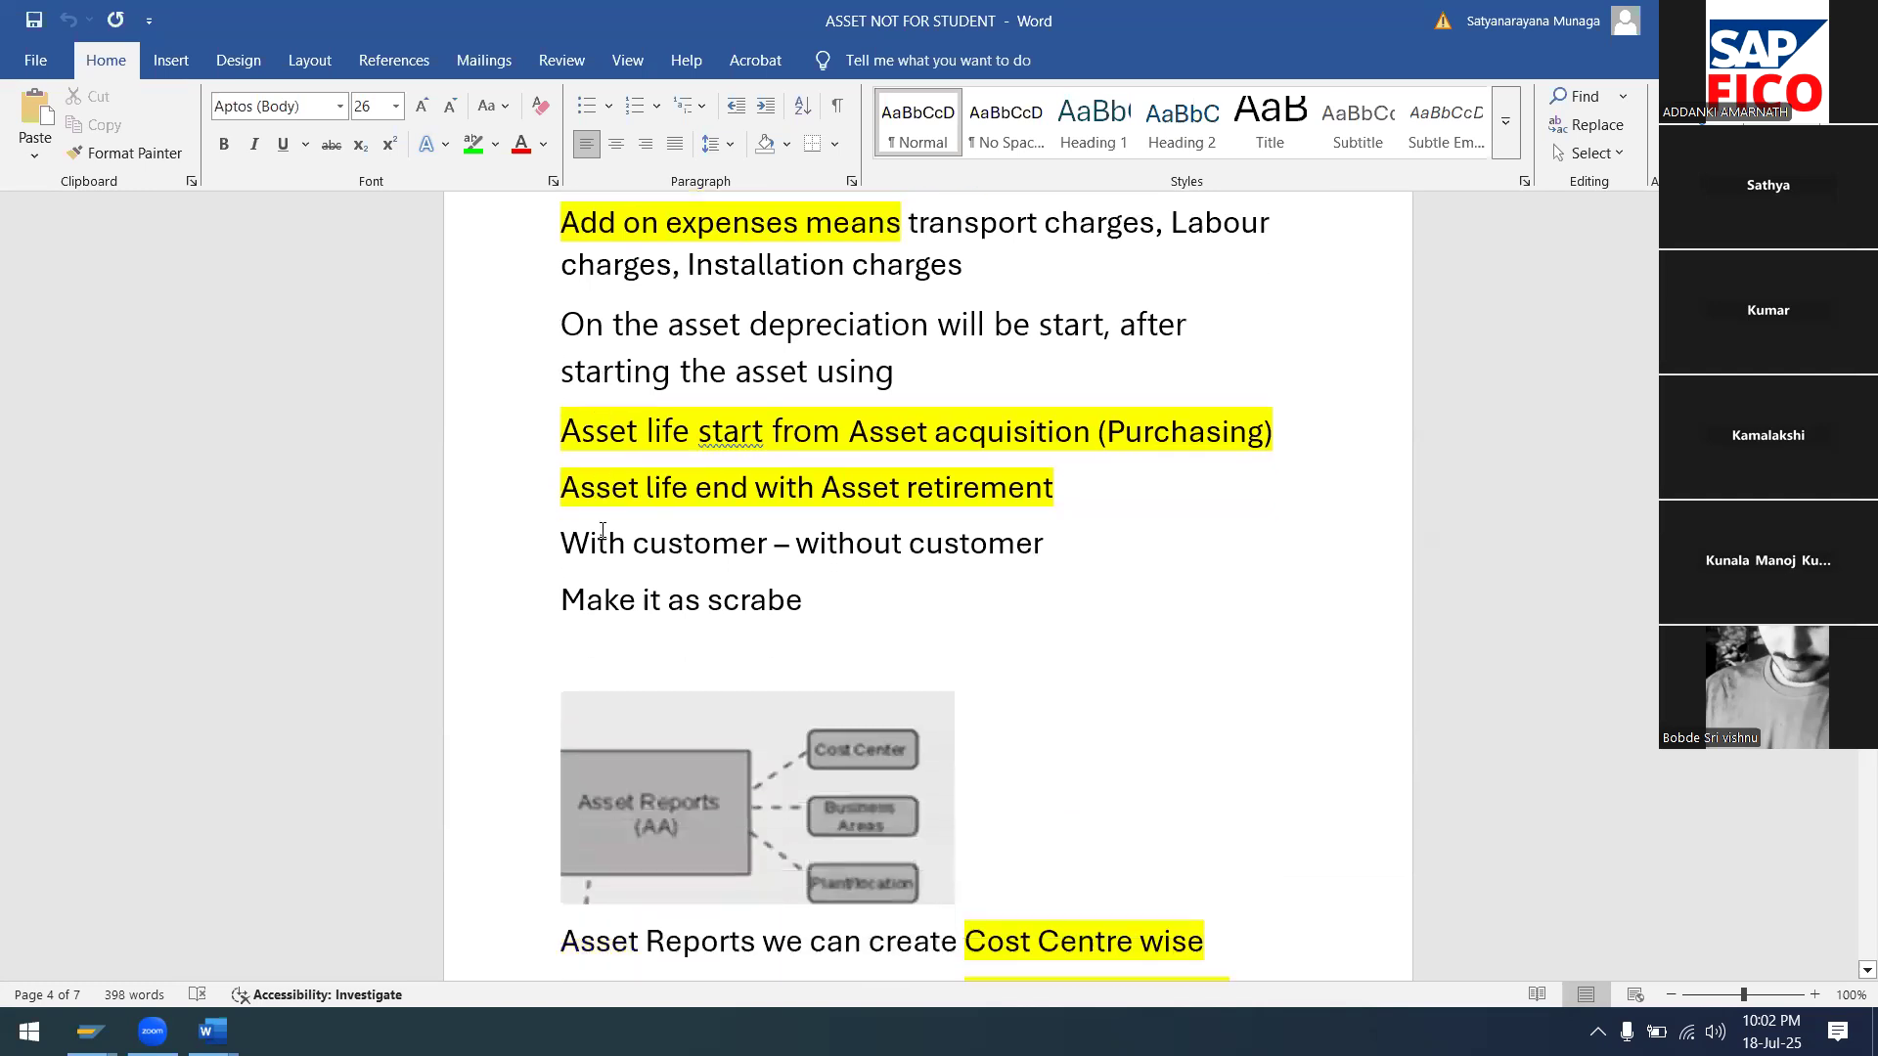
# Delete the blank paragraphs after 'Completed' so the empty page 7 disappears
pyautogui.scroll(-6, 603, 530)
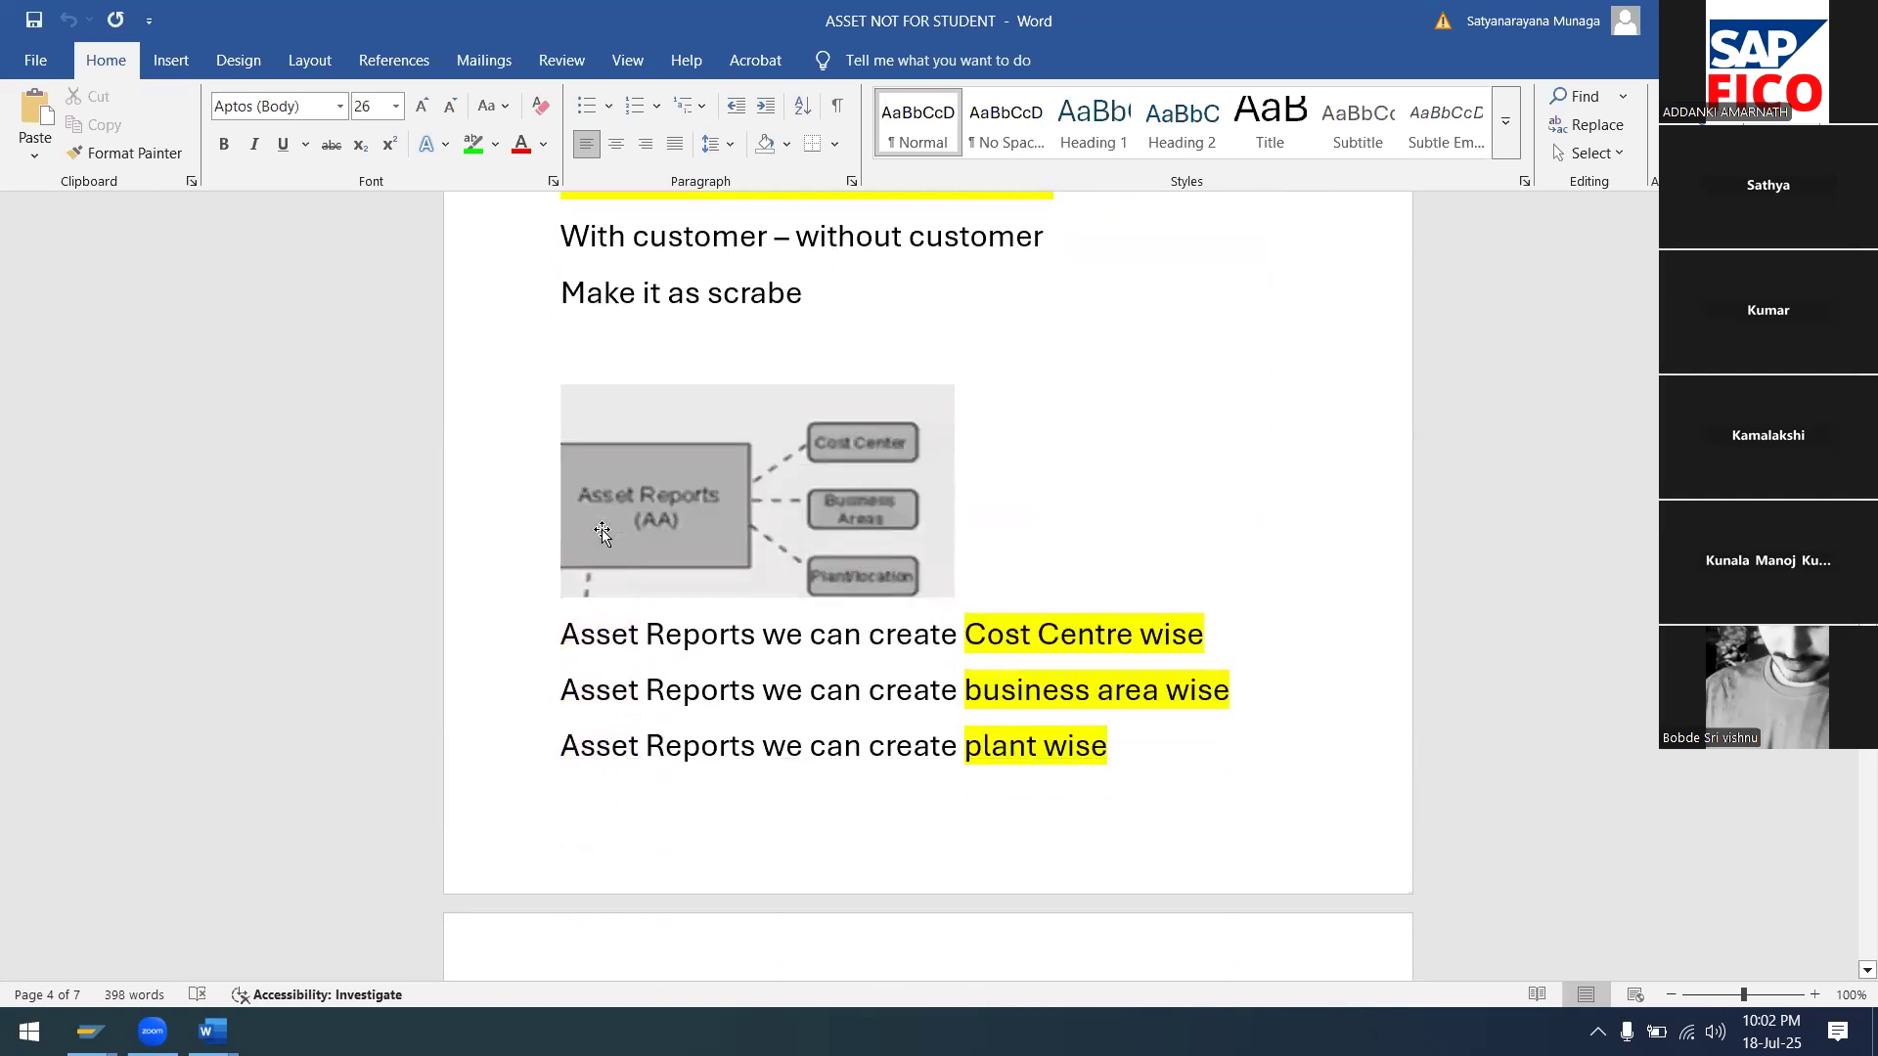
pyautogui.scroll(-1, 602, 530)
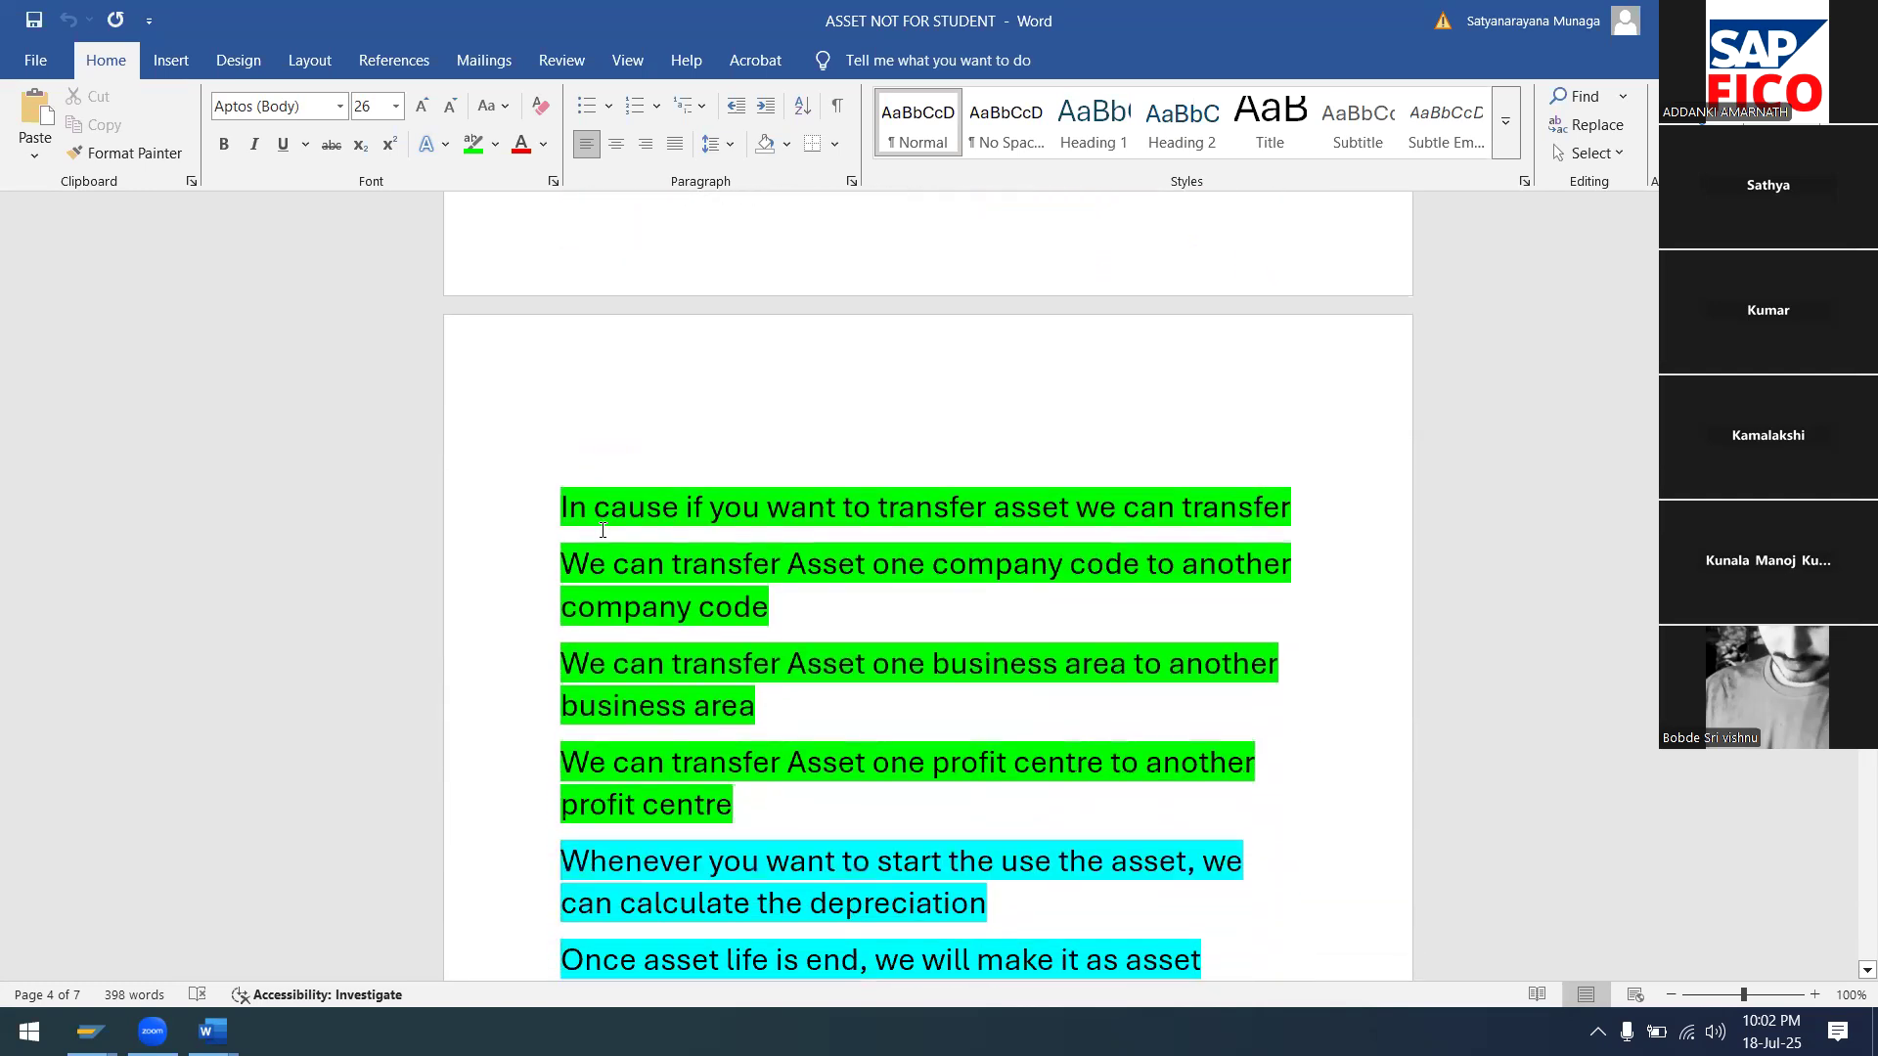
pyautogui.scroll(-4, 602, 530)
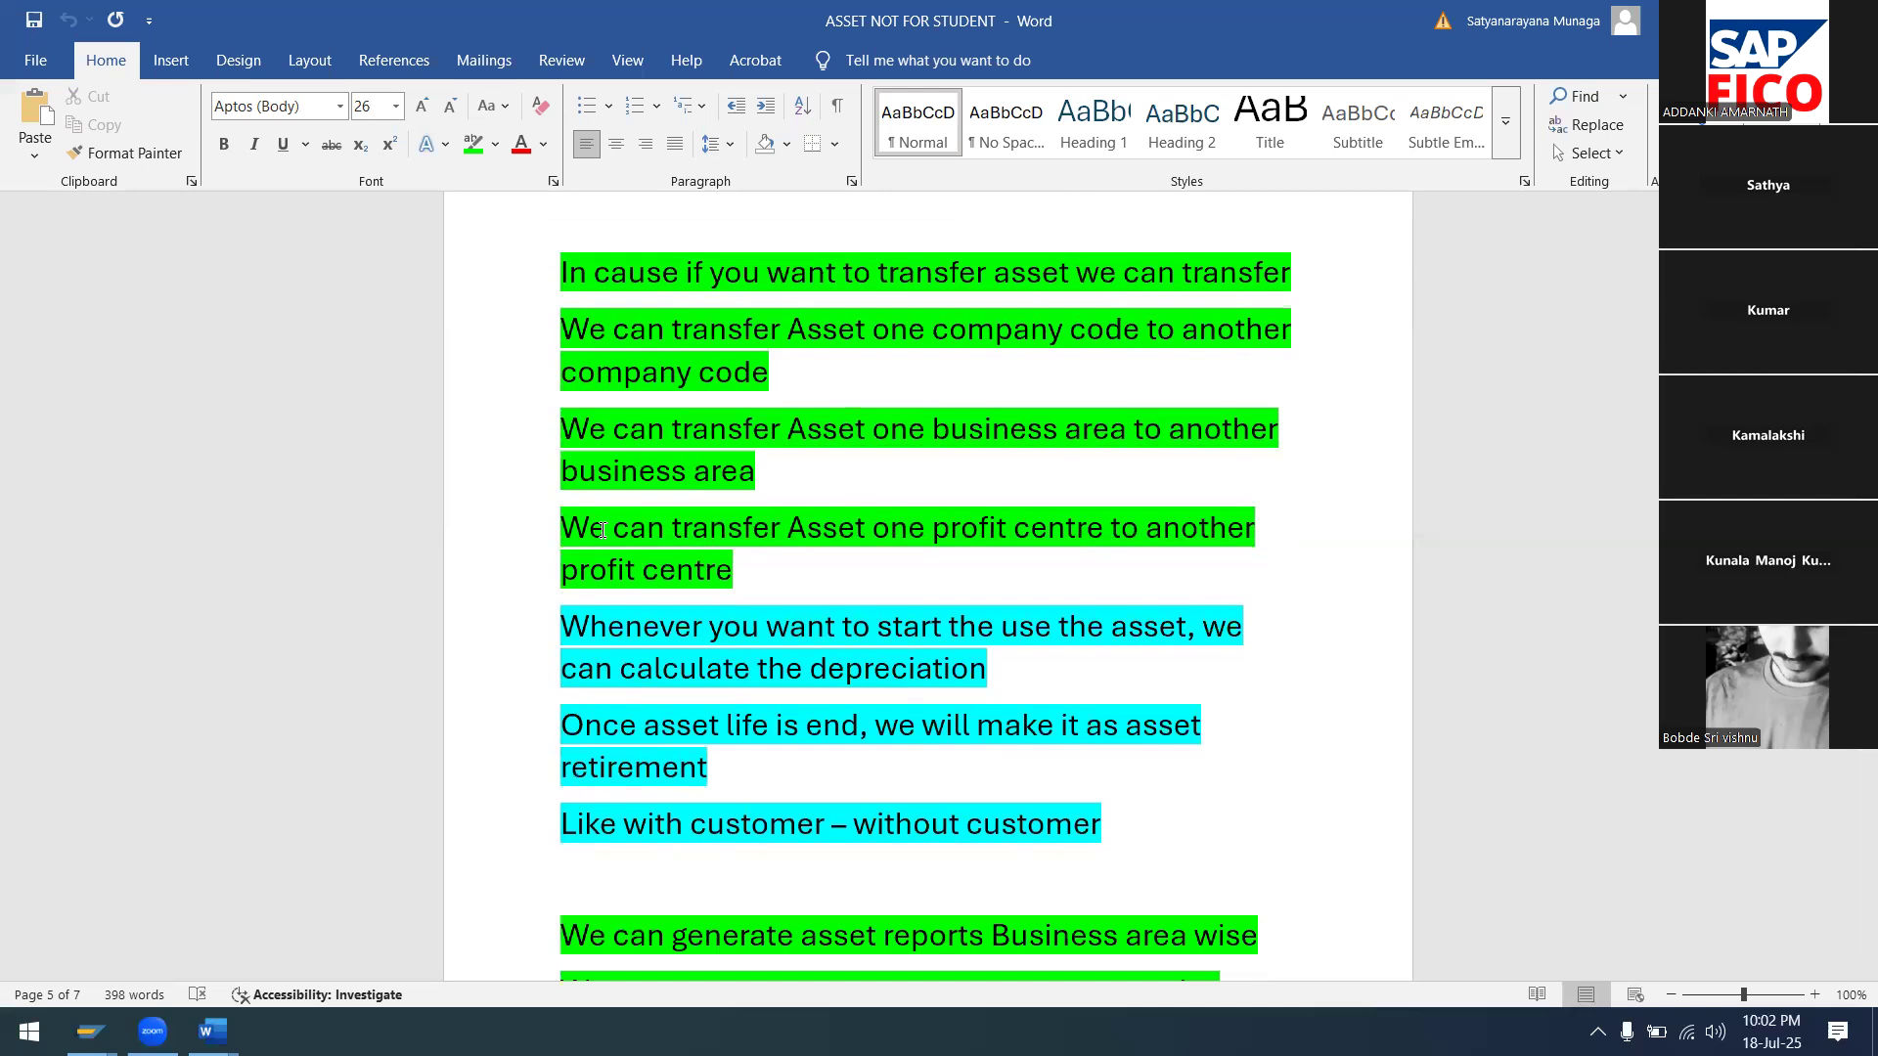
pyautogui.scroll(-10, 861, 460)
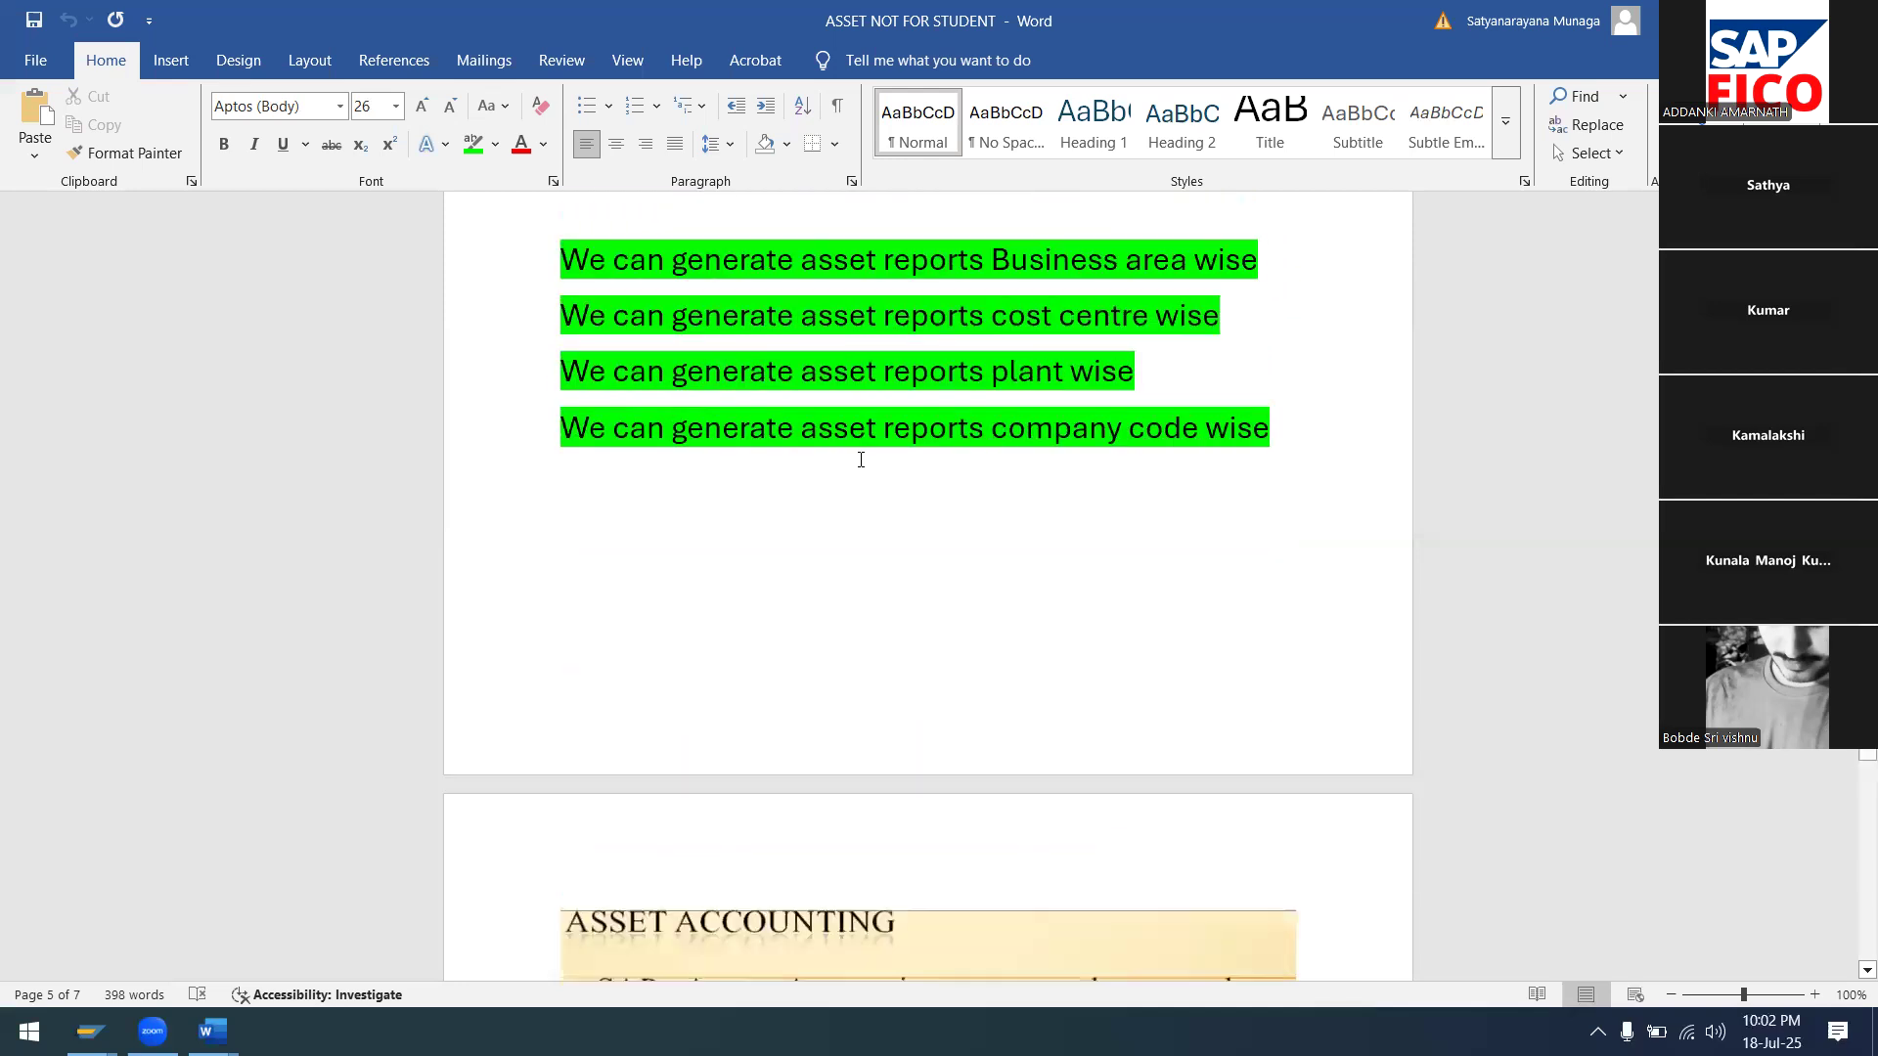
pyautogui.scroll(-2, 861, 460)
pyautogui.scroll(-5, 860, 460)
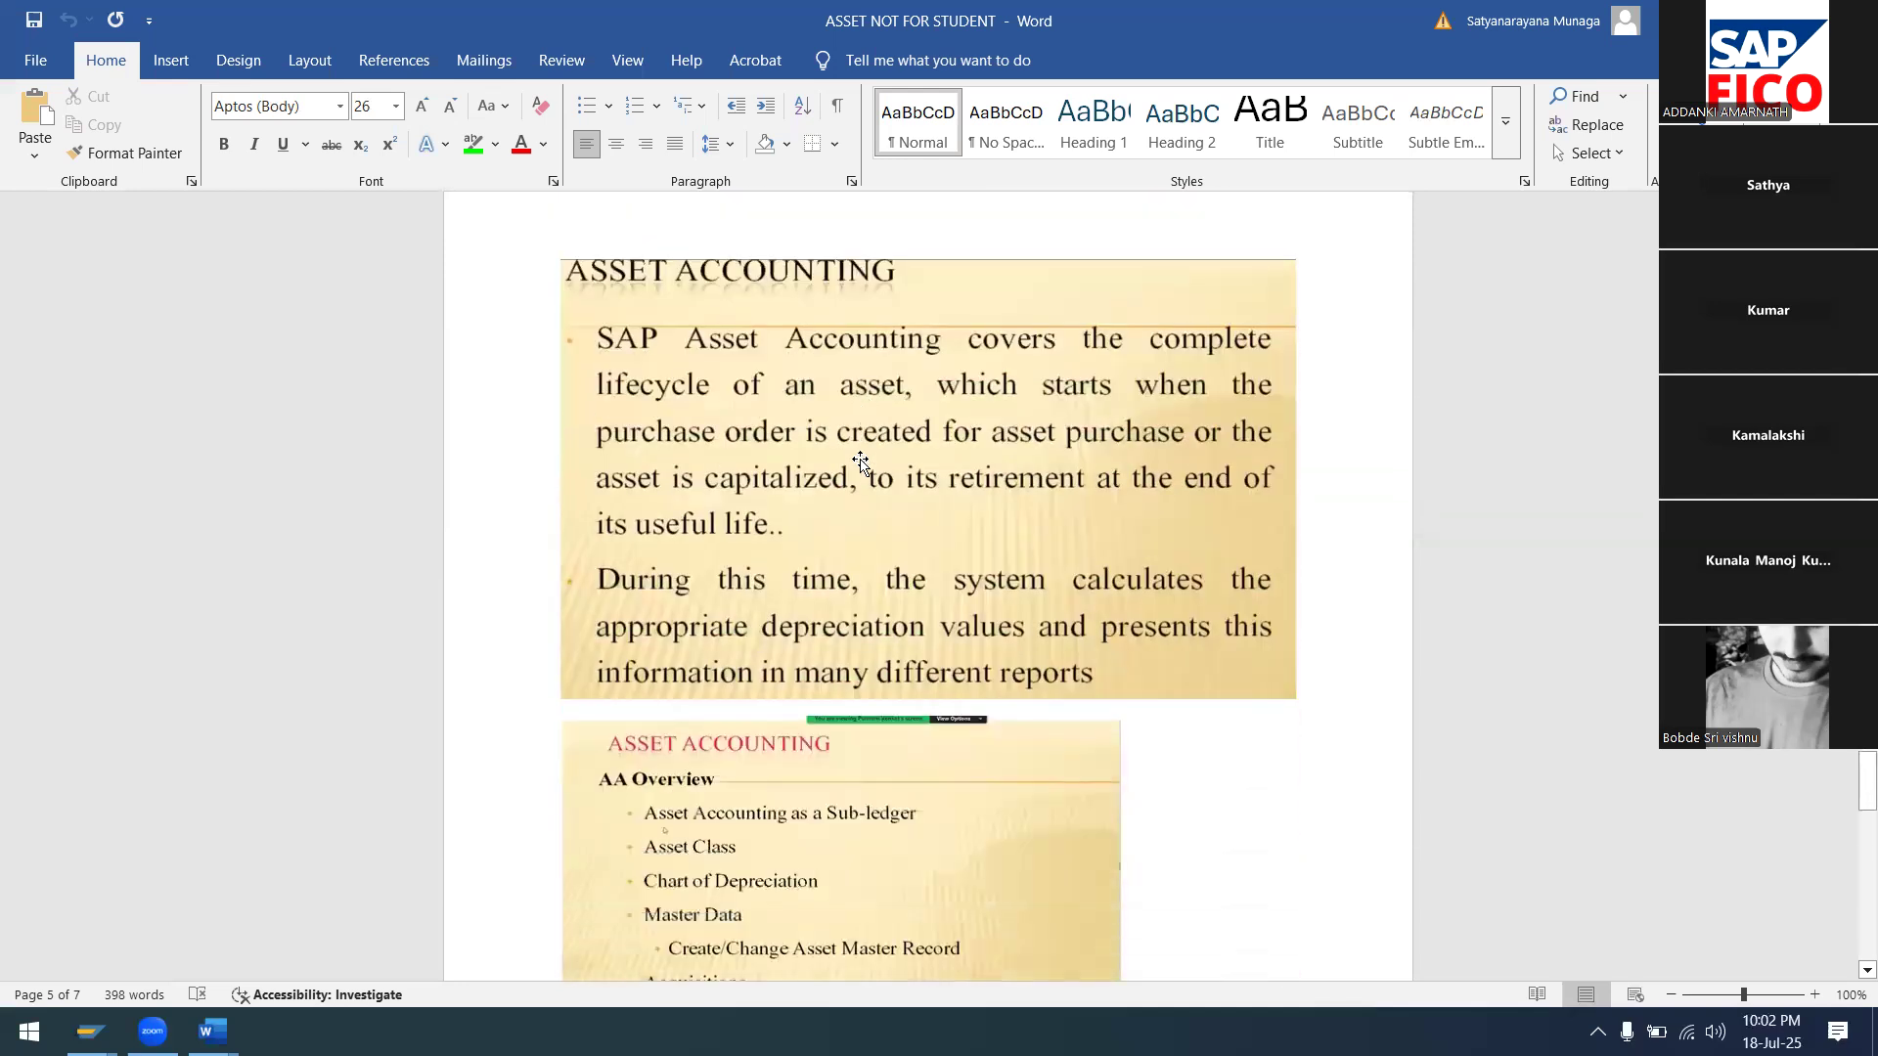
pyautogui.scroll(-5, 861, 462)
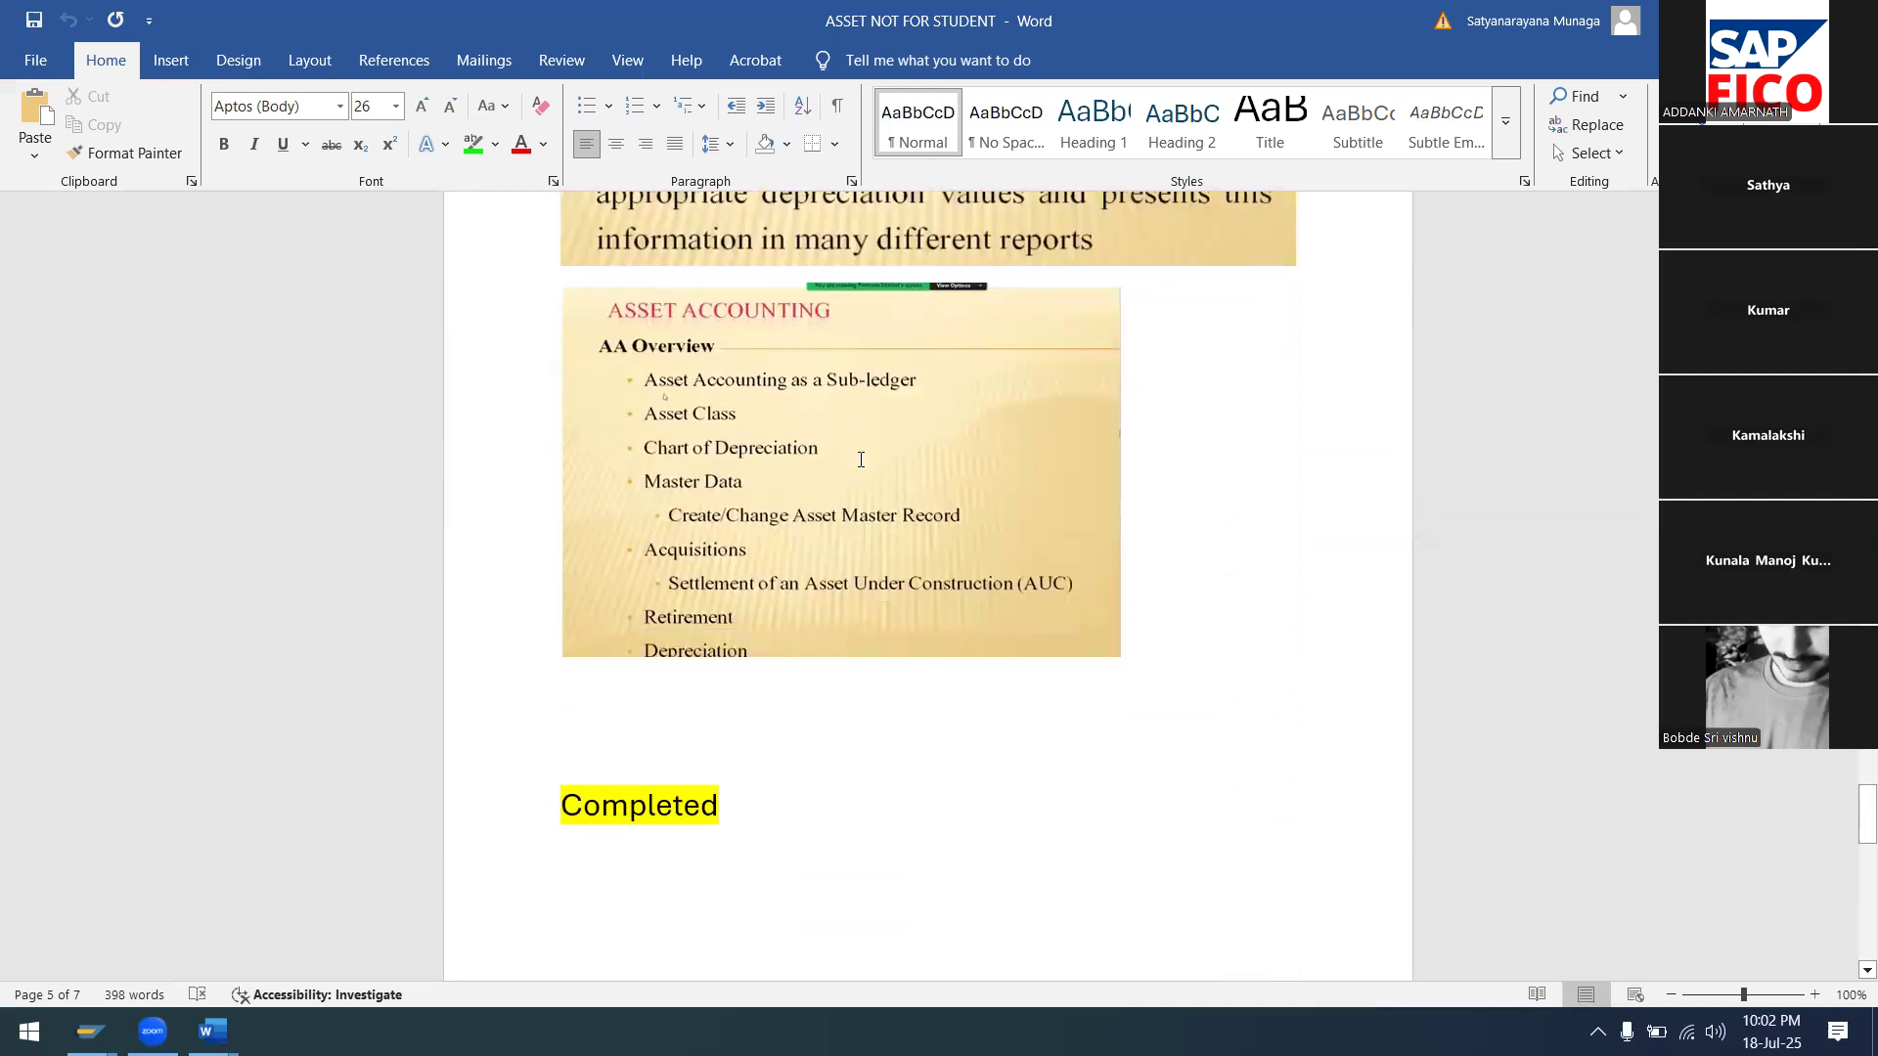
pyautogui.scroll(-4, 861, 460)
pyautogui.scroll(-5, 861, 460)
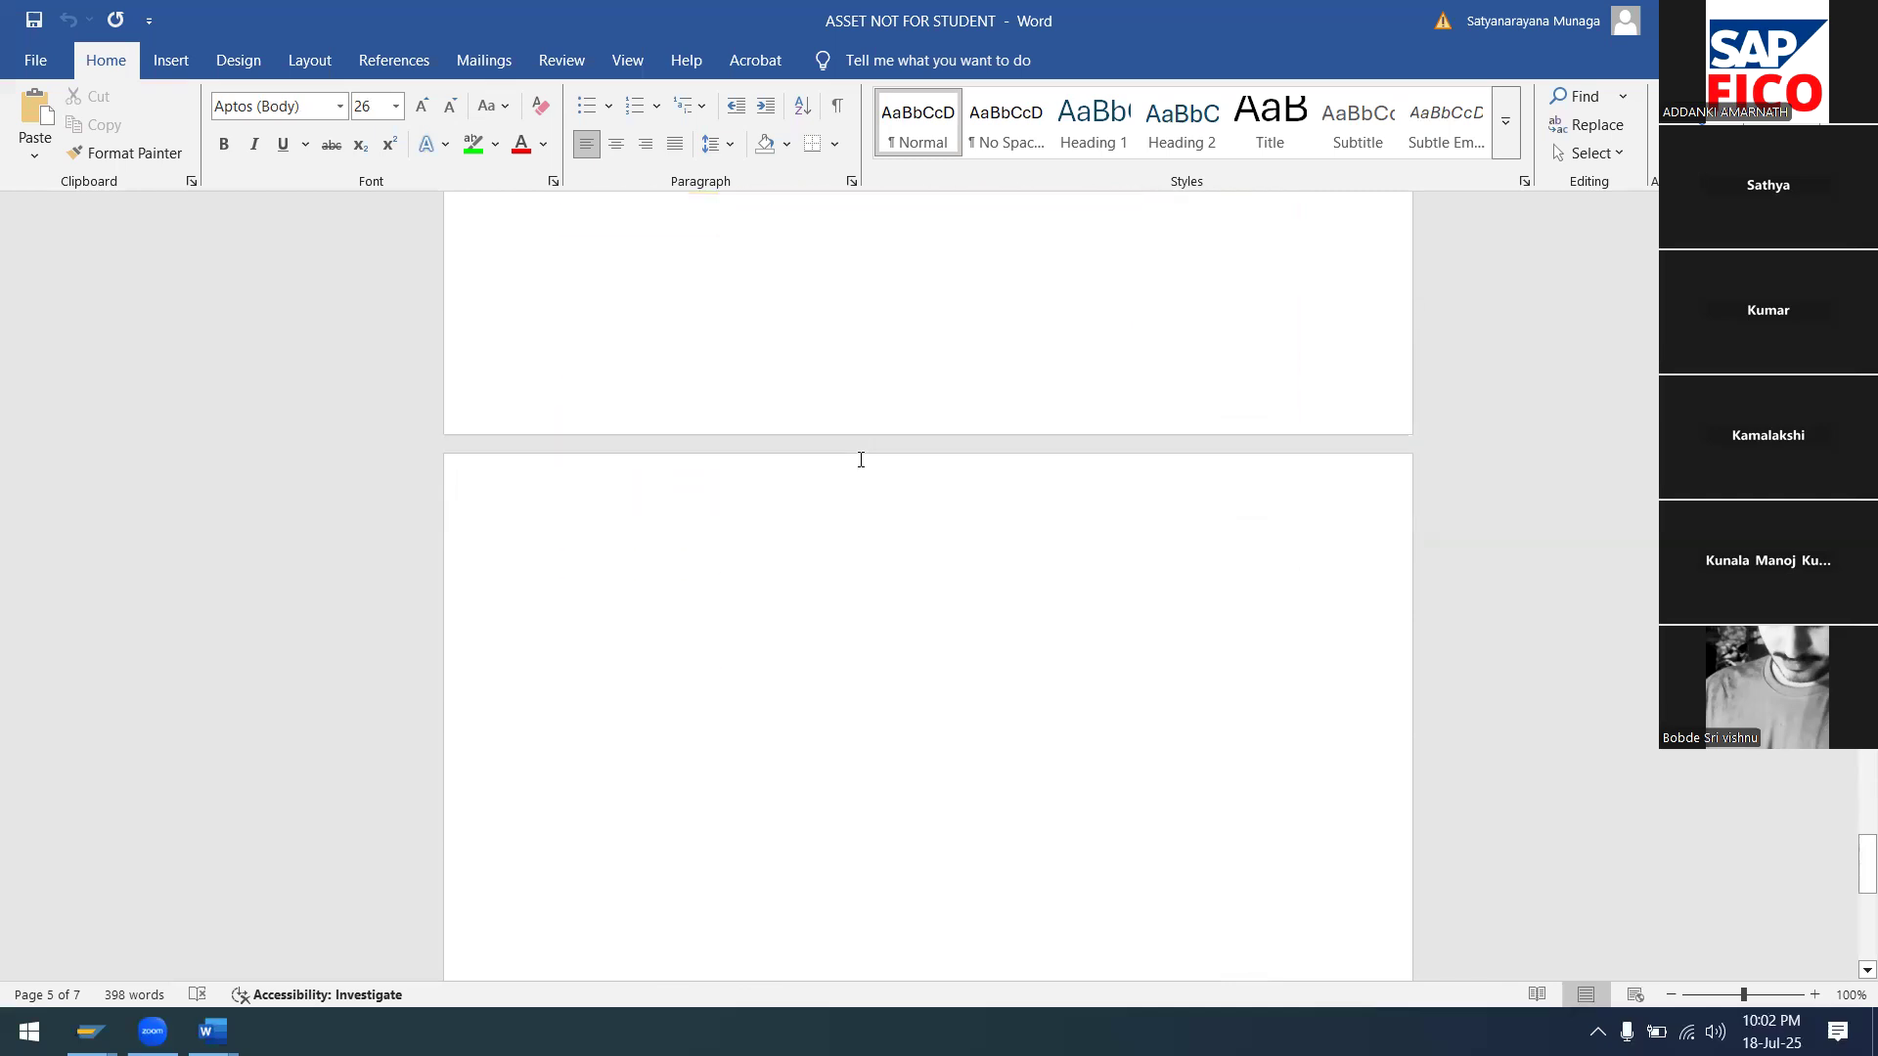
pyautogui.scroll(-5, 861, 459)
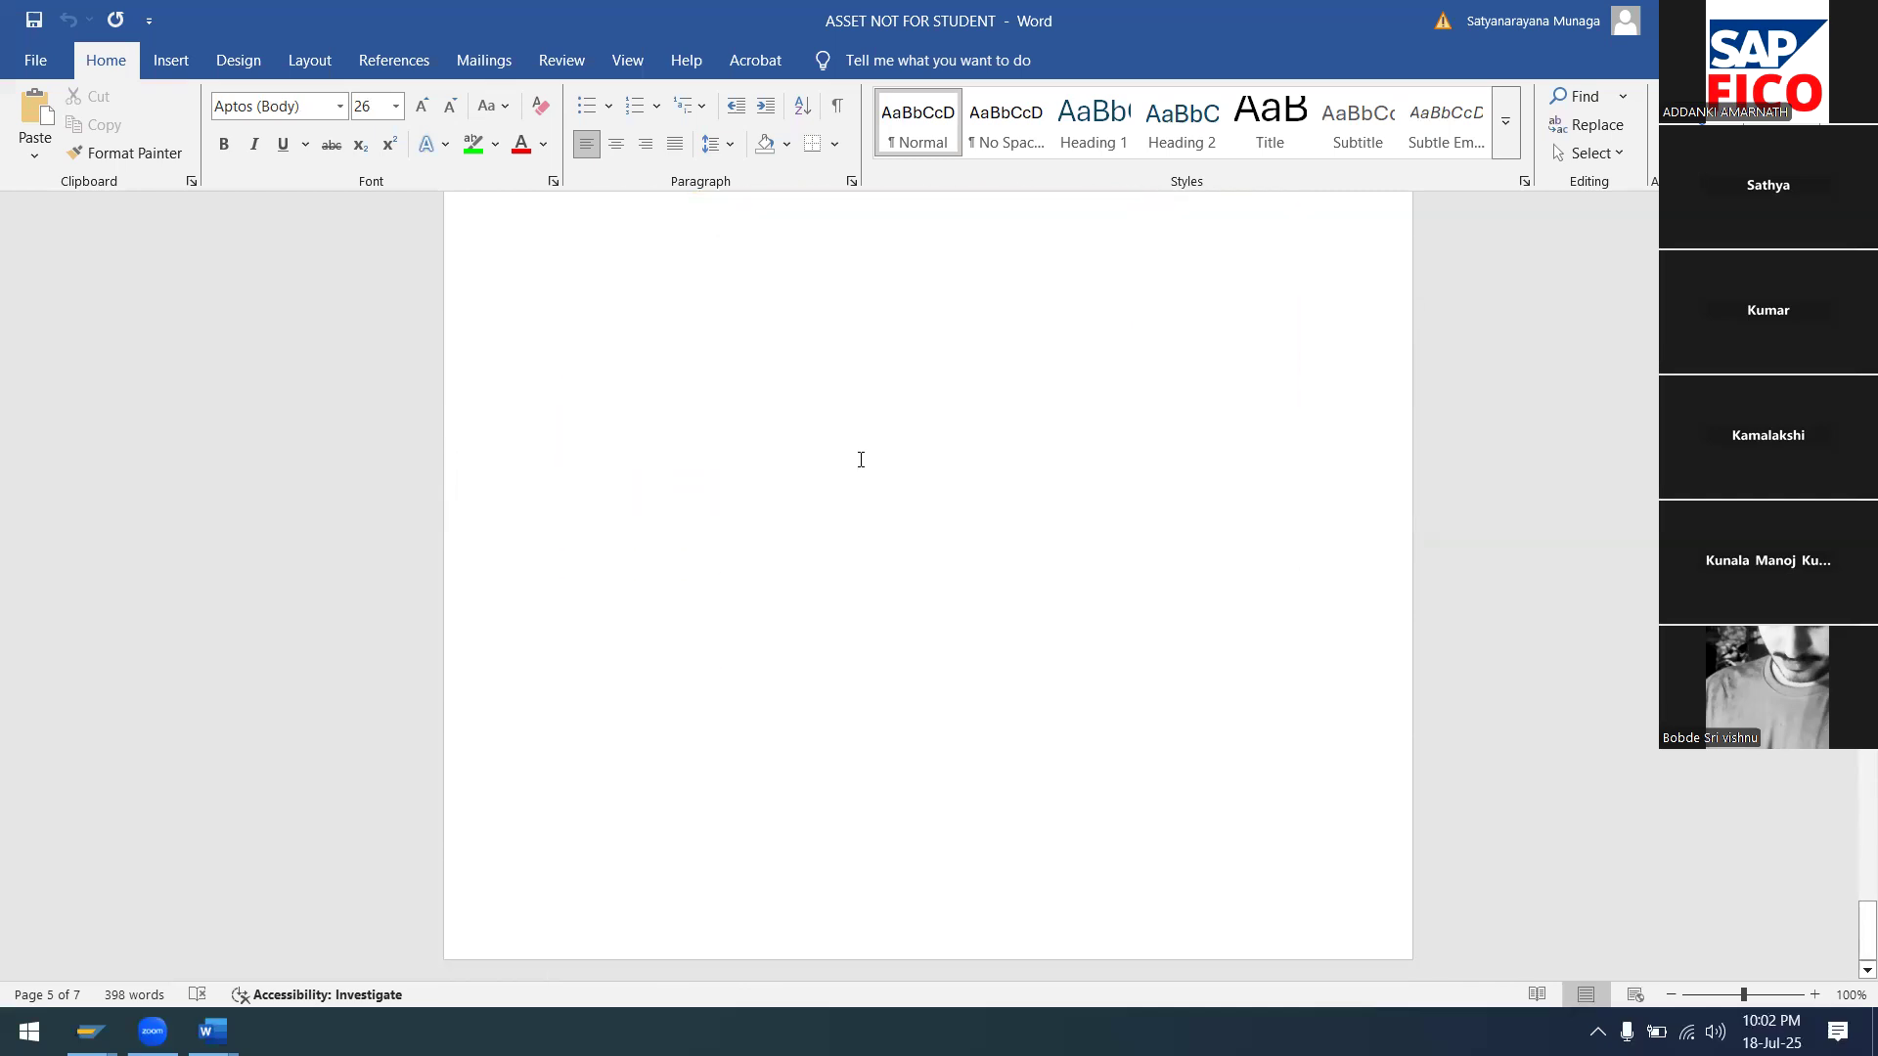
pyautogui.scroll(-1, 861, 460)
pyautogui.scroll(10, 861, 458)
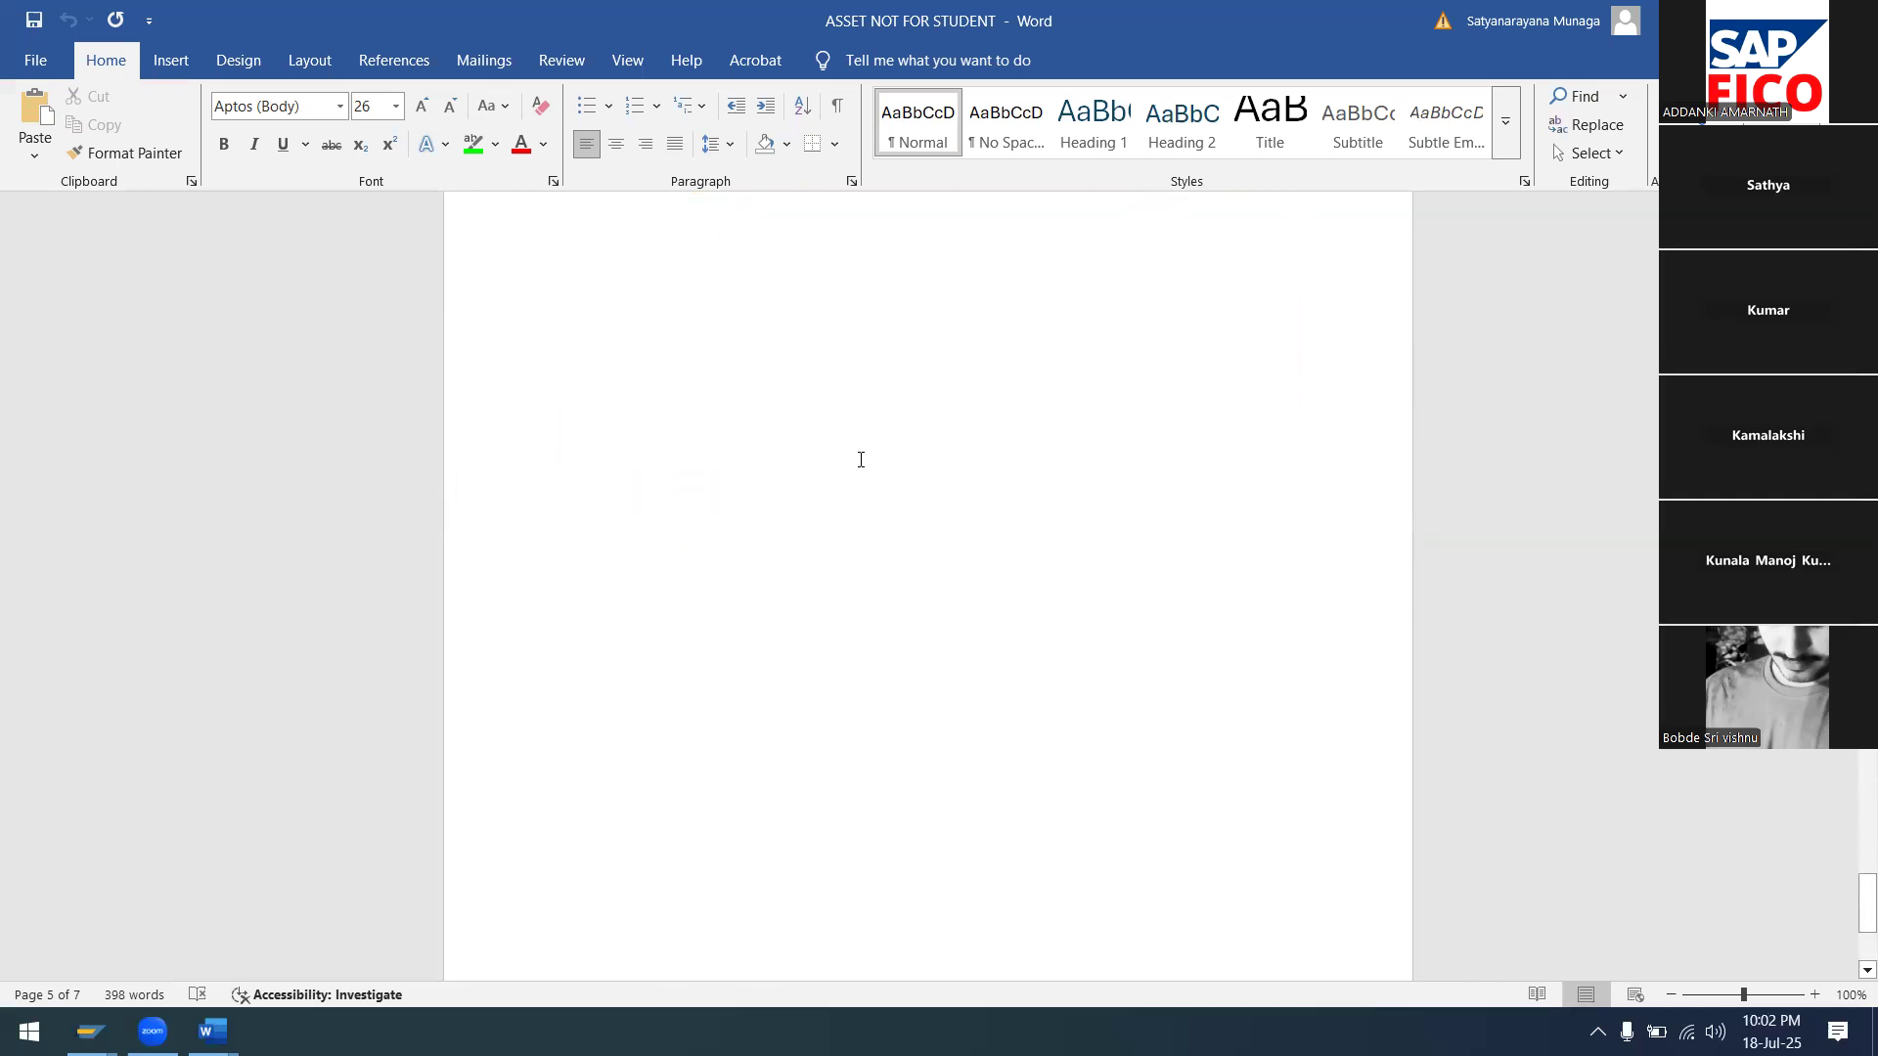
pyautogui.click(565, 726)
pyautogui.press('BackSpace')
pyautogui.press('BackSpace')
pyautogui.press('BackSpace')
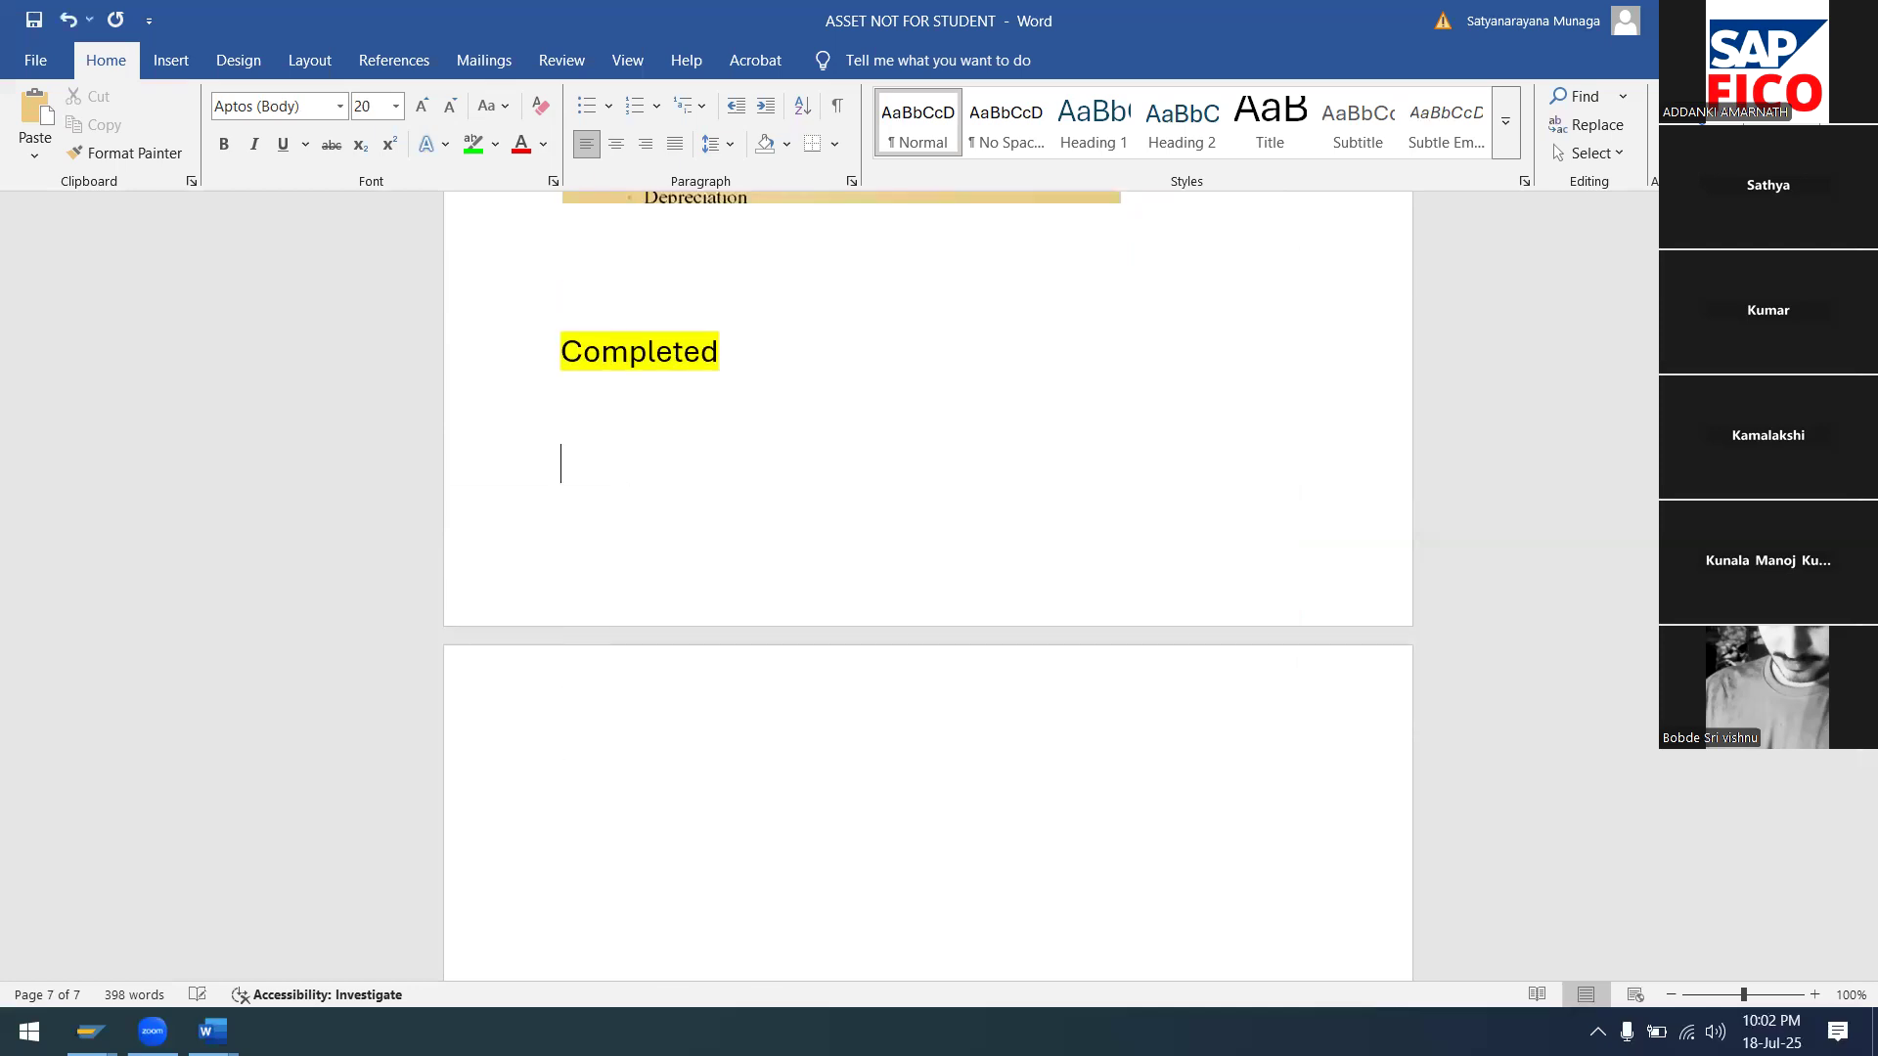
pyautogui.moveTo(533, 717); pyautogui.dragTo(600, 779)
pyautogui.click(599, 780)
pyautogui.press('BackSpace')
pyautogui.click(563, 722)
pyautogui.press('BackSpace')
pyautogui.press('BackSpace')
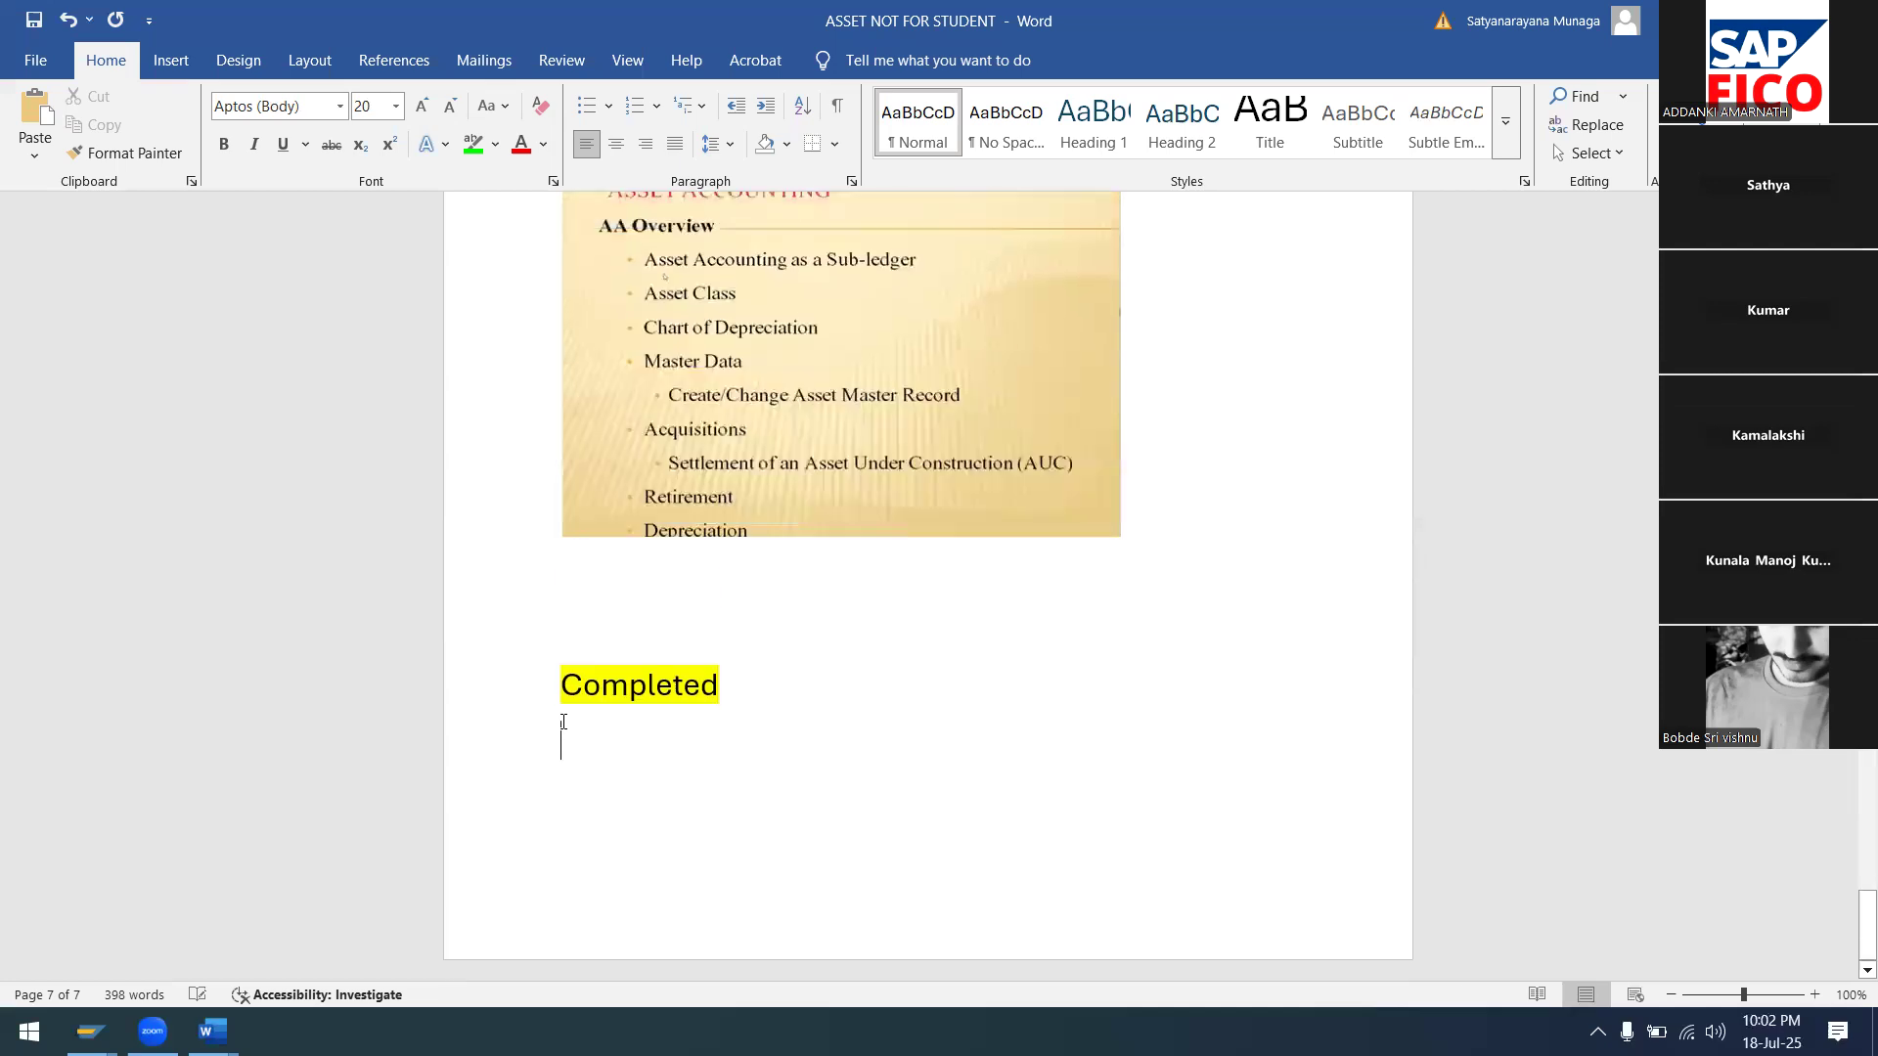
pyautogui.scroll(4, 773, 659)
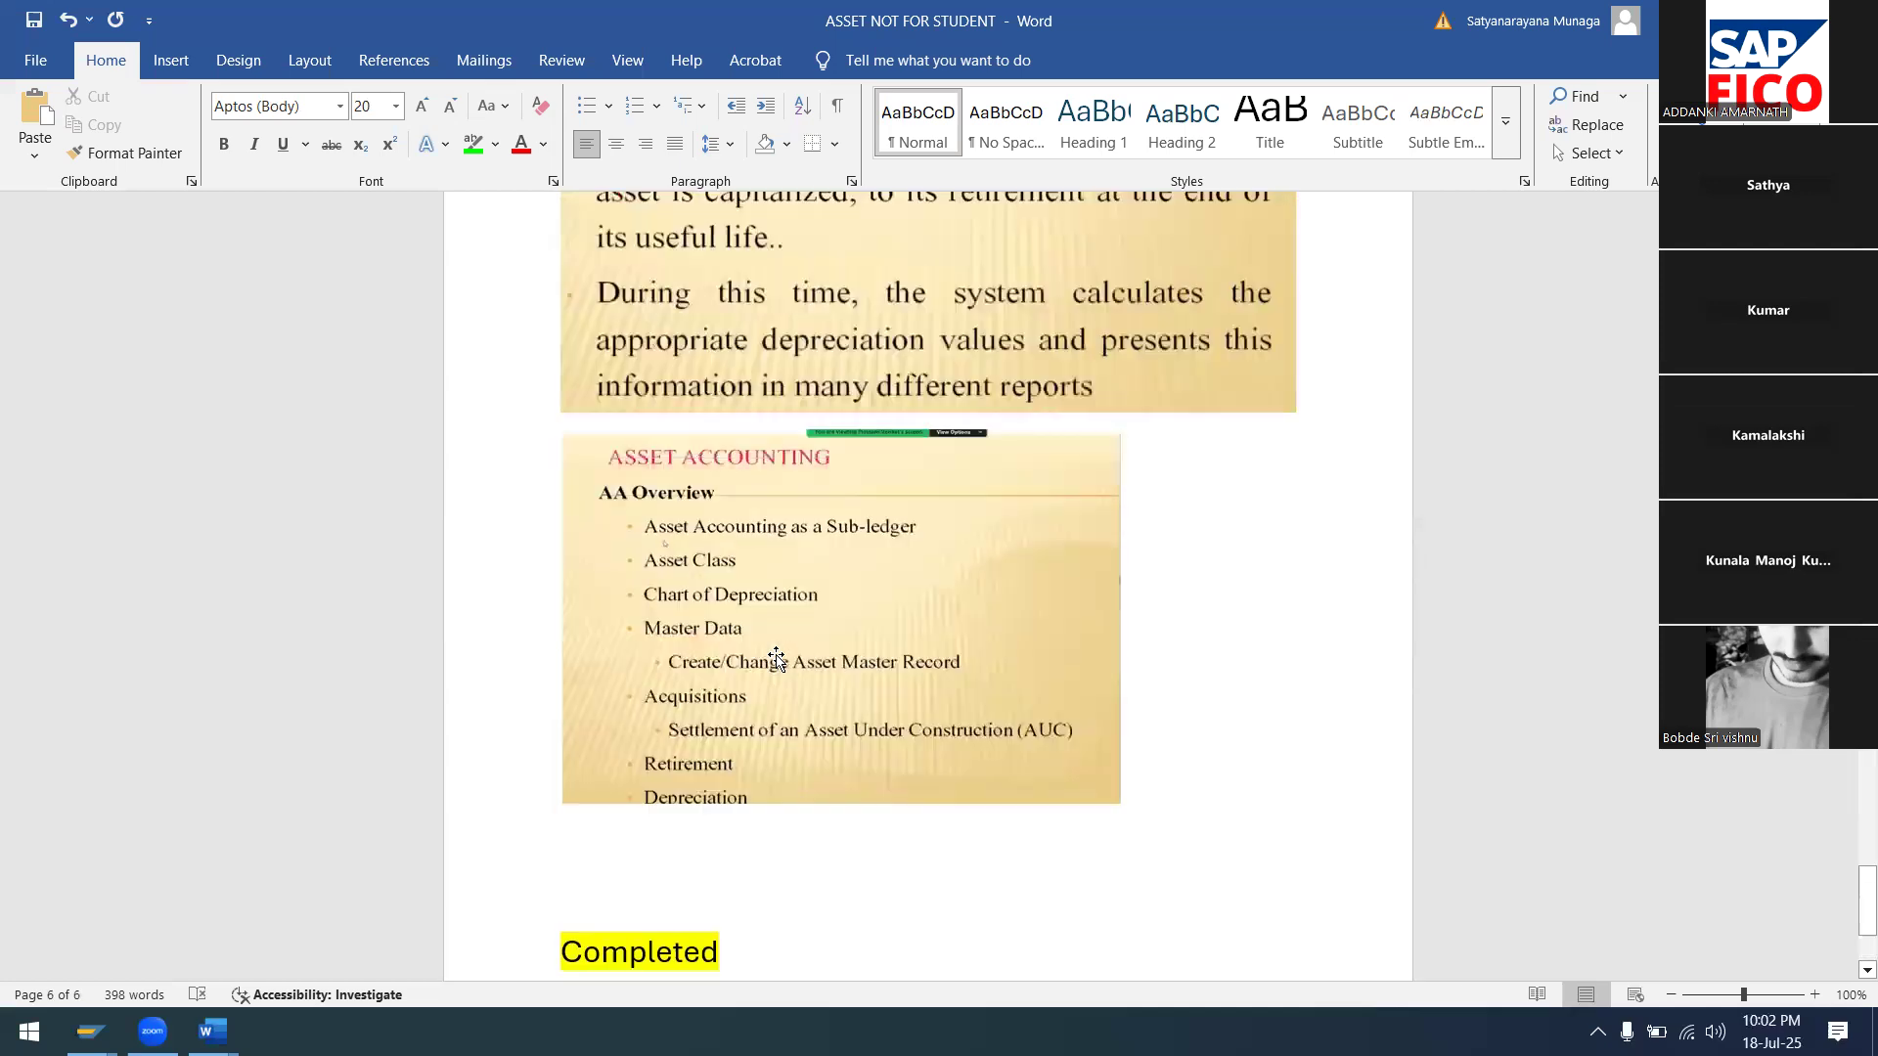
pyautogui.scroll(-2, 779, 656)
pyautogui.scroll(-2, 779, 656)
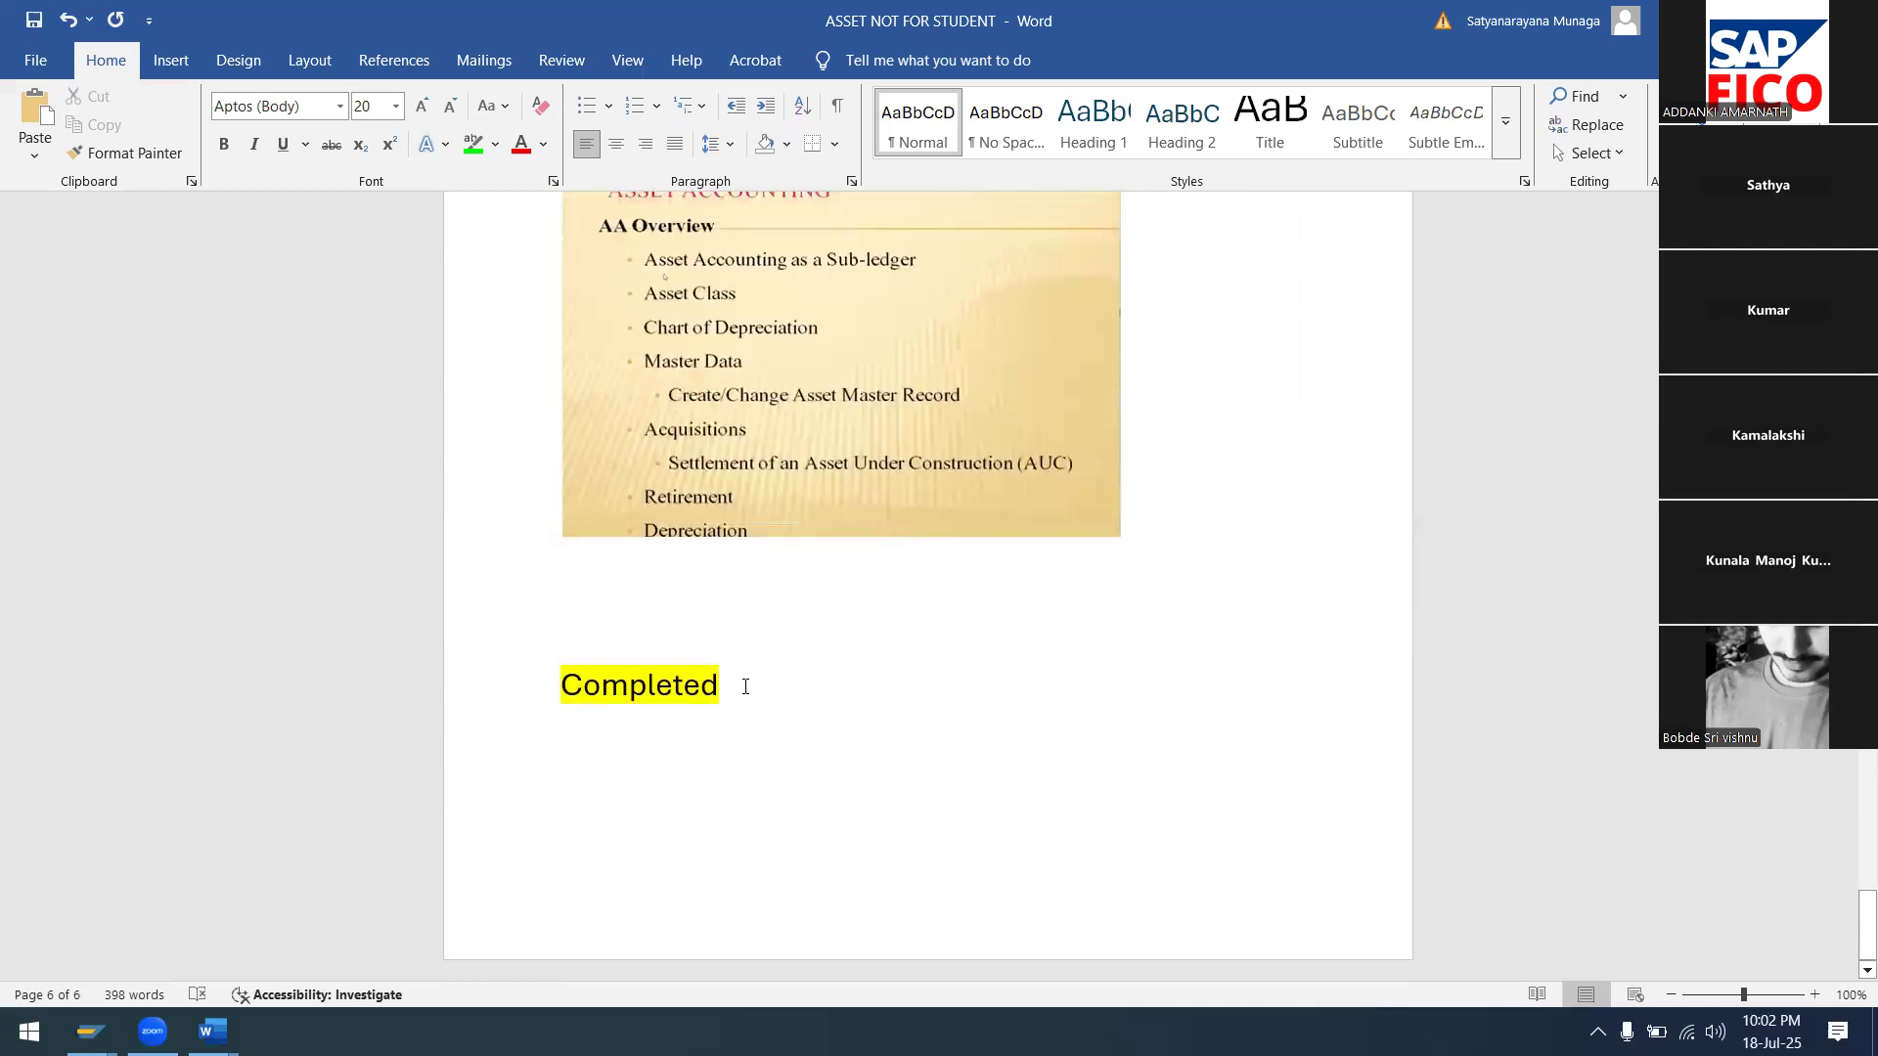
pyautogui.scroll(4, 1059, 495)
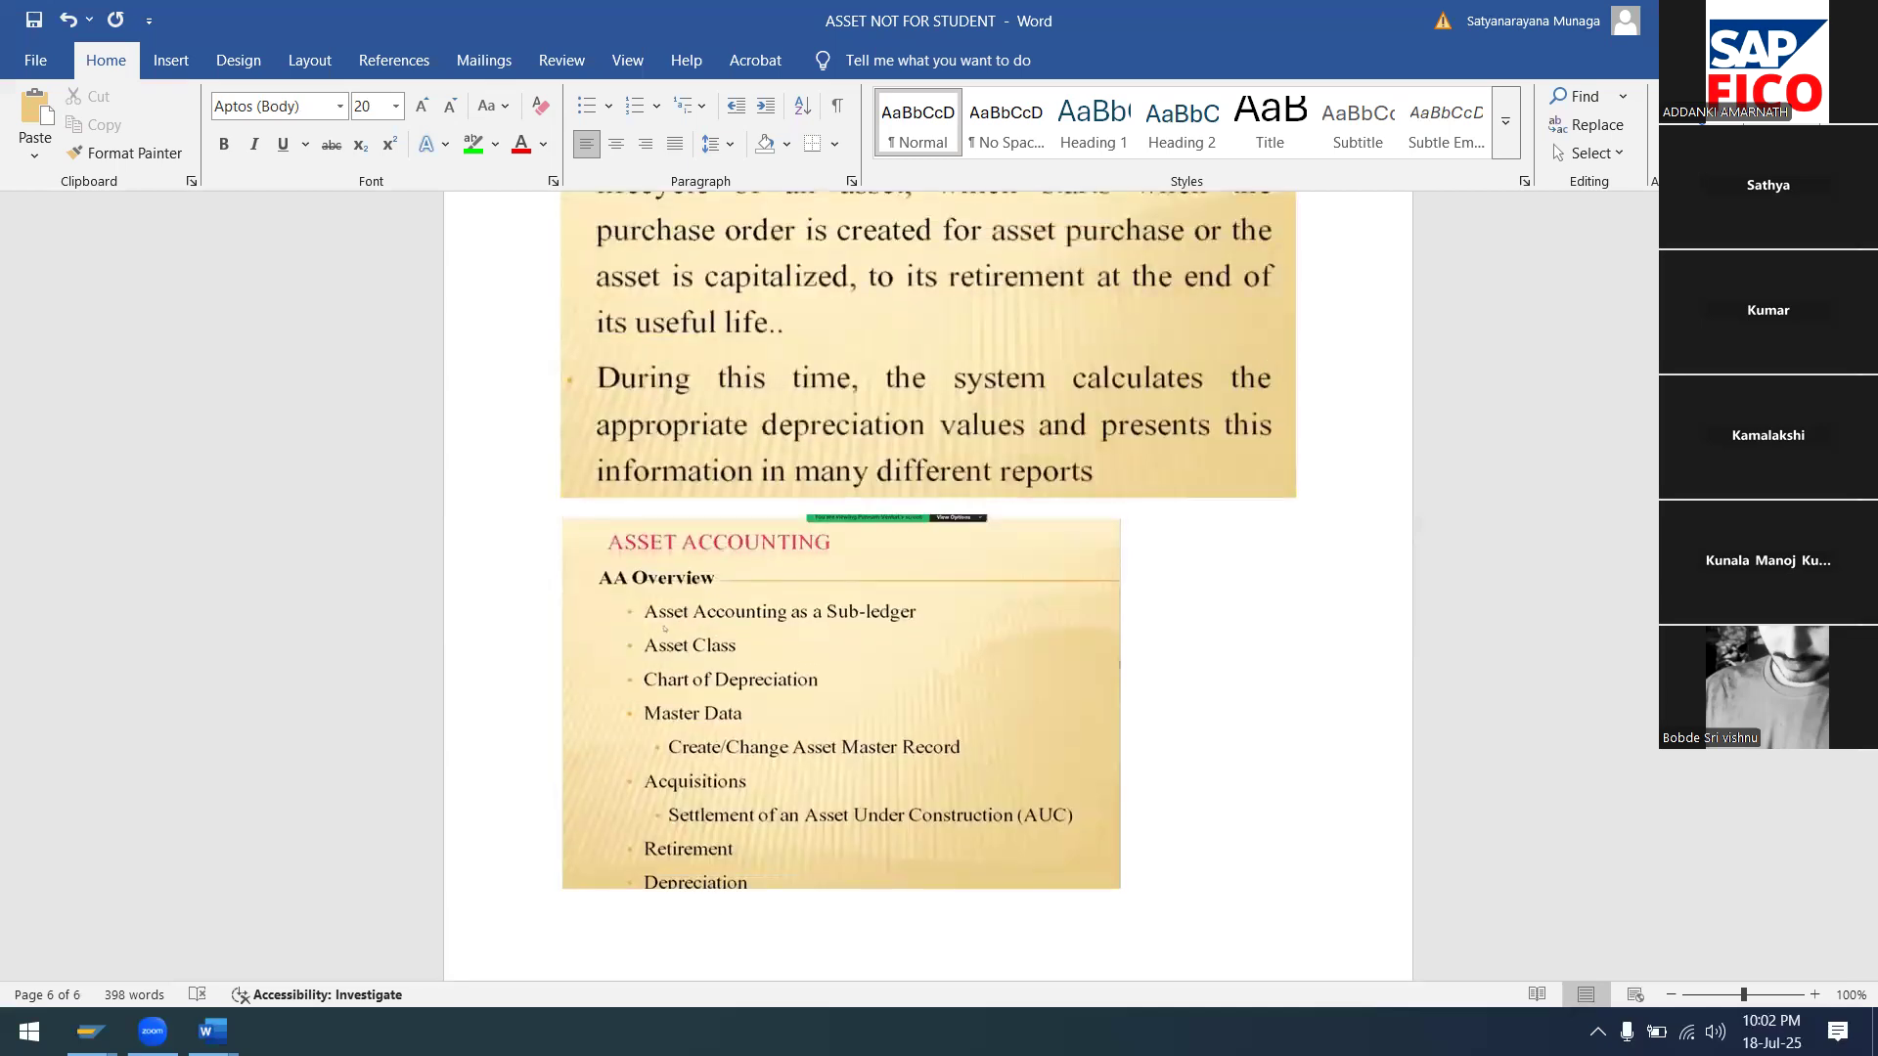
# Close both asset Word documents, saving the changes in each
pyautogui.hotkey('alt', 'F4')
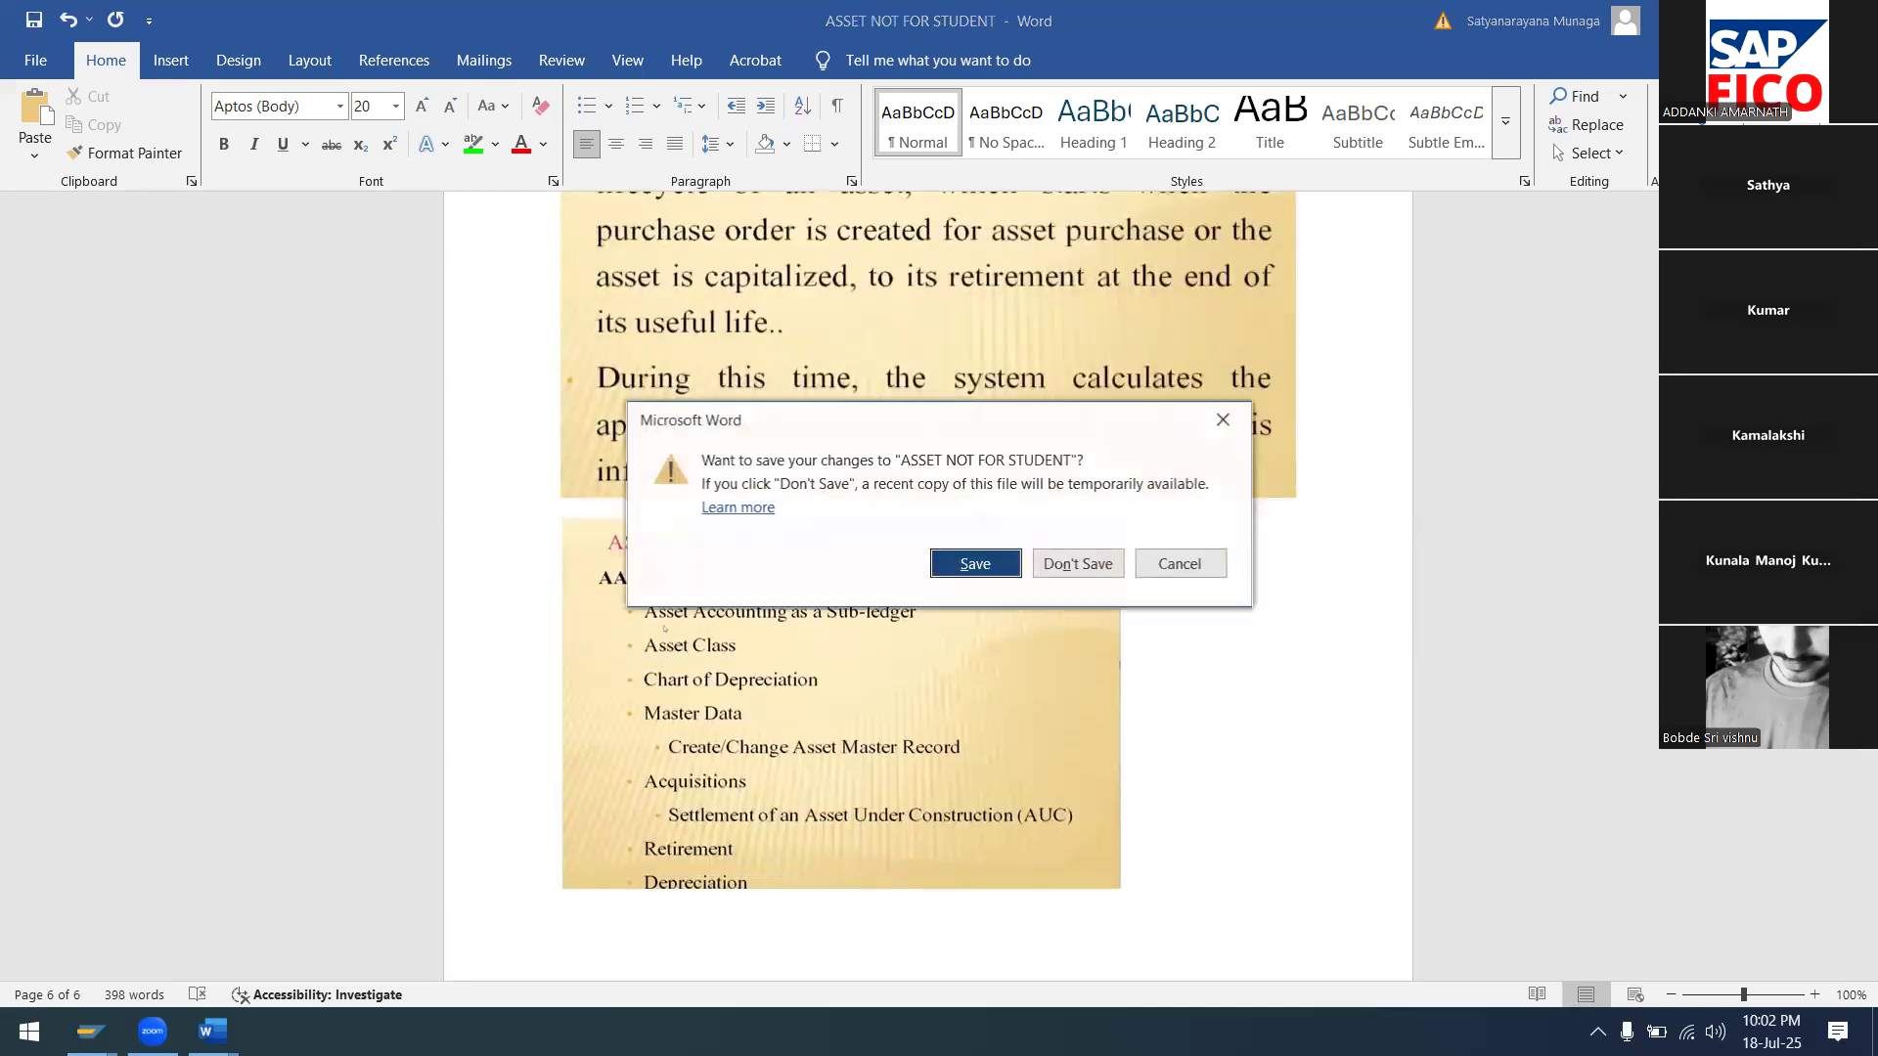
pyautogui.click(976, 564)
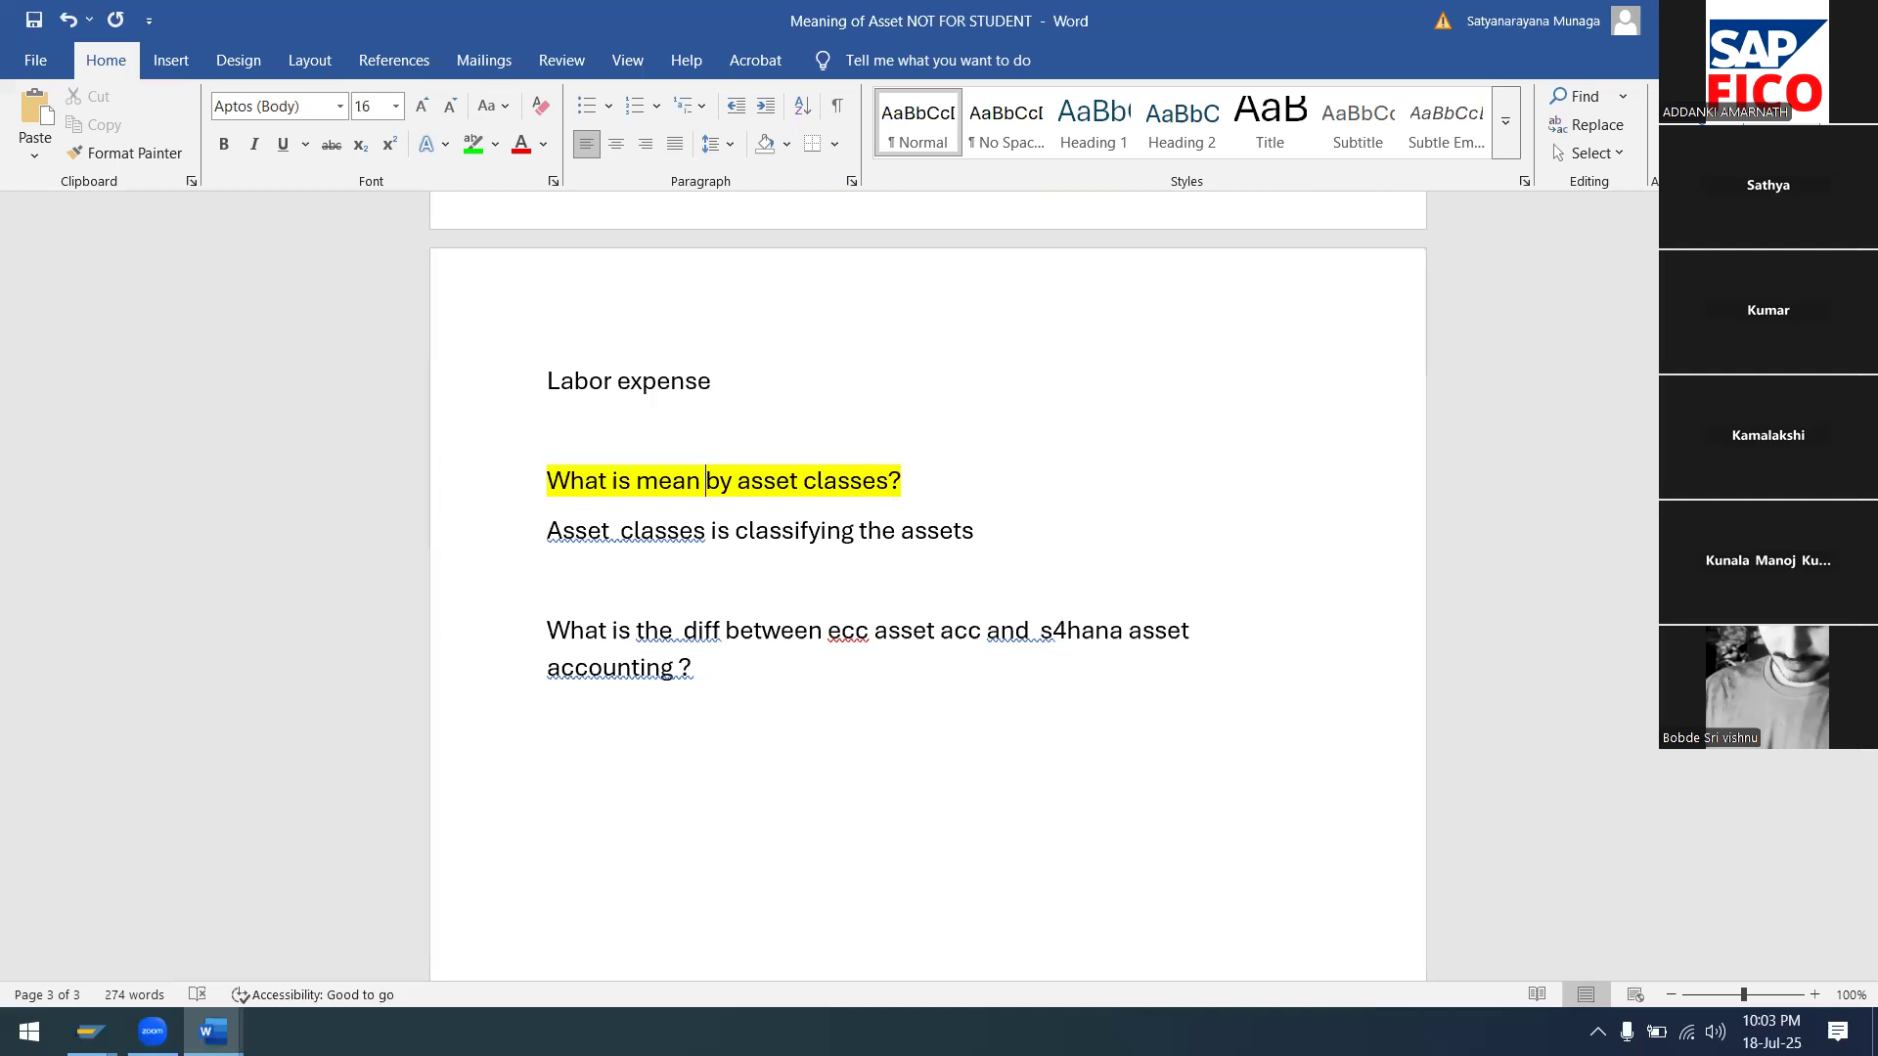
pyautogui.hotkey('alt', 'F4')
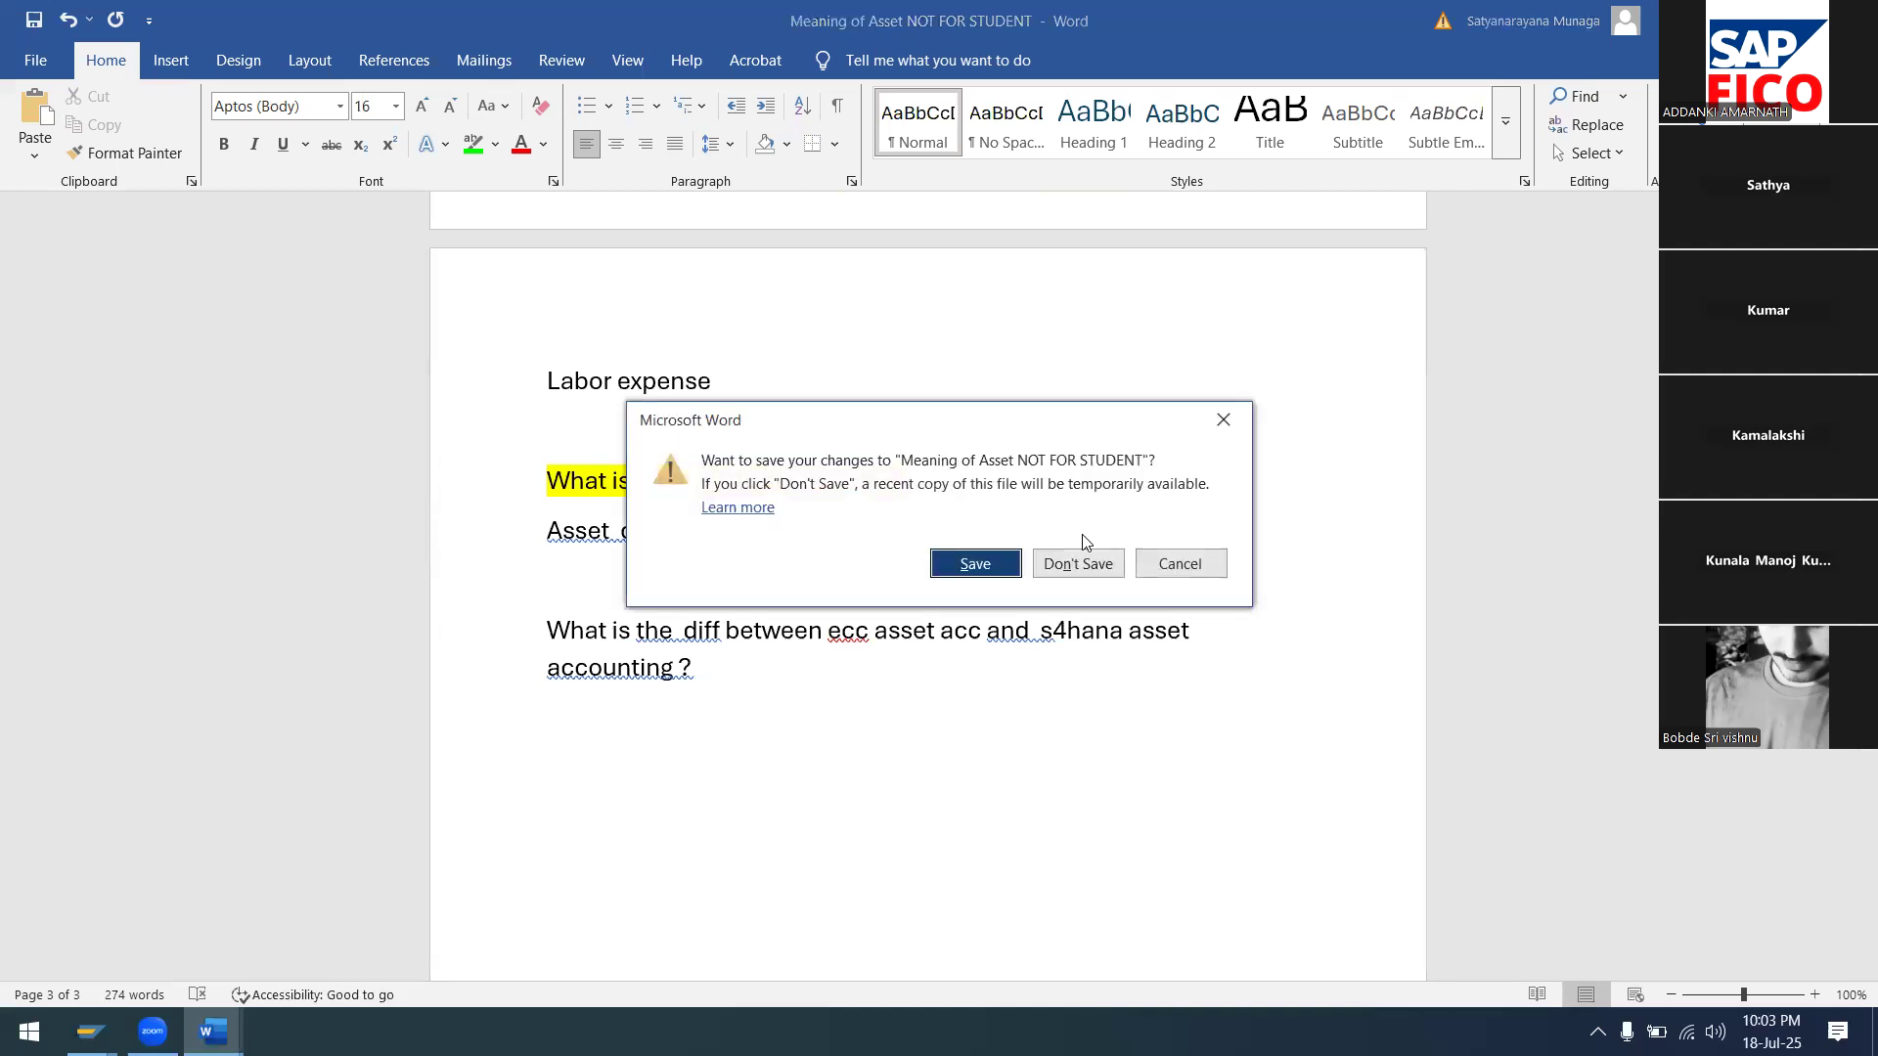
pyautogui.click(990, 569)
# Rename the desktop file ASSET NOT FOR STUDENT to 'ASSET ACCOUNTING (1)' and refresh the desktop
pyautogui.rightClick(688, 483)
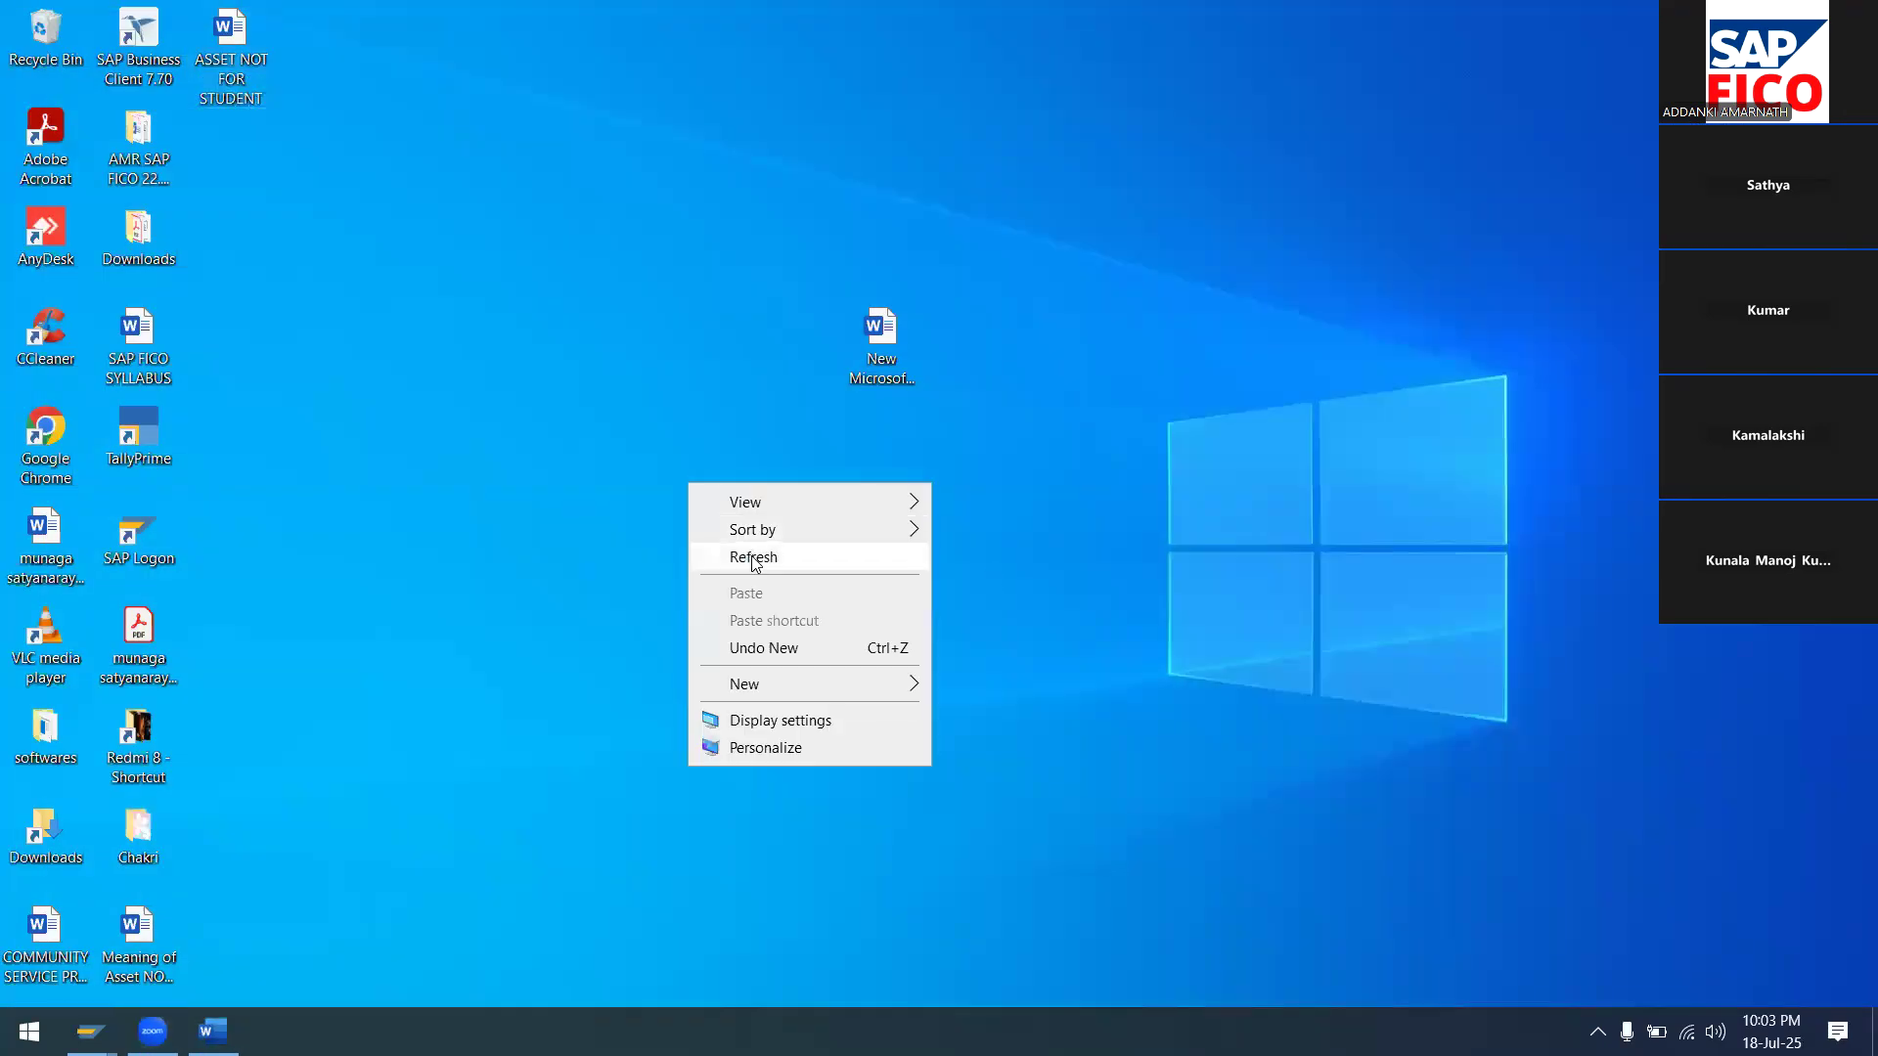
pyautogui.click(755, 558)
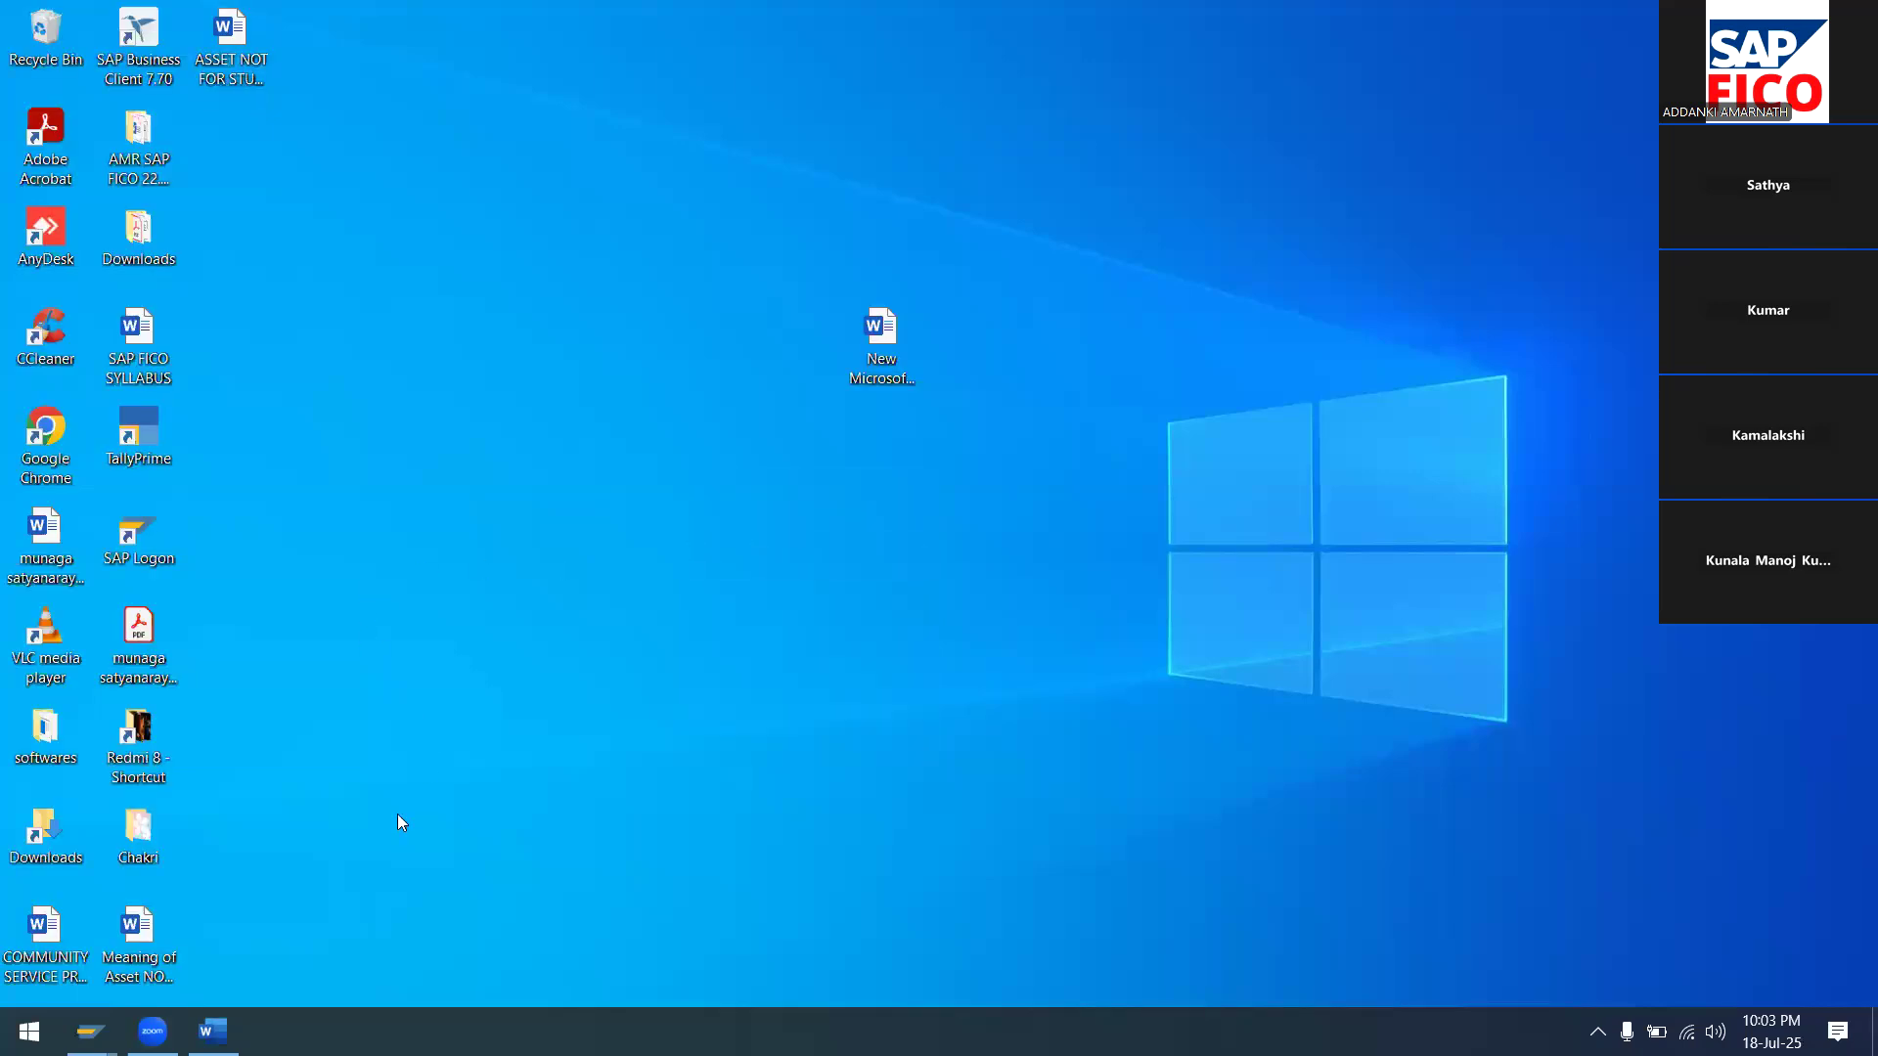
pyautogui.click(224, 69)
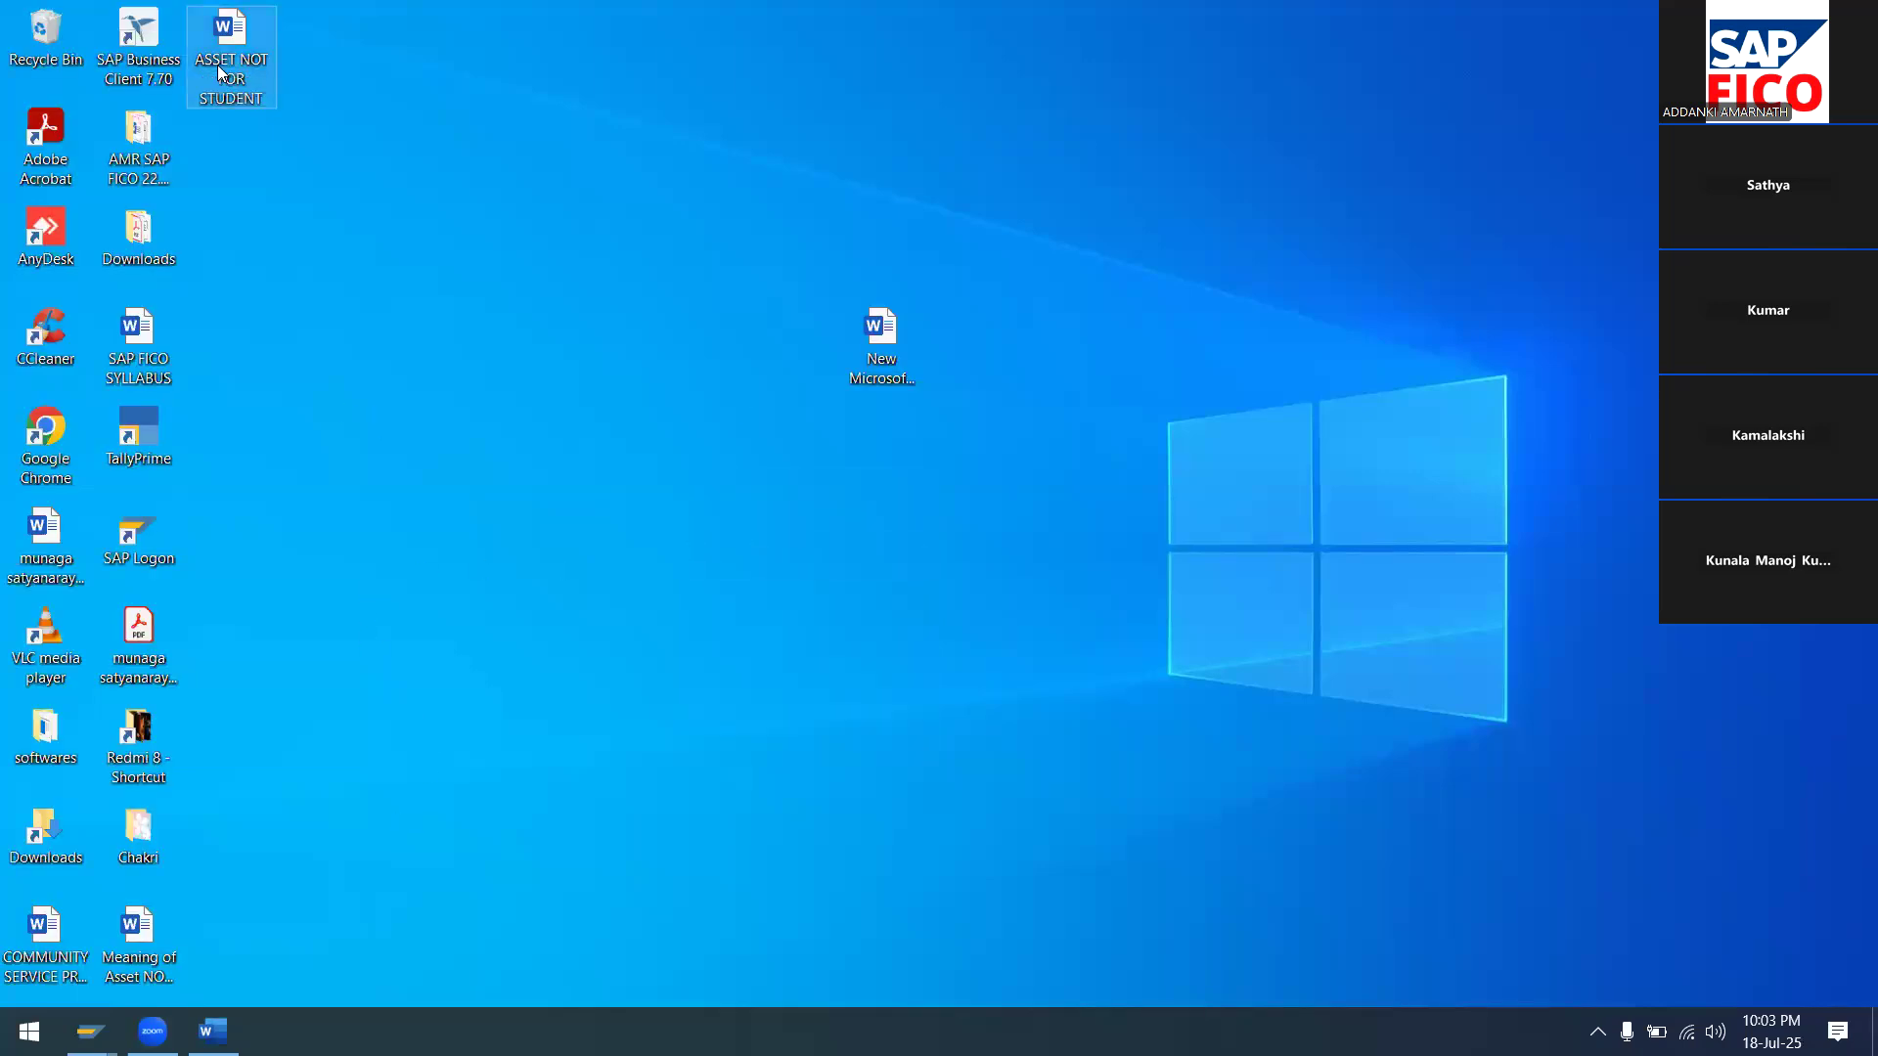
pyautogui.rightClick(221, 67)
pyautogui.click(317, 516)
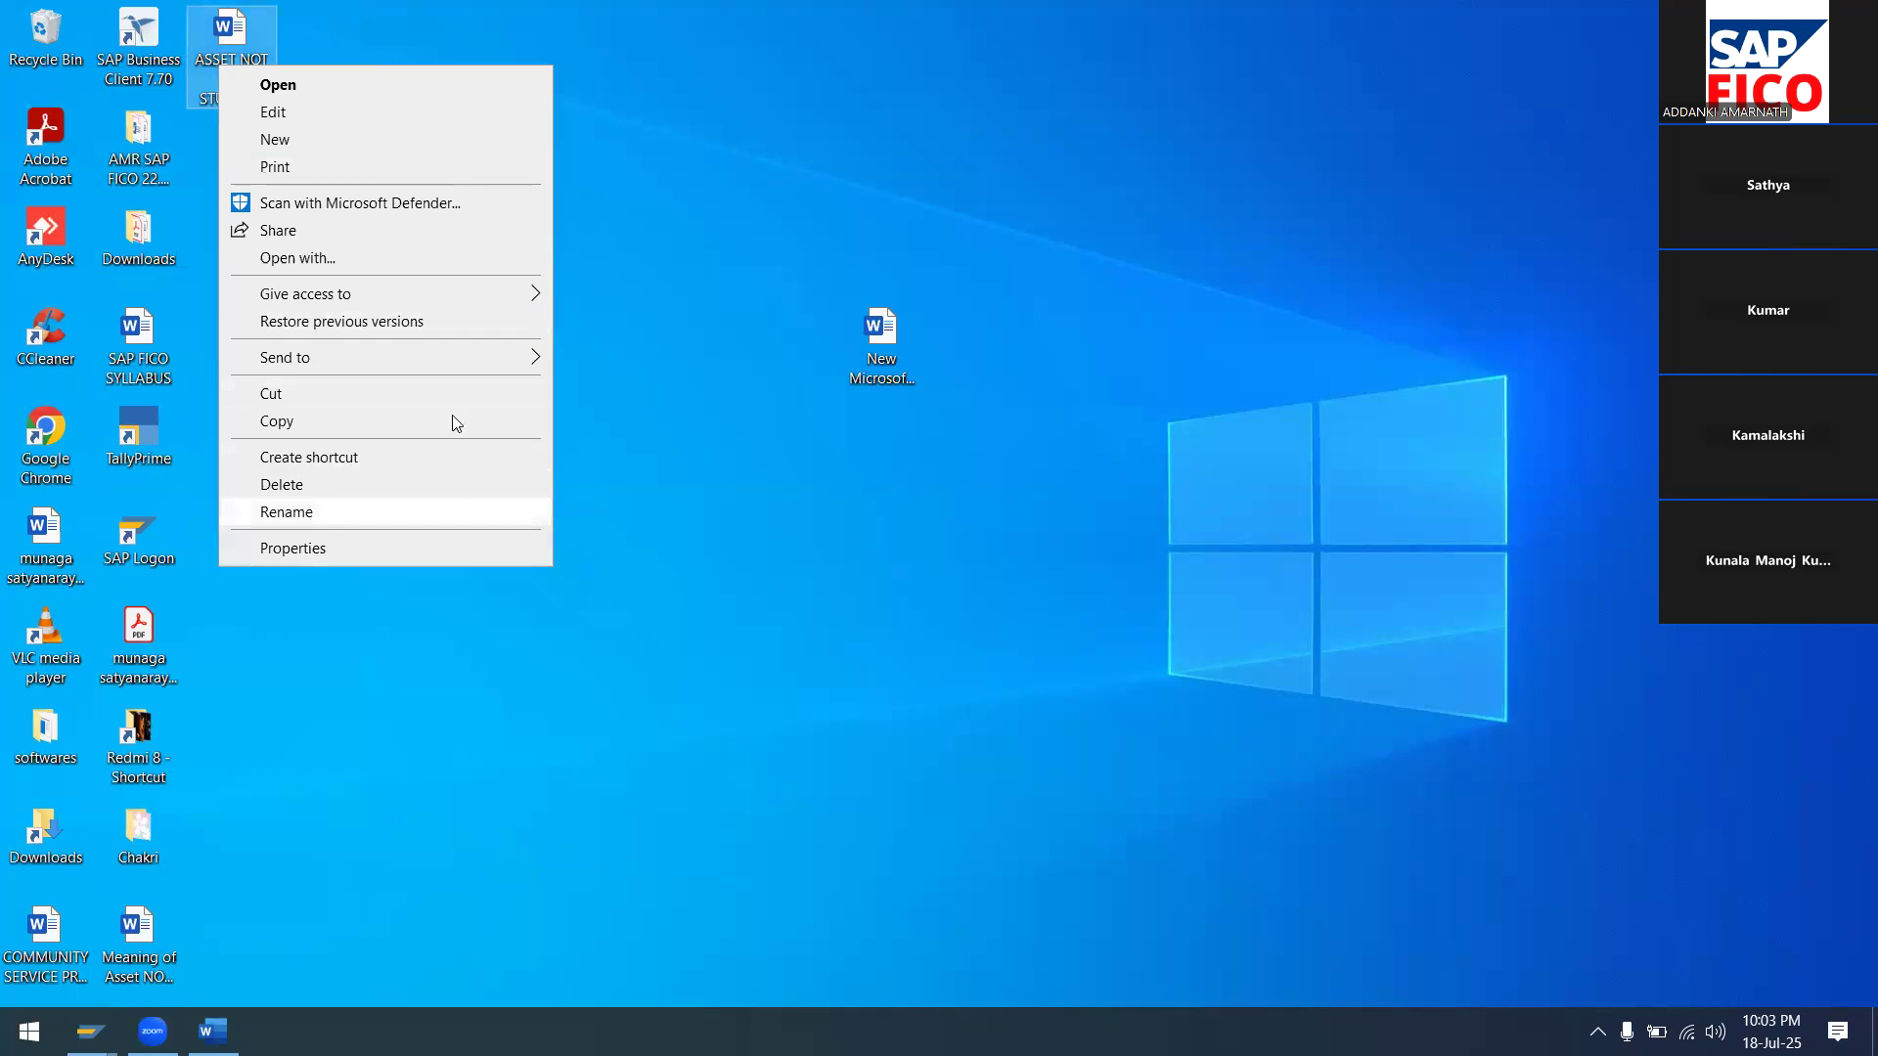
pyautogui.write('ASS')
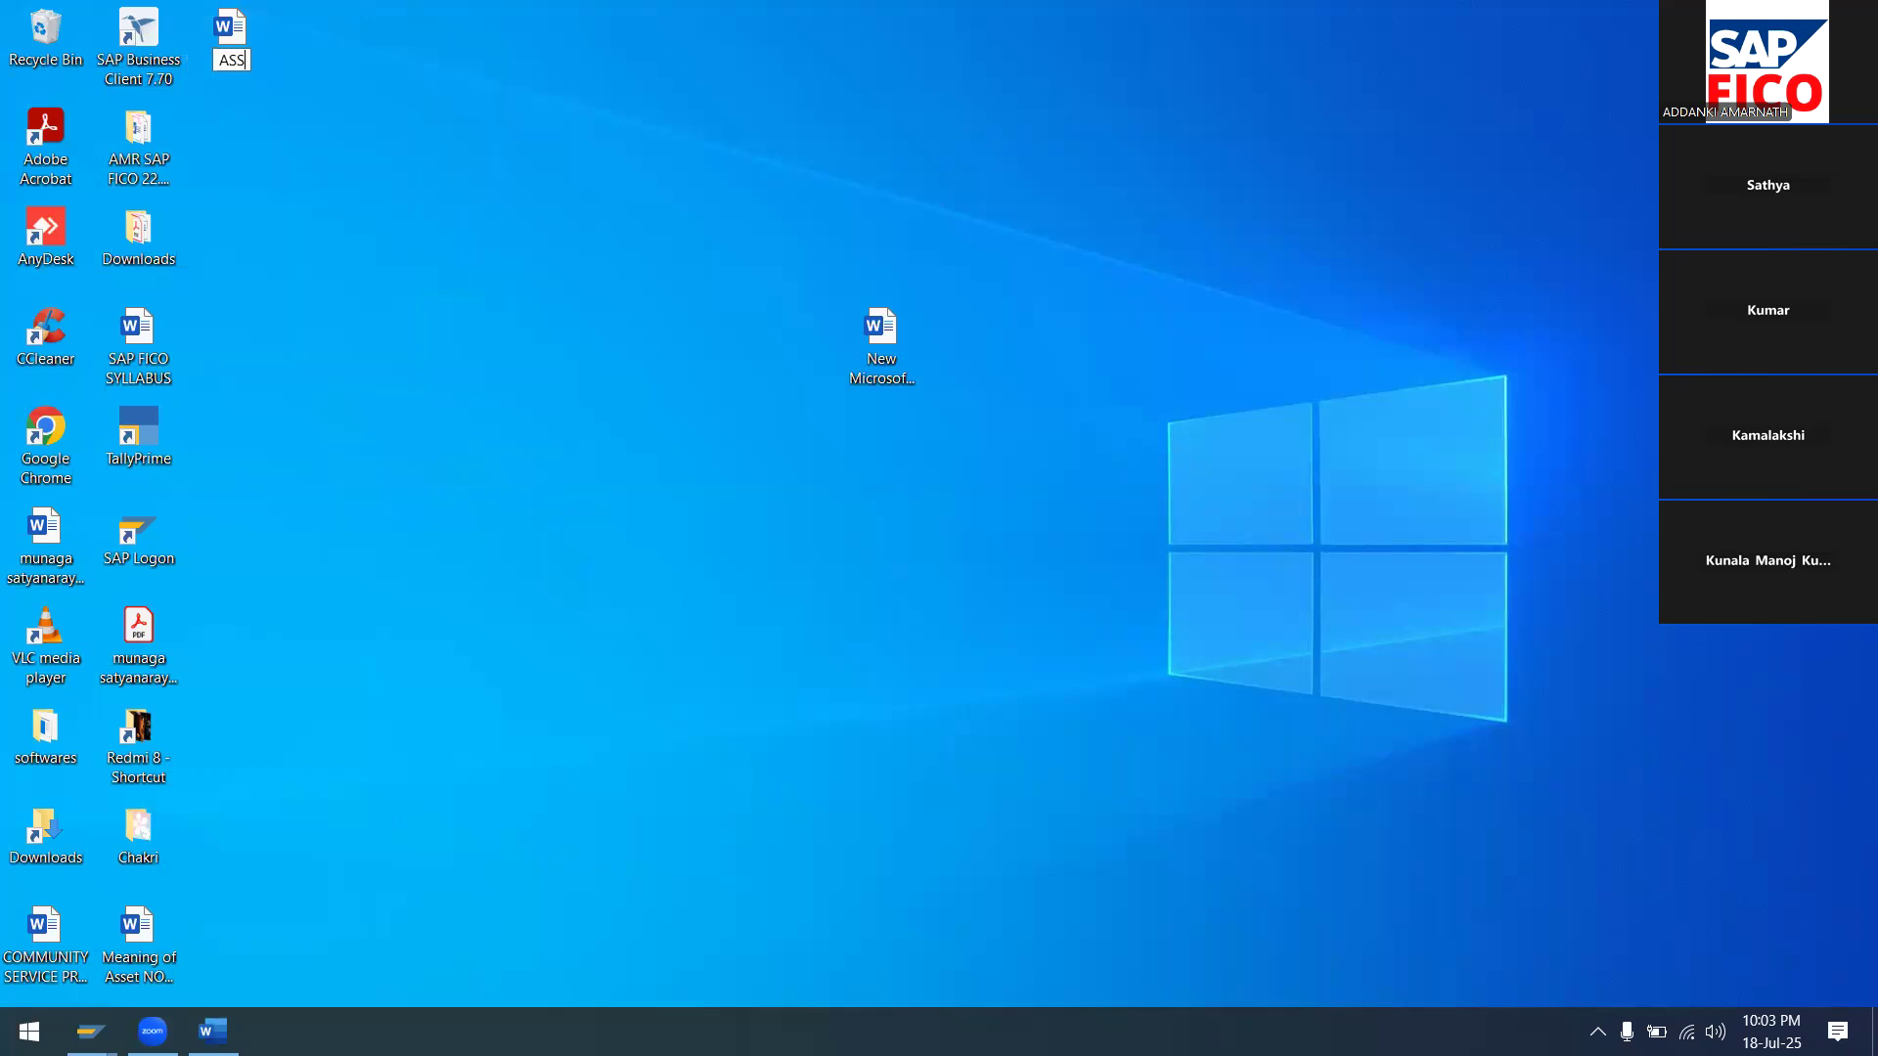
pyautogui.write('ET ACCOUNTING')
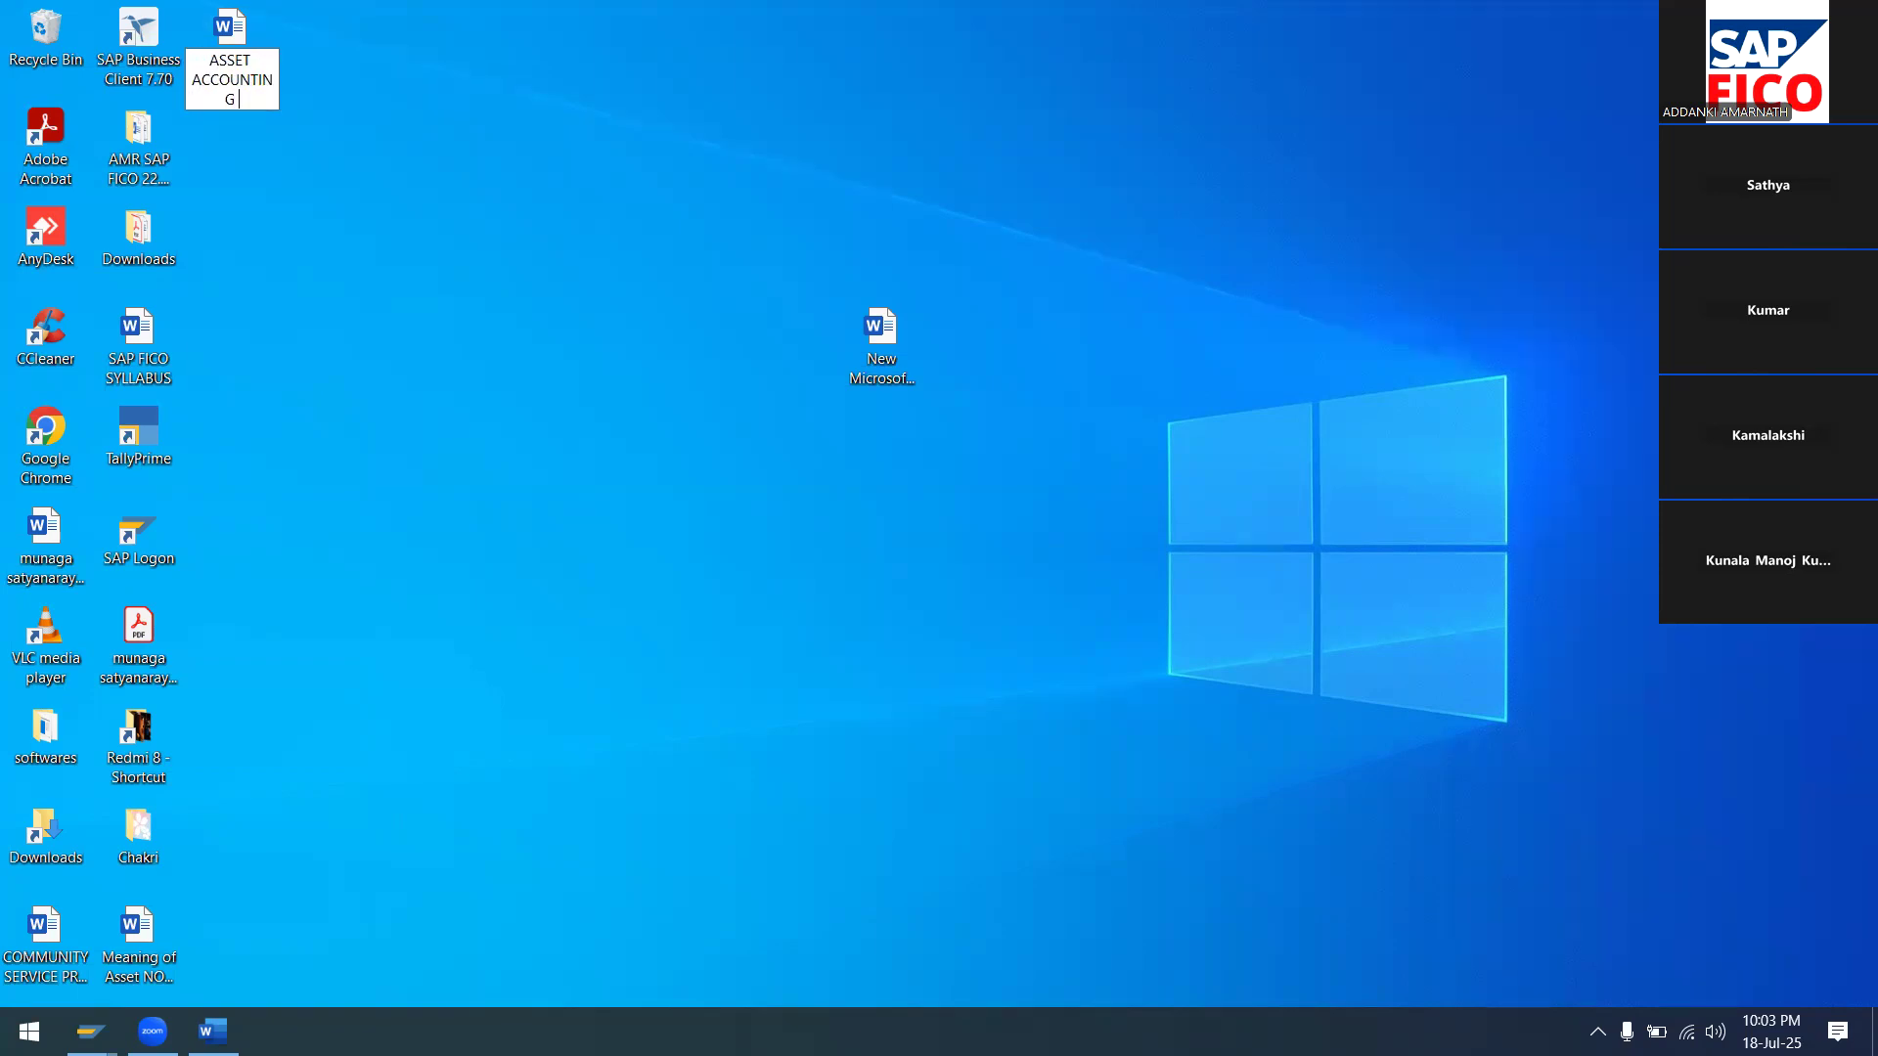
pyautogui.write(' (1)')
pyautogui.press('Return')
pyautogui.rightClick(517, 354)
pyautogui.click(548, 420)
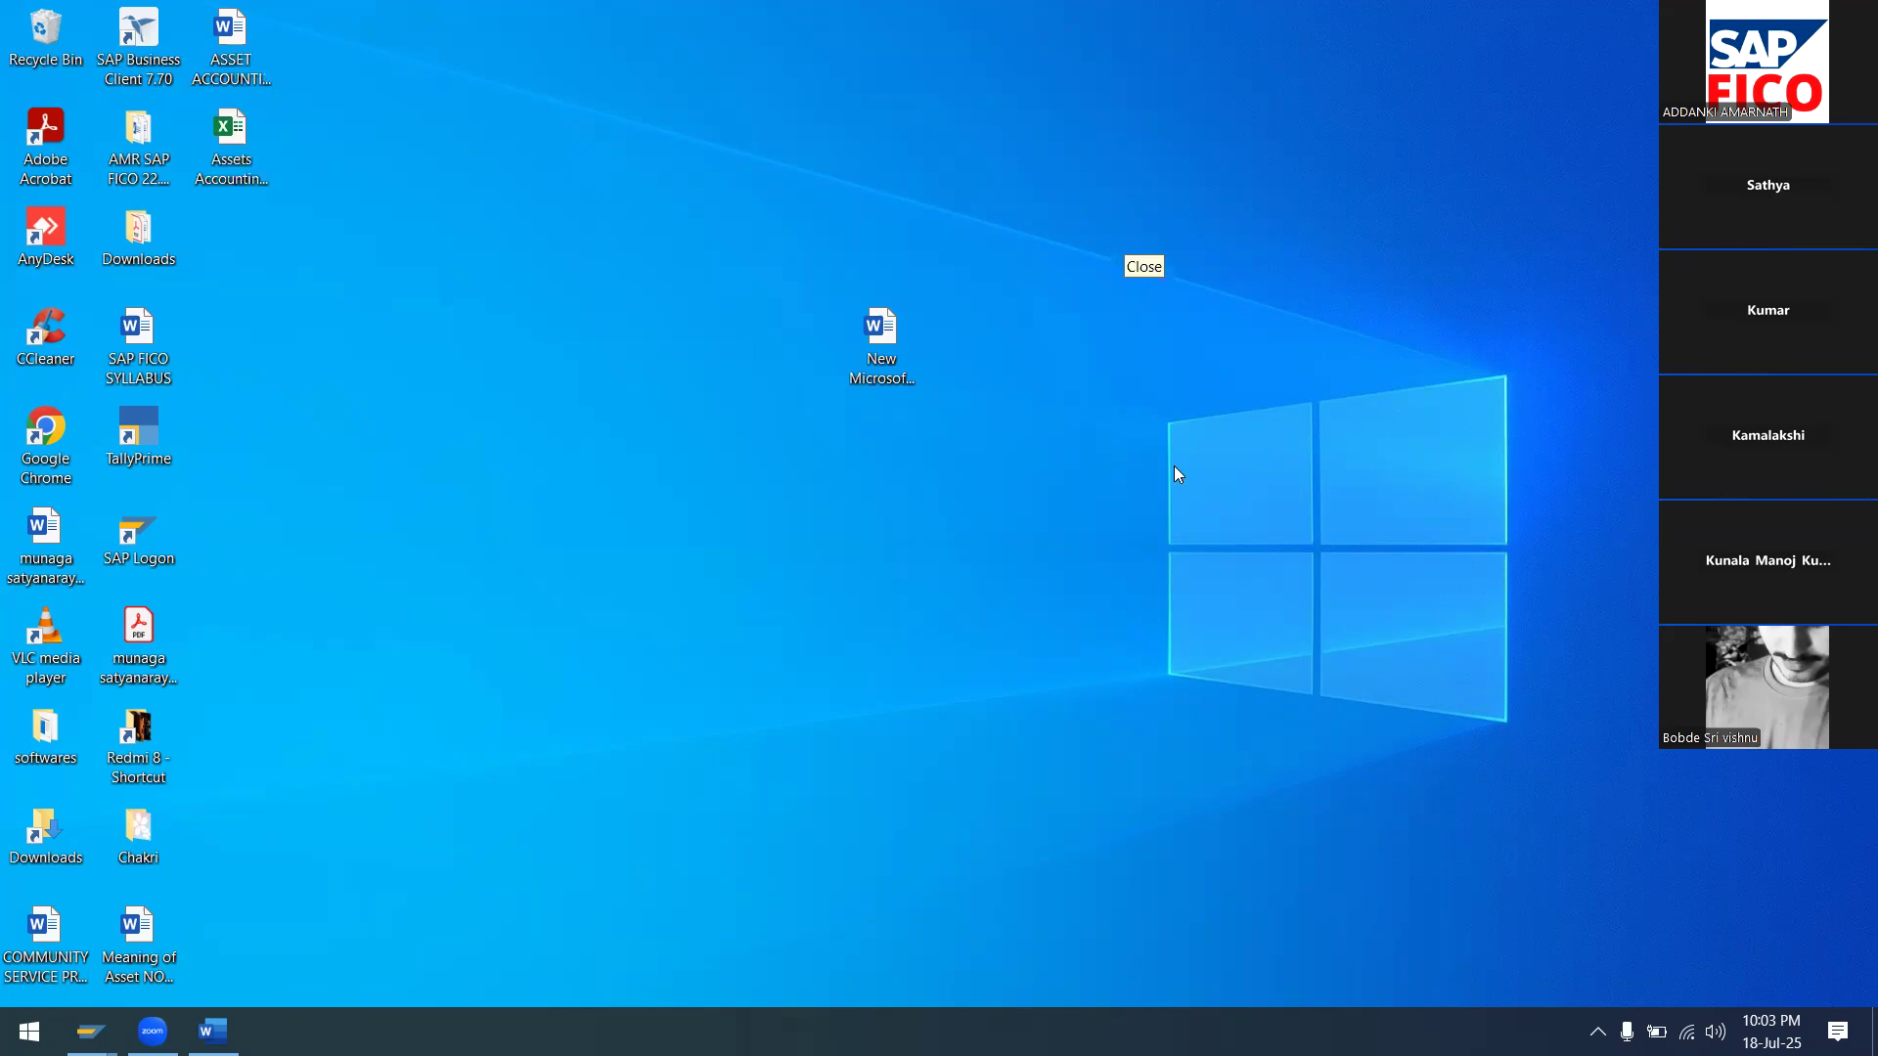
# Open the Assets Accounting STUDENT workbook, enable editing and maximize the Excel window
pyautogui.doubleClick(242, 161)
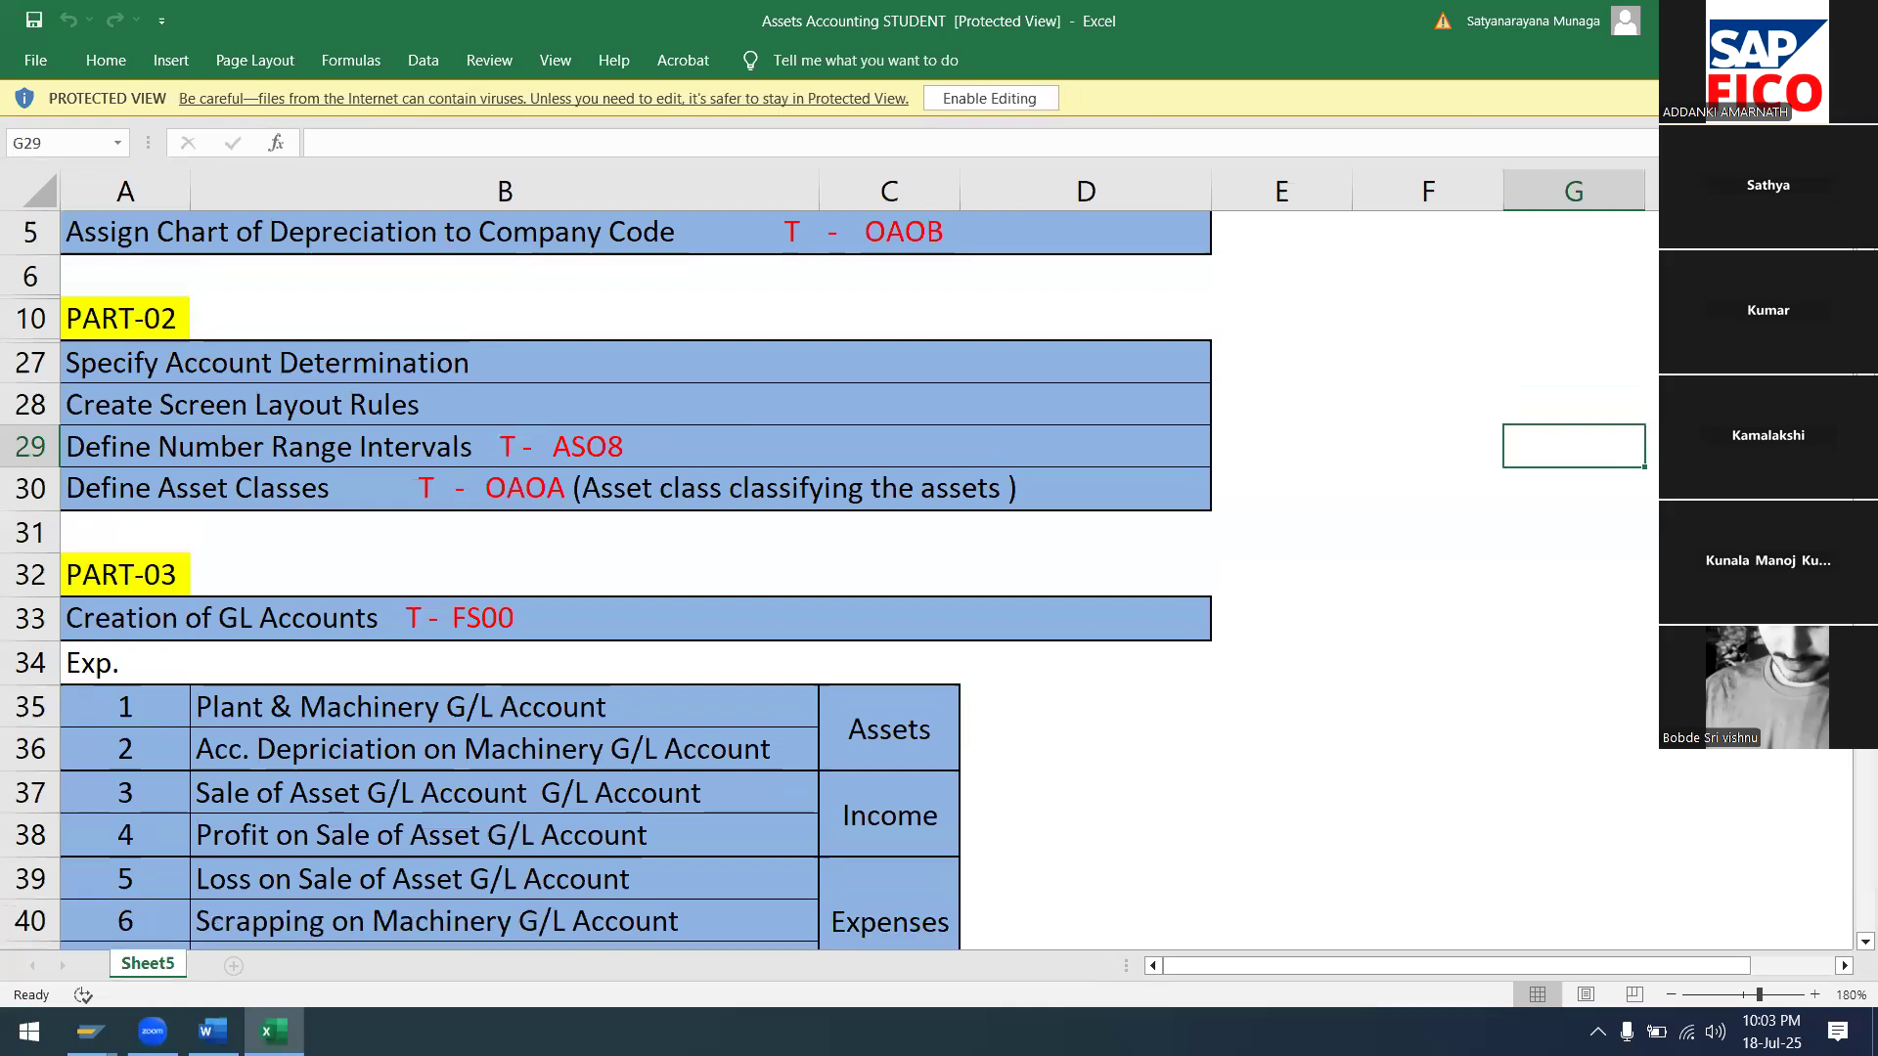
pyautogui.click(1794, 20)
pyautogui.click(1196, 286)
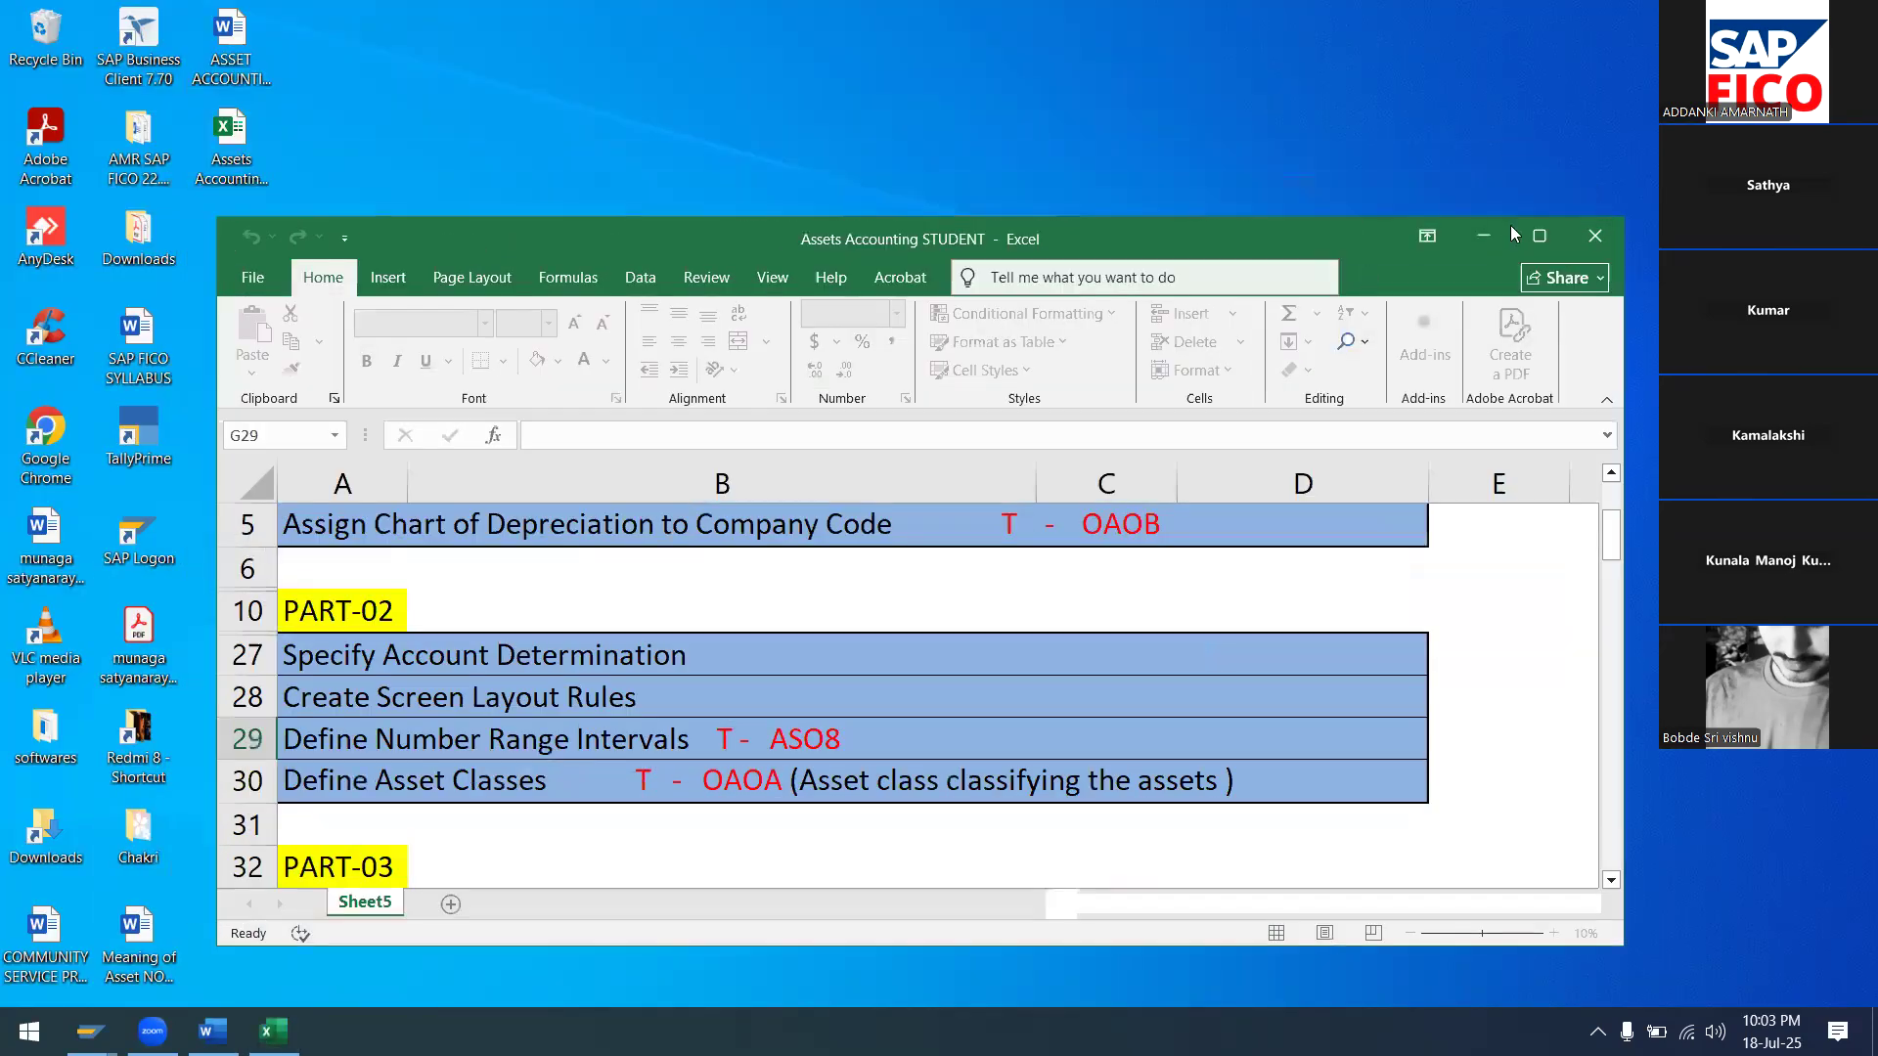
pyautogui.click(1538, 236)
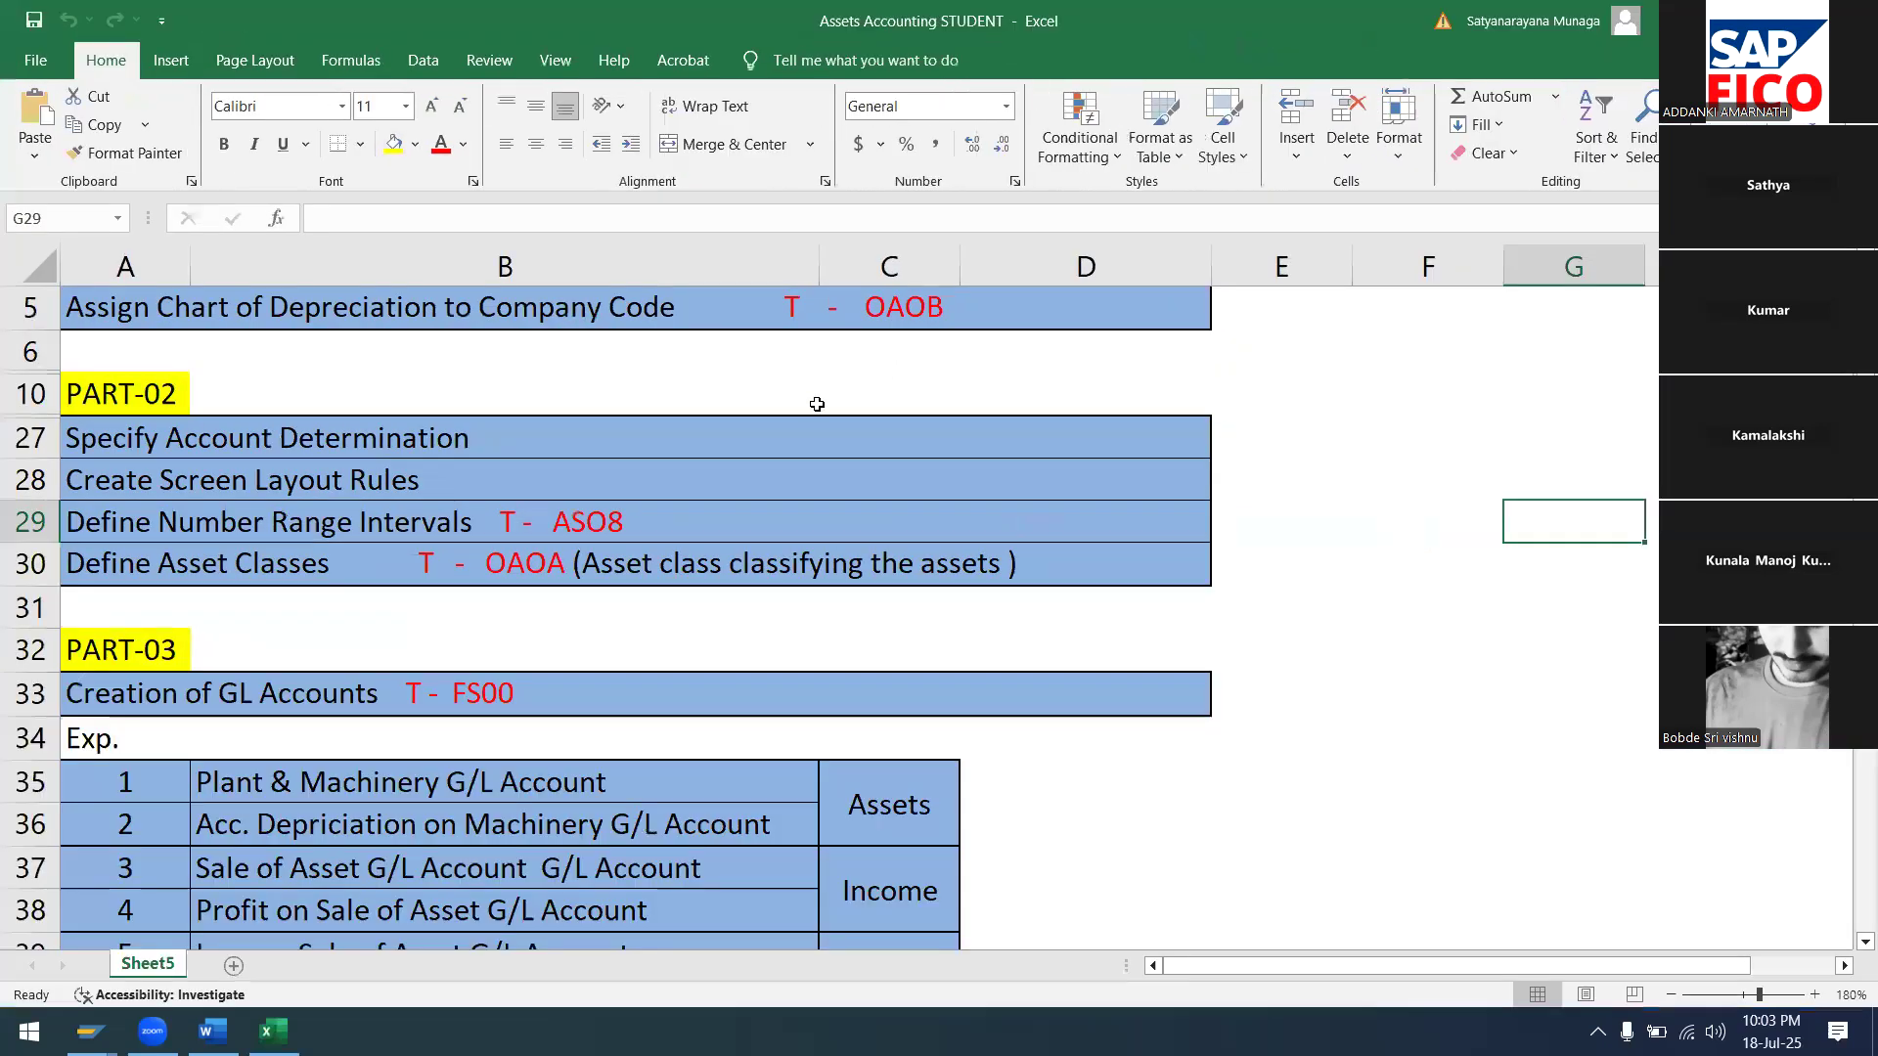
# Review the steps list up to the top, select the Copy Reference Chart of Depreciation row, then minimize Excel
pyautogui.scroll(-1, 749, 587)
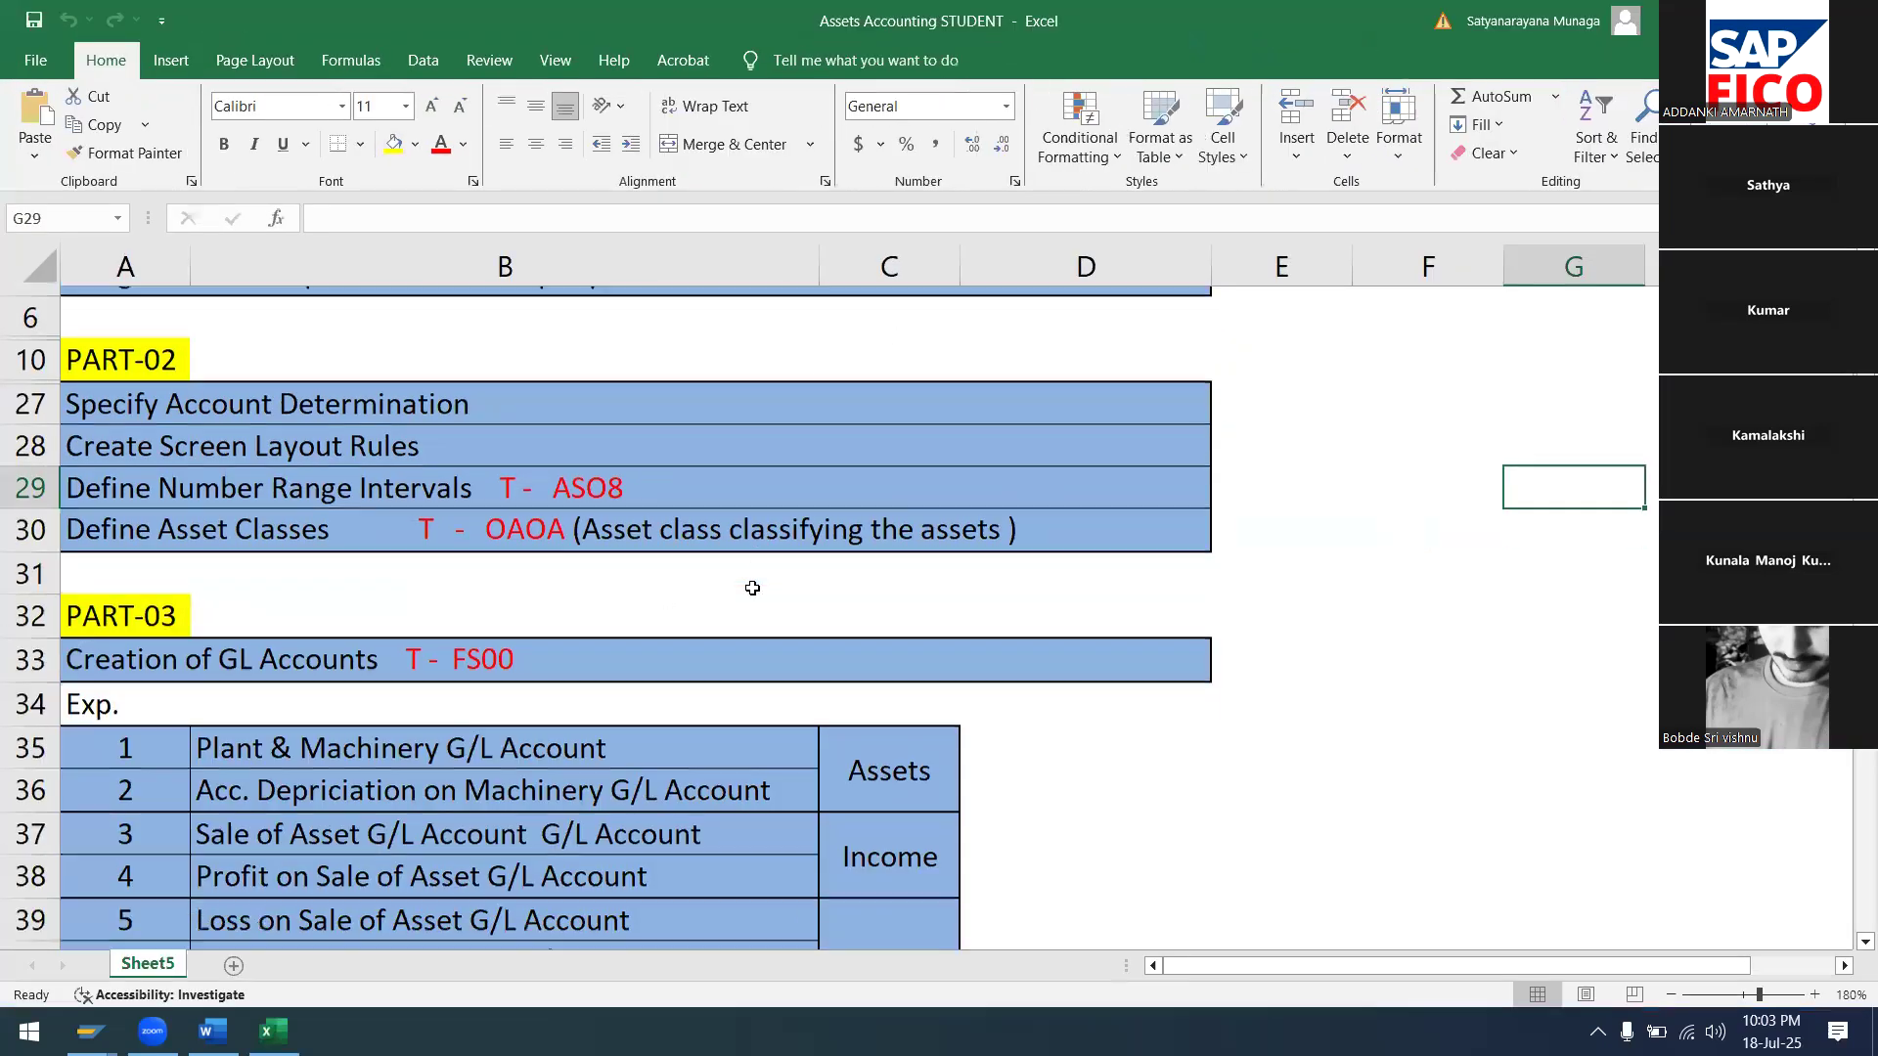
pyautogui.scroll(3, 721, 578)
pyautogui.scroll(-7, 297, 482)
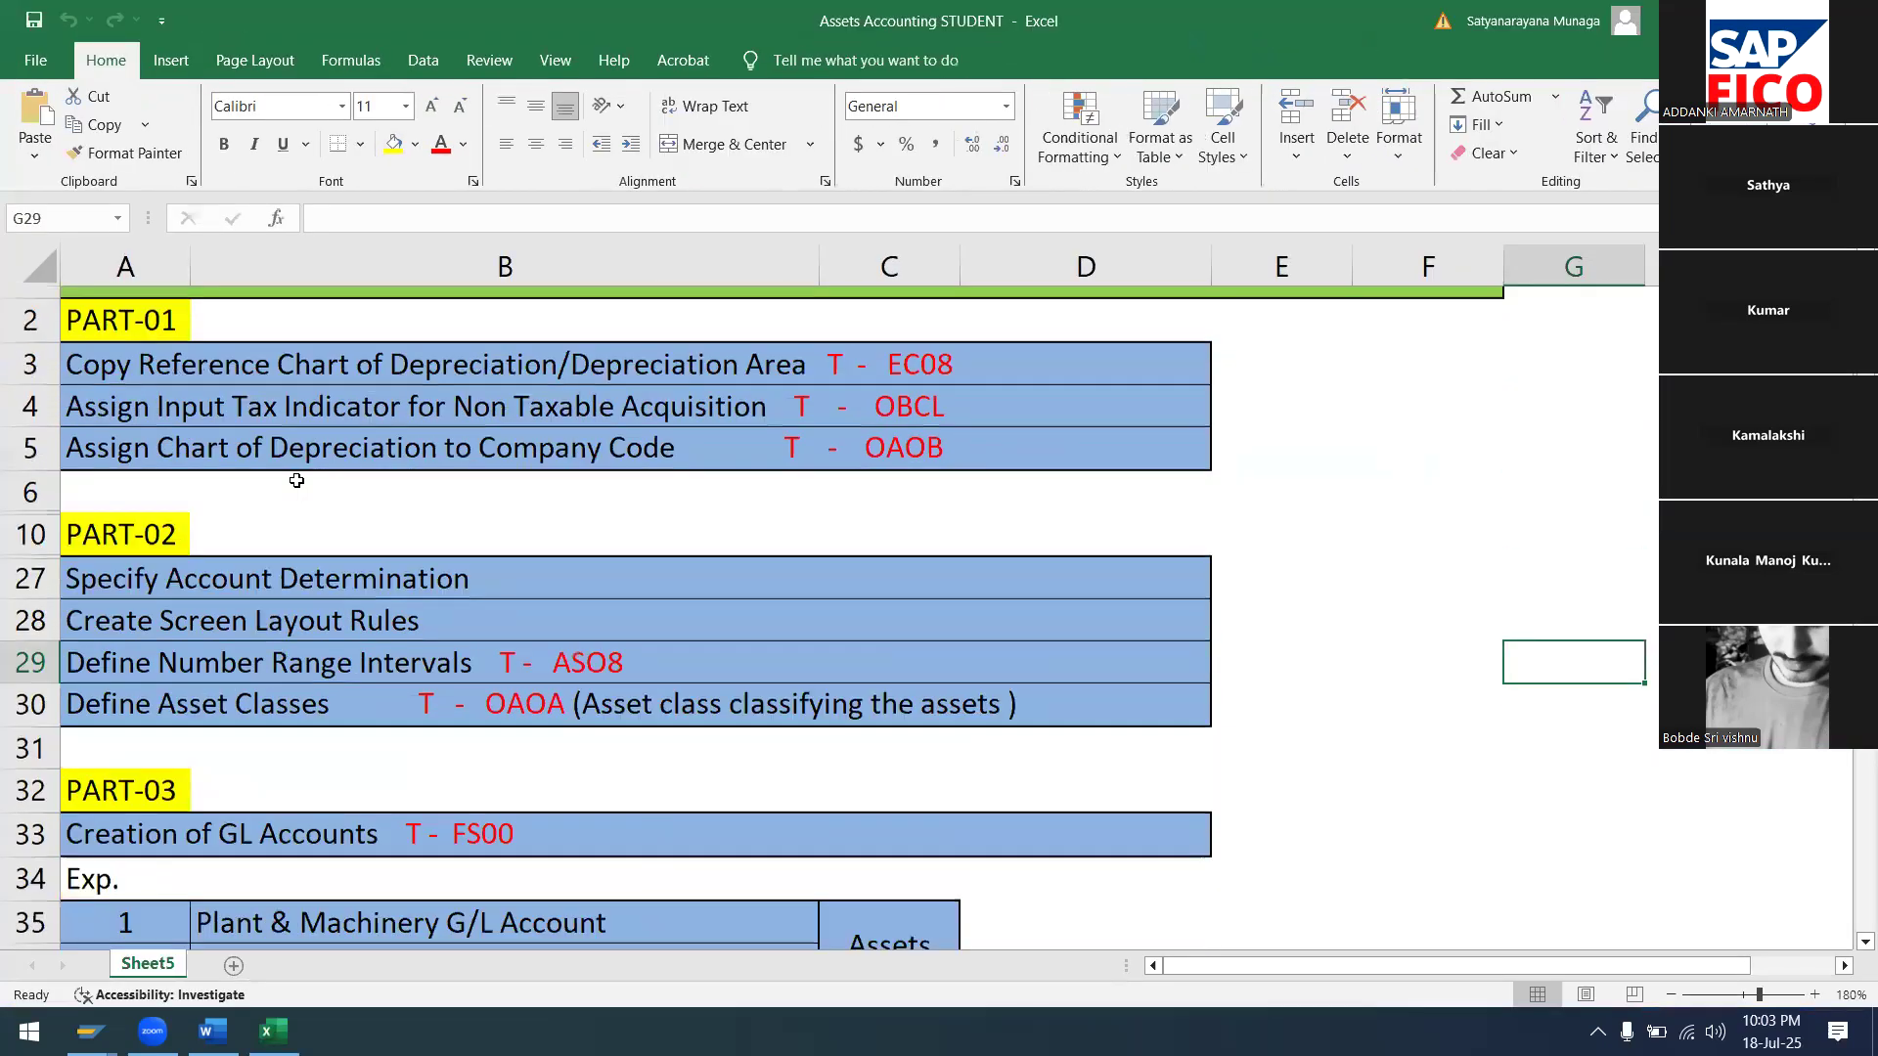
pyautogui.scroll(-6, 297, 482)
pyautogui.scroll(2, 296, 481)
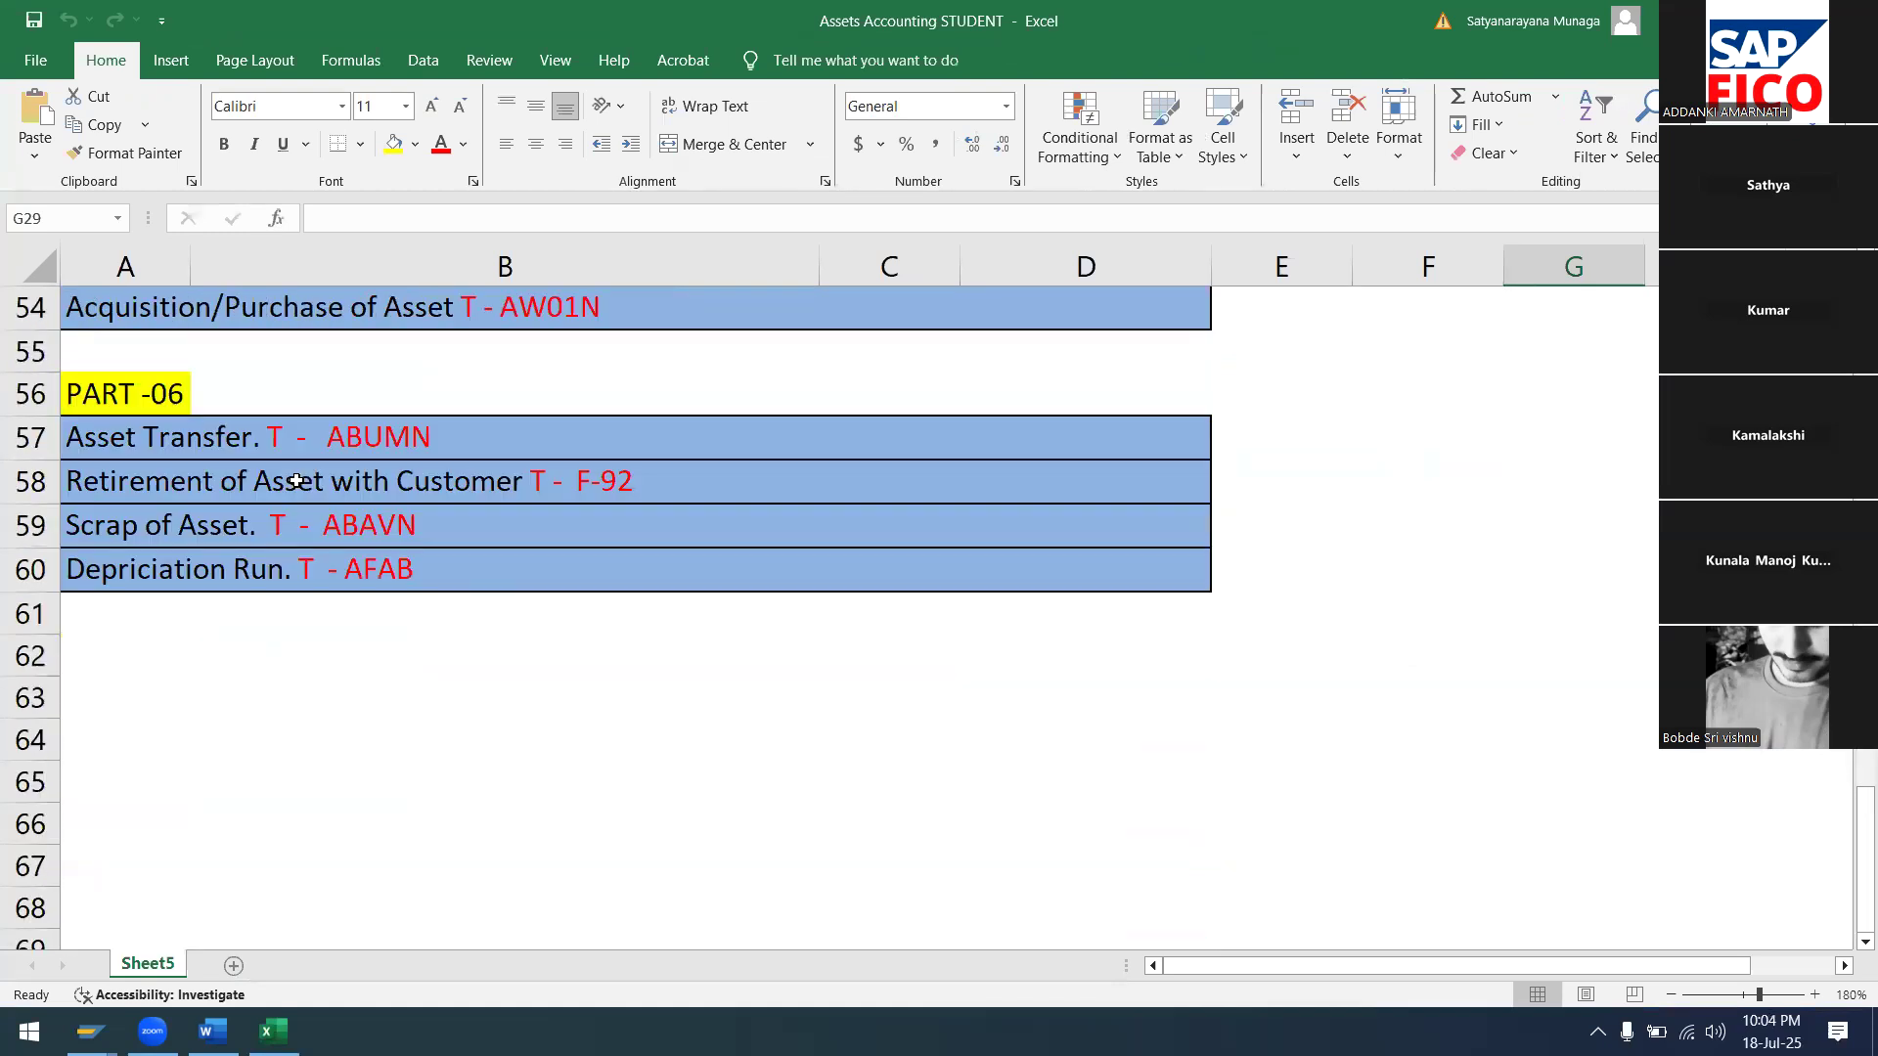
pyautogui.scroll(2, 319, 528)
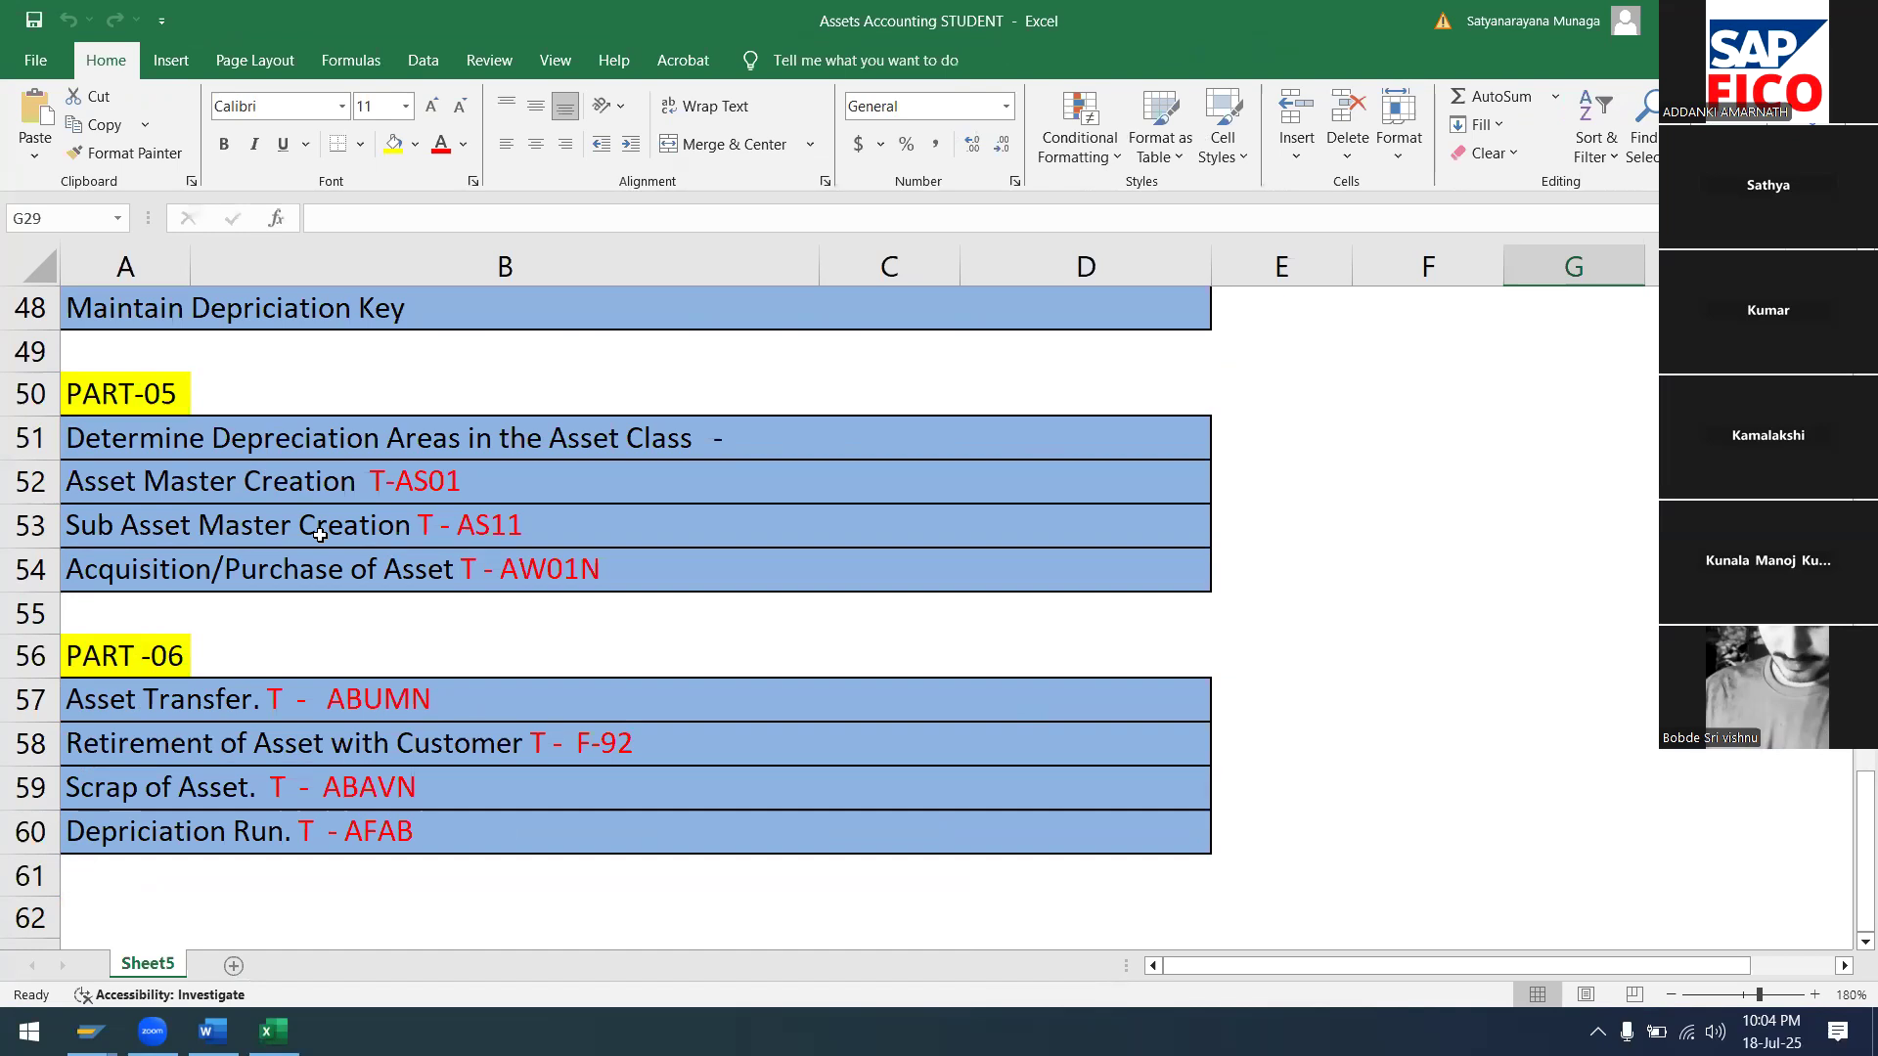
pyautogui.scroll(1, 319, 535)
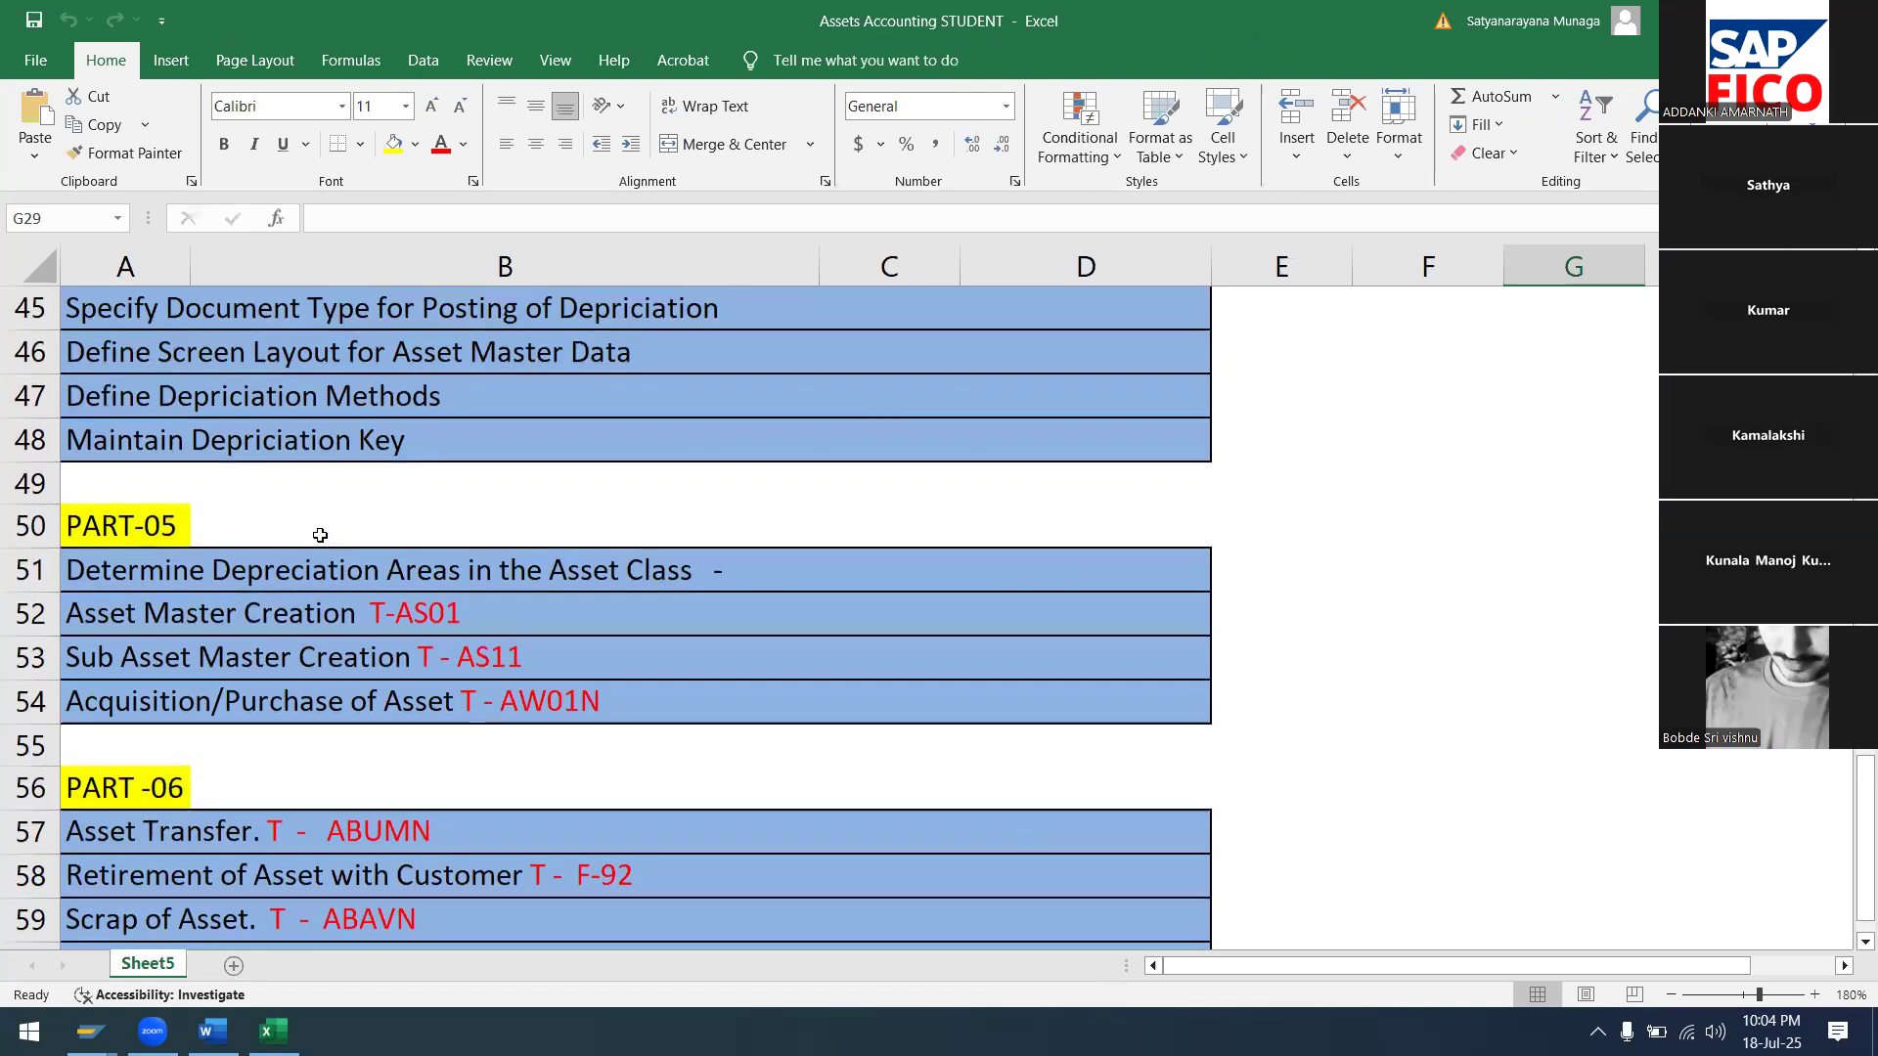
pyautogui.scroll(2, 320, 535)
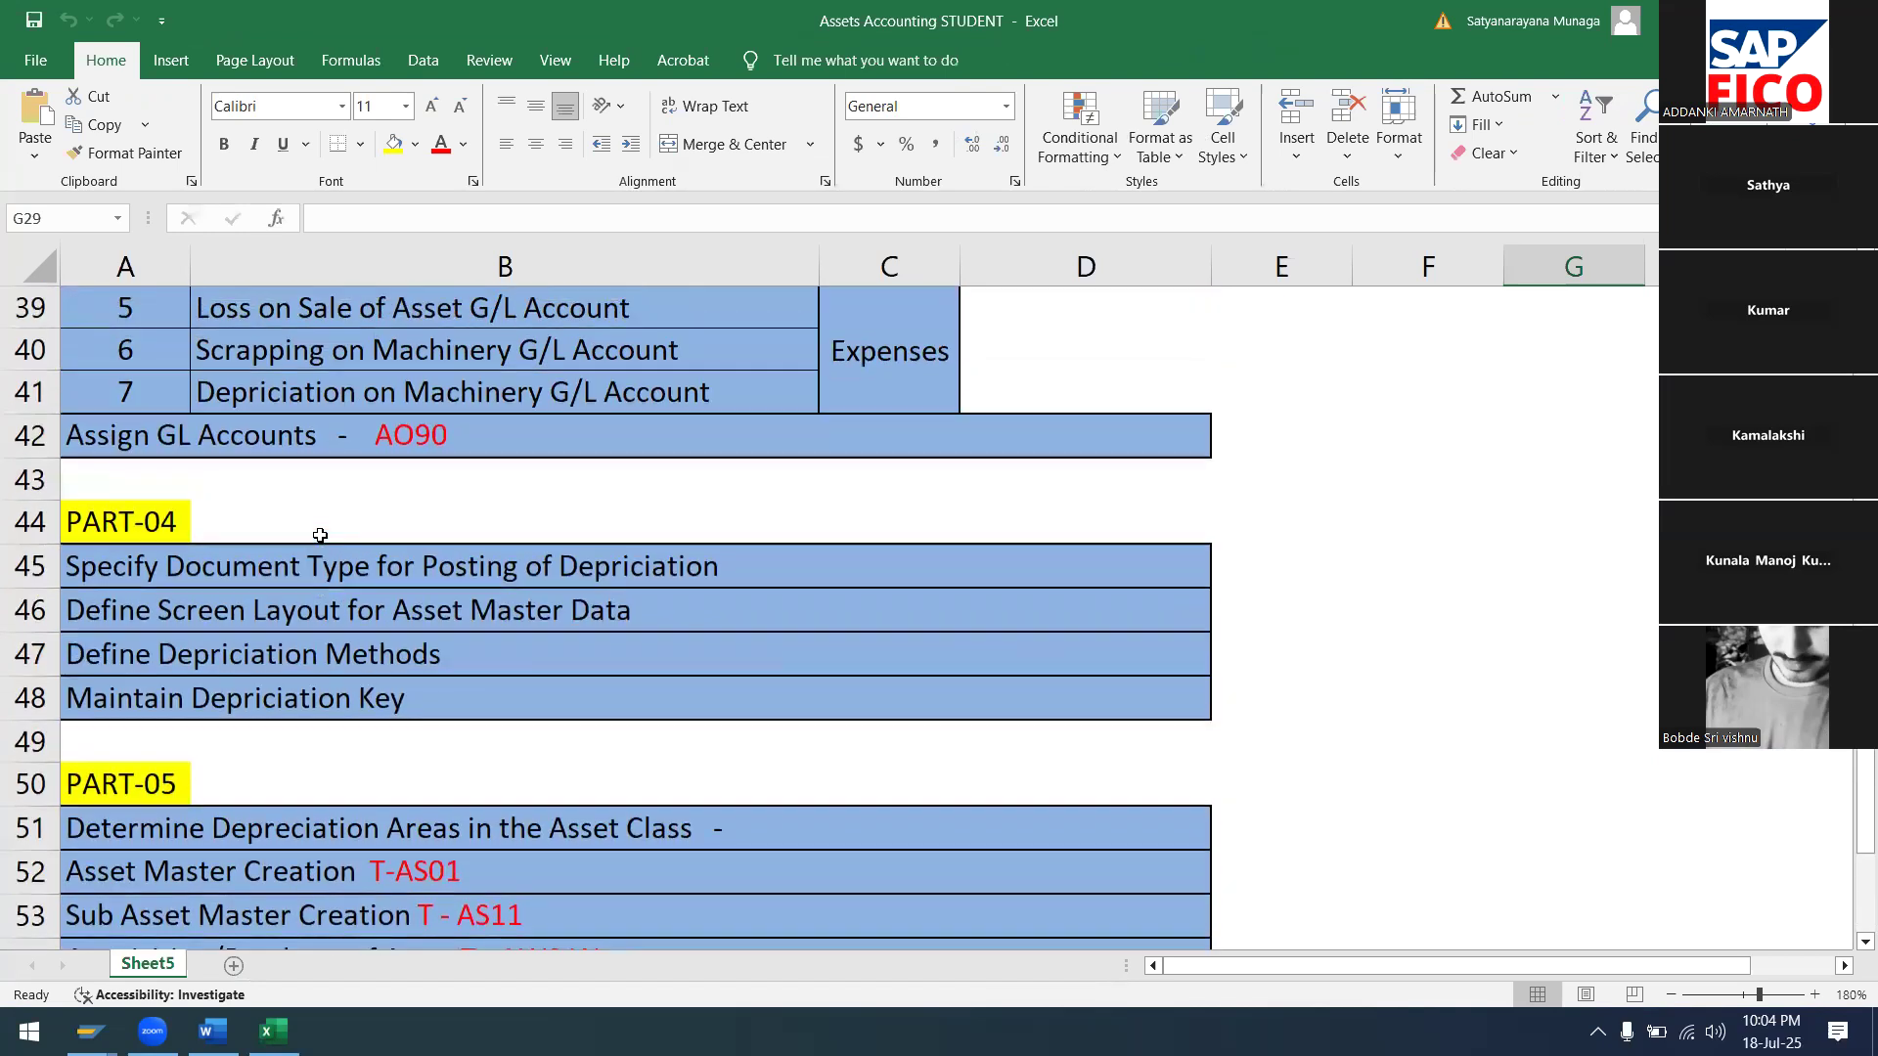
pyautogui.scroll(6, 320, 535)
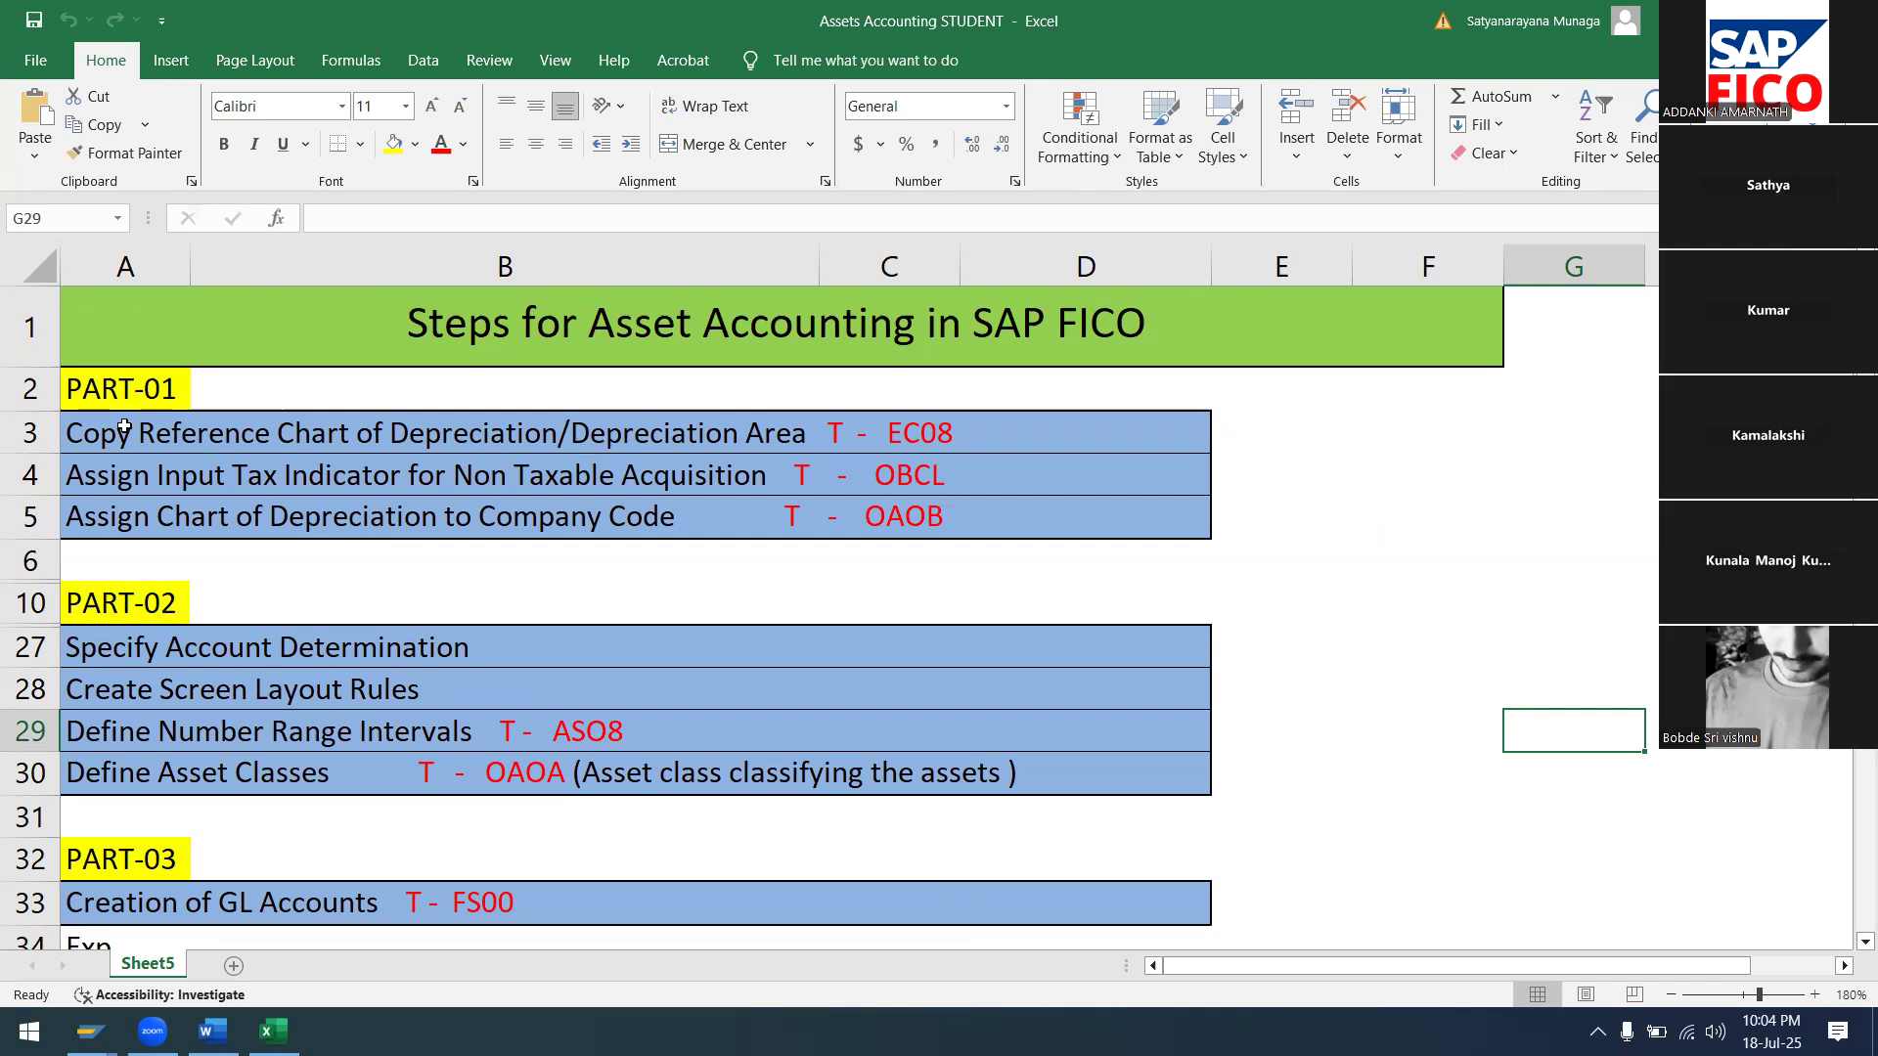
pyautogui.click(31, 437)
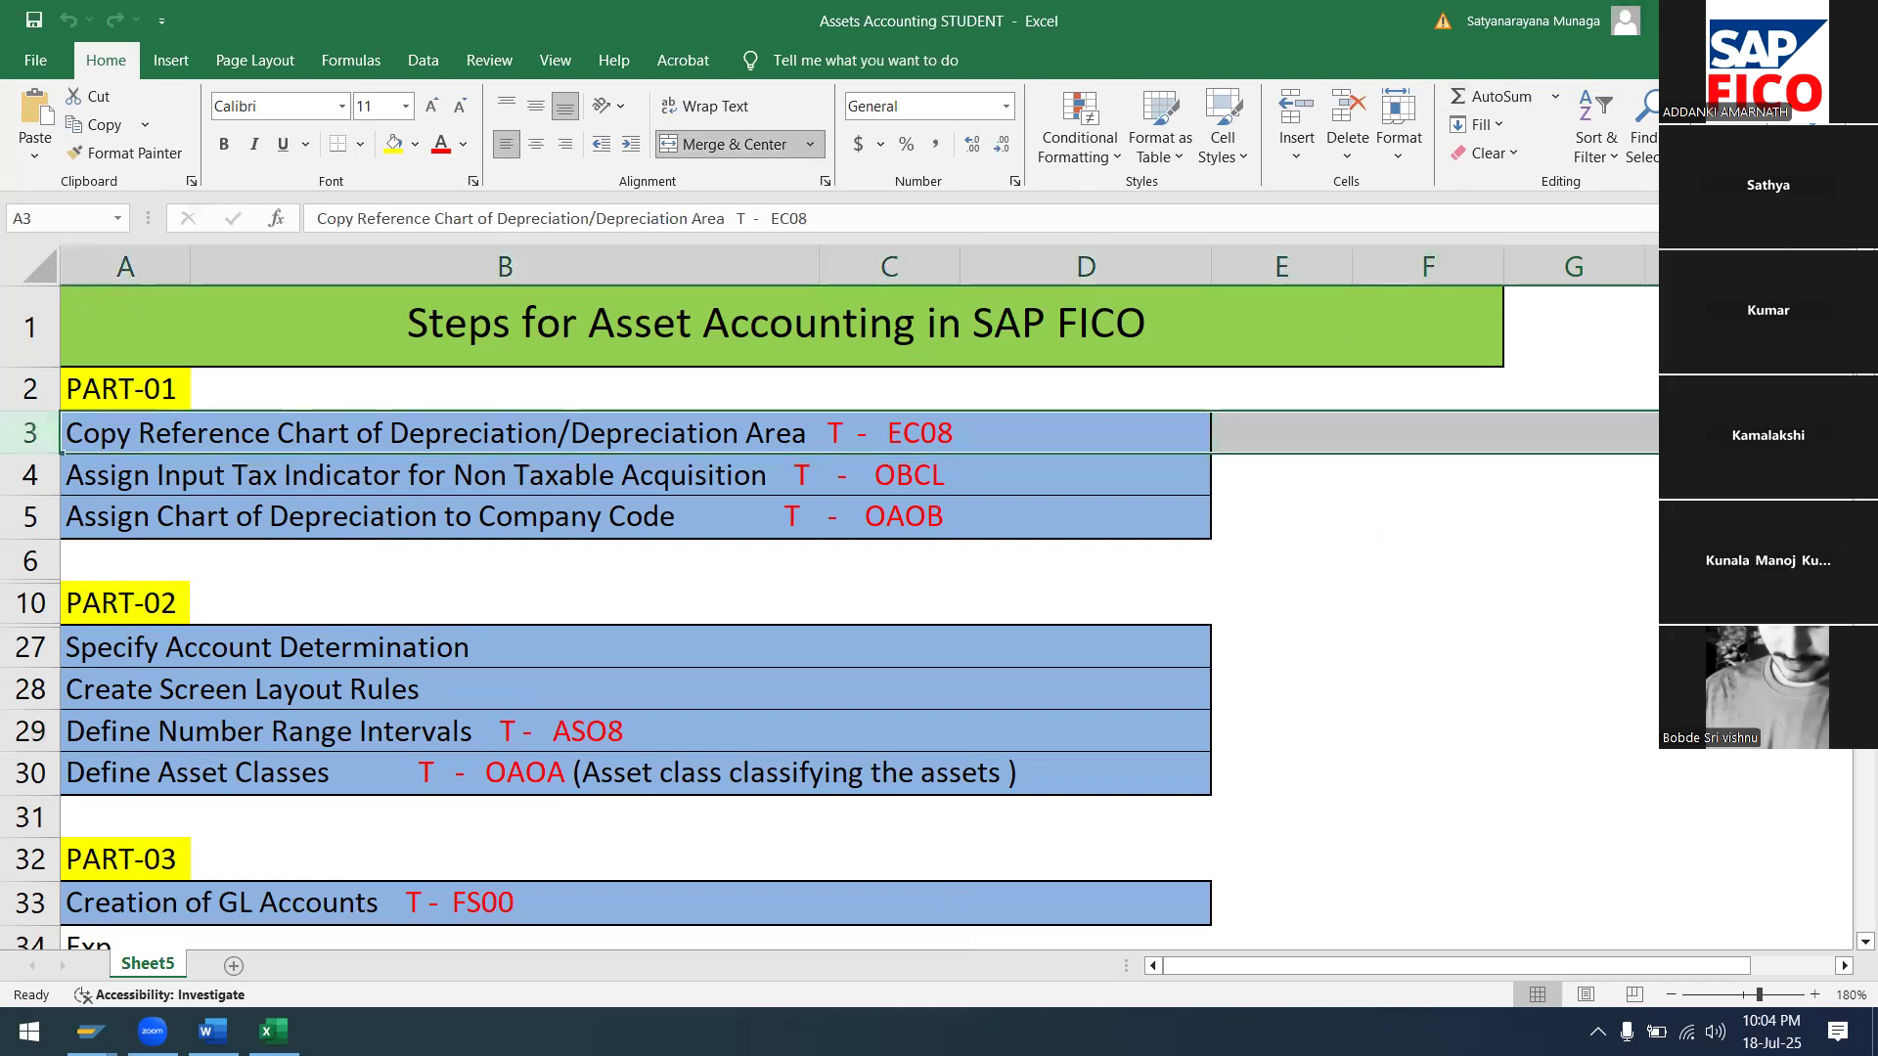
pyautogui.click(1738, 20)
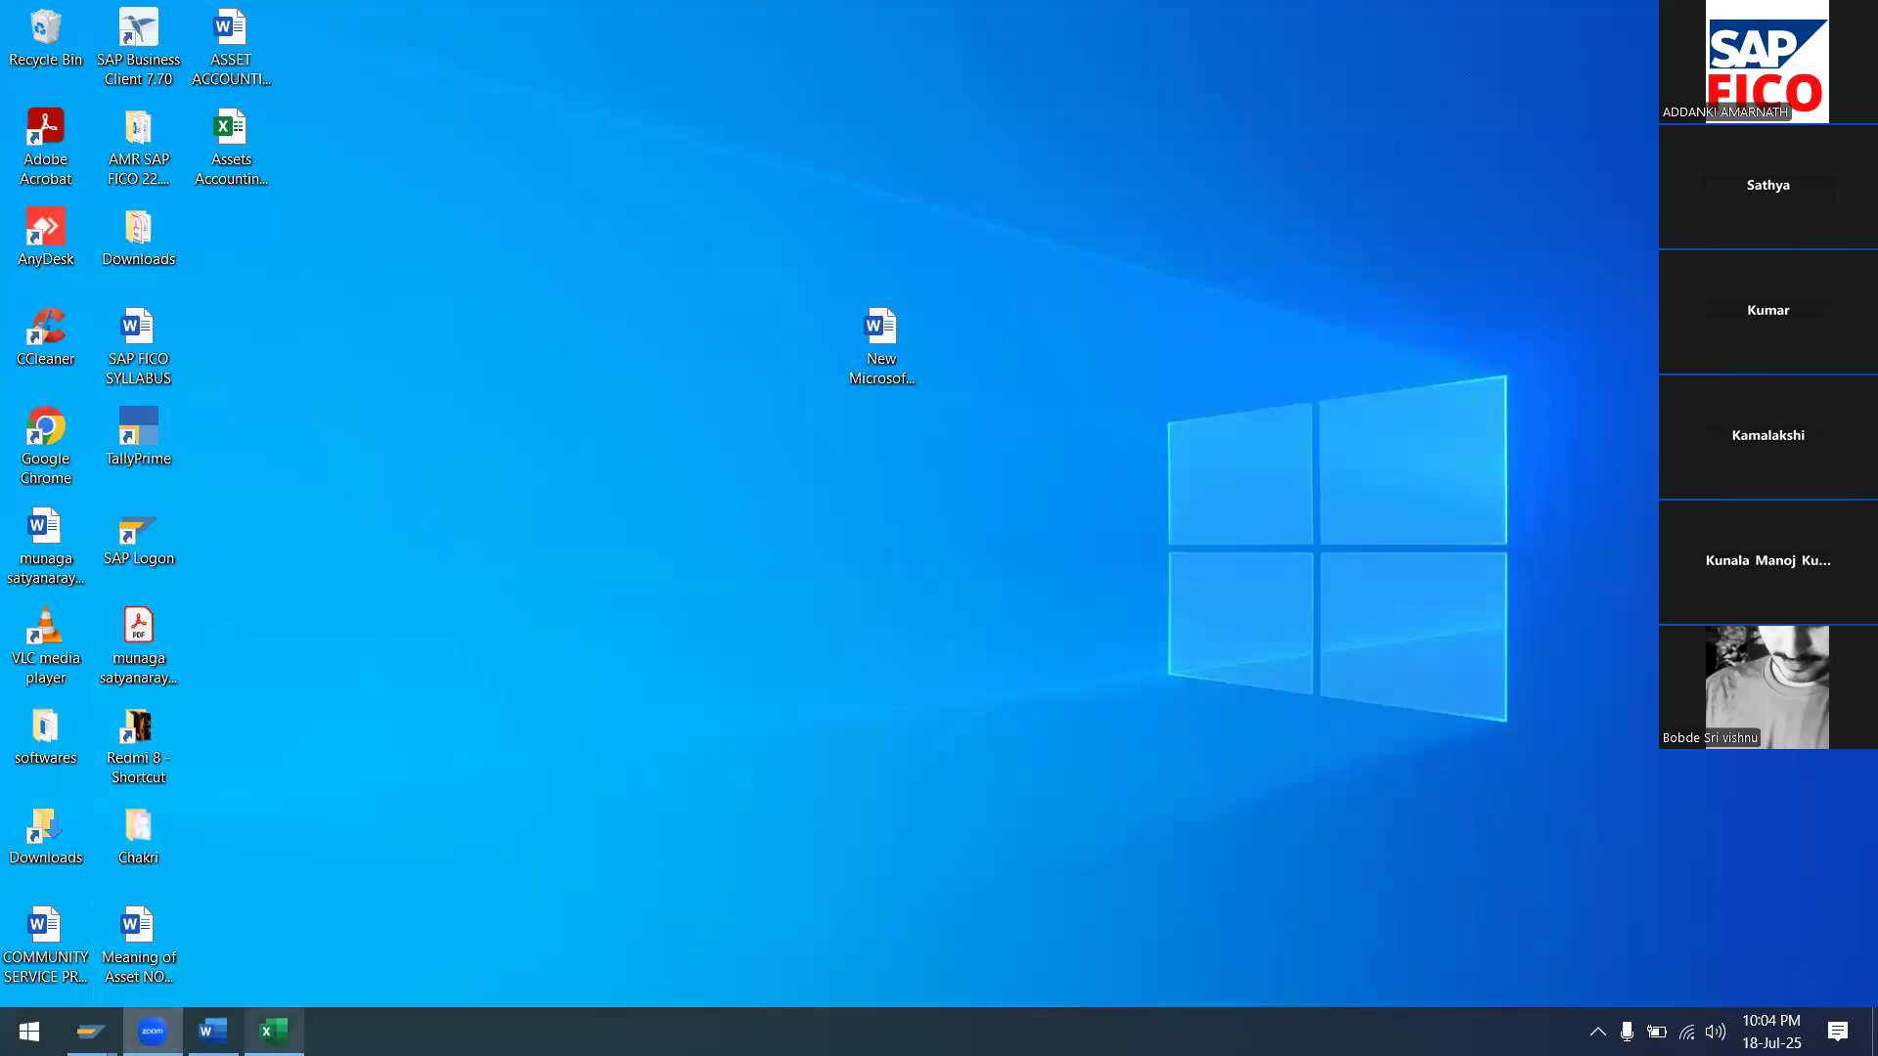
# Close the disconnected SAP DPK session window and dismiss the connection error
pyautogui.moveTo(90, 1031)
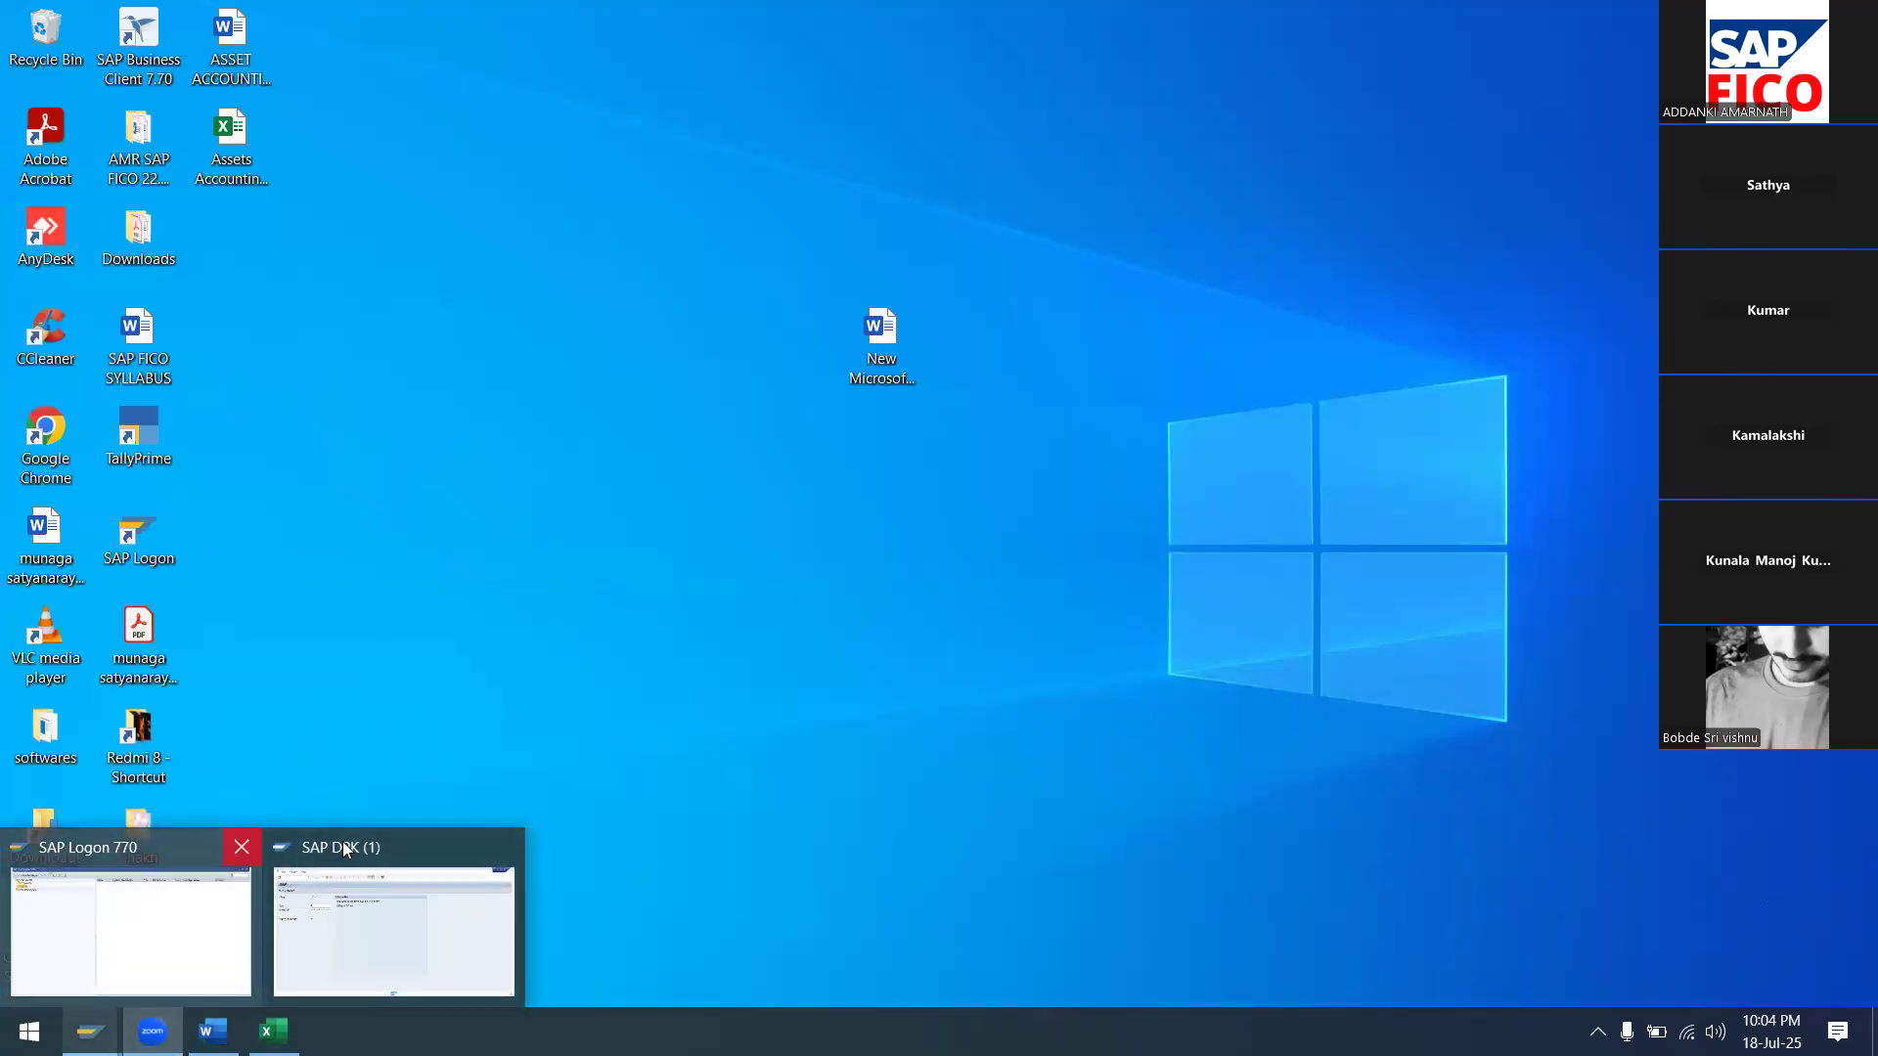
pyautogui.click(504, 849)
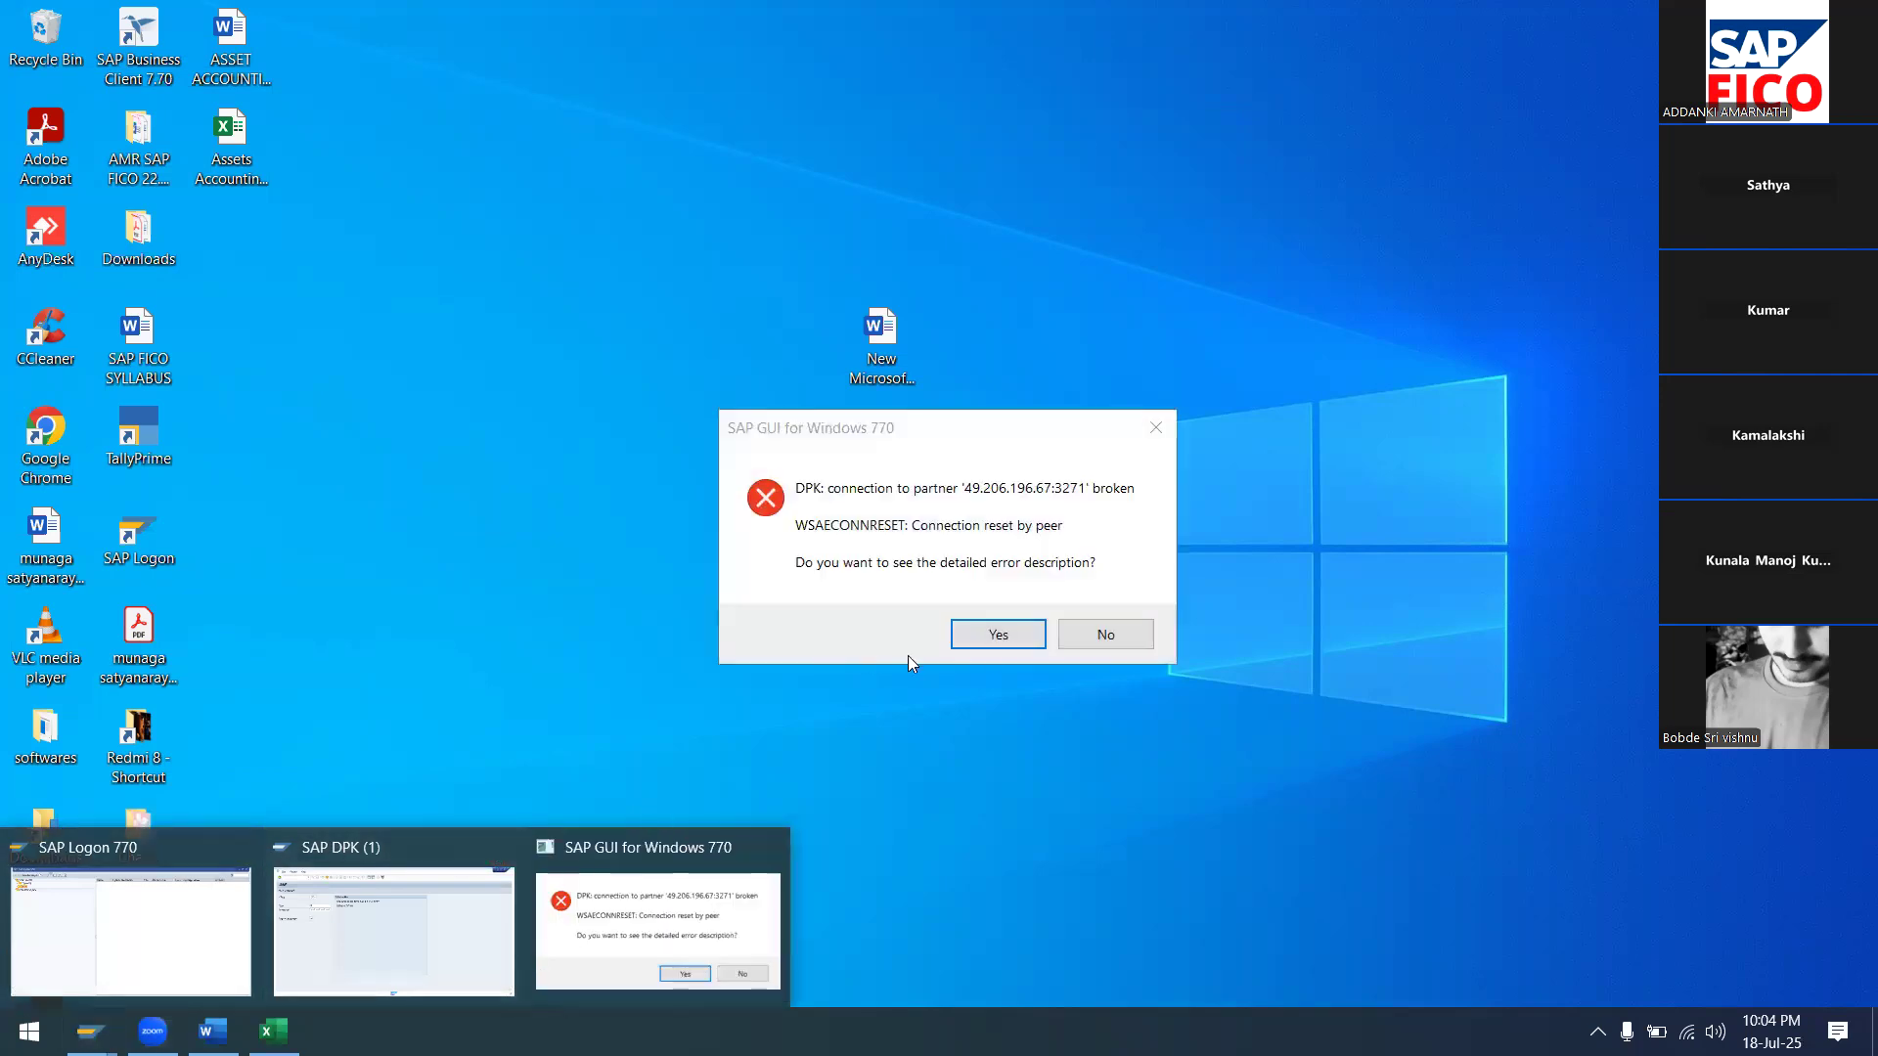
pyautogui.click(1000, 636)
pyautogui.click(1123, 721)
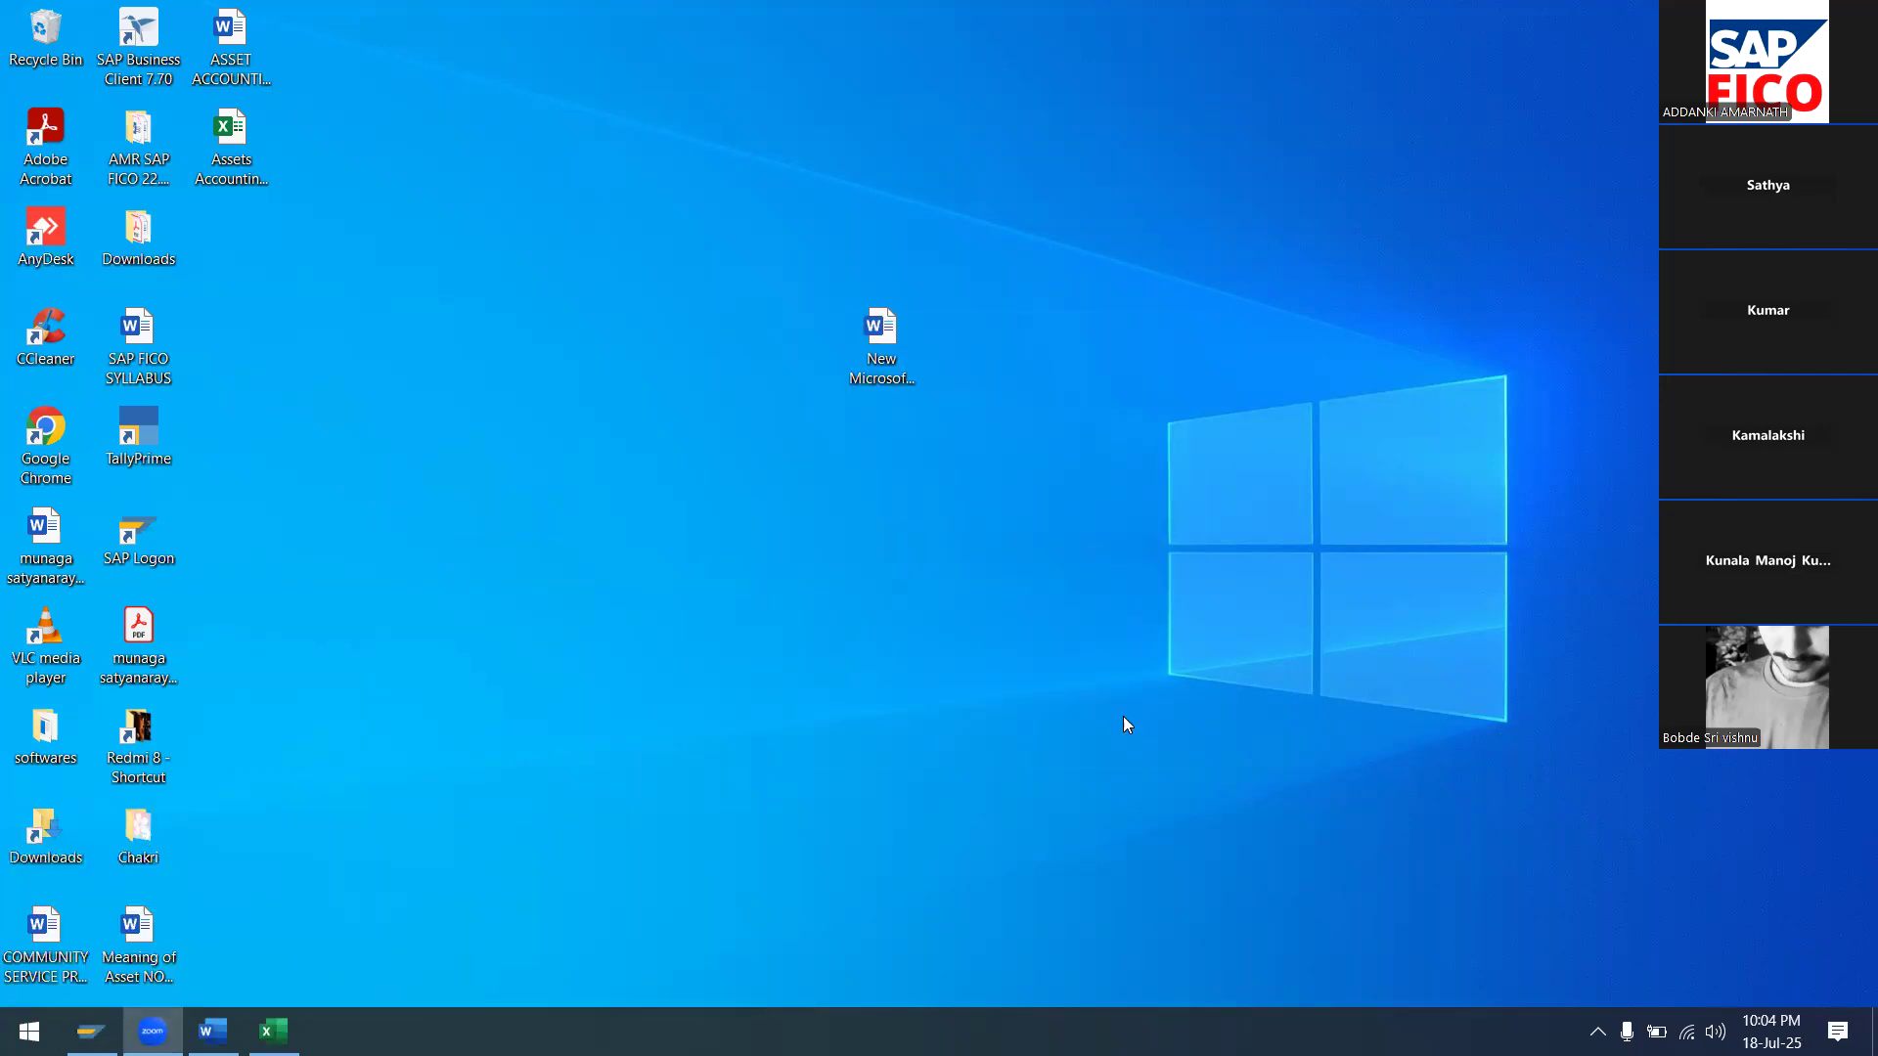
# Log back on to the EH7_1 system with the user name and password
pyautogui.moveTo(90, 1031)
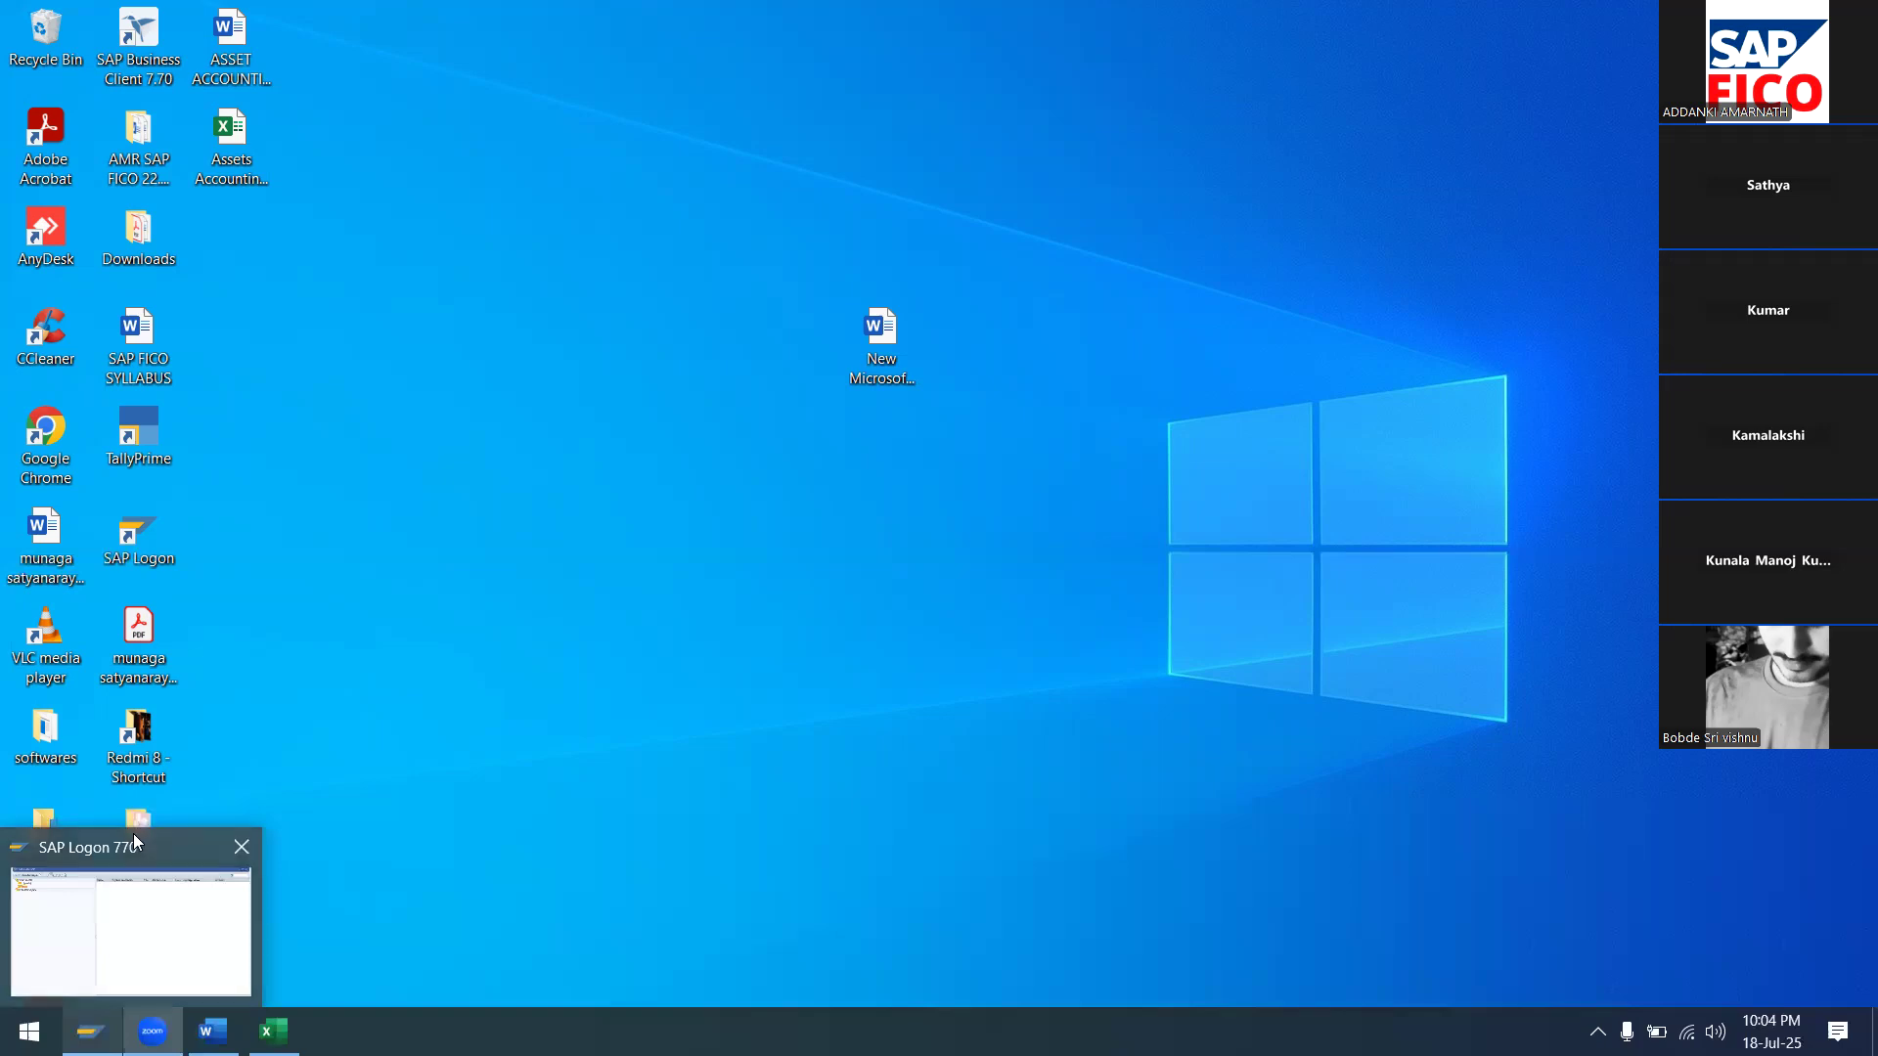
pyautogui.click(138, 839)
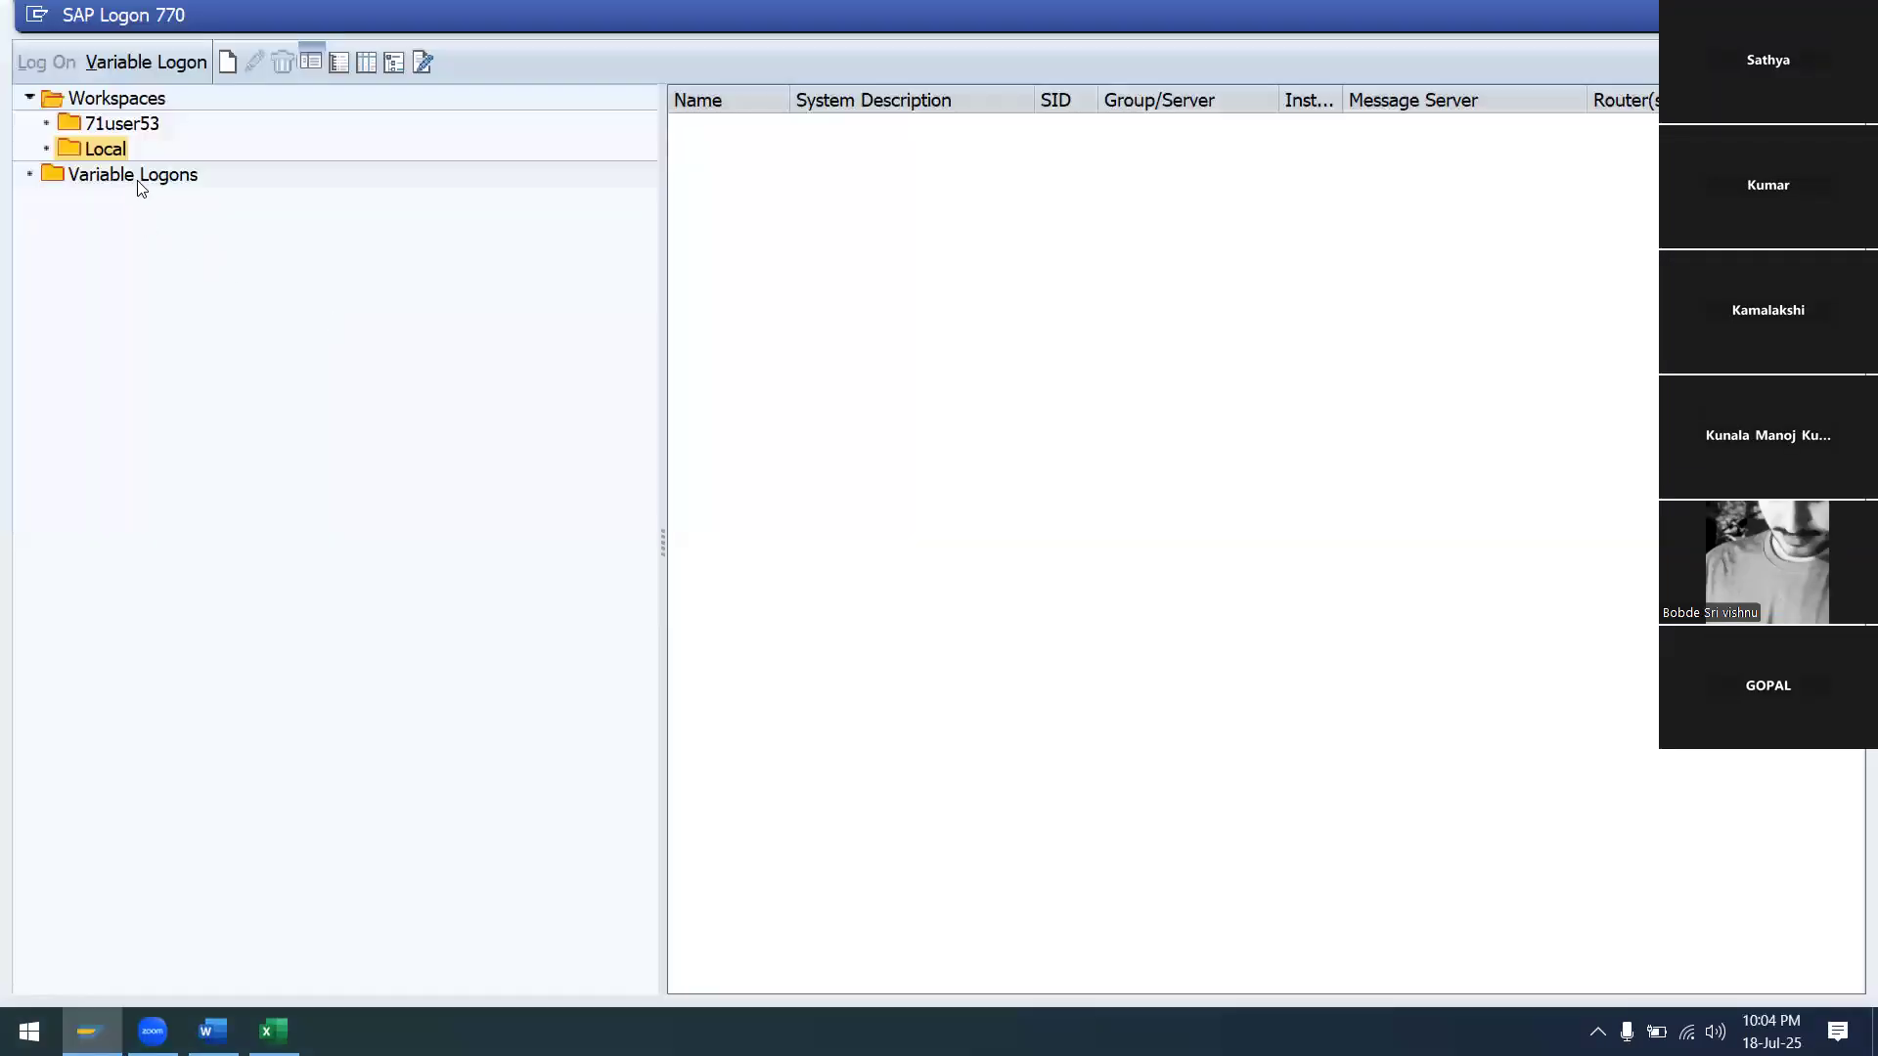
pyautogui.click(135, 176)
pyautogui.click(34, 61)
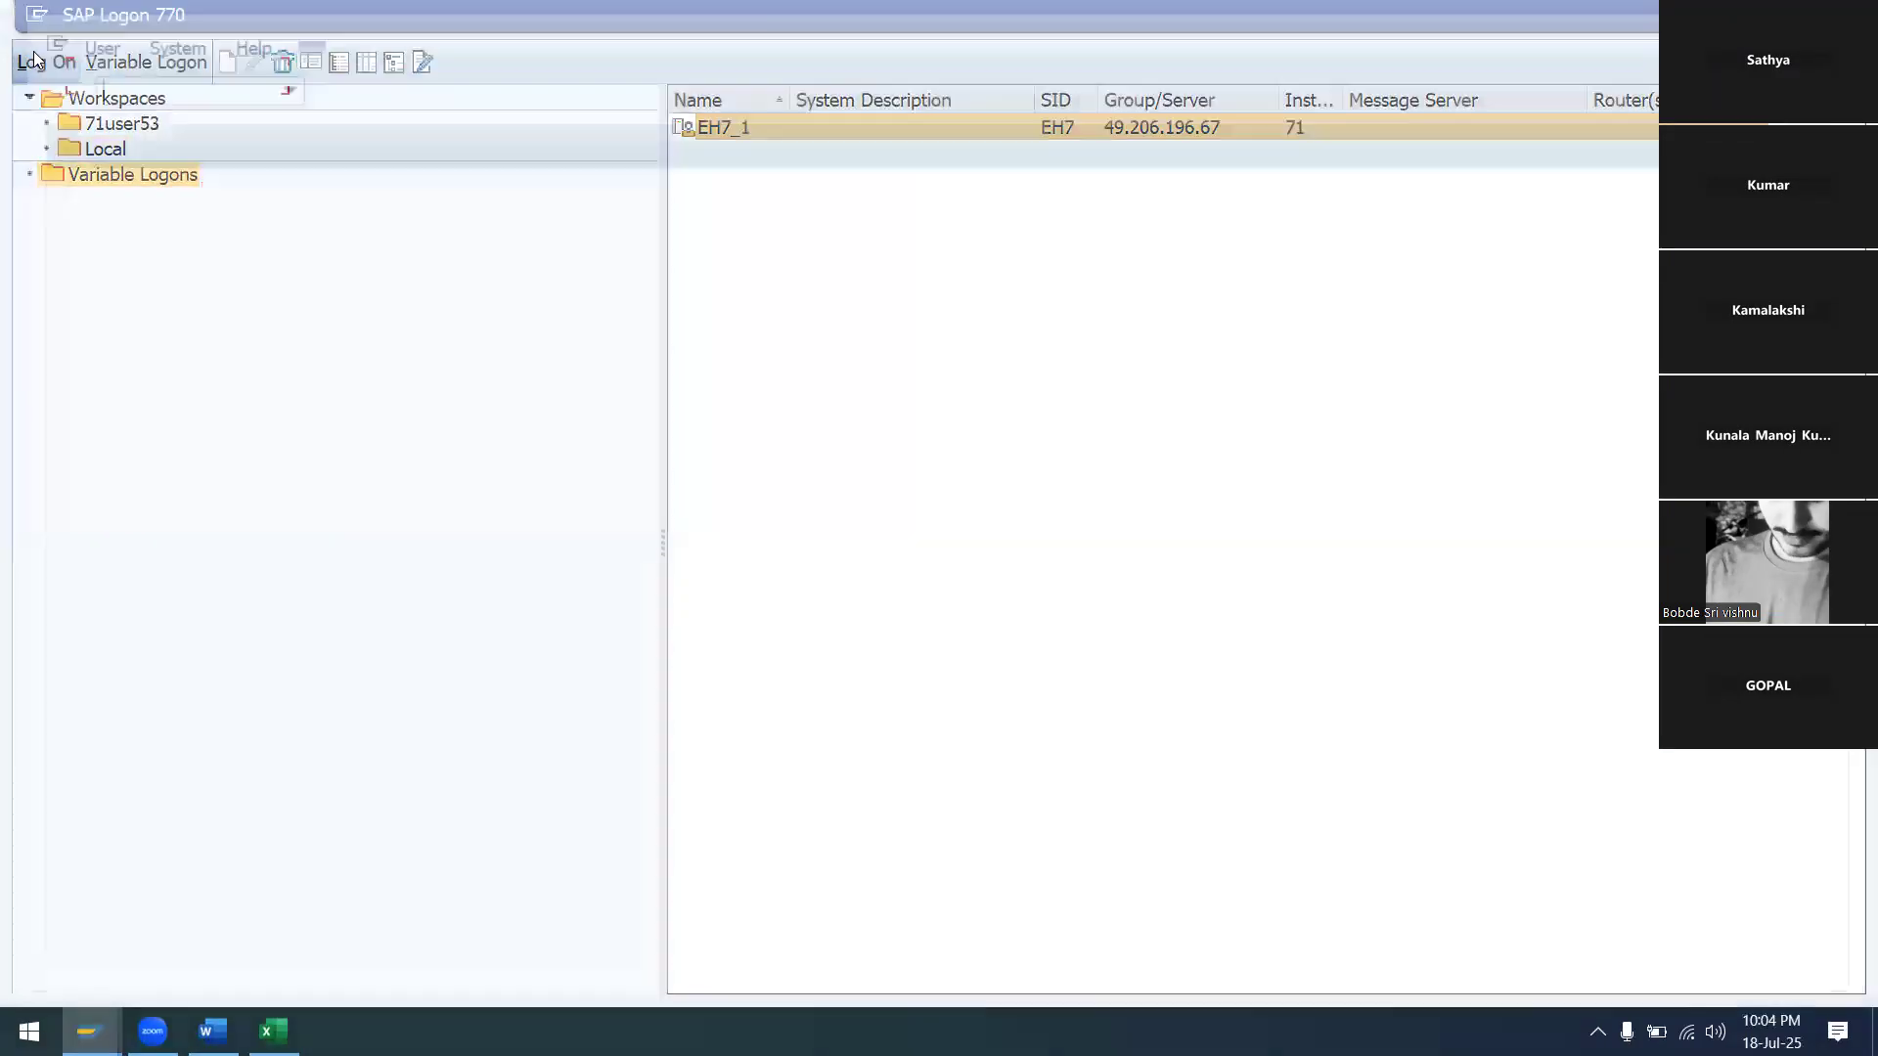
pyautogui.write('7')
pyautogui.click(372, 324)
pyautogui.press('Tab')
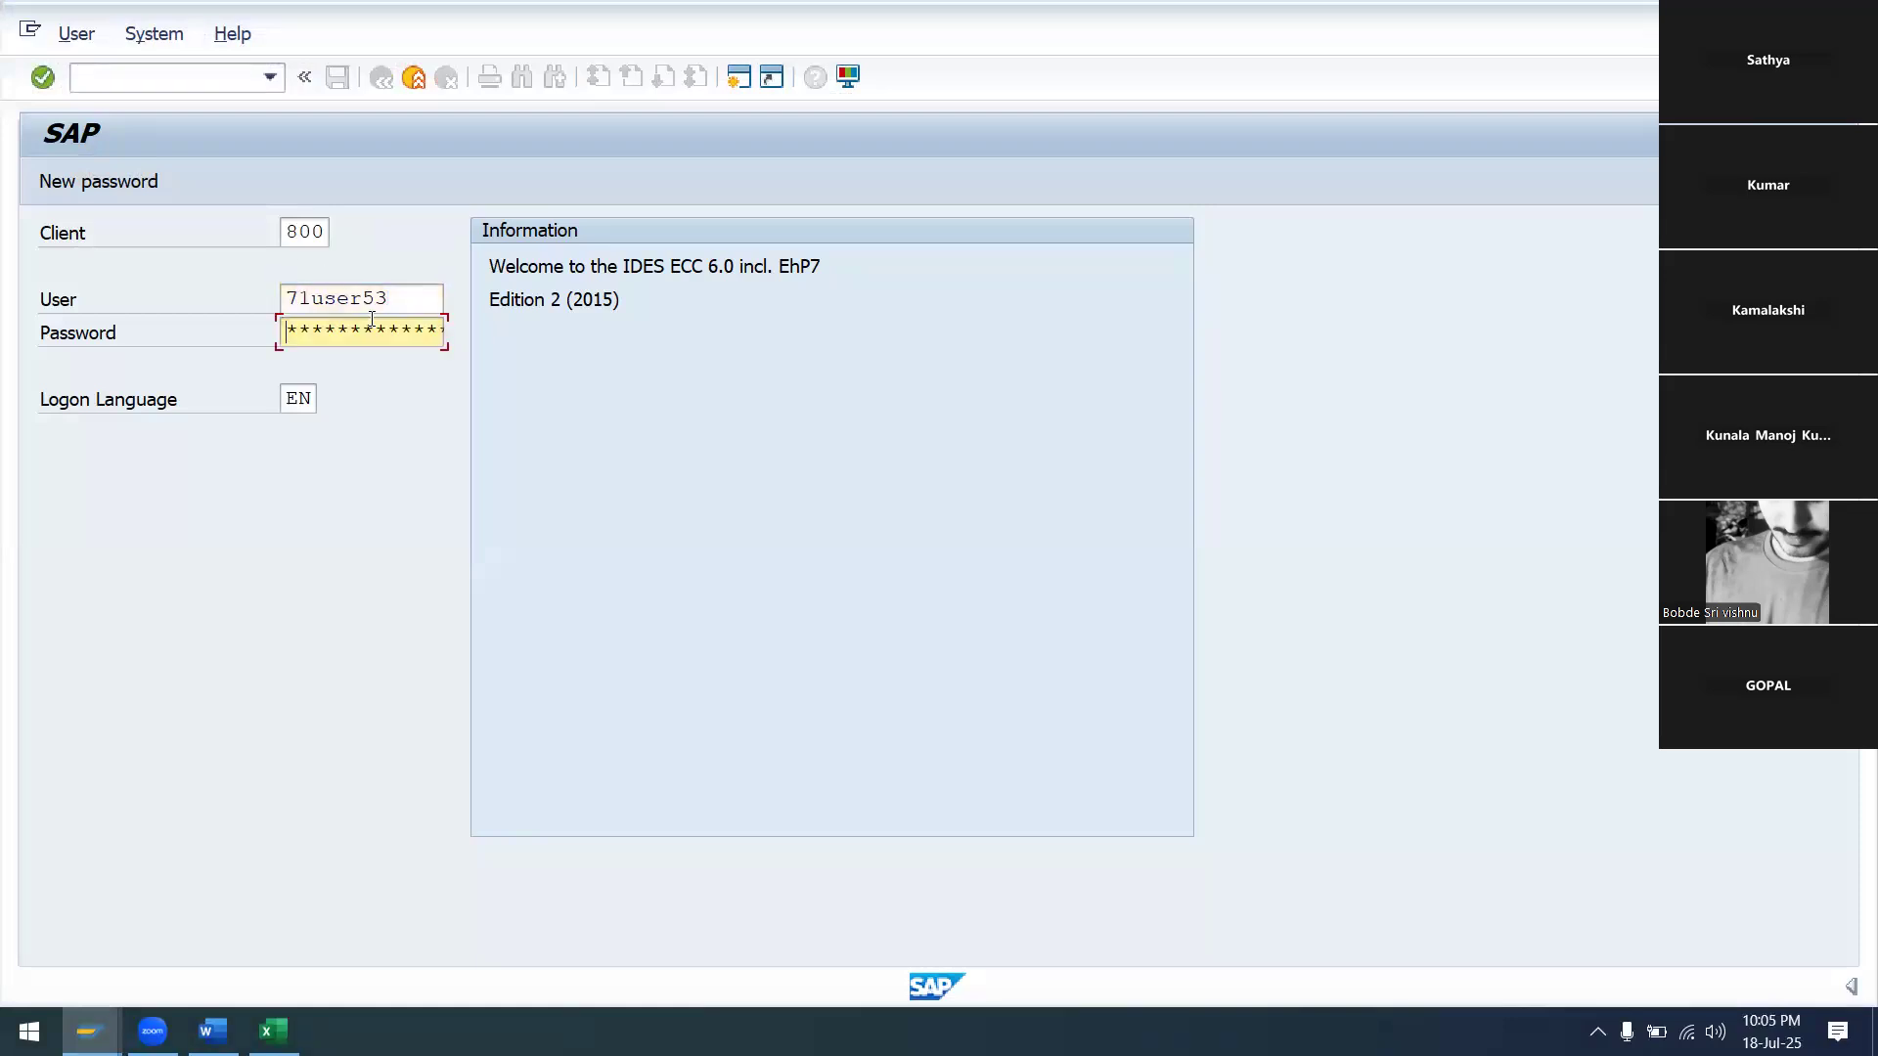
pyautogui.press('capslock')
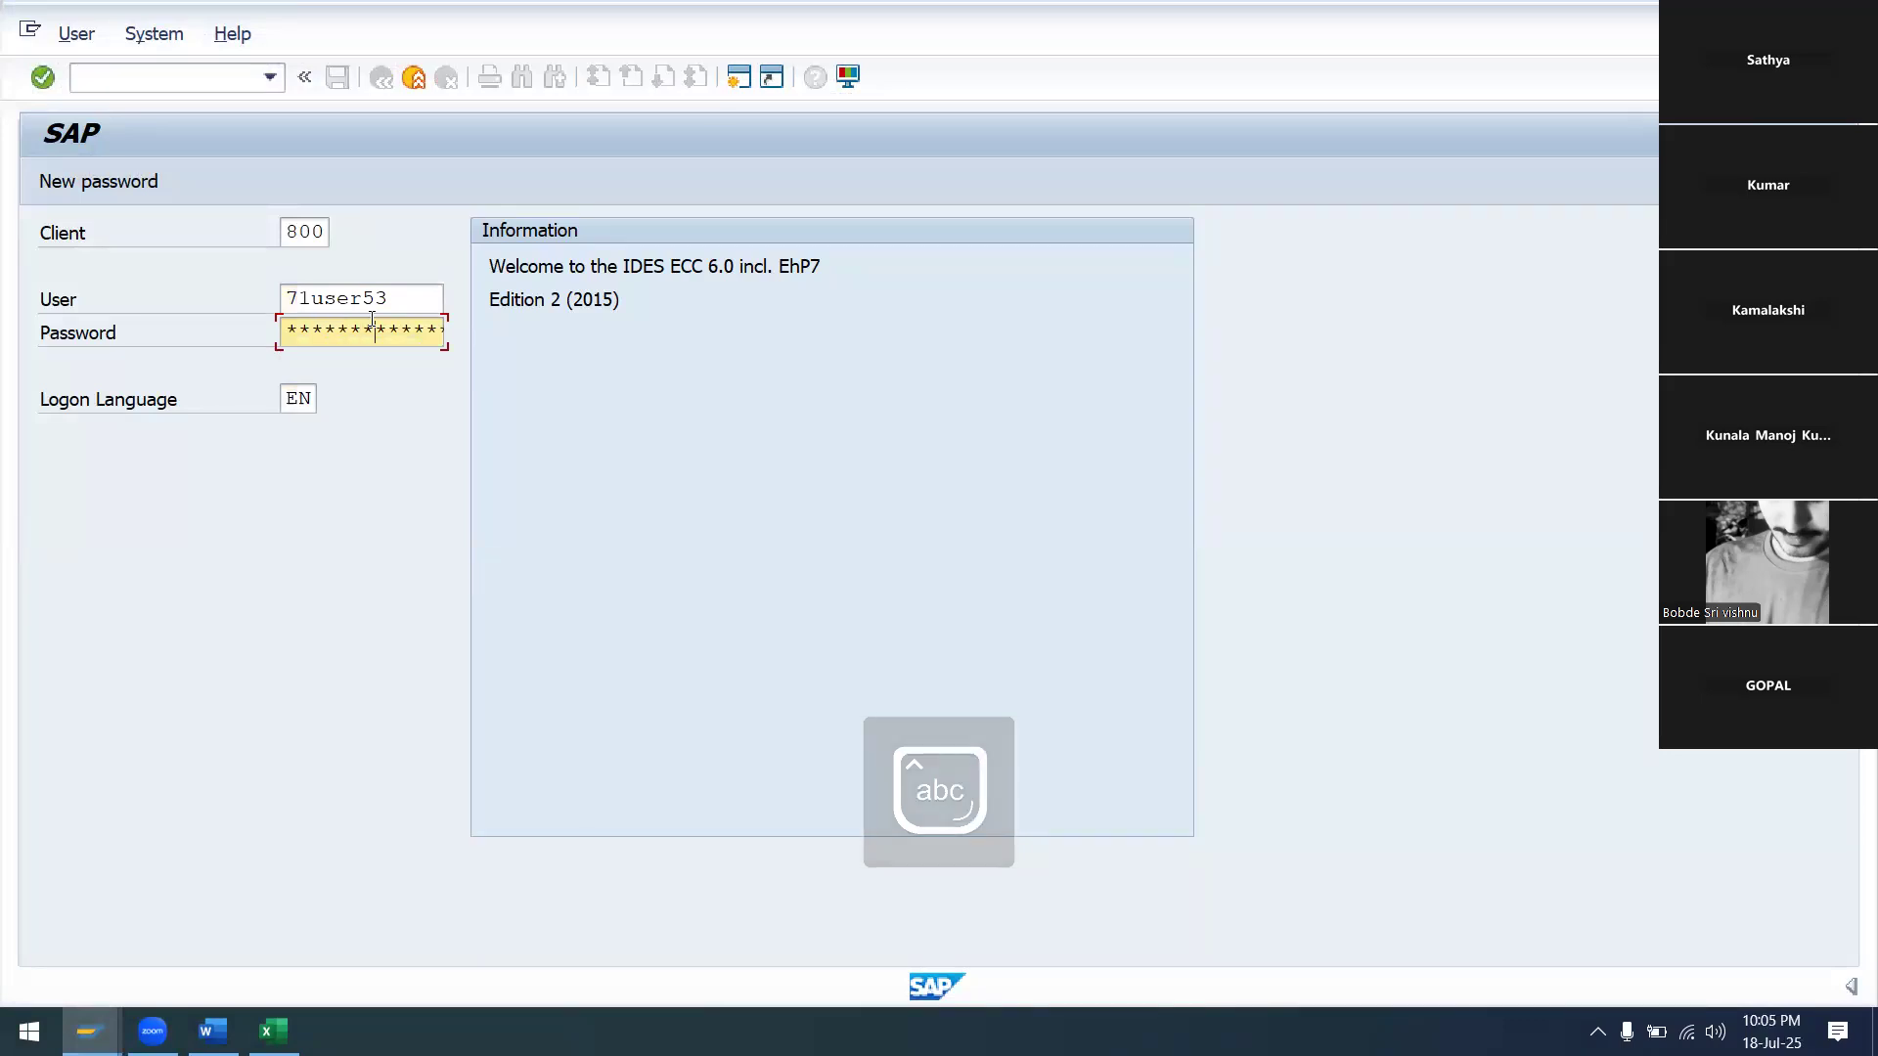
pyautogui.press('Return')
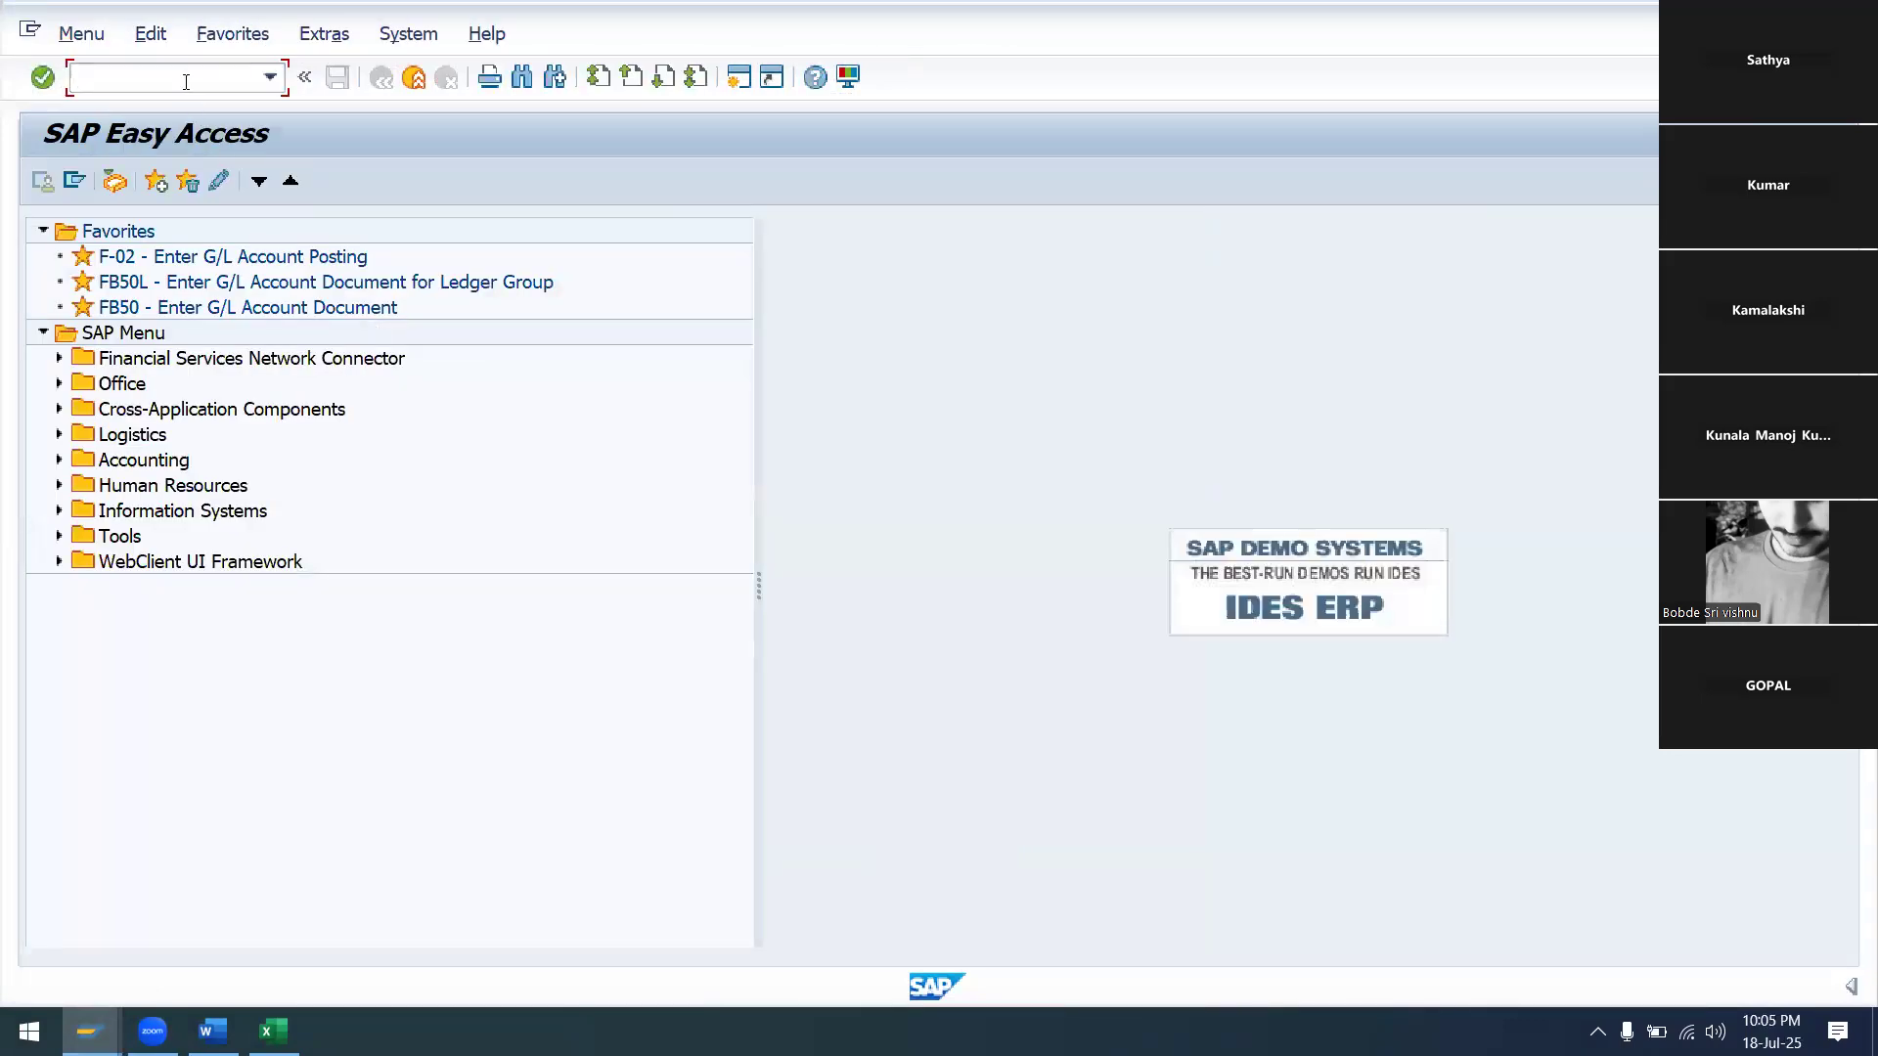
# Start the SPRO customizing transaction
pyautogui.press('capslock')
pyautogui.write('S')
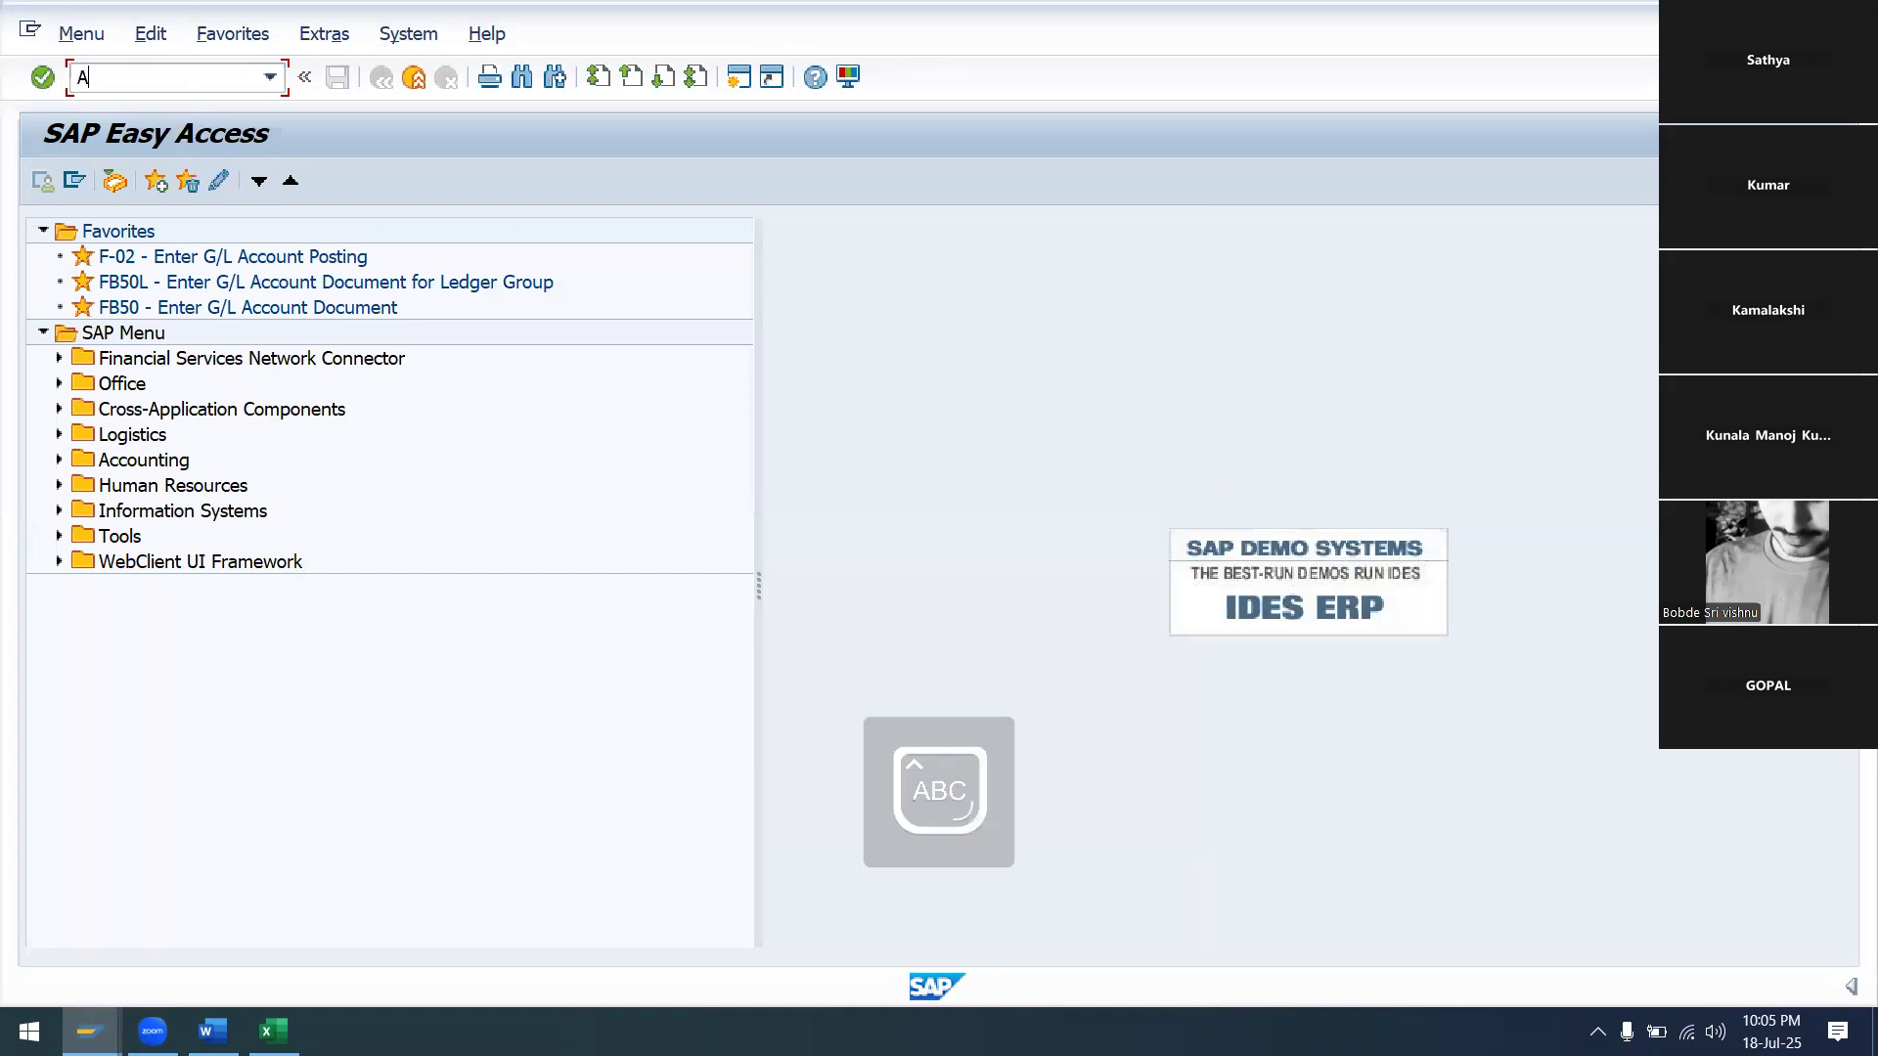
pyautogui.write('PRO')
pyautogui.press('Return')
# Open the SAP Reference IMG and expand Financial Accounting (New) > Asset Accounting > Organizational Structures
pyautogui.click(184, 178)
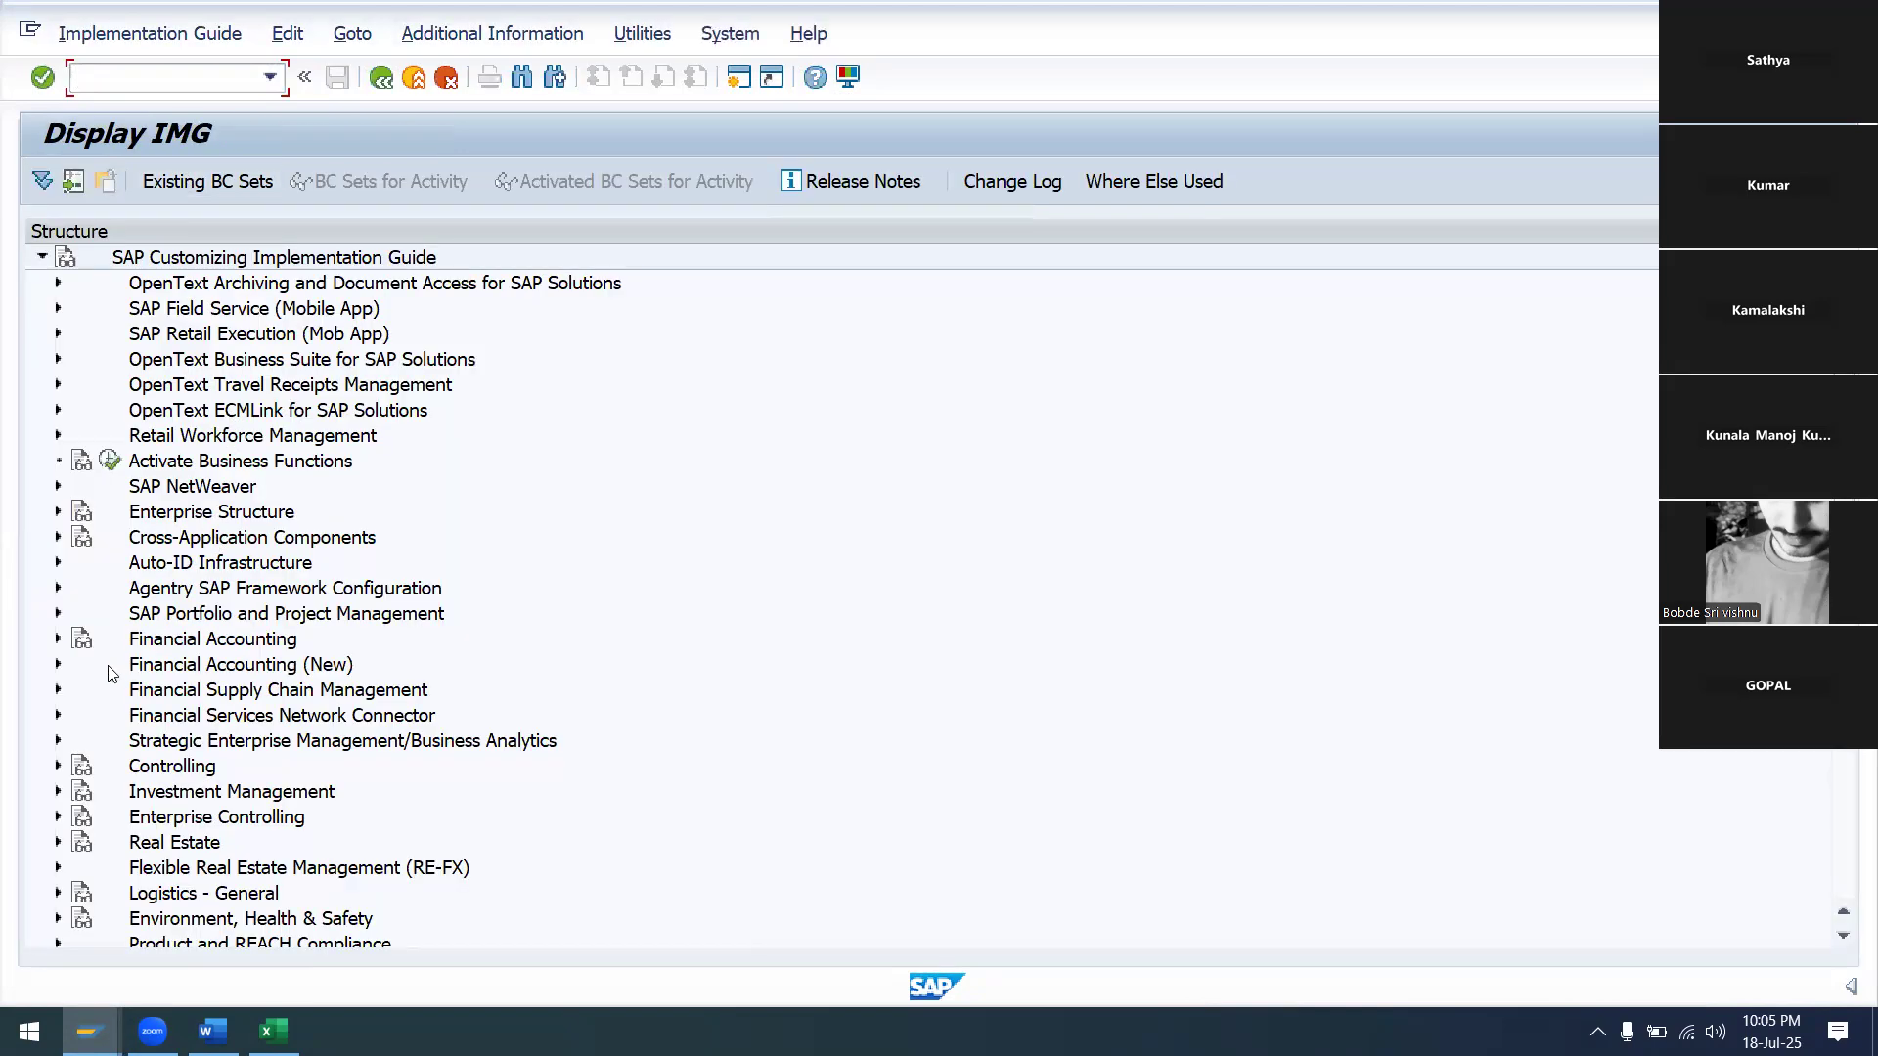
pyautogui.click(58, 665)
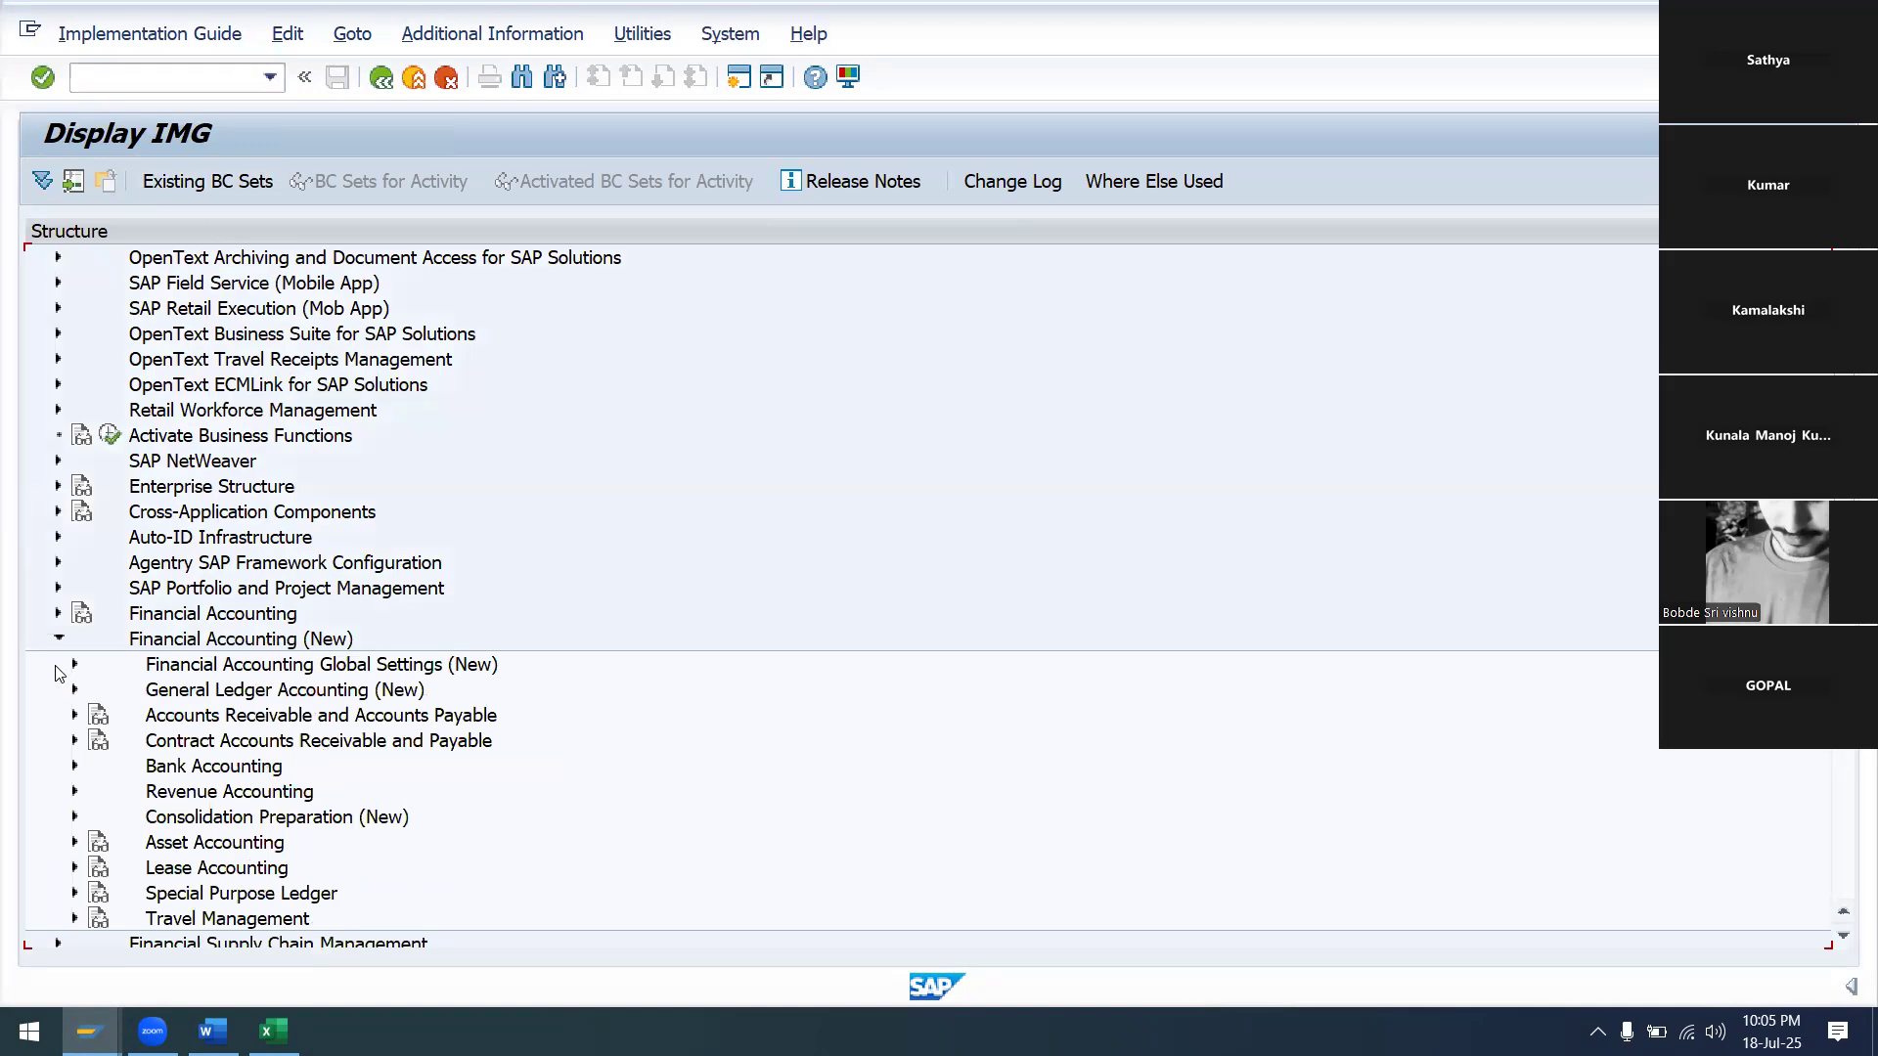
pyautogui.click(75, 844)
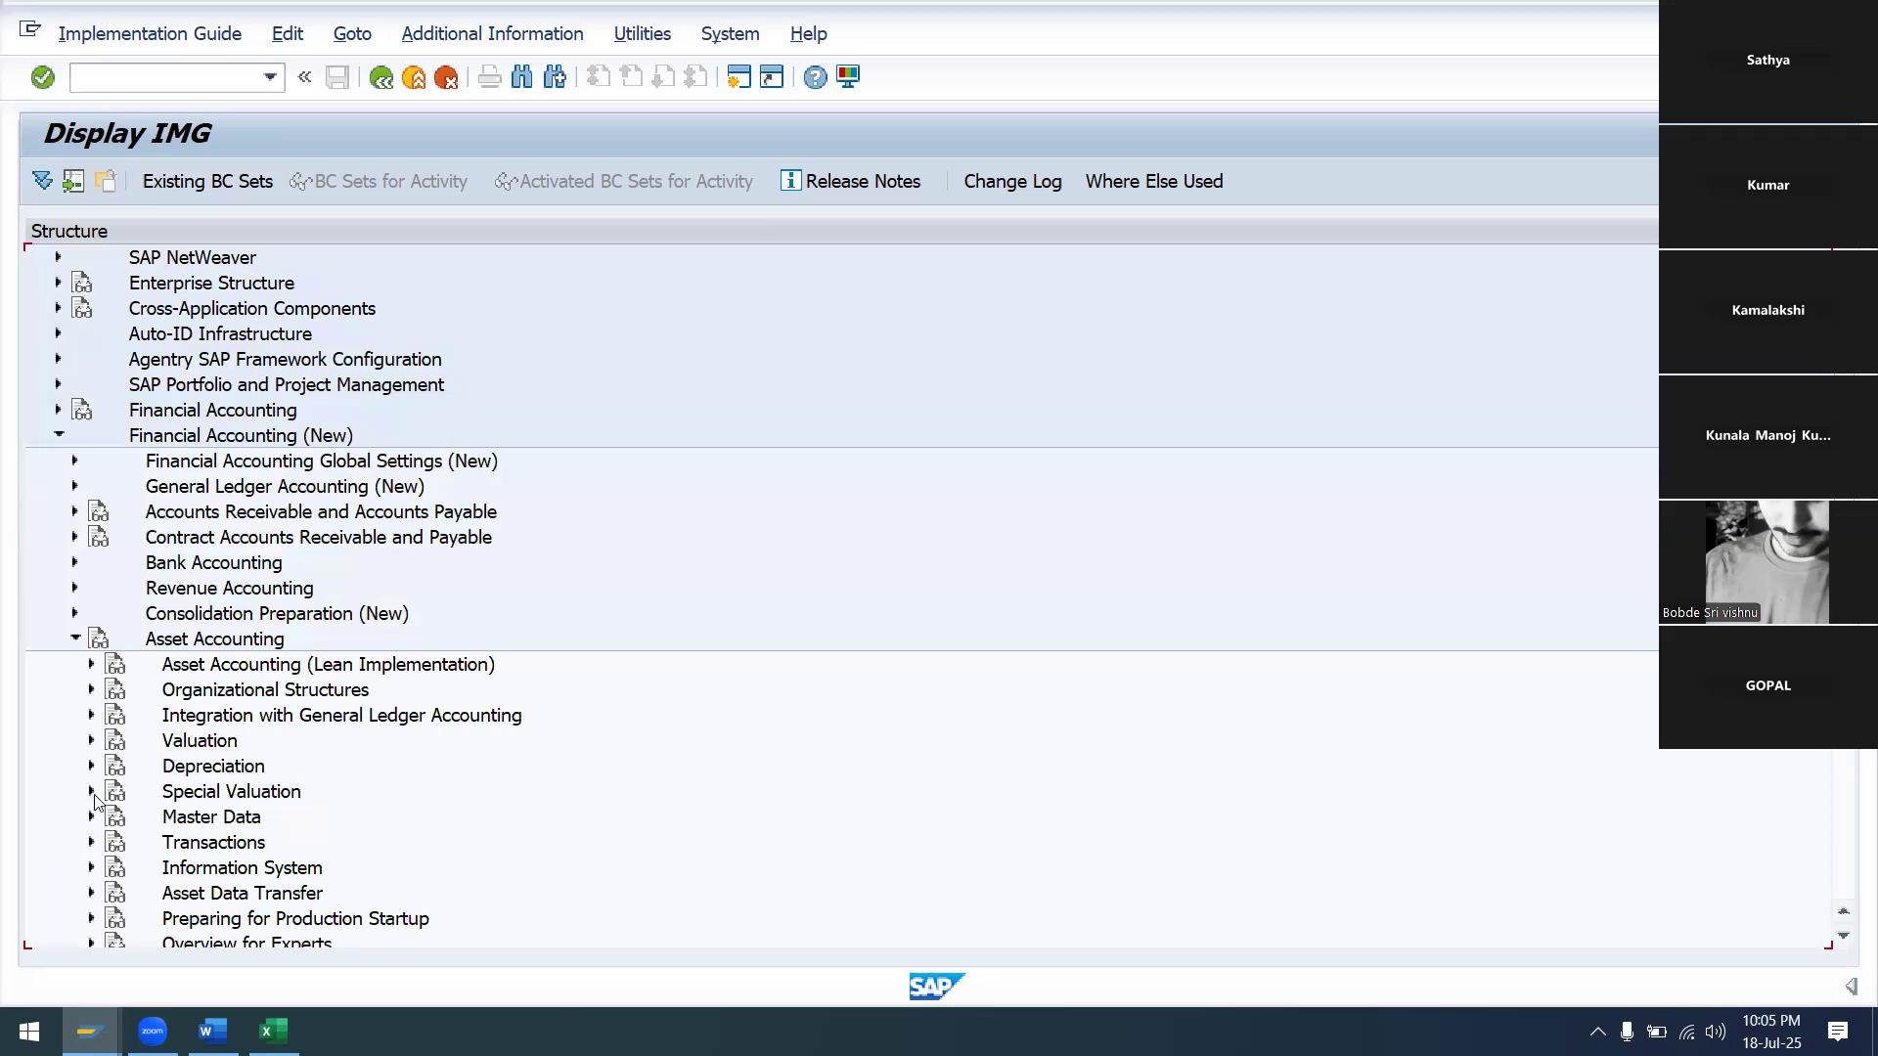
pyautogui.click(91, 690)
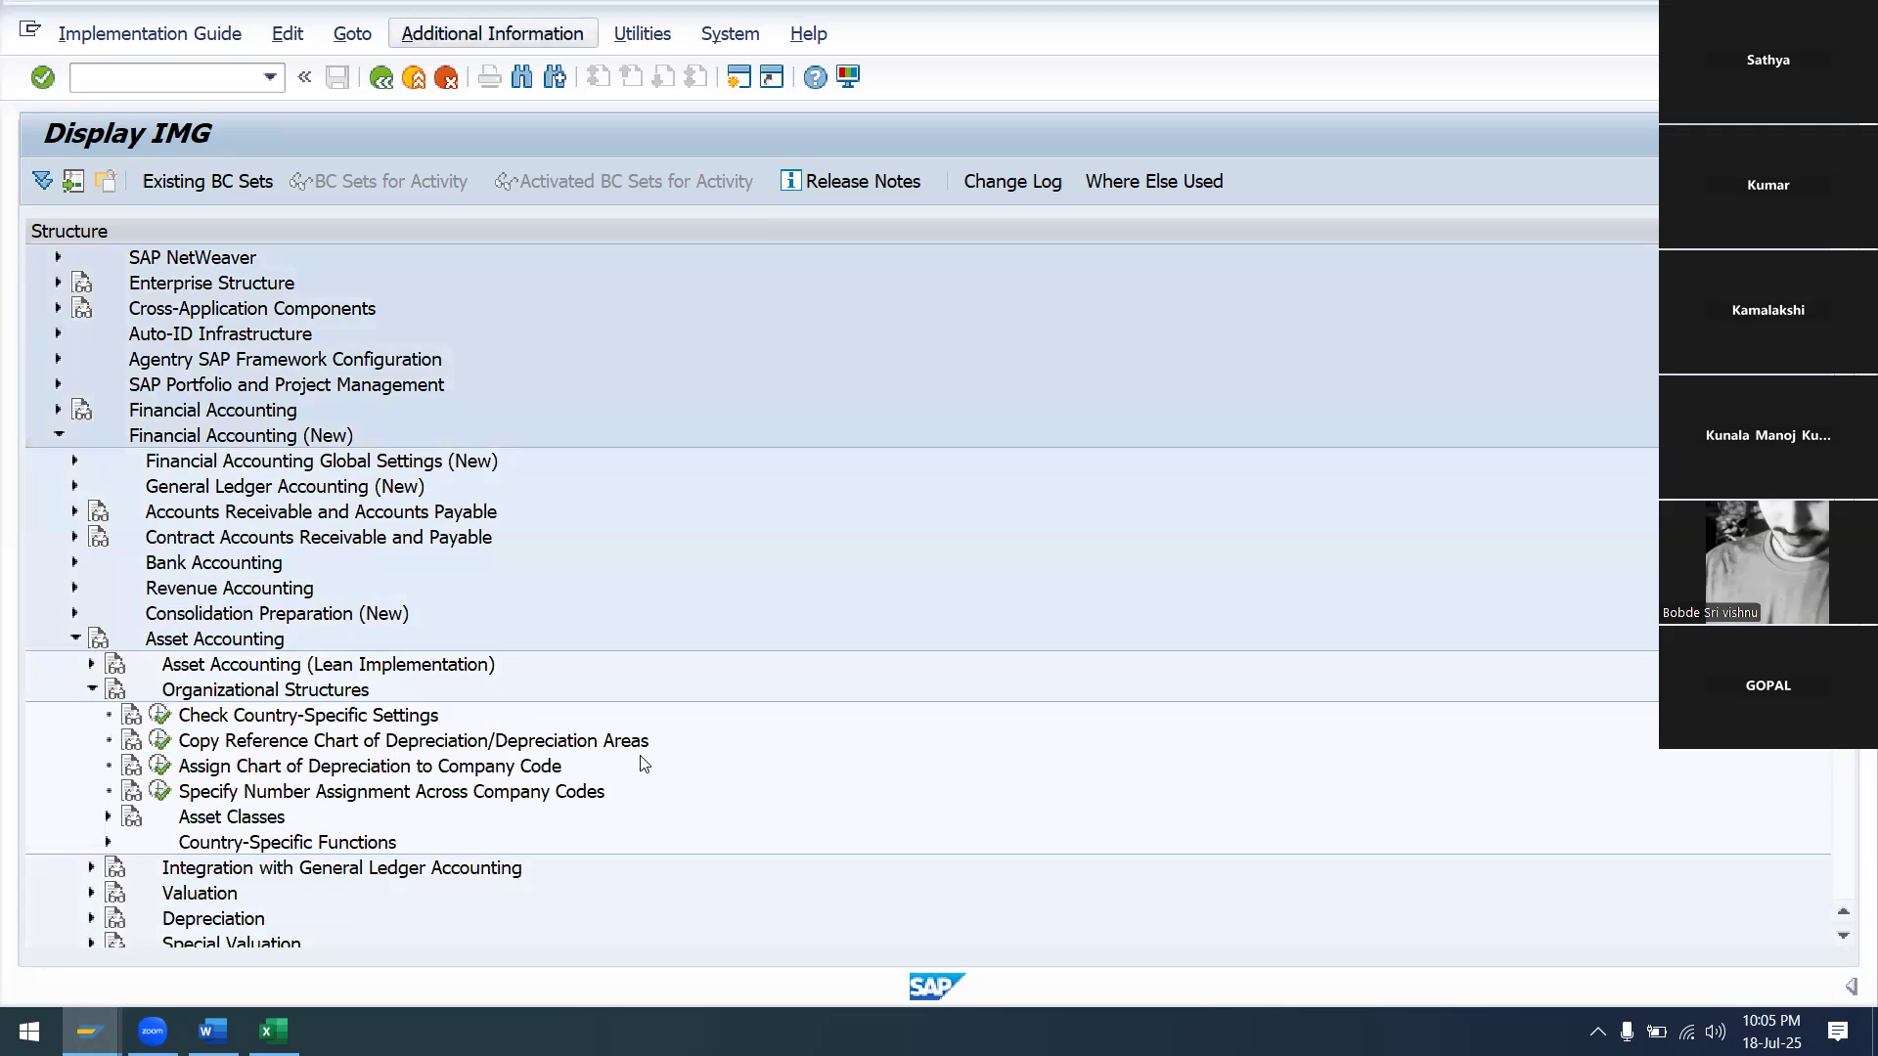
# Show IMG activity keys beside each tree entry and widen the Additional information column
pyautogui.click(494, 34)
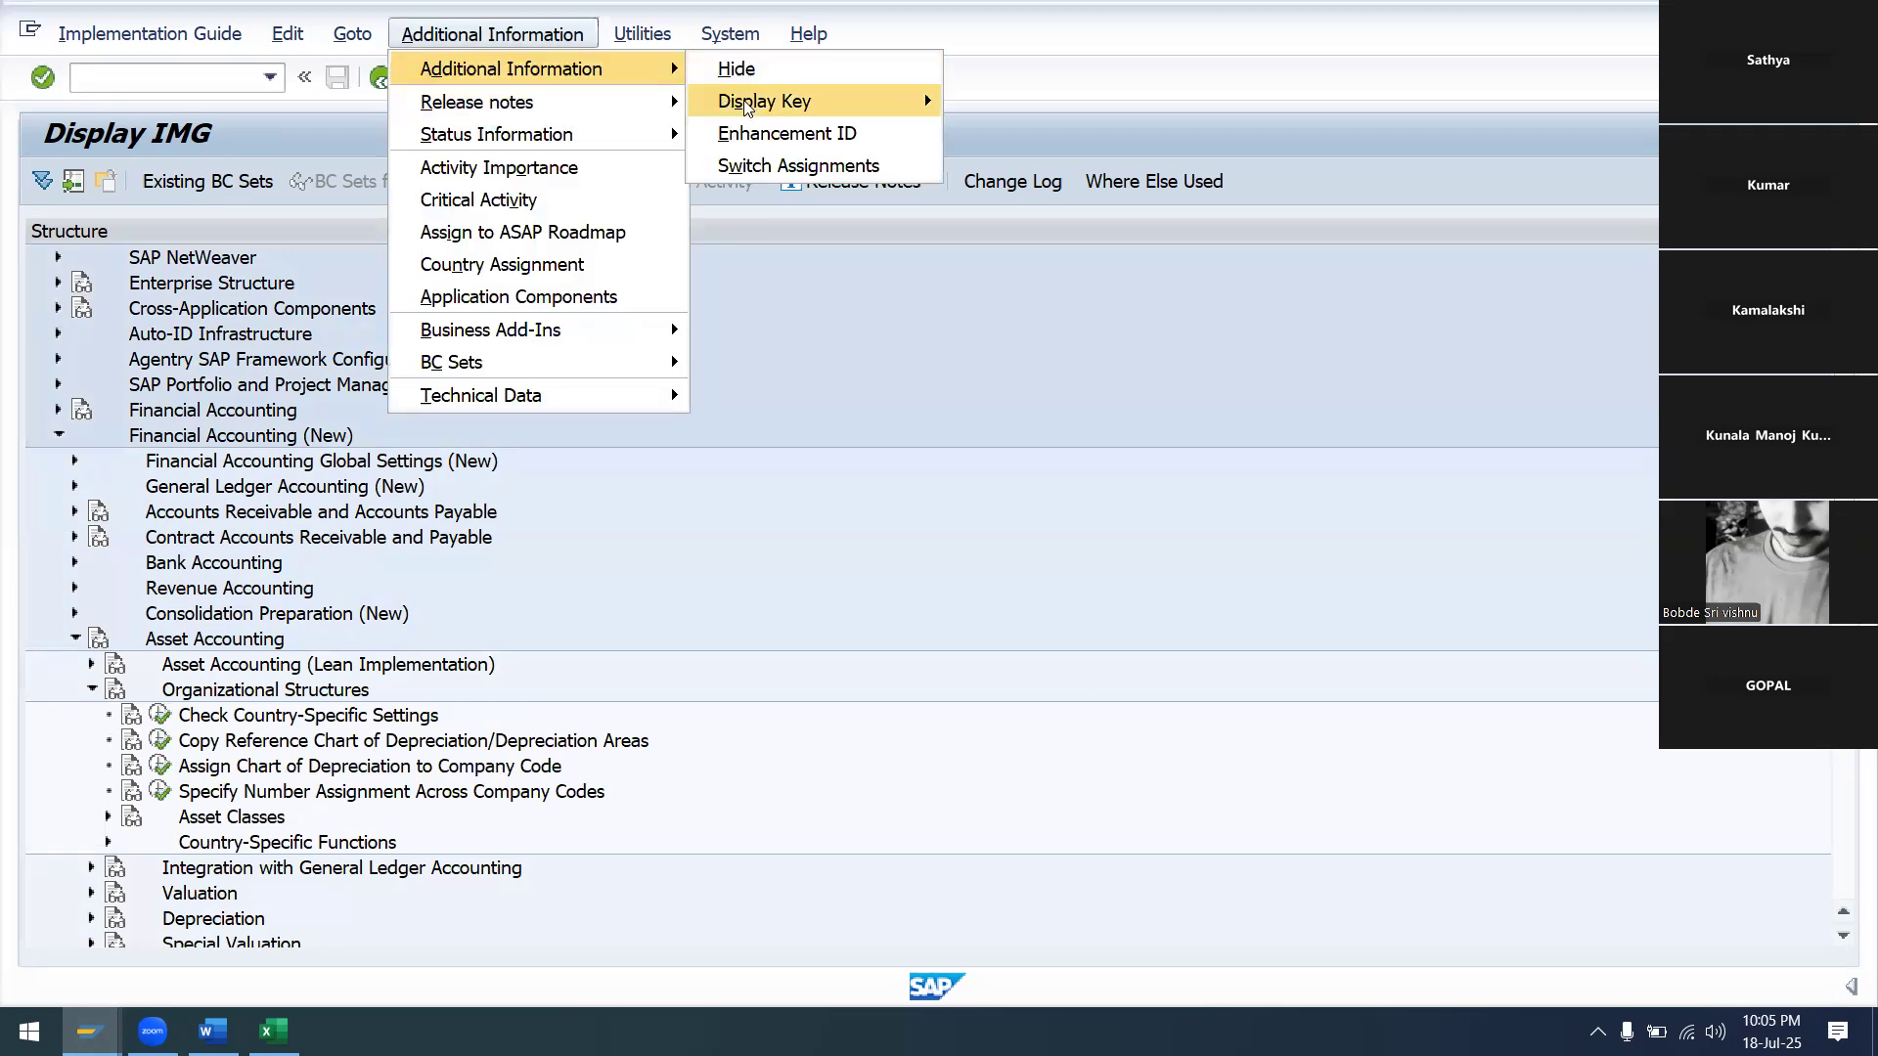
pyautogui.moveTo(773, 104)
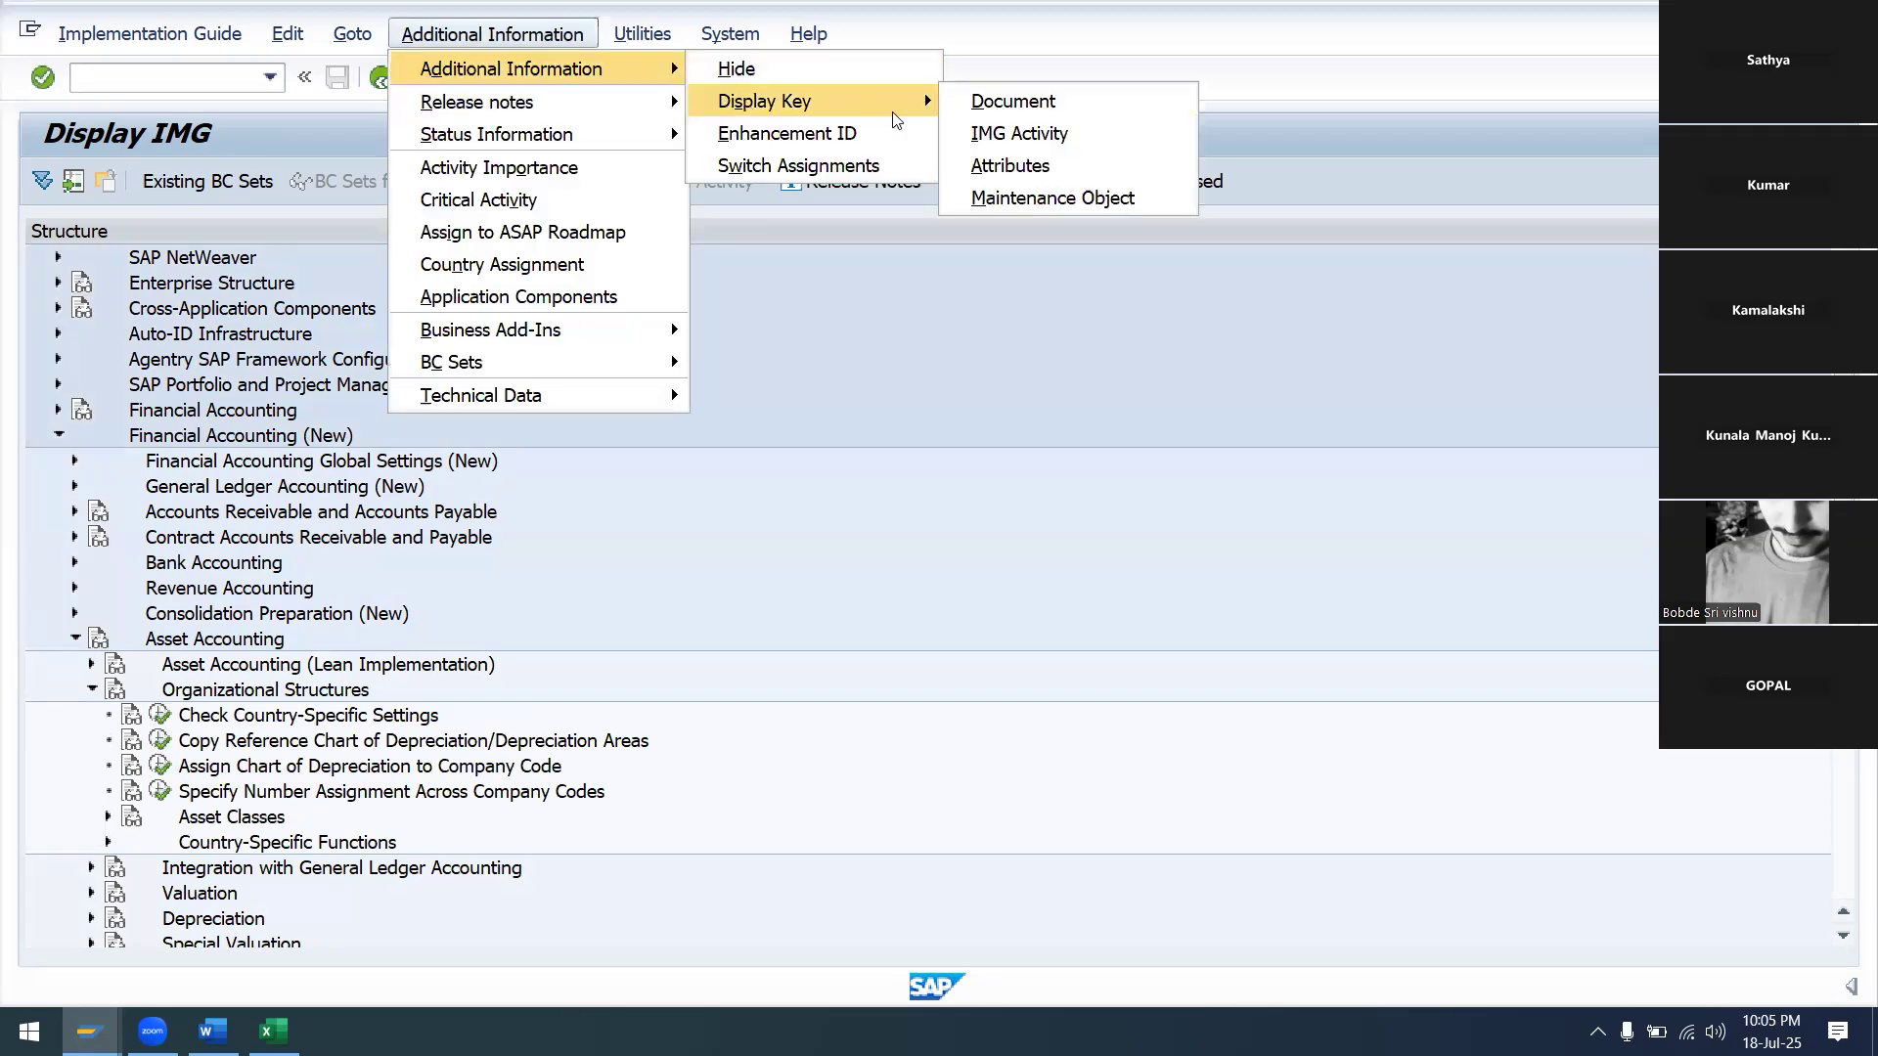
pyautogui.click(1020, 137)
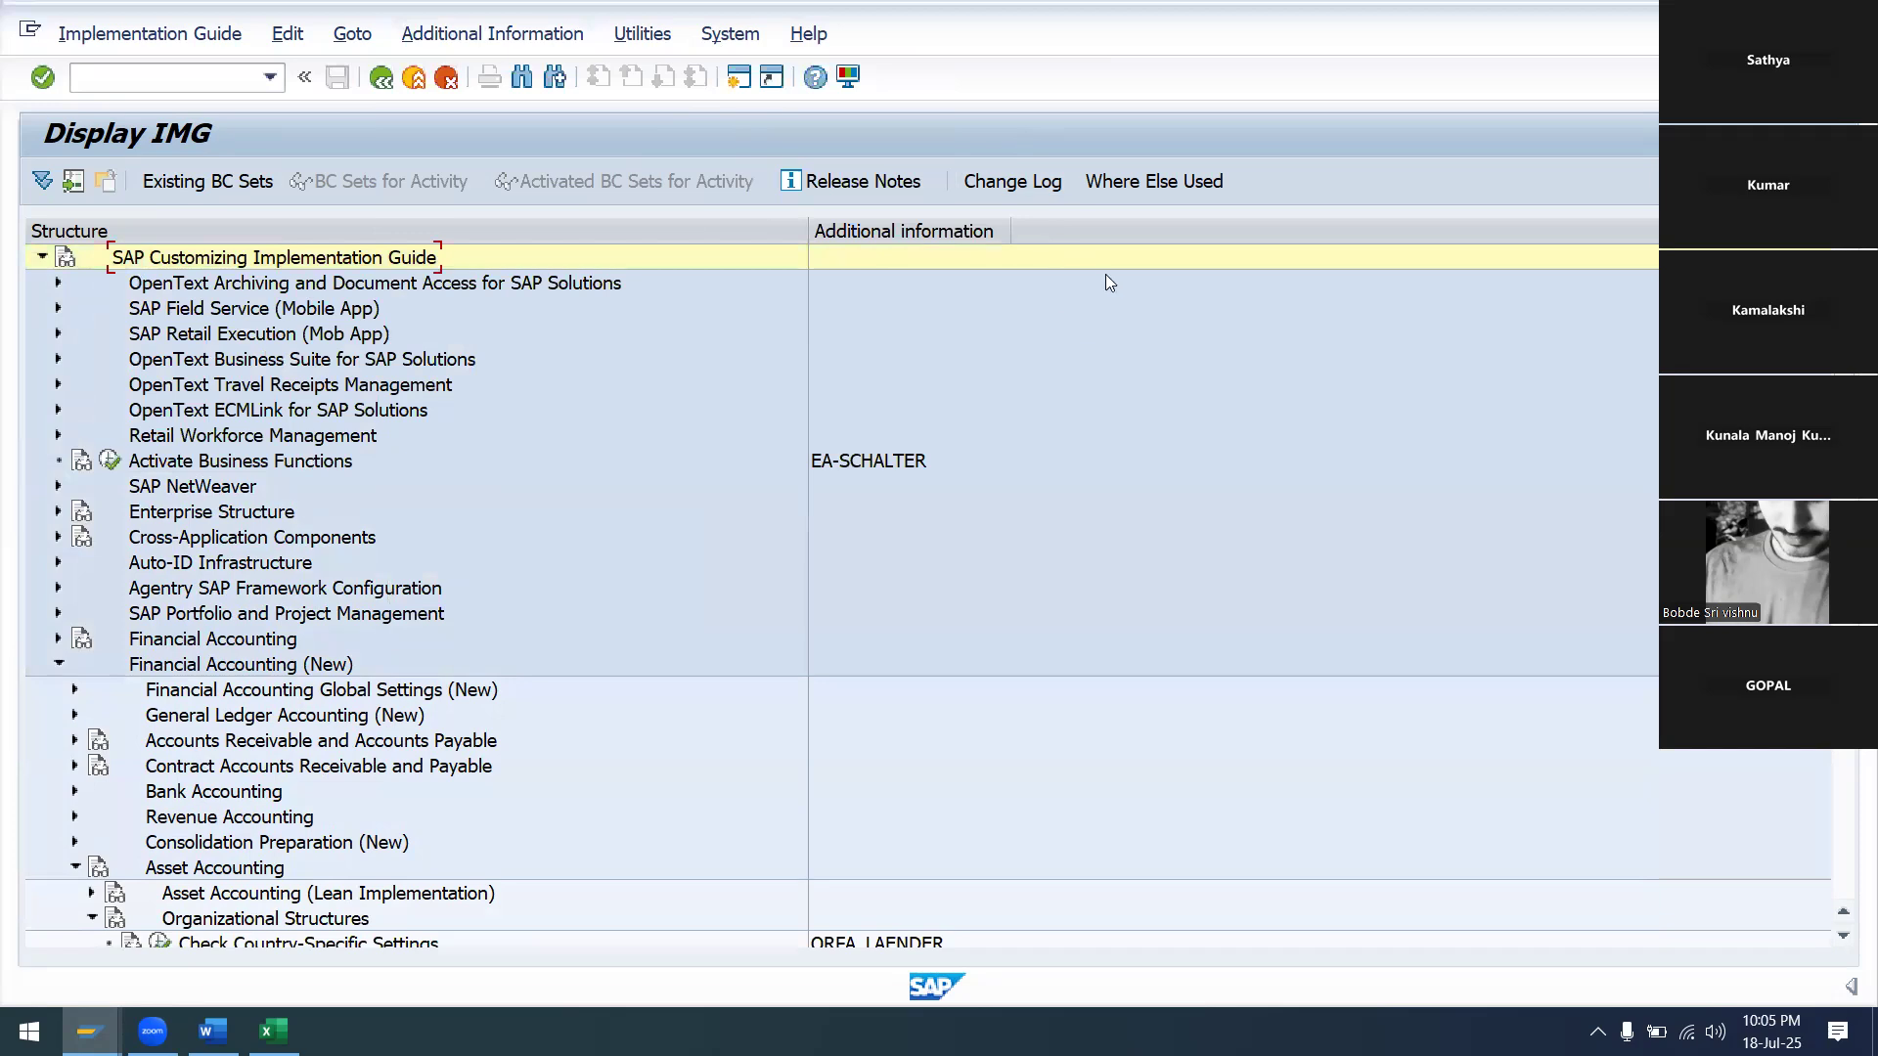
pyautogui.moveTo(1017, 226); pyautogui.dragTo(1104, 227)
pyautogui.scroll(-1, 518, 518)
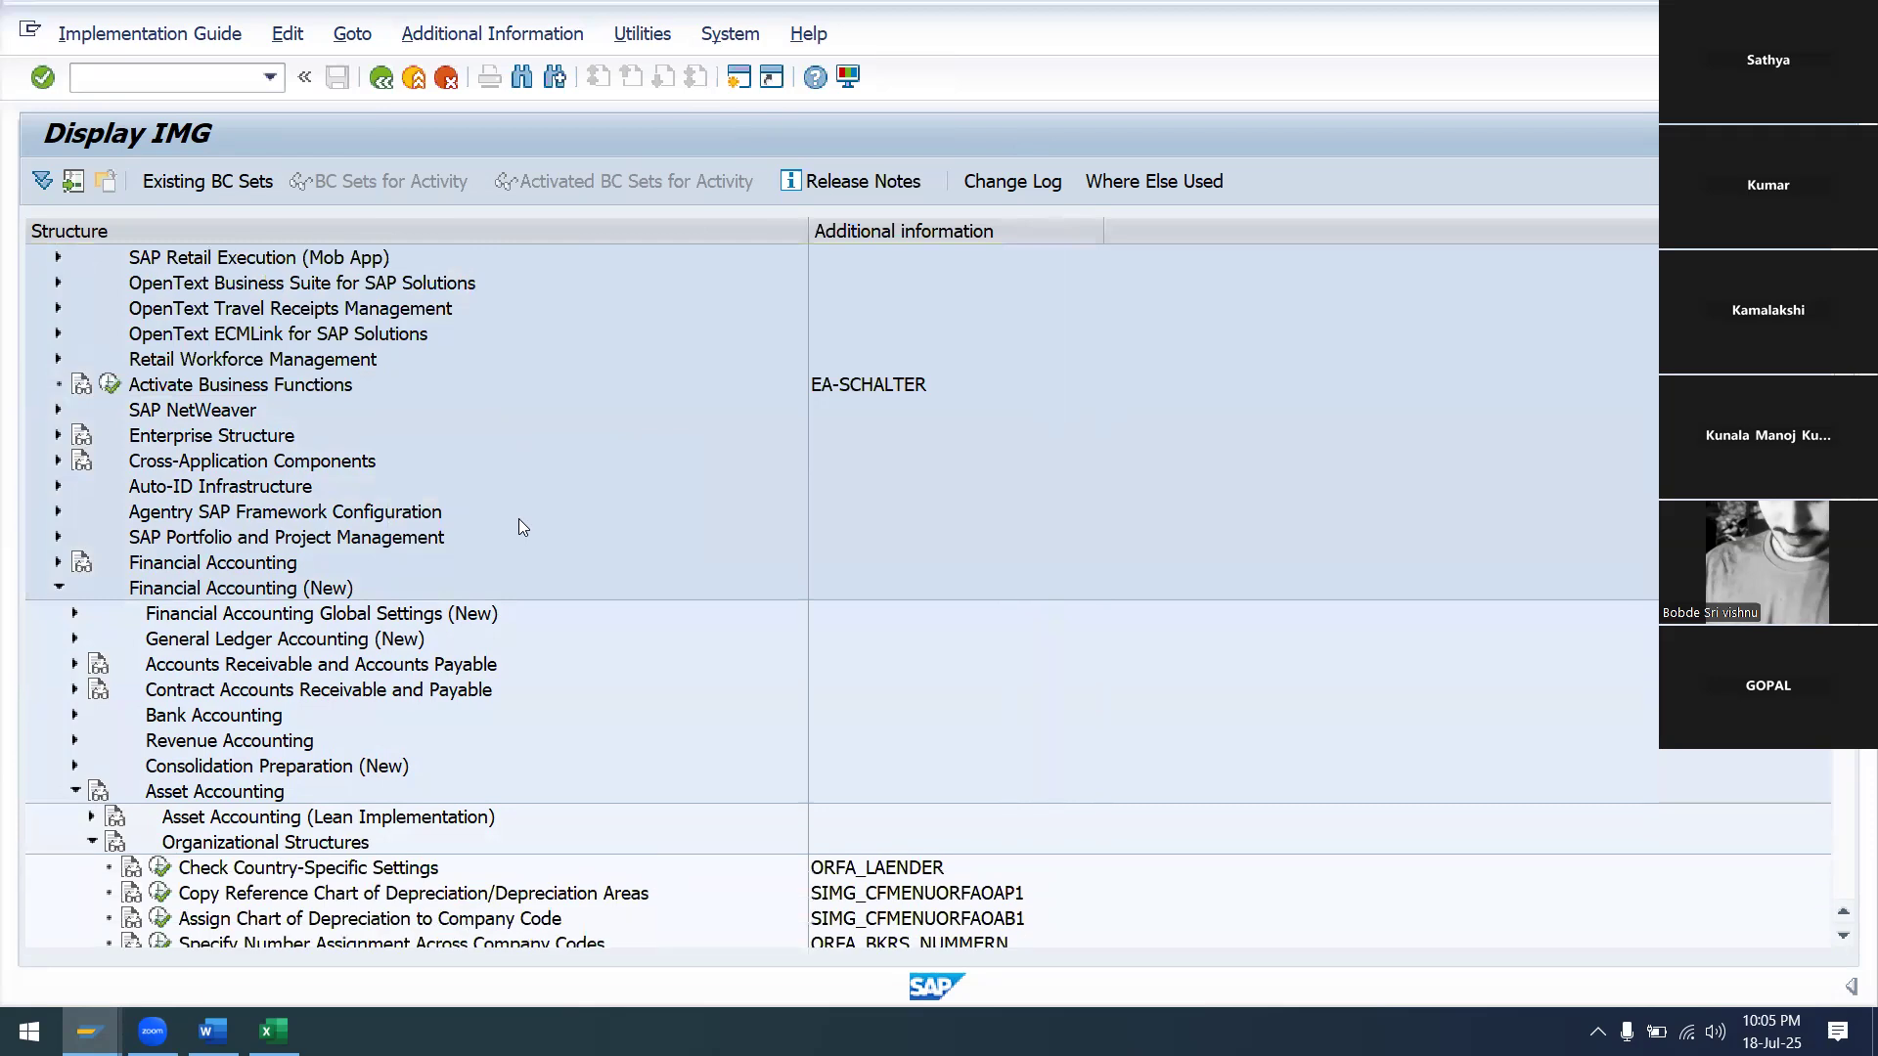
pyautogui.scroll(-1, 520, 520)
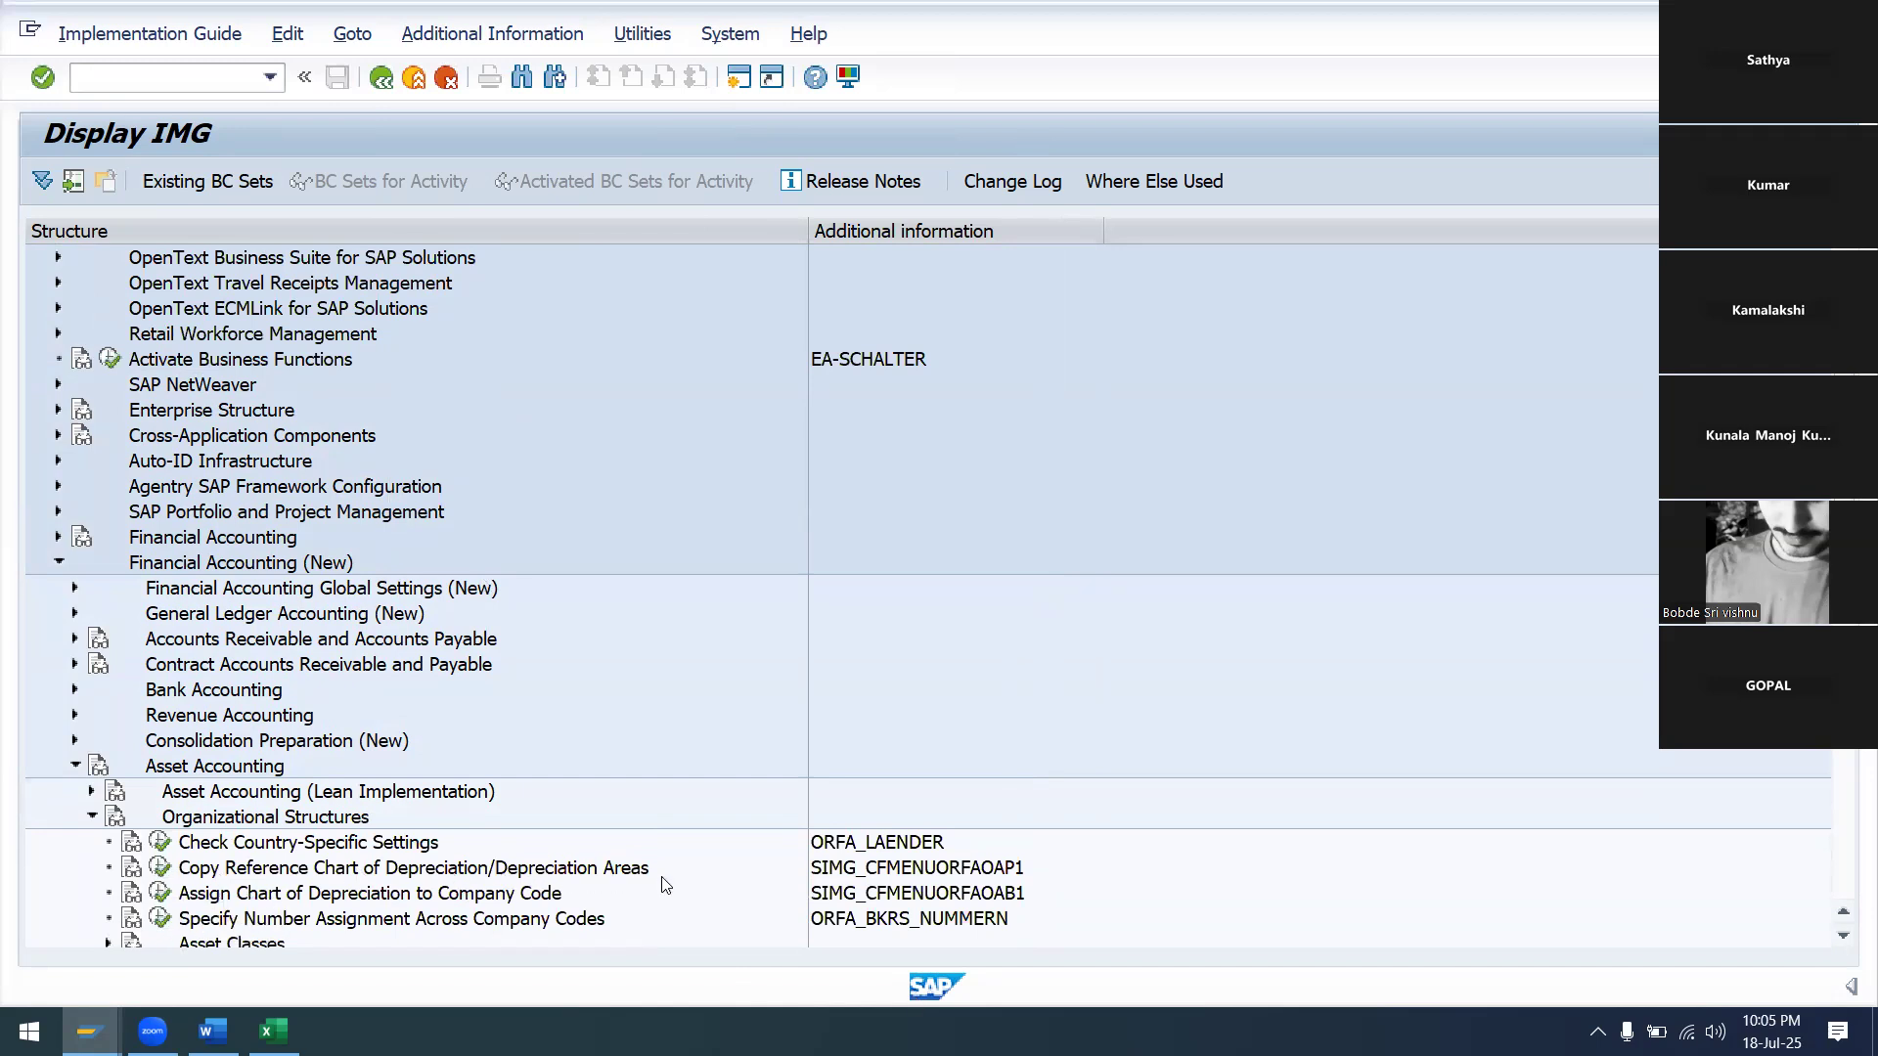
# Open Copy Reference Chart of Depreciation and start Copy org. object for a new chart
pyautogui.click(161, 869)
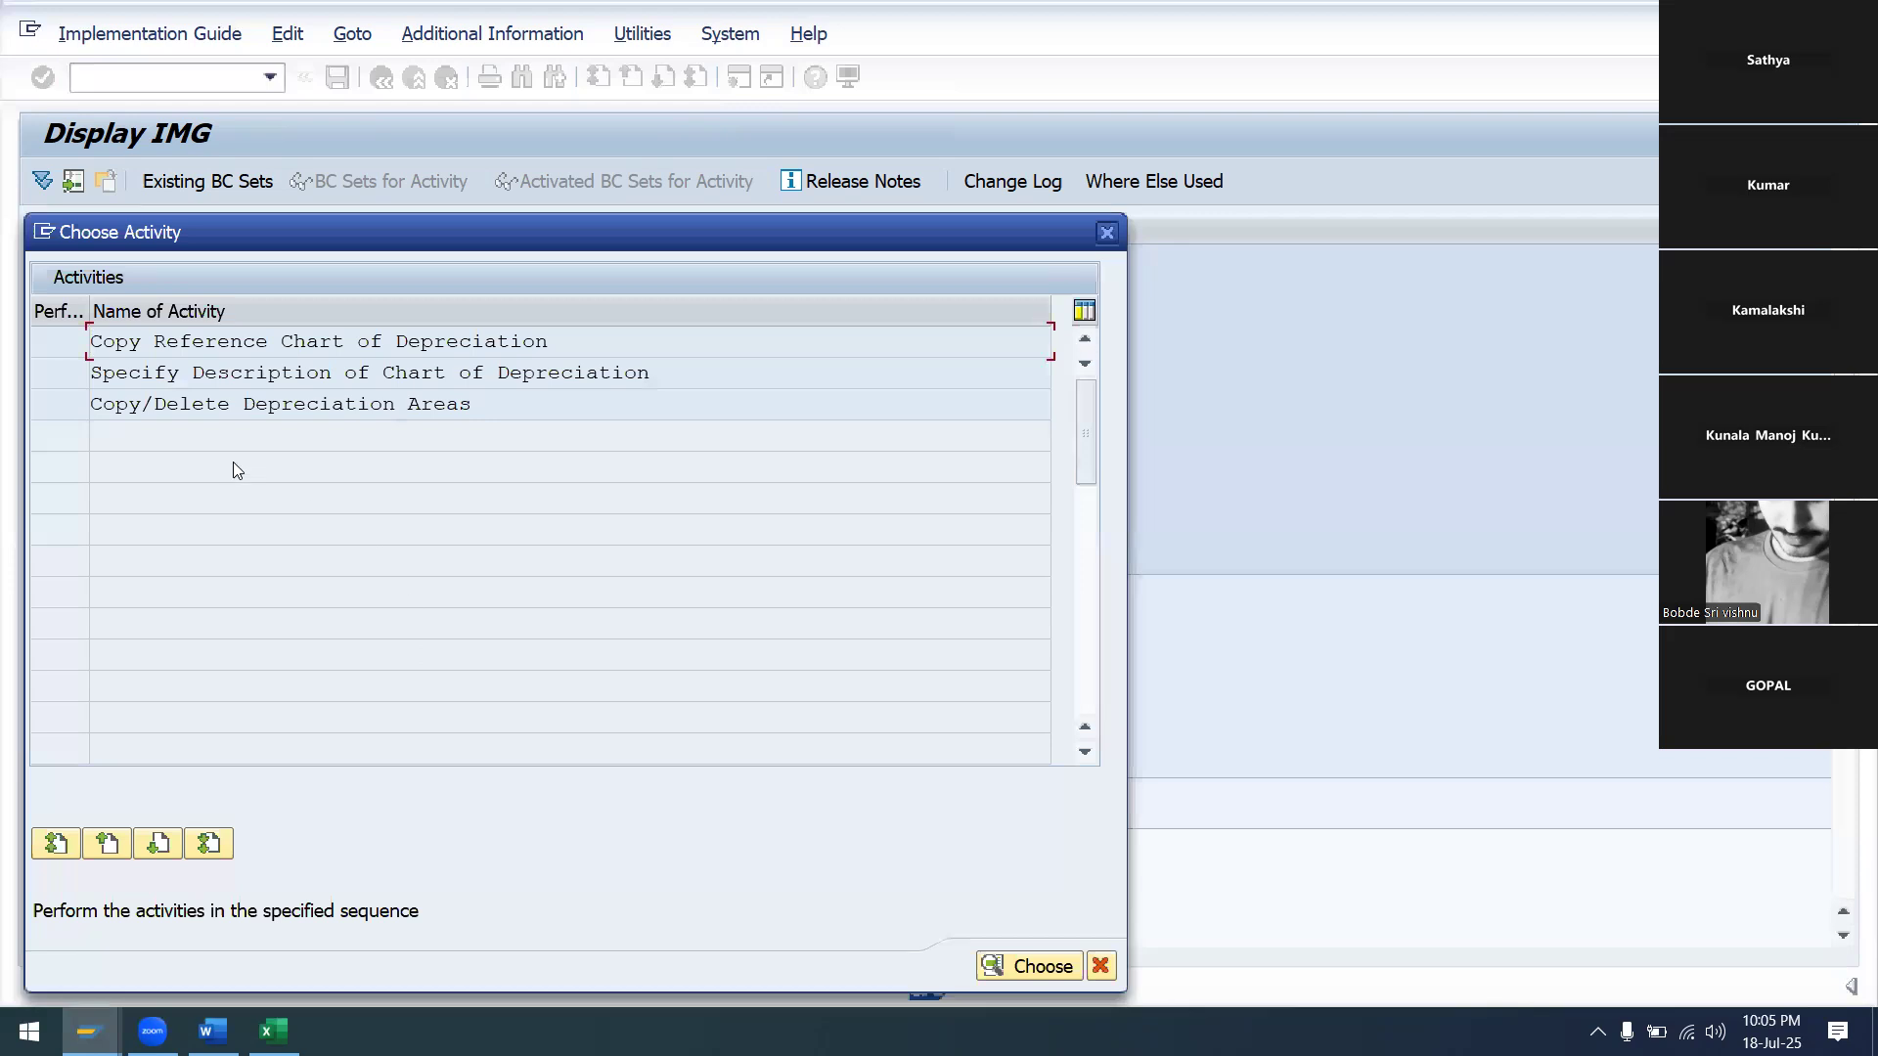
pyautogui.doubleClick(126, 342)
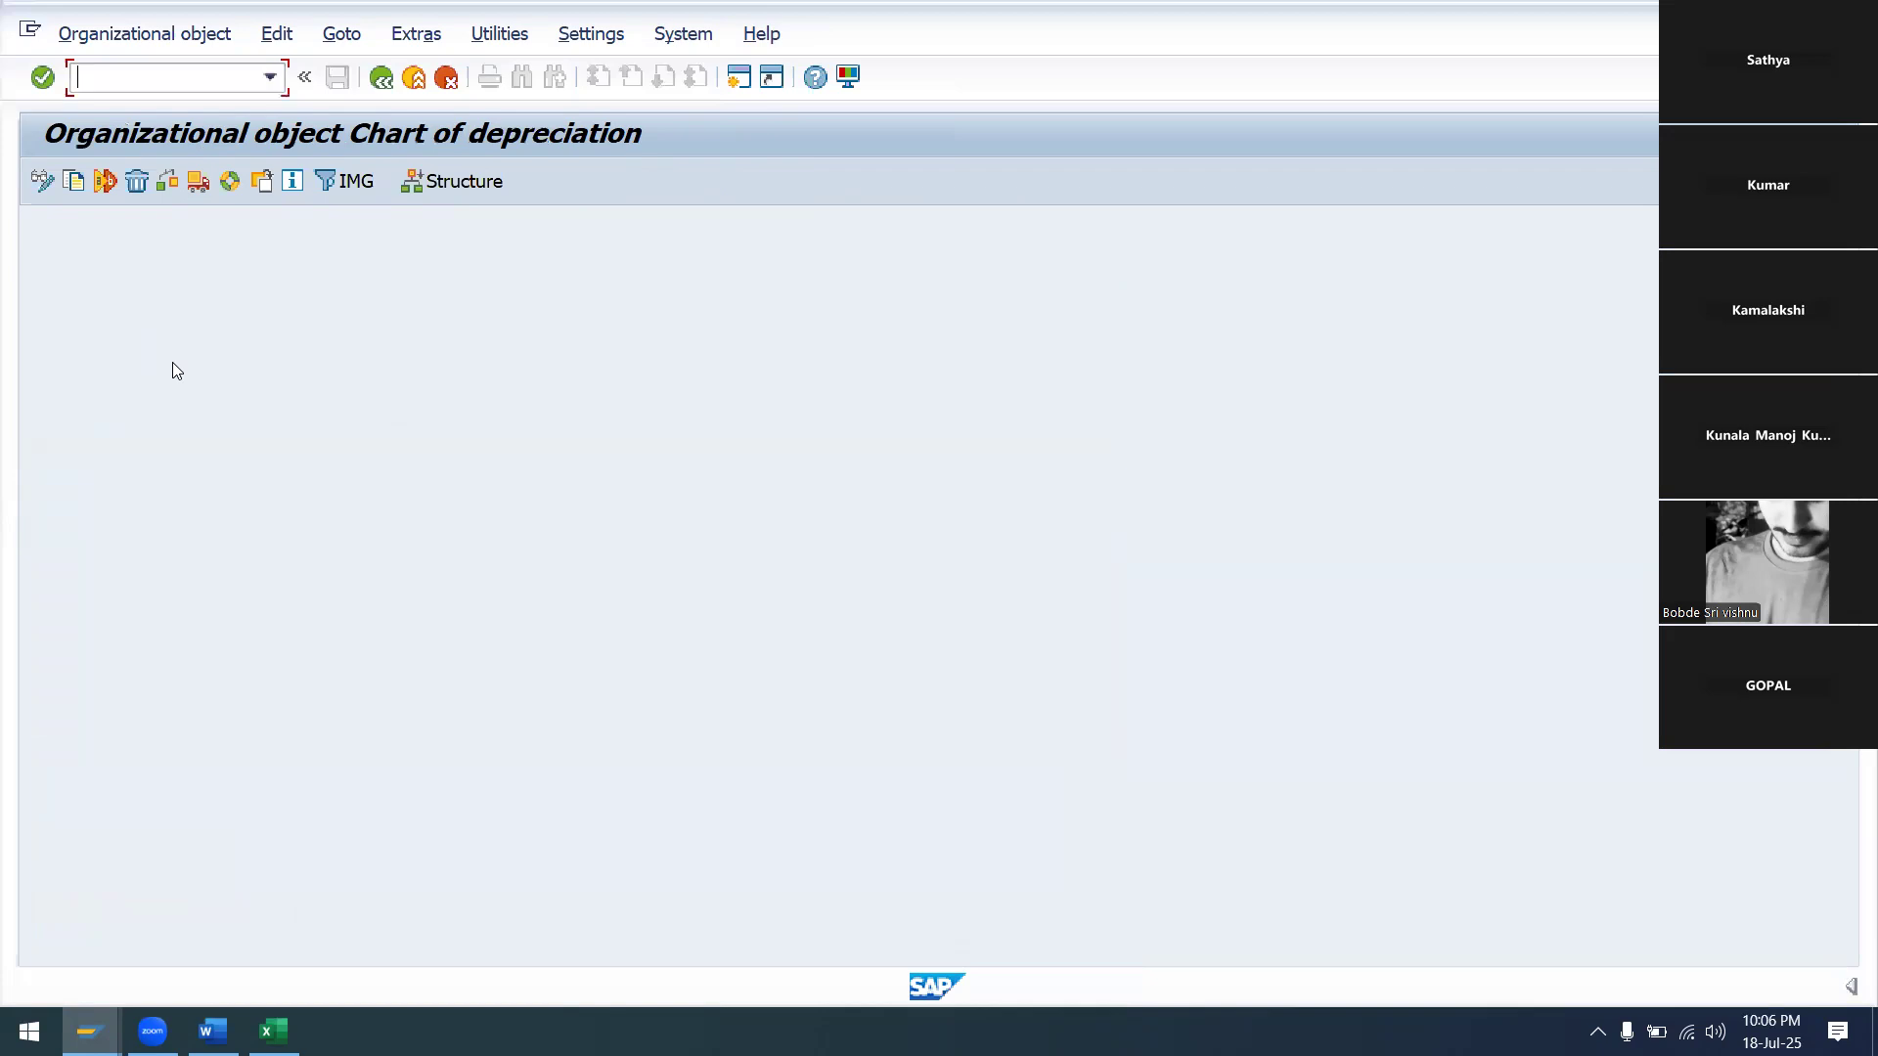
pyautogui.click(82, 187)
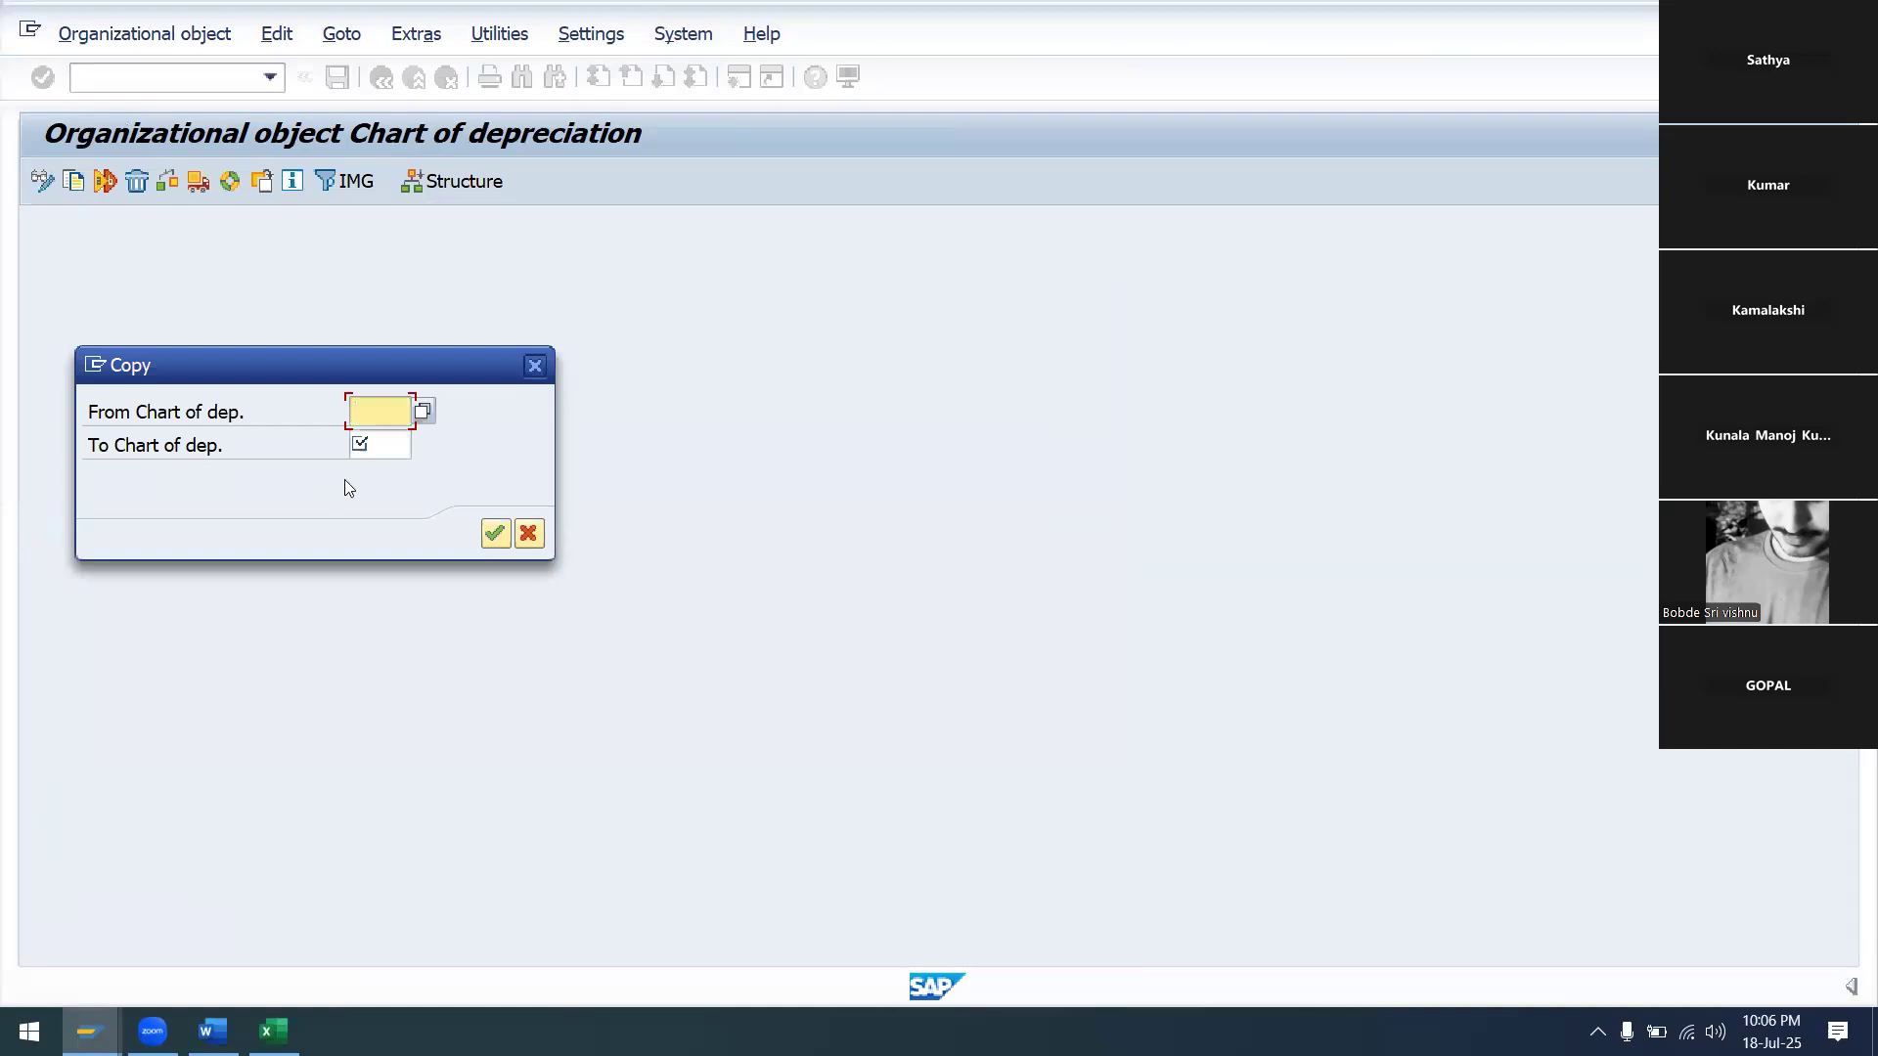
# Open the value list for From Chart of dep. and browse the available charts
pyautogui.click(424, 411)
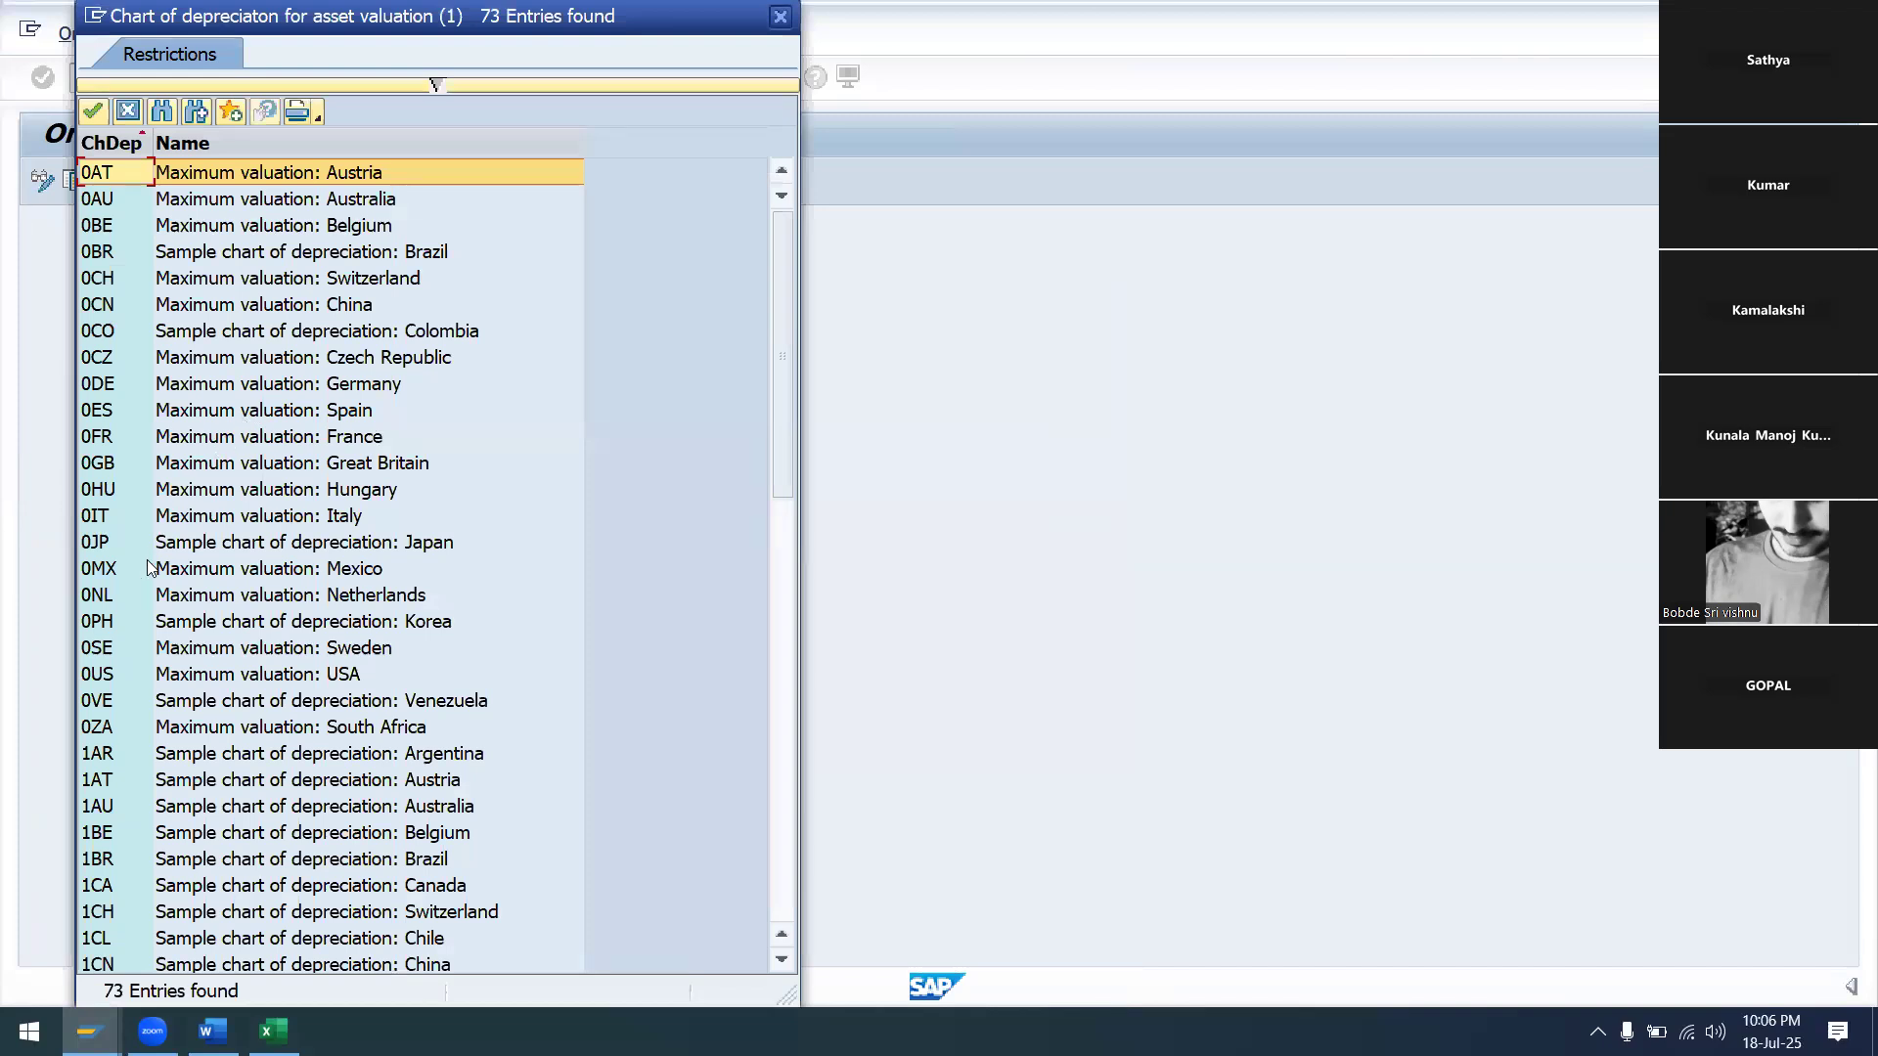
pyautogui.scroll(-1, 145, 546)
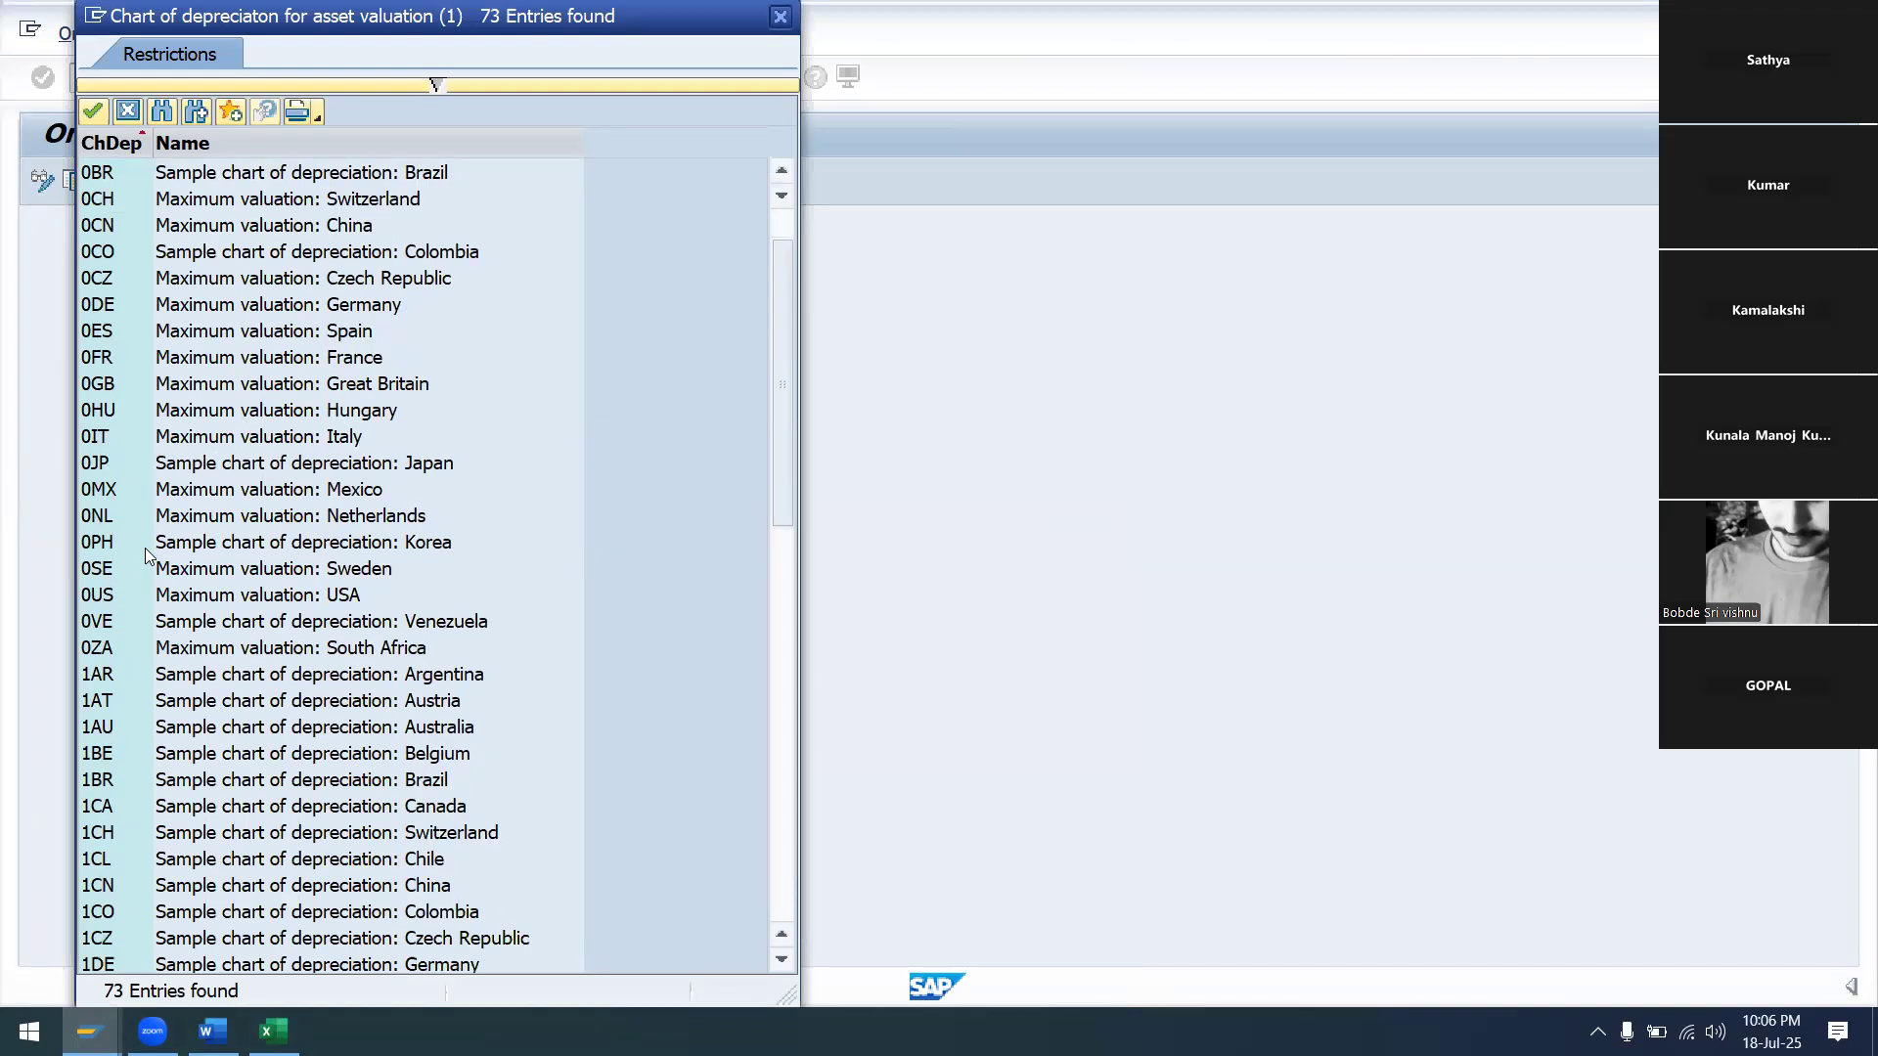
pyautogui.scroll(-2, 124, 888)
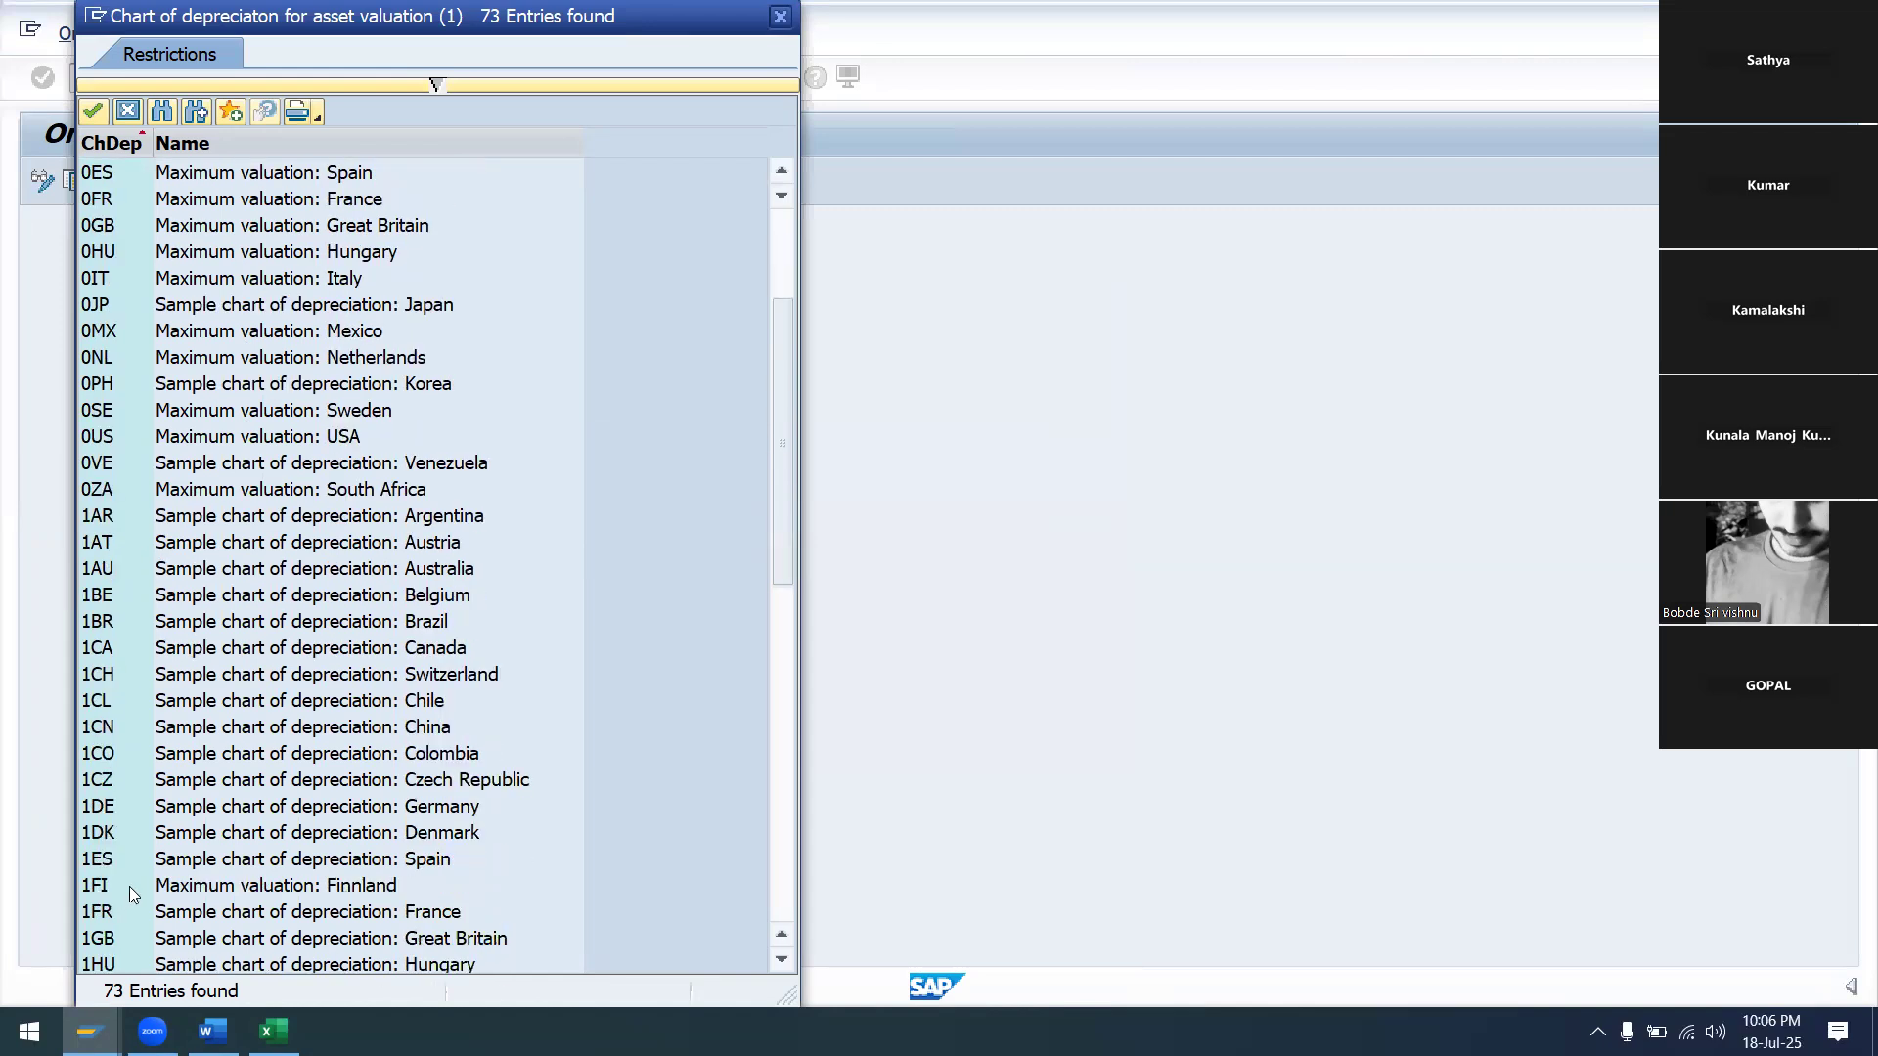
pyautogui.scroll(-1, 108, 812)
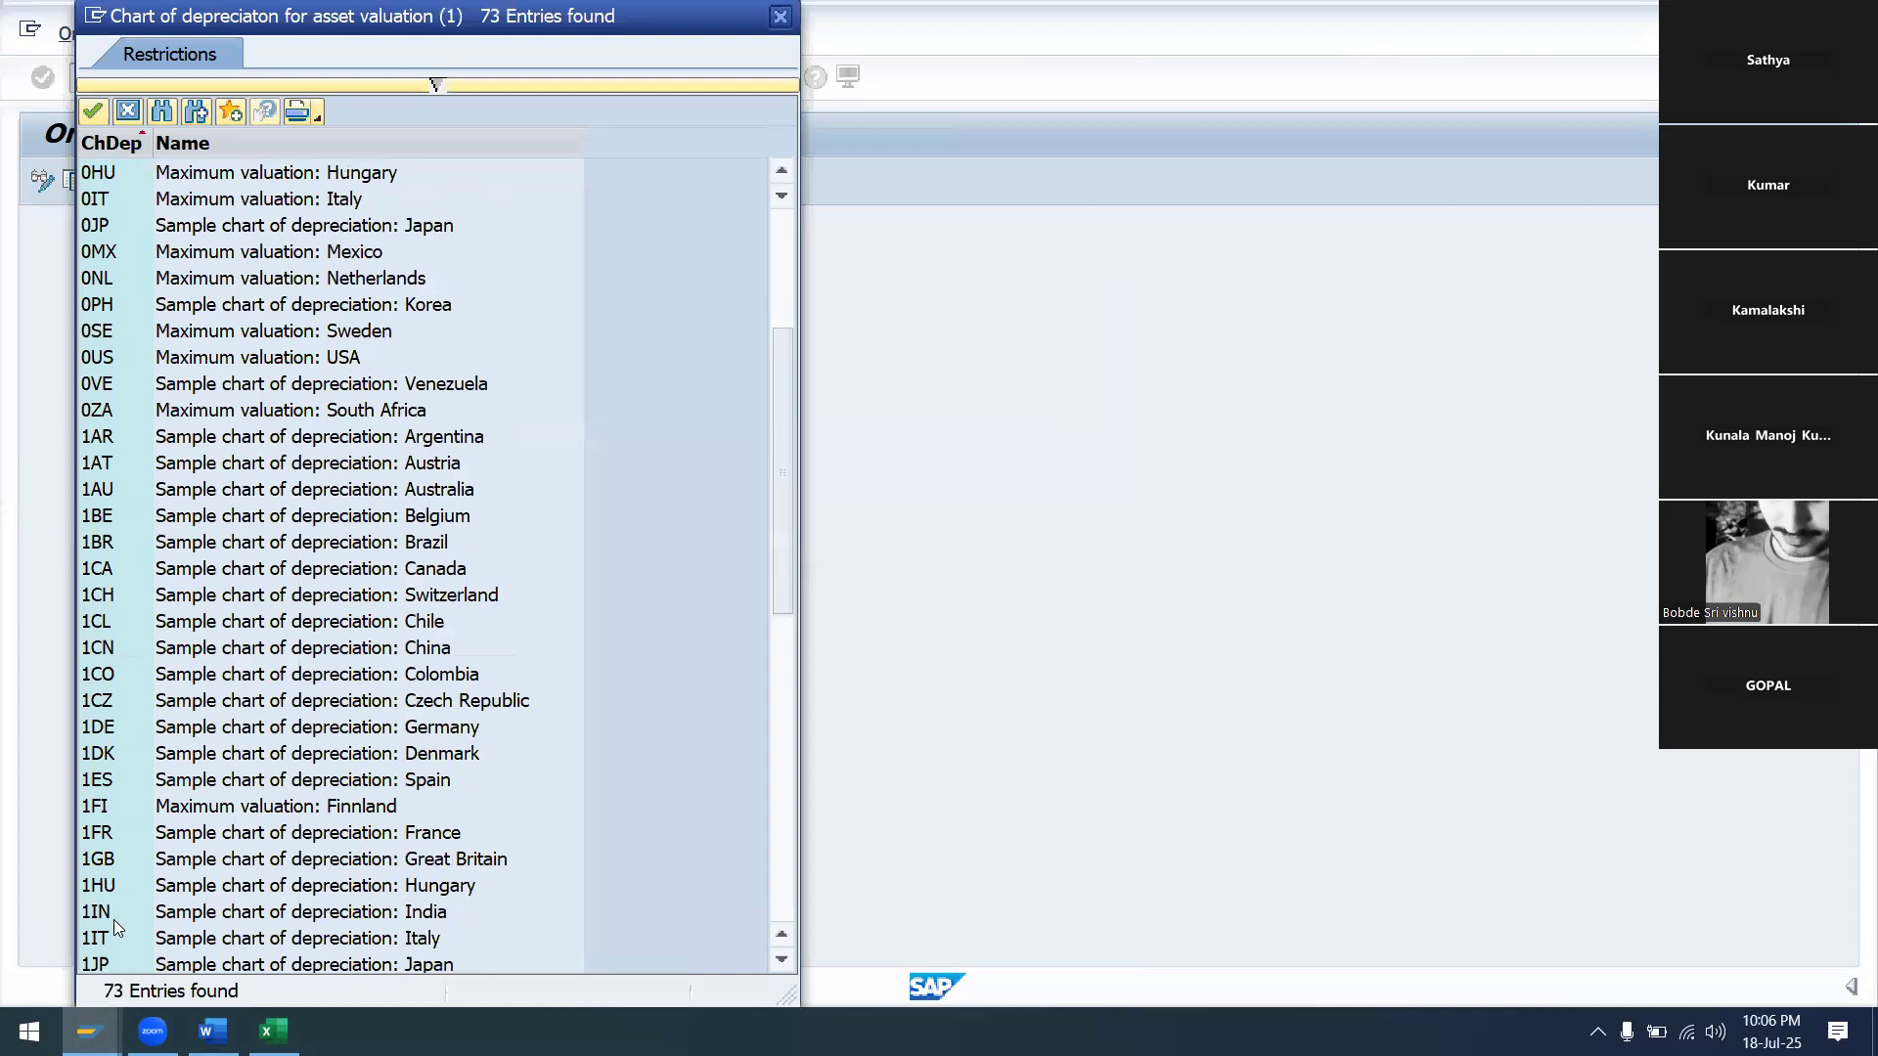
pyautogui.scroll(-2, 114, 920)
pyautogui.scroll(-1, 113, 919)
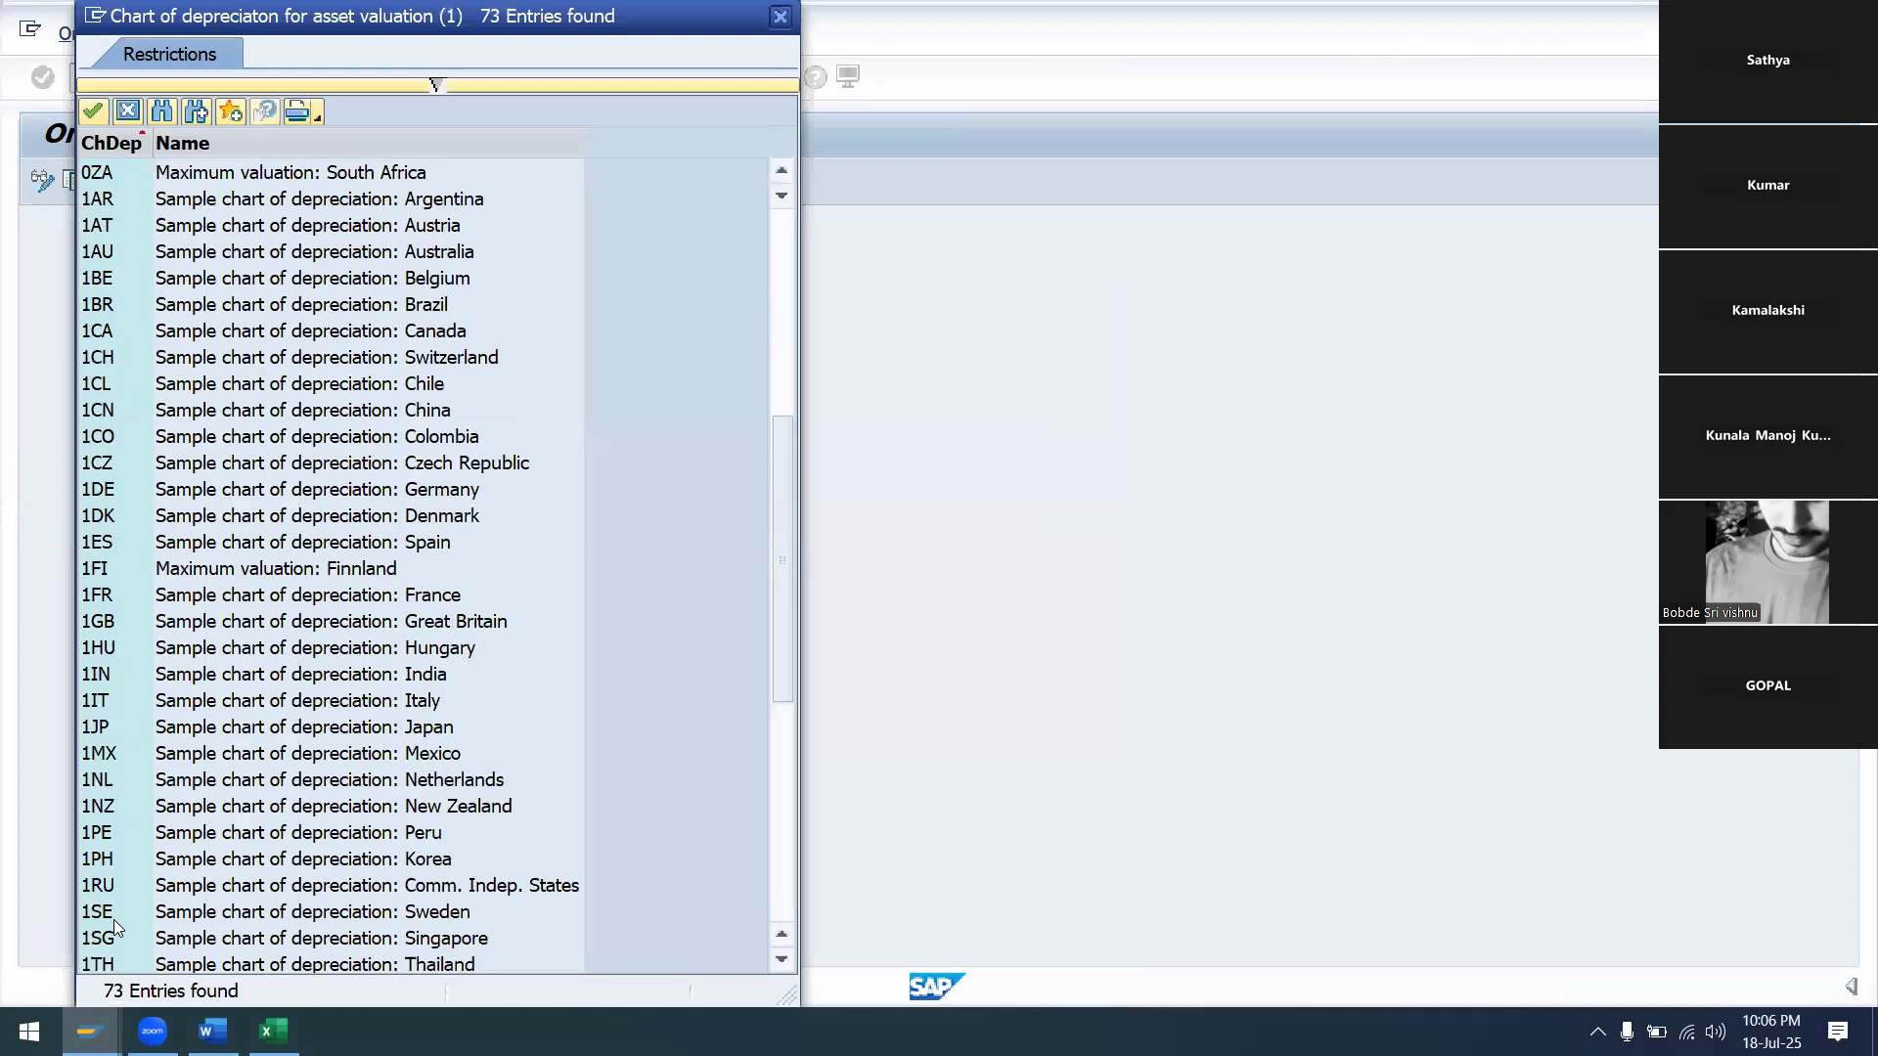
pyautogui.scroll(-1, 114, 920)
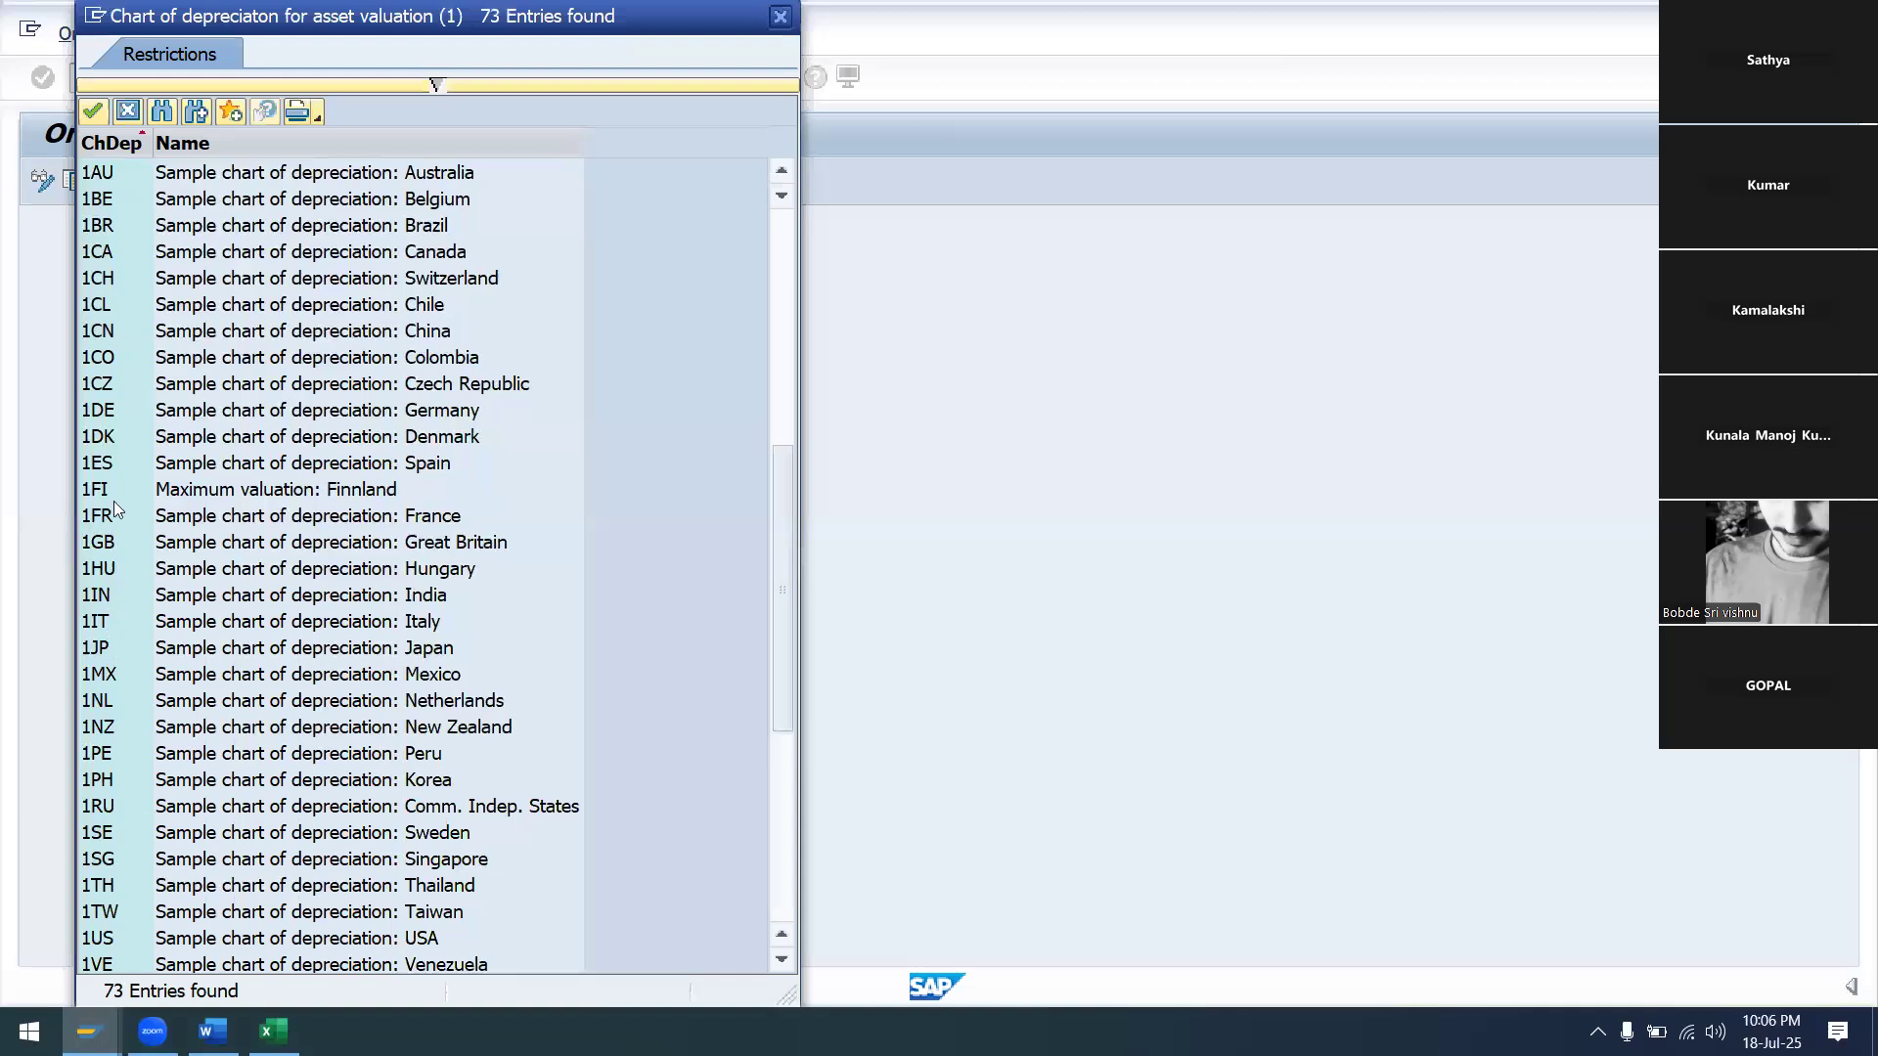
pyautogui.scroll(1, 113, 430)
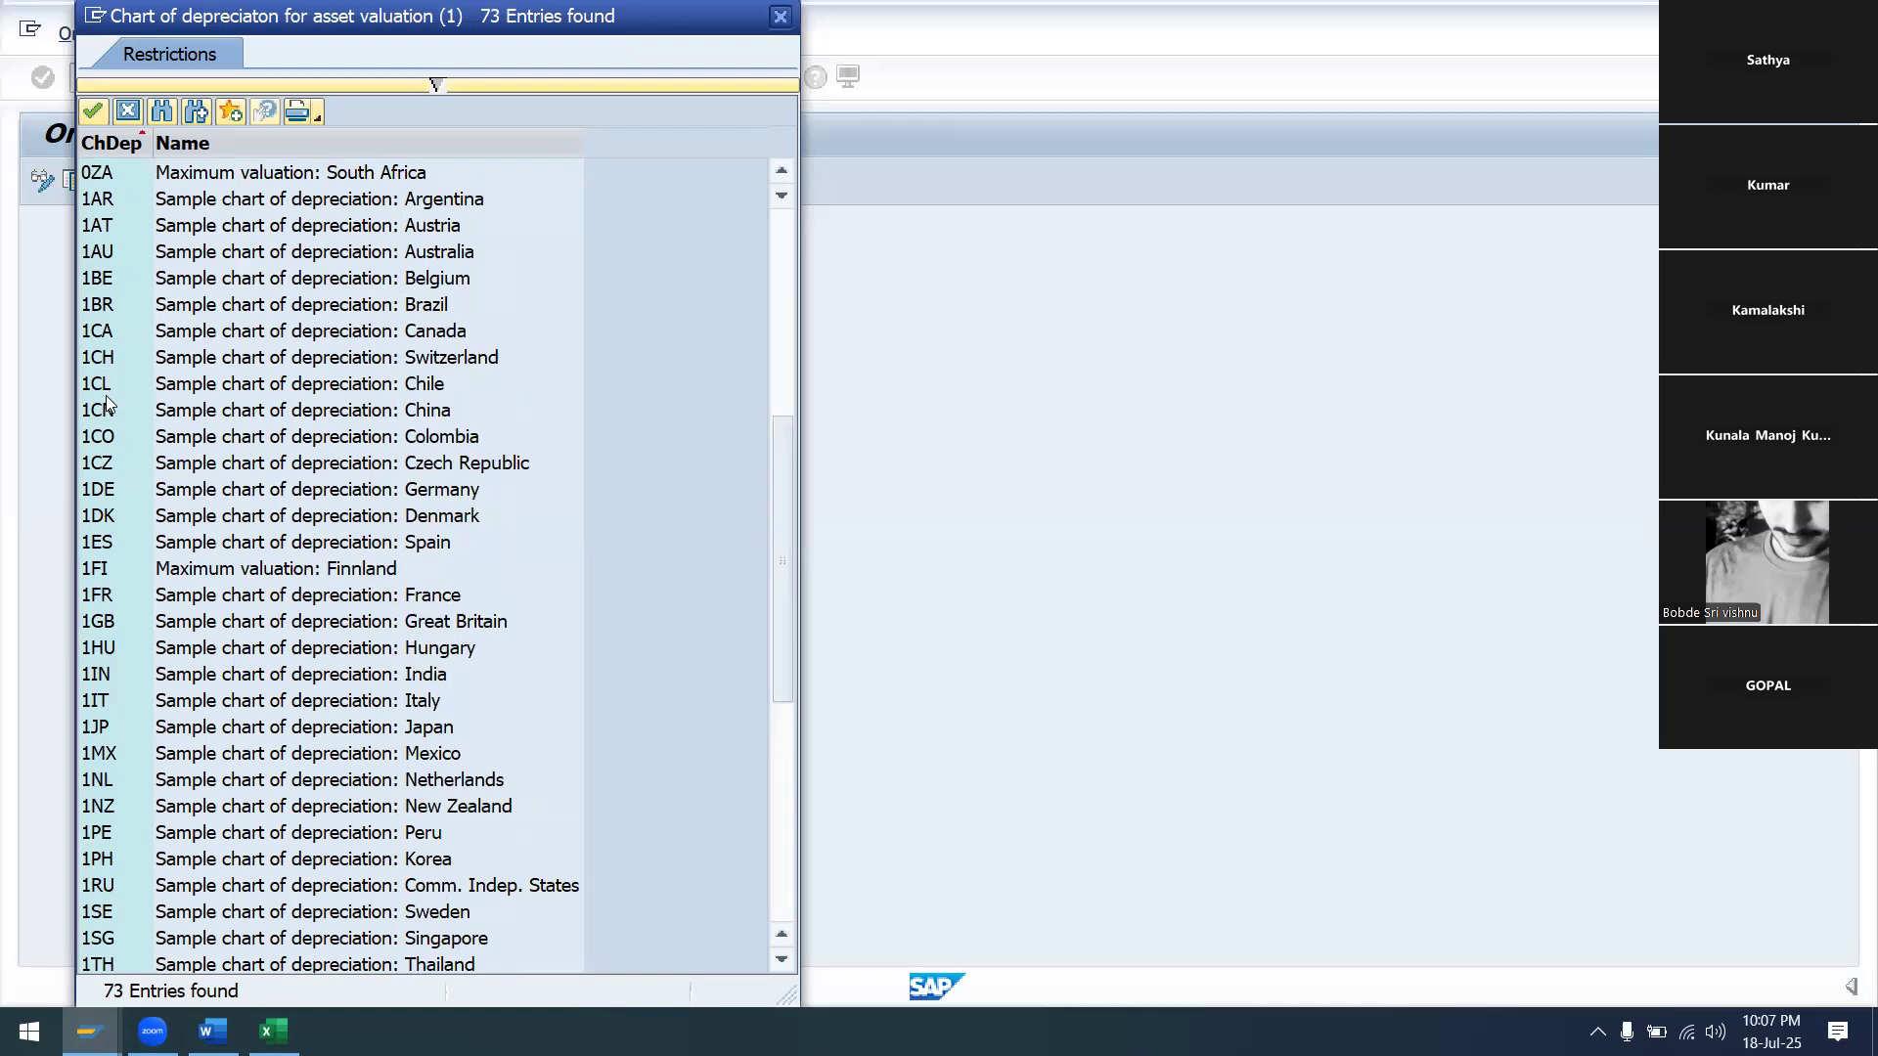
pyautogui.scroll(1, 110, 404)
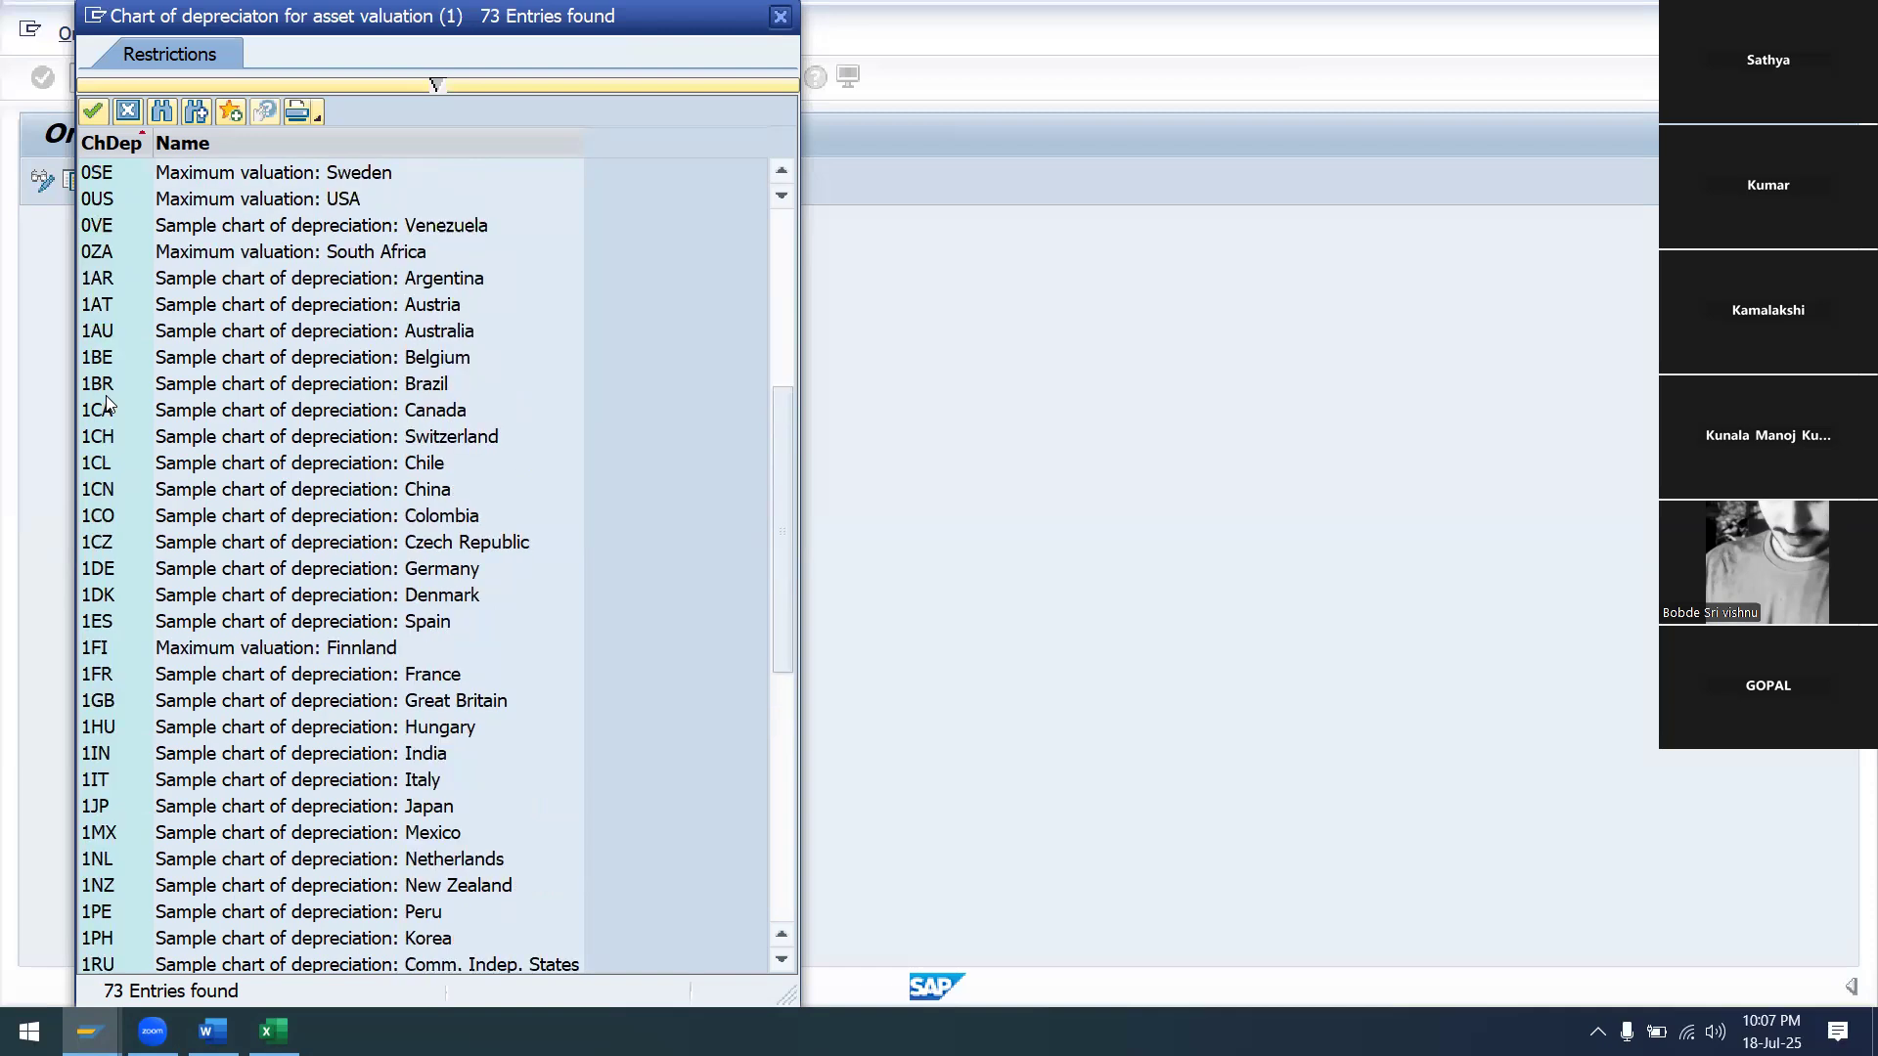
# Search the list for IN and take 1IN, the India sample chart, as the source
pyautogui.click(163, 111)
pyautogui.write('IN')
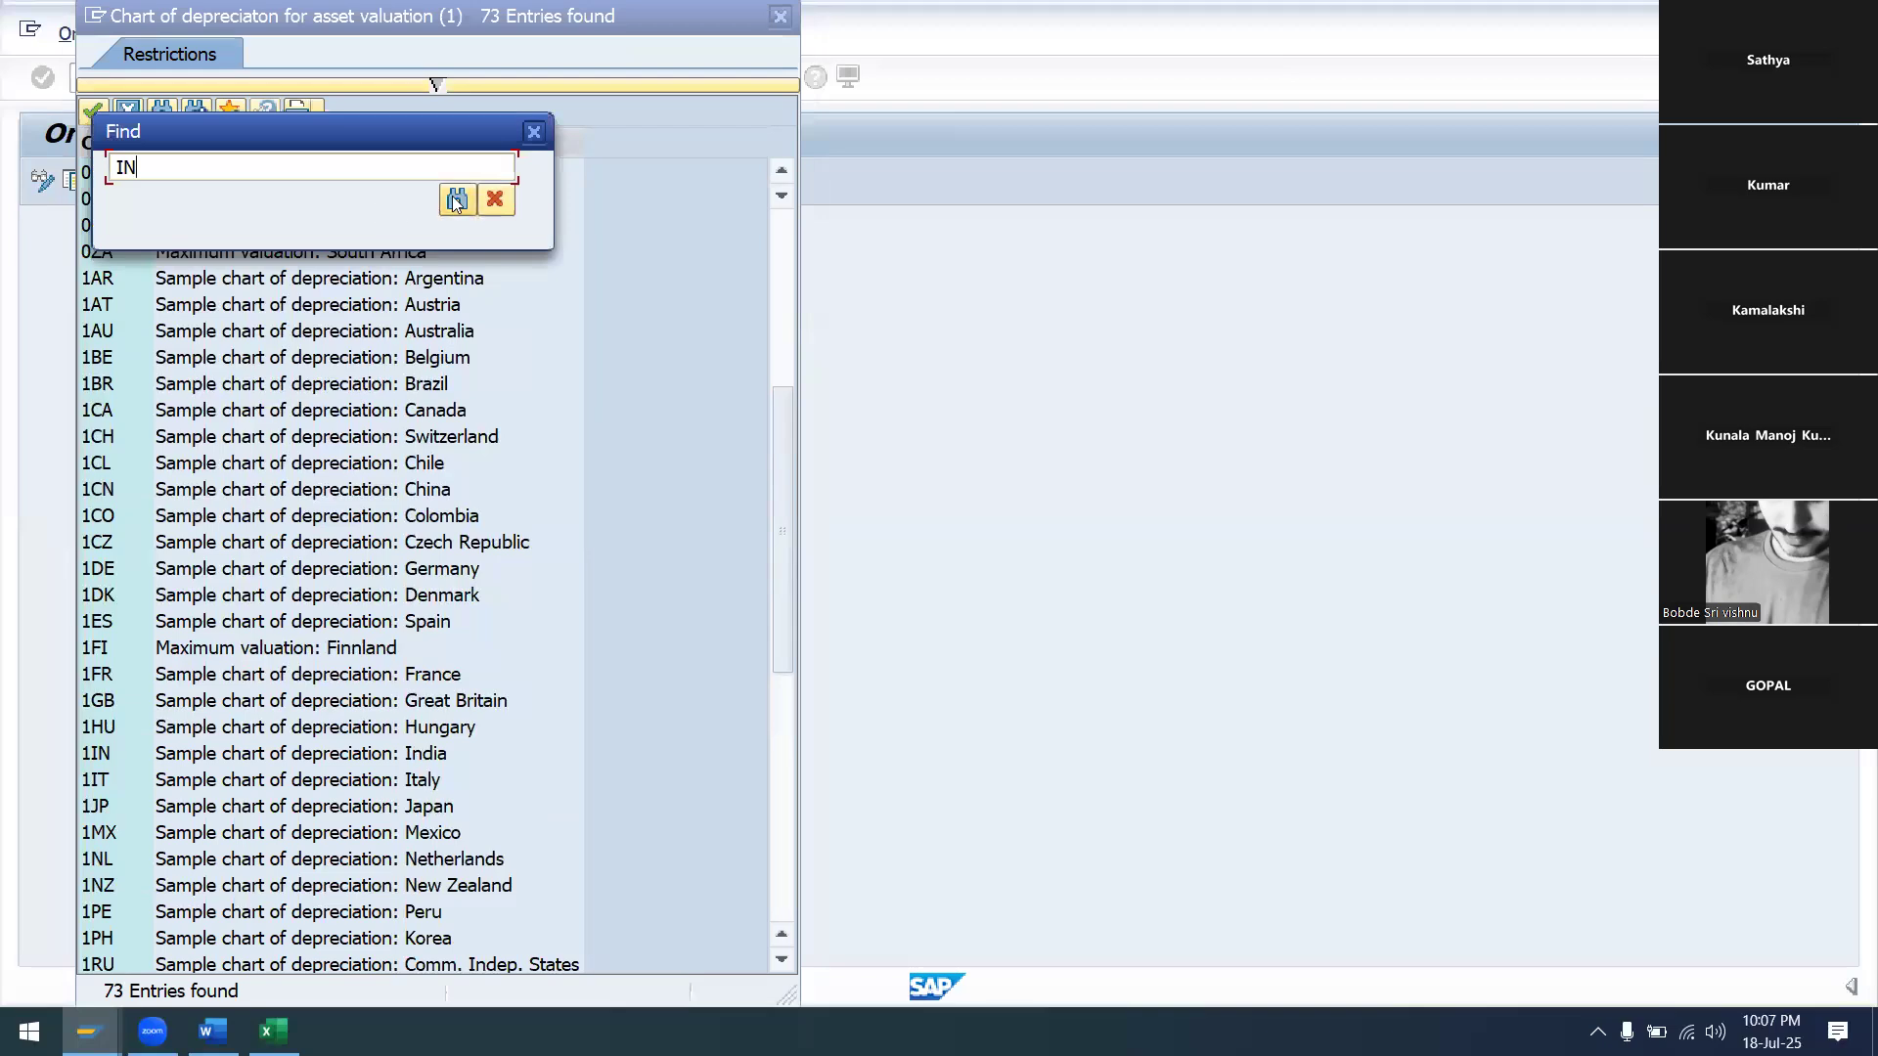
pyautogui.click(455, 200)
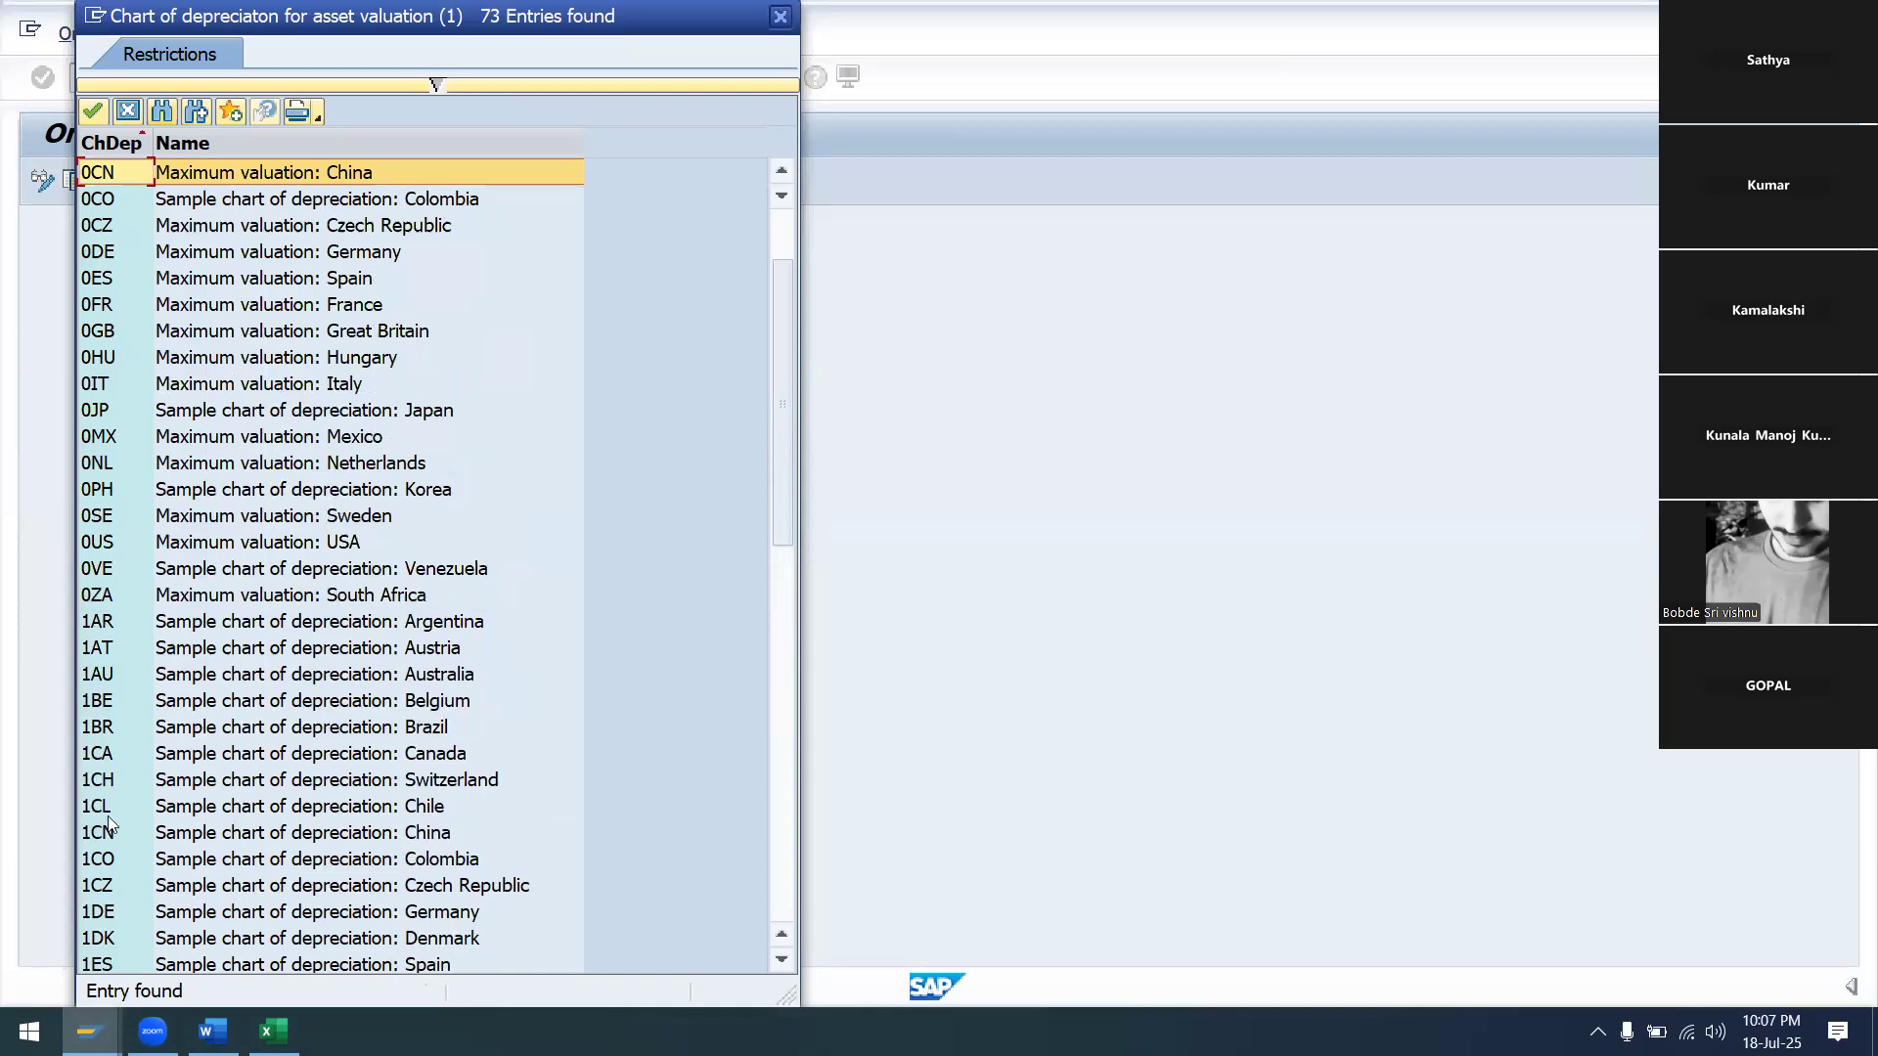
pyautogui.scroll(-1, 109, 825)
pyautogui.scroll(-1, 106, 891)
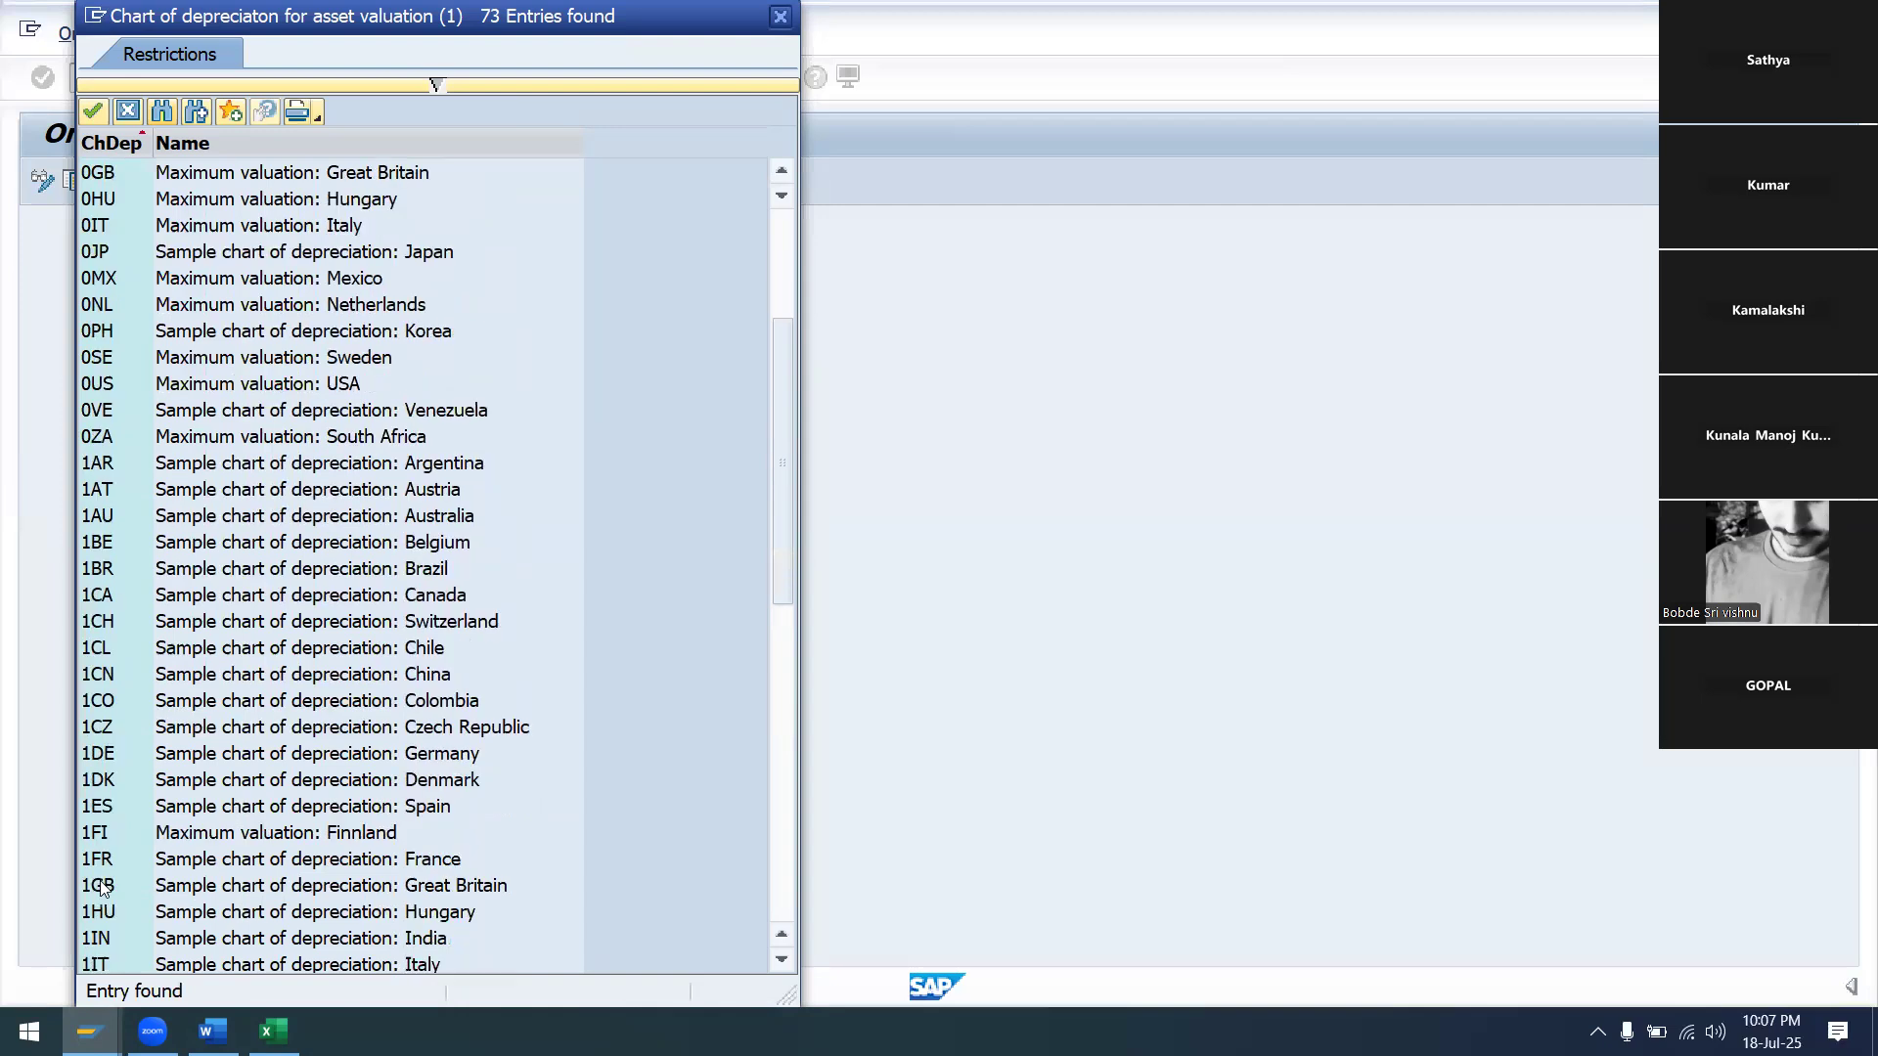
pyautogui.click(106, 945)
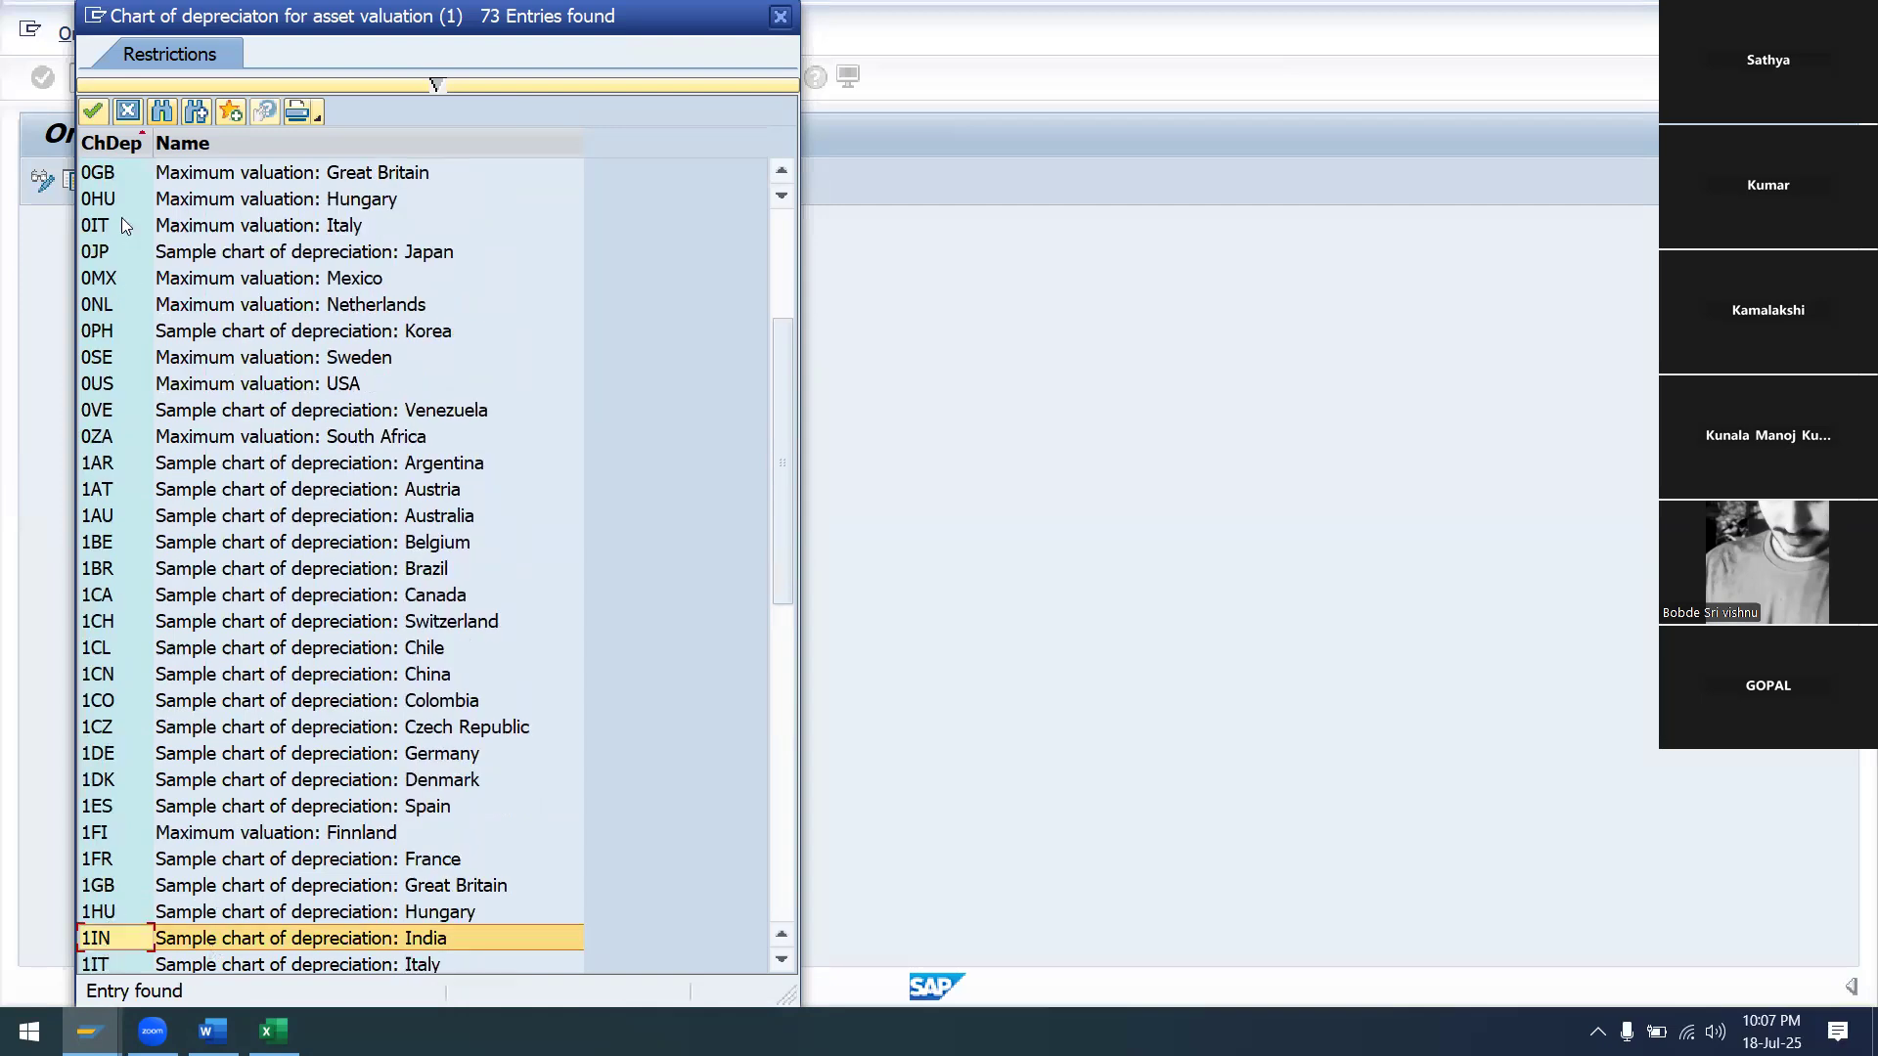
pyautogui.click(94, 113)
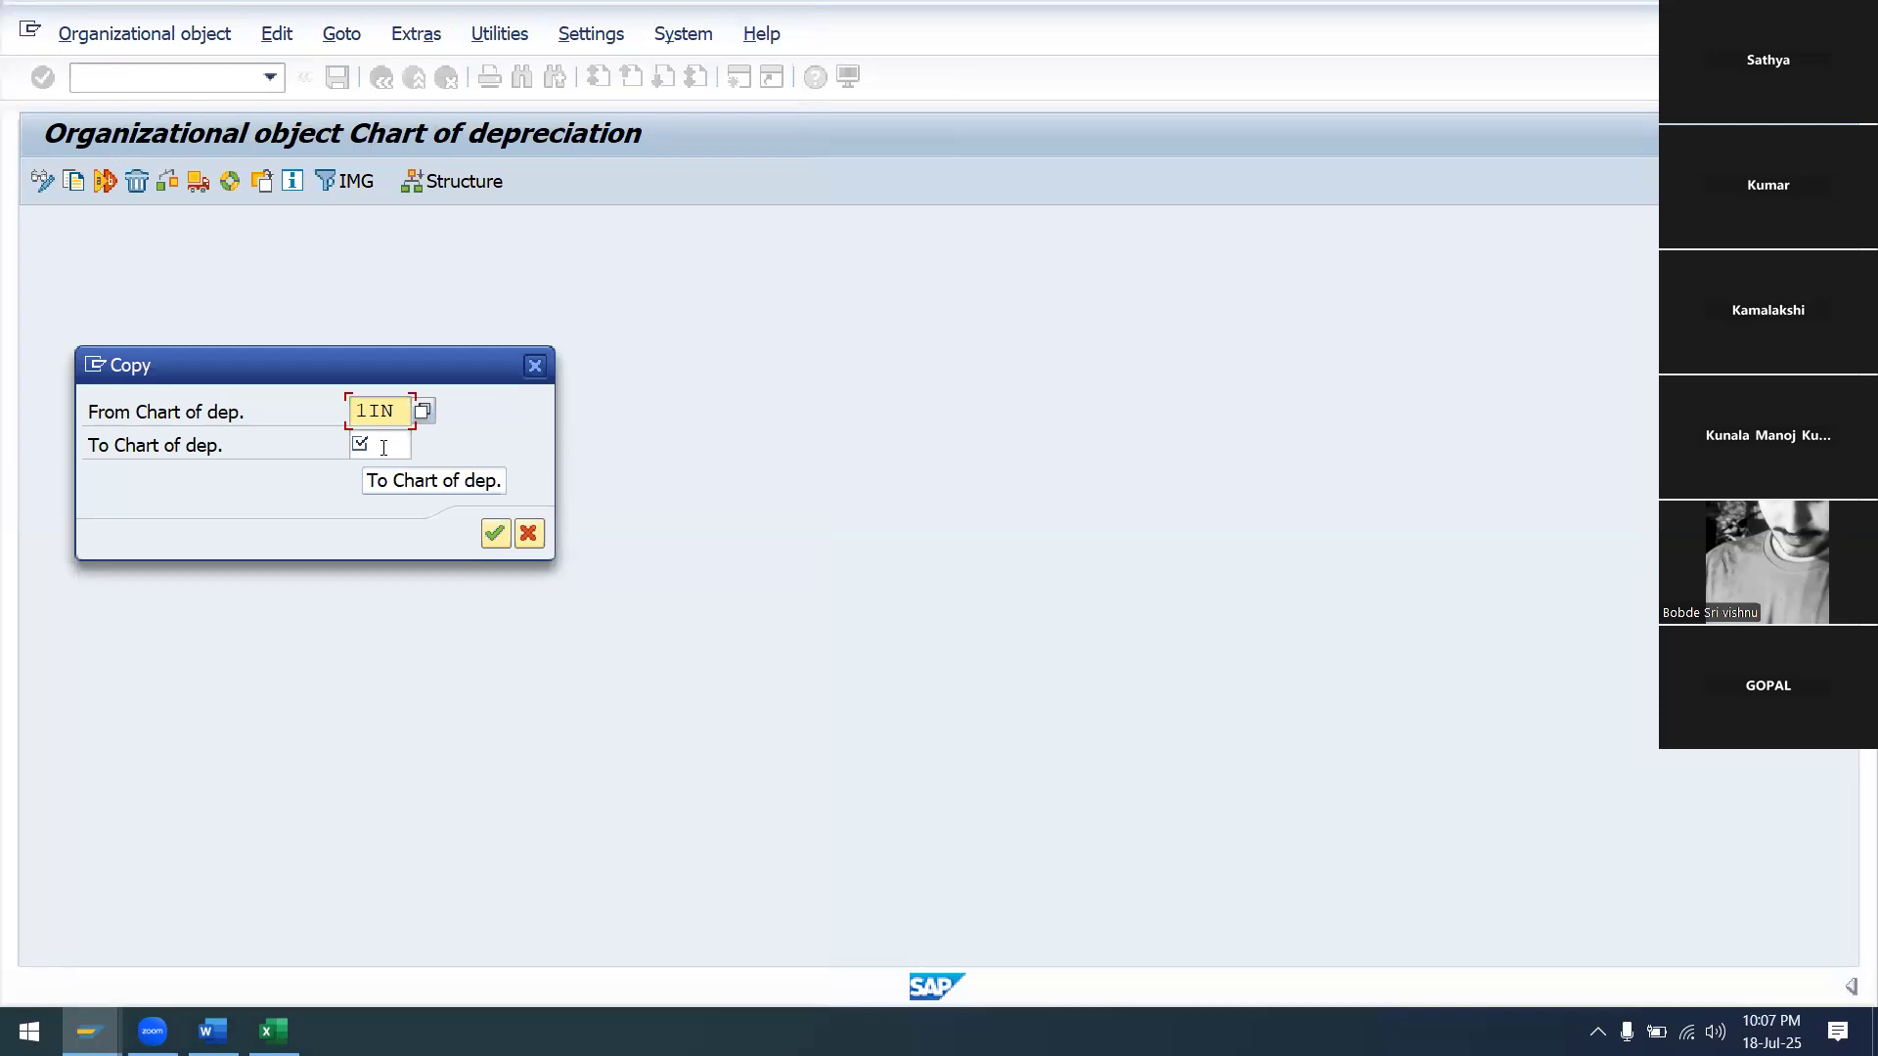
# Copy chart 1IN to target chart SA99, accepting the number-range transport and customizing request
pyautogui.click(384, 448)
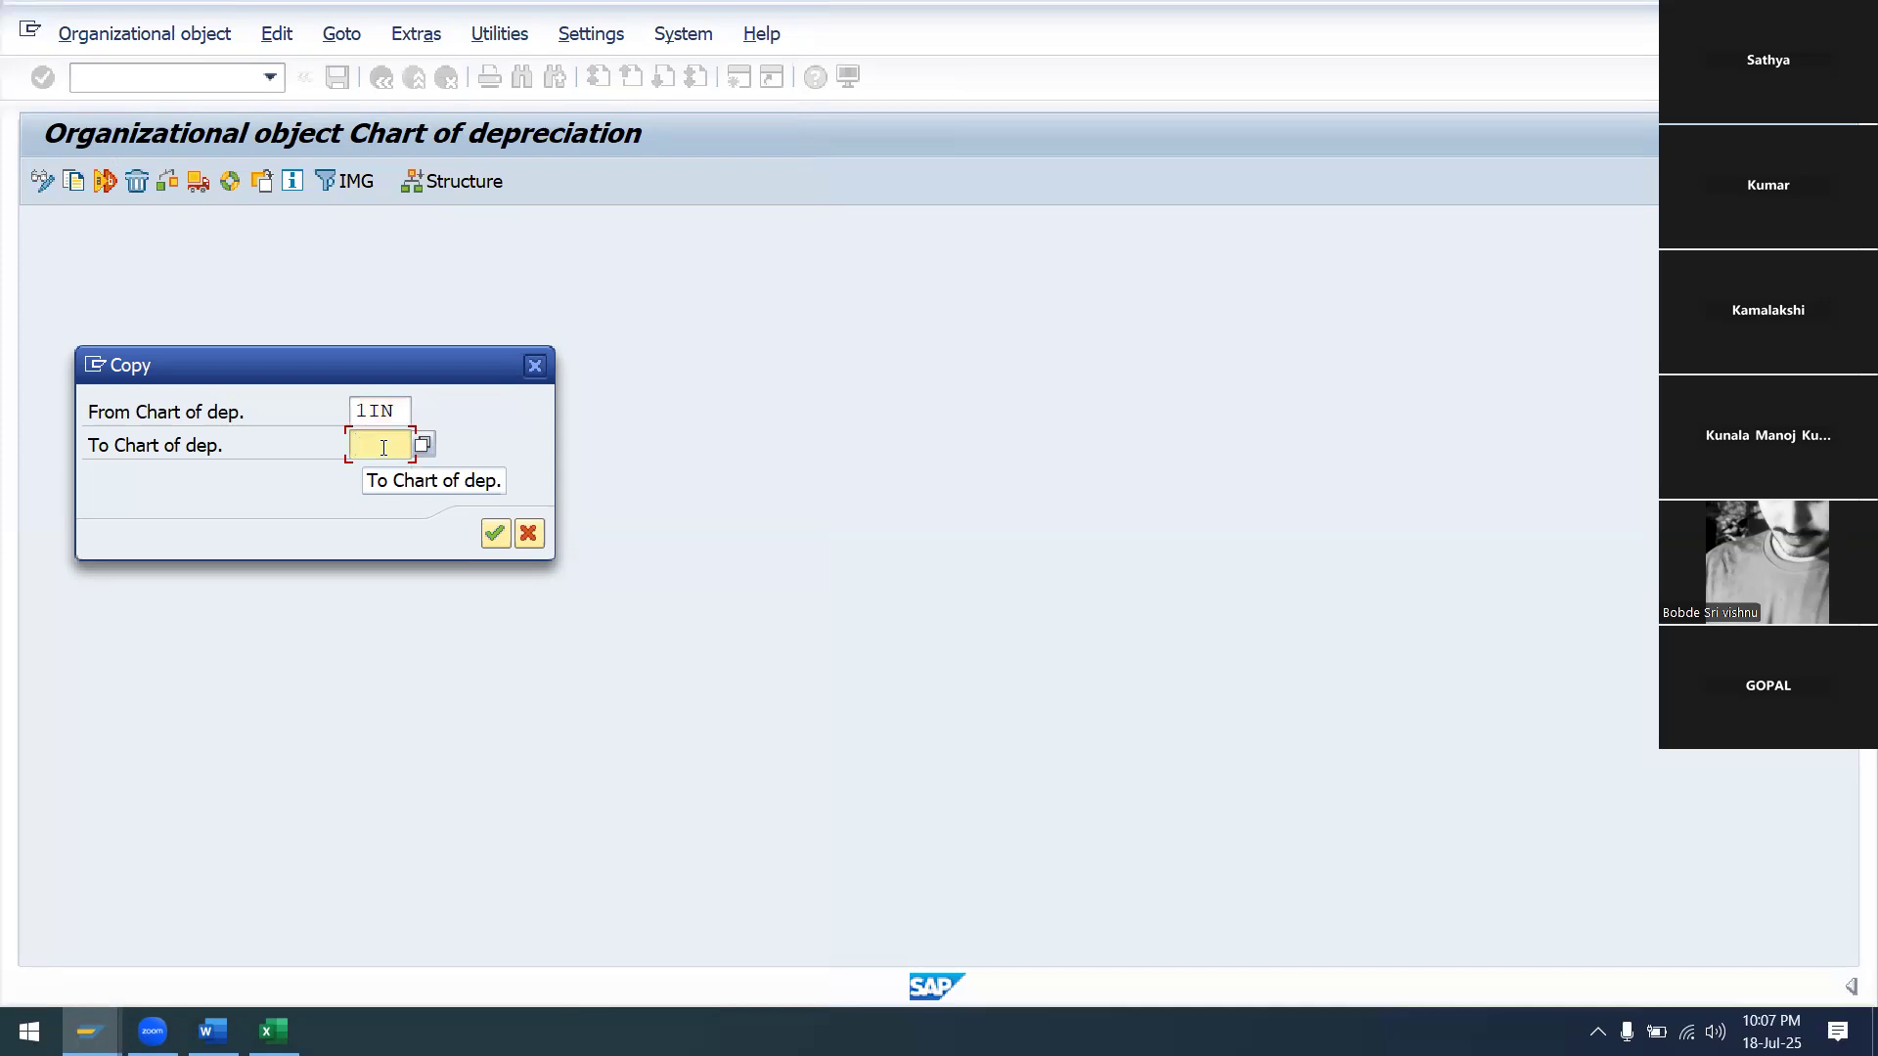
pyautogui.write('SA')
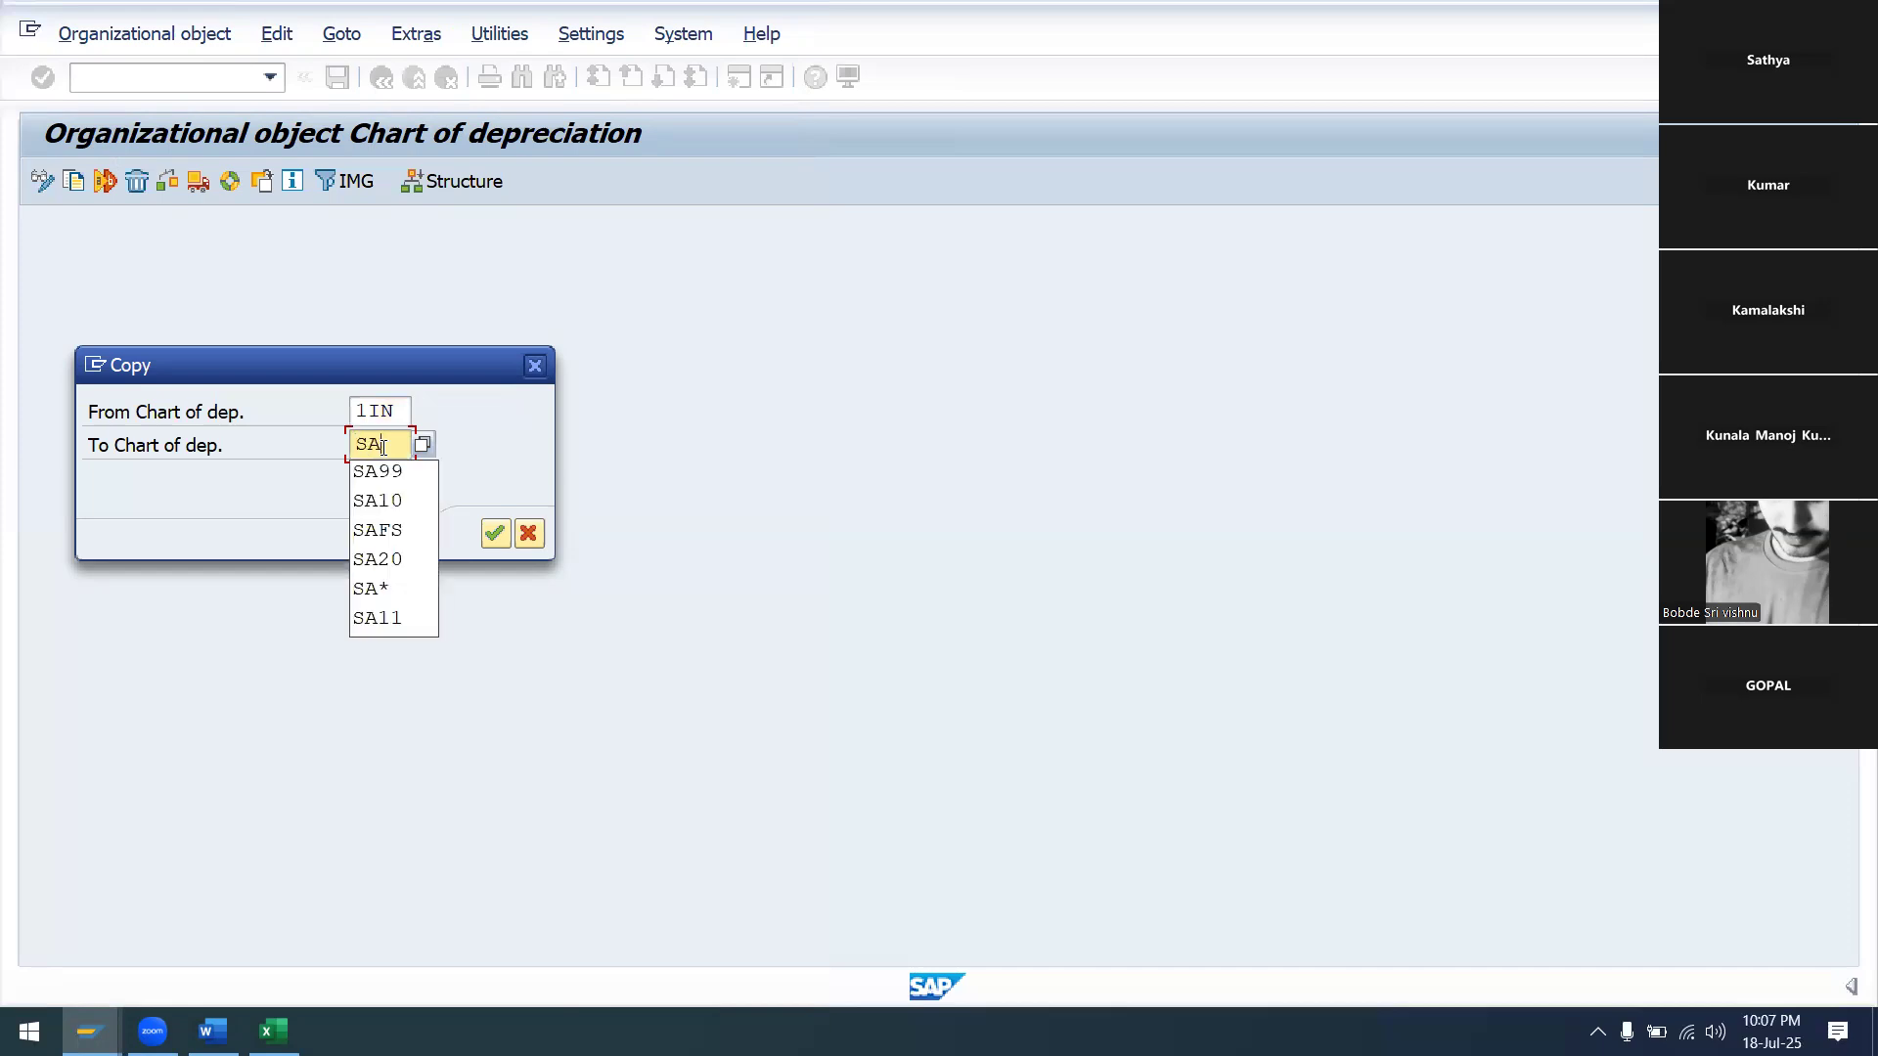
pyautogui.click(403, 474)
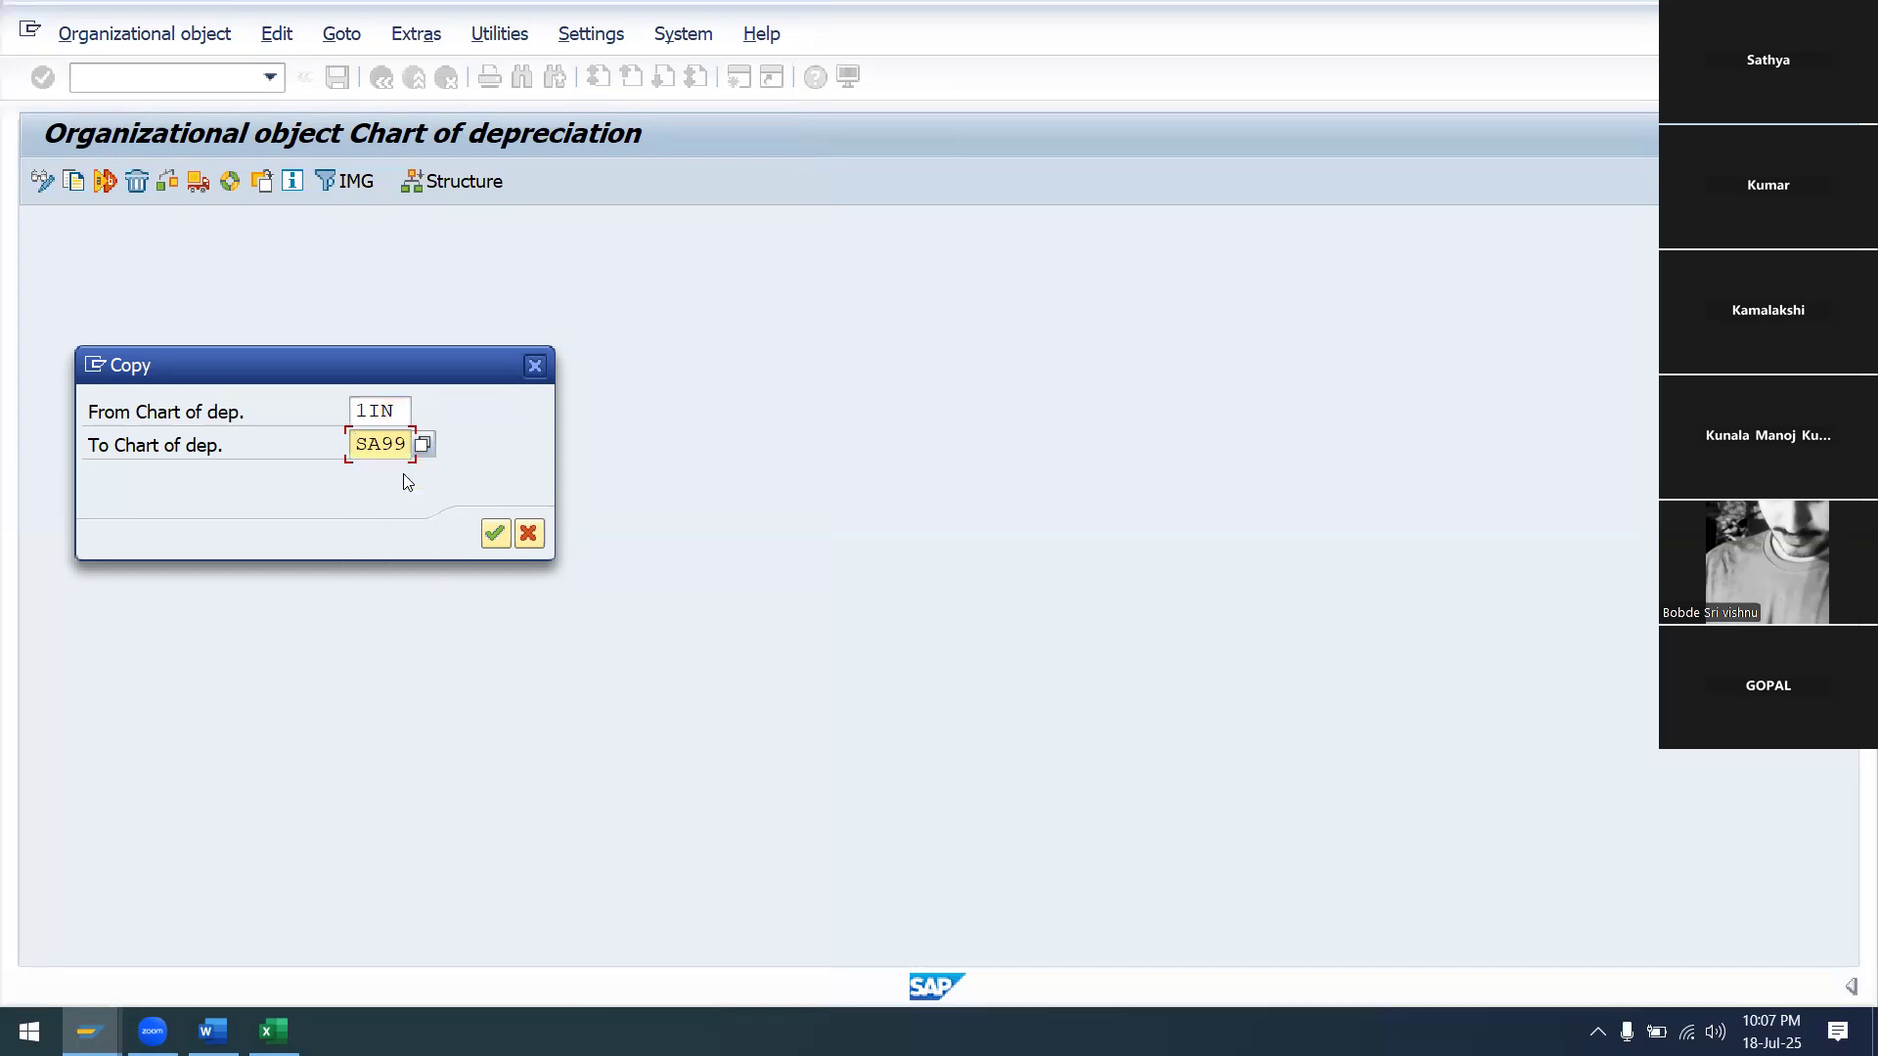
pyautogui.click(494, 534)
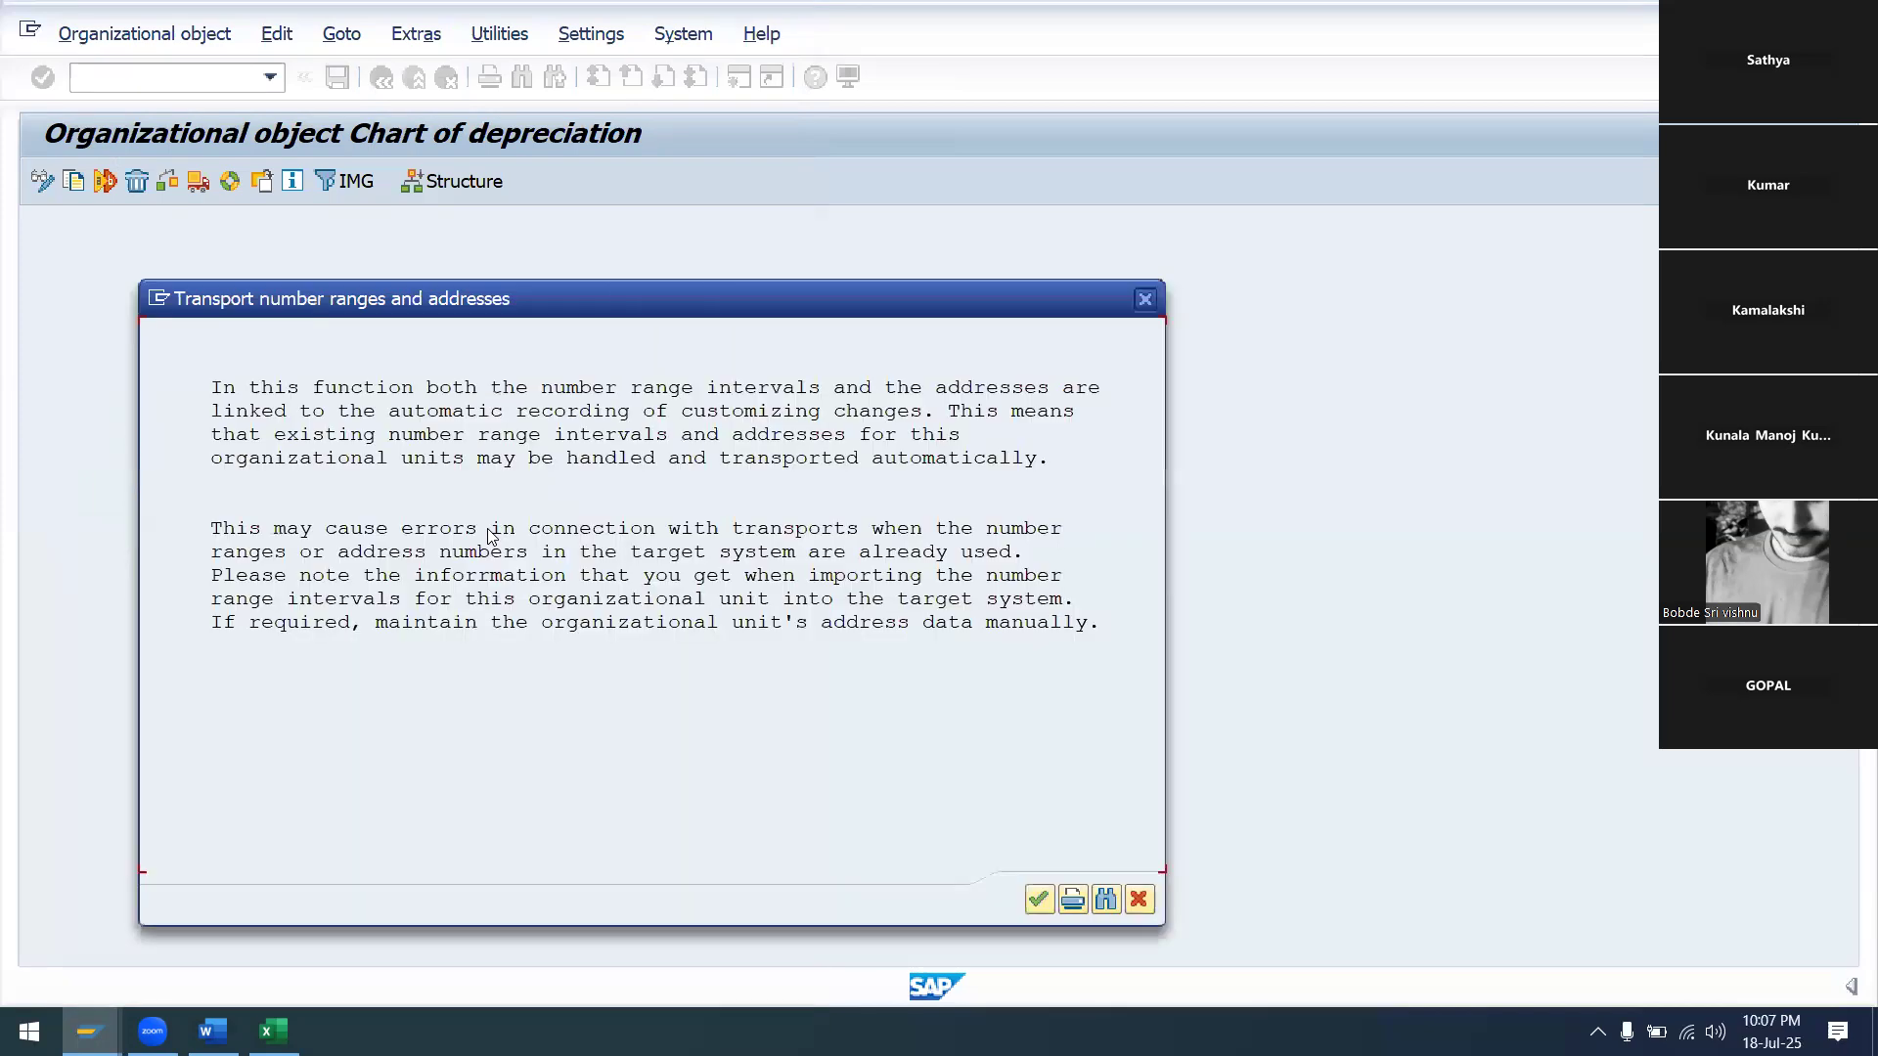
pyautogui.click(1035, 899)
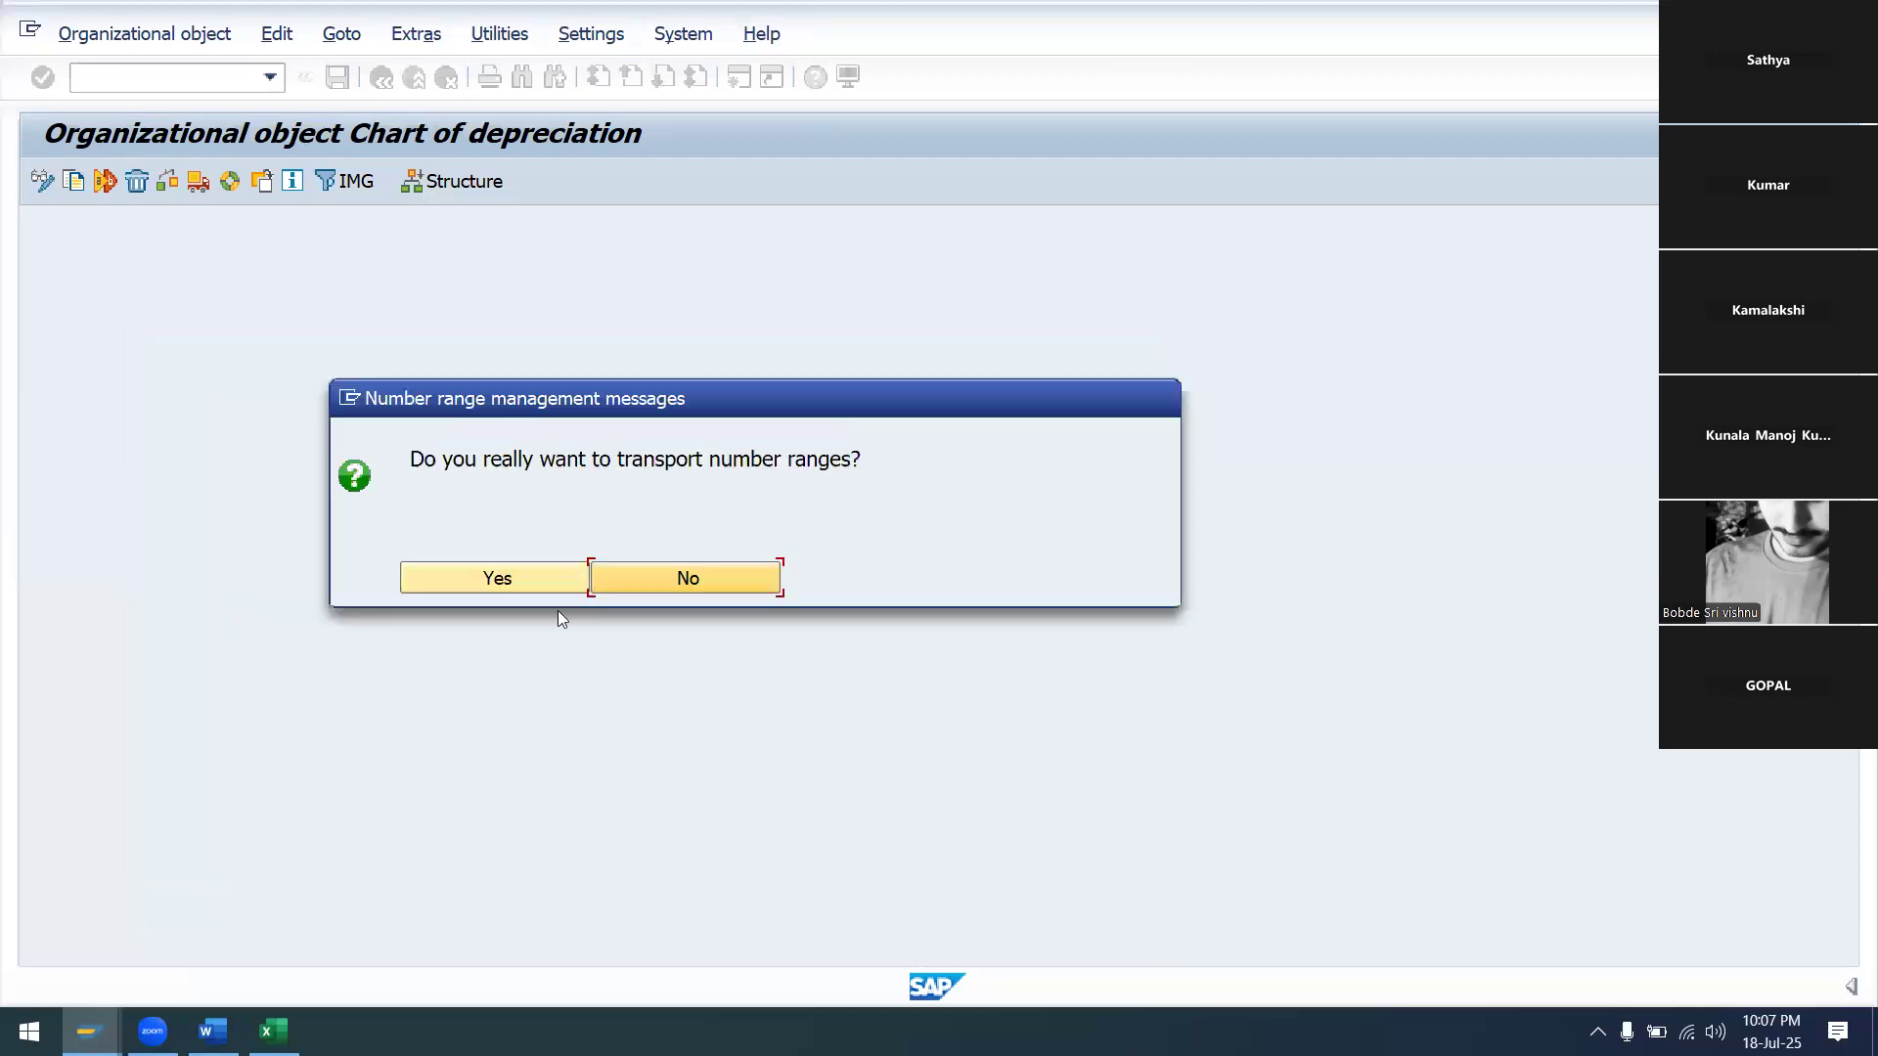
pyautogui.click(541, 585)
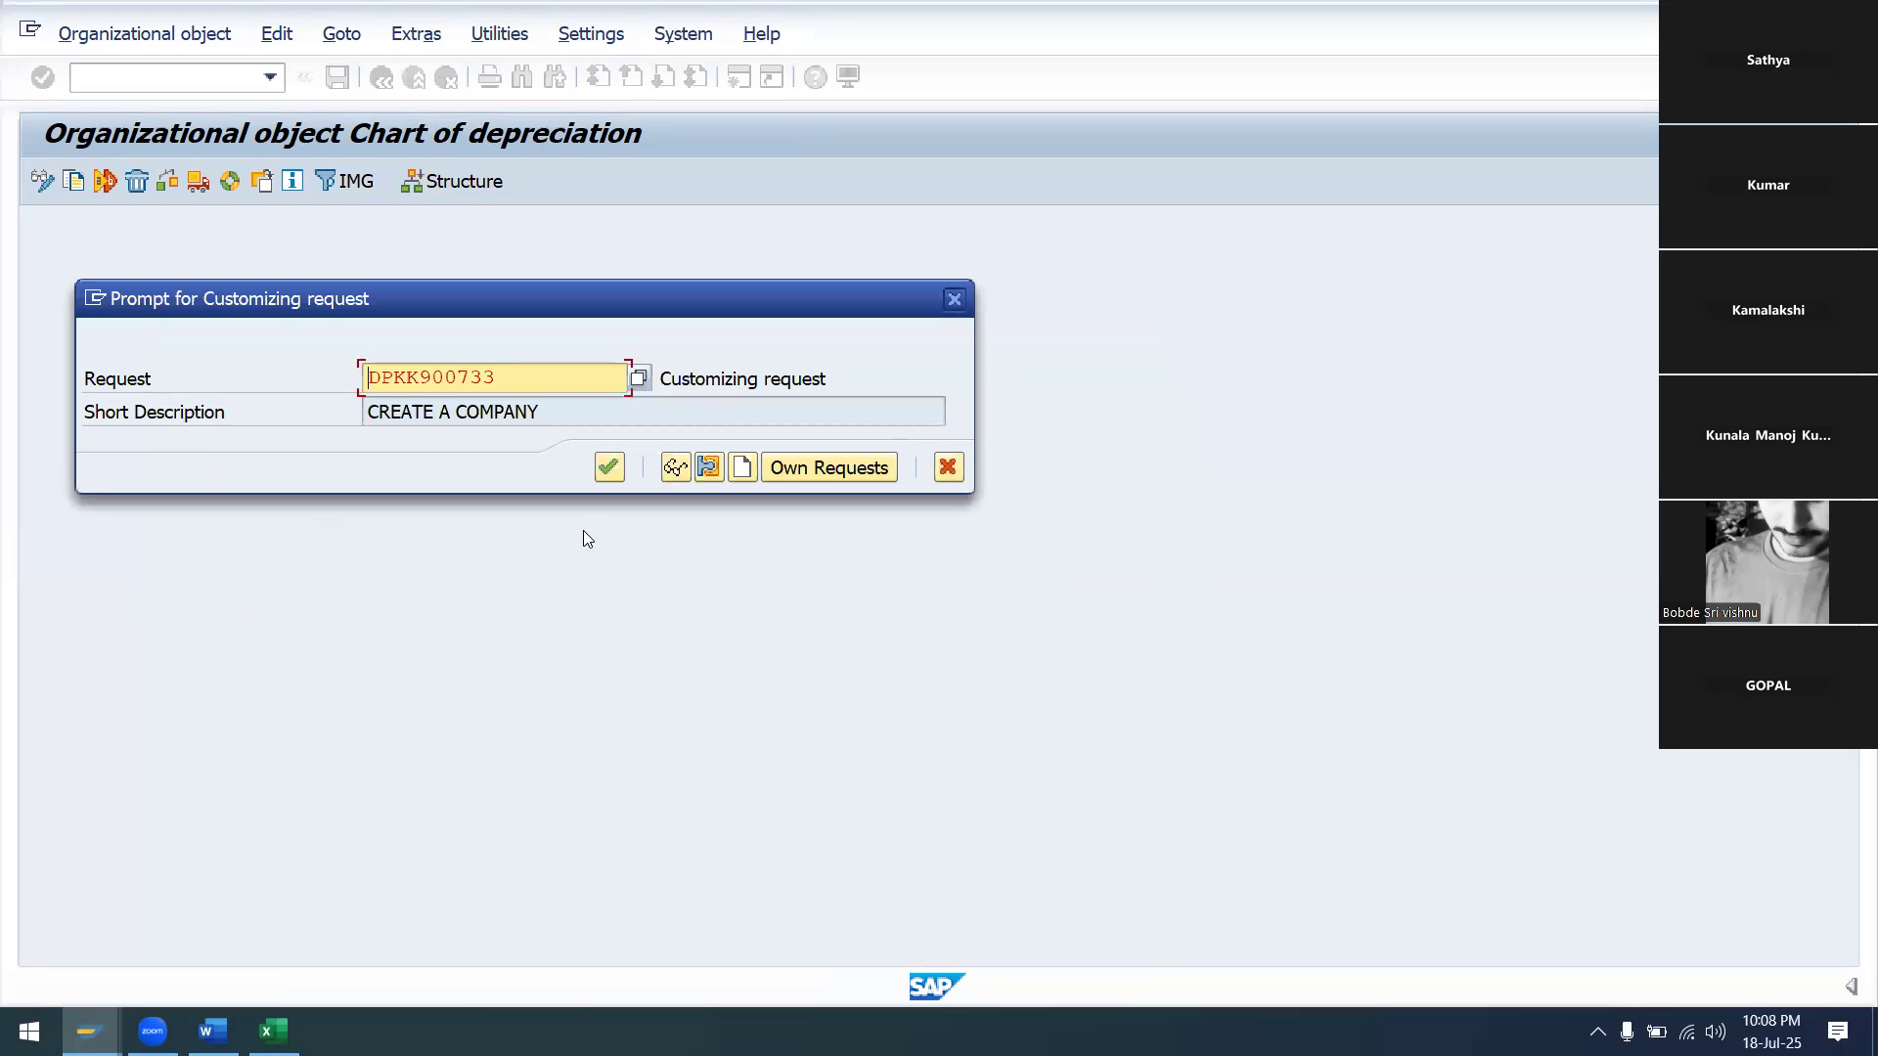
pyautogui.click(608, 467)
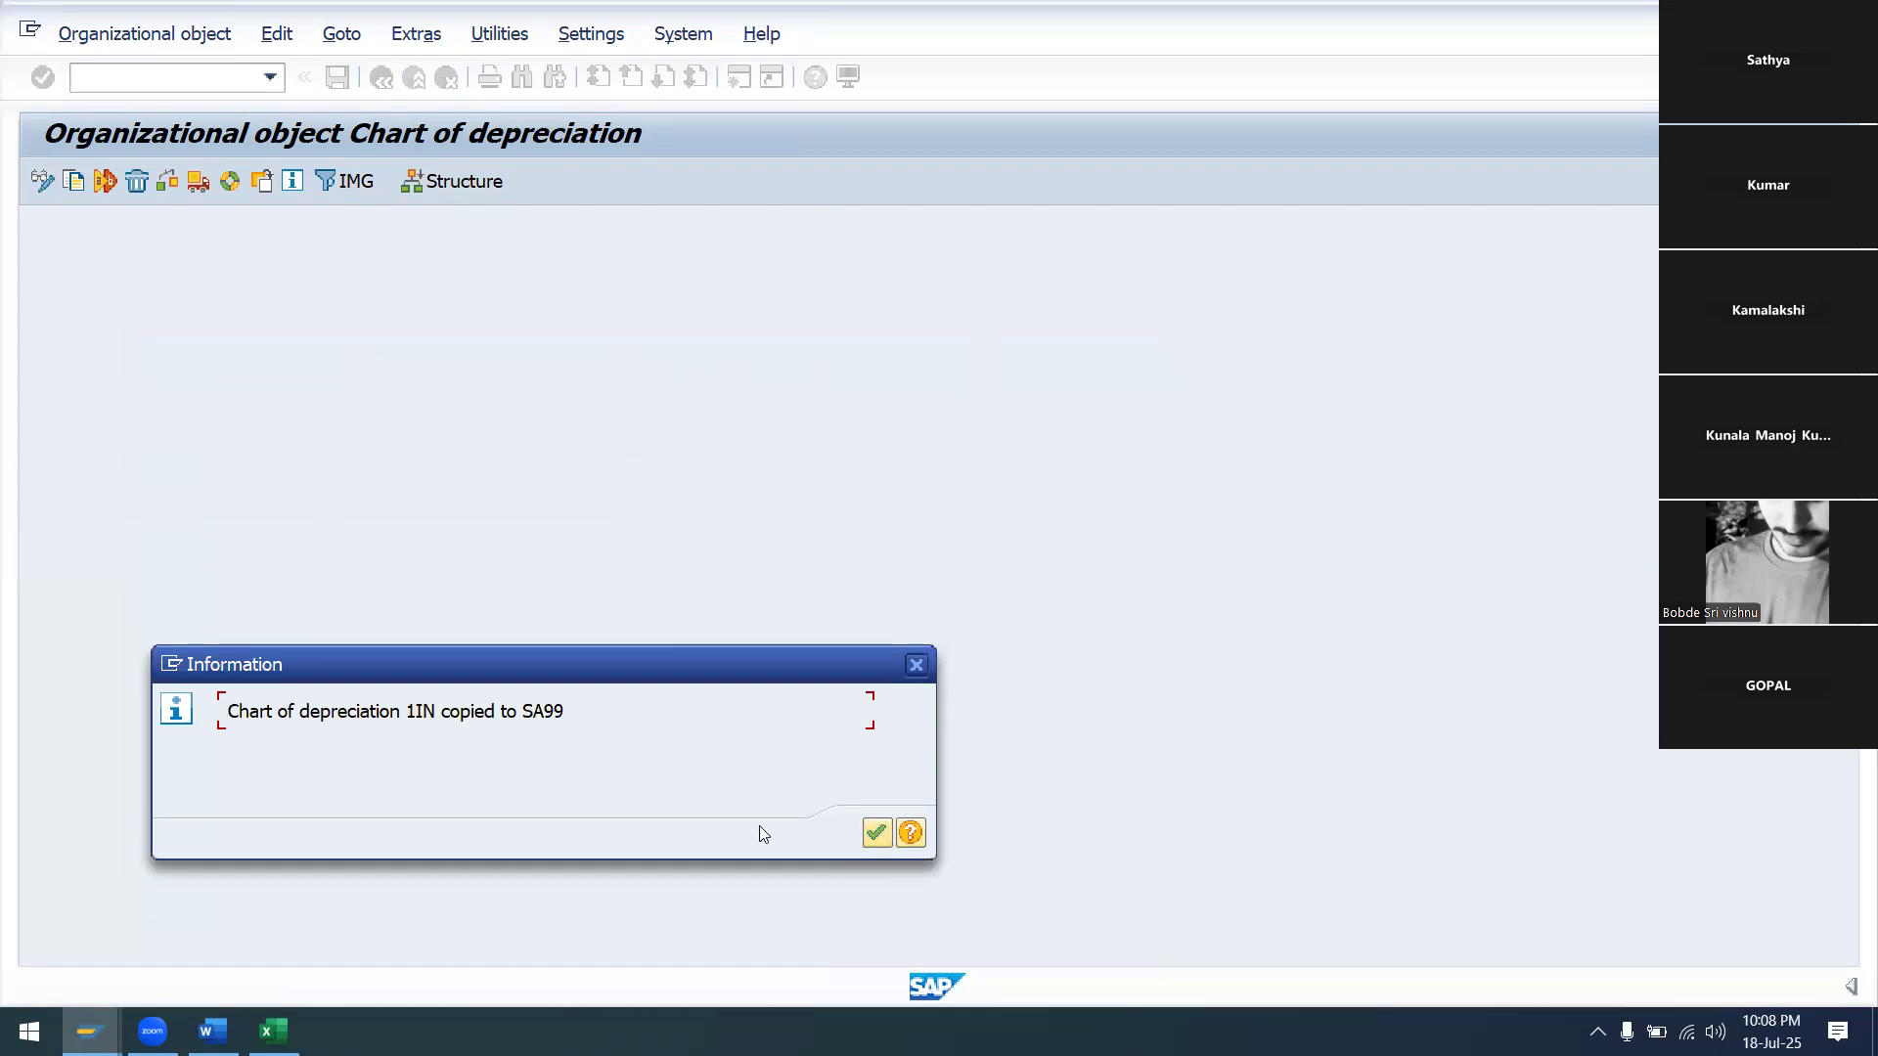
pyautogui.click(876, 834)
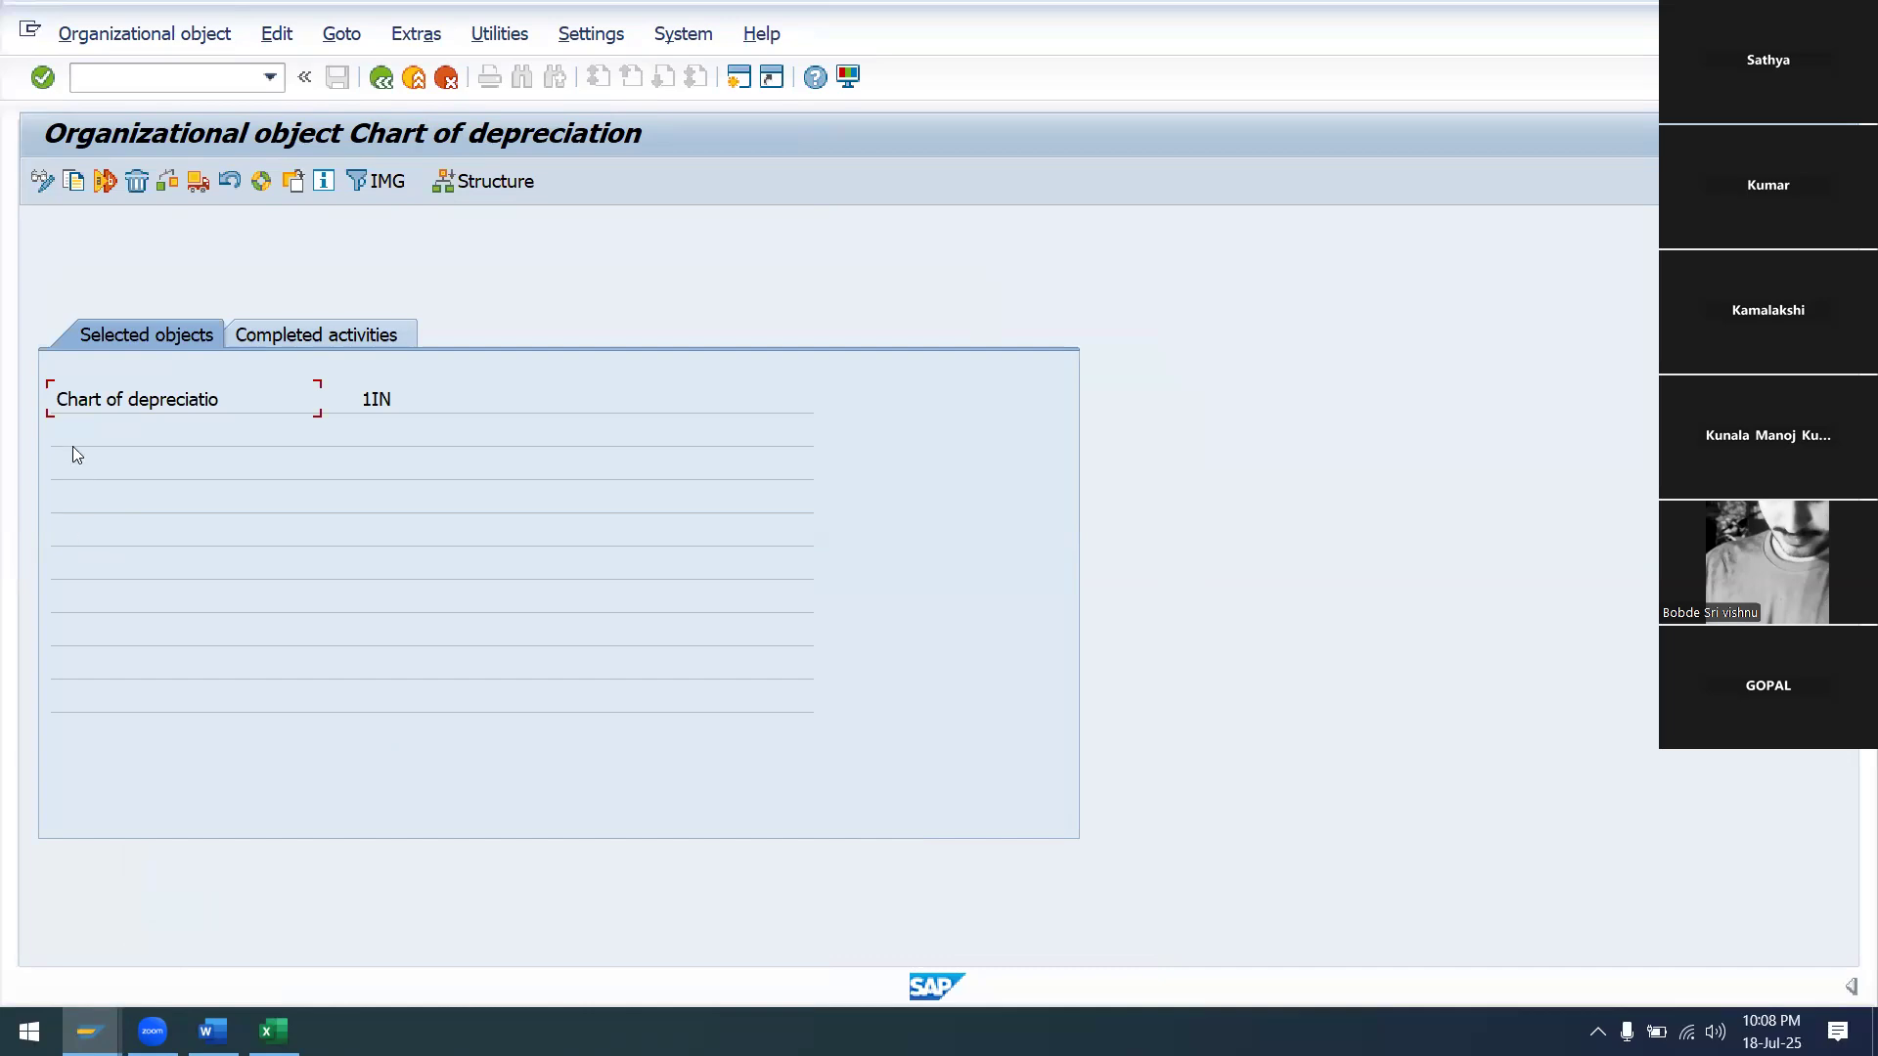
# Open Specify Description of Chart of Depreciation and position the table on SA99
pyautogui.click(387, 83)
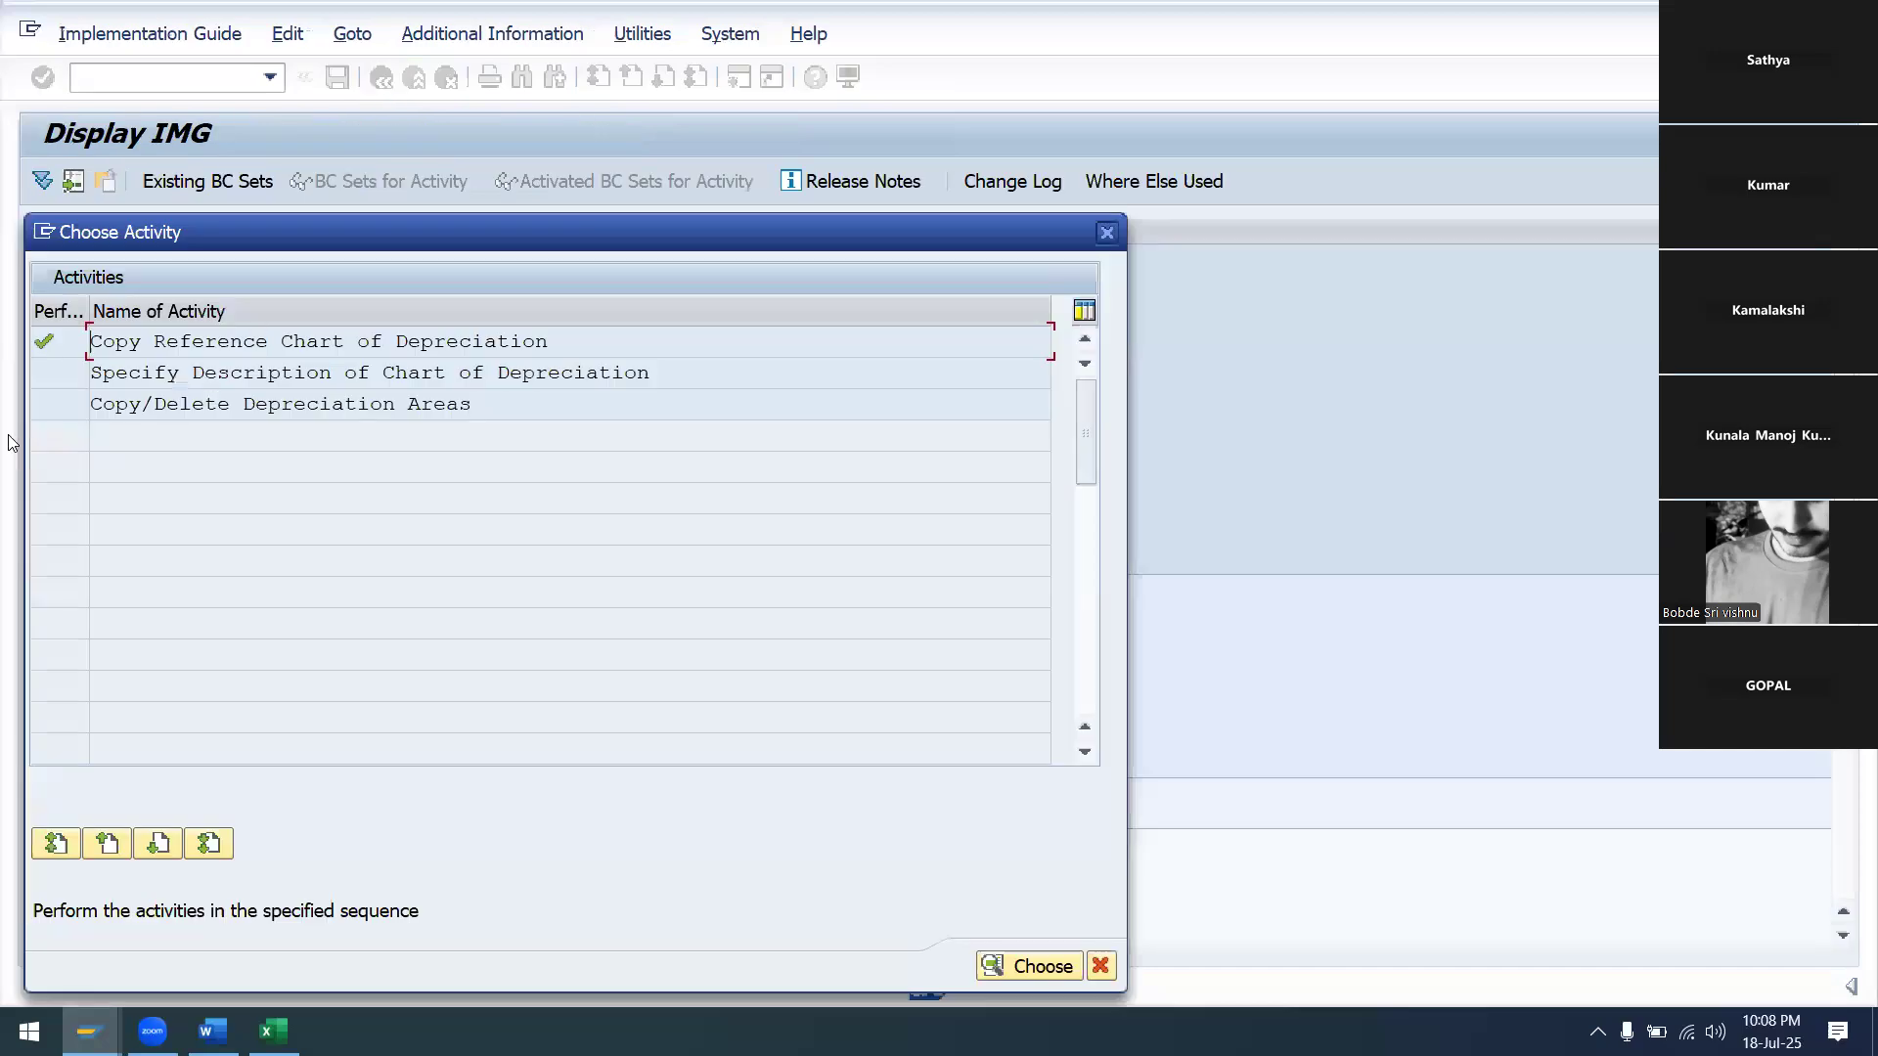
pyautogui.doubleClick(147, 381)
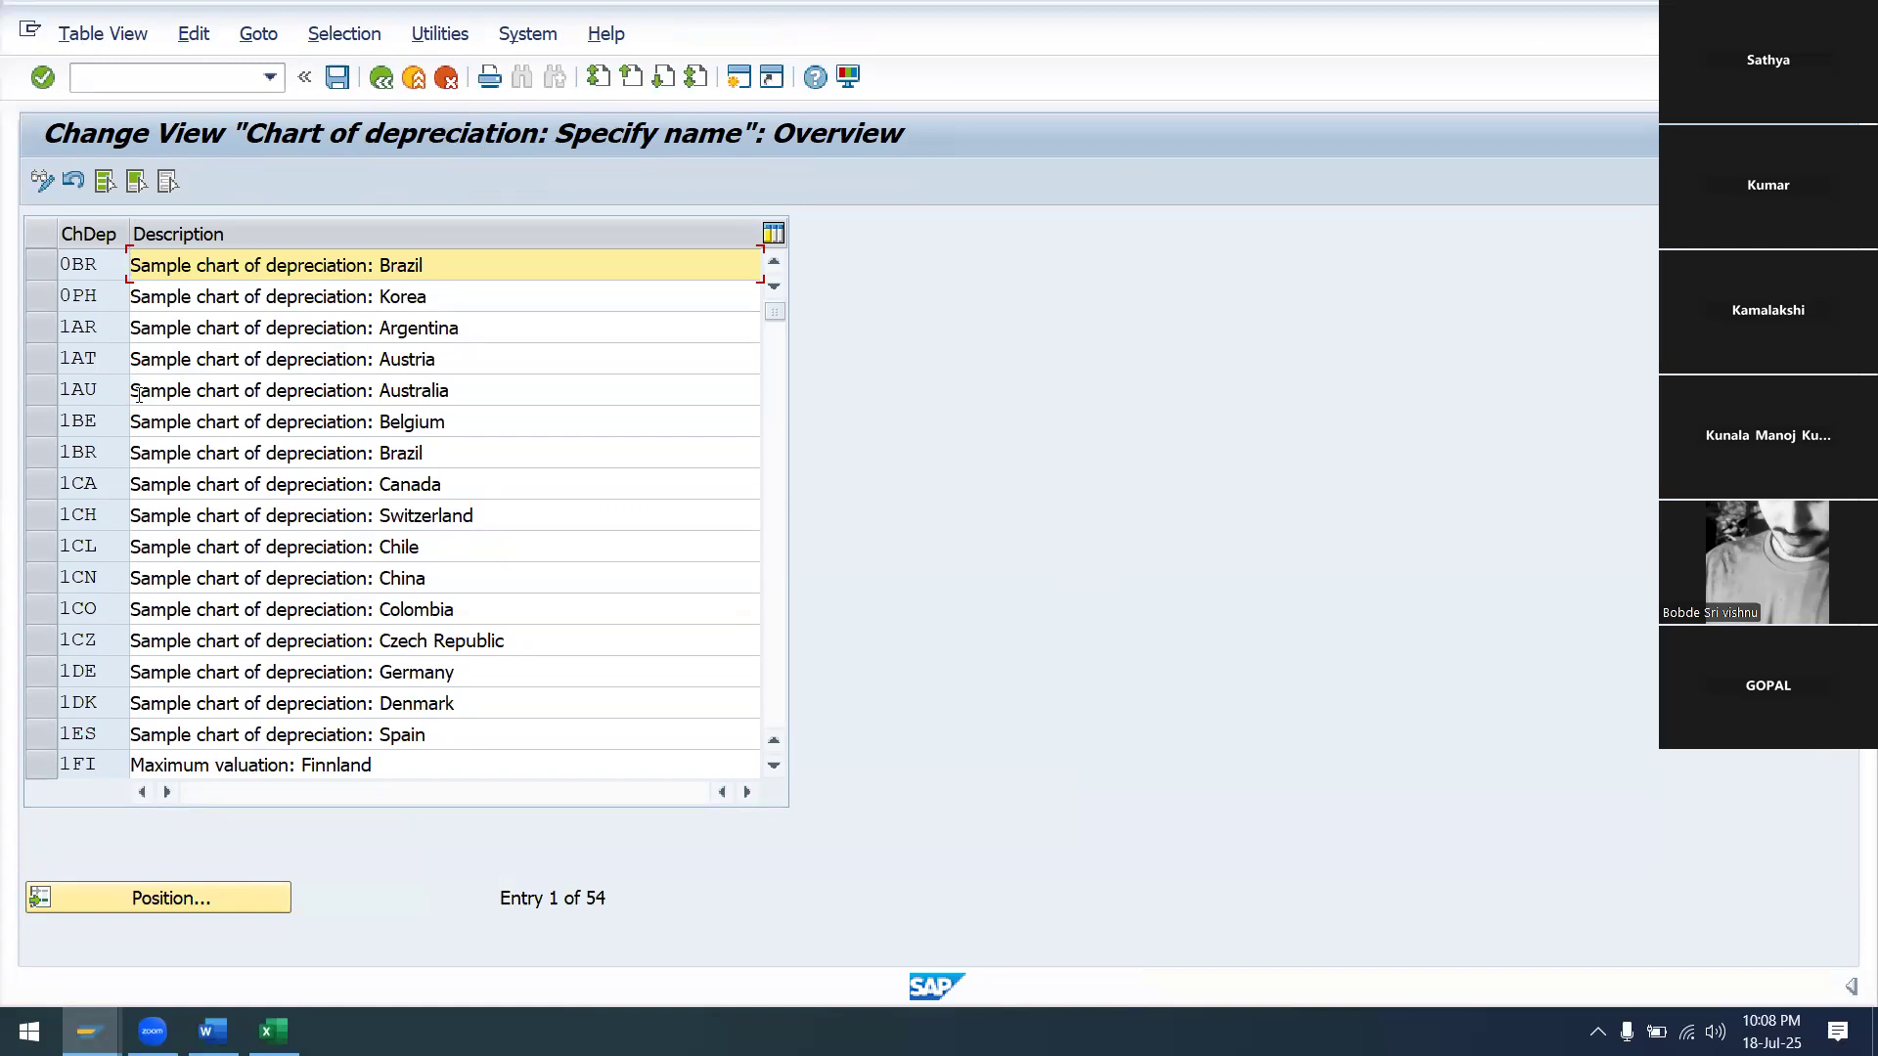
pyautogui.click(149, 900)
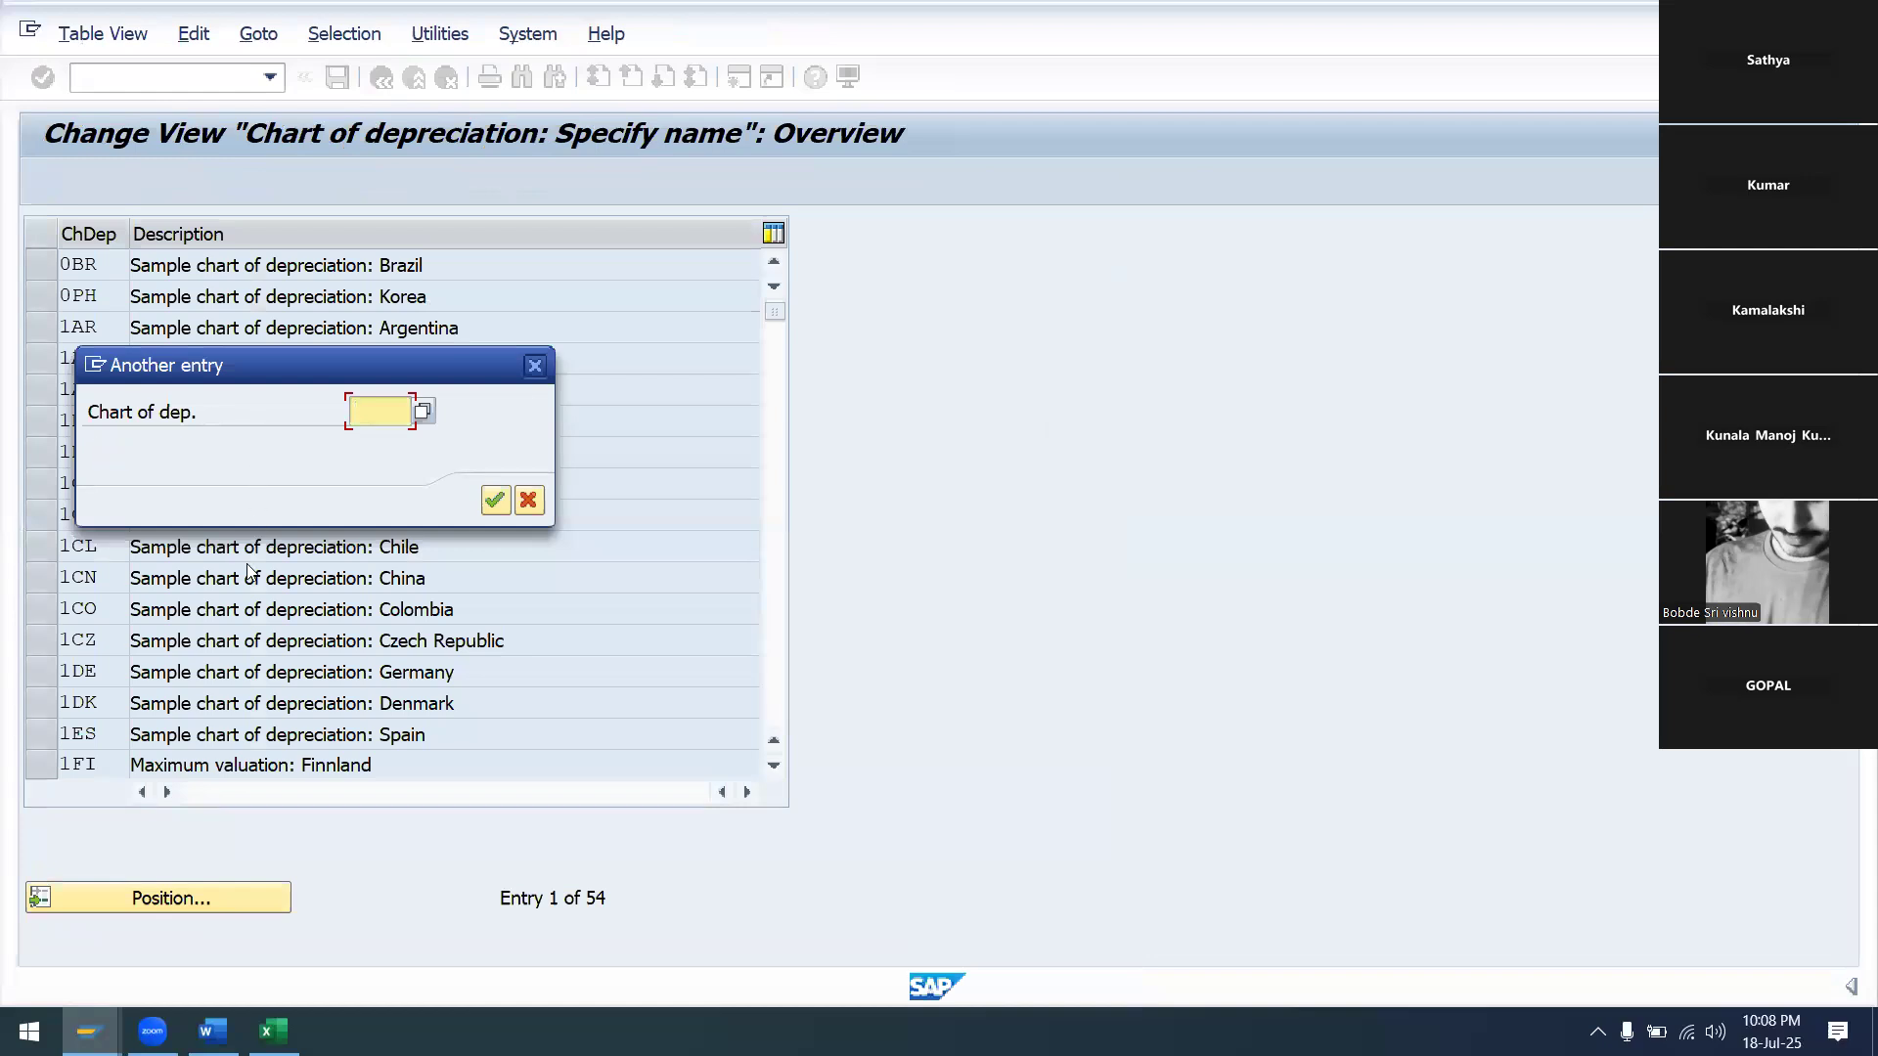
pyautogui.write('SA')
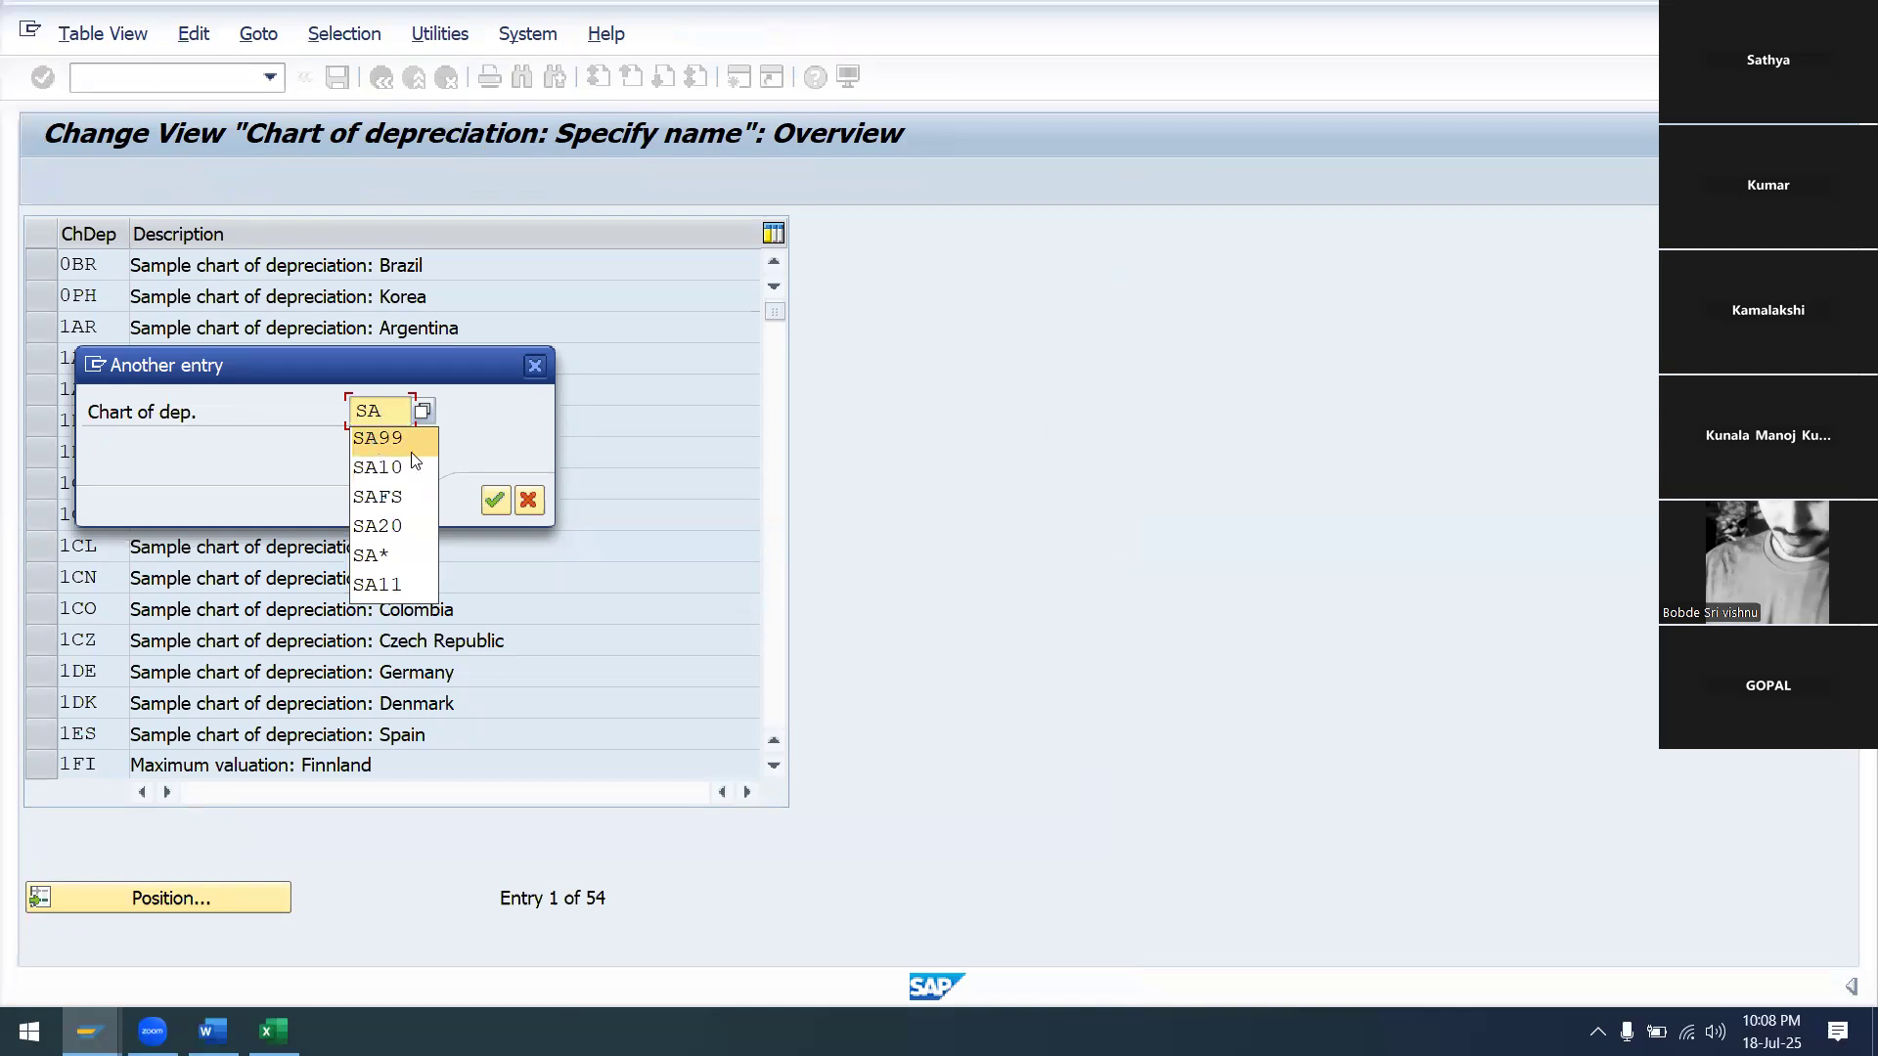
pyautogui.click(376, 438)
pyautogui.click(496, 501)
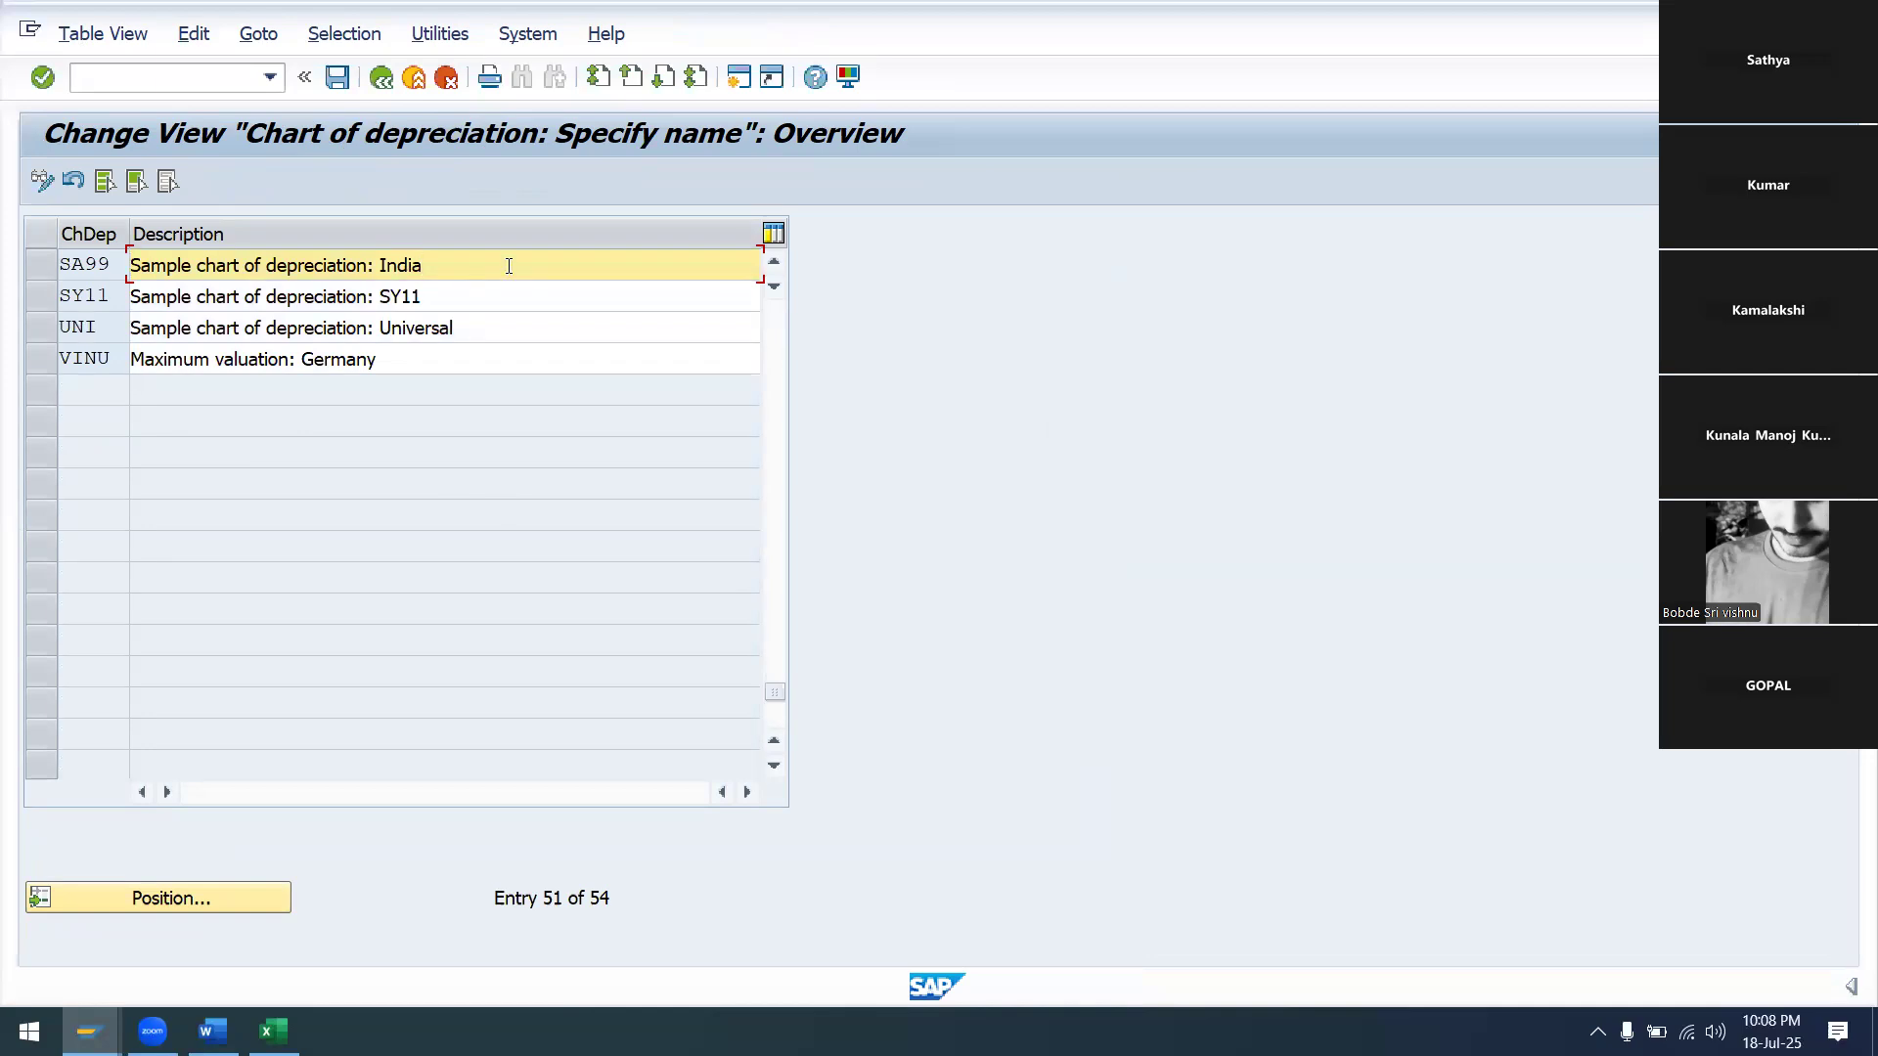
# Change SA99's description to 'Sample chart of depreciation FOR SA99' and save it to the request
pyautogui.press('BackSpace')
pyautogui.press('BackSpace')
pyautogui.press('BackSpace')
pyautogui.press('BackSpace')
pyautogui.press('BackSpace')
pyautogui.press('BackSpace')
pyautogui.press('BackSpace')
pyautogui.write('FOR SA99')
pyautogui.click(337, 78)
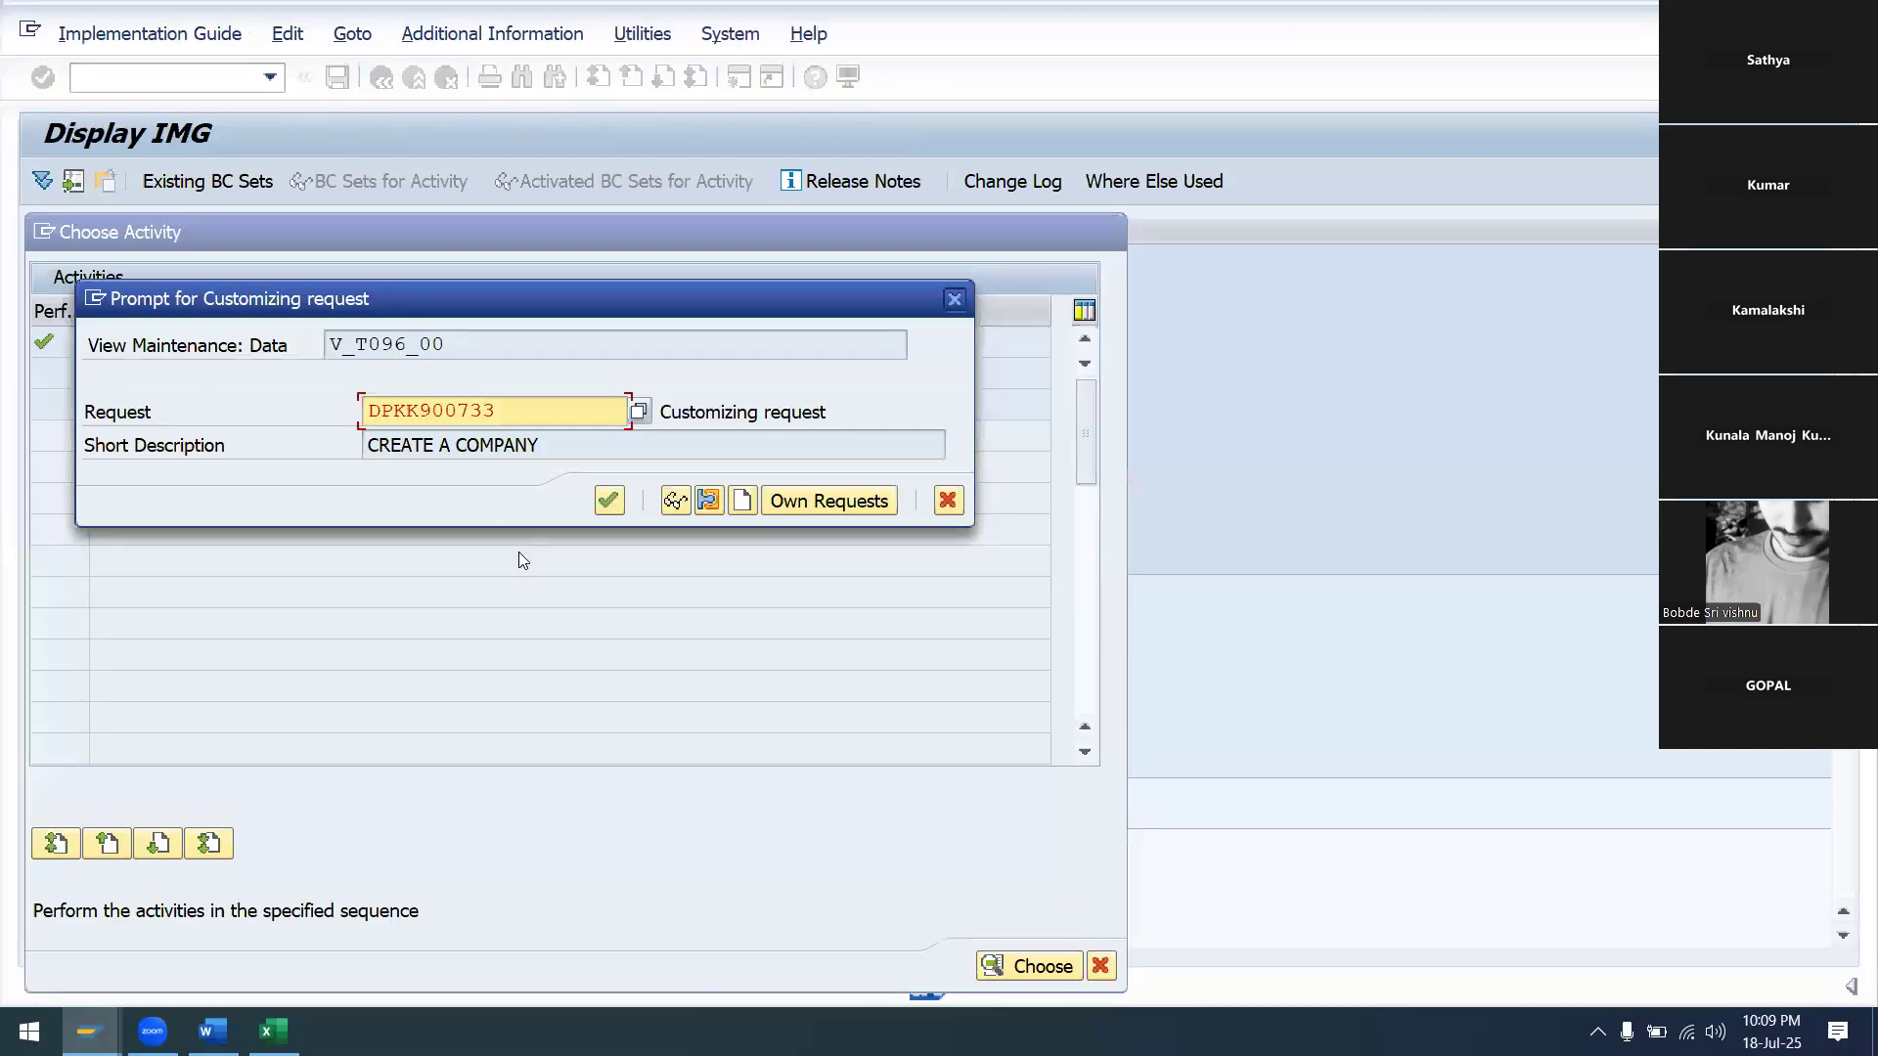
pyautogui.click(609, 501)
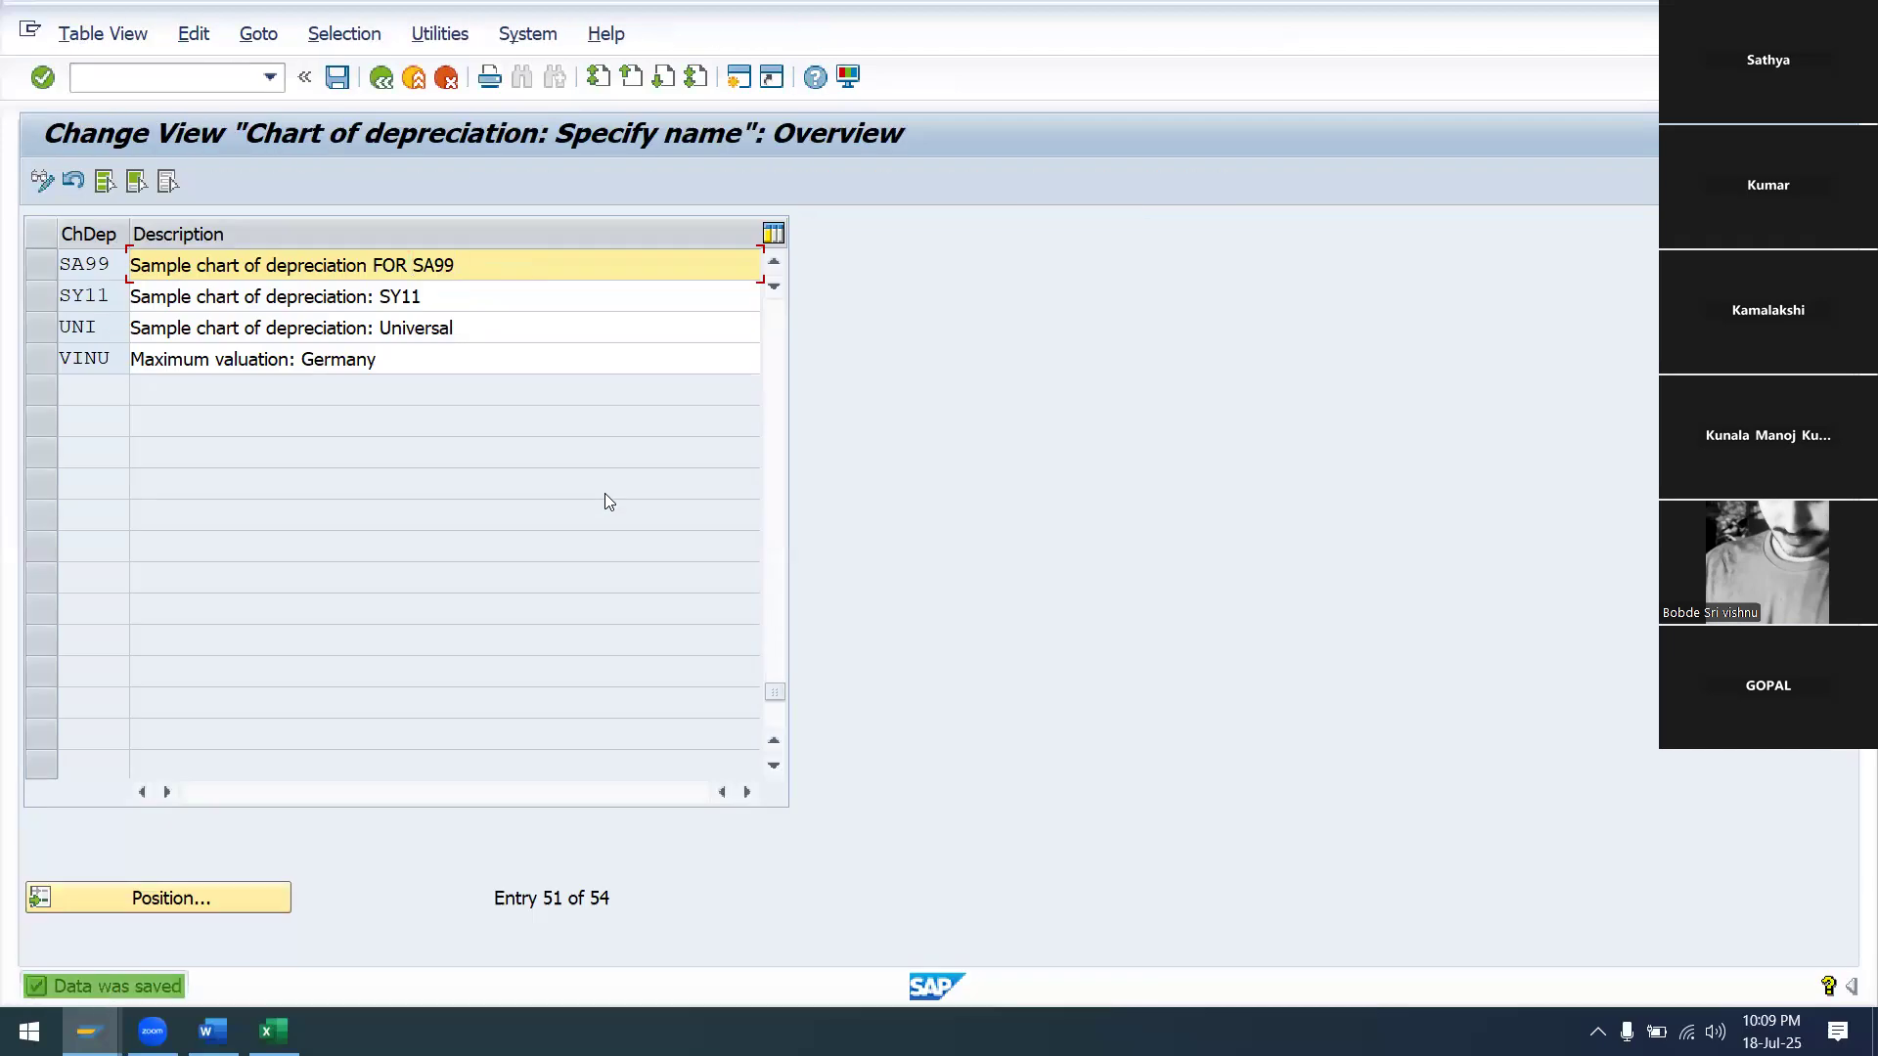
pyautogui.click(382, 79)
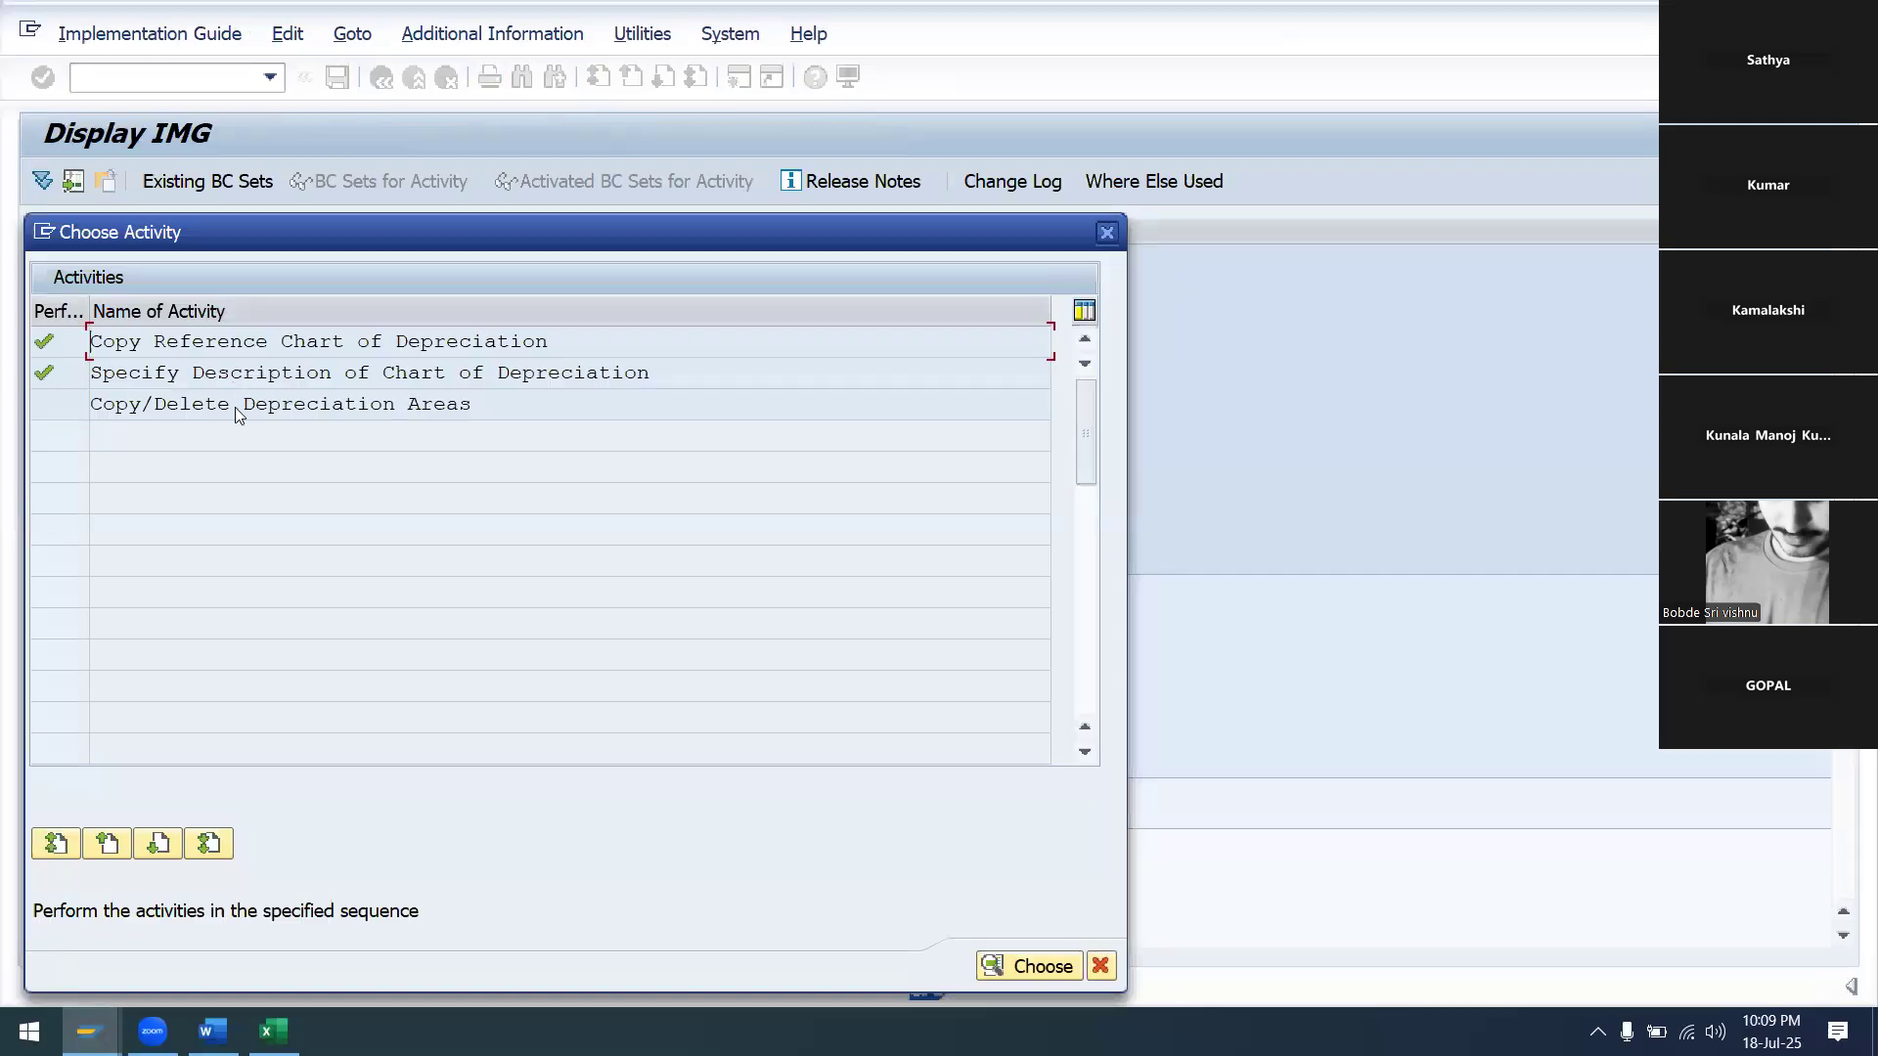
# Open the depreciation areas of chart SA99 and select areas 20, 30, 31, 32, 41 and 51
pyautogui.doubleClick(253, 410)
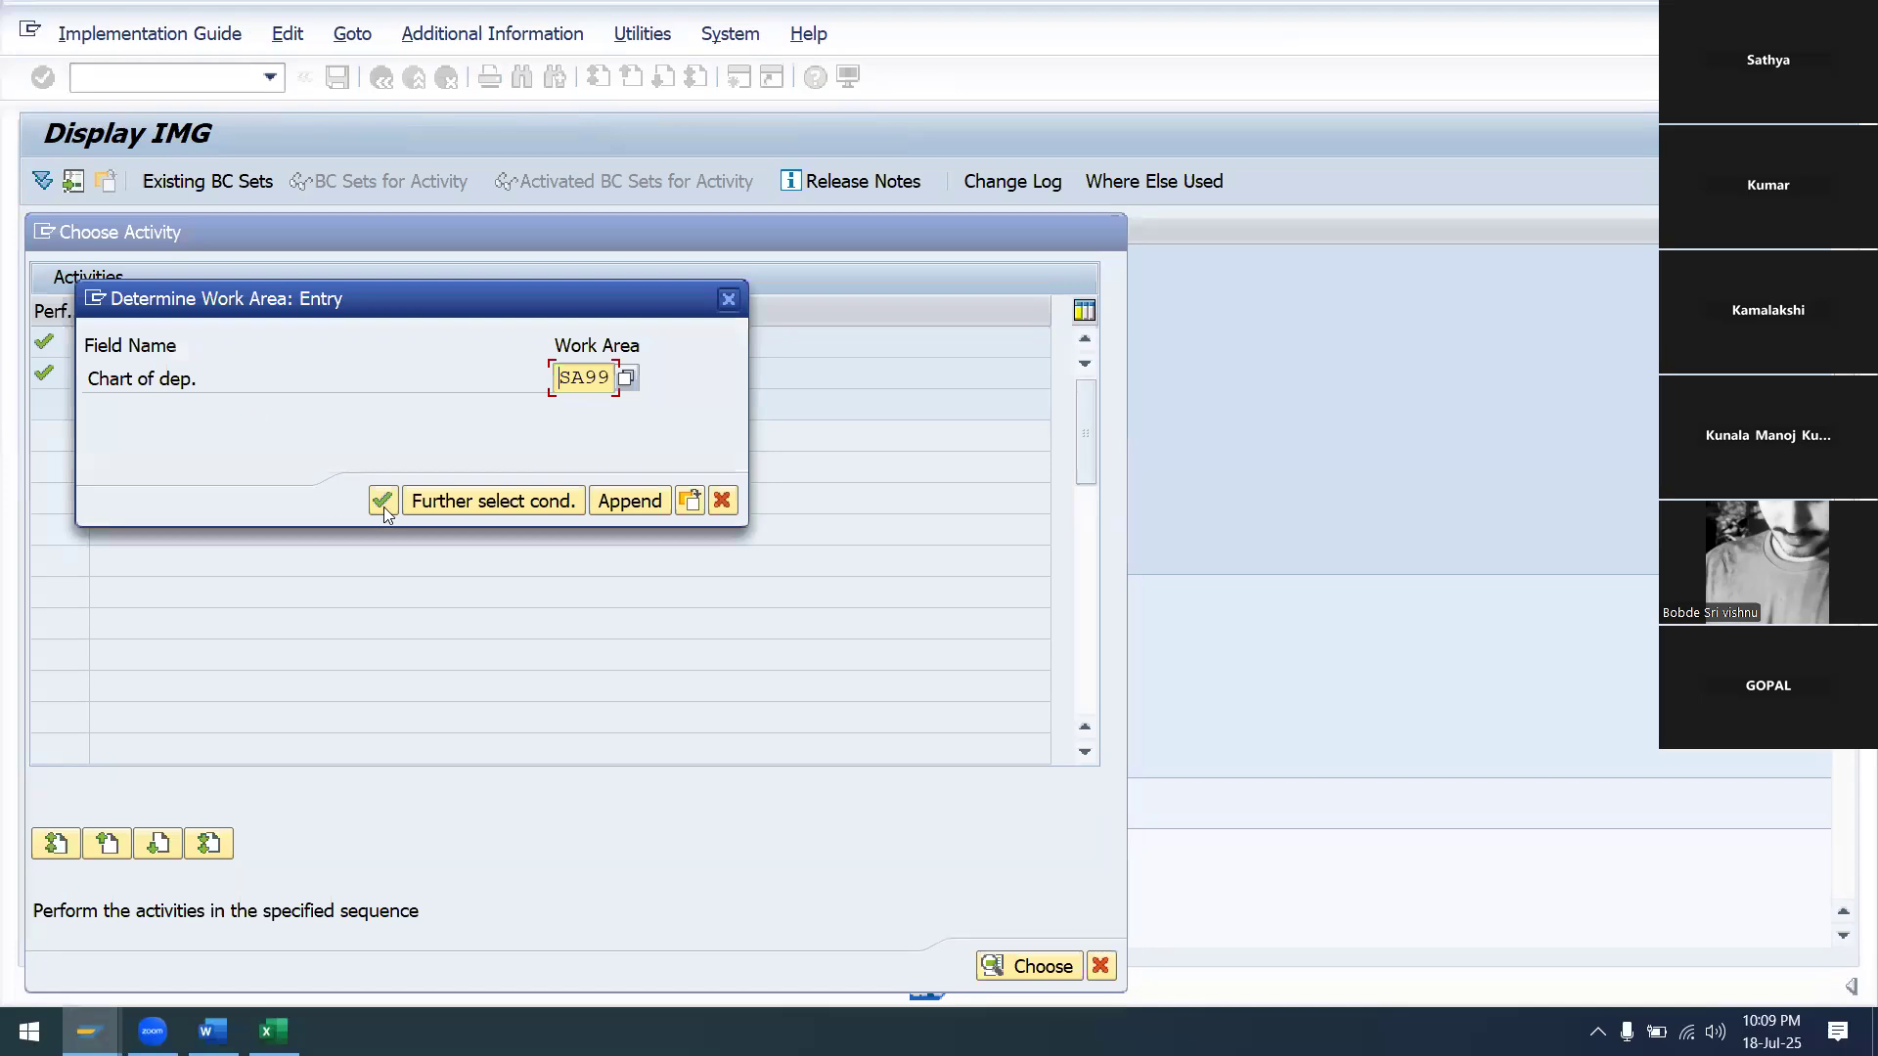
pyautogui.click(382, 502)
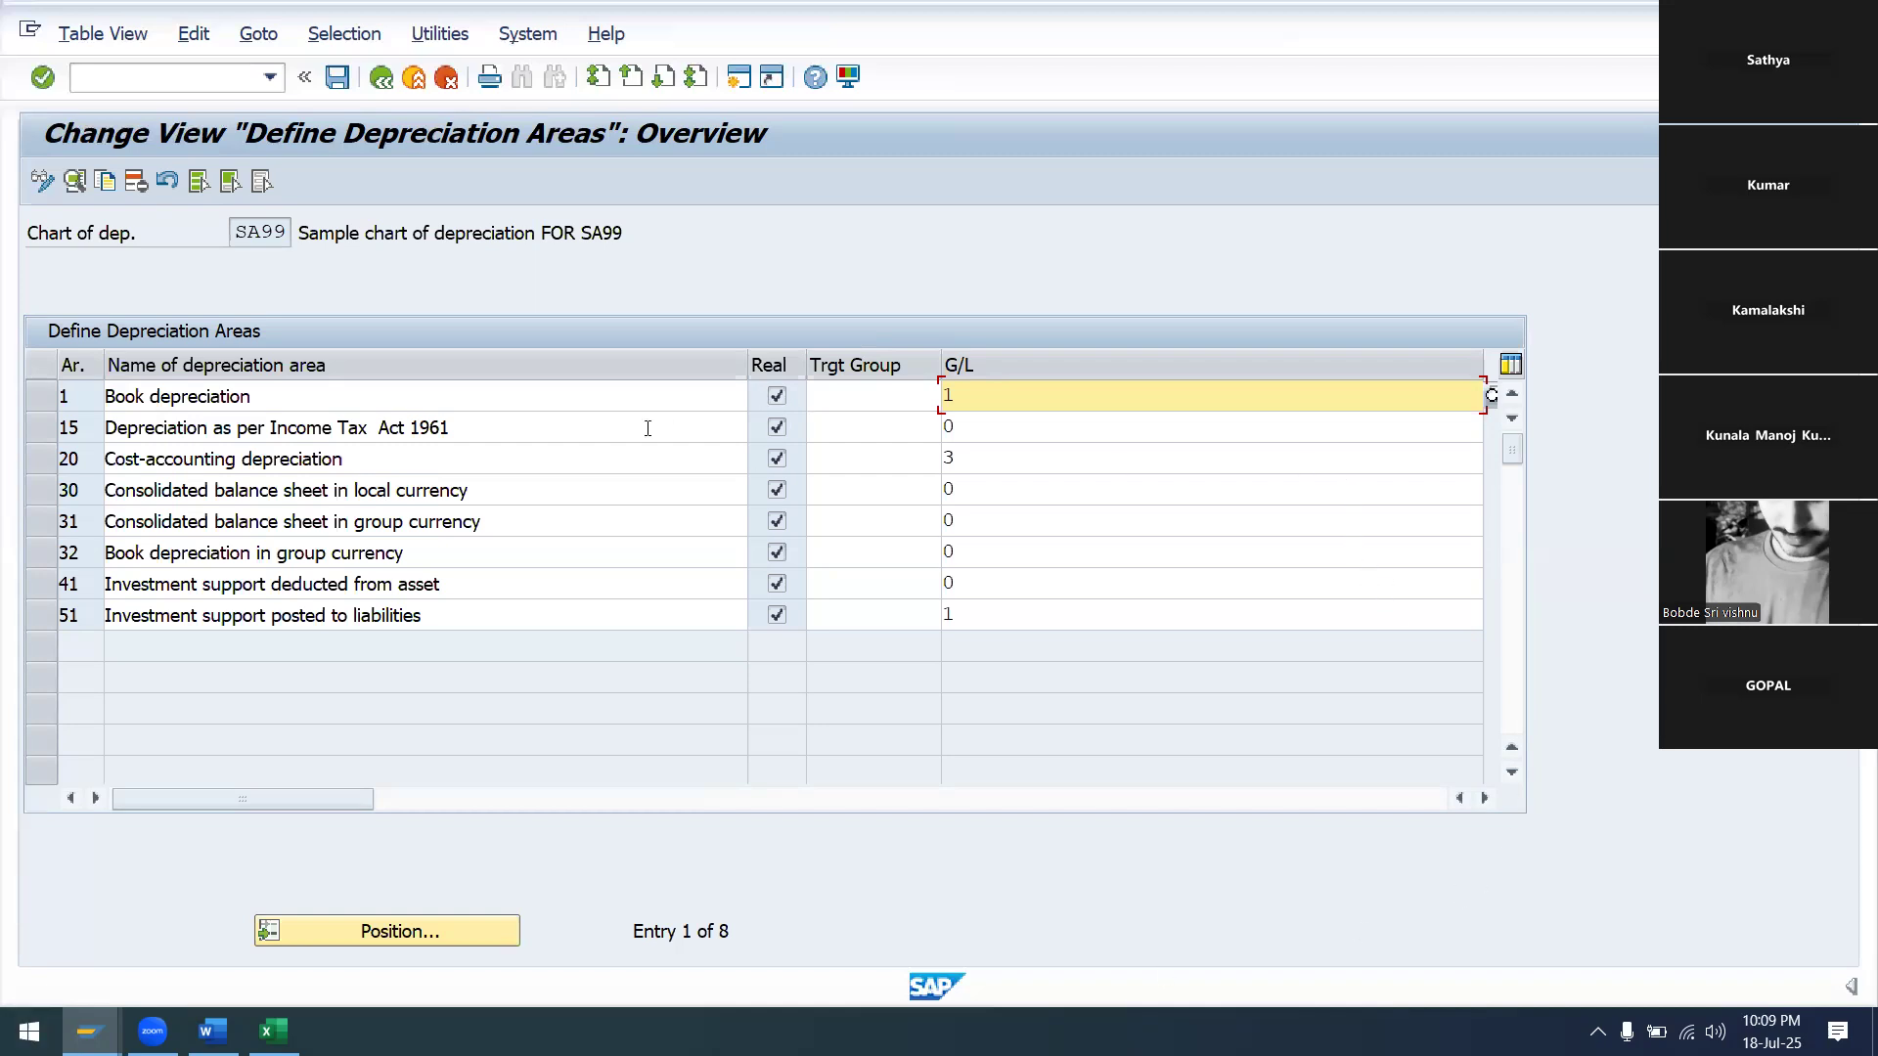
pyautogui.click(779, 395)
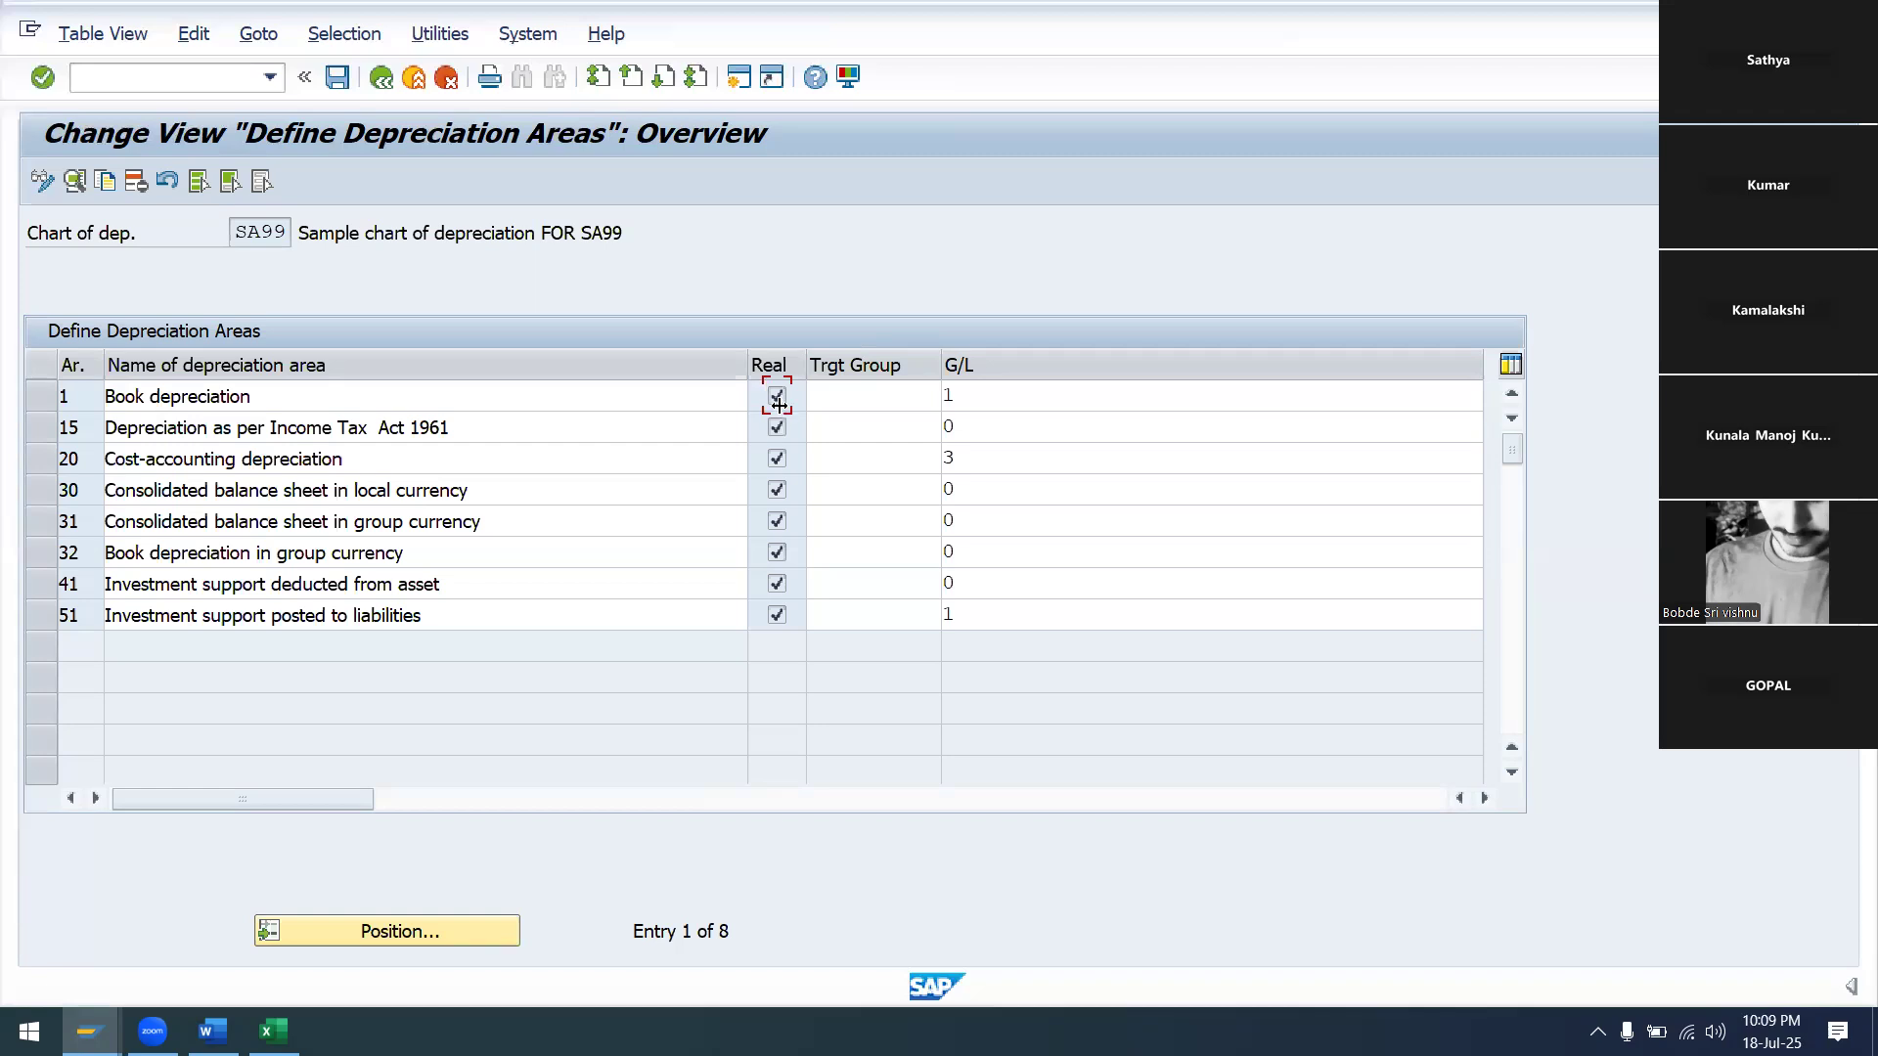
pyautogui.click(41, 396)
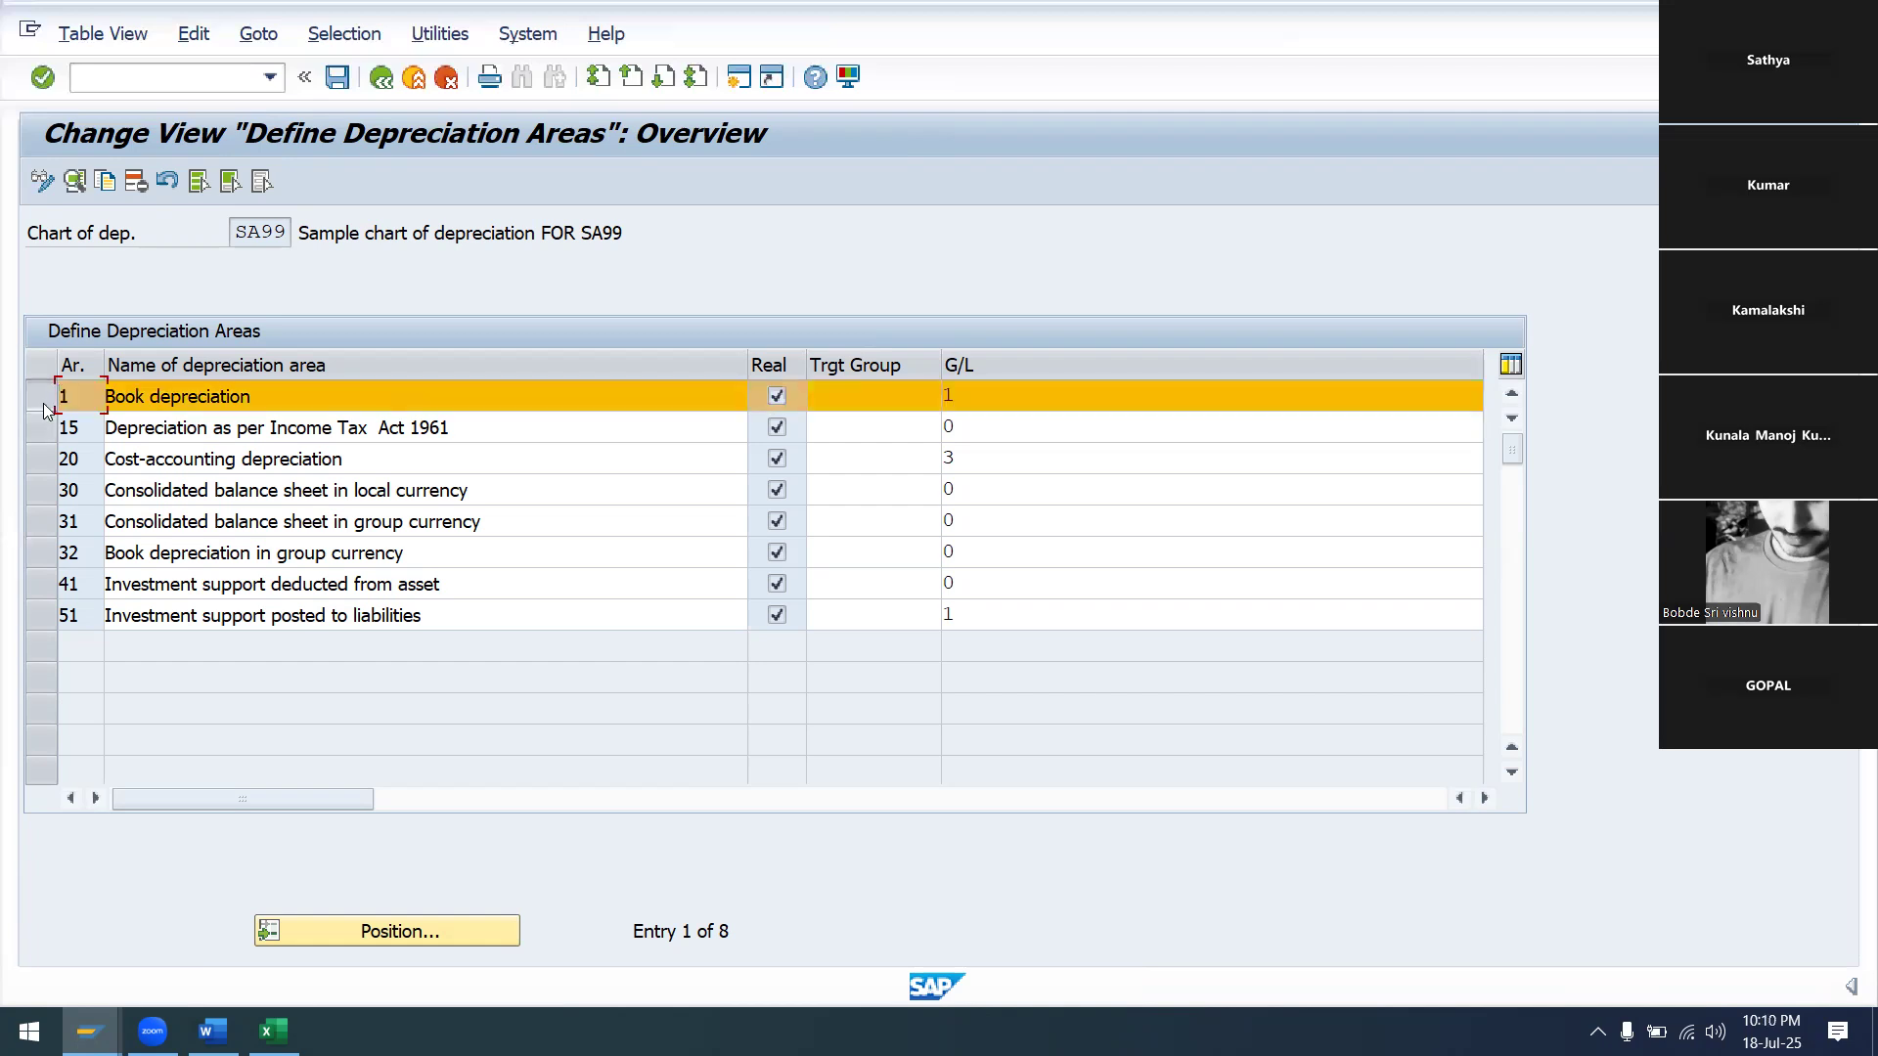
pyautogui.click(42, 433)
pyautogui.click(45, 460)
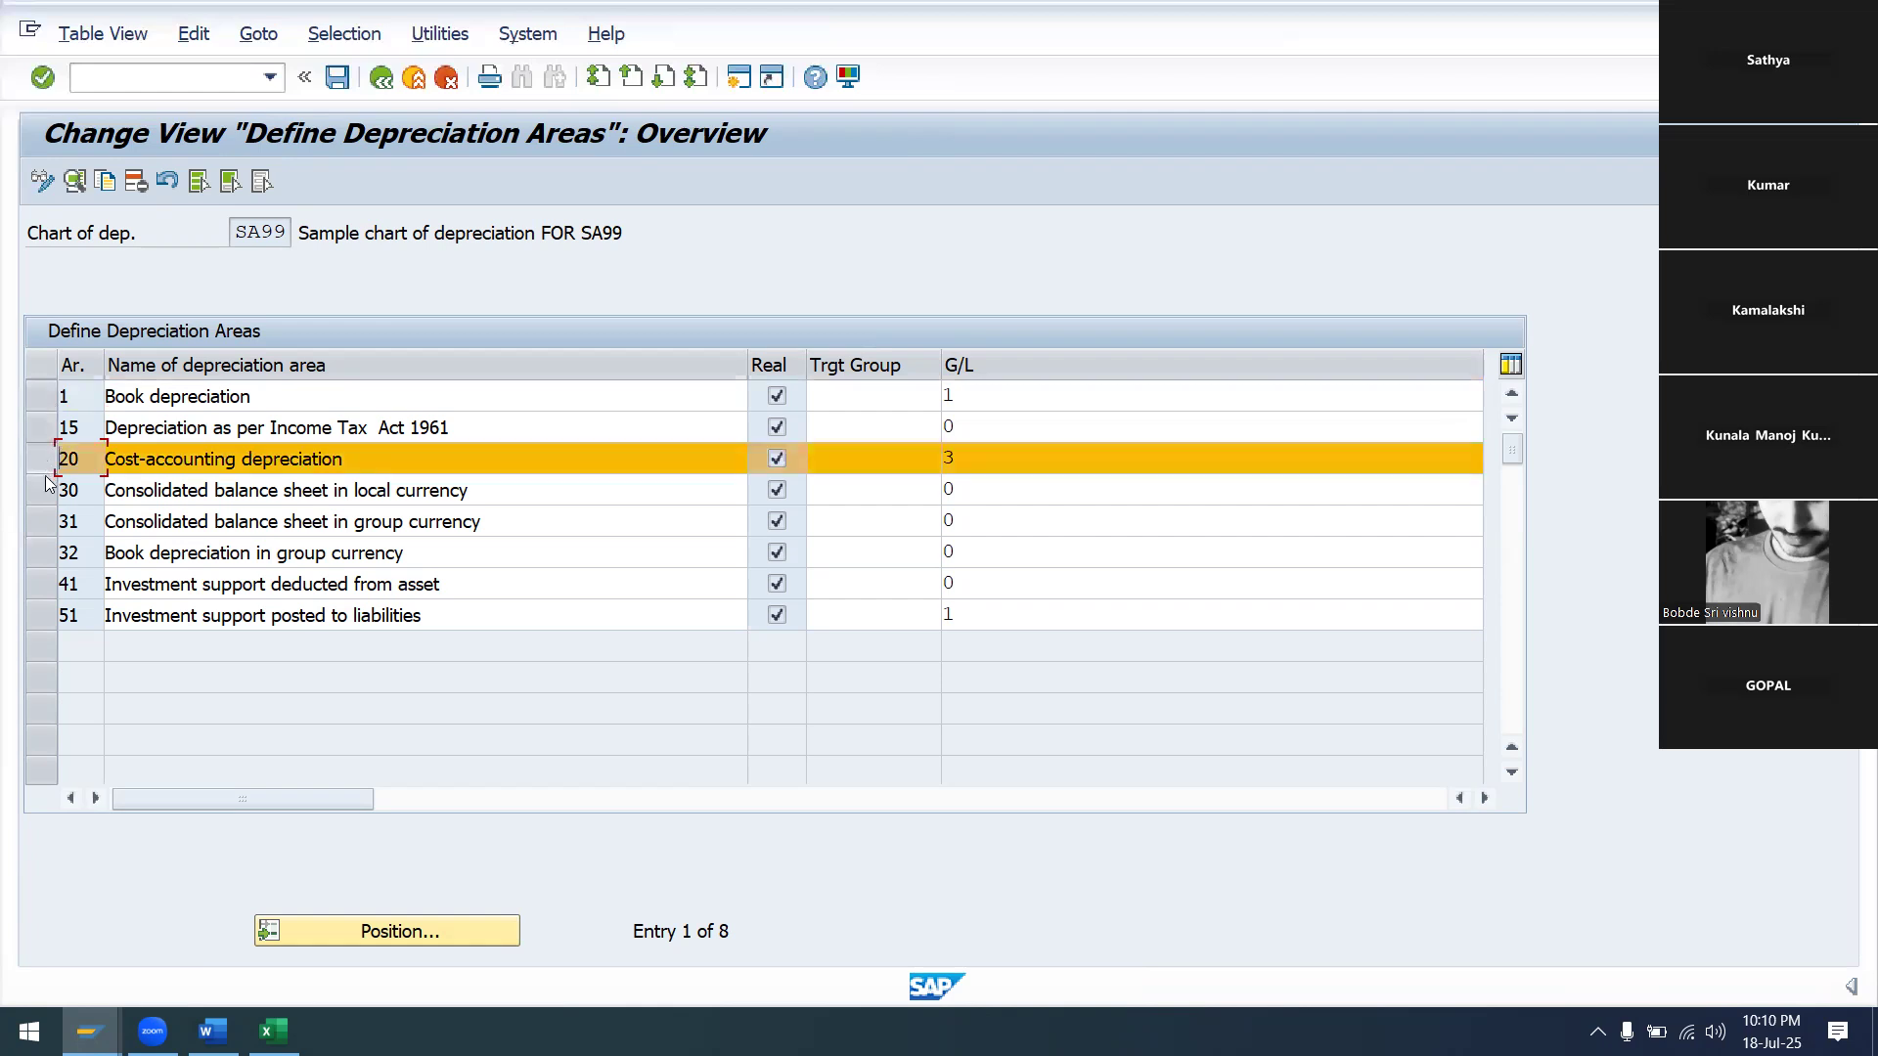
pyautogui.keyDown('shift'); pyautogui.click(45, 489); pyautogui.keyUp('shift')
pyautogui.keyDown('shift'); pyautogui.click(45, 520); pyautogui.keyUp('shift')
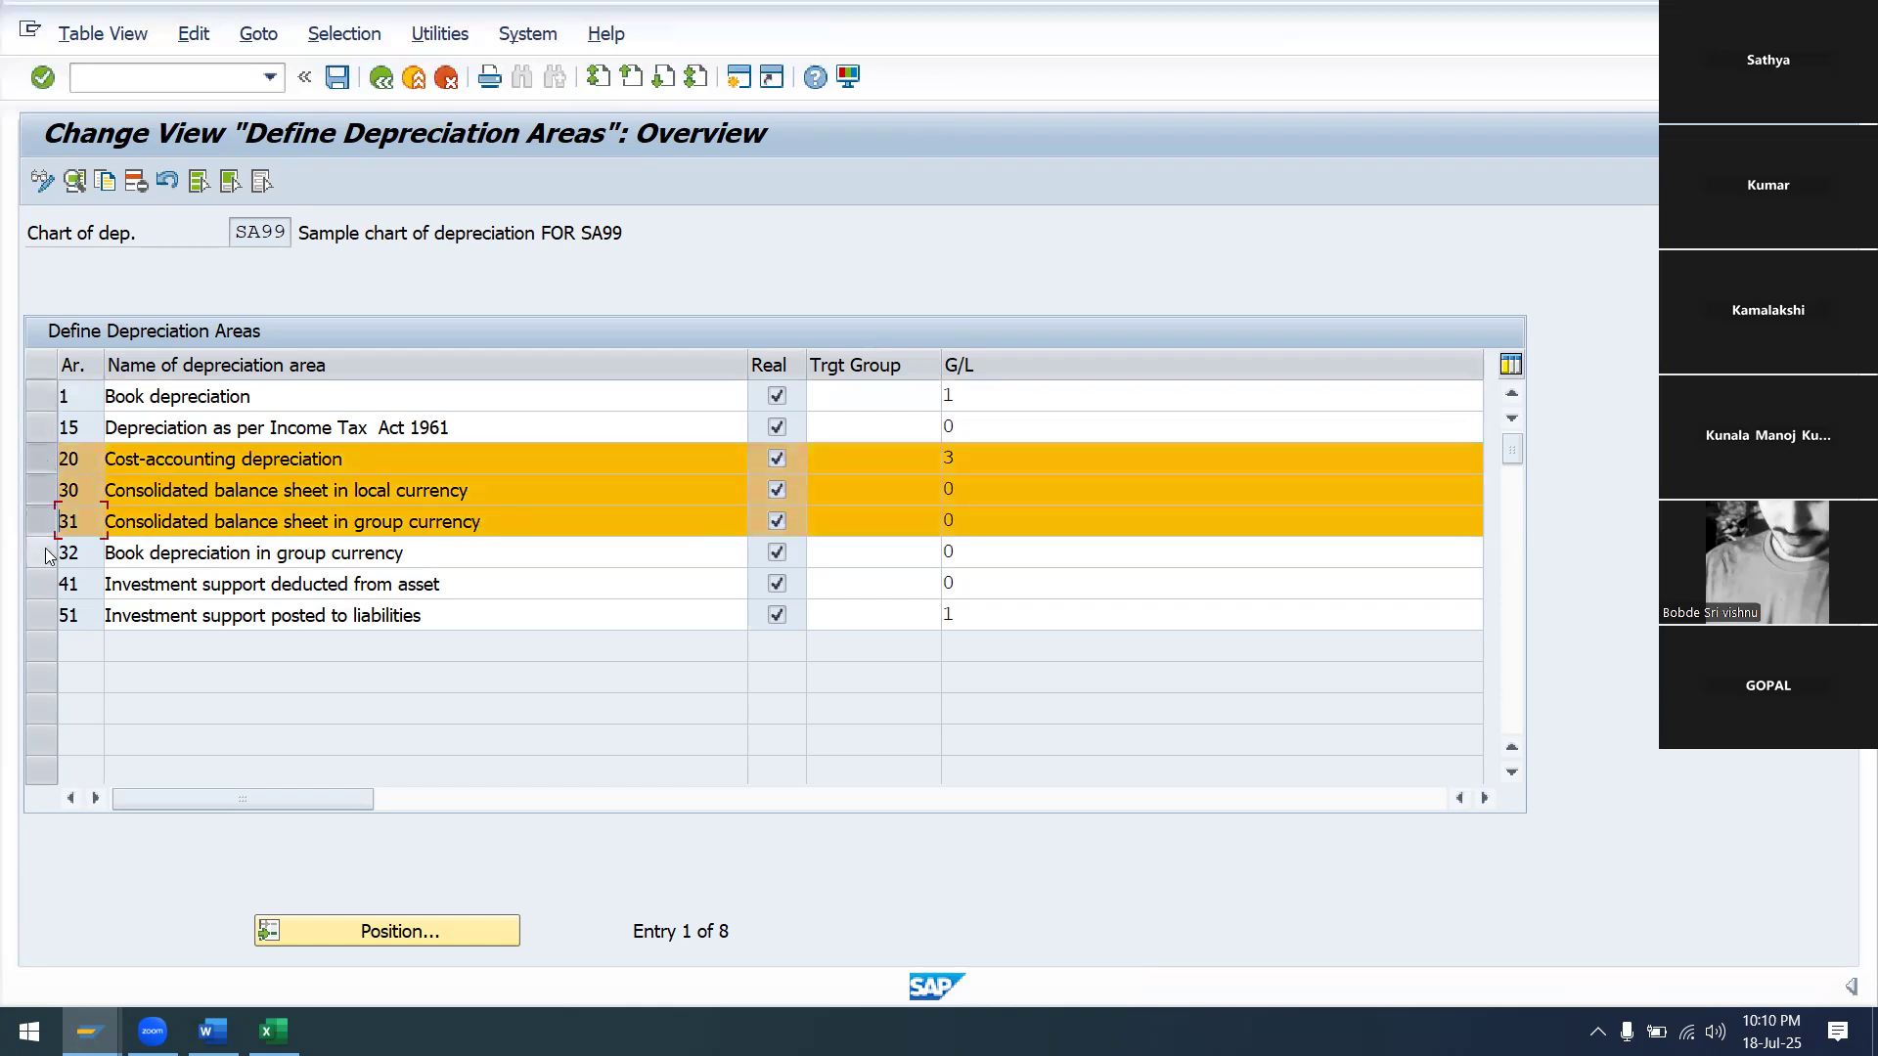
pyautogui.keyDown('shift'); pyautogui.click(45, 553); pyautogui.keyUp('shift')
pyautogui.keyDown('shift'); pyautogui.click(44, 590); pyautogui.keyUp('shift')
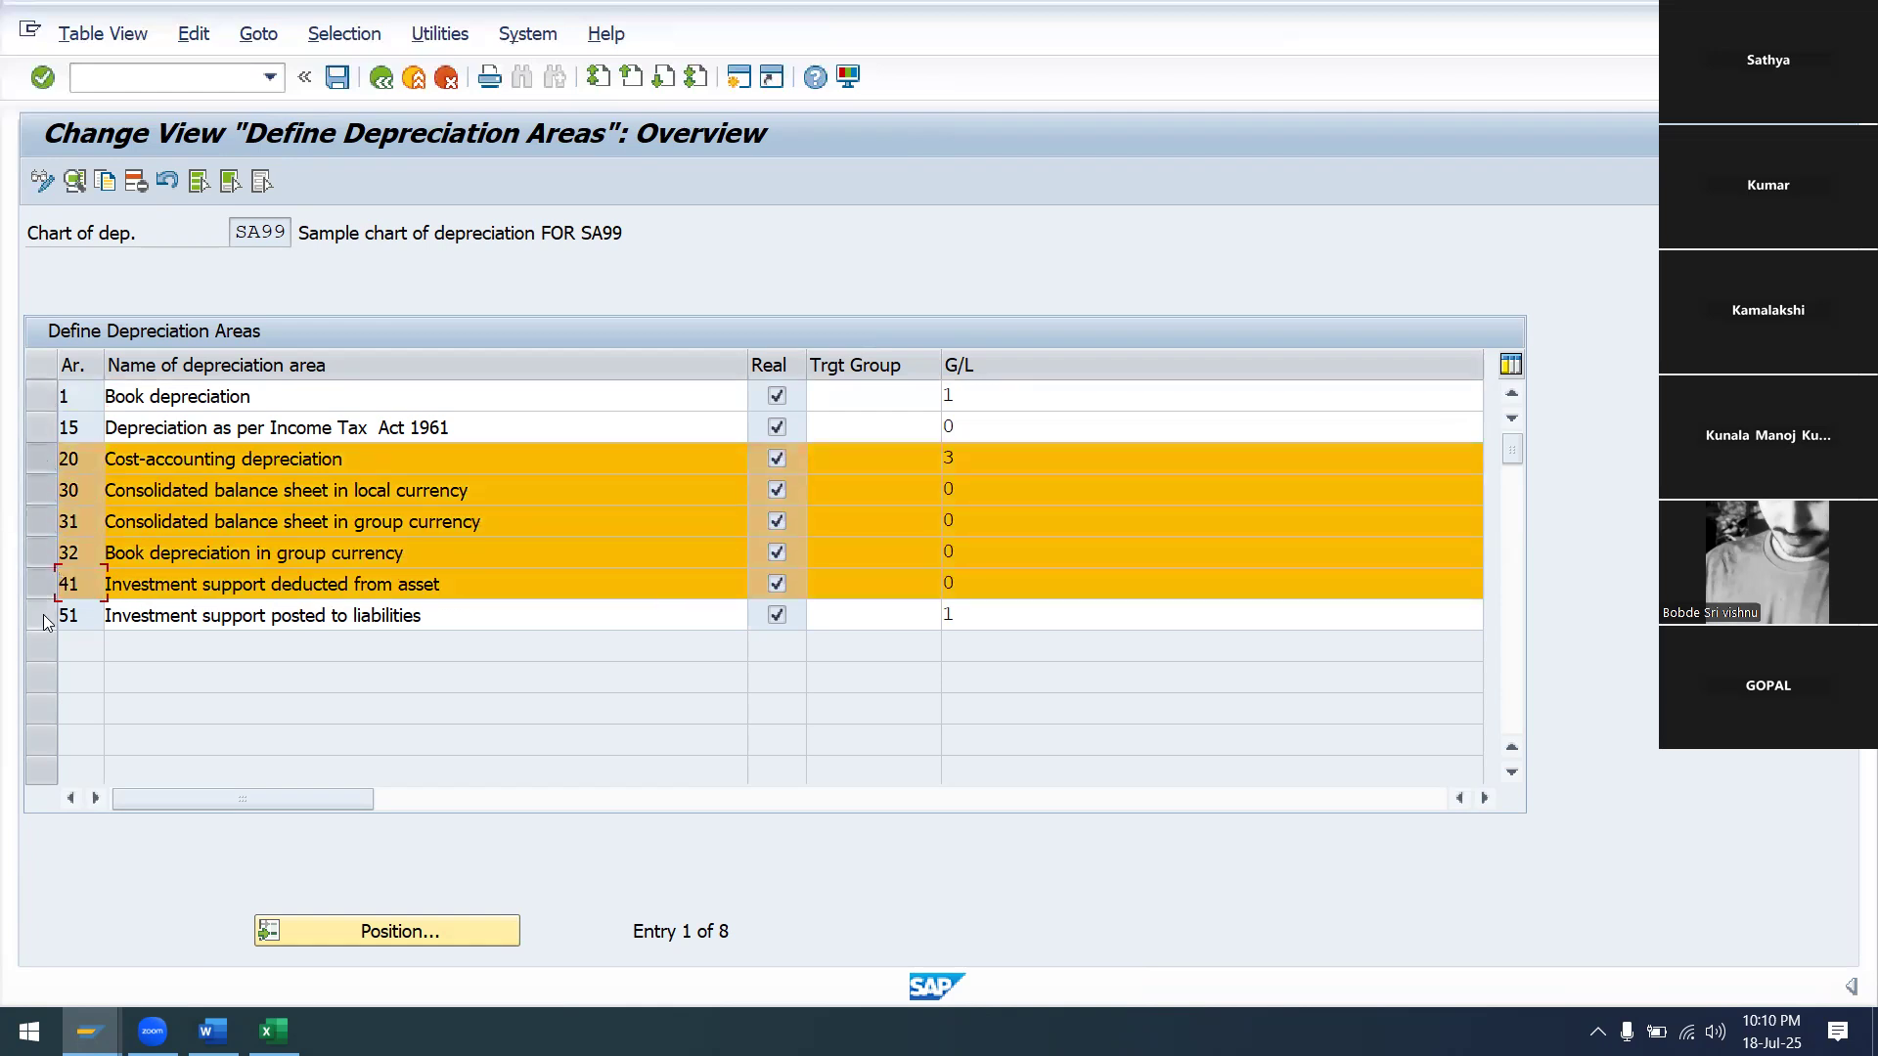
pyautogui.keyDown('shift'); pyautogui.click(45, 618); pyautogui.keyUp('shift')
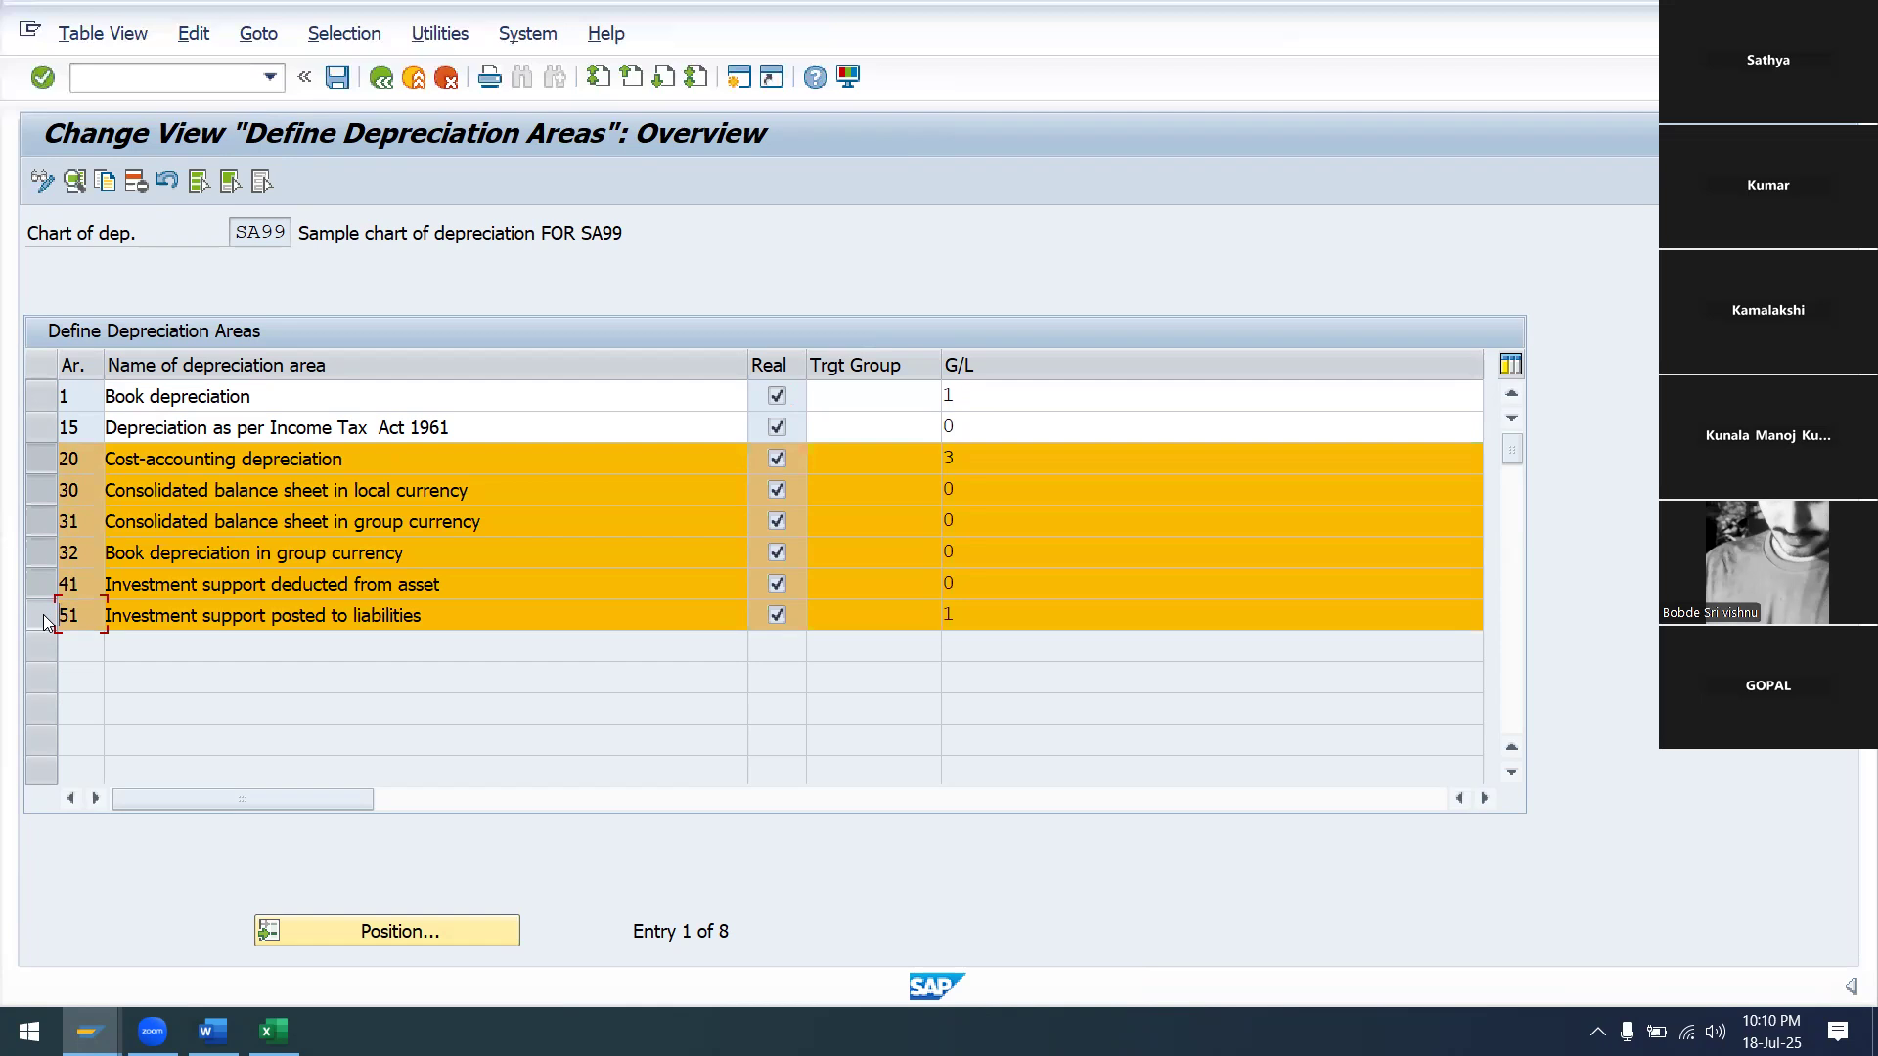
# Delete the six selected areas, save under the customizing request, and return to the activities
pyautogui.click(135, 184)
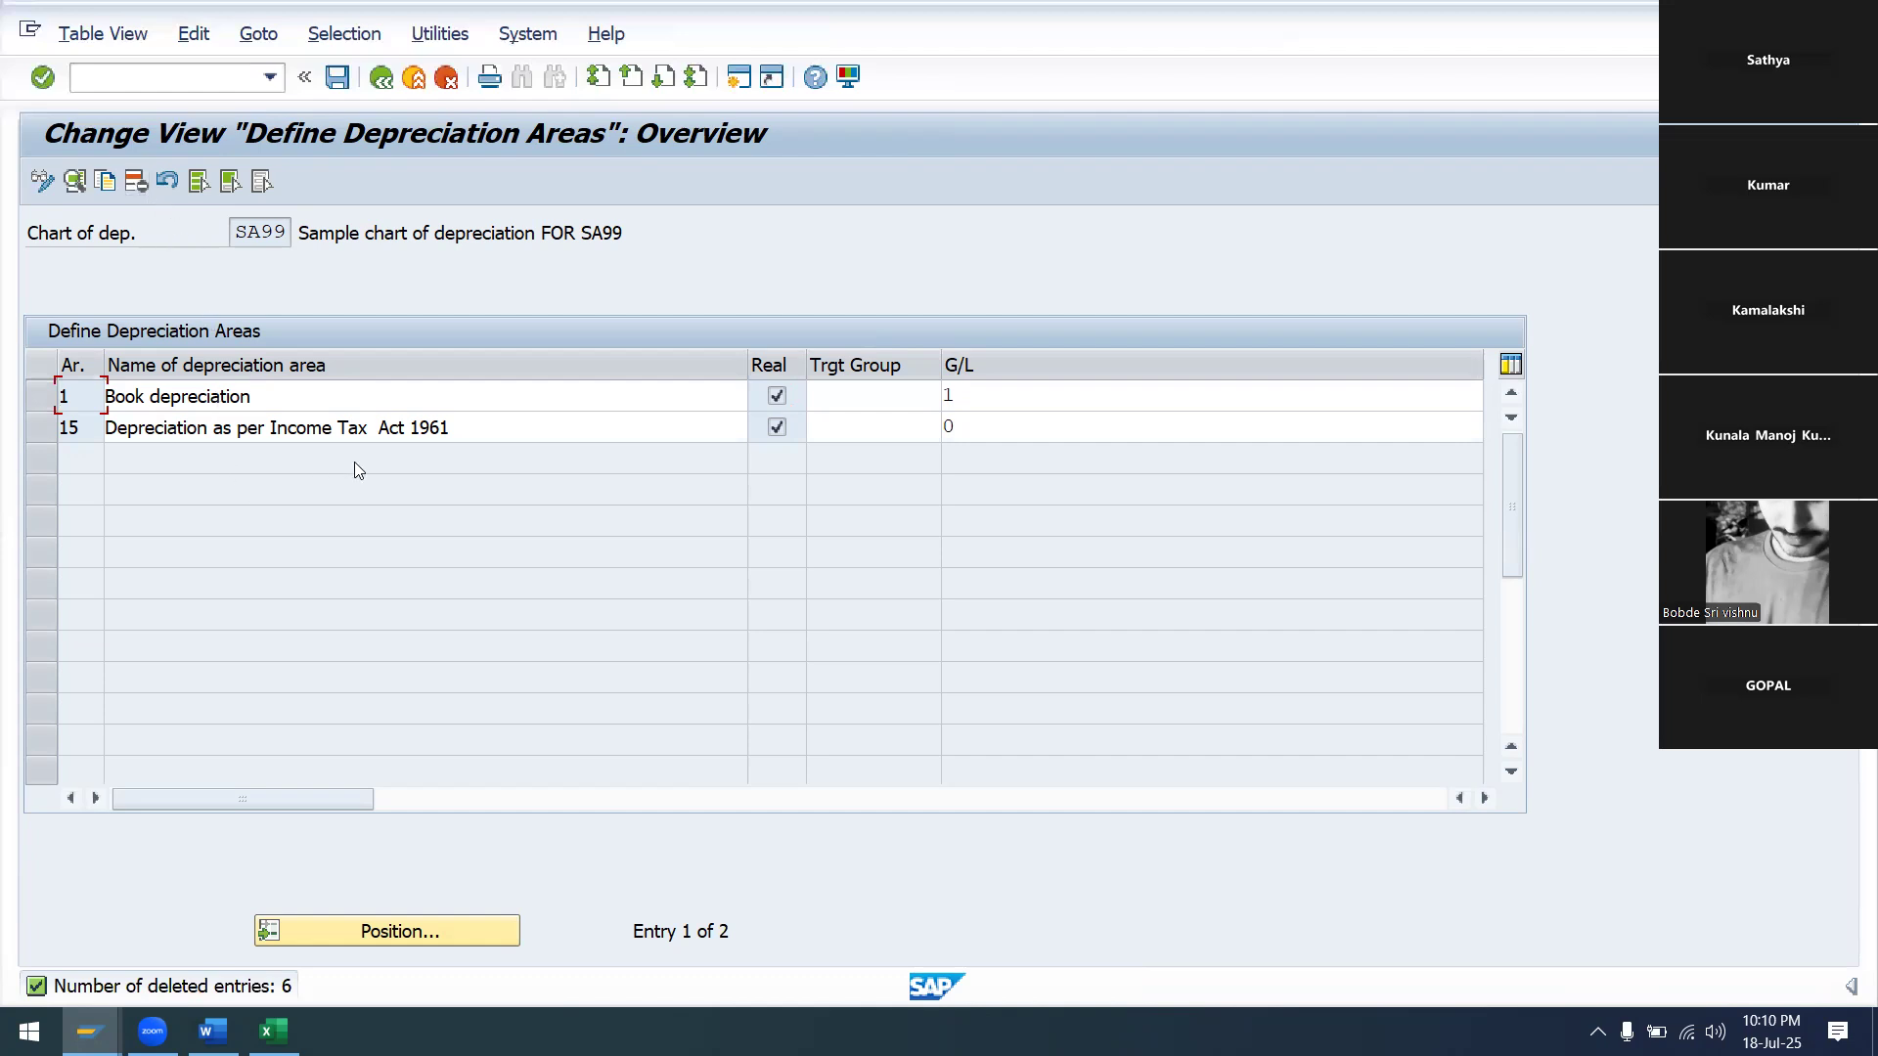
pyautogui.click(338, 80)
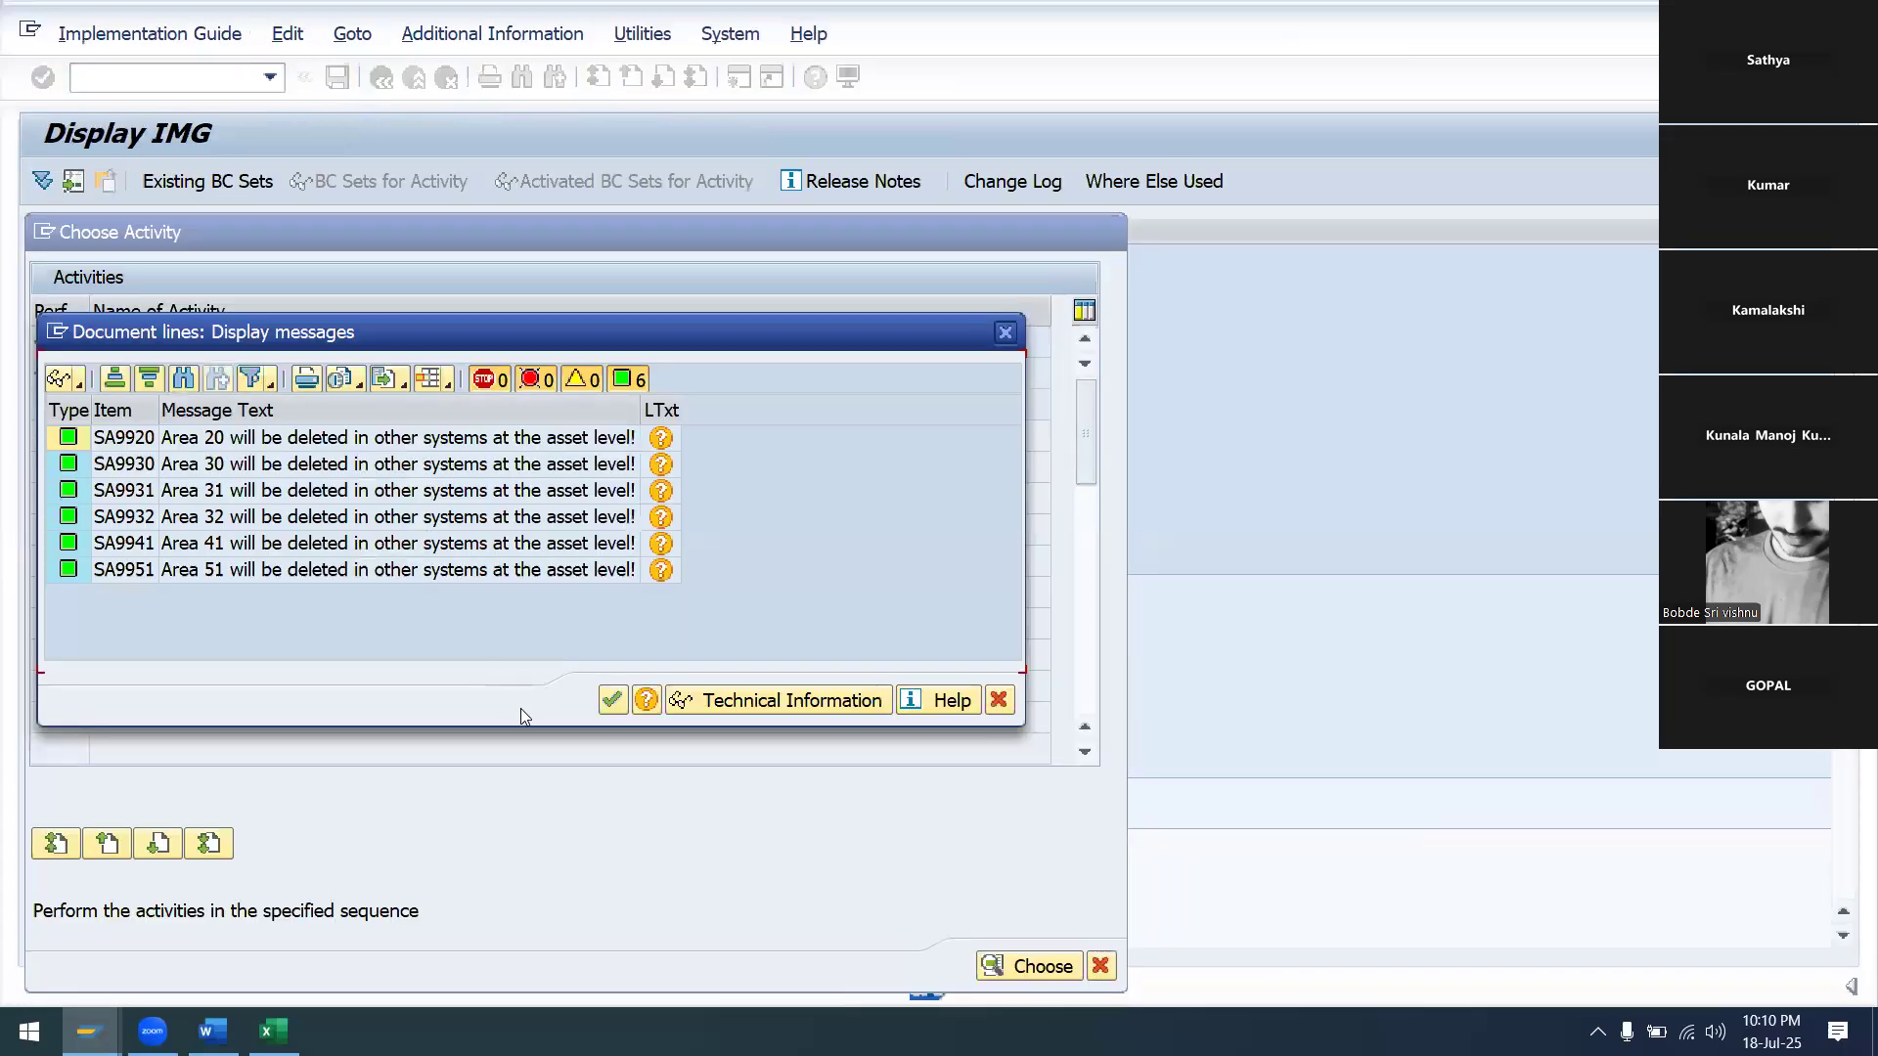
pyautogui.click(611, 701)
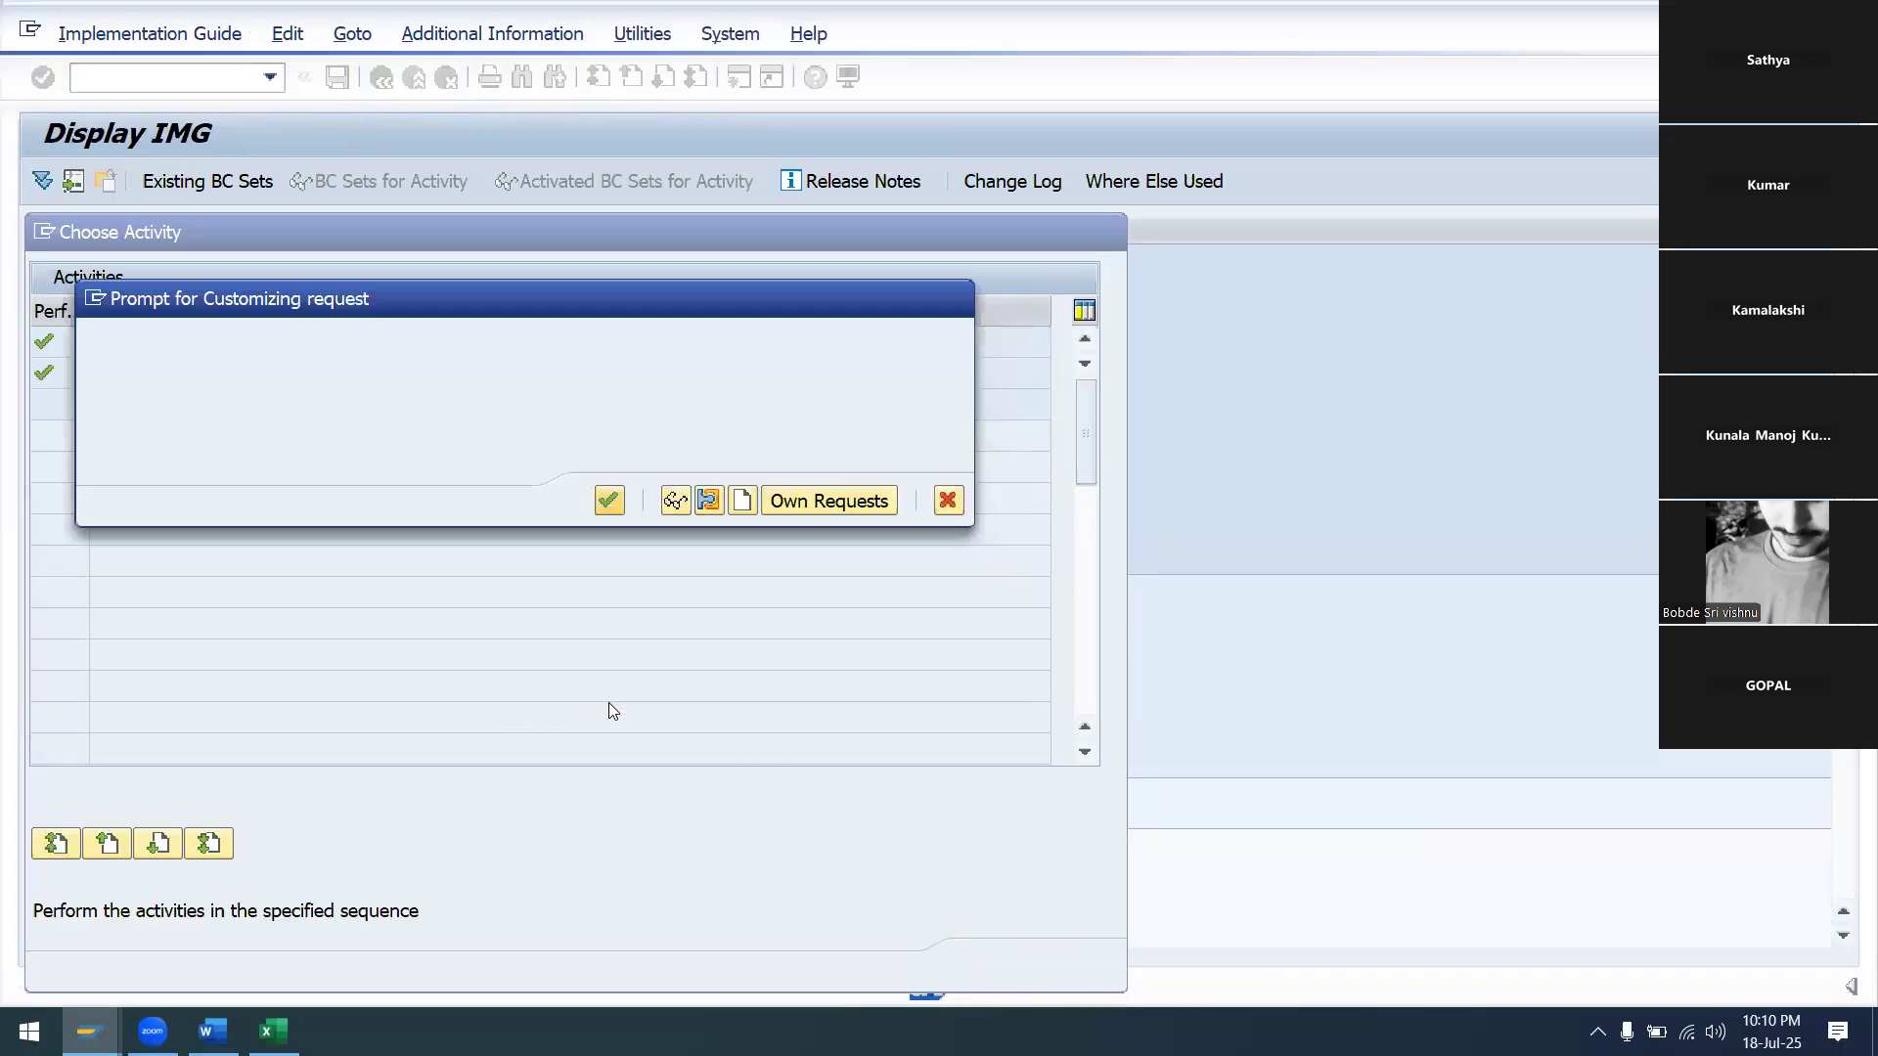
pyautogui.click(608, 507)
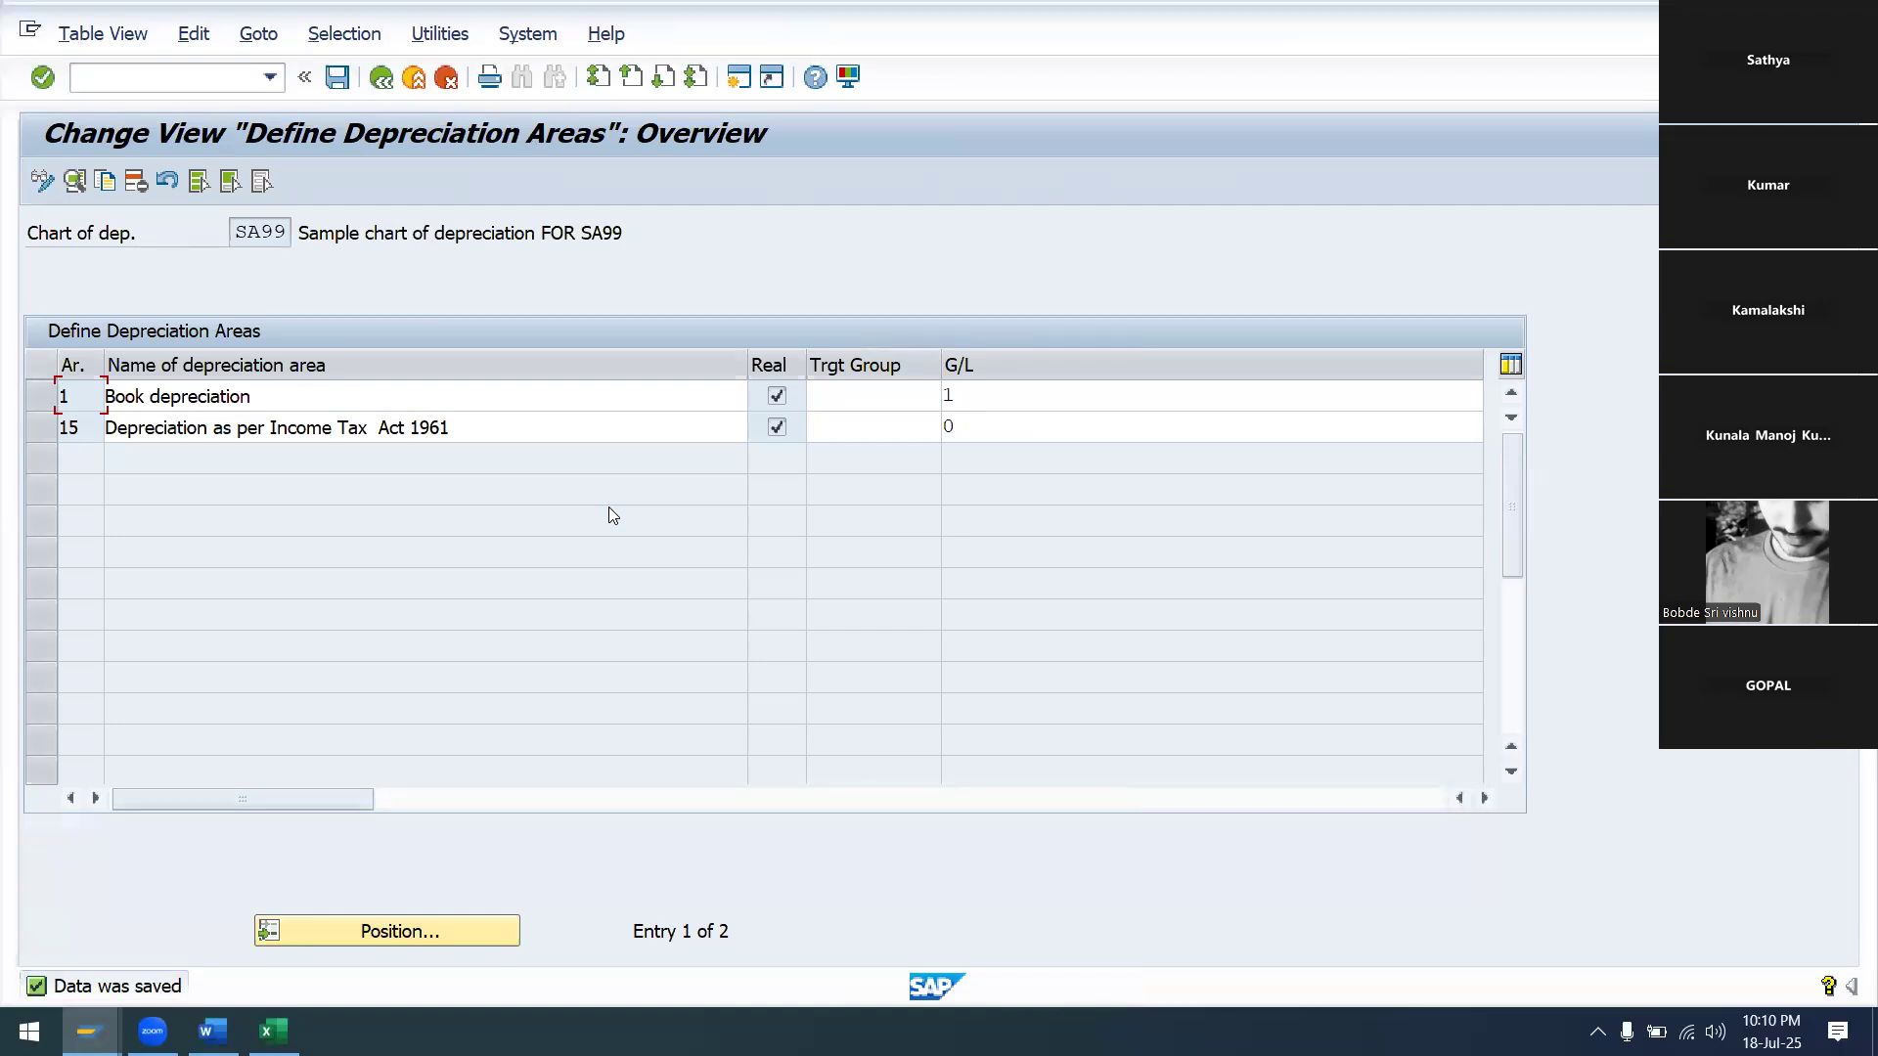
pyautogui.click(383, 79)
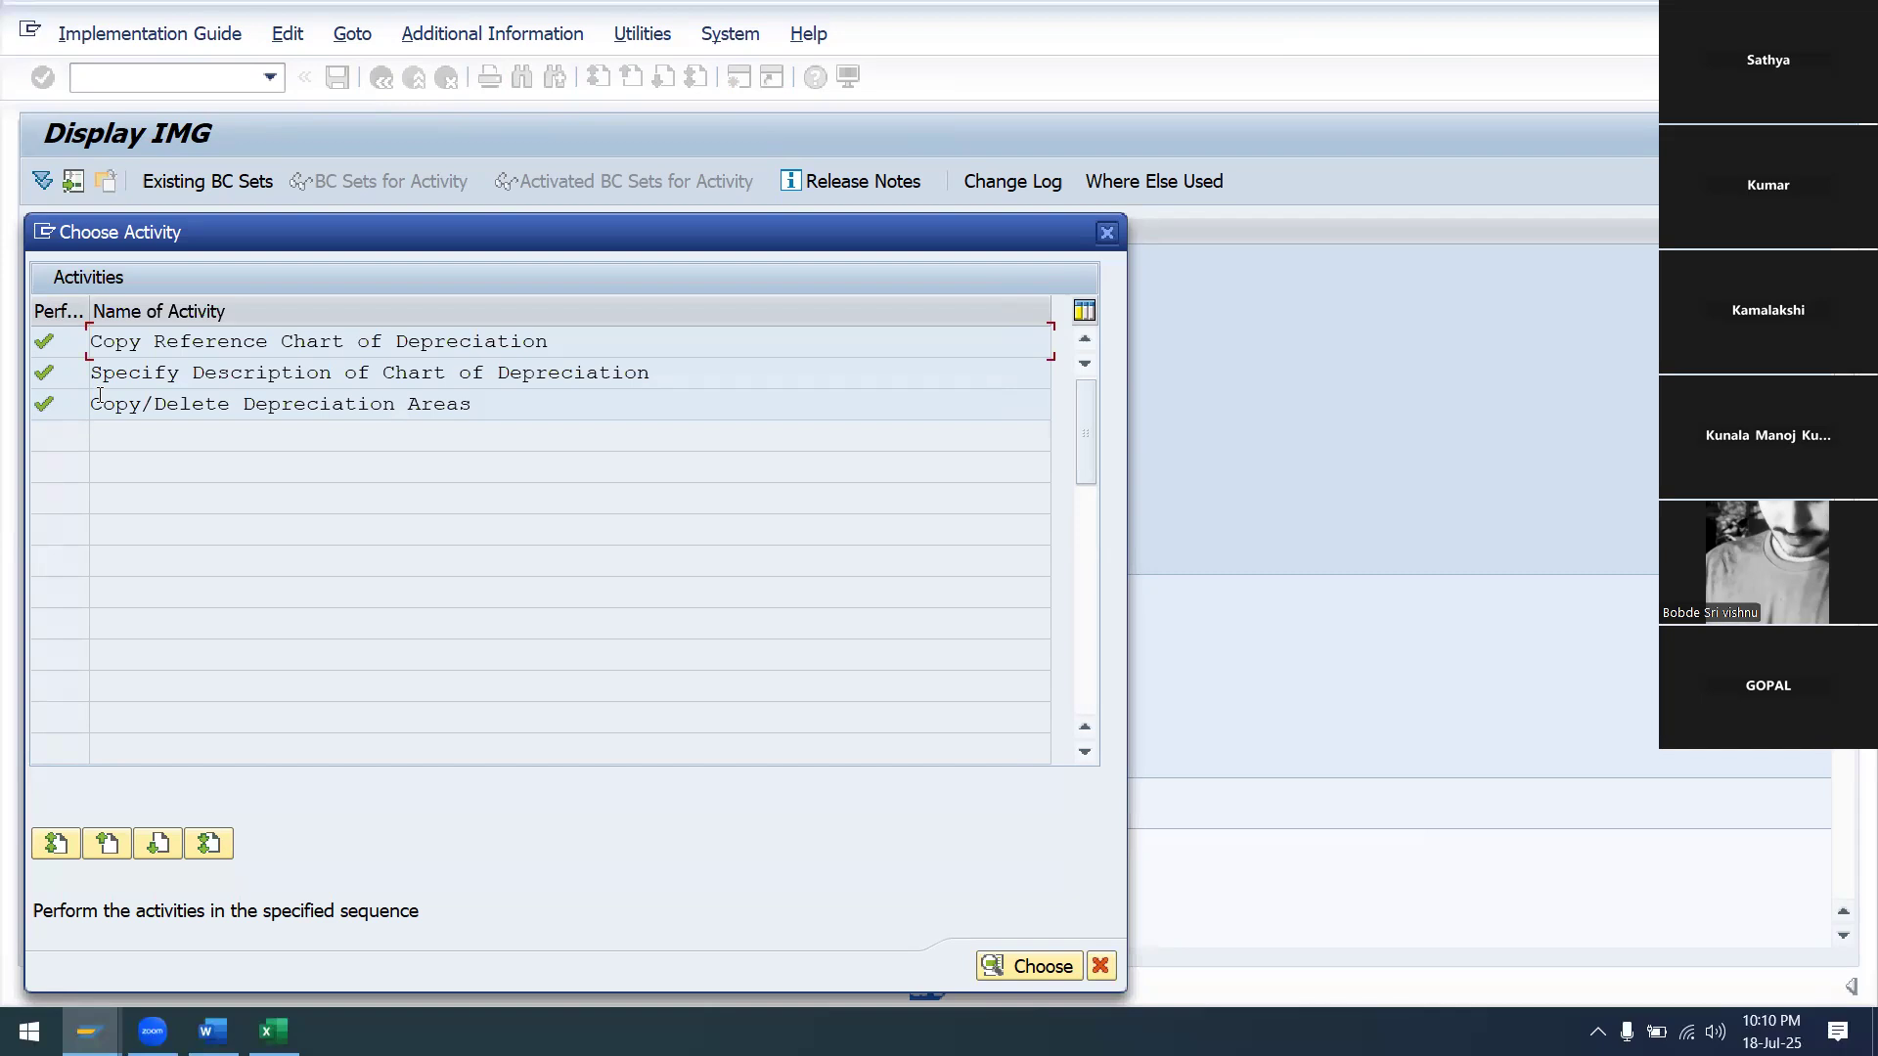
pyautogui.click(1029, 967)
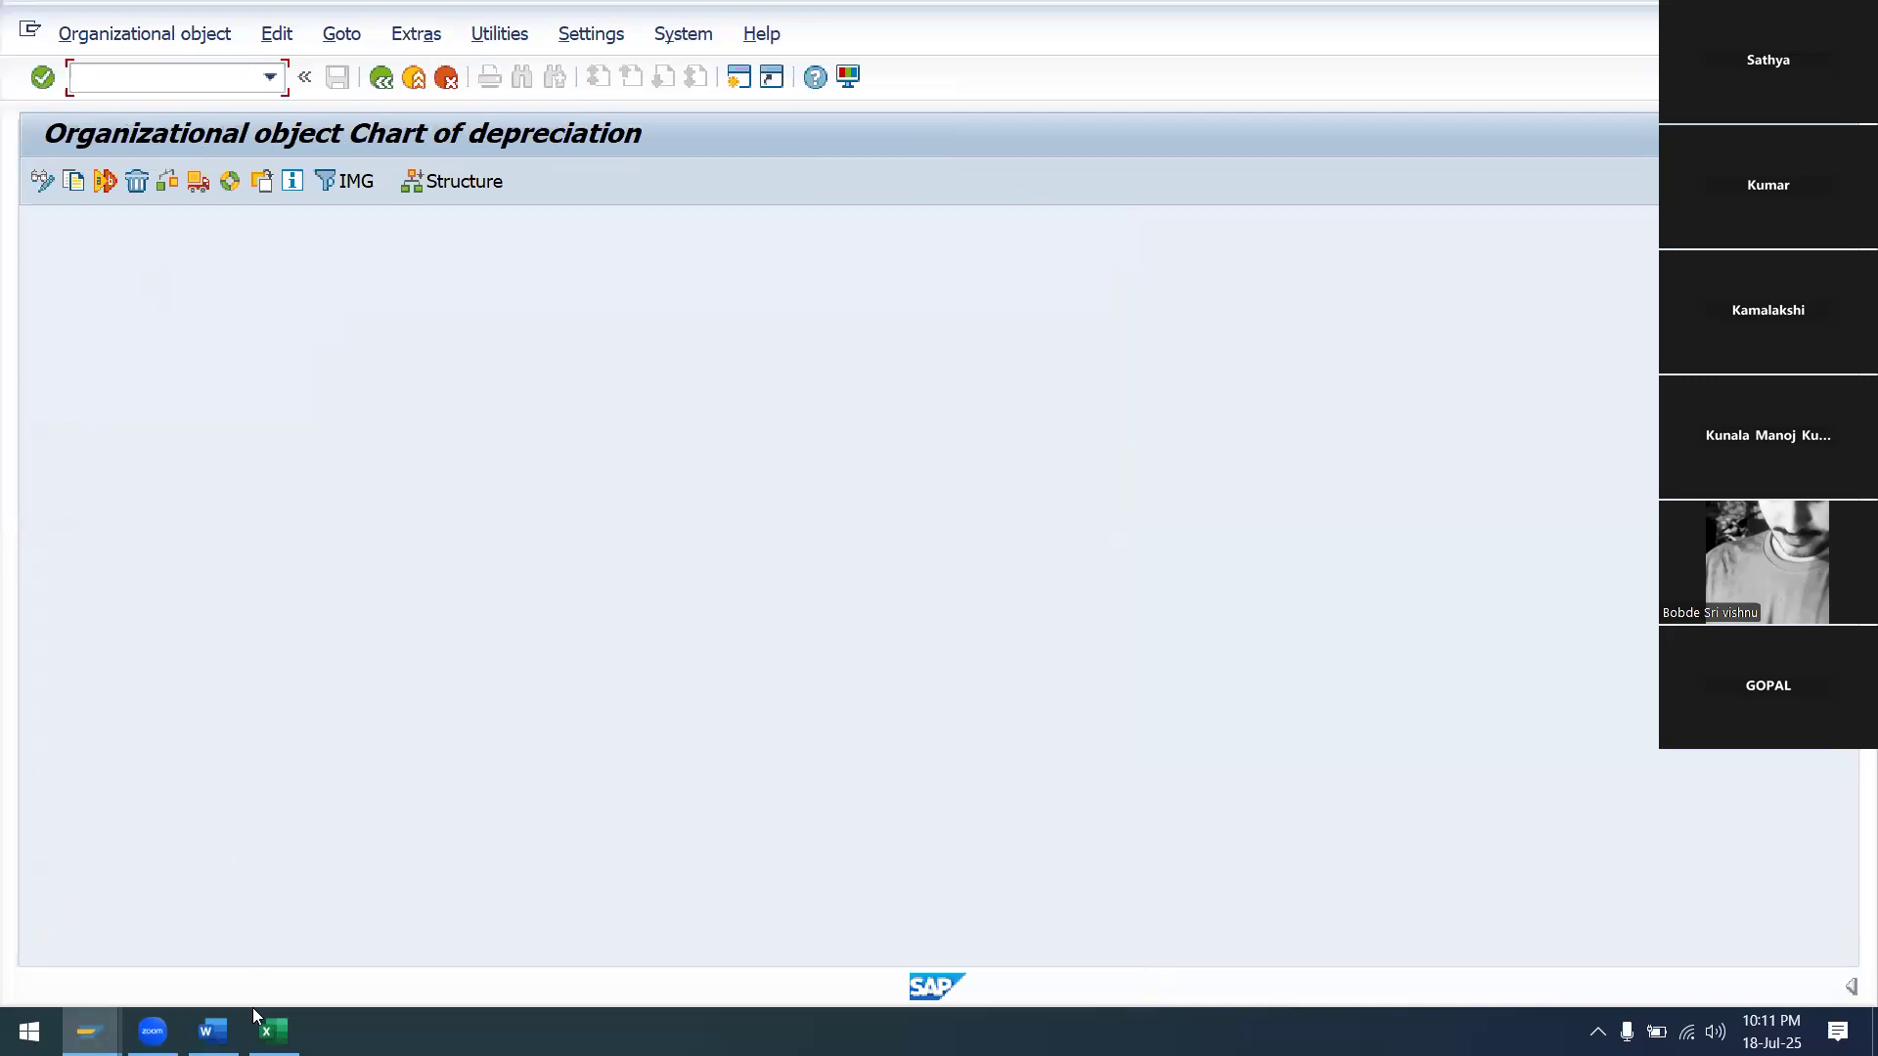
# In the Assets Accounting STUDENT workbook, enter SA99 in cell E3 beside Copy Reference Chart of Depreciation
pyautogui.click(361, 993)
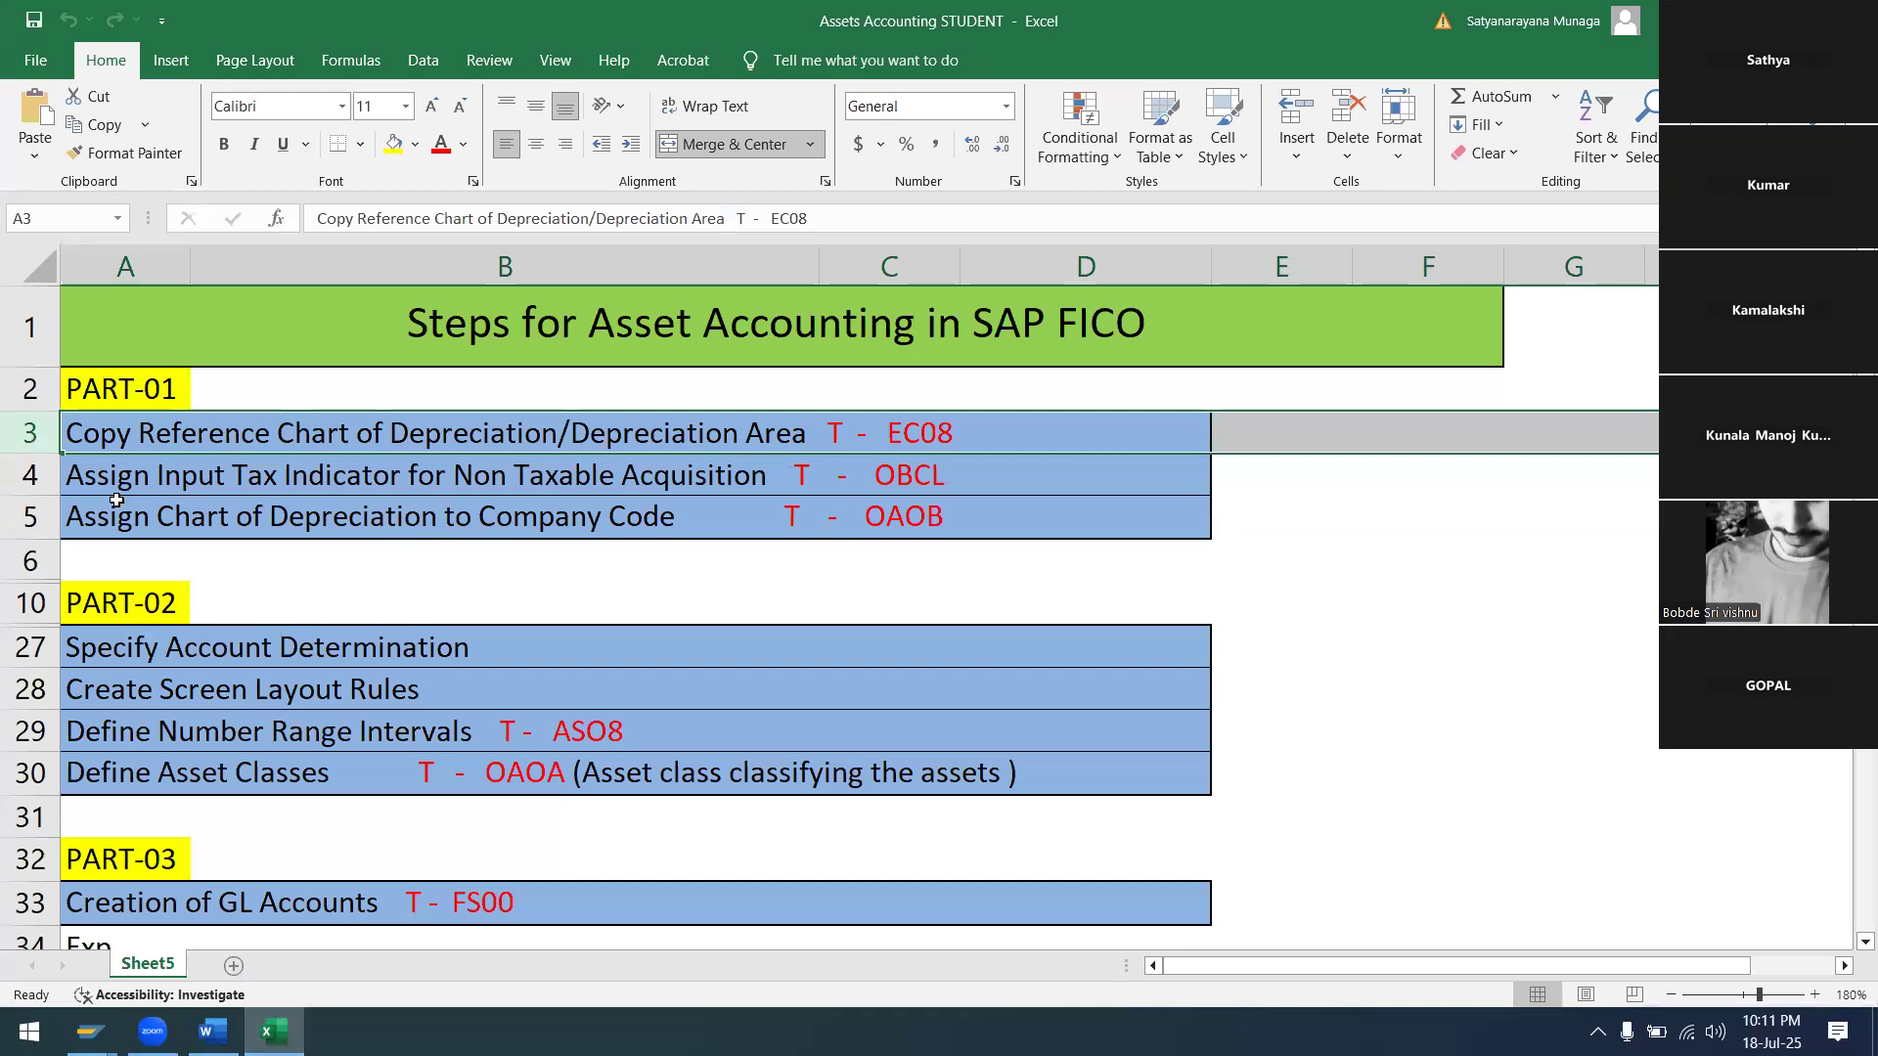
pyautogui.click(1257, 441)
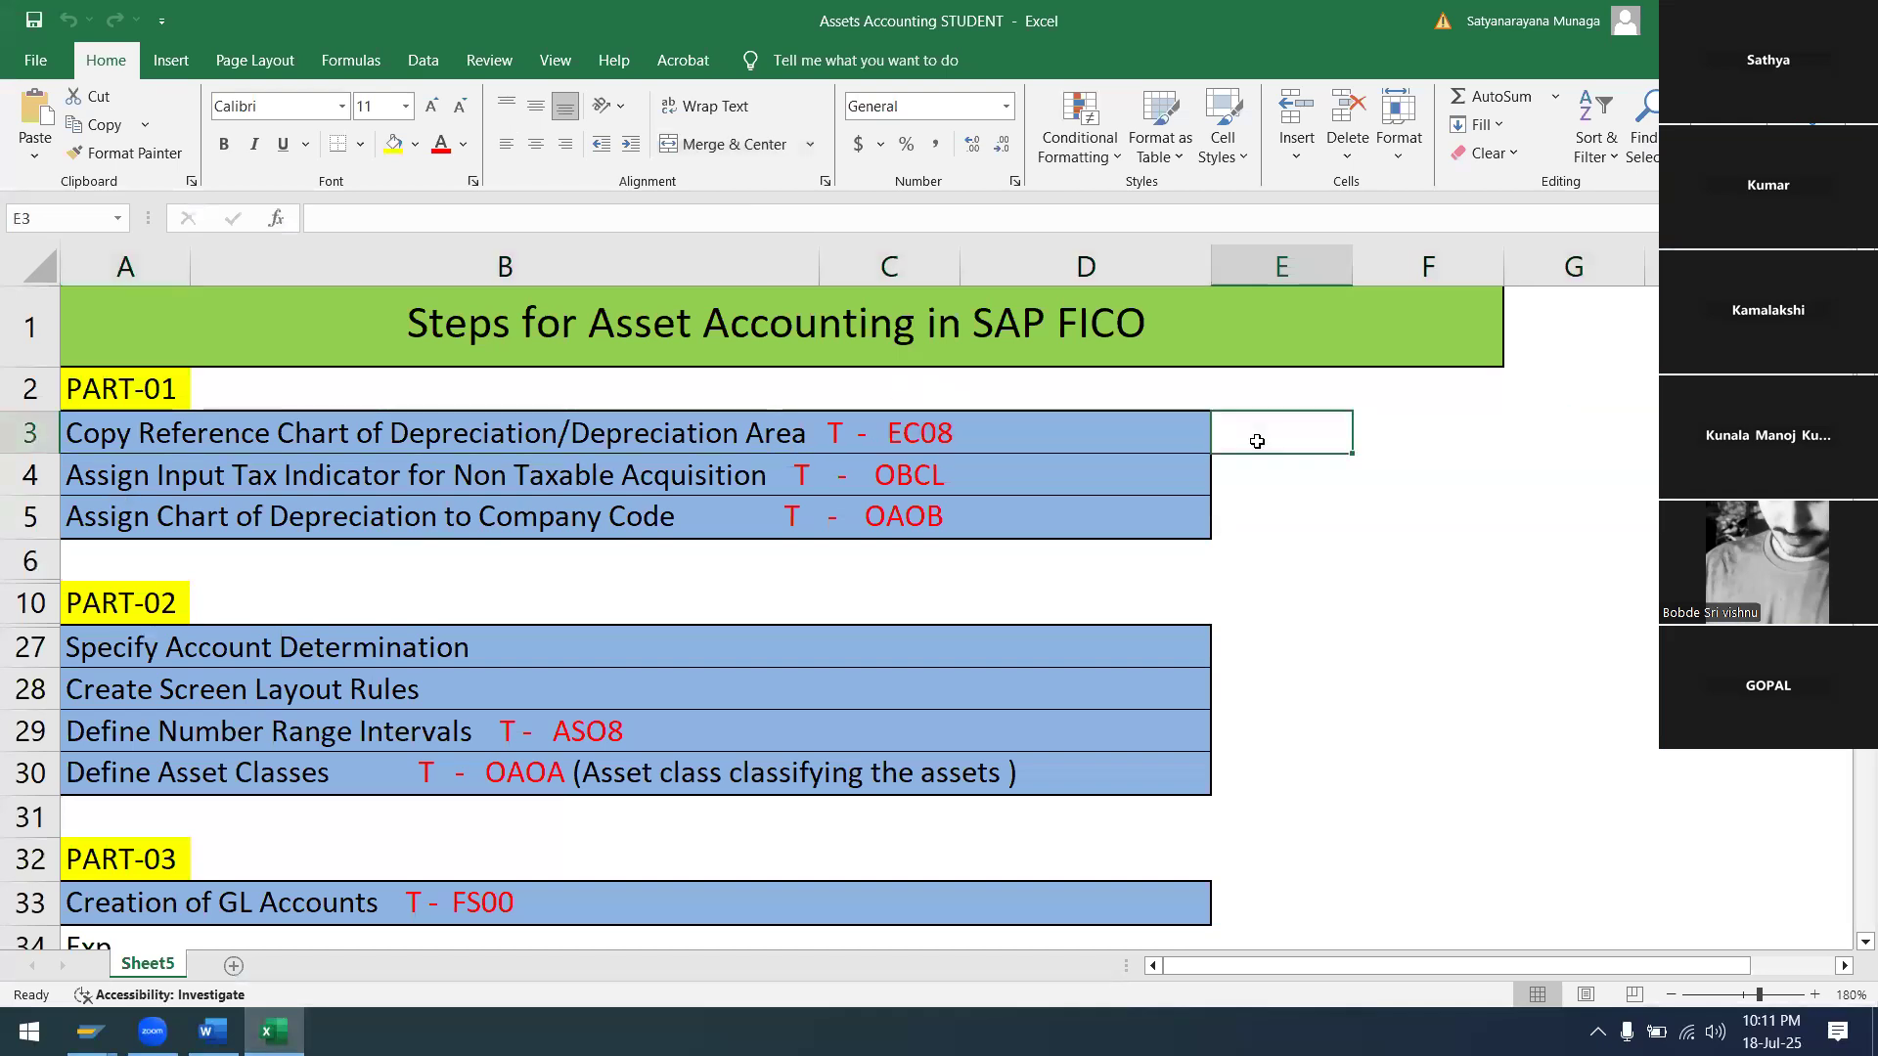
pyautogui.write('SA99')
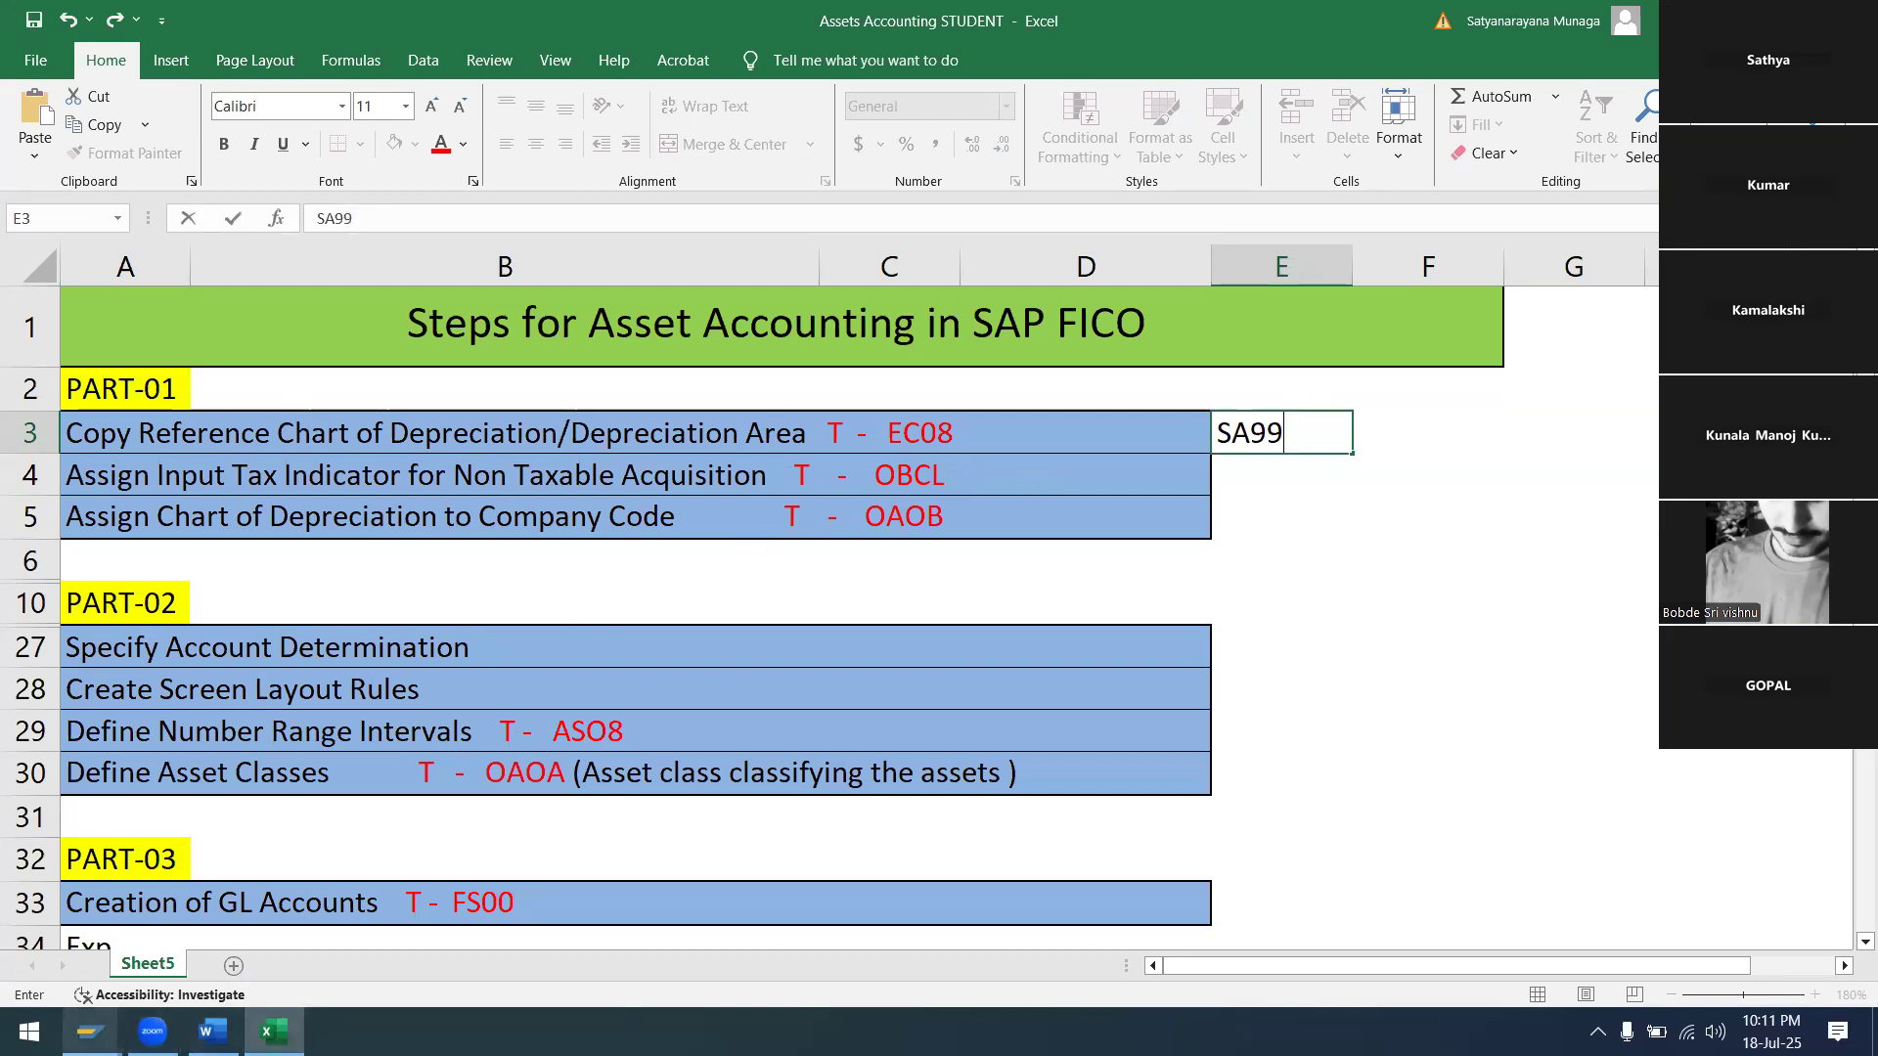
# Return to SAP, go back from the activity, and dismiss the depreciation Choose Activity list
pyautogui.moveTo(90, 1032)
pyautogui.click(381, 841)
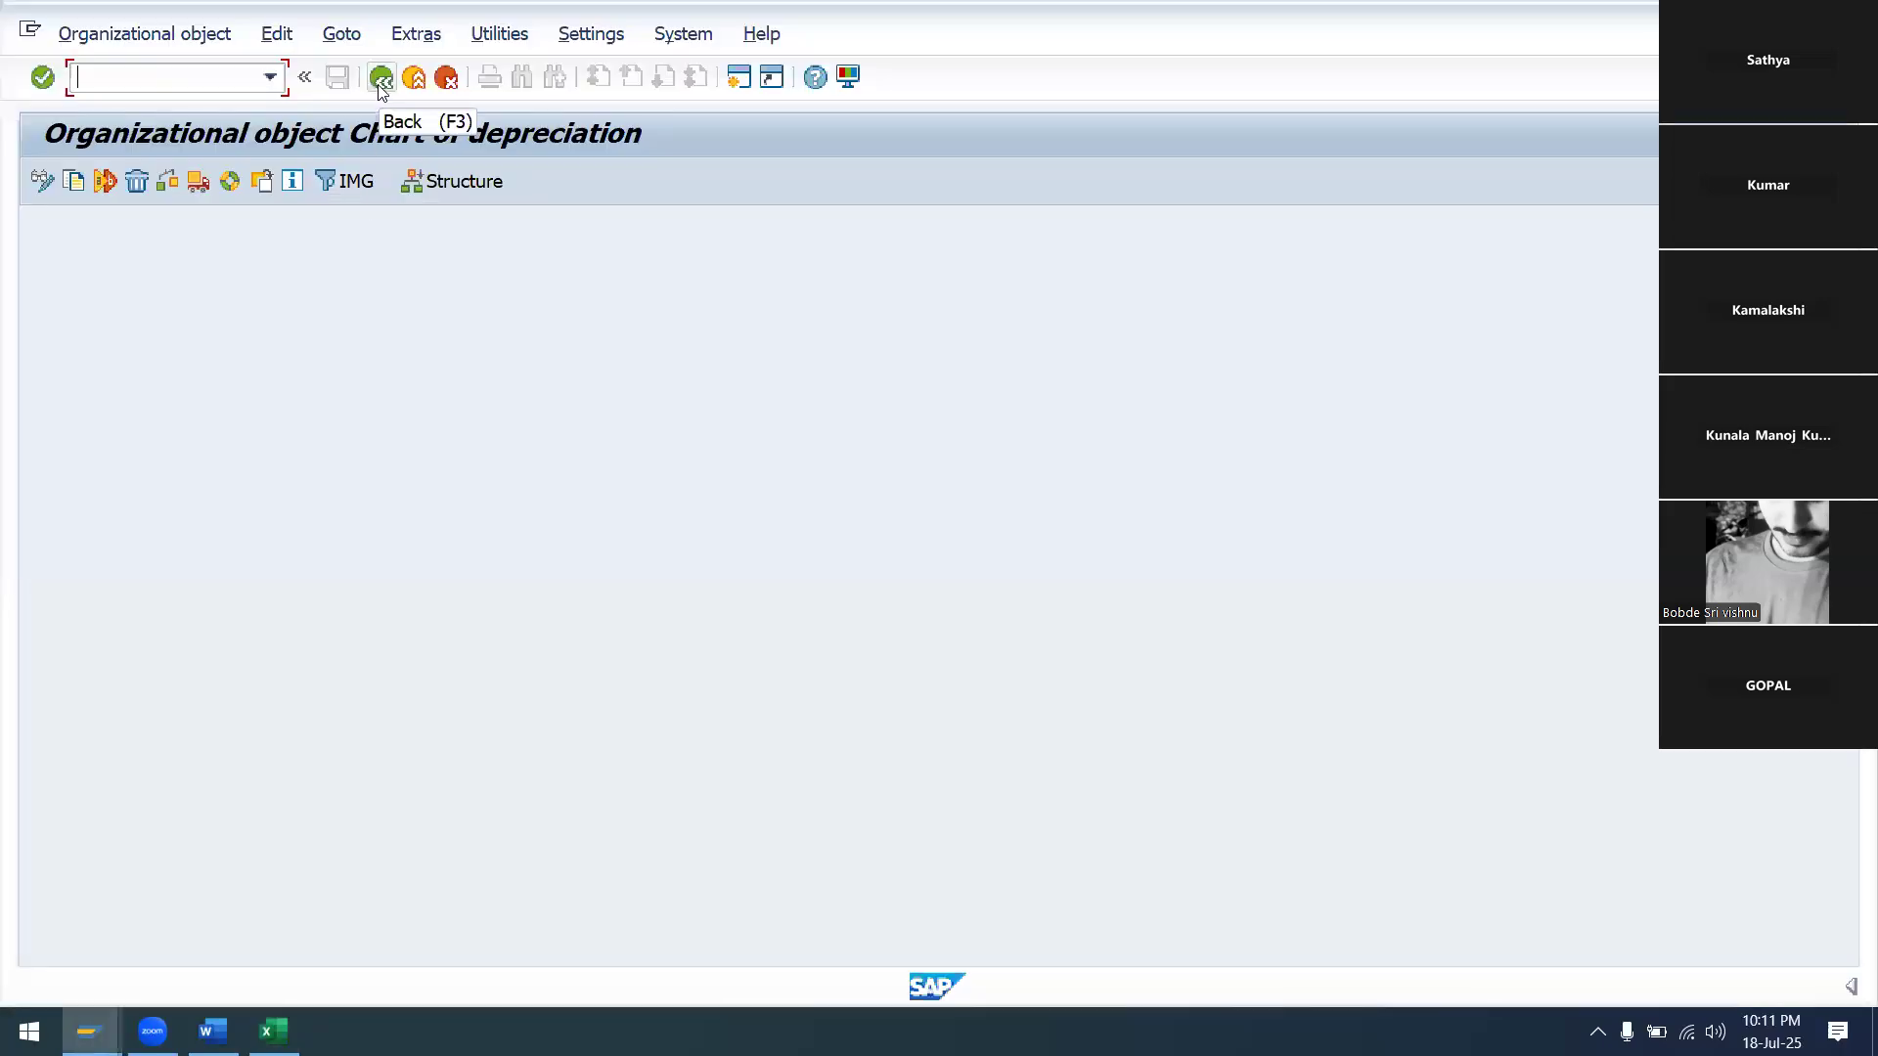
pyautogui.click(382, 78)
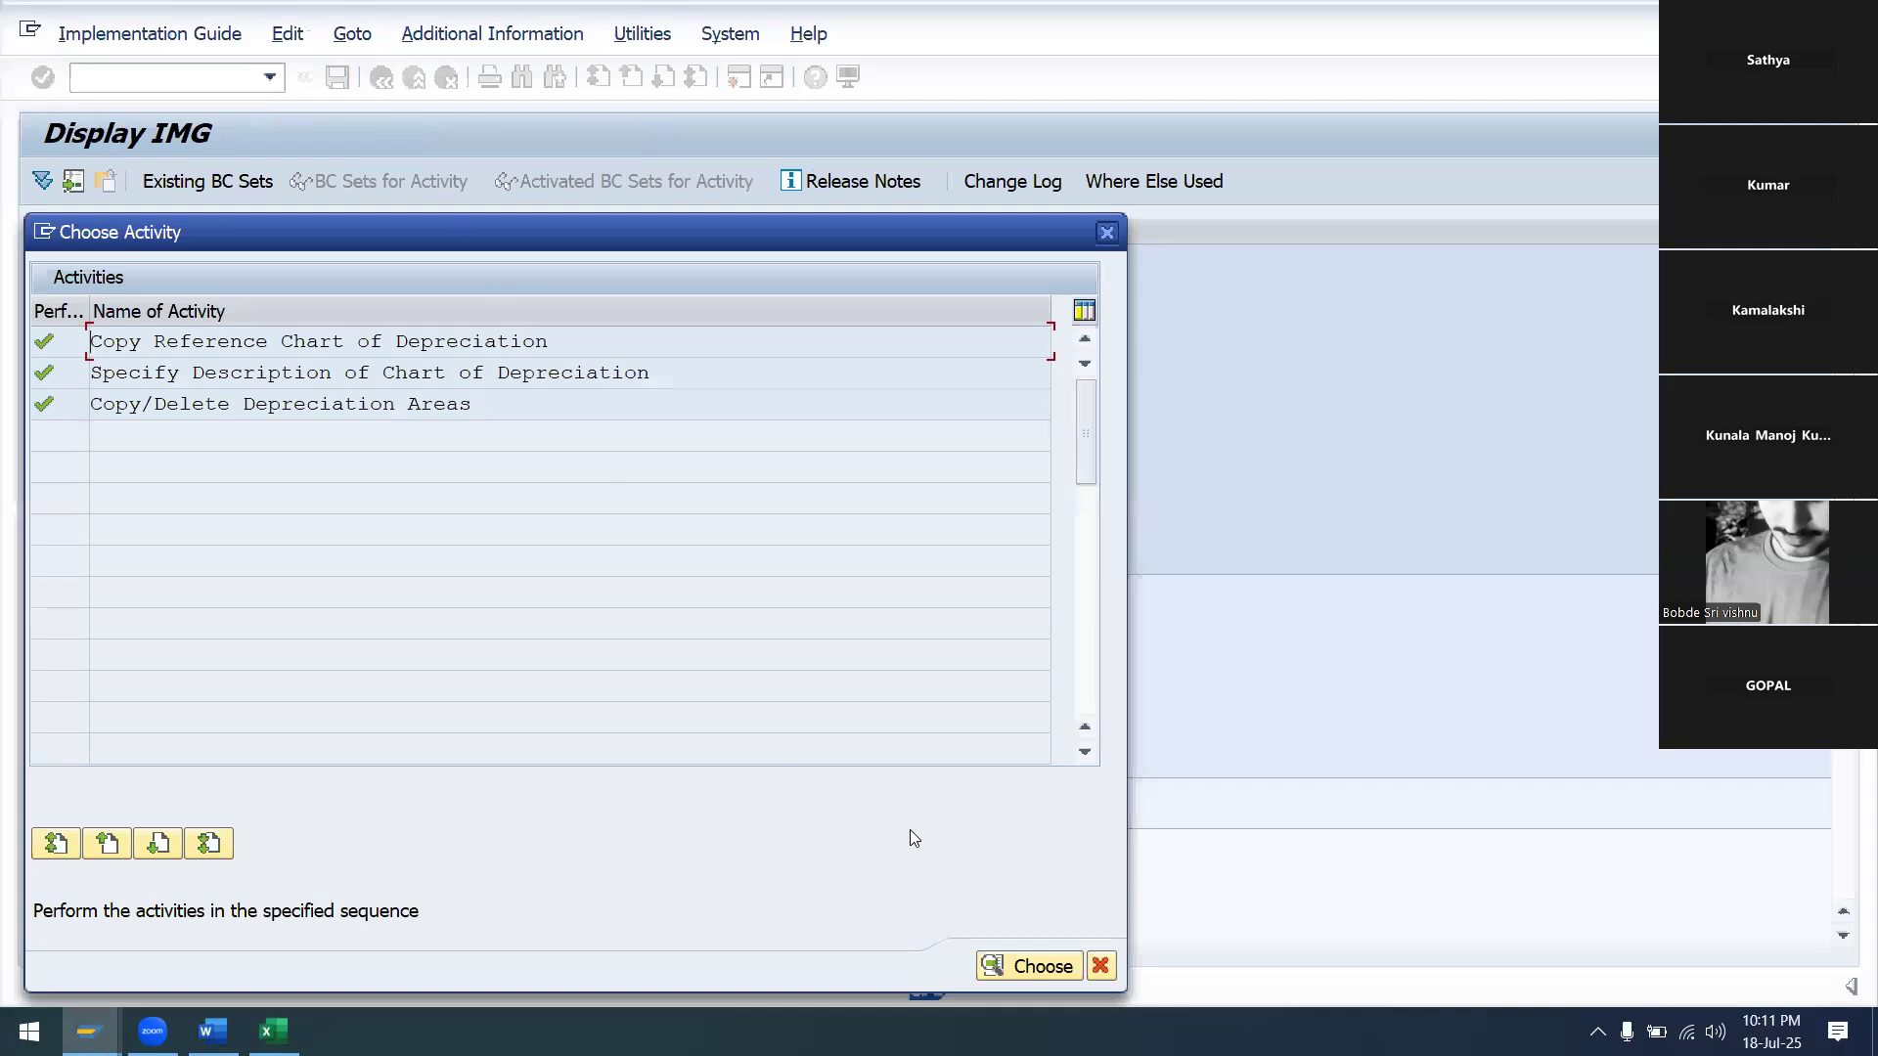
pyautogui.click(1103, 966)
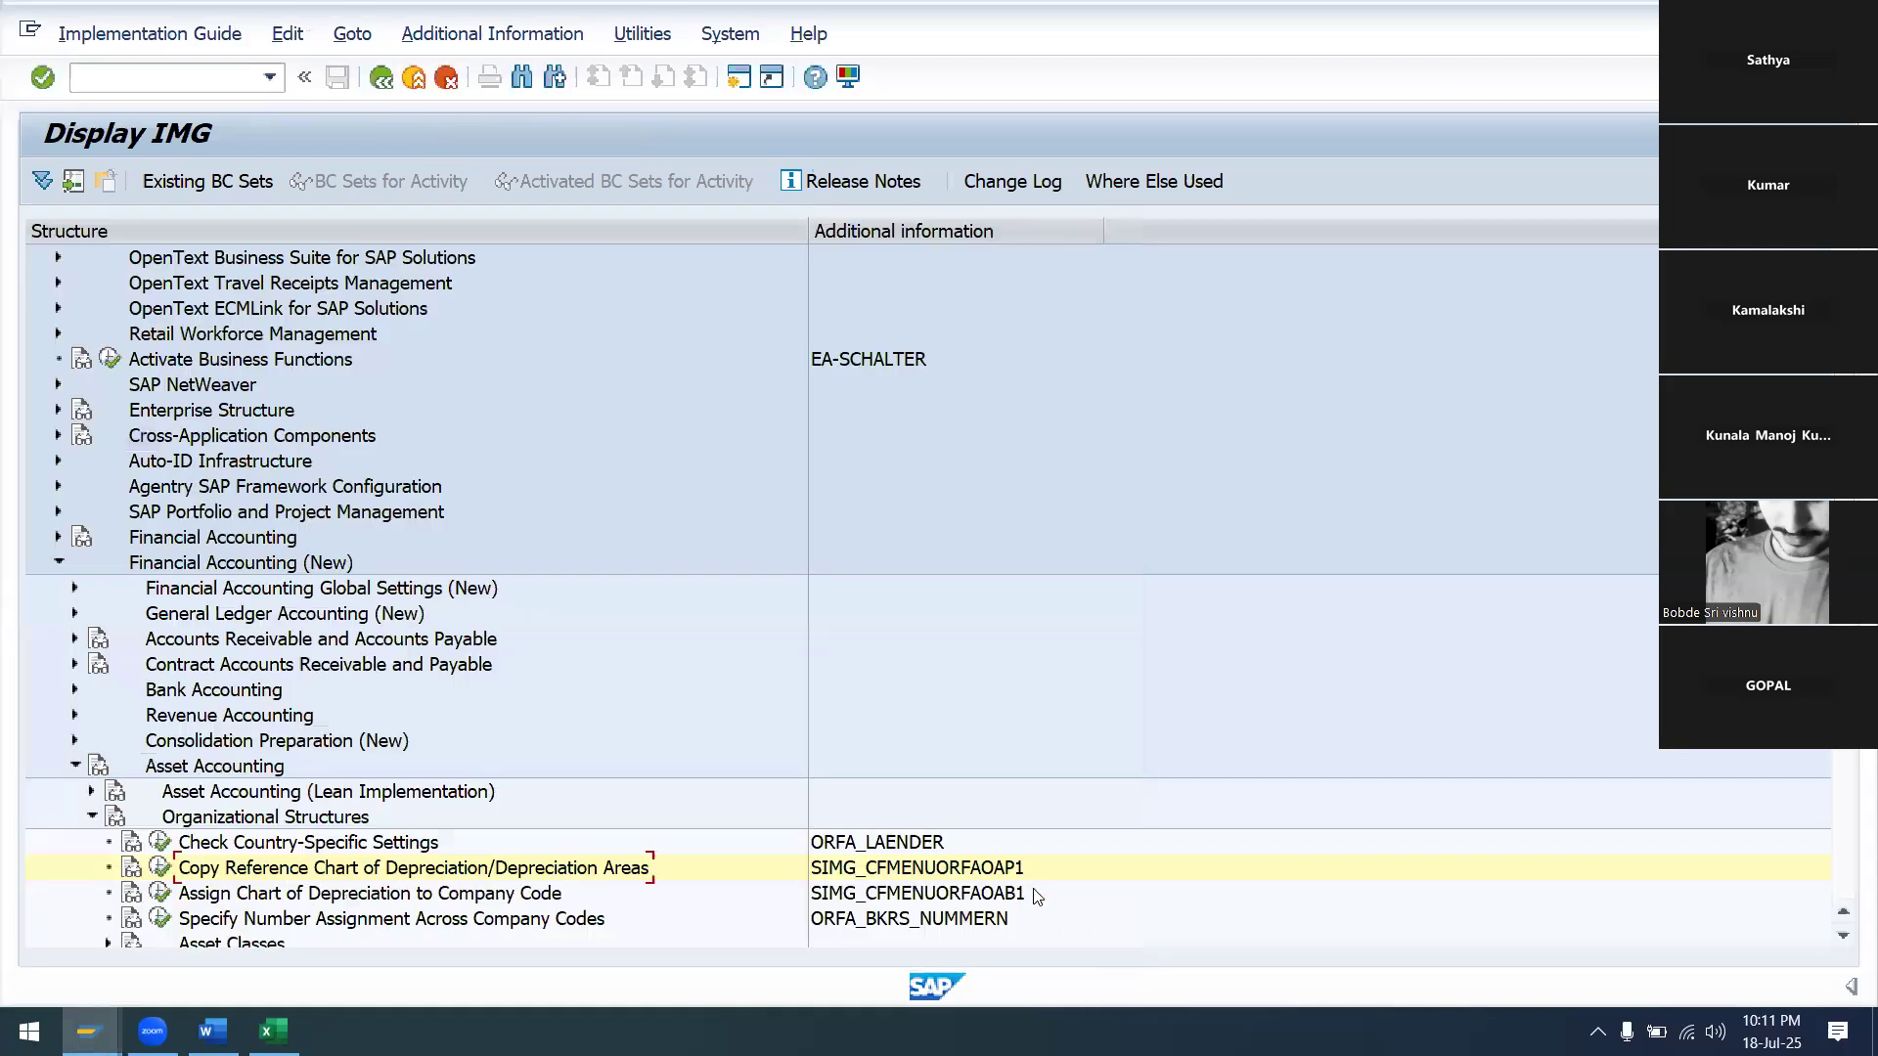
# Expand Financial Accounting Global Settings (New) > Tax on Sales/Purchases > Posting in the IMG tree
pyautogui.scroll(-1, 382, 858)
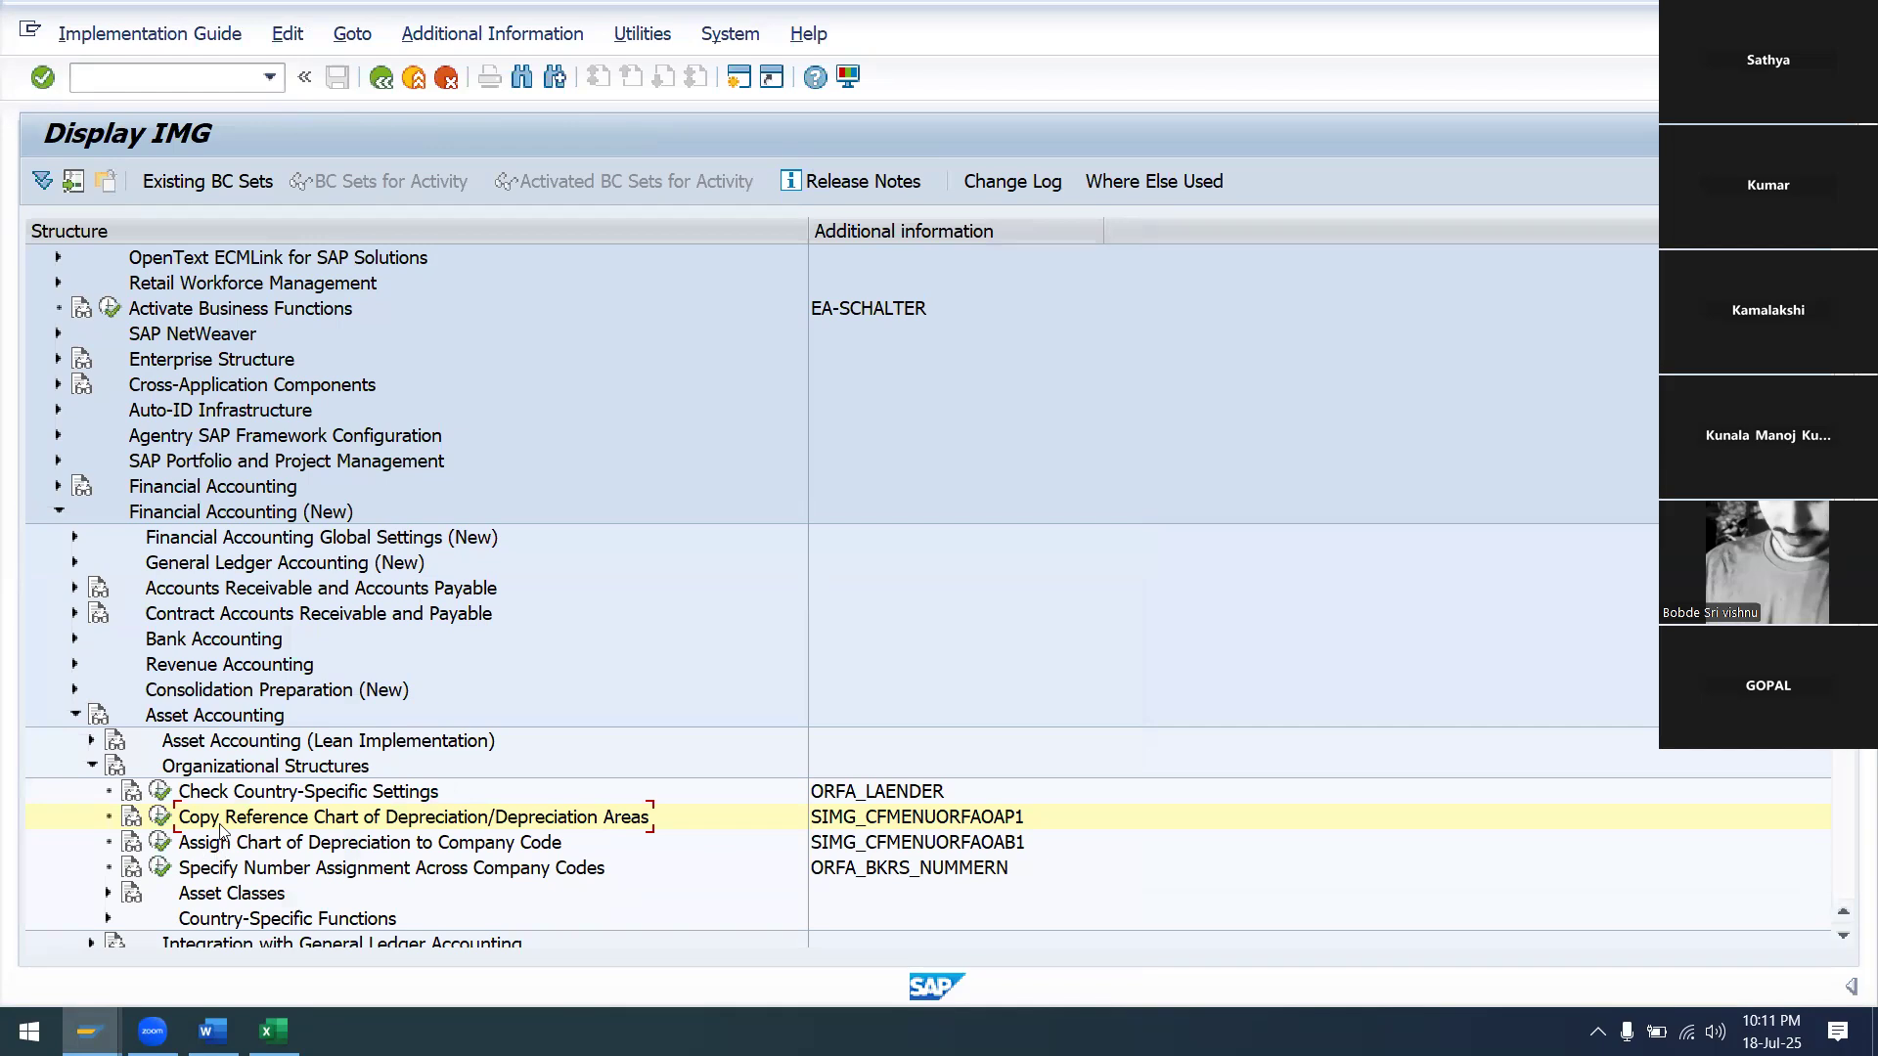
pyautogui.scroll(-1, 221, 834)
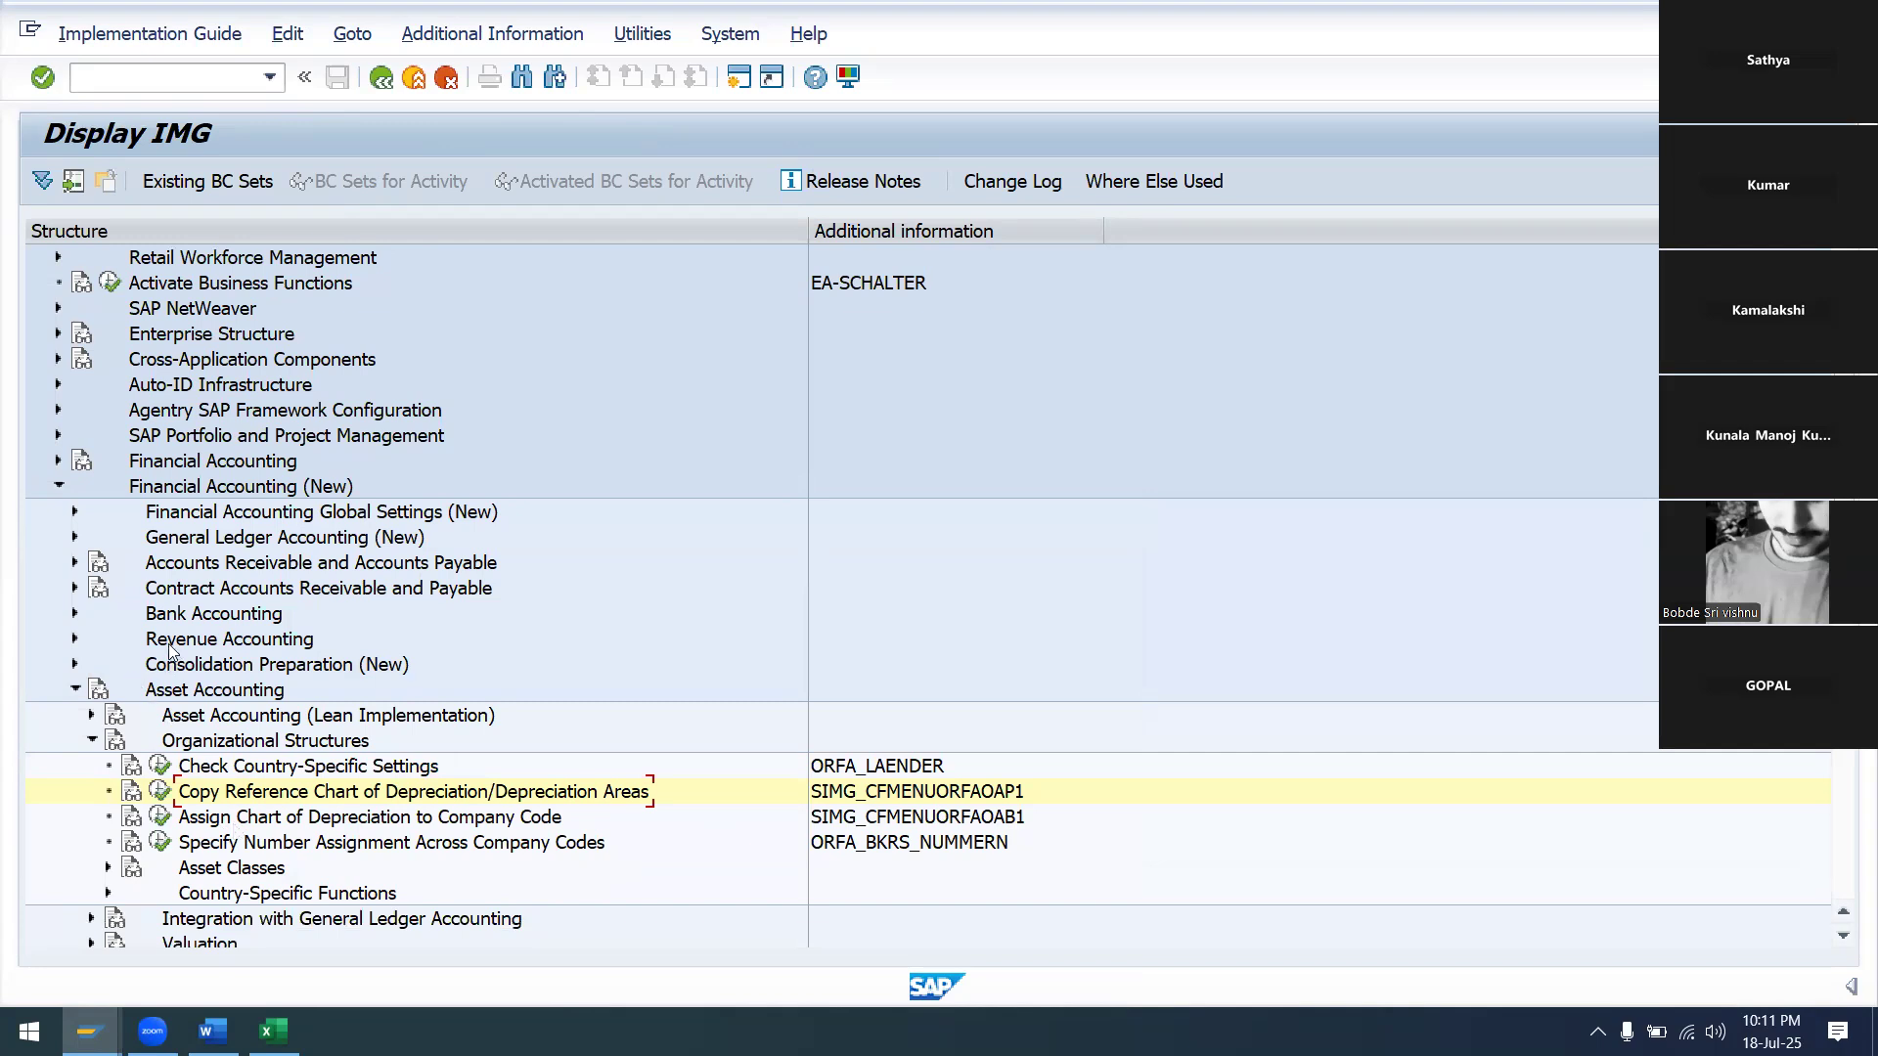
pyautogui.click(74, 512)
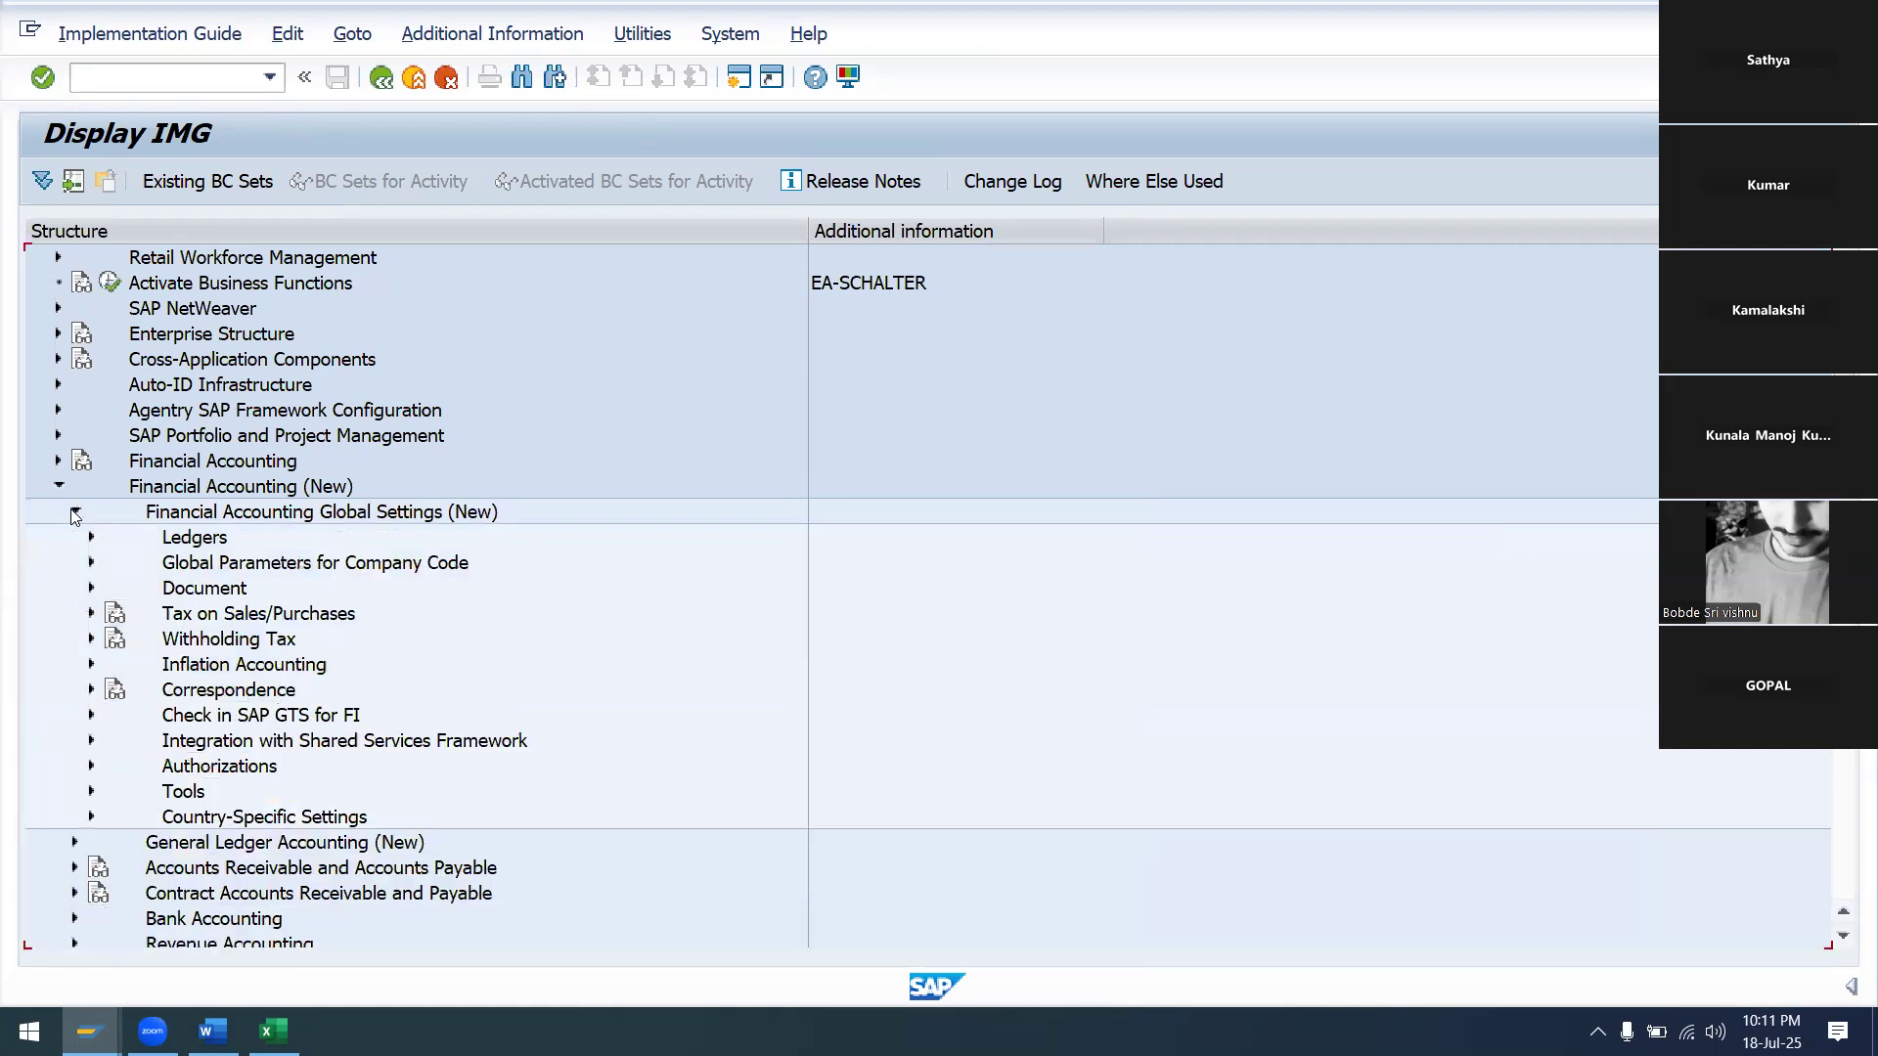
pyautogui.click(92, 615)
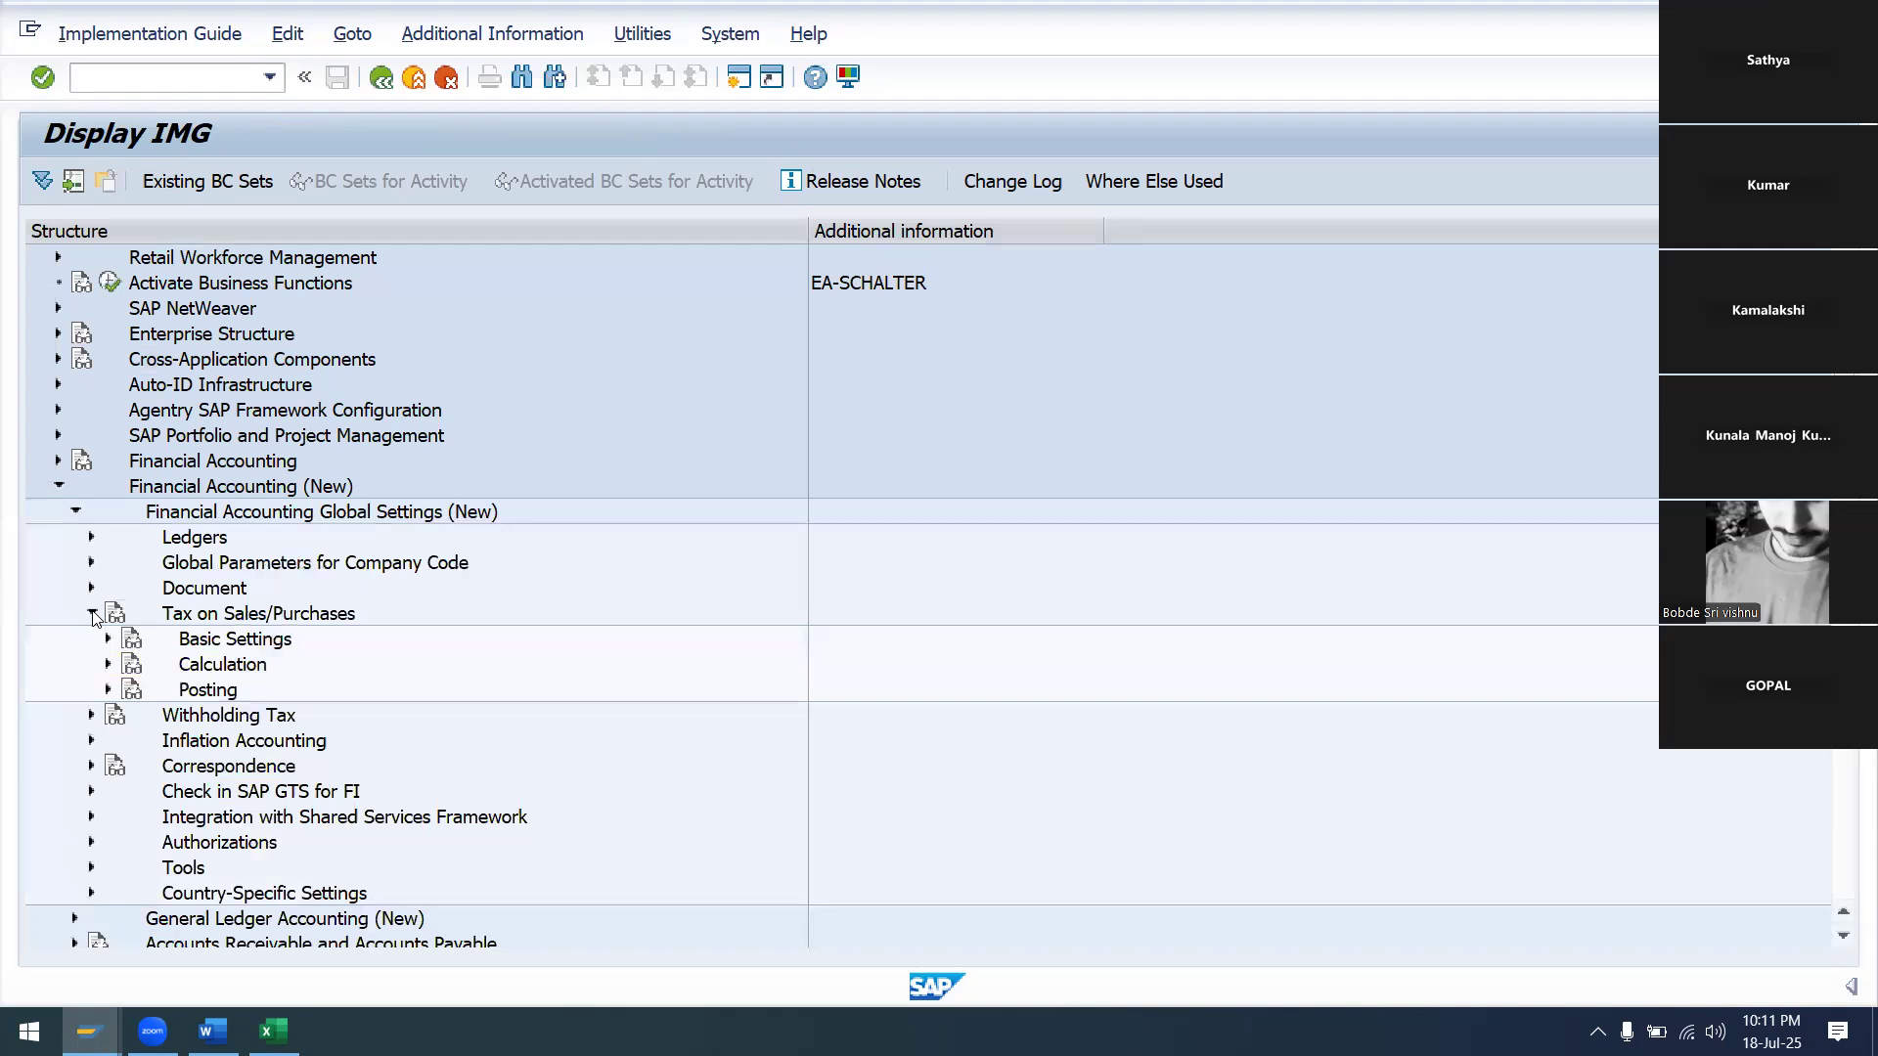
pyautogui.click(108, 690)
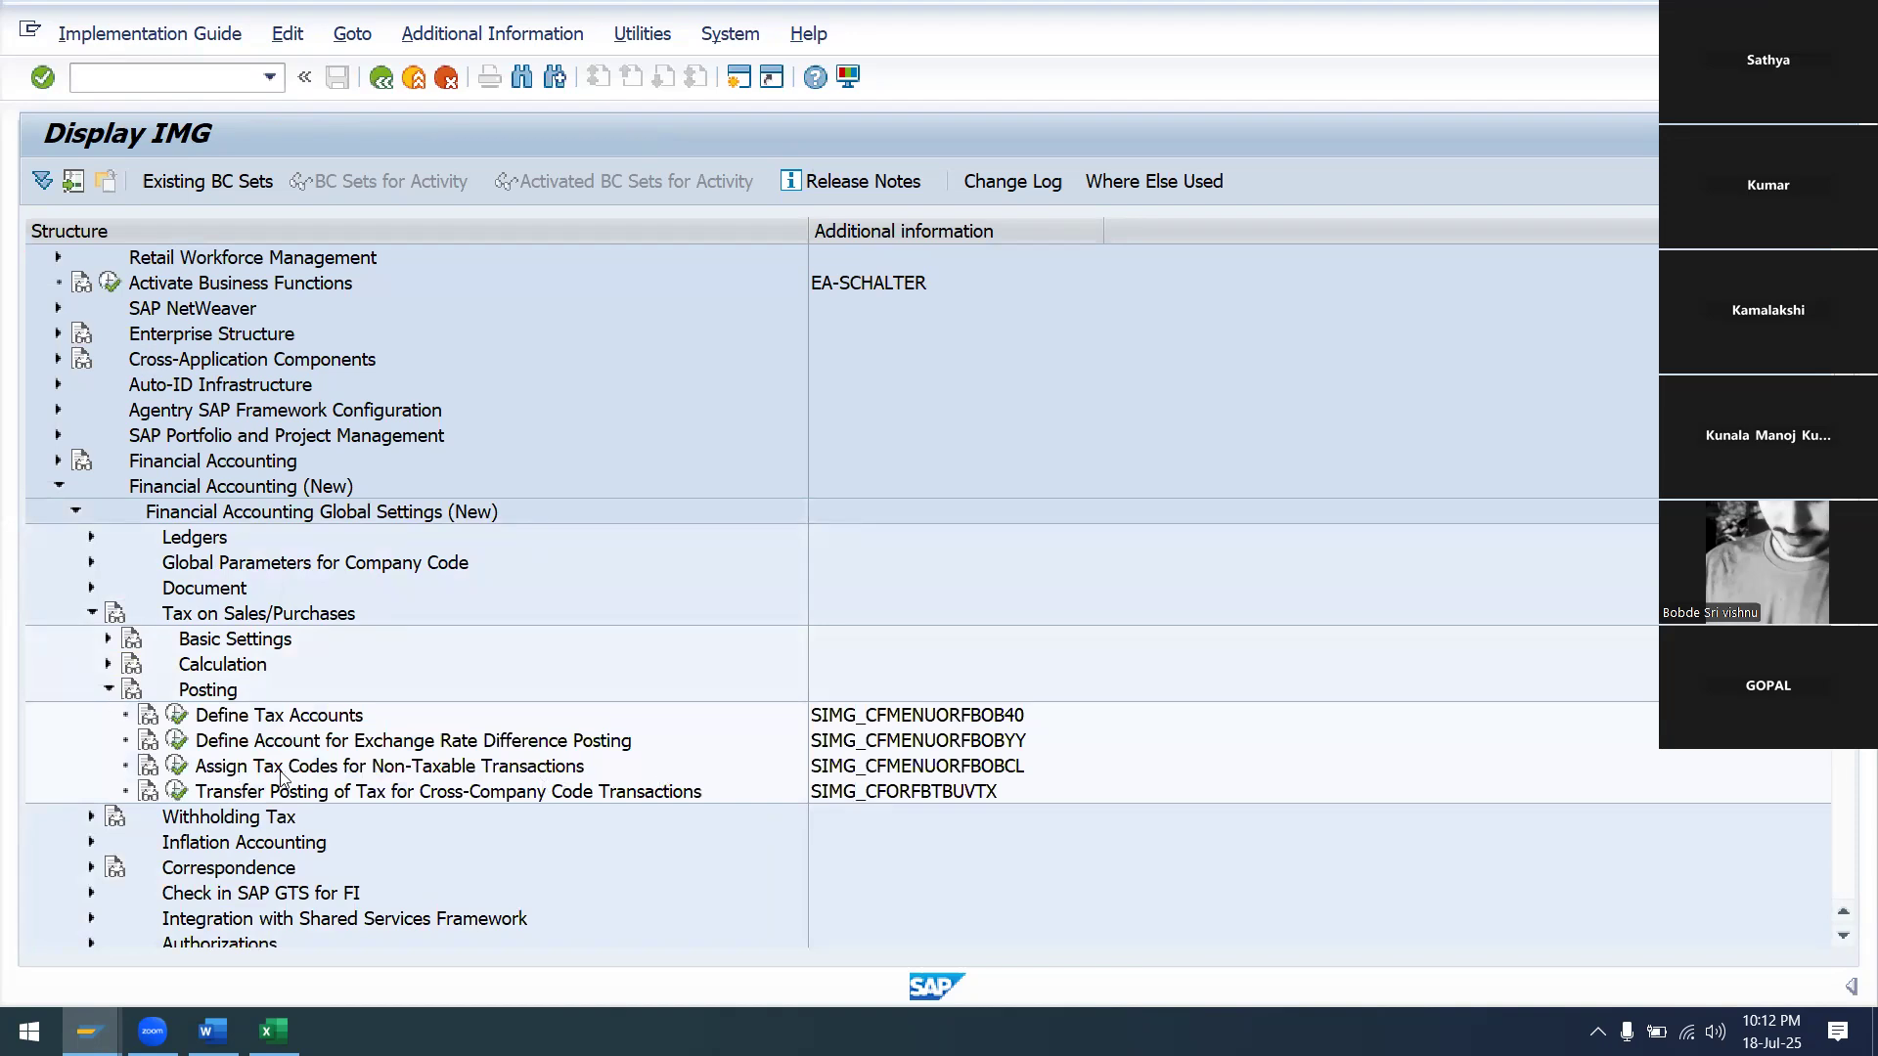
# Run Assign Tax Codes for Non-Taxable Transactions and position the table on company code SA99
pyautogui.click(181, 767)
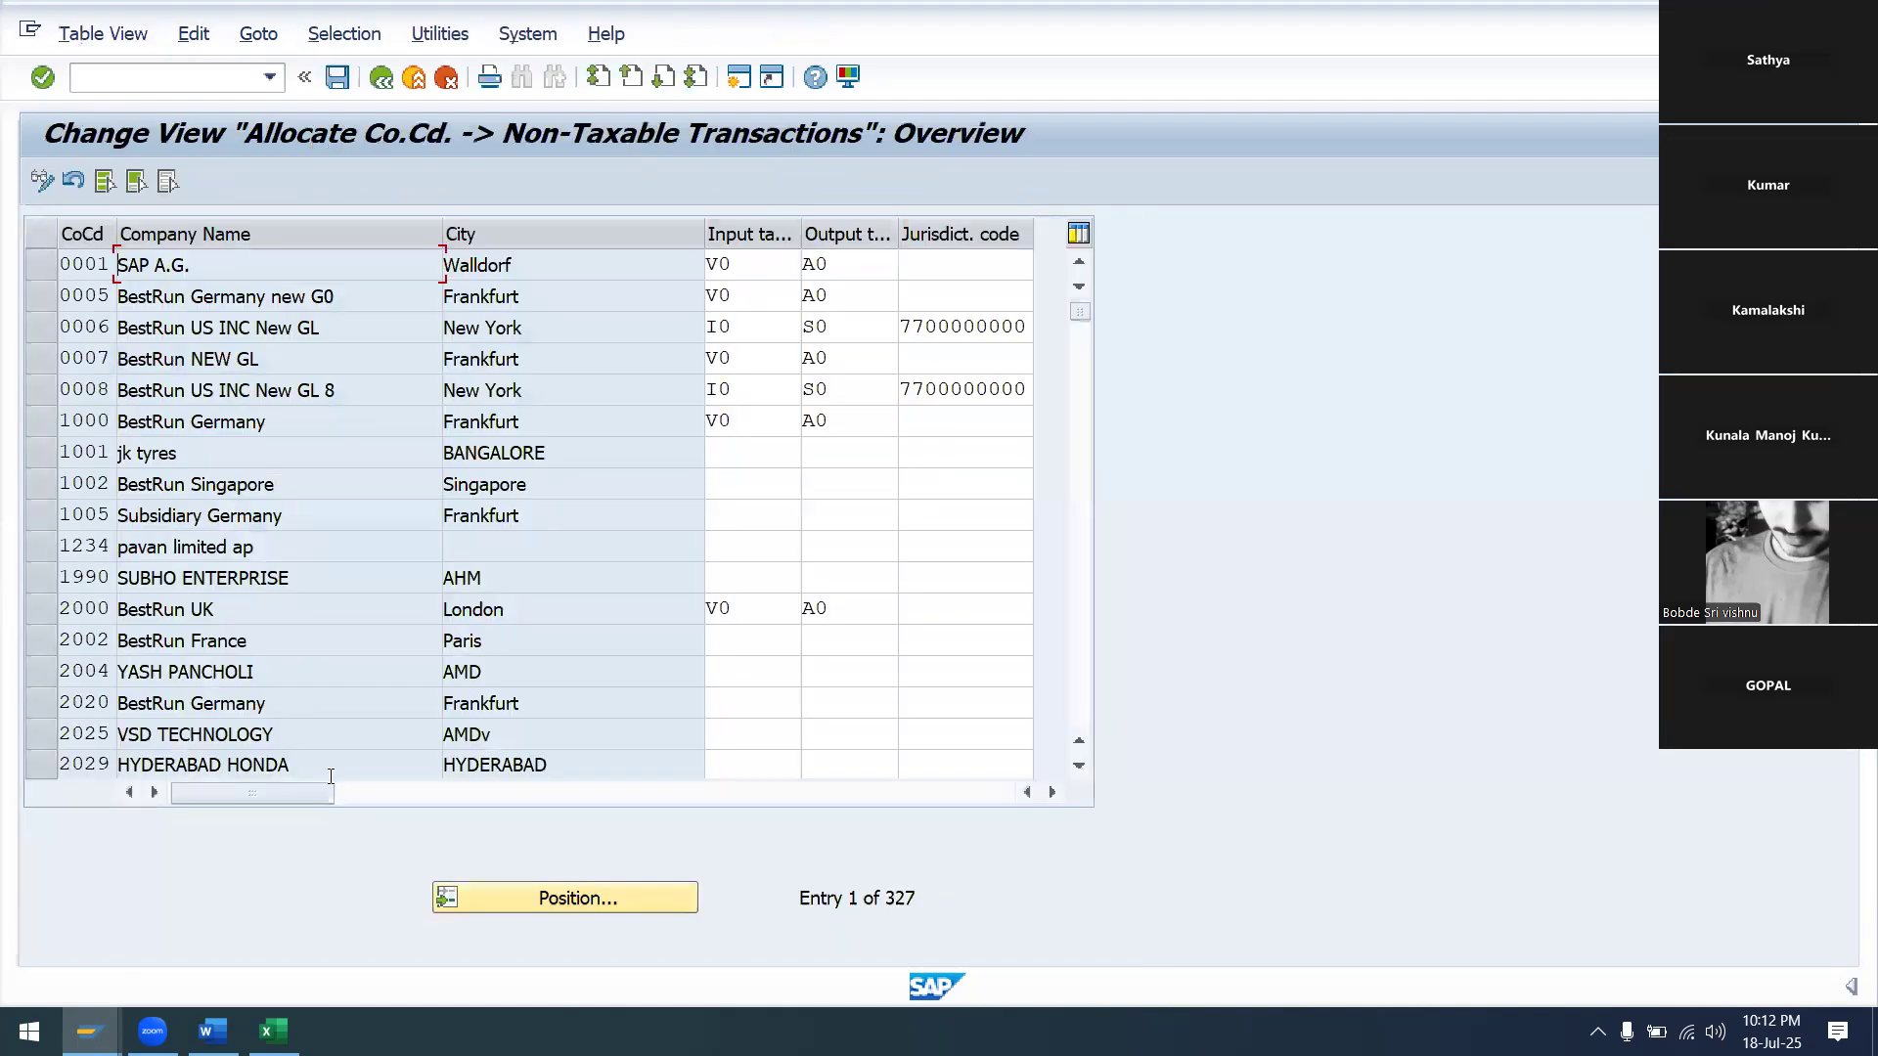
pyautogui.click(570, 900)
pyautogui.write('SA99')
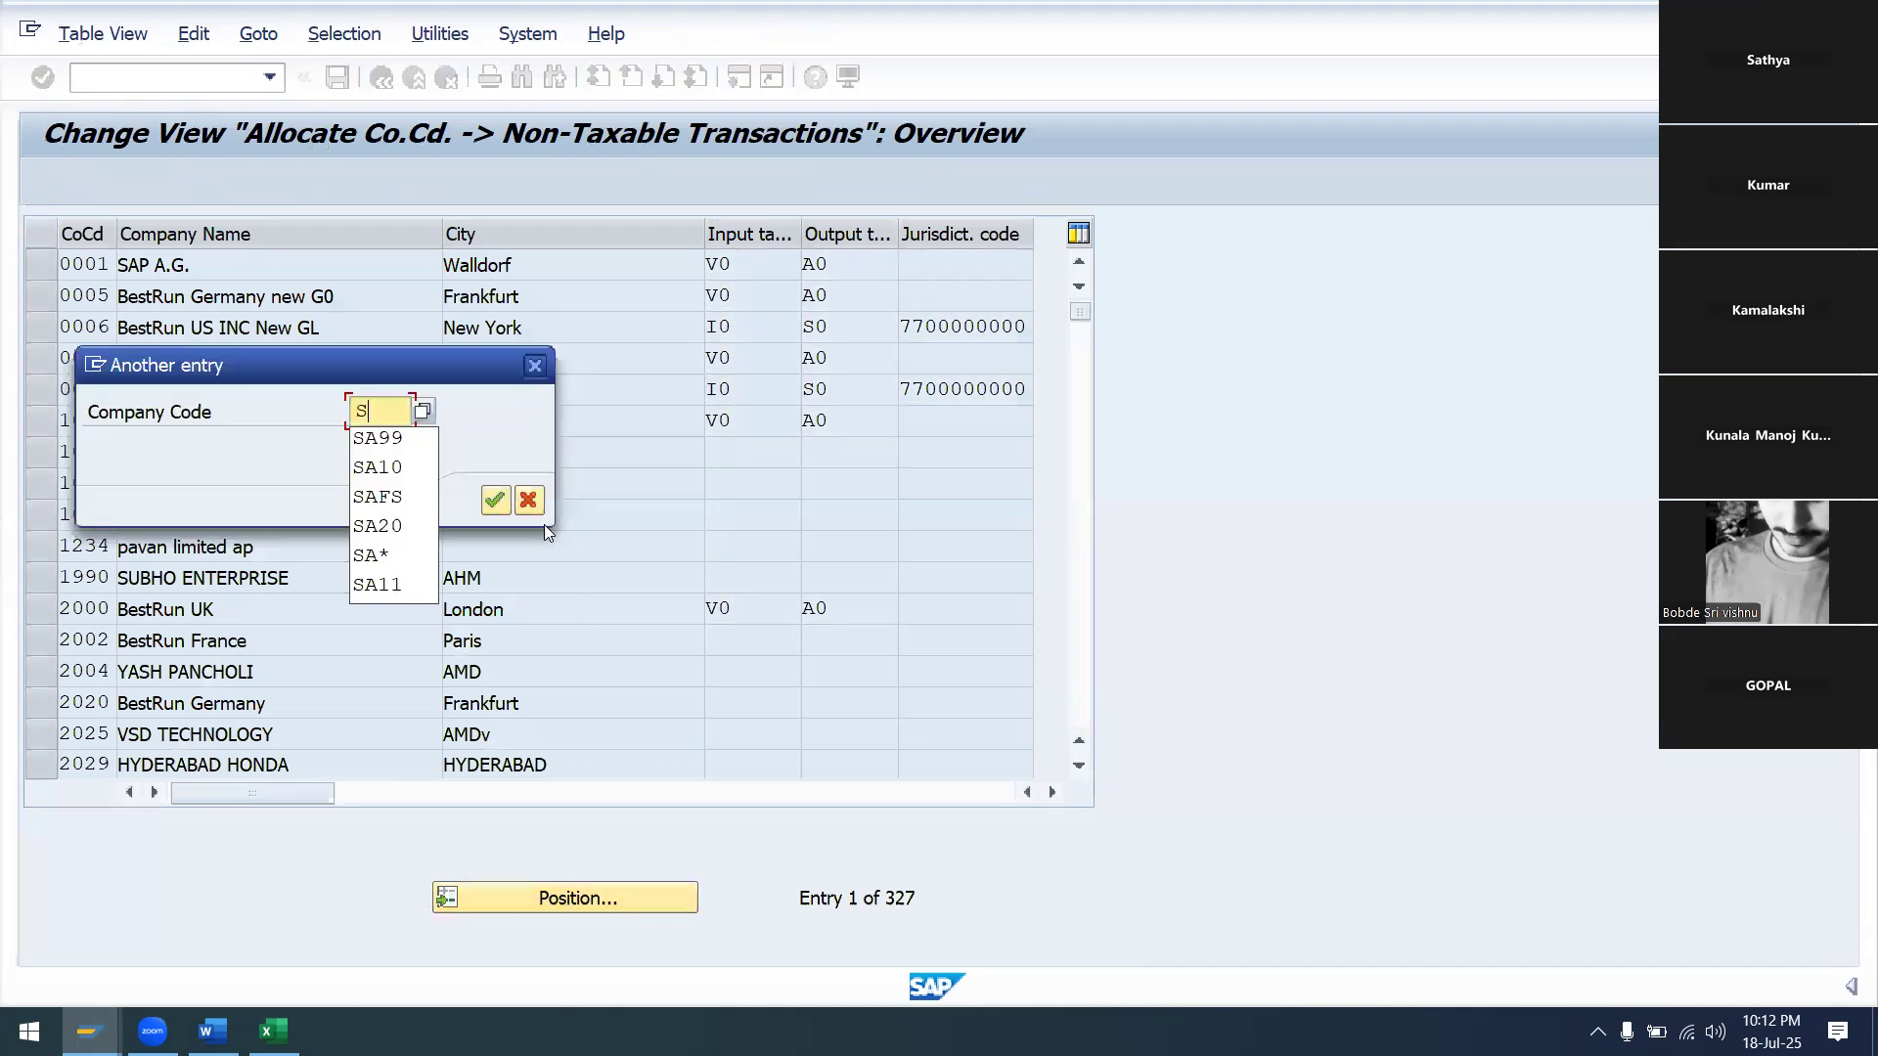
pyautogui.click(495, 502)
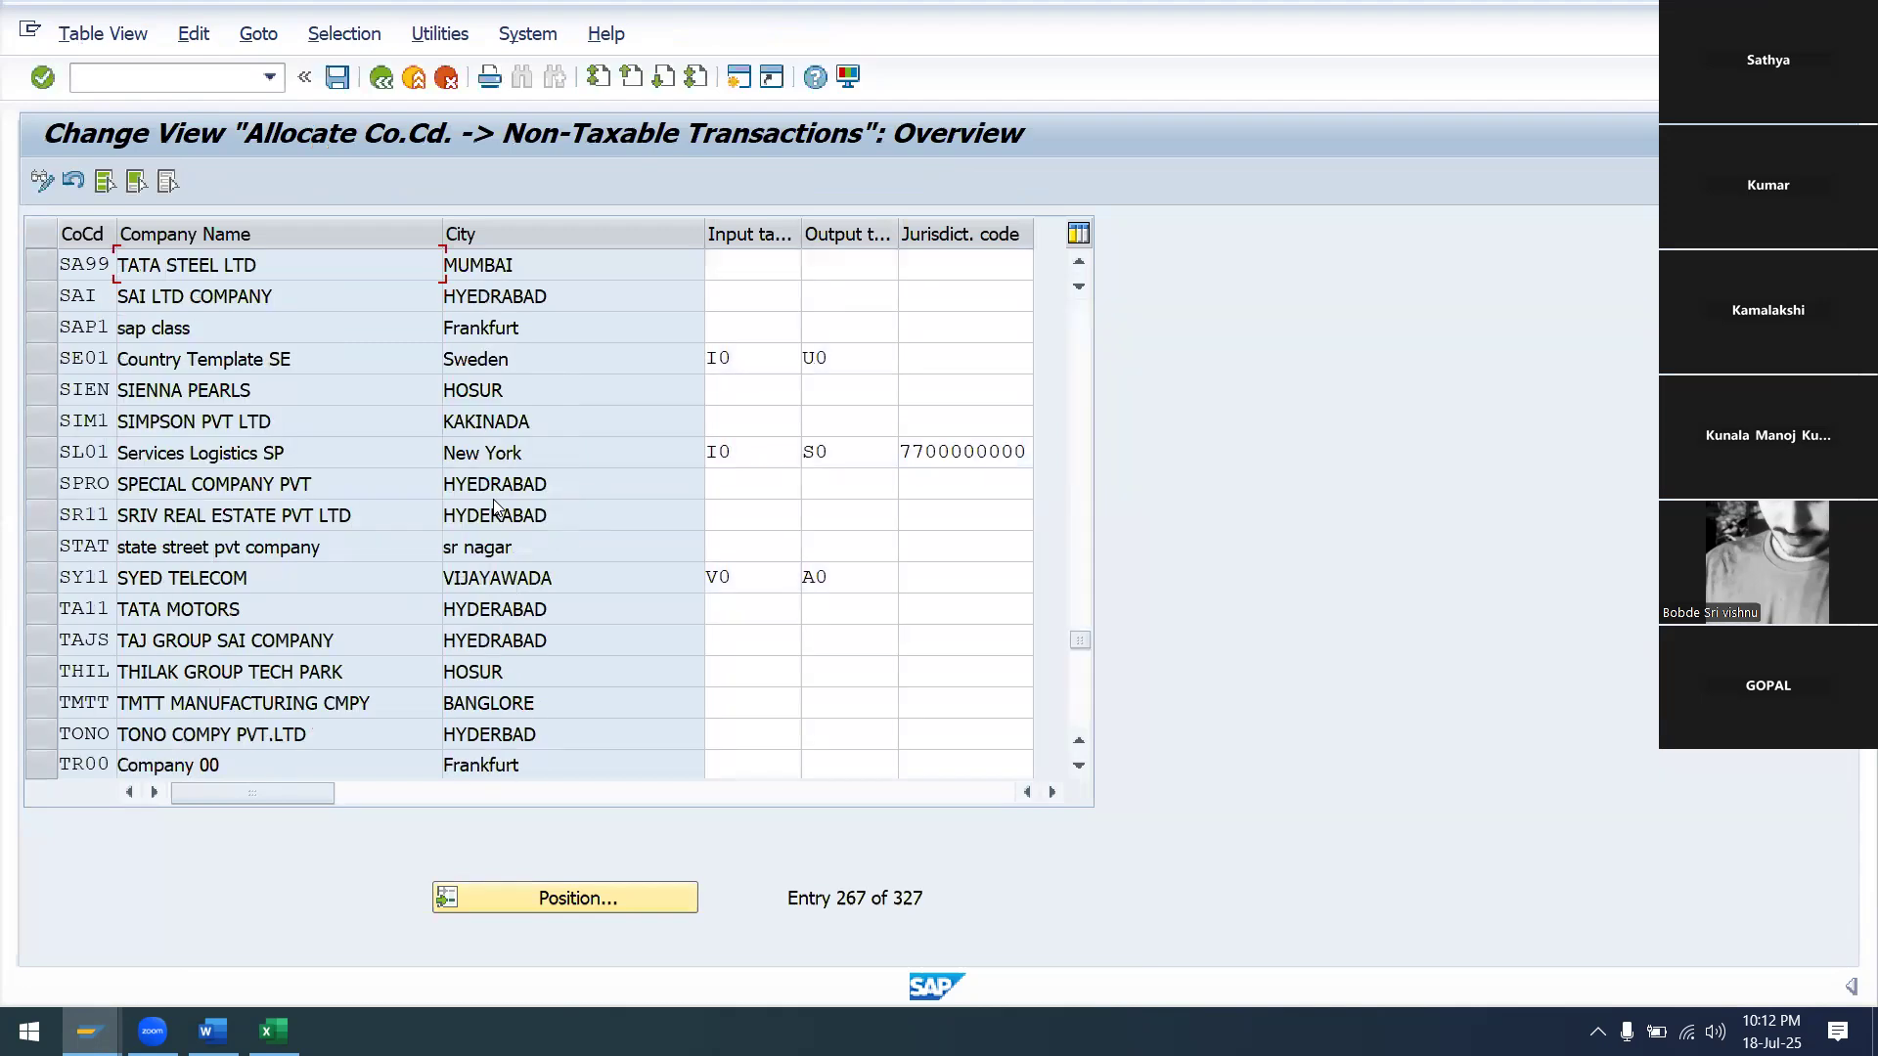
# Enter input tax code V0 and output tax code A0 for SA99, then save under the customizing request
pyautogui.click(750, 266)
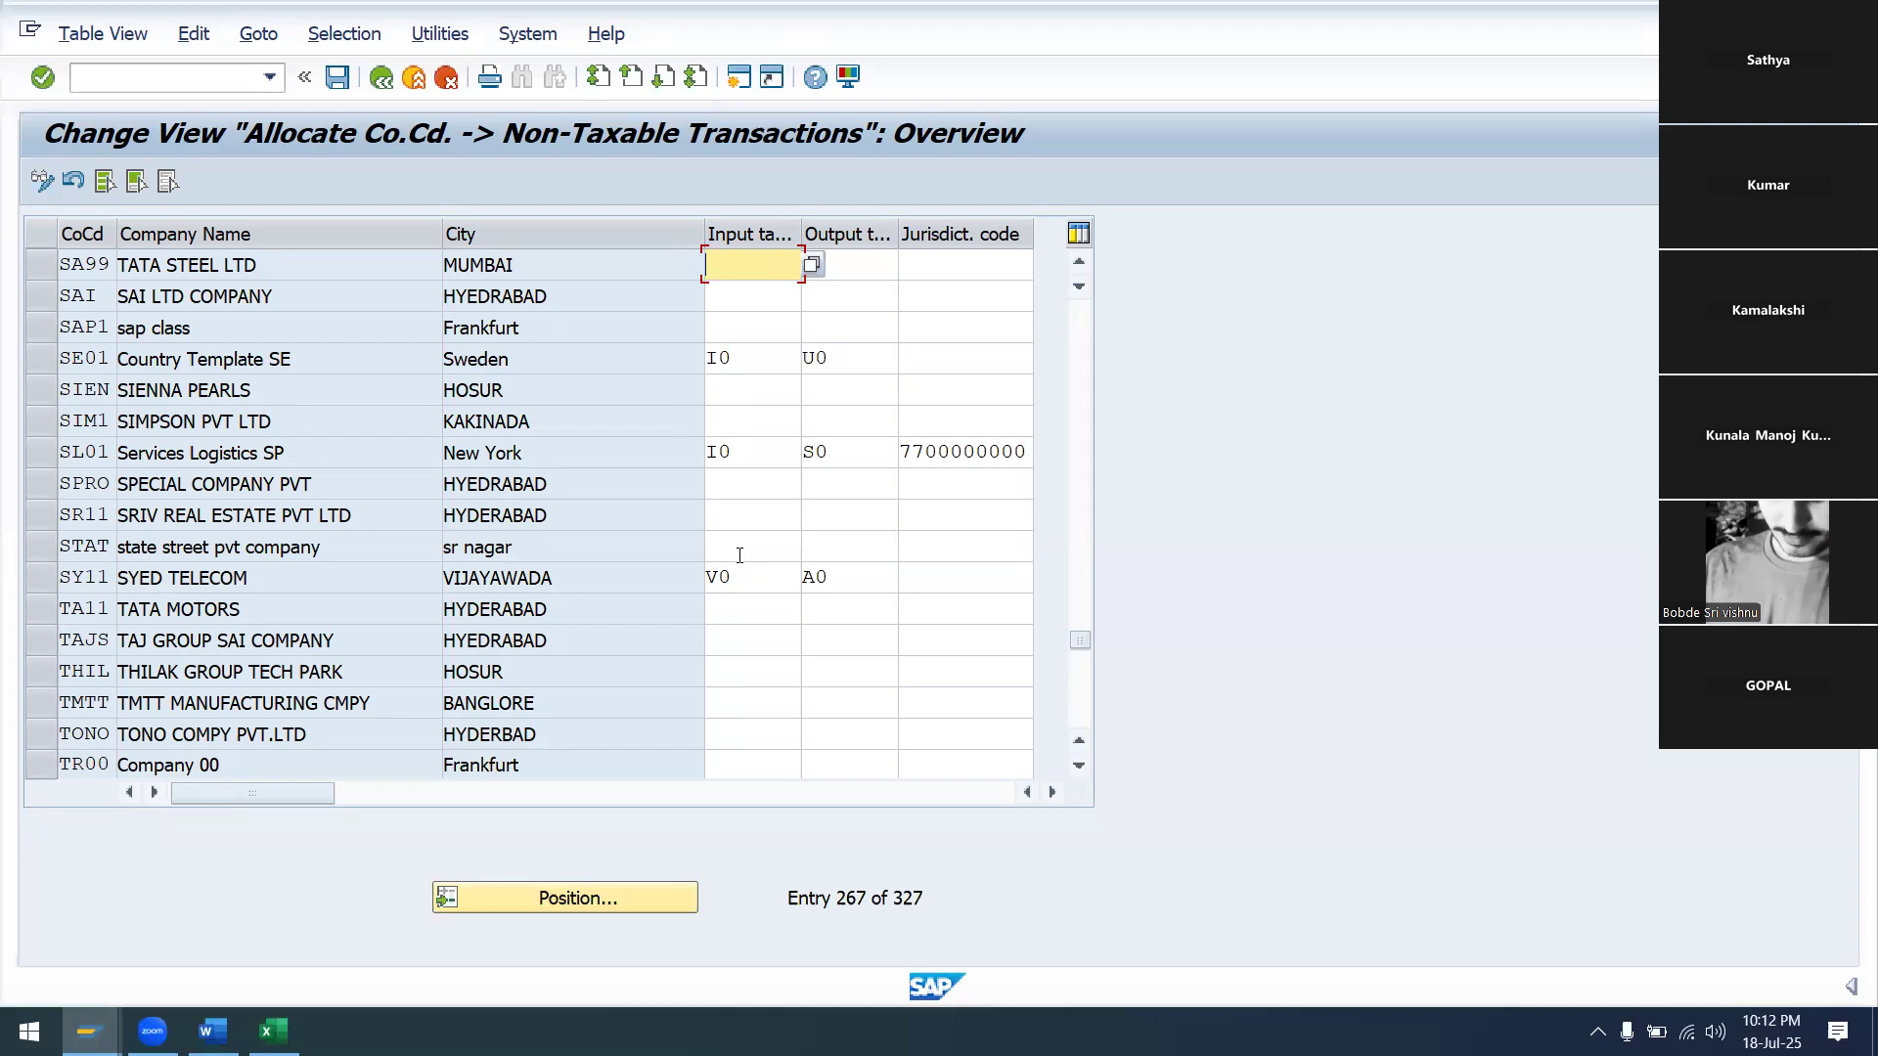
pyautogui.write('V0')
pyautogui.press('Tab')
pyautogui.write('A0')
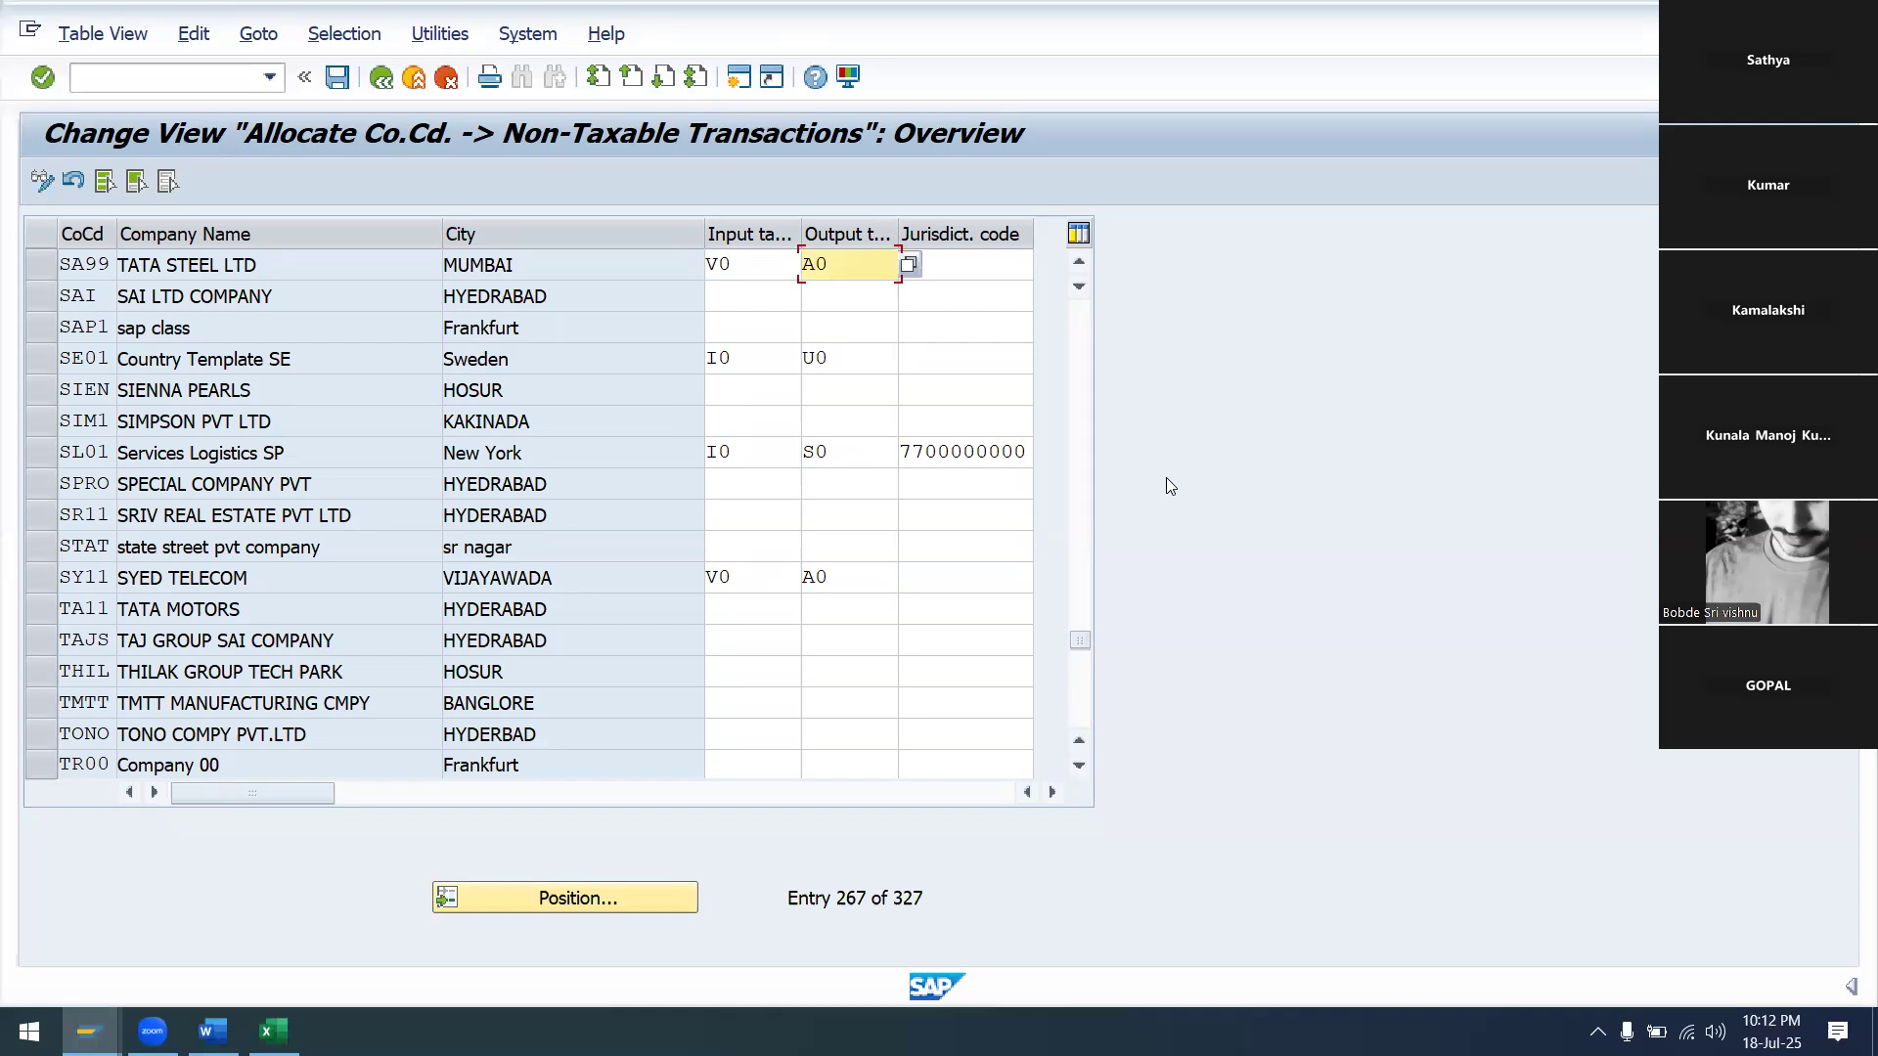
pyautogui.hotkey('ctrl', 's')
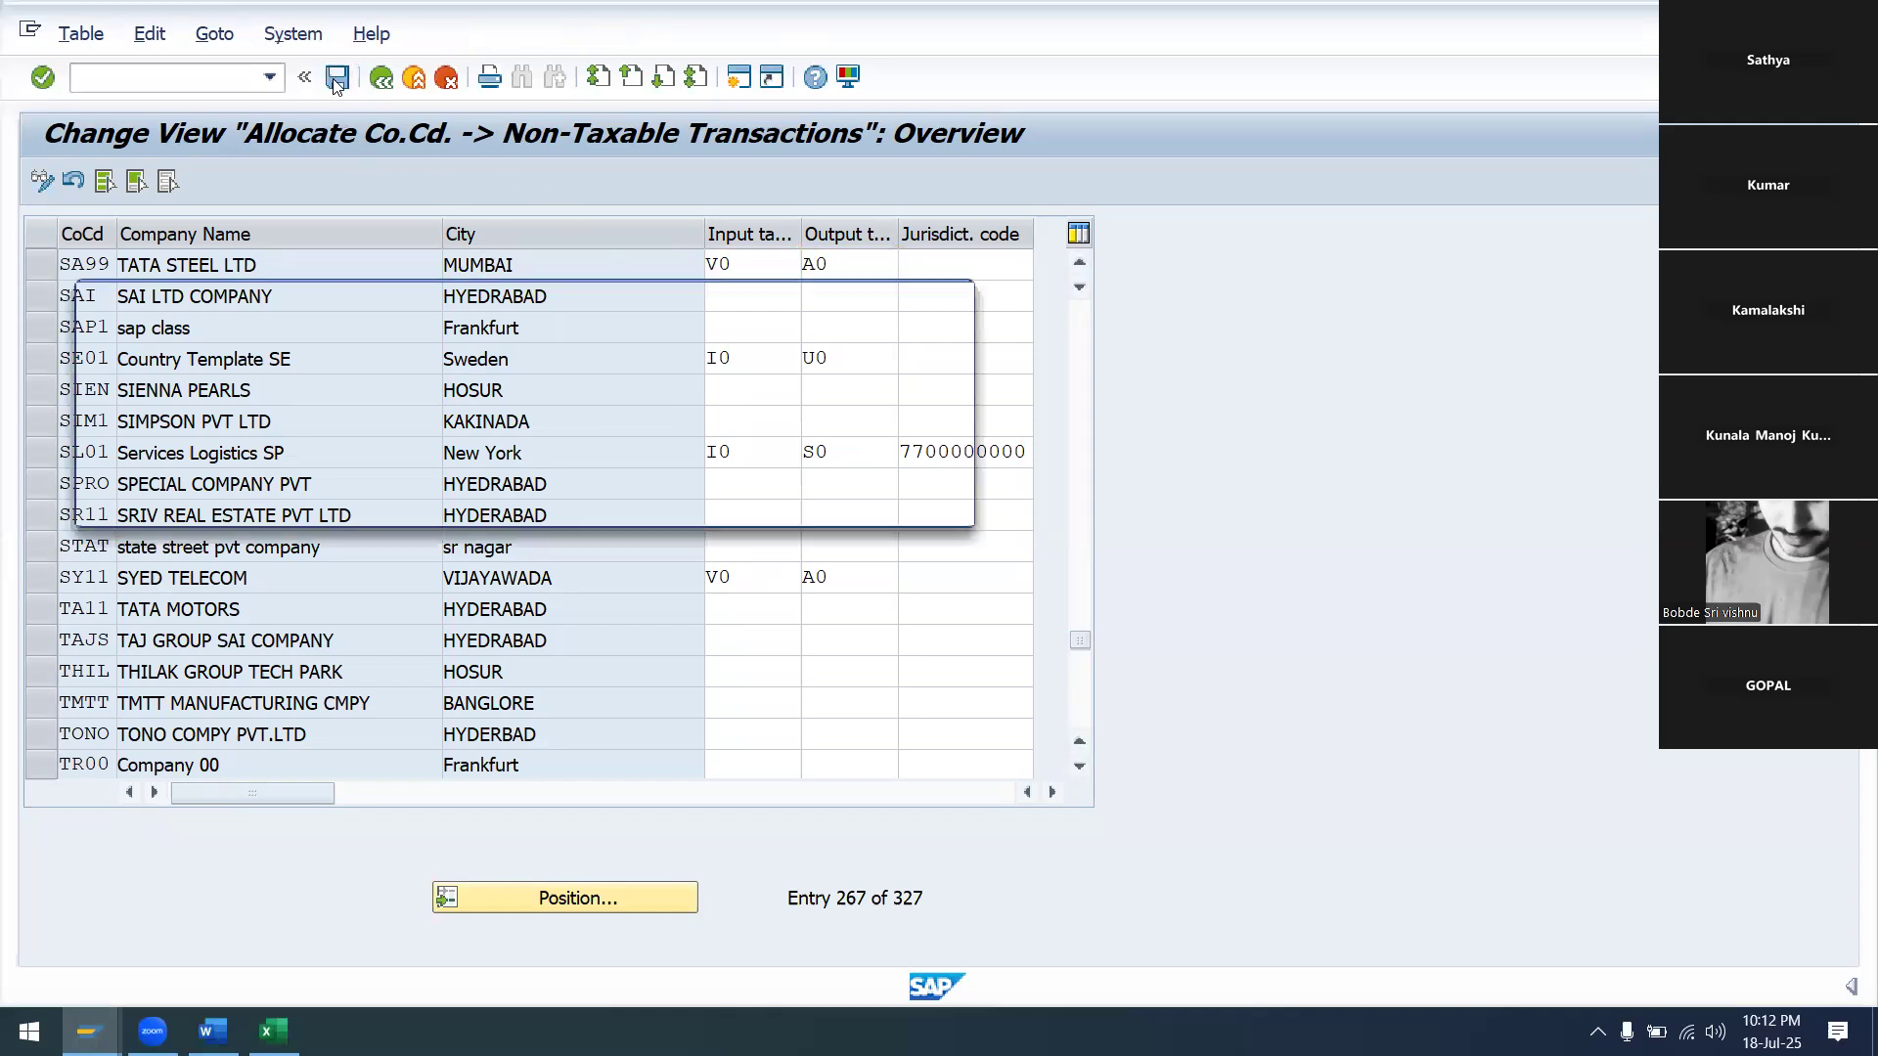
pyautogui.click(609, 506)
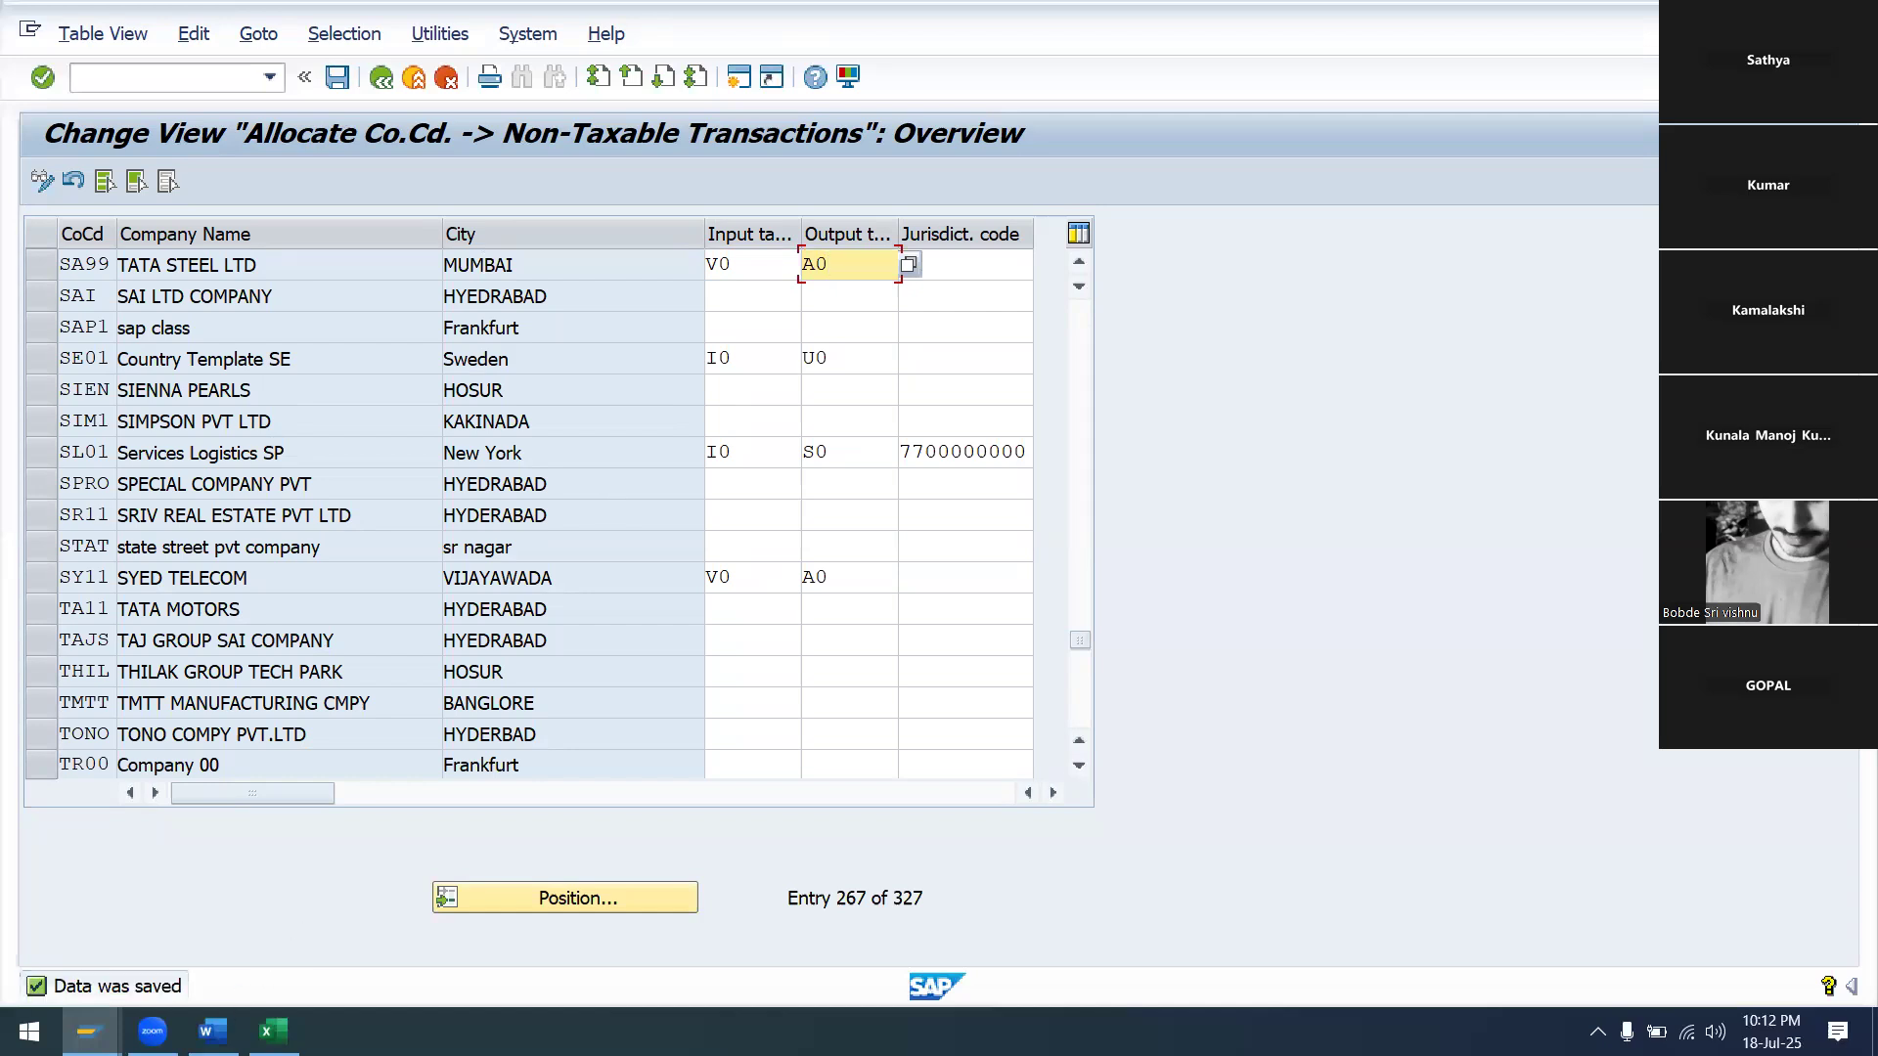
# Record 'V0 A0' in cell E4 below SA99 in the workbook, then bring the SAP table back
pyautogui.moveTo(273, 1032)
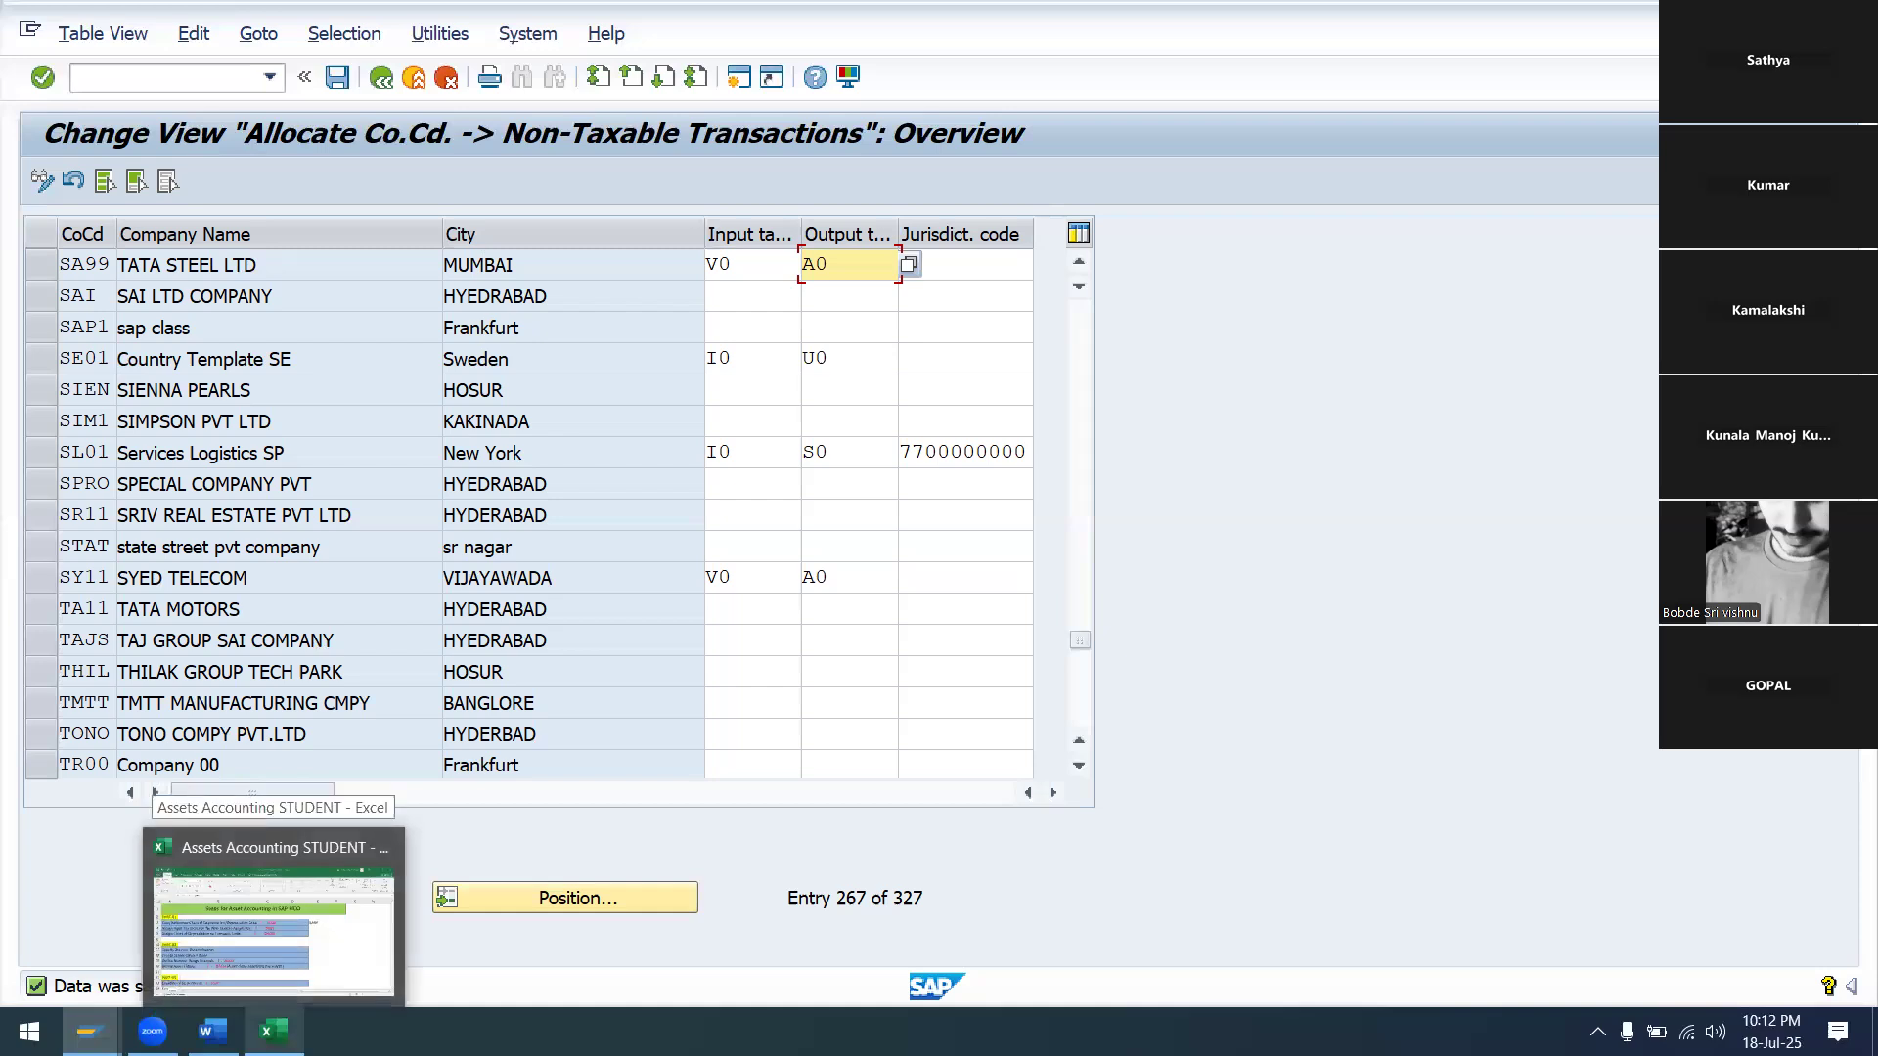
pyautogui.click(274, 914)
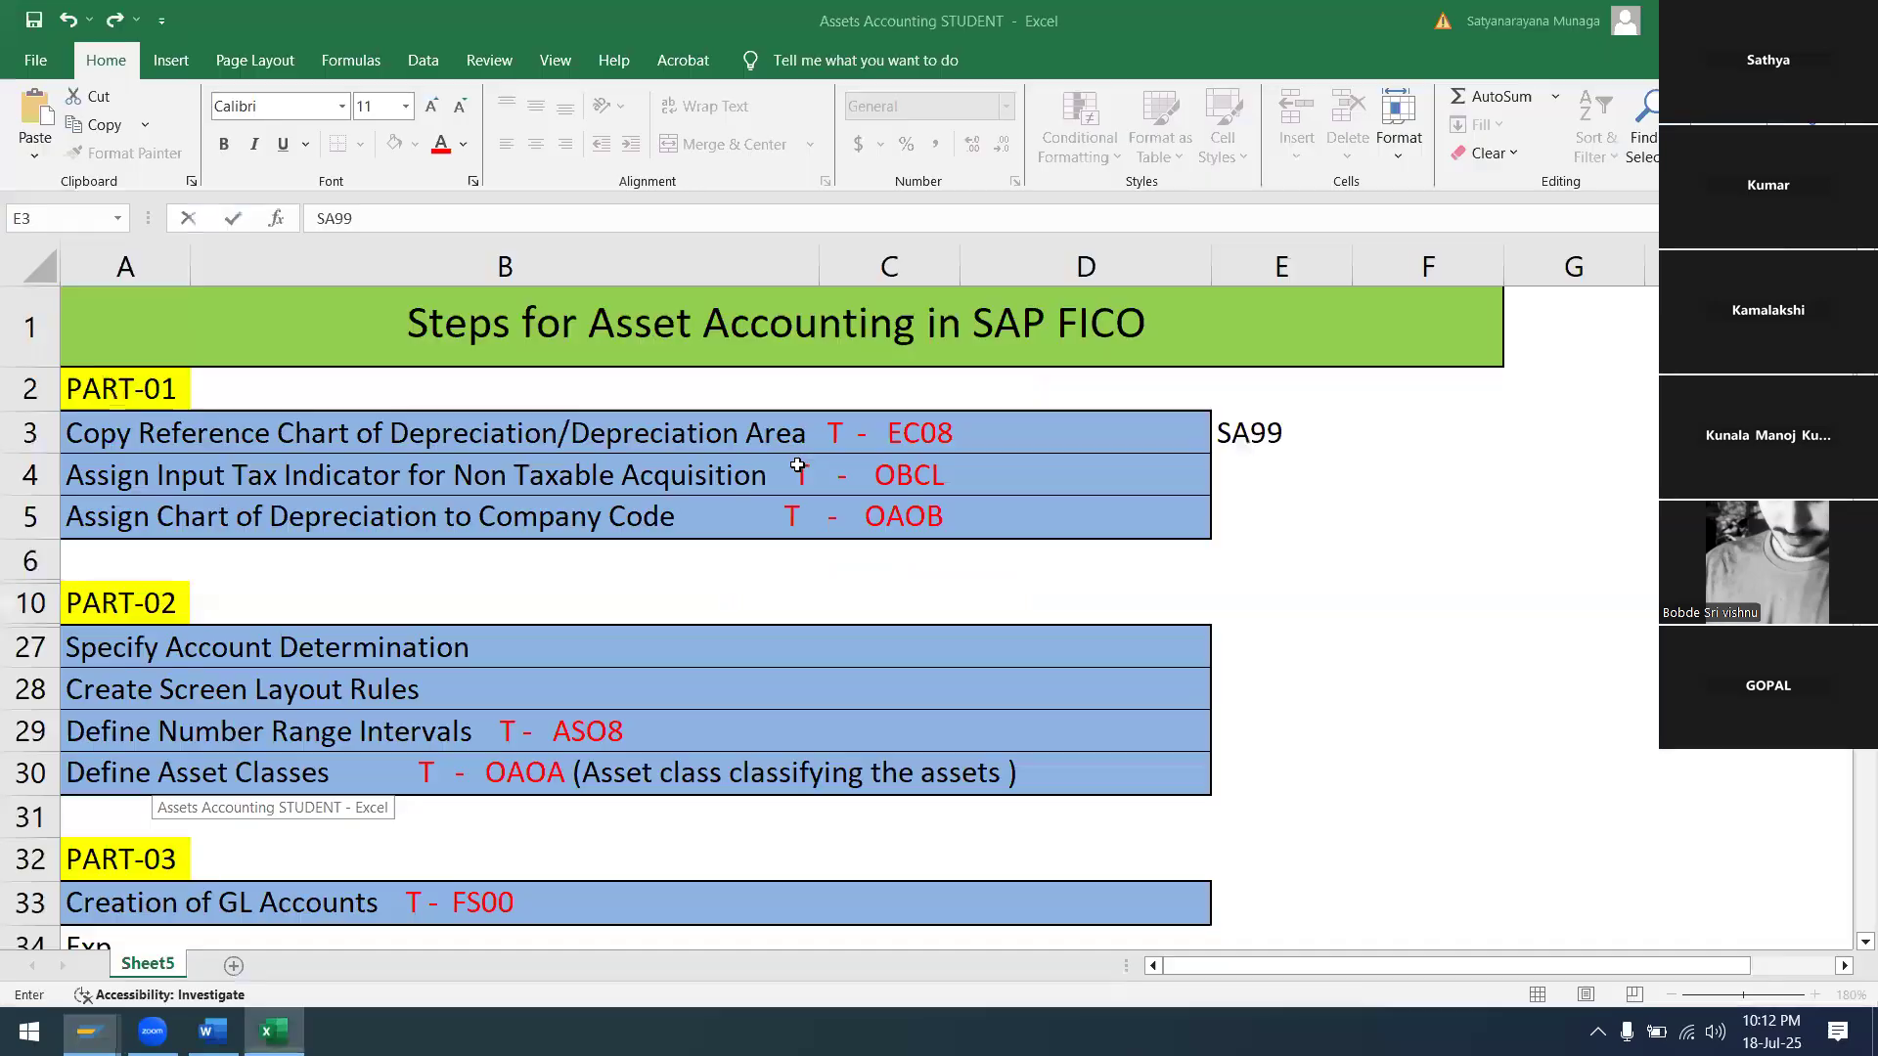
pyautogui.click(1261, 482)
pyautogui.write('V0 ')
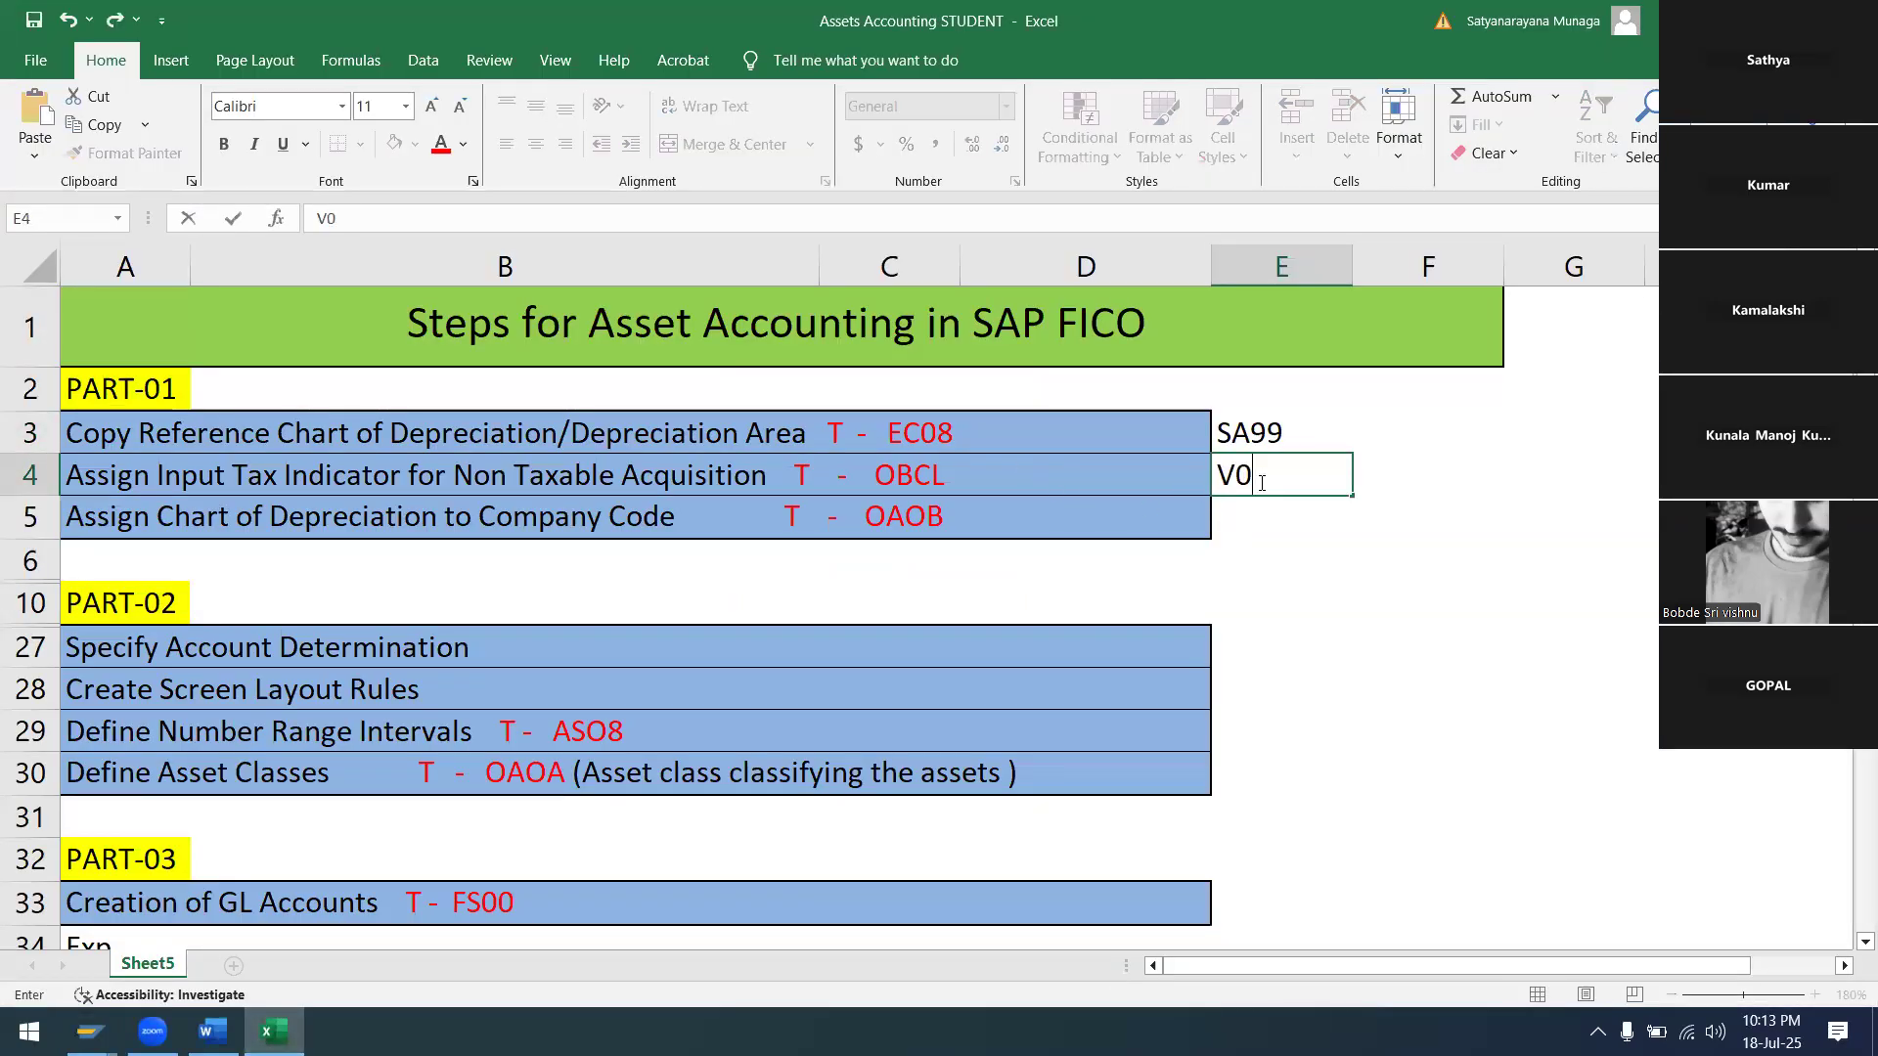
pyautogui.write('A0')
pyautogui.click(1234, 516)
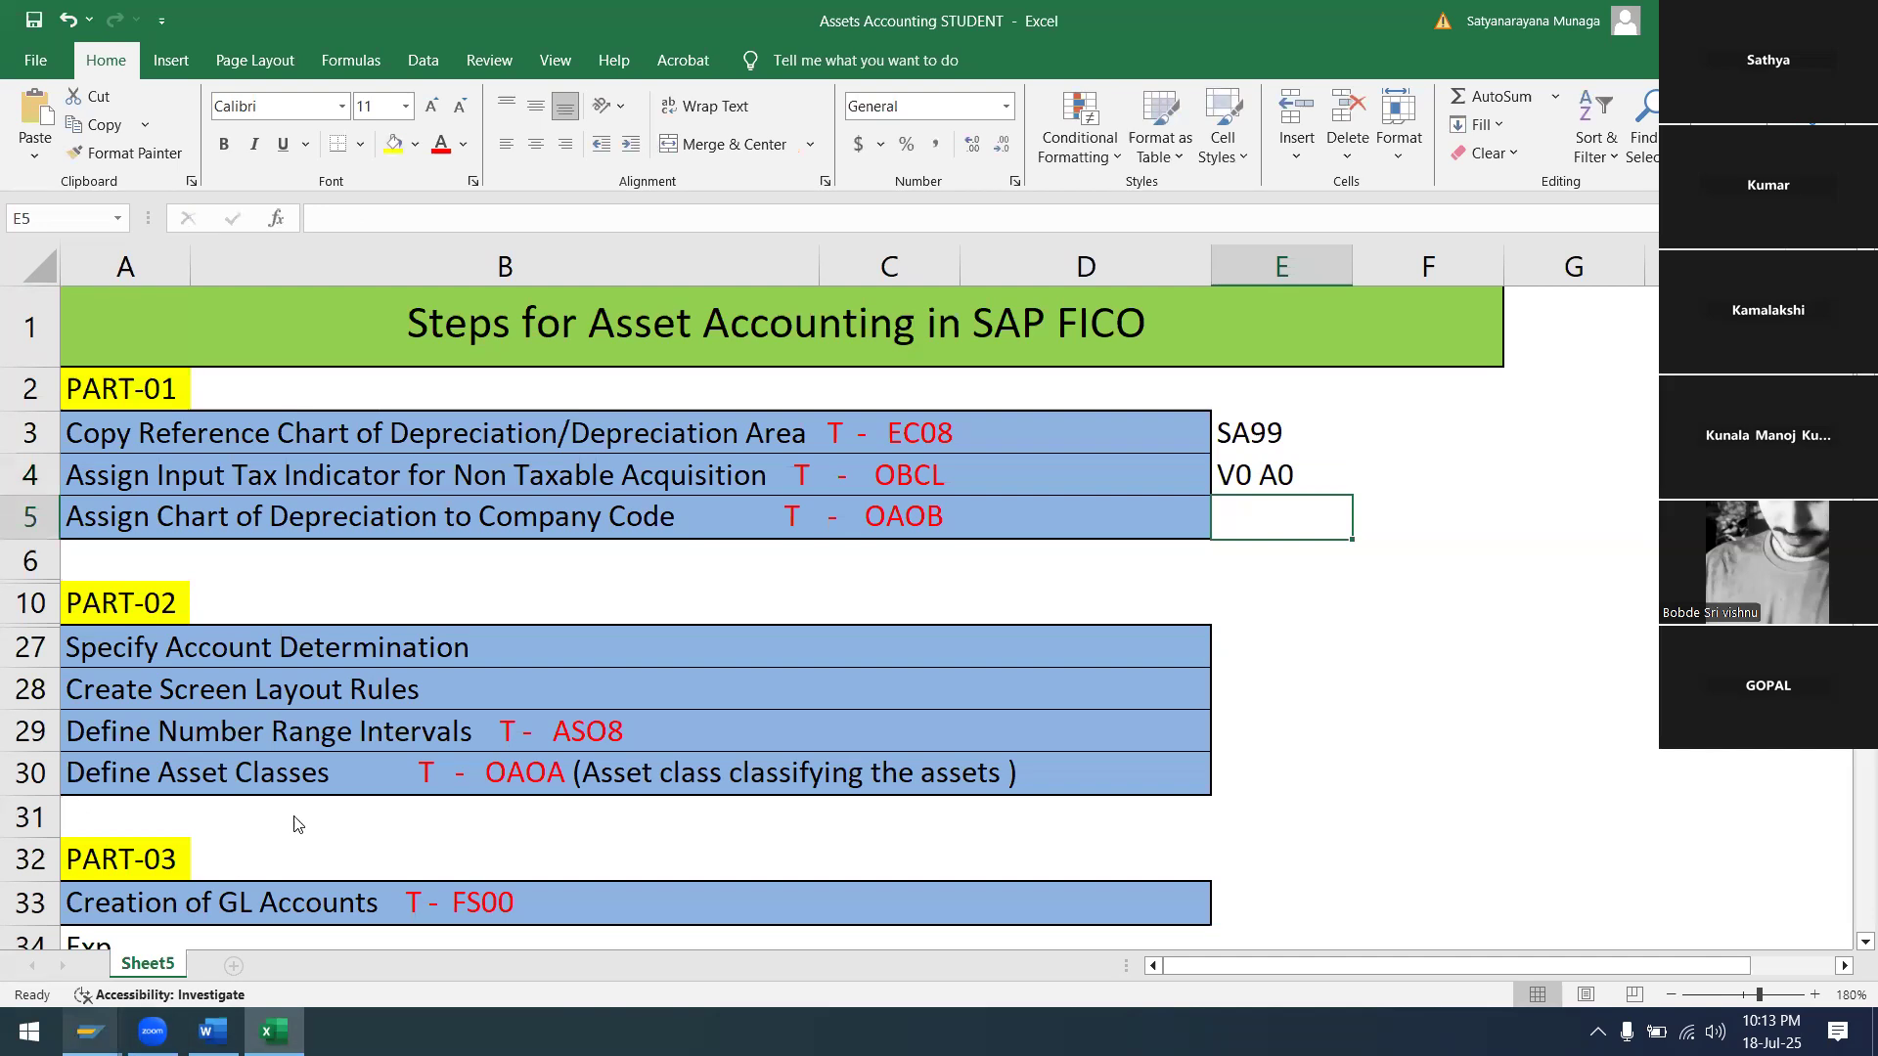
pyautogui.moveTo(90, 1031)
pyautogui.click(381, 929)
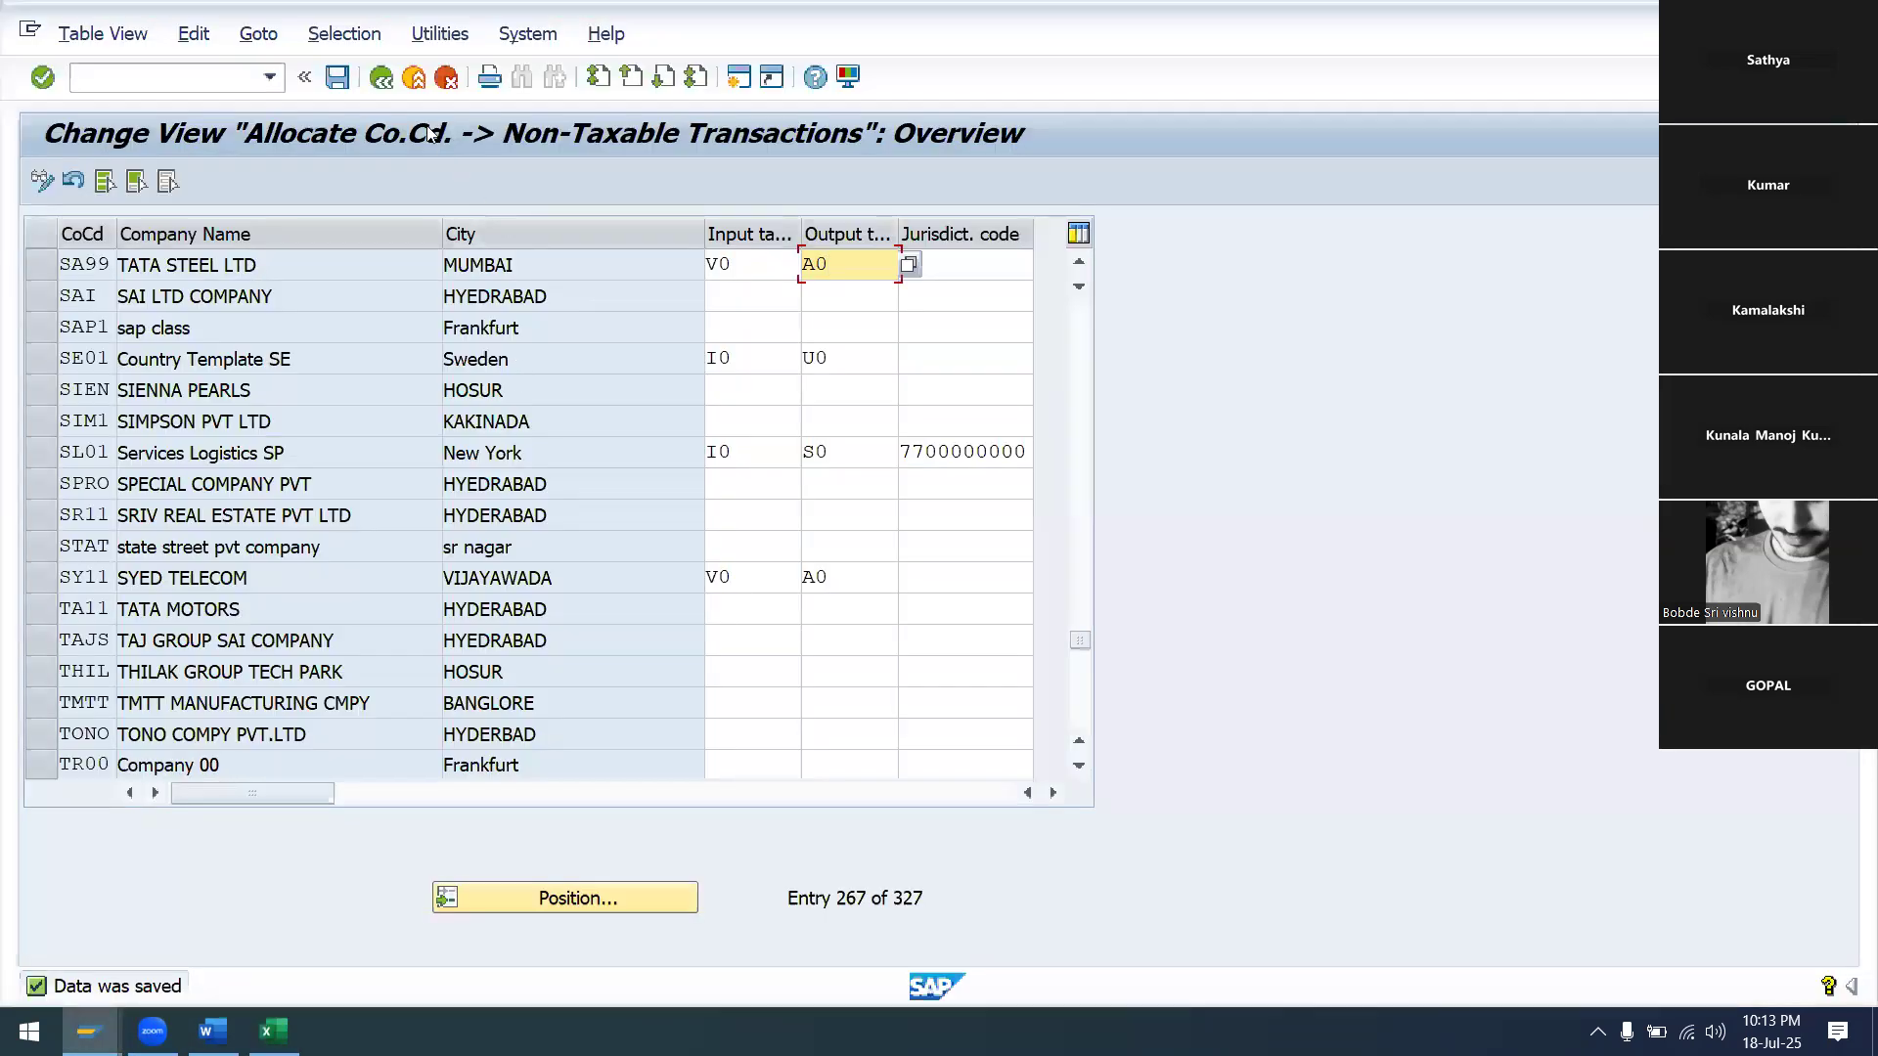
# Go back to the Display IMG tree and scroll down to Asset Accounting > Organizational Structures
pyautogui.click(383, 80)
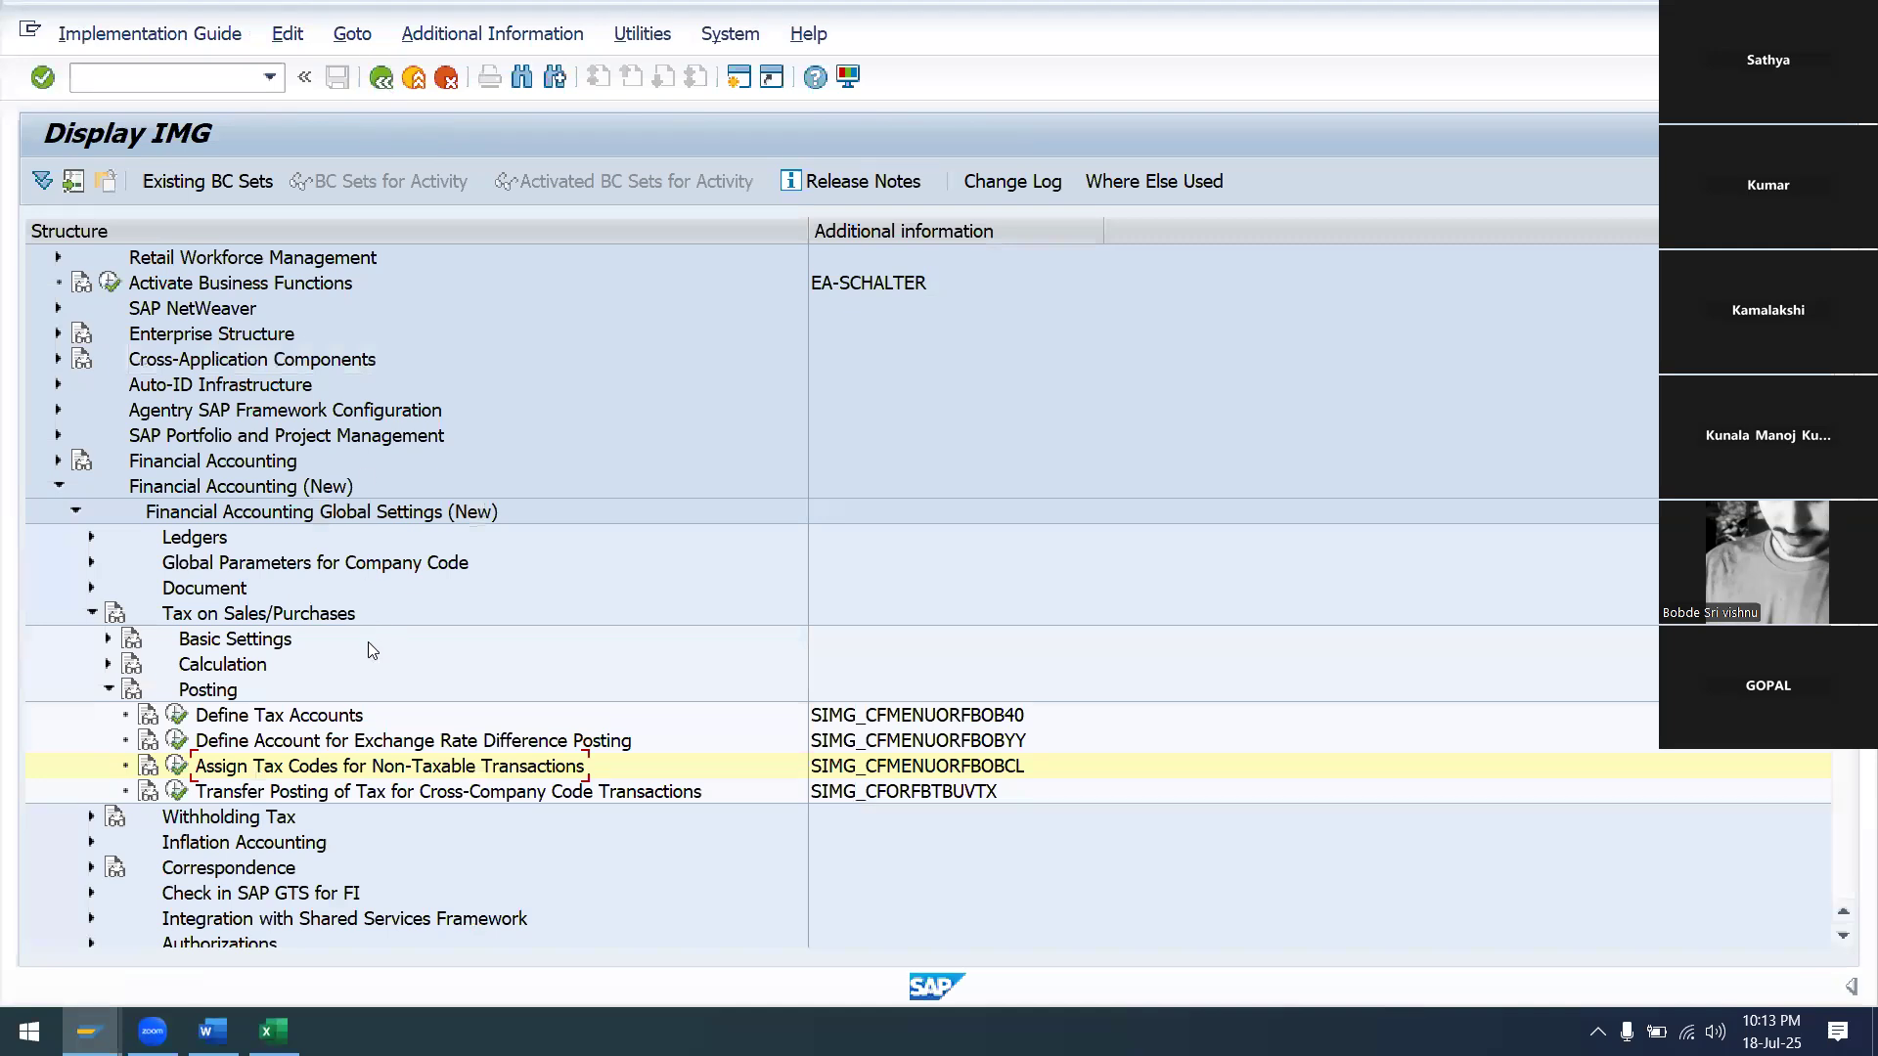
pyautogui.scroll(-1, 368, 641)
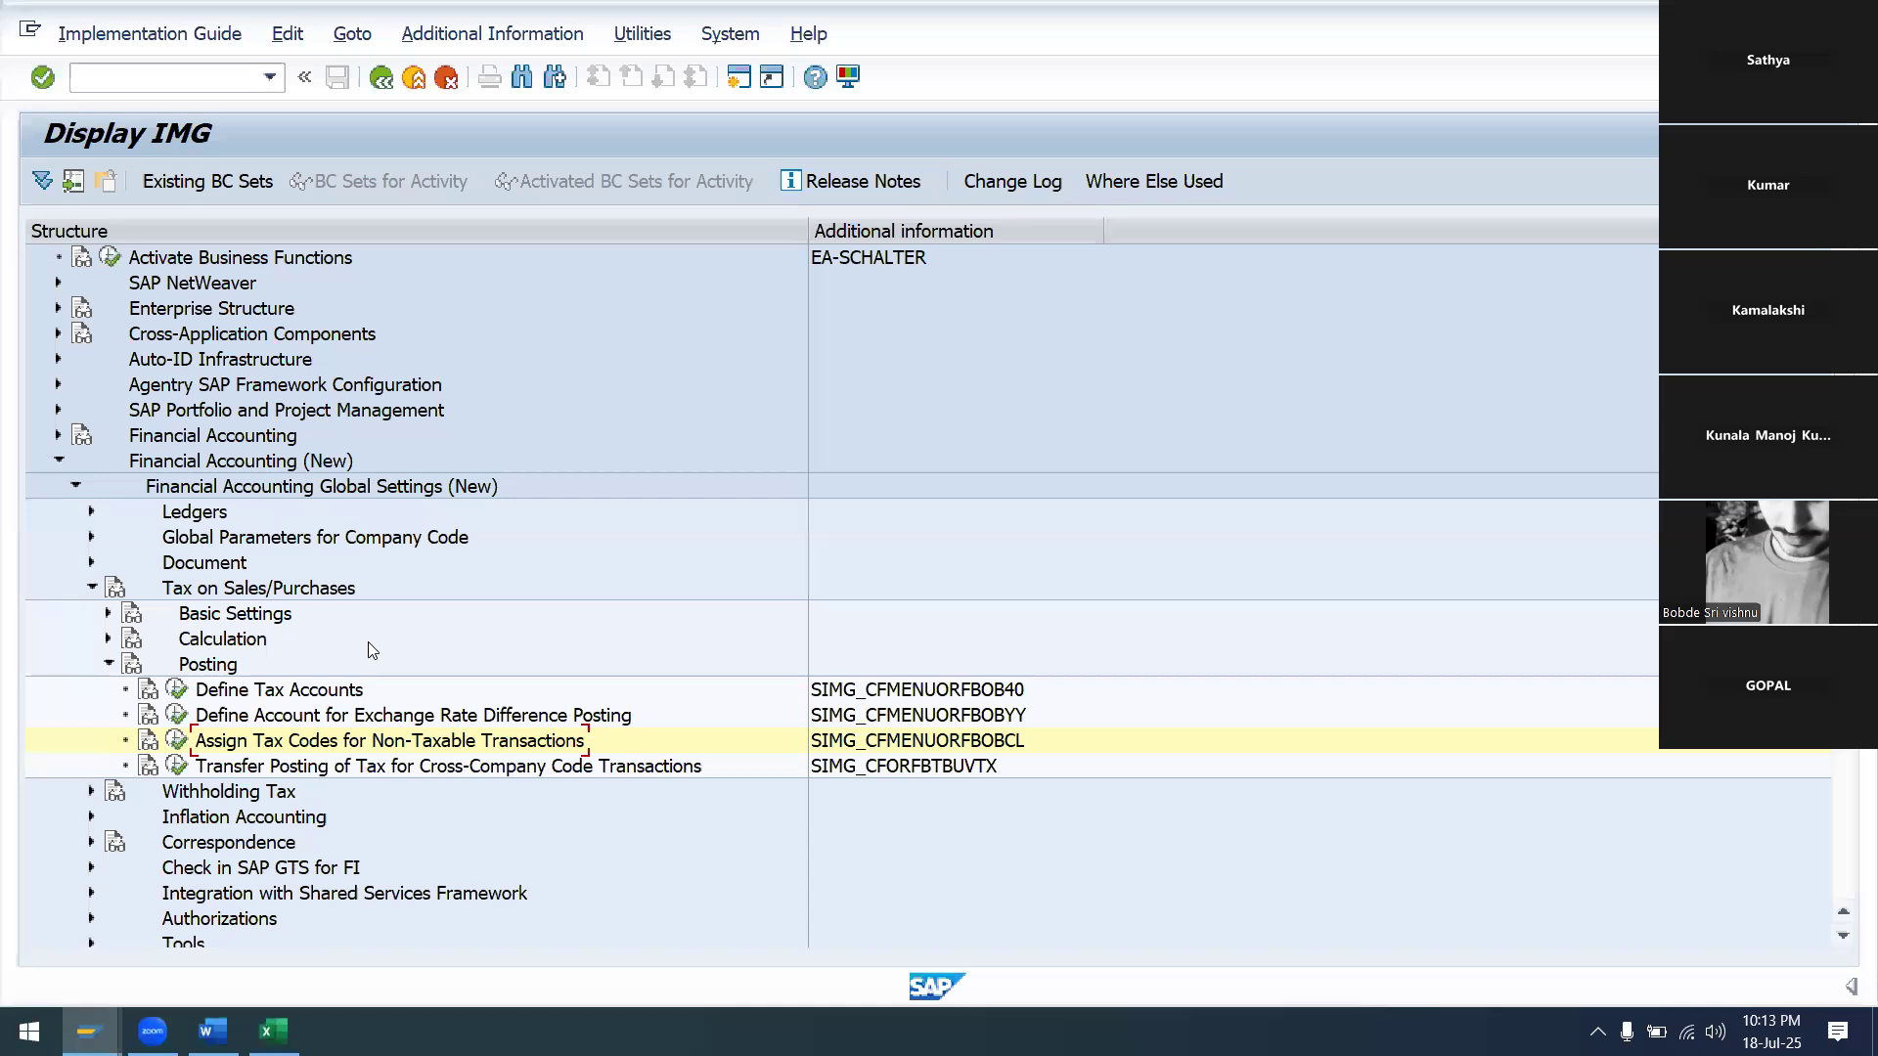
pyautogui.scroll(-1, 342, 773)
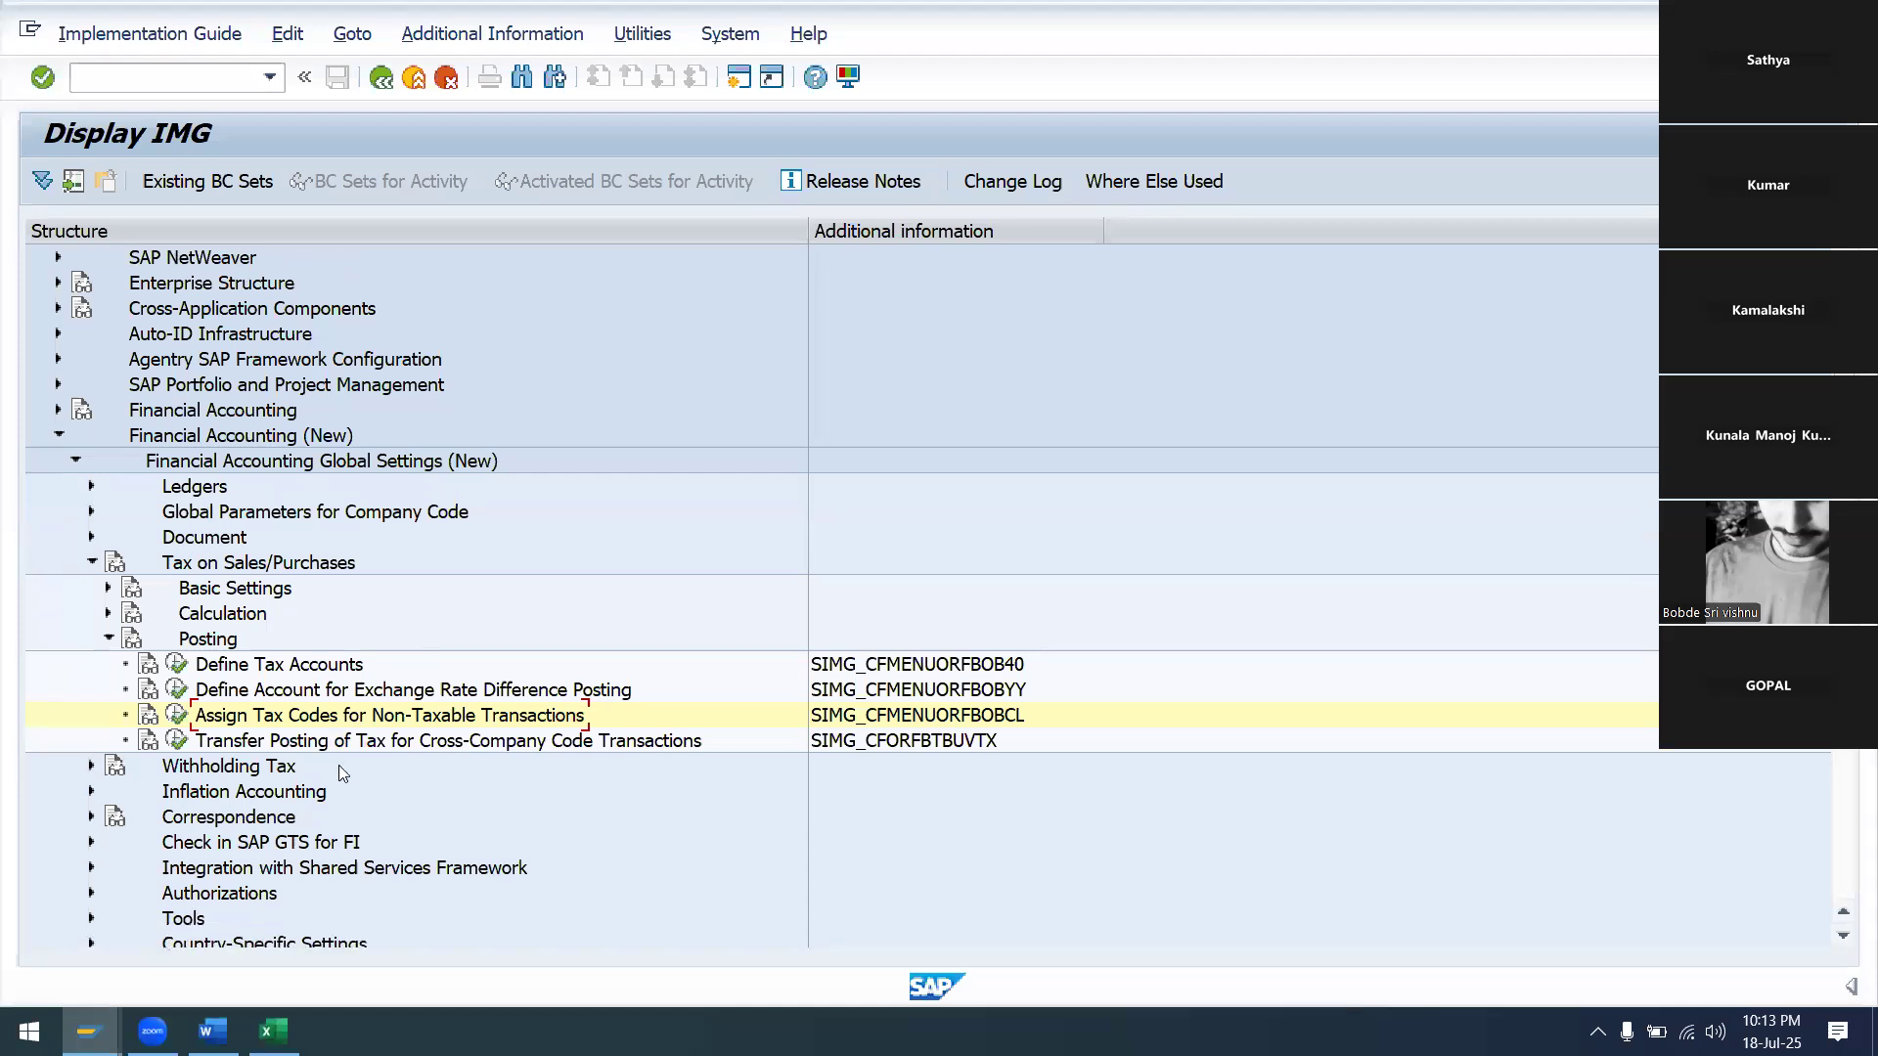
pyautogui.scroll(-2, 341, 773)
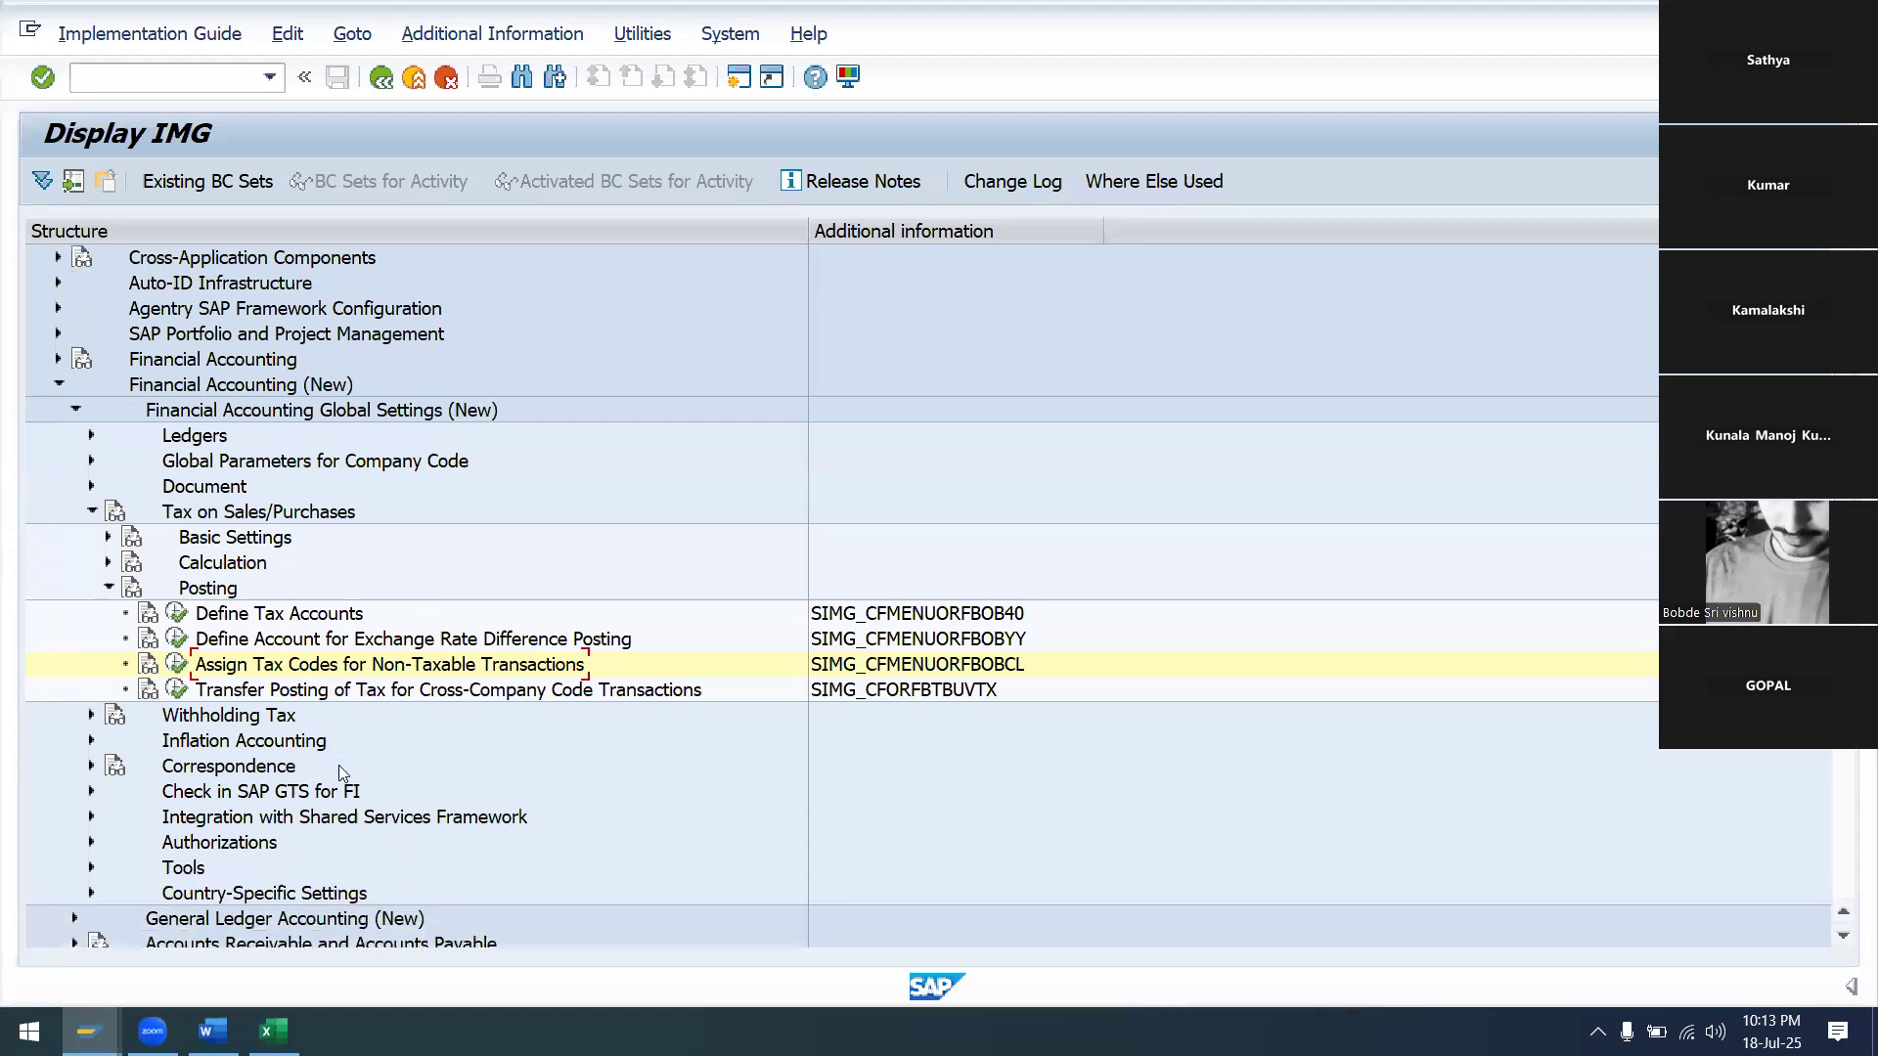
pyautogui.scroll(-1, 342, 773)
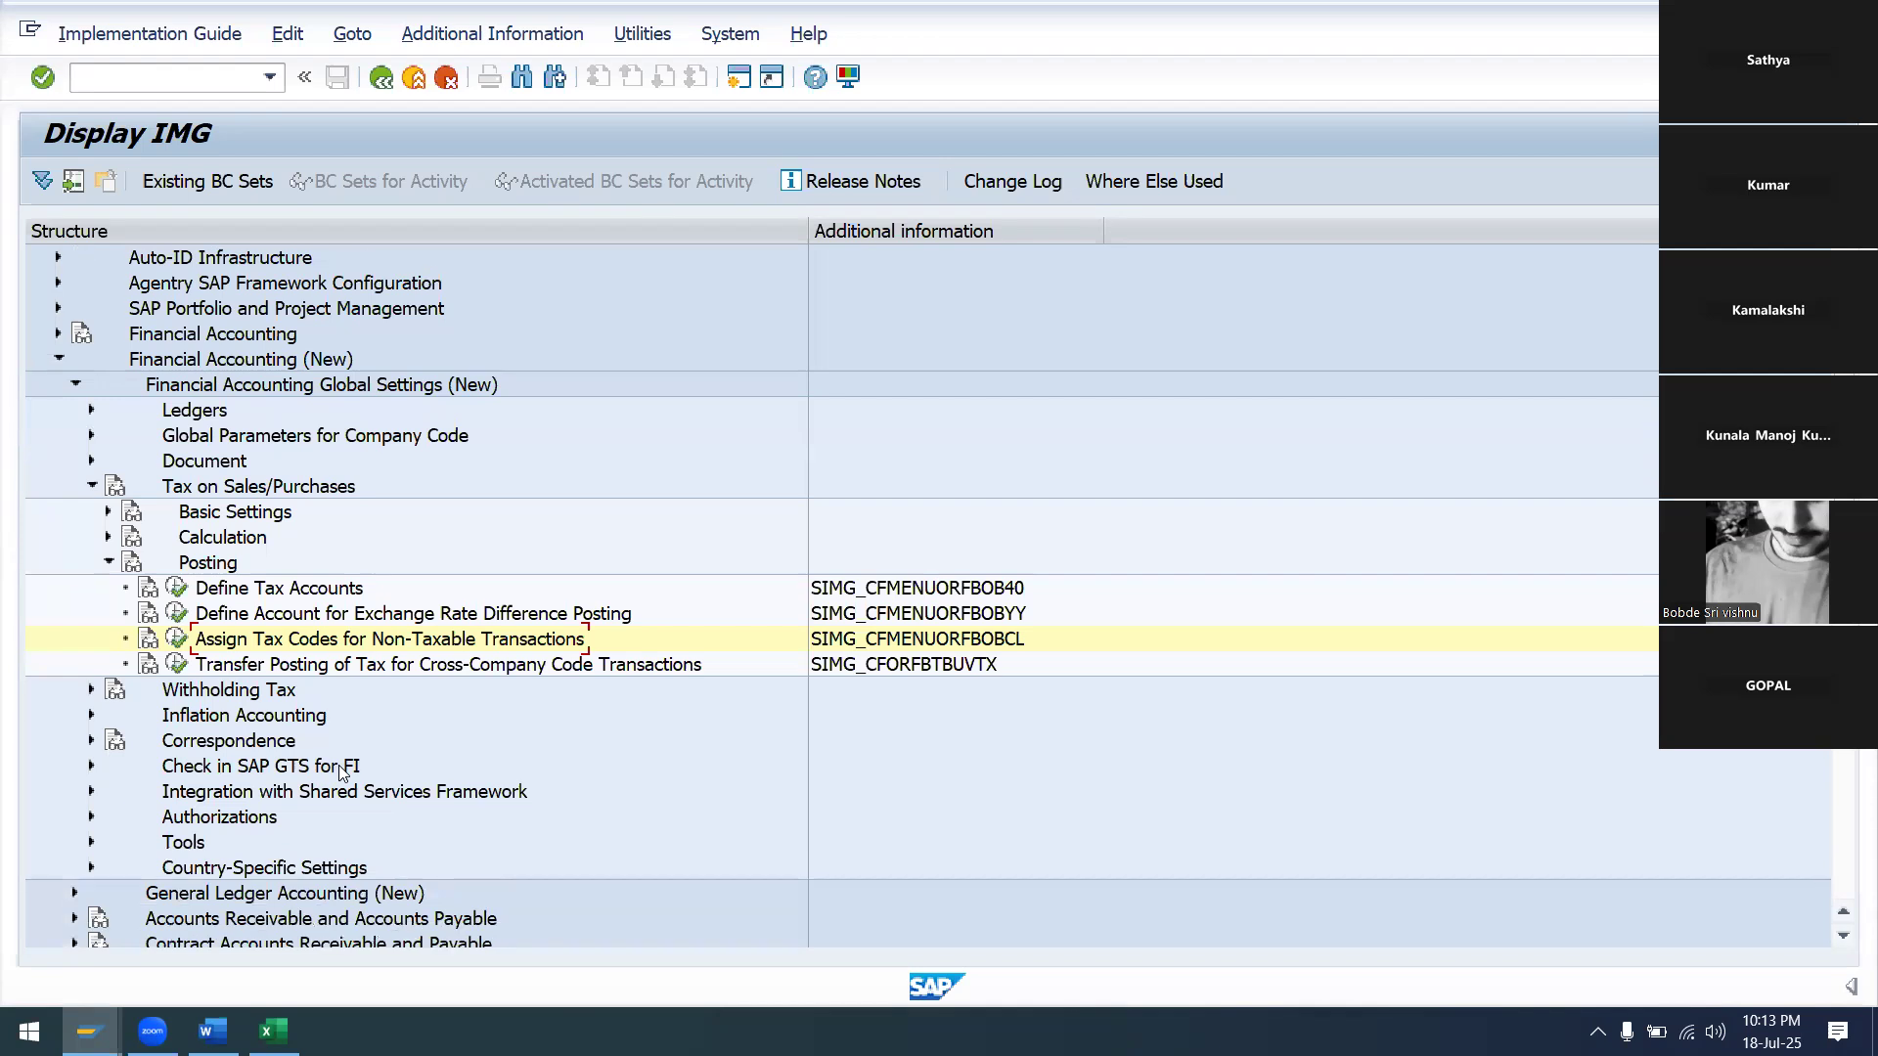
pyautogui.scroll(-2, 338, 765)
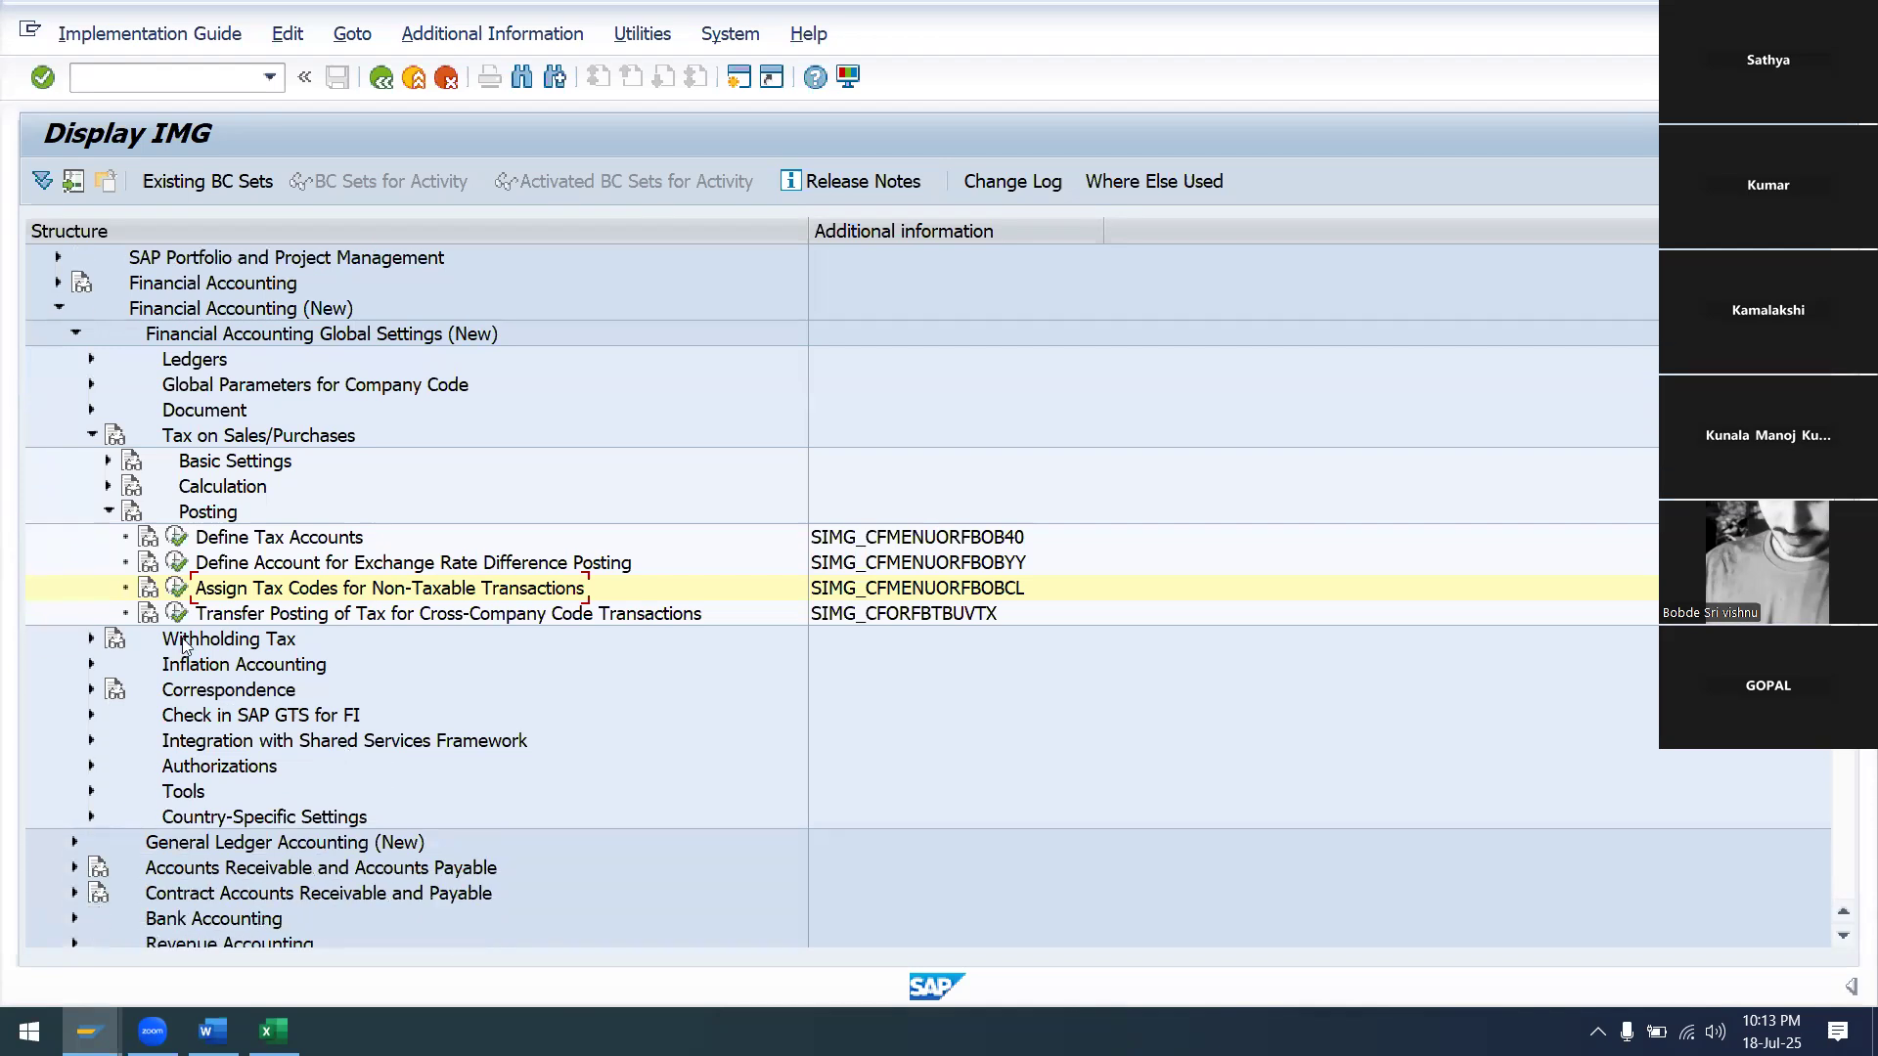
pyautogui.scroll(-3, 179, 825)
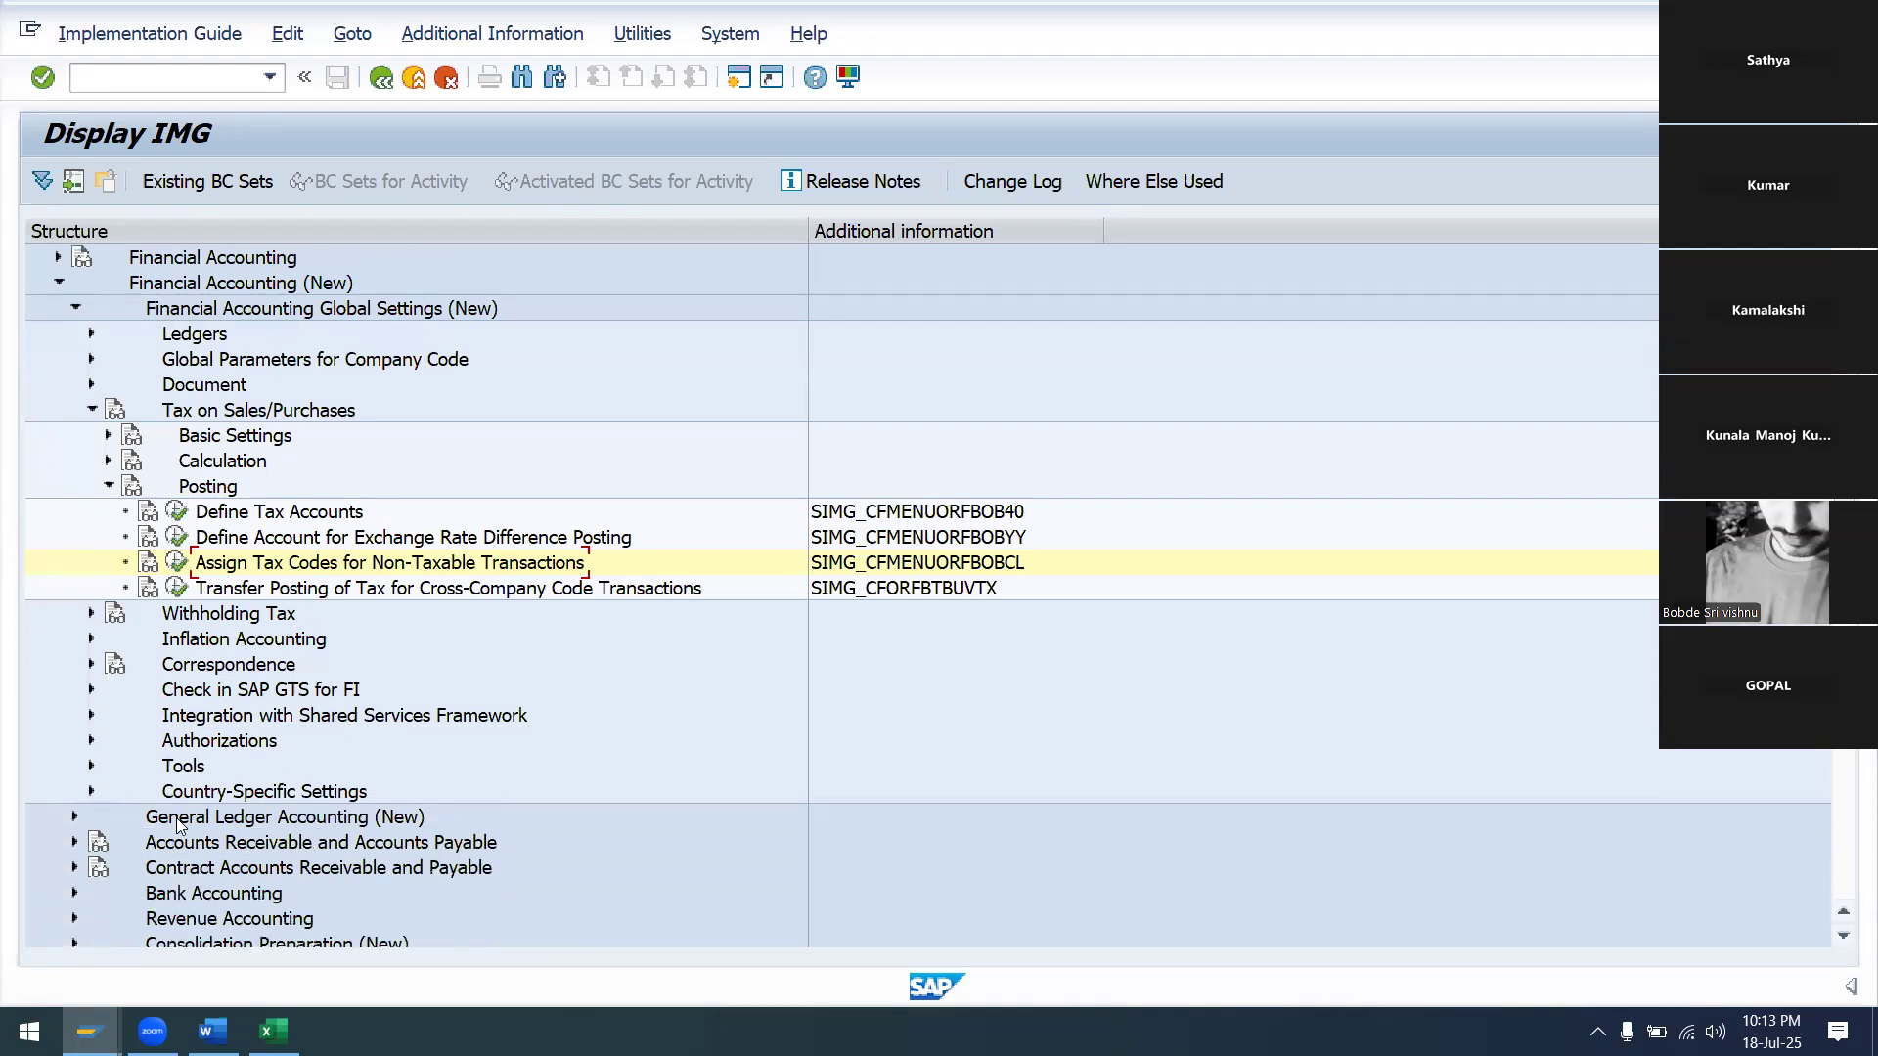
pyautogui.scroll(-2, 179, 825)
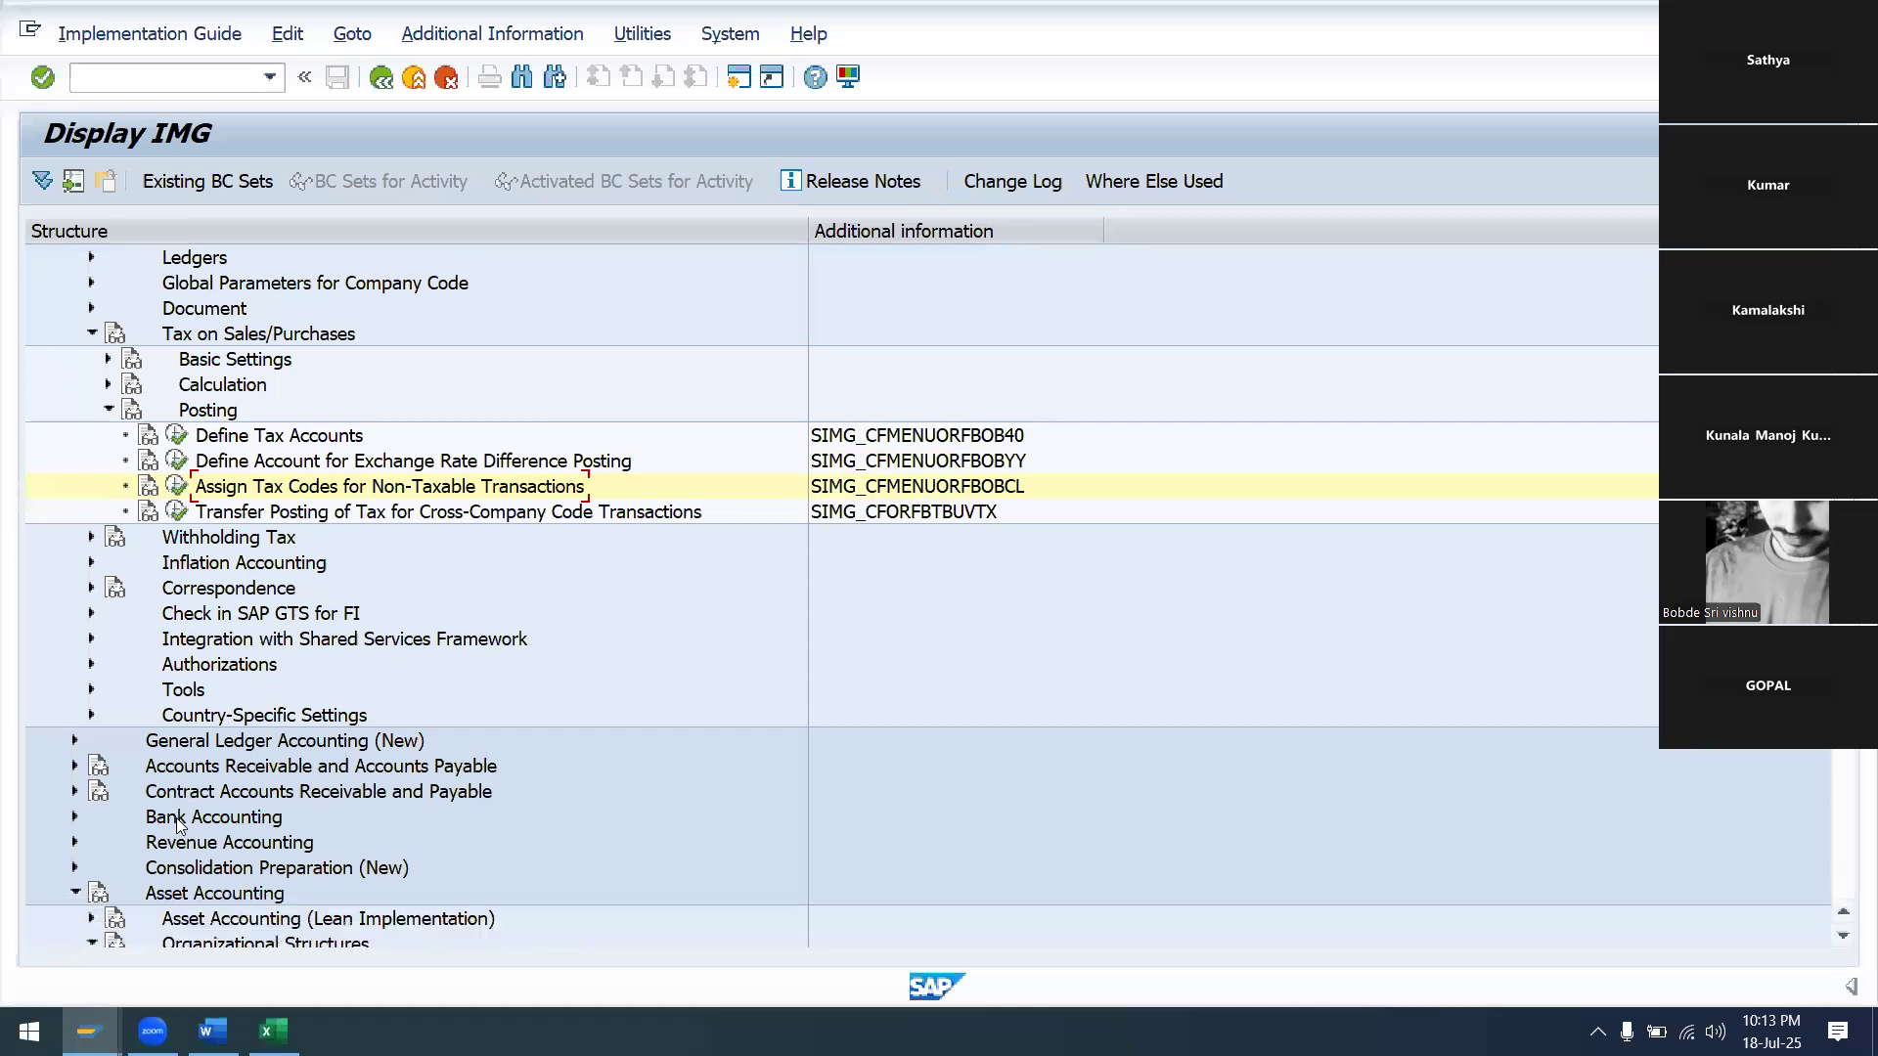
pyautogui.scroll(-1, 179, 825)
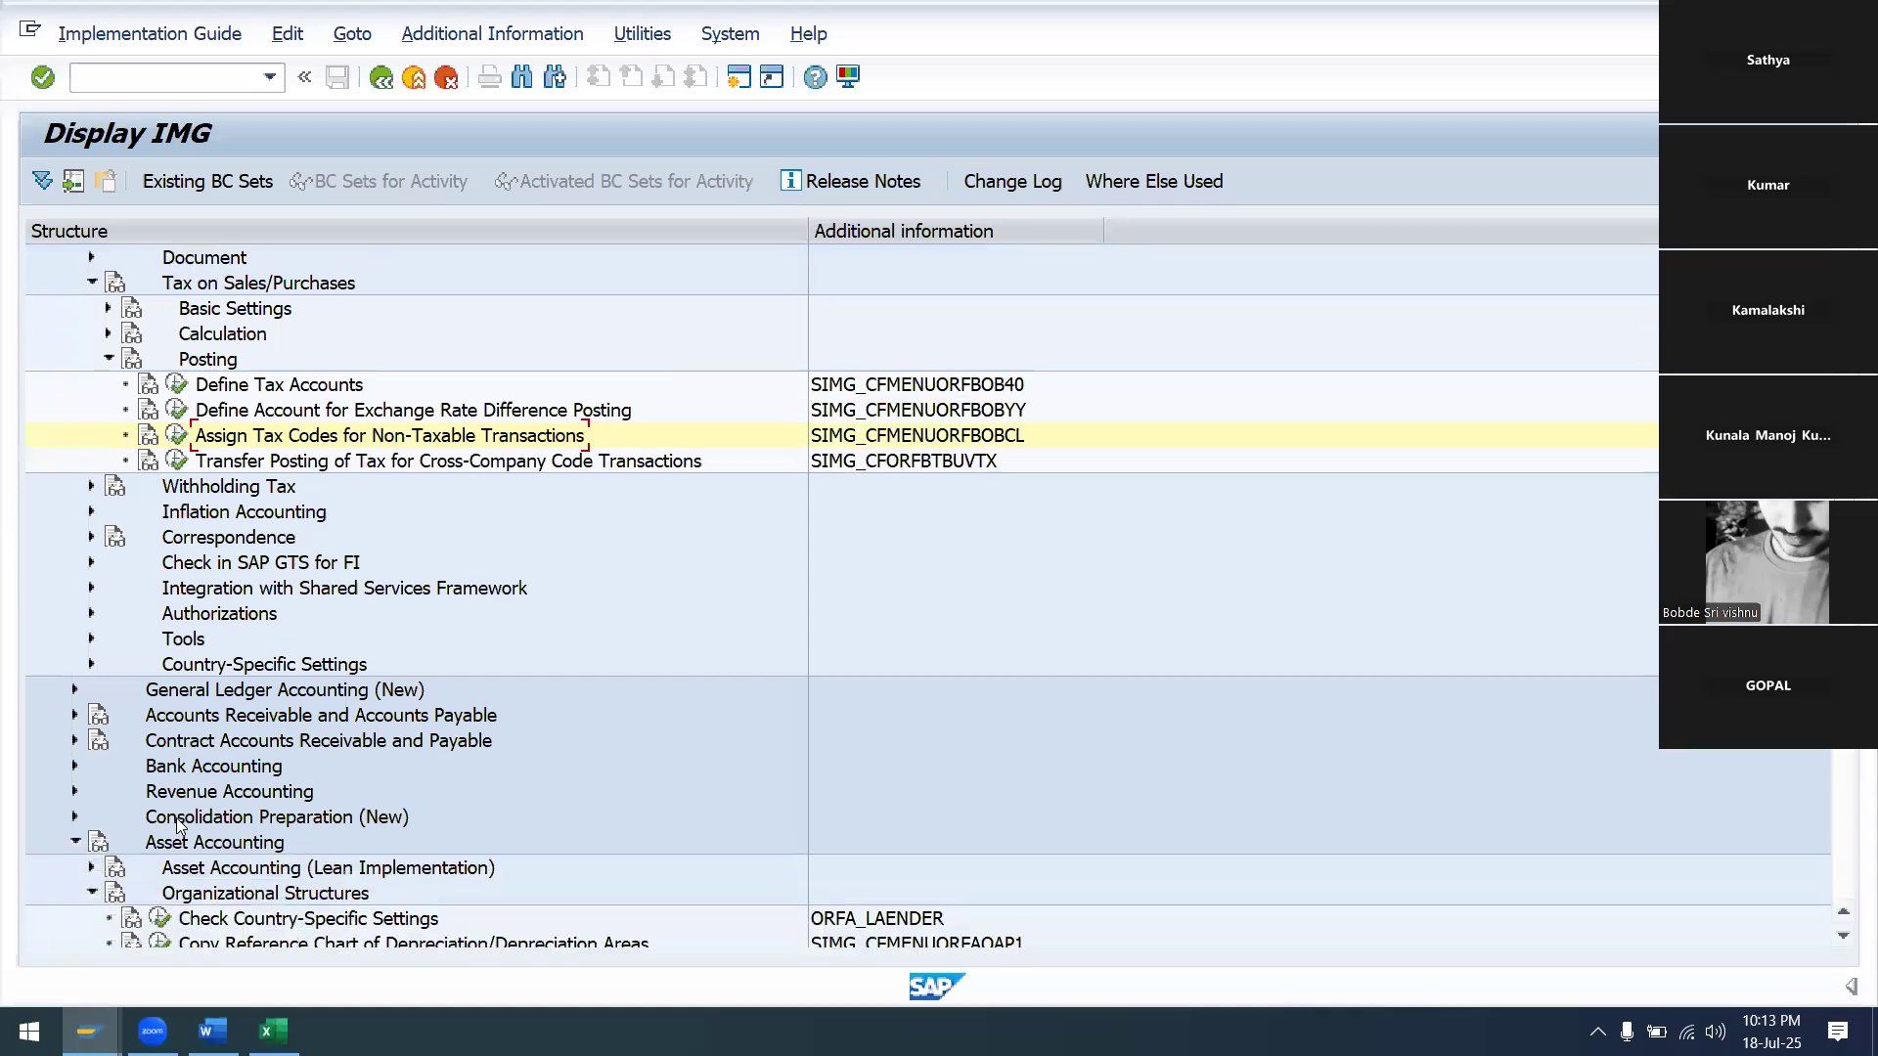
pyautogui.scroll(-2, 179, 825)
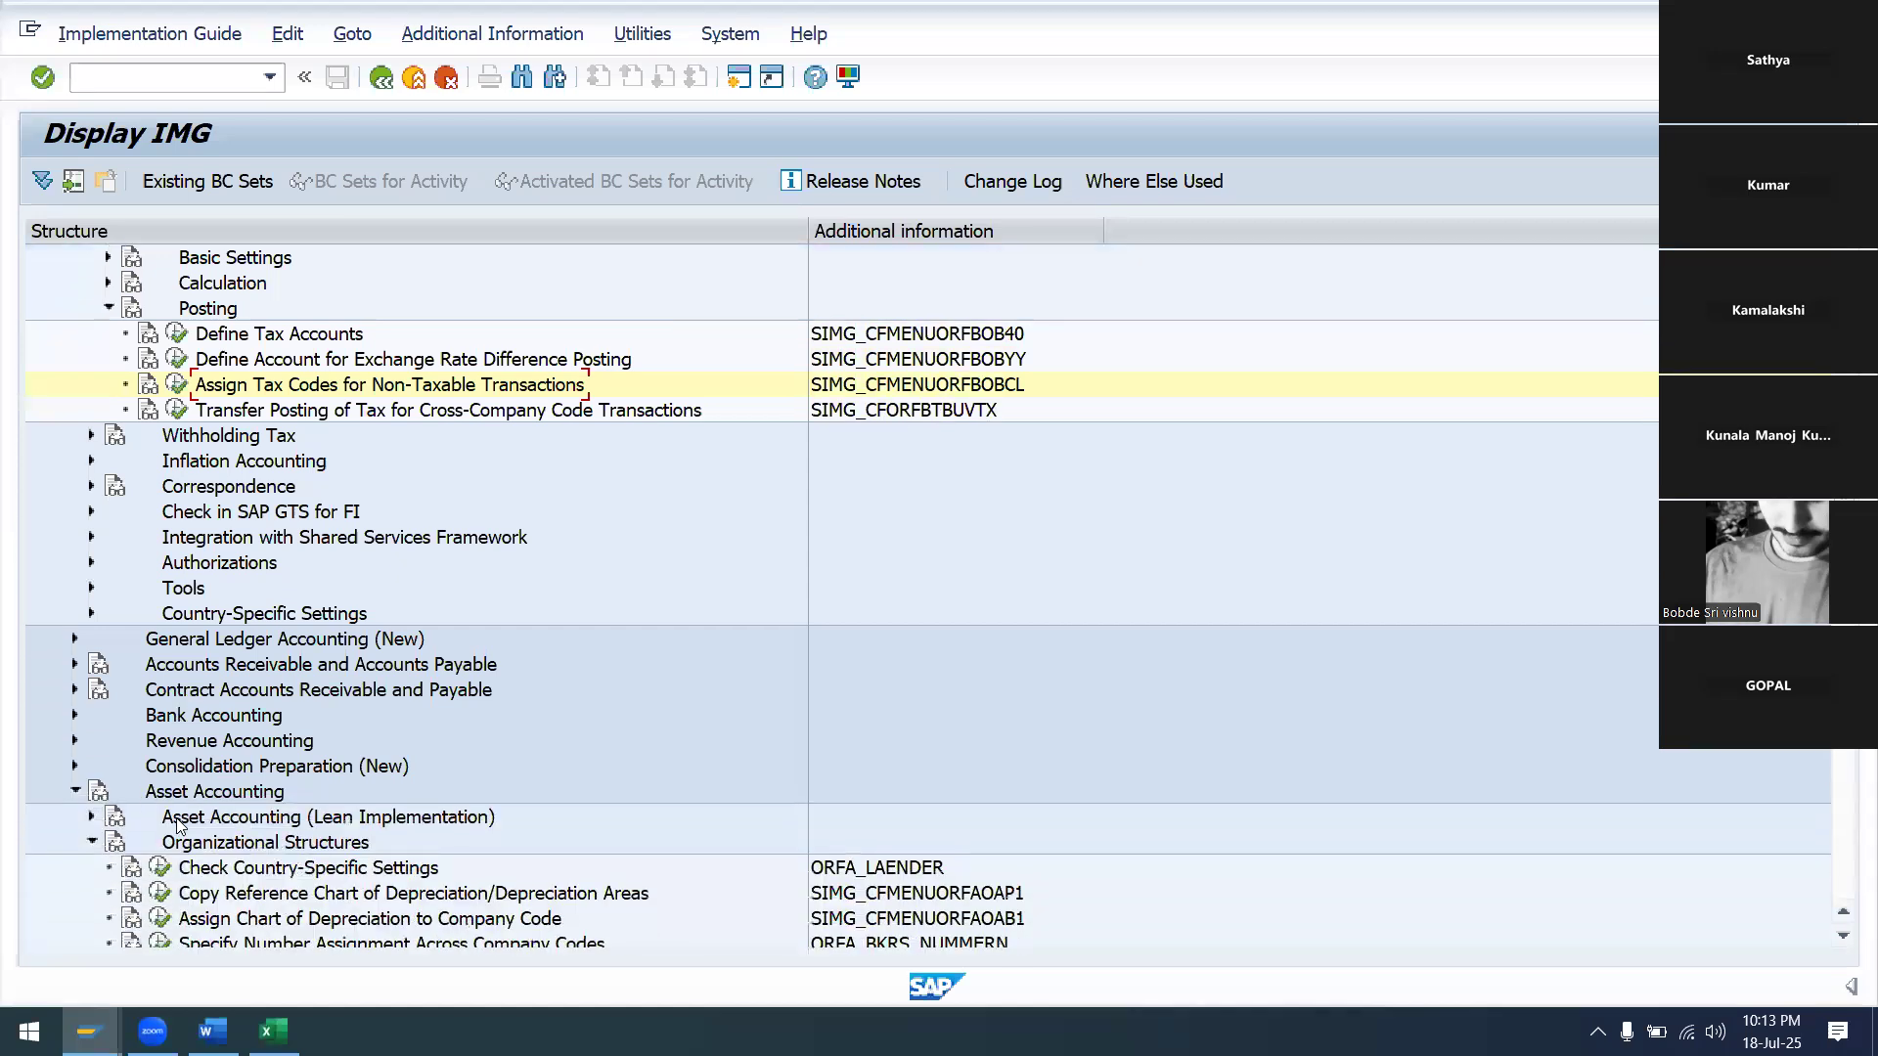
pyautogui.scroll(-1, 179, 825)
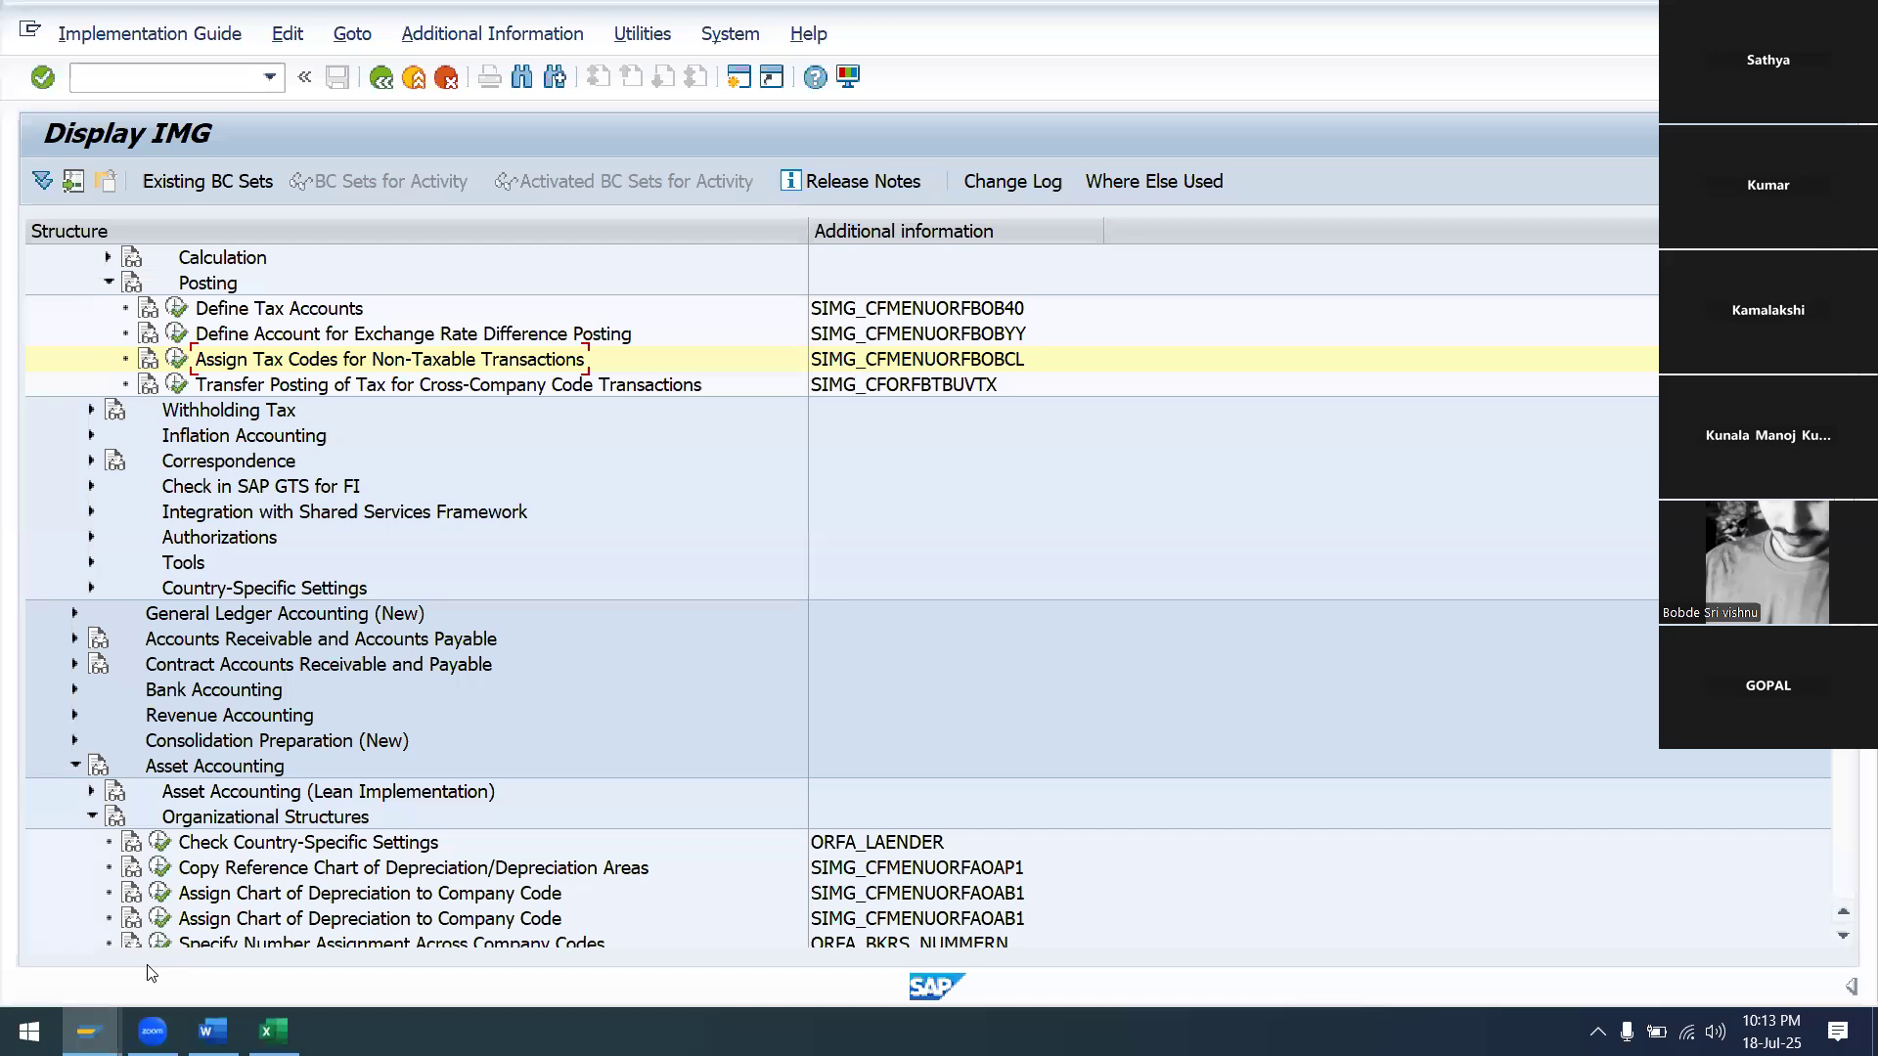
# Run Assign Chart of Depreciation to Company Code and position the table on company code SA99
pyautogui.click(157, 893)
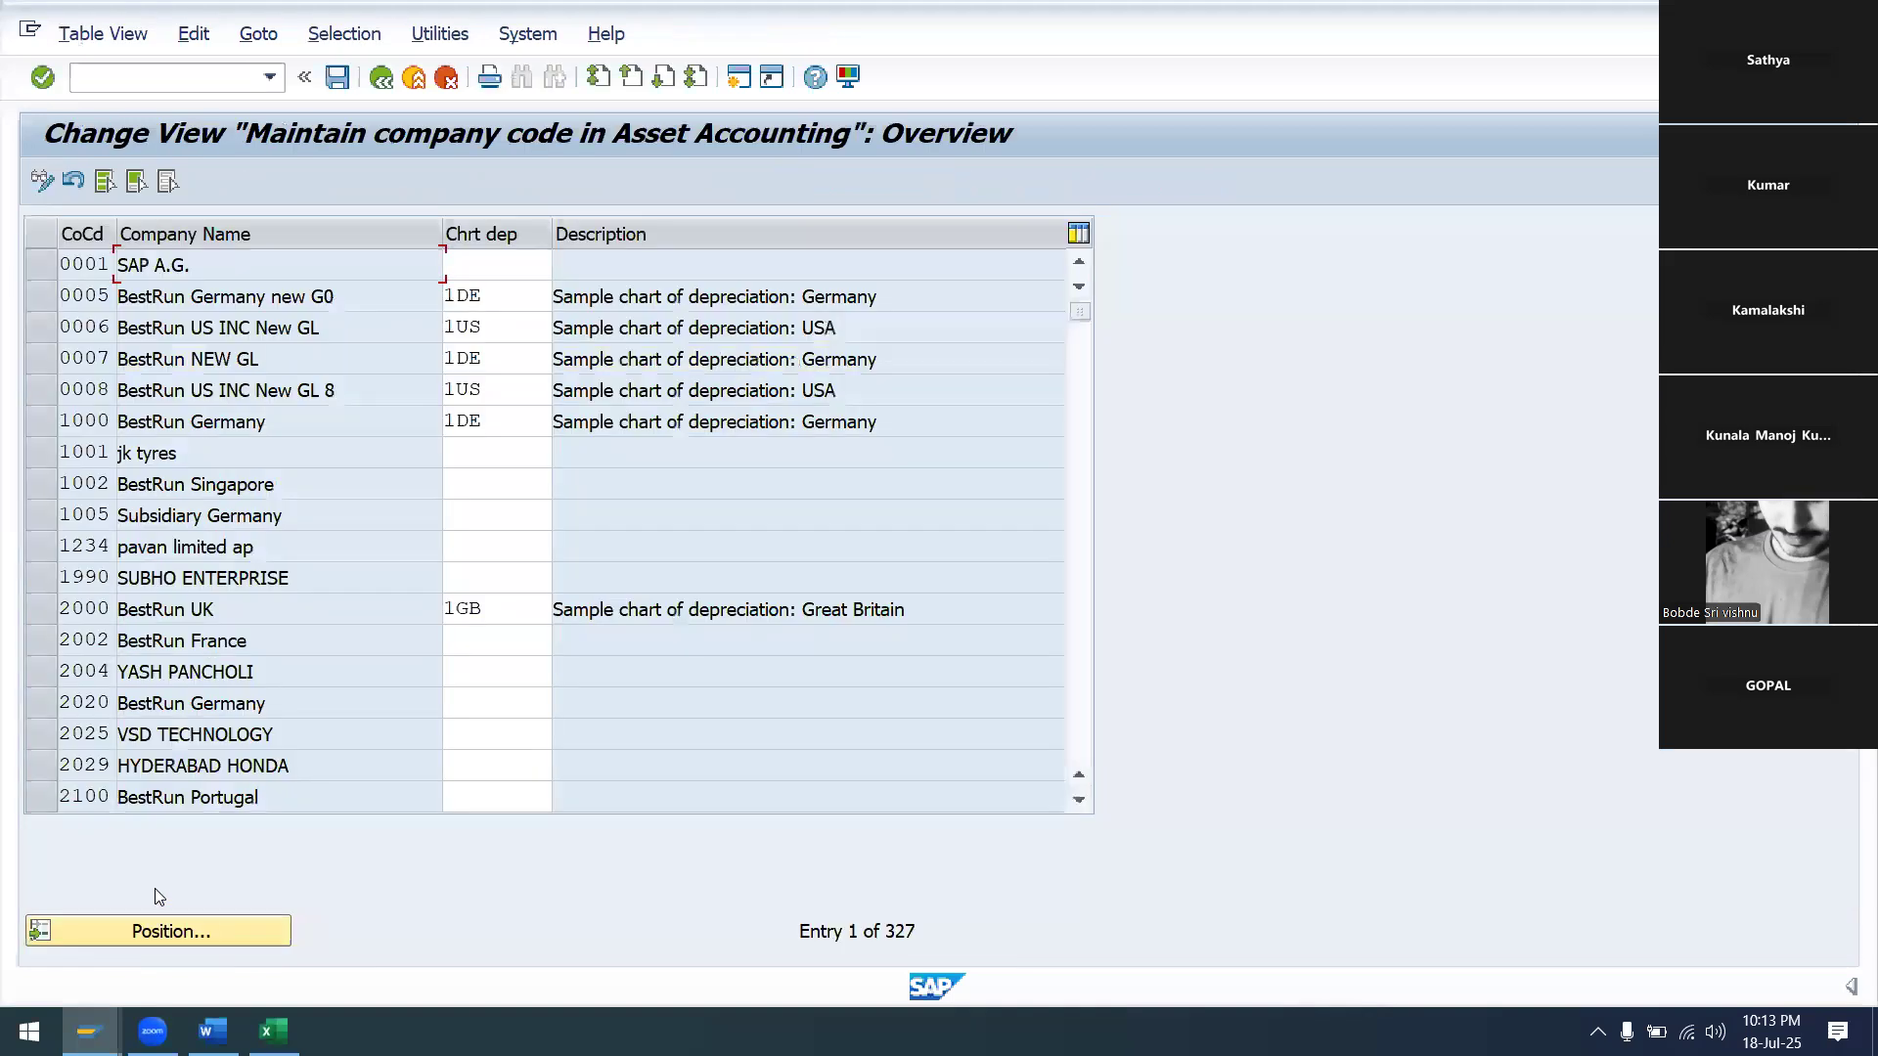
pyautogui.click(236, 924)
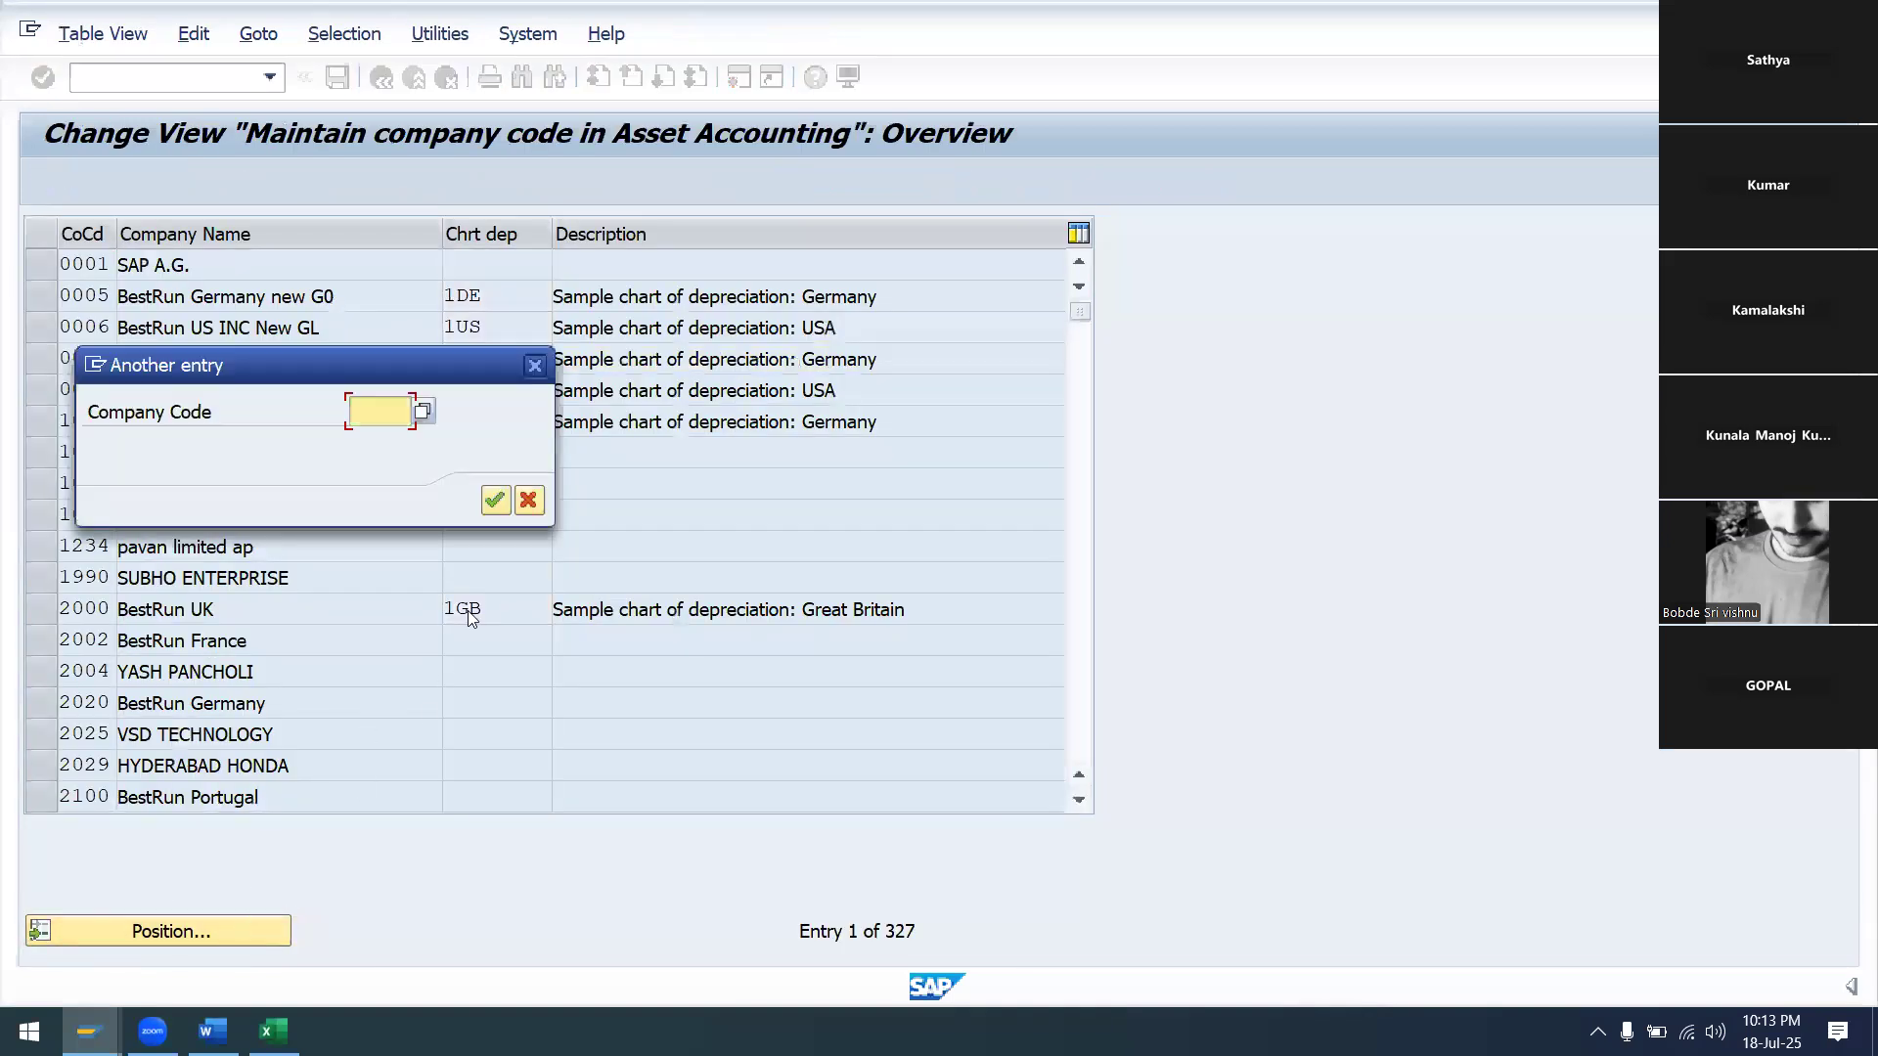
pyautogui.write('SA99')
pyautogui.click(495, 500)
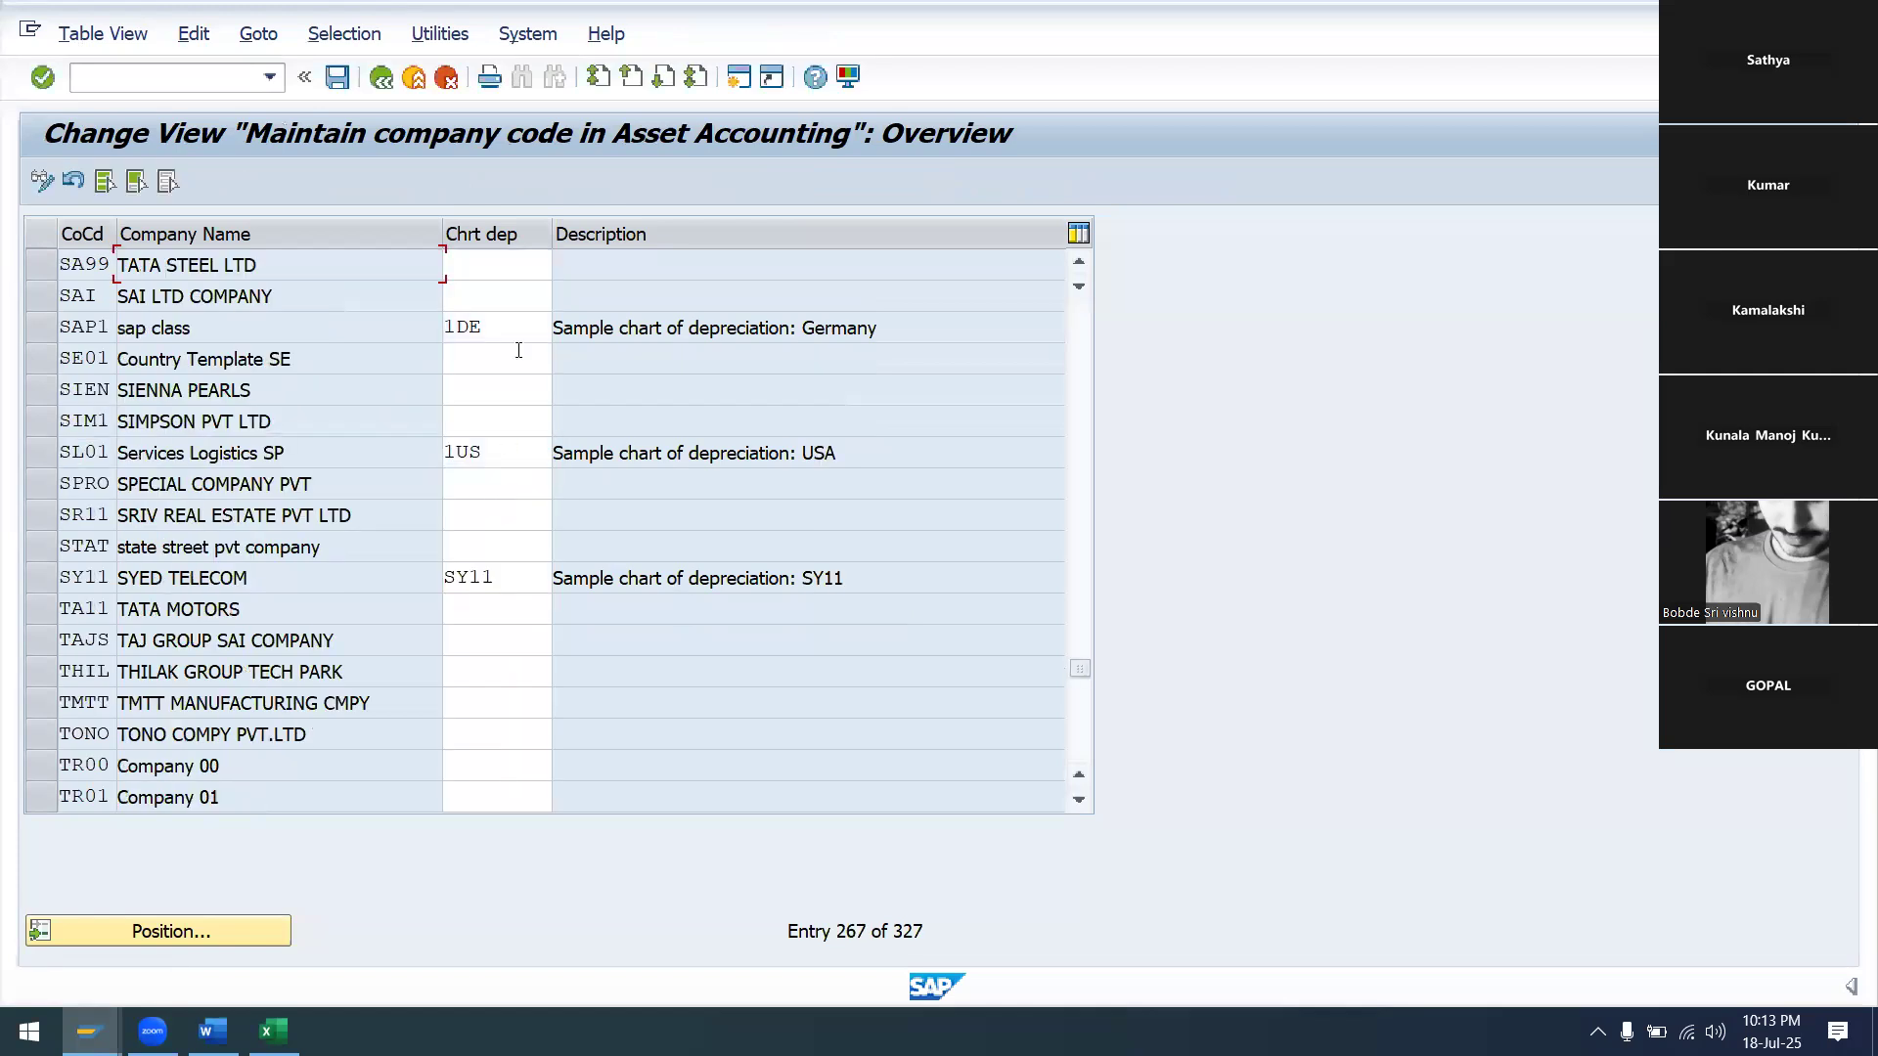
# Enter chart of depreciation SA99 for SA99, save, acknowledge the inconsistency message, and start a new session
pyautogui.click(493, 262)
pyautogui.write('SA')
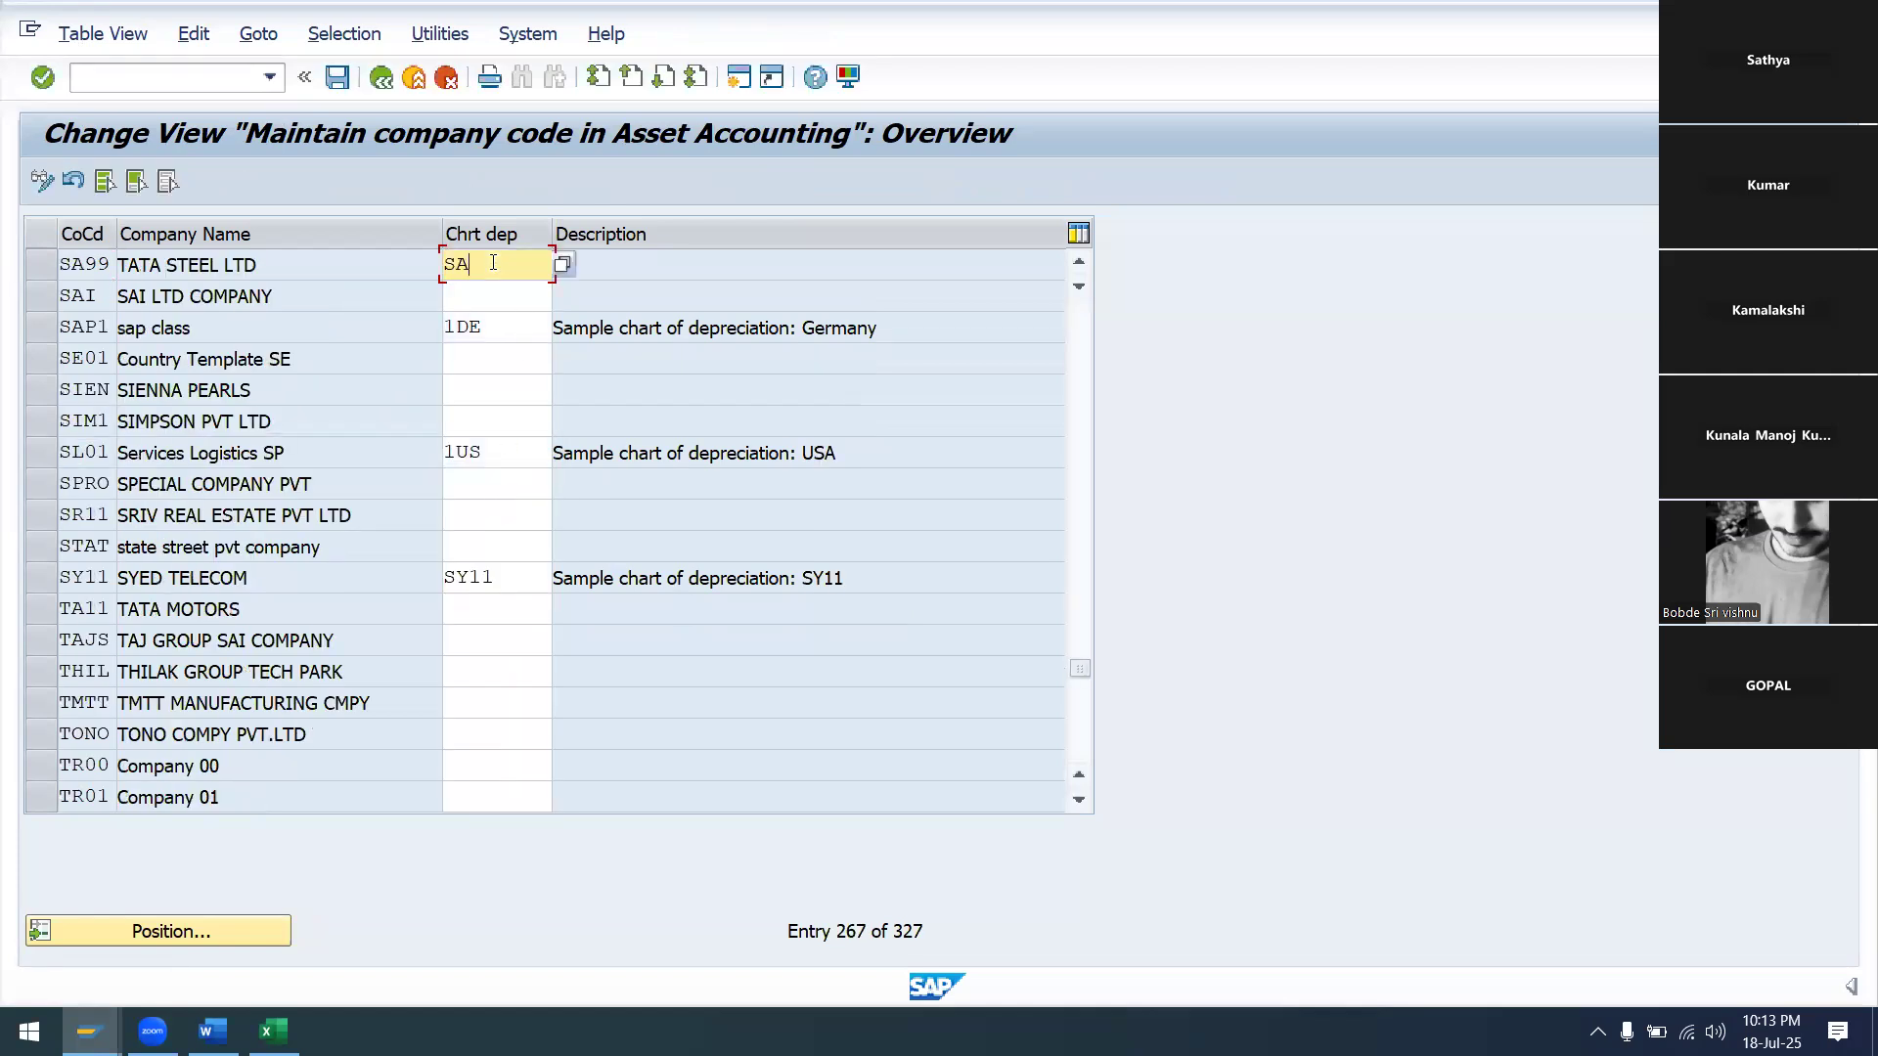
pyautogui.write('99')
pyautogui.press('Return')
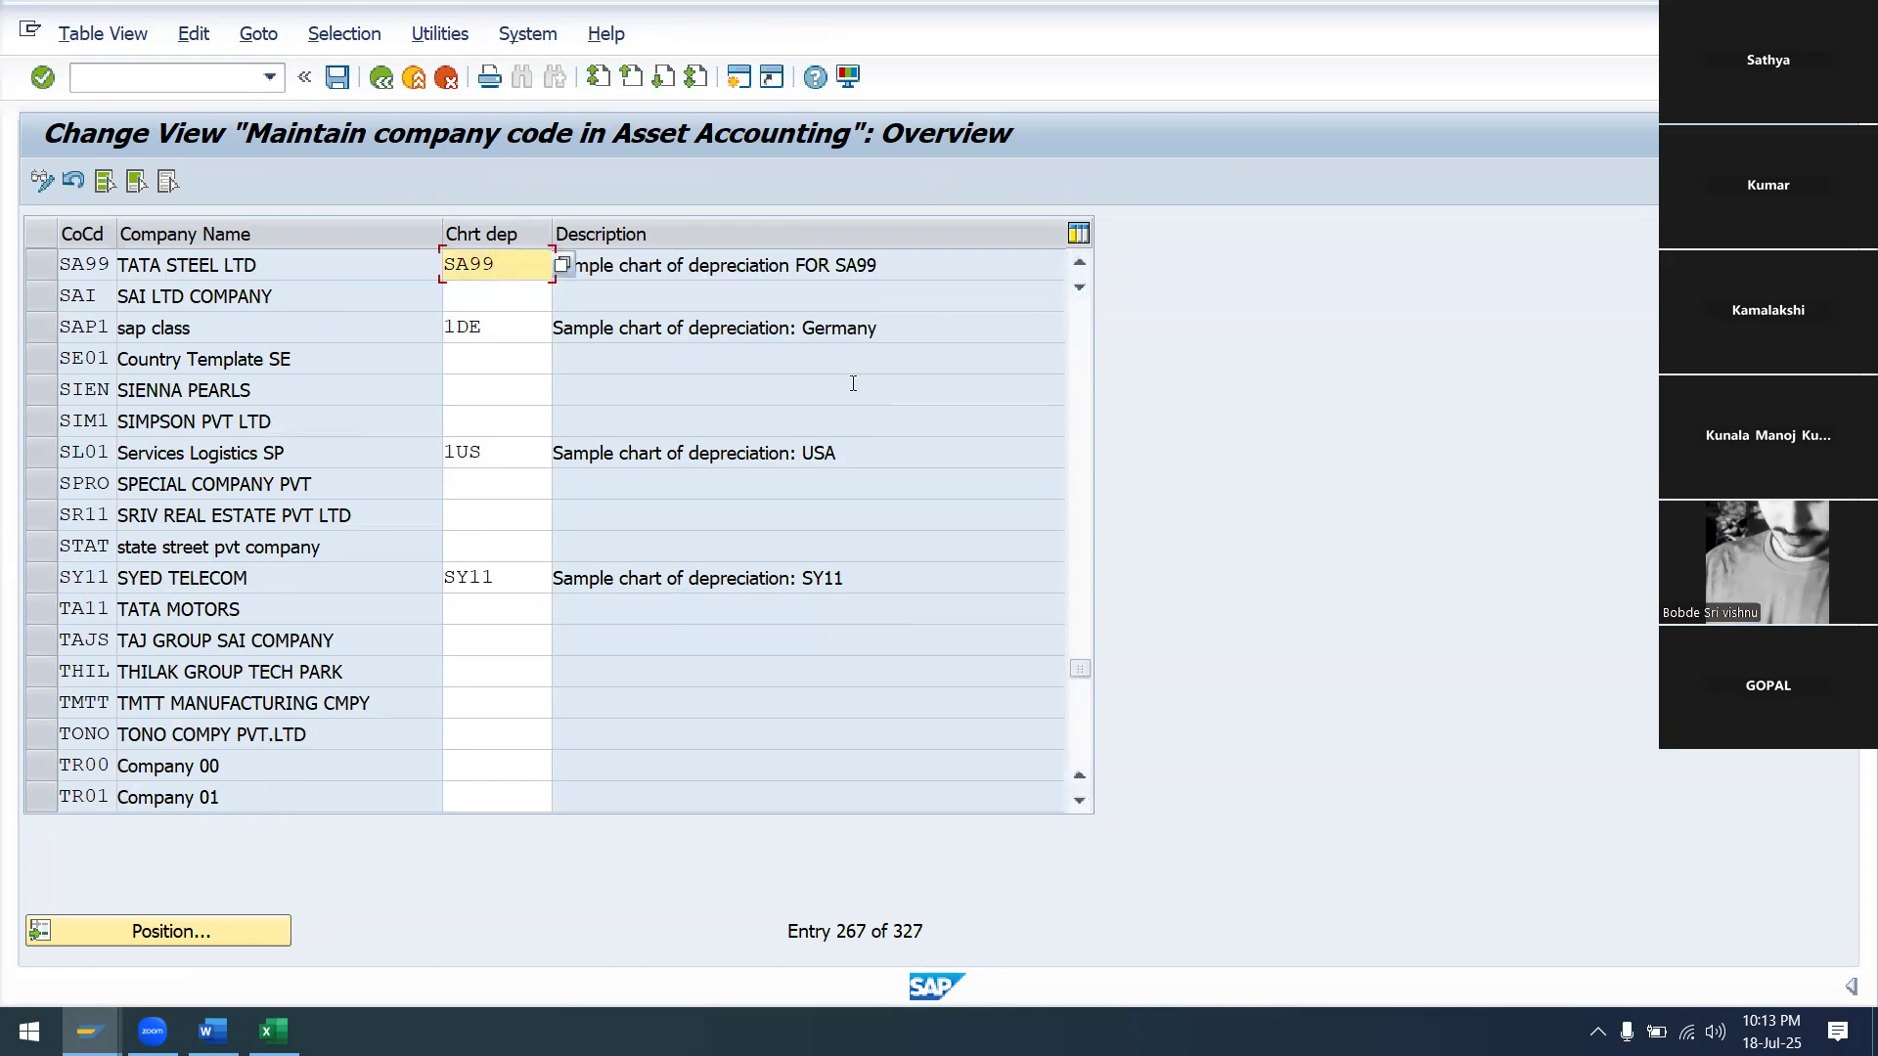
pyautogui.click(338, 78)
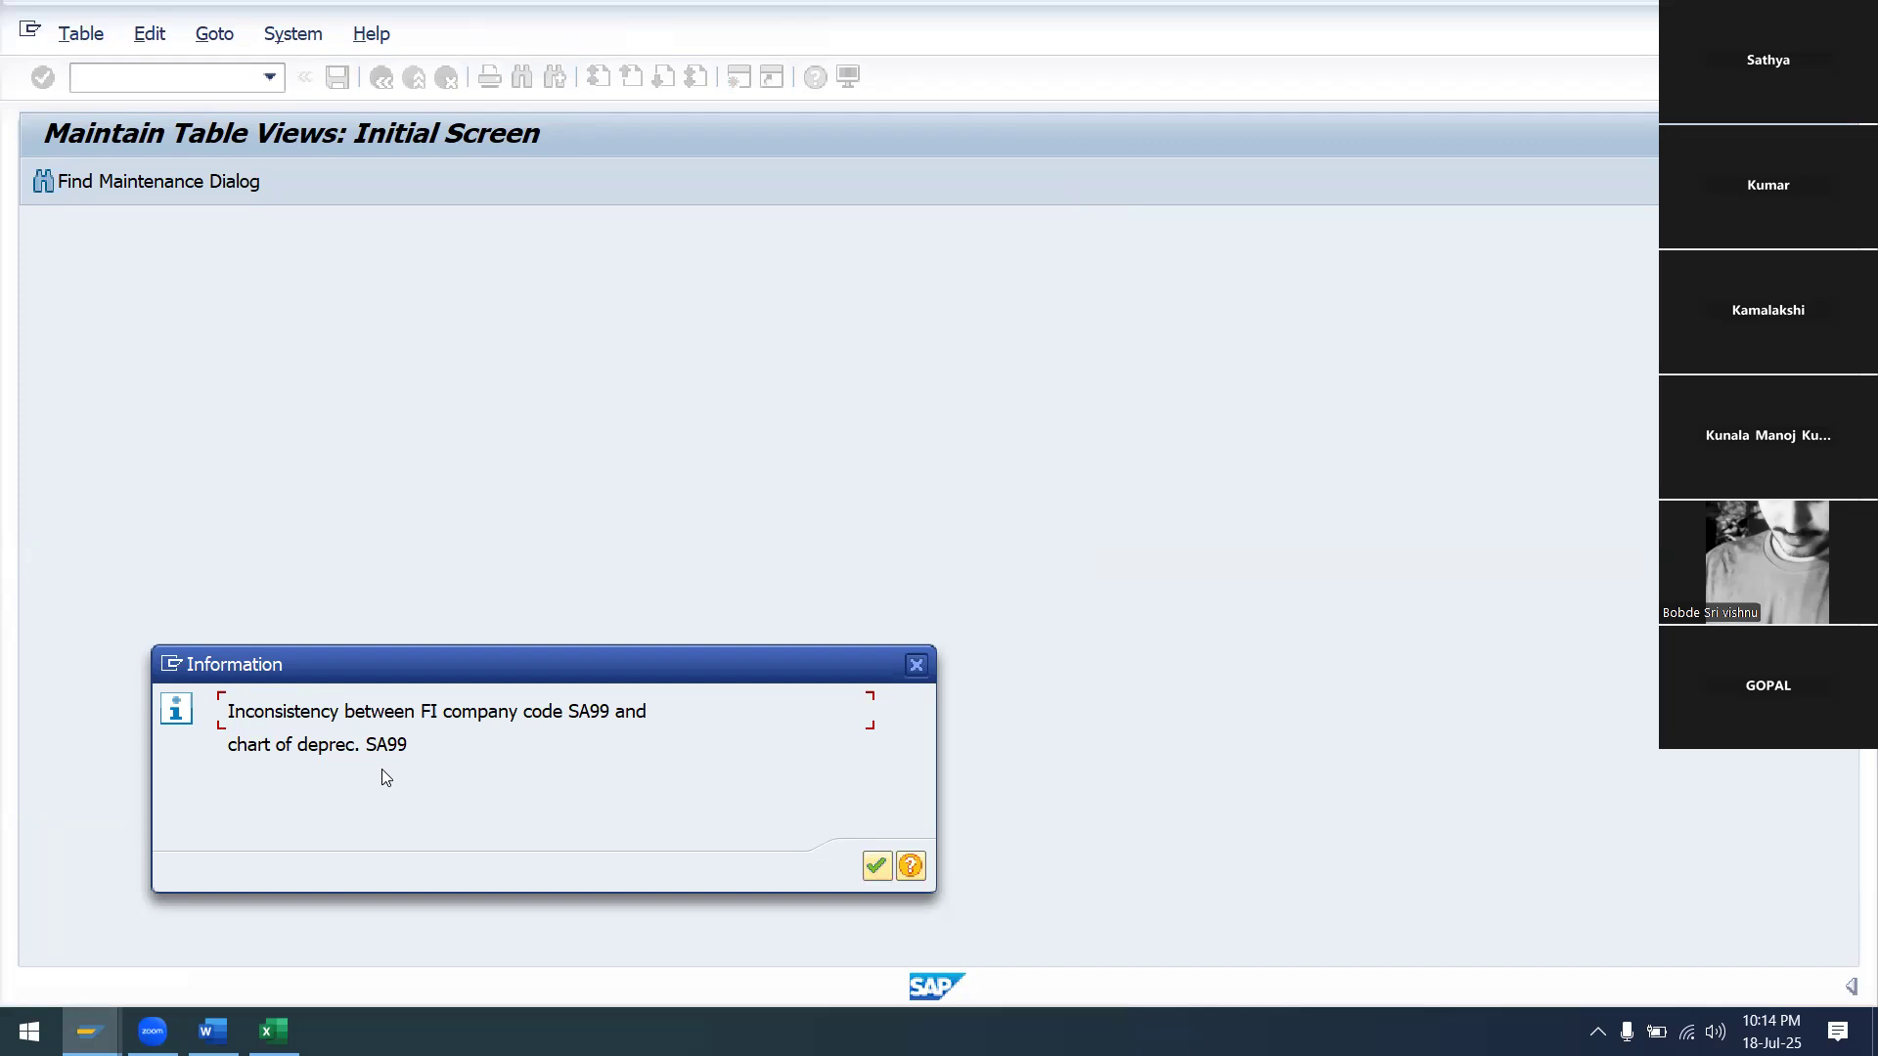
pyautogui.click(876, 867)
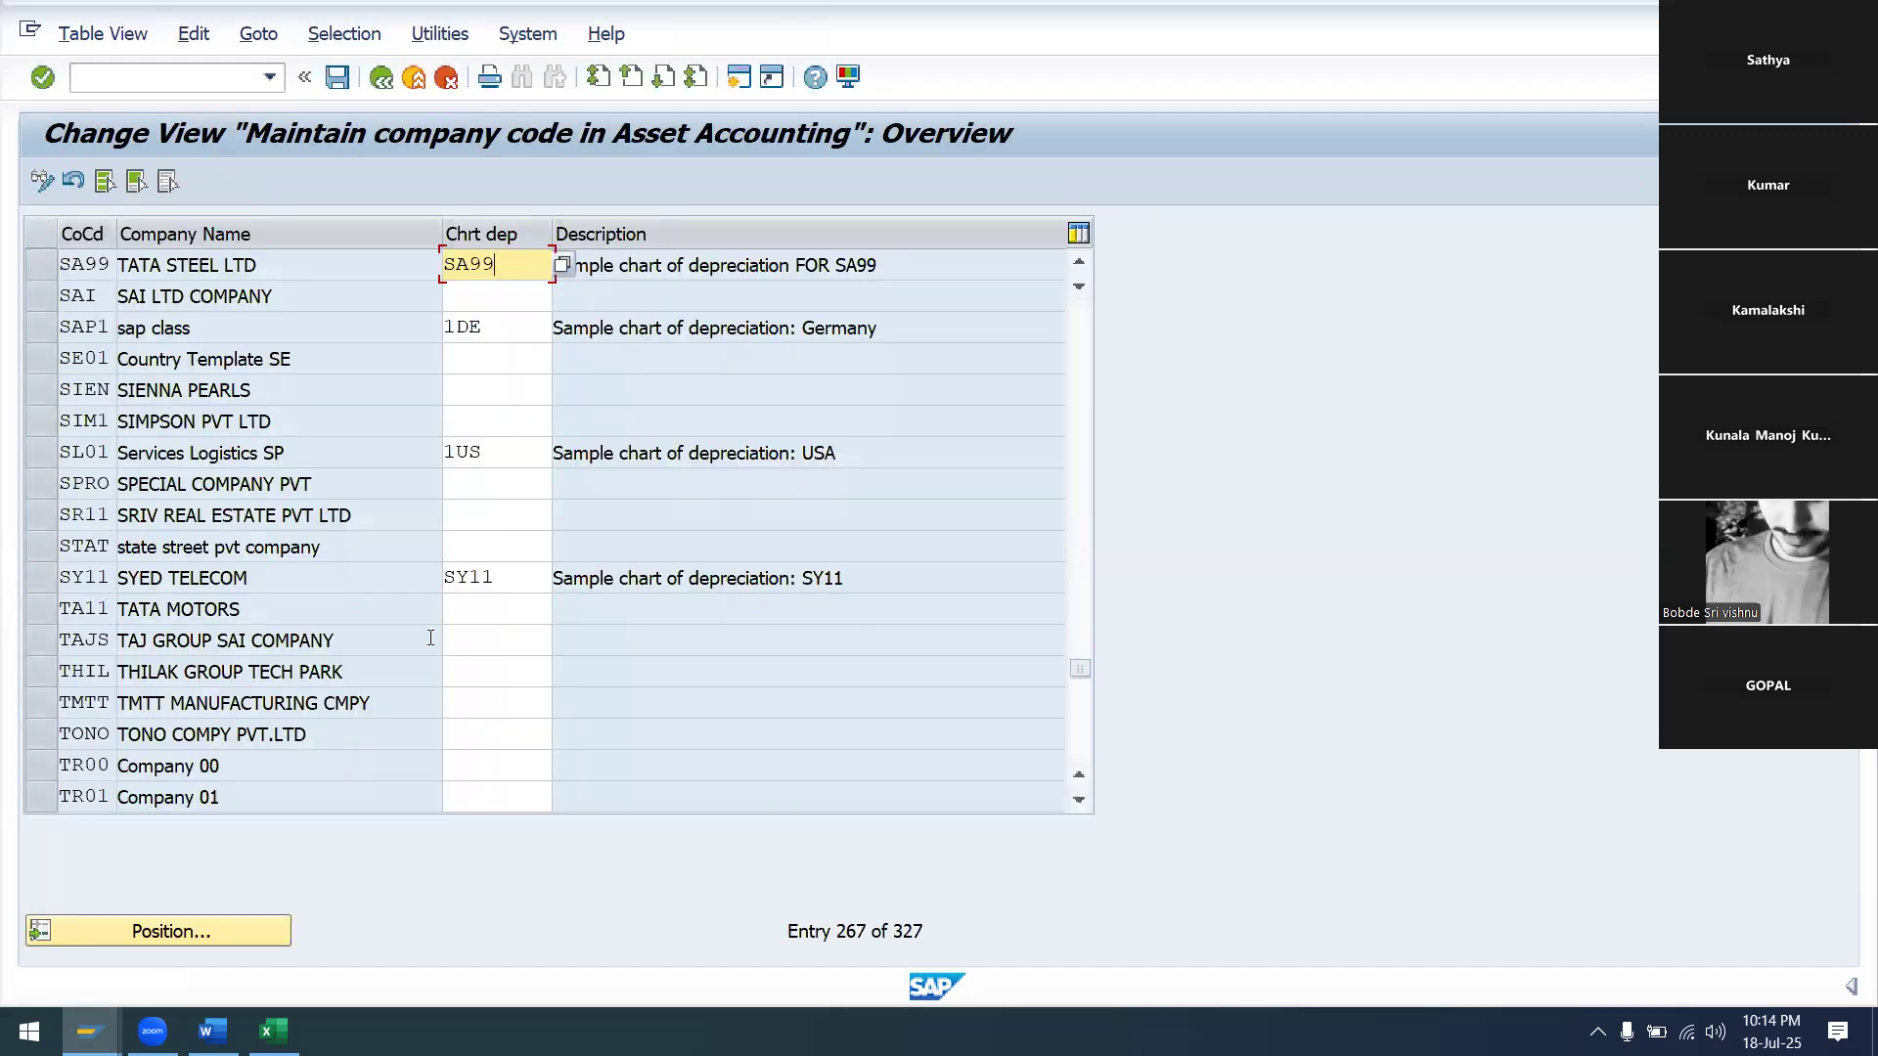
pyautogui.hotkey('ctrl', 'n')
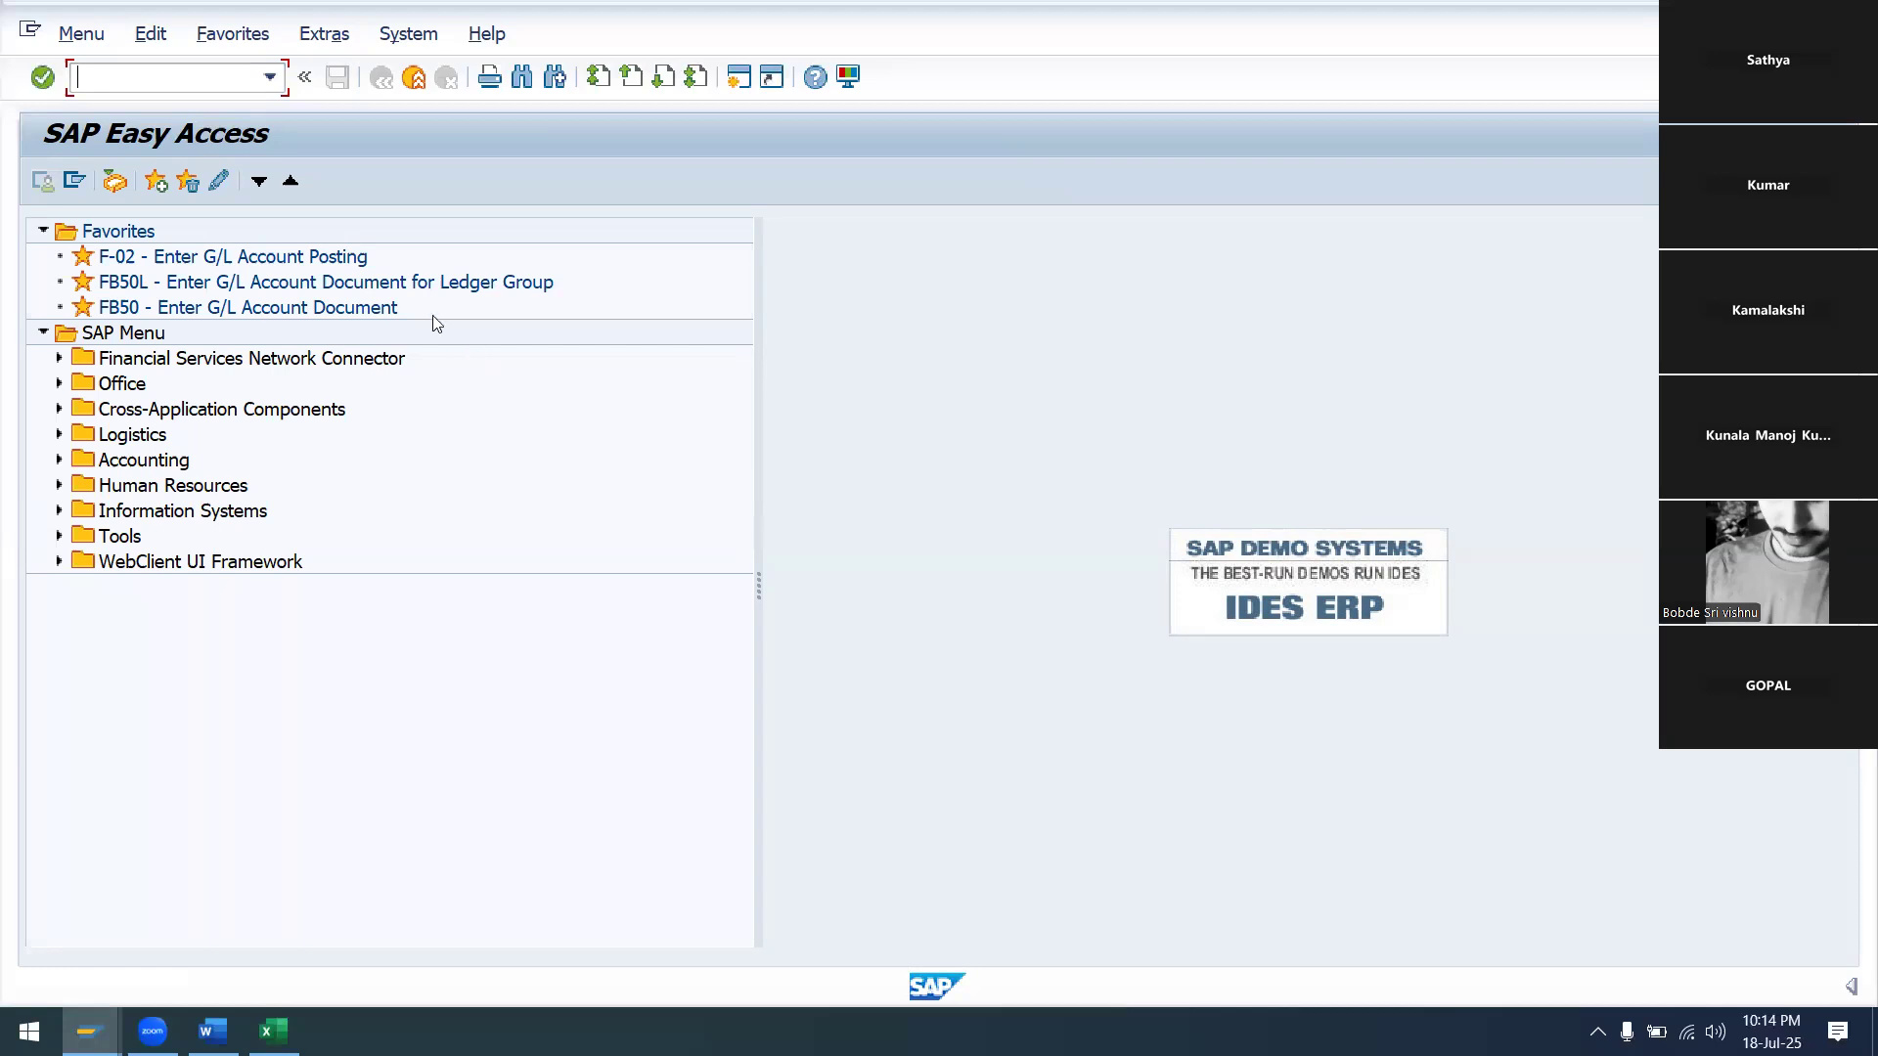
# View the posting keys with OB41, then switch via /NOB22 to Additional Local Currencies for Company Code
pyautogui.write('OB41')
pyautogui.press('Return')
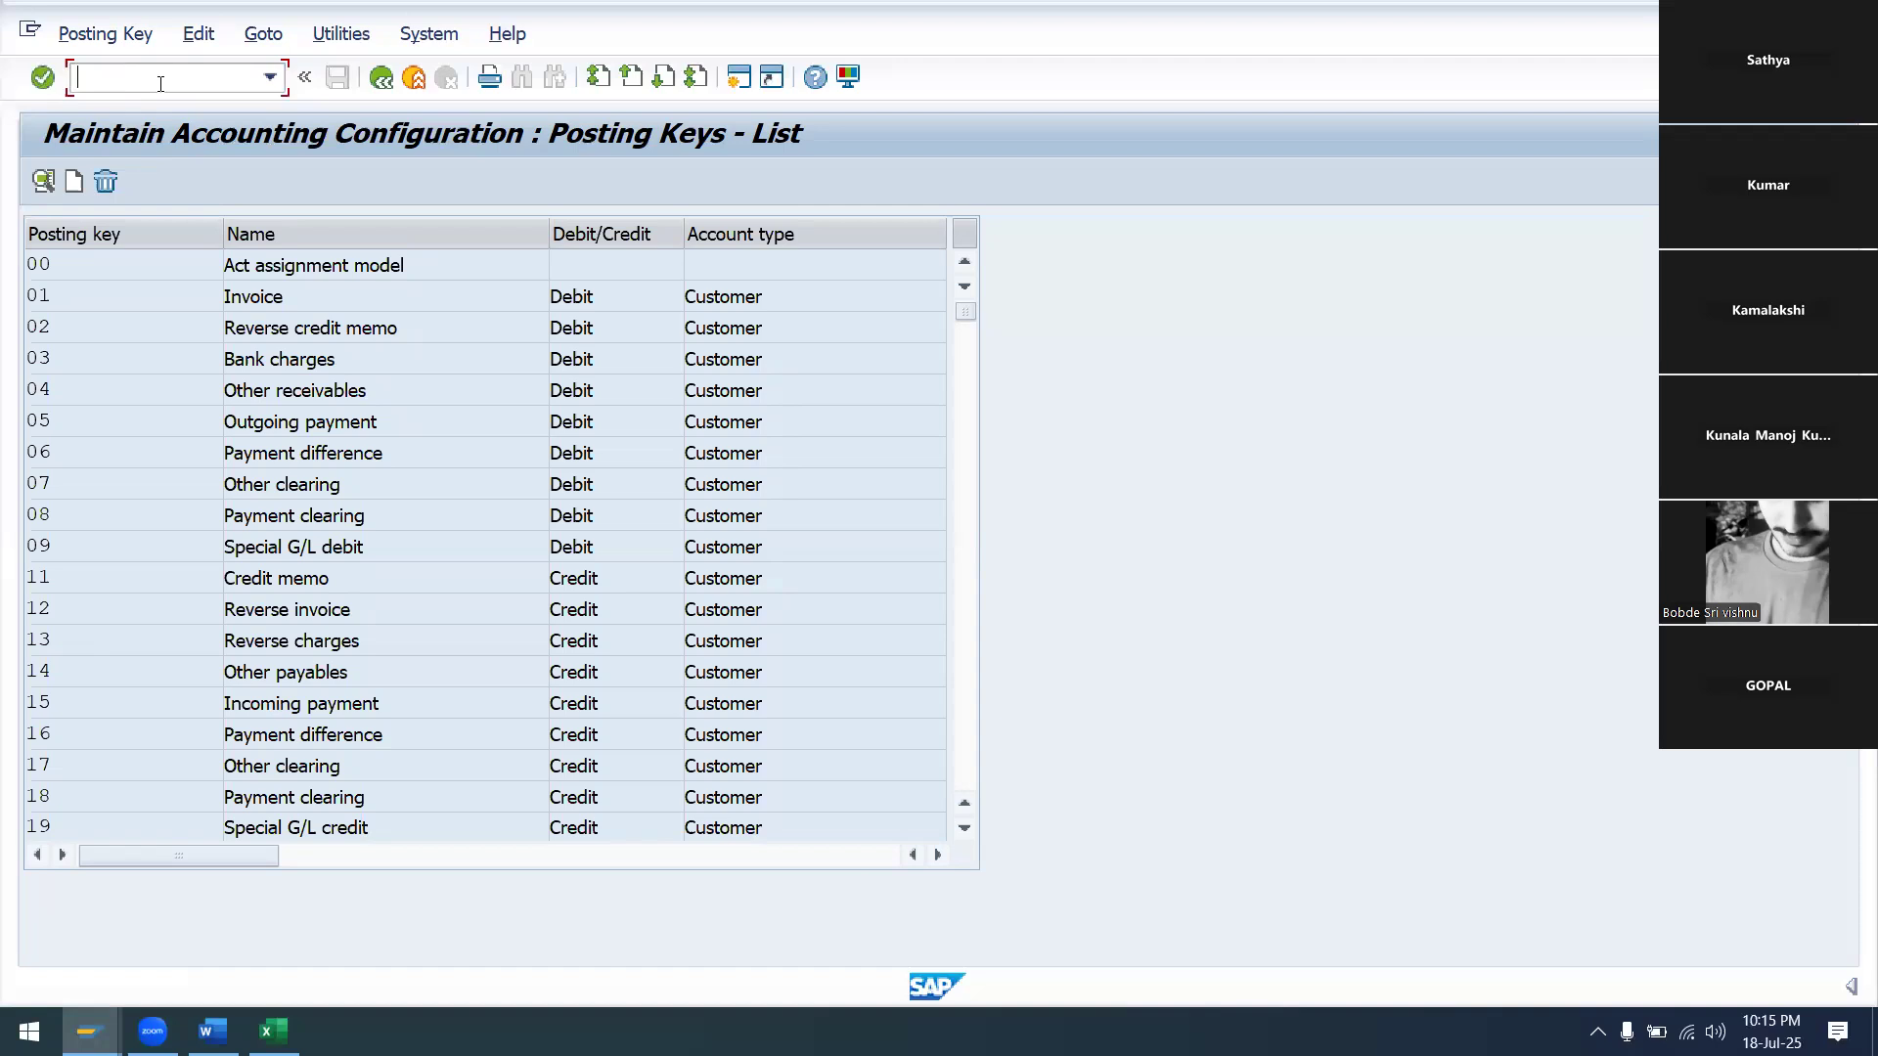
pyautogui.write('OB')
pyautogui.press('BackSpace')
pyautogui.press('BackSpace')
pyautogui.write('/NOB22')
pyautogui.press('Return')
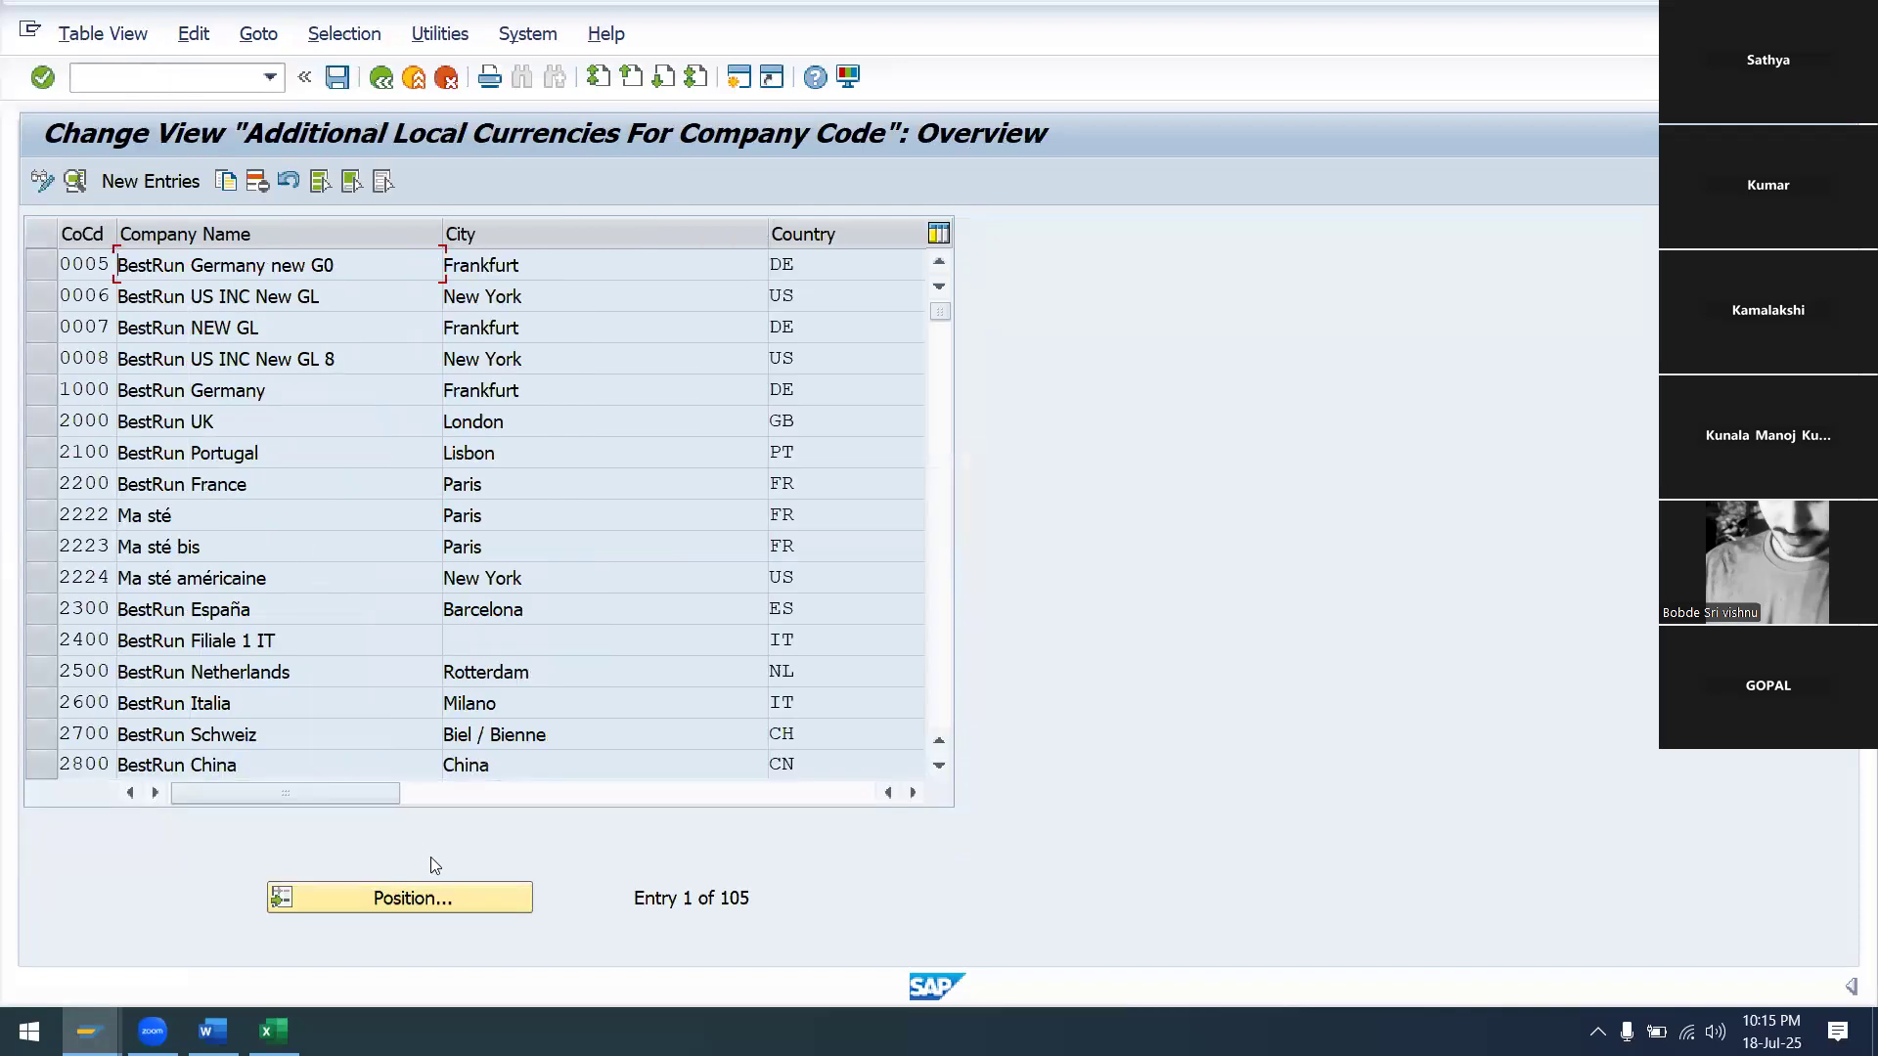
# Position on company code SA99 and open its currency details, accepting the change warnings
pyautogui.click(432, 898)
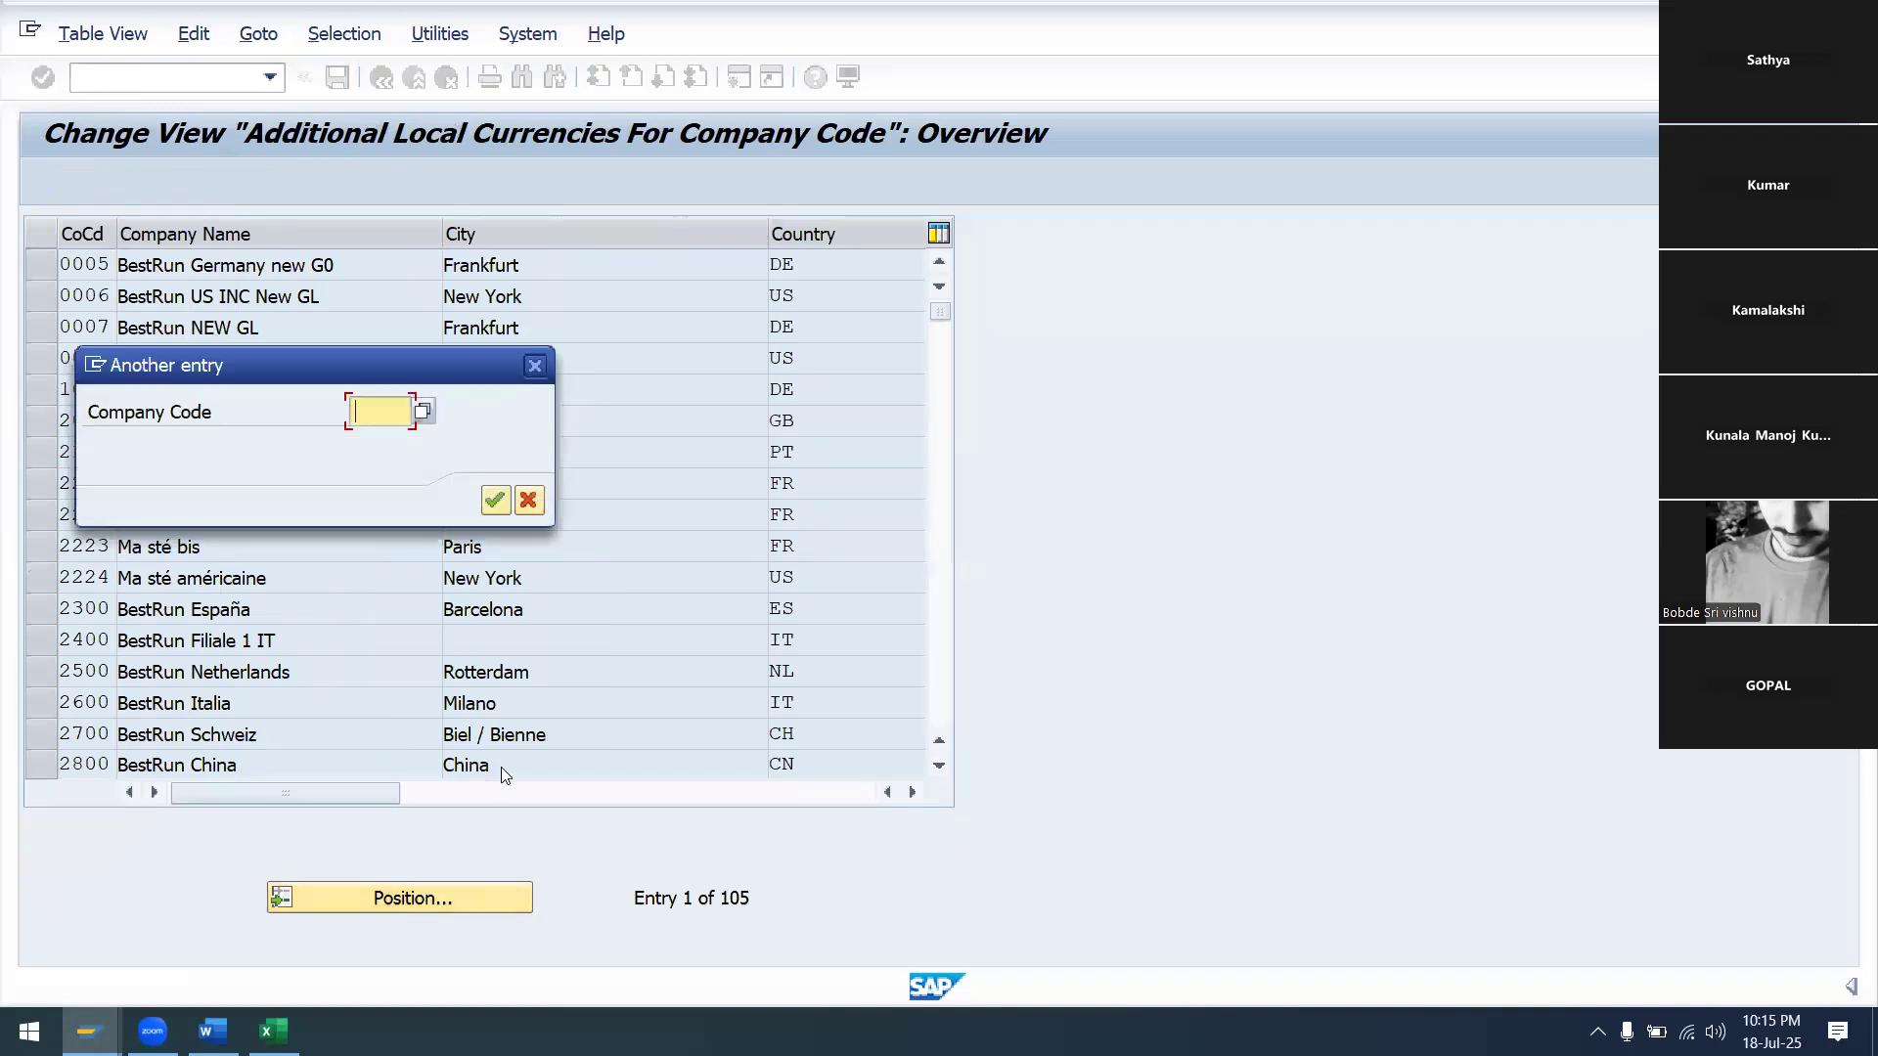
pyautogui.write('SA99')
pyautogui.click(492, 503)
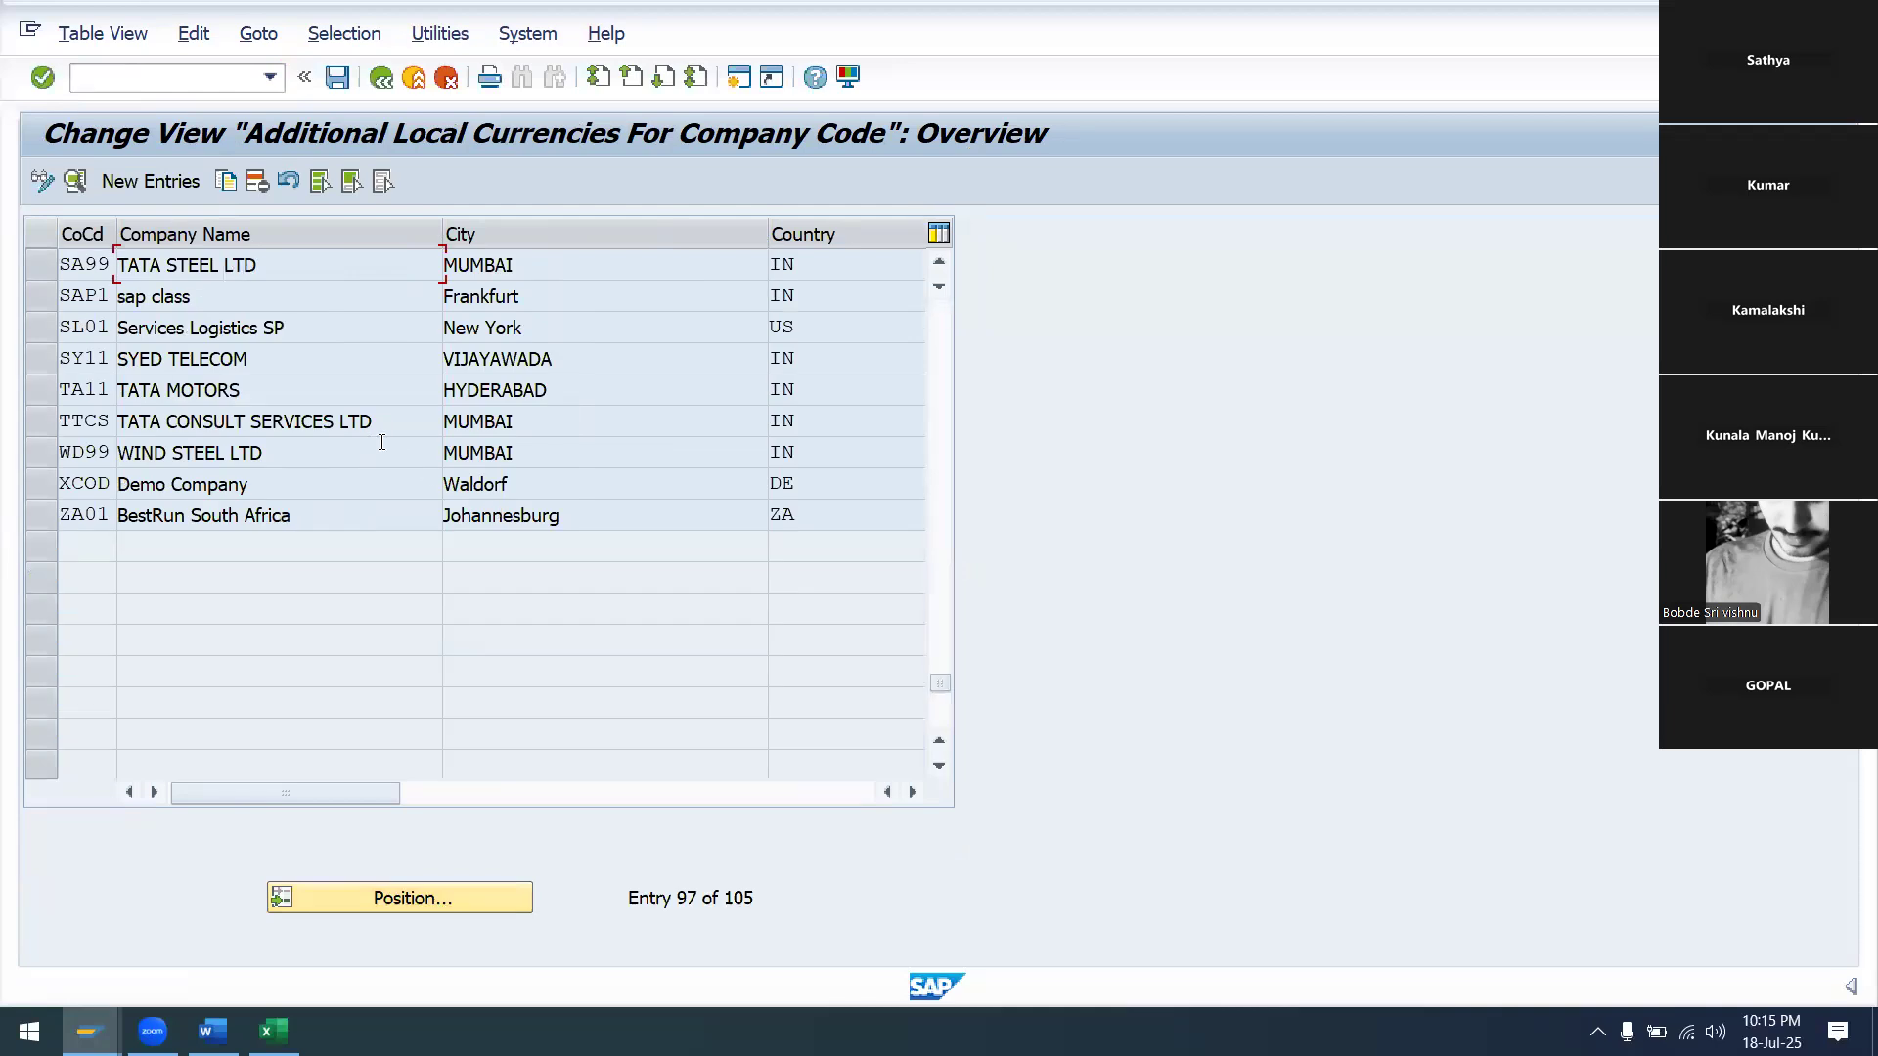
pyautogui.doubleClick(226, 268)
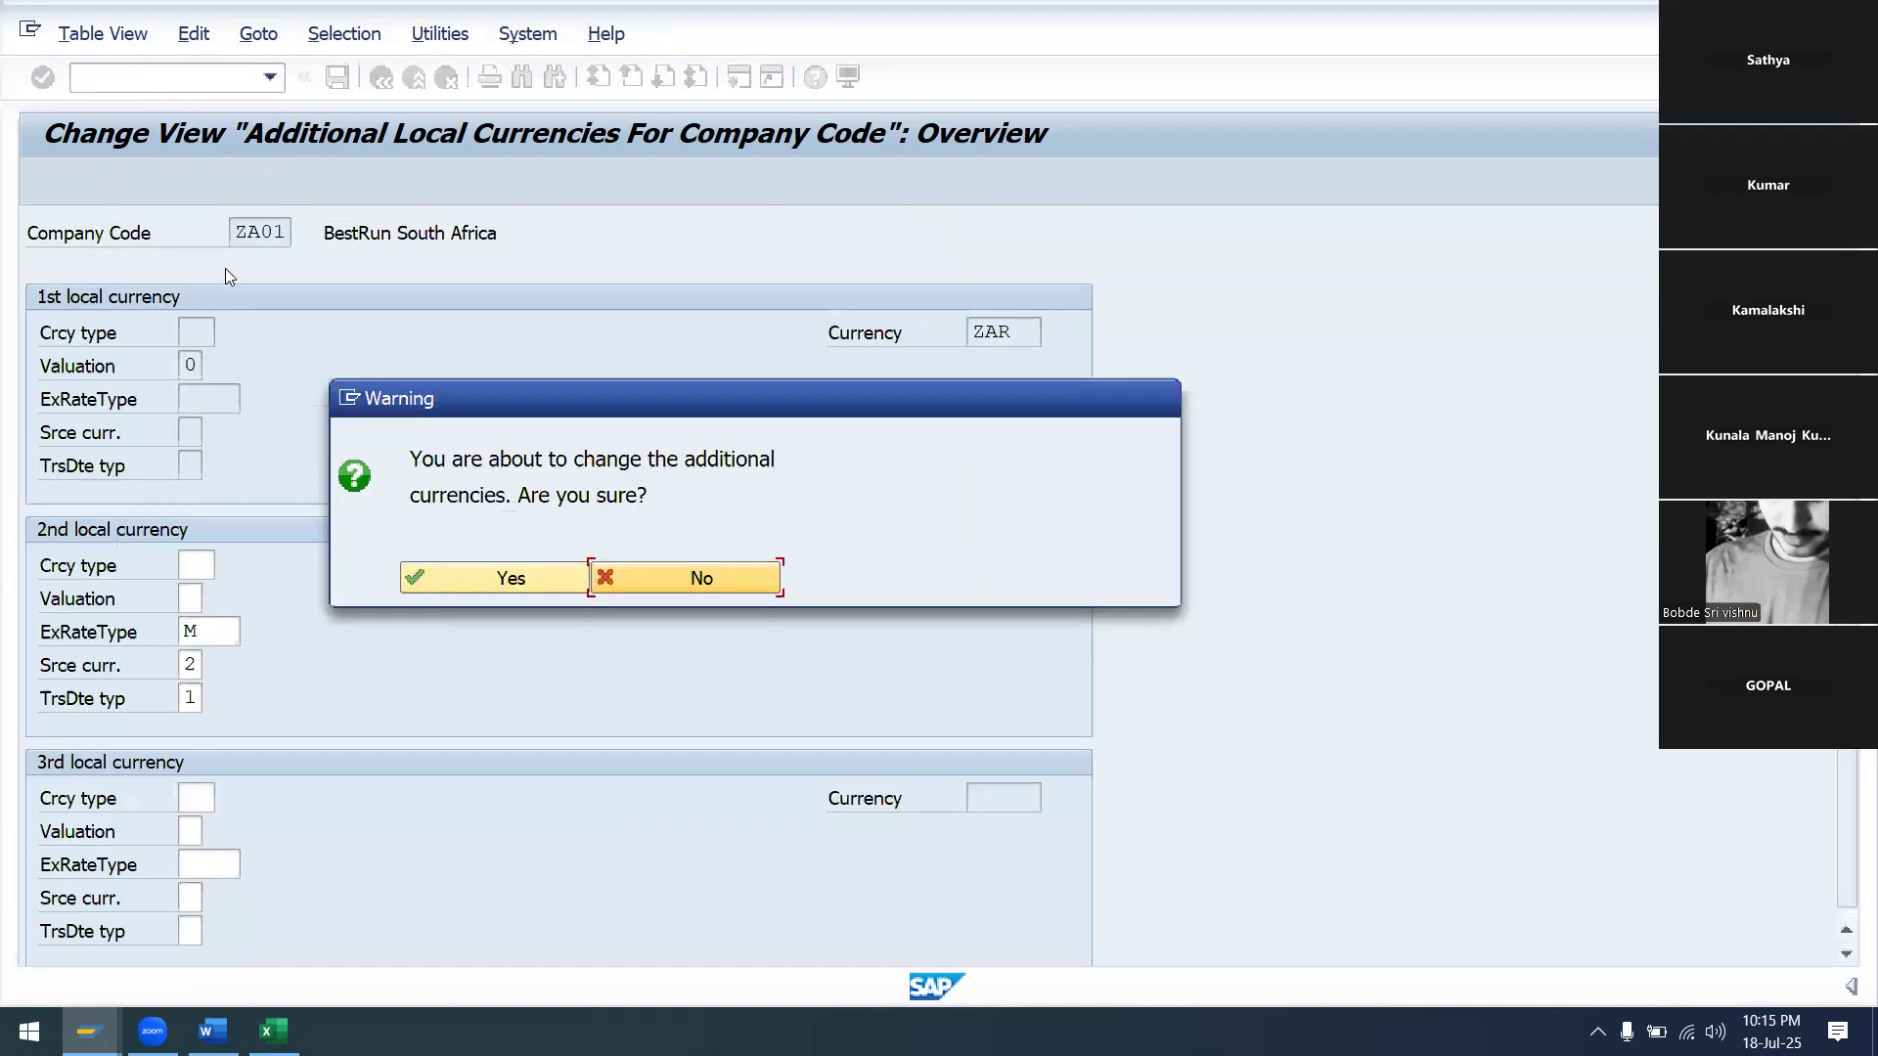
pyautogui.click(521, 584)
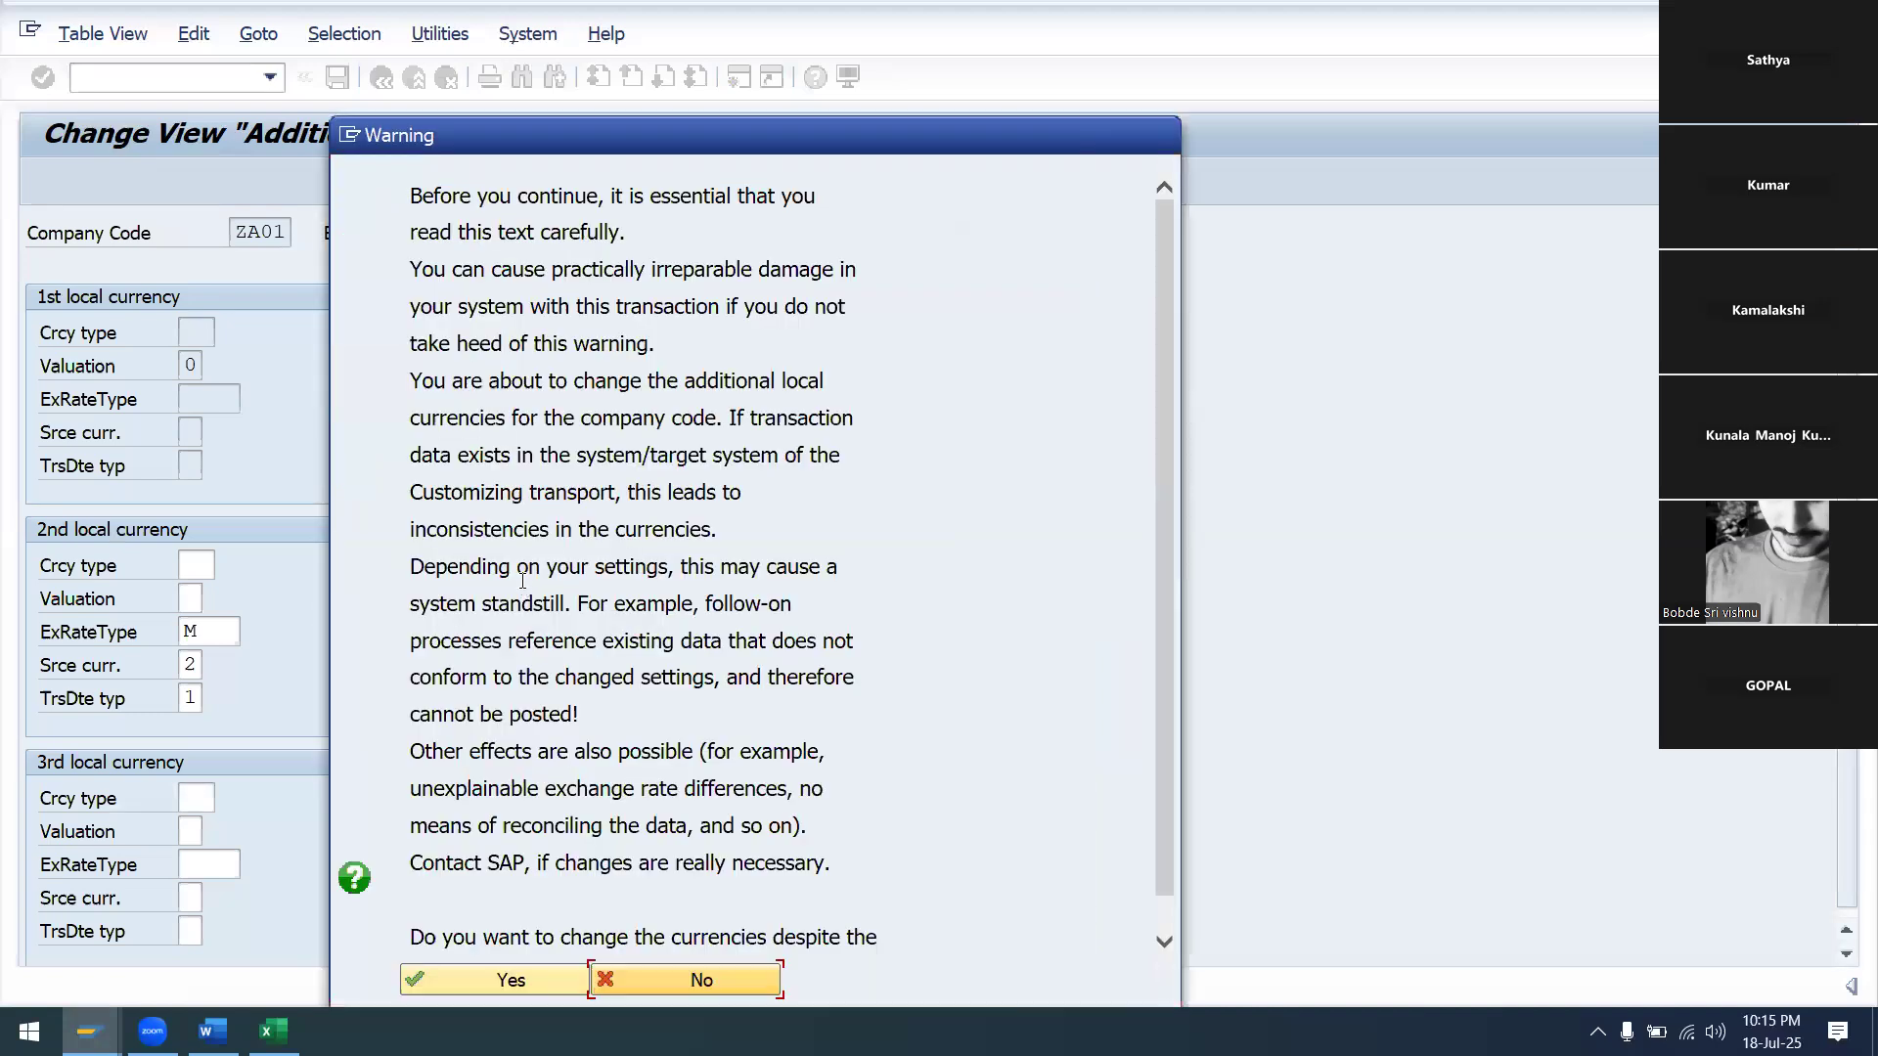
pyautogui.click(542, 984)
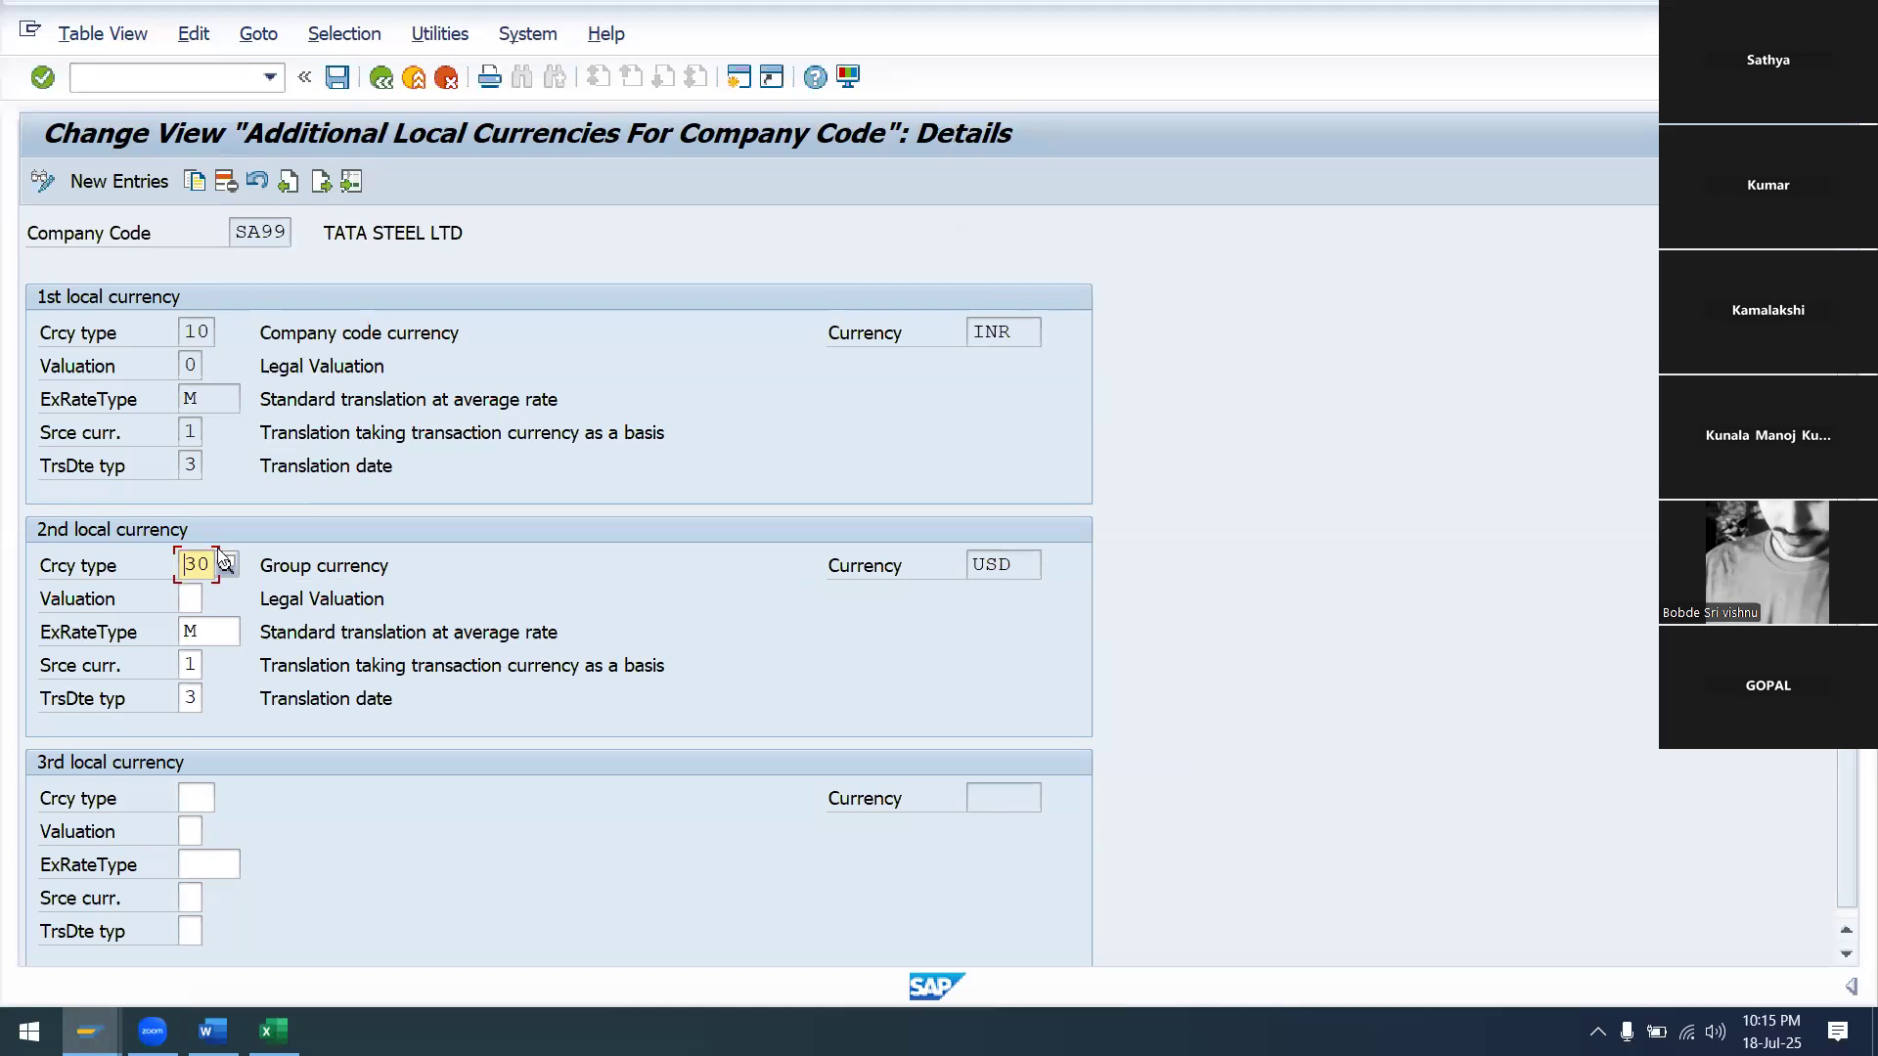
# Clear the second currency type 30, exchange rate type M, source currency 1 and translation date type 3
pyautogui.press('BackSpace')
pyautogui.press('BackSpace')
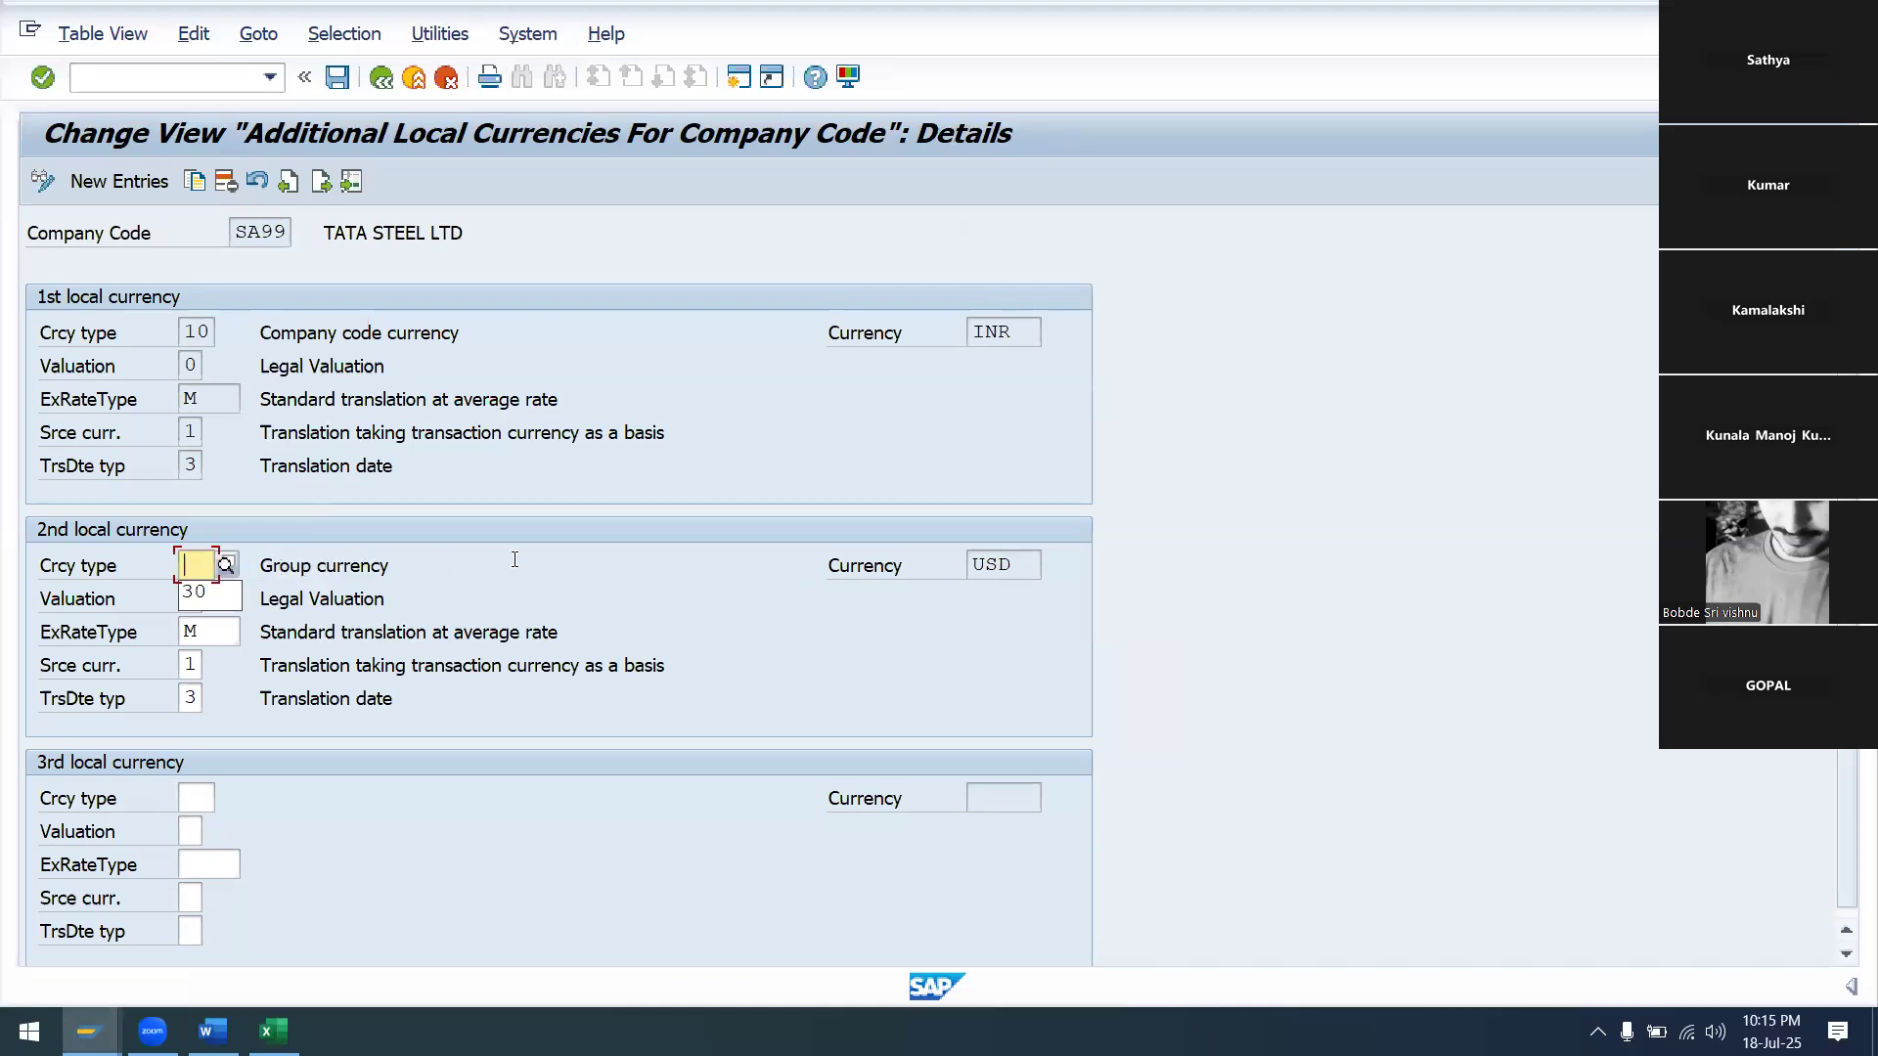
pyautogui.click(526, 587)
pyautogui.click(232, 638)
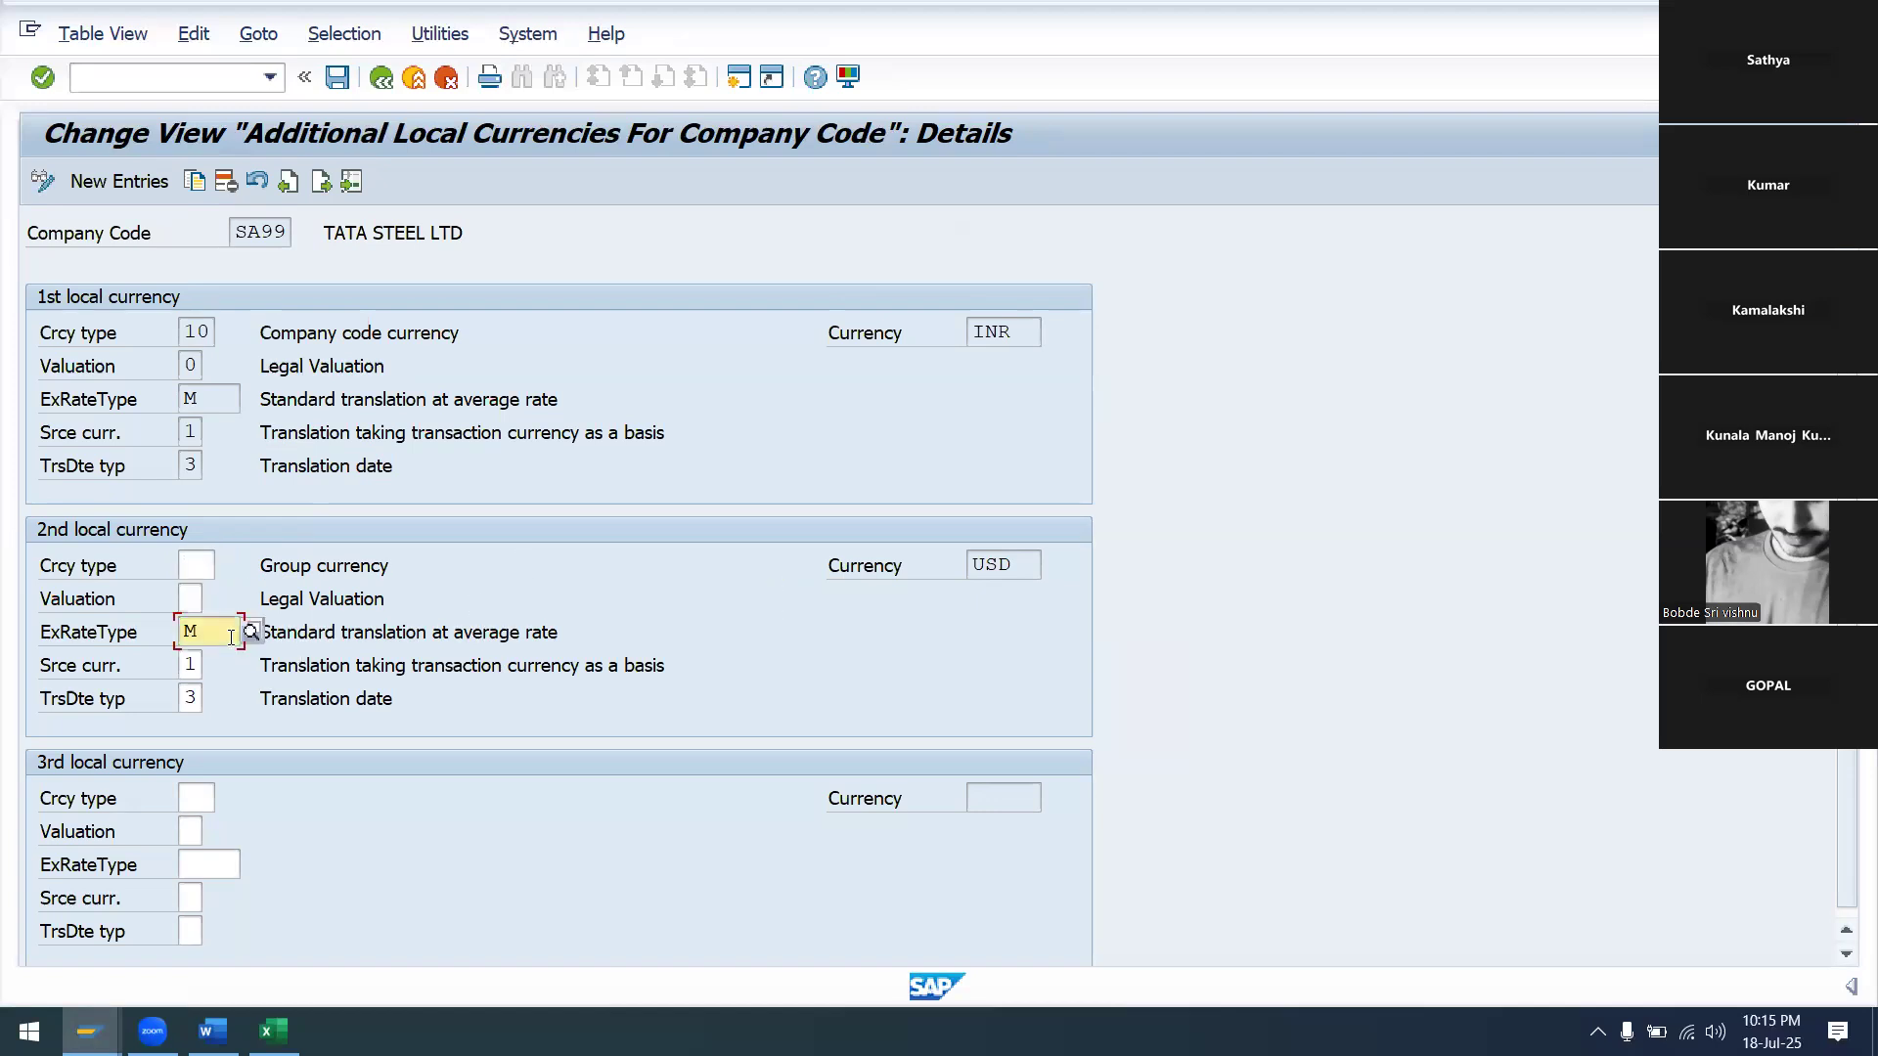
pyautogui.press('BackSpace')
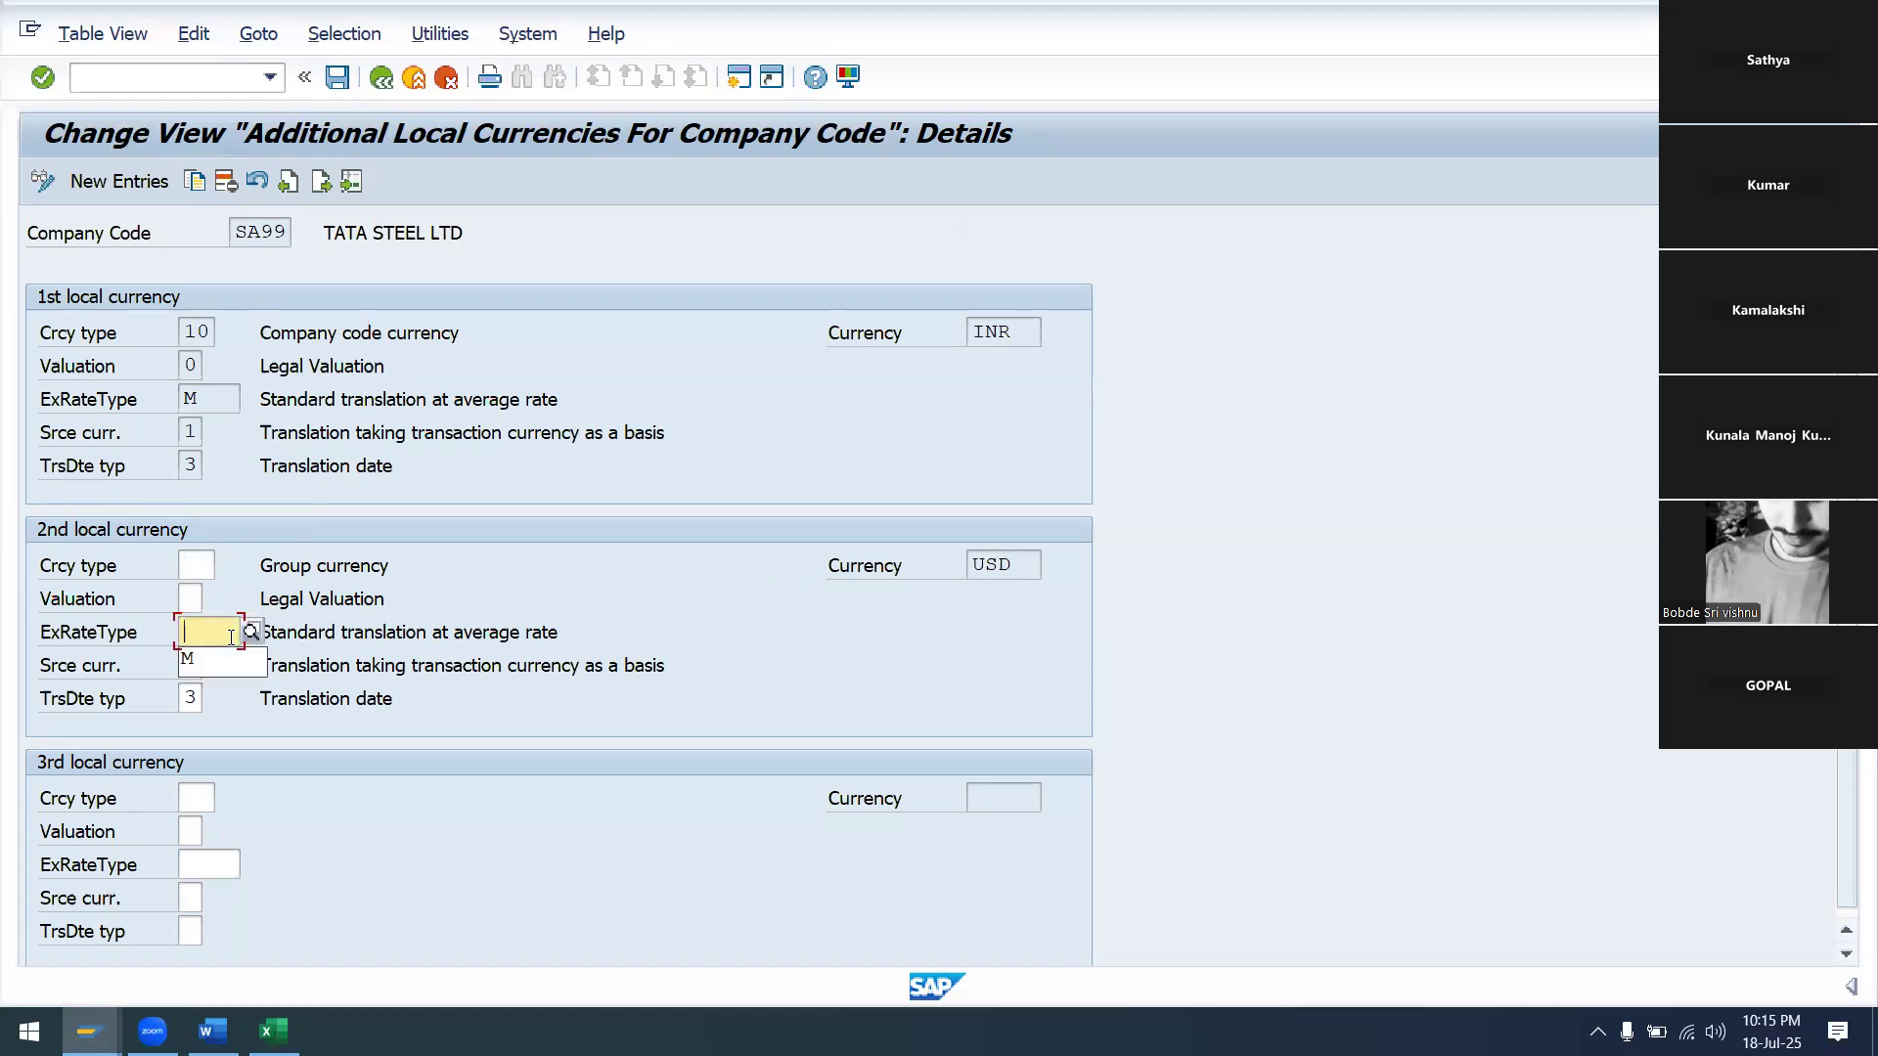
pyautogui.click(372, 614)
pyautogui.click(193, 664)
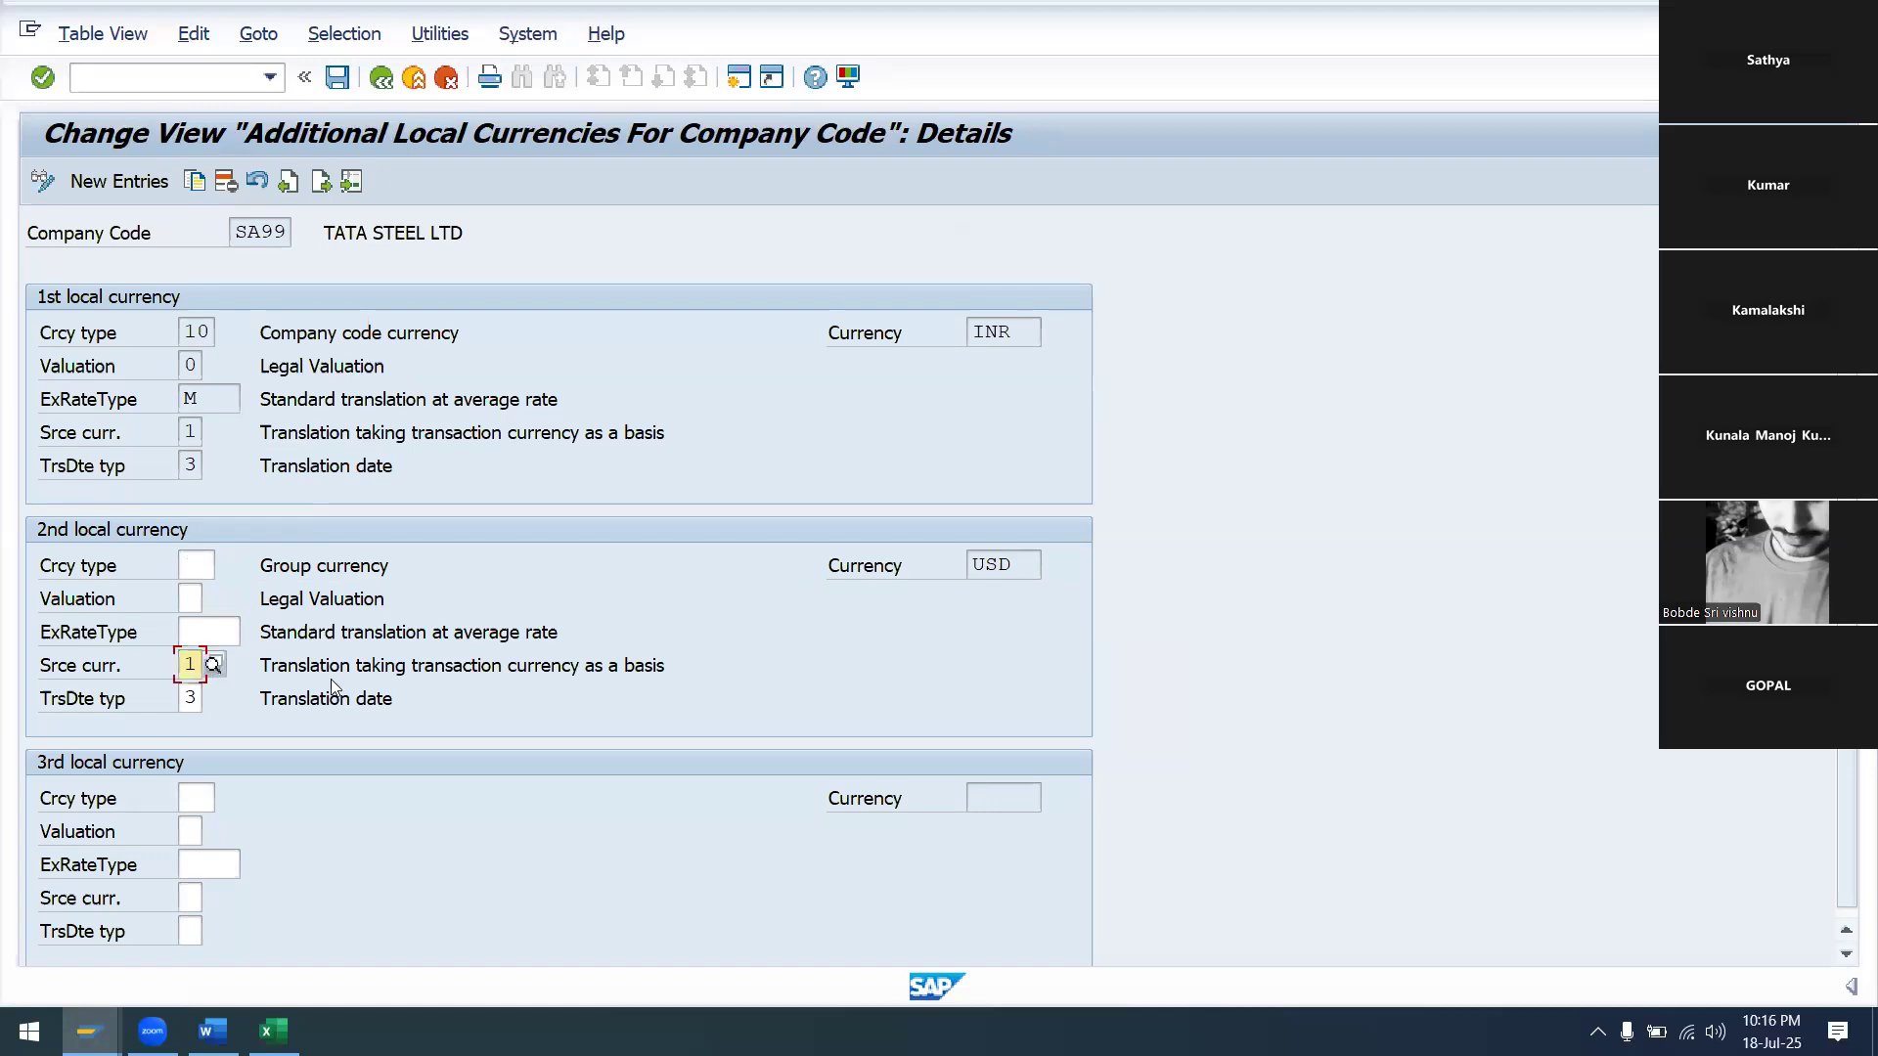
pyautogui.press('BackSpace')
pyautogui.click(511, 615)
pyautogui.click(191, 698)
pyautogui.press('BackSpace')
pyautogui.click(499, 597)
# Save the currency change, accepting the warnings and confirming the customizing request
pyautogui.click(335, 86)
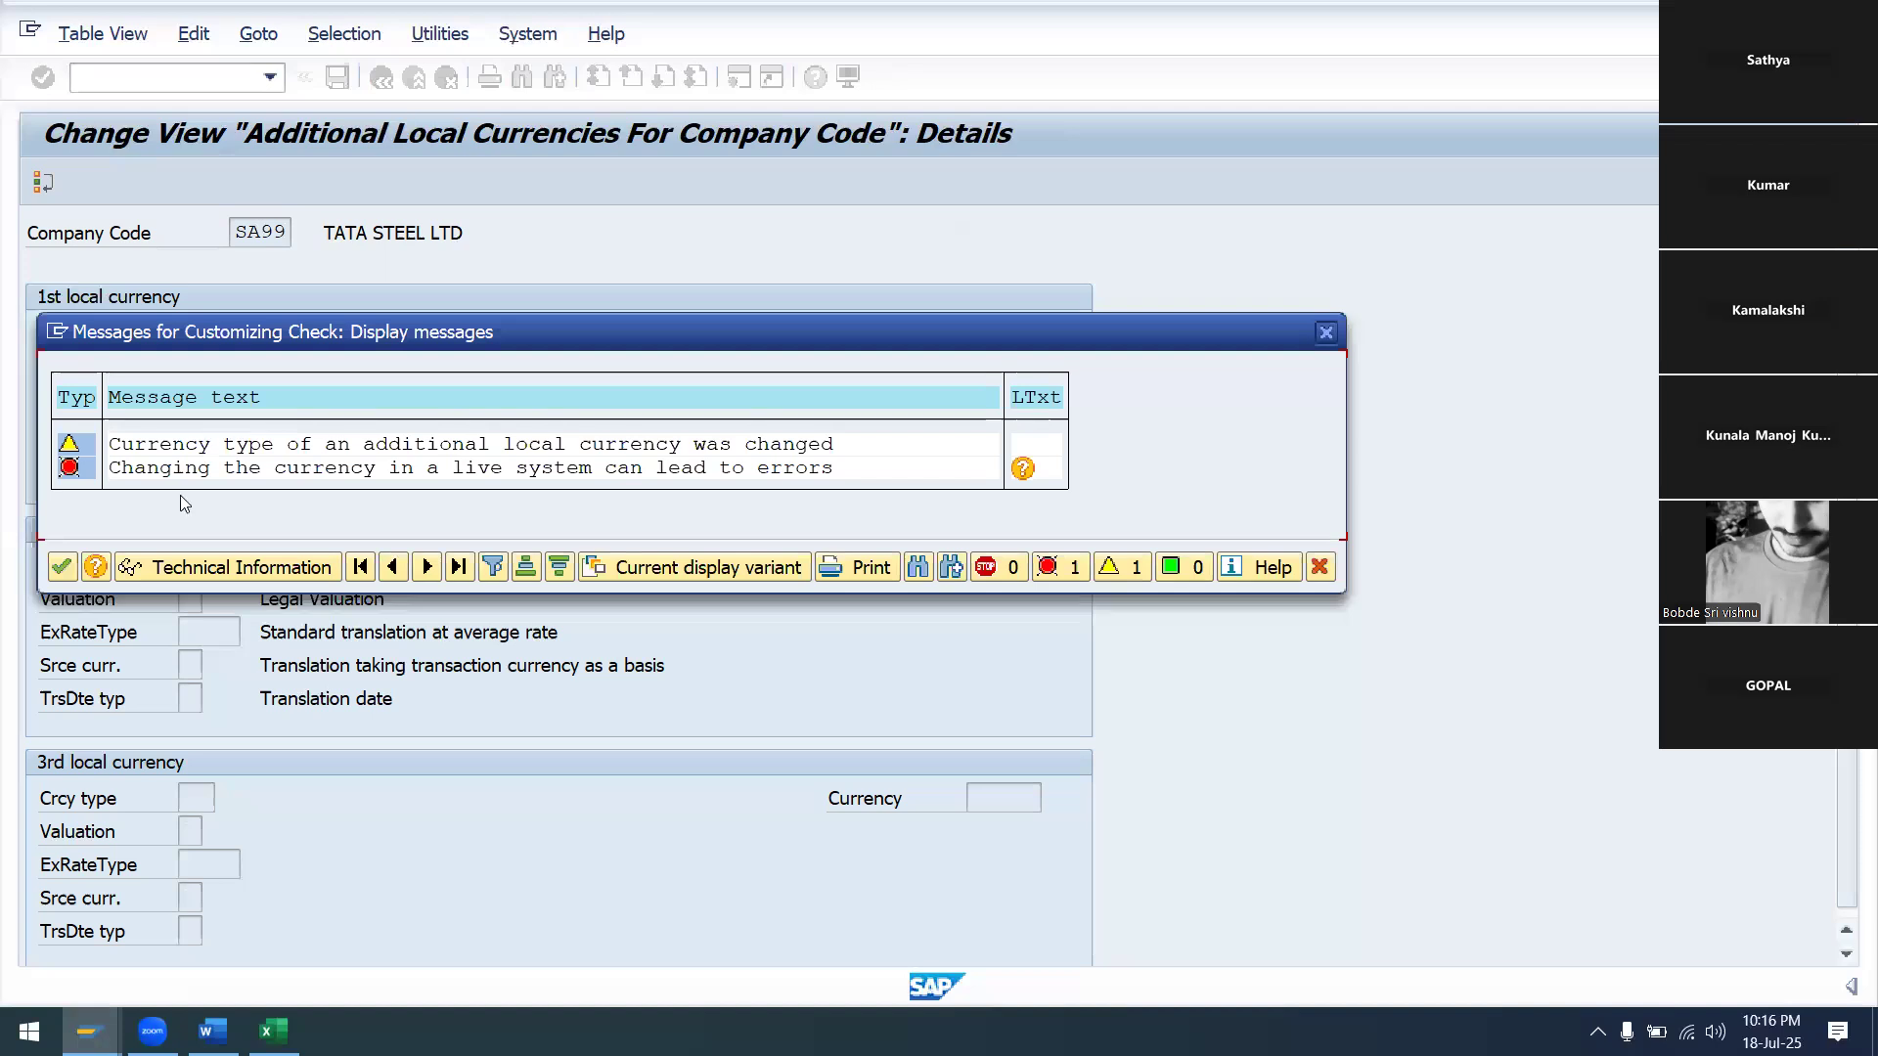
pyautogui.click(61, 567)
pyautogui.click(598, 494)
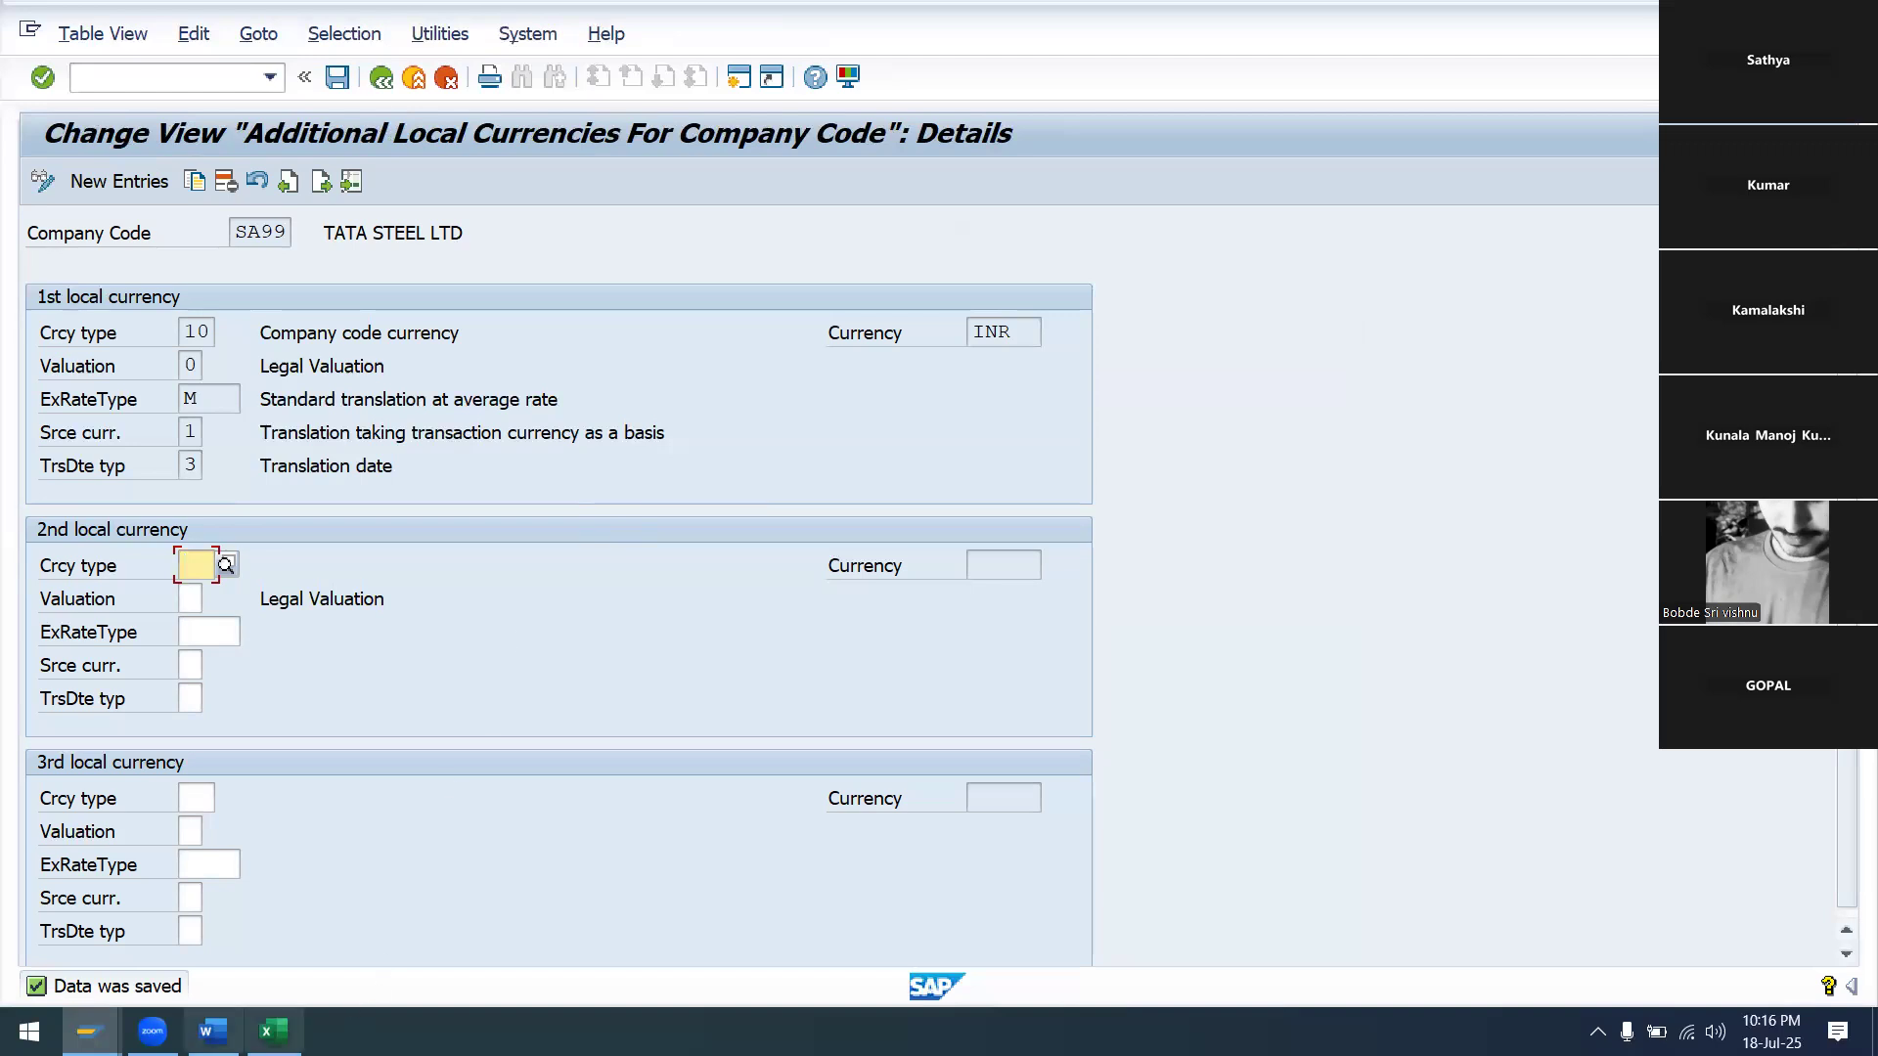
# Try saving the company code assignment table, hit inconsistency messages, and exit without saving
pyautogui.moveTo(90, 1032)
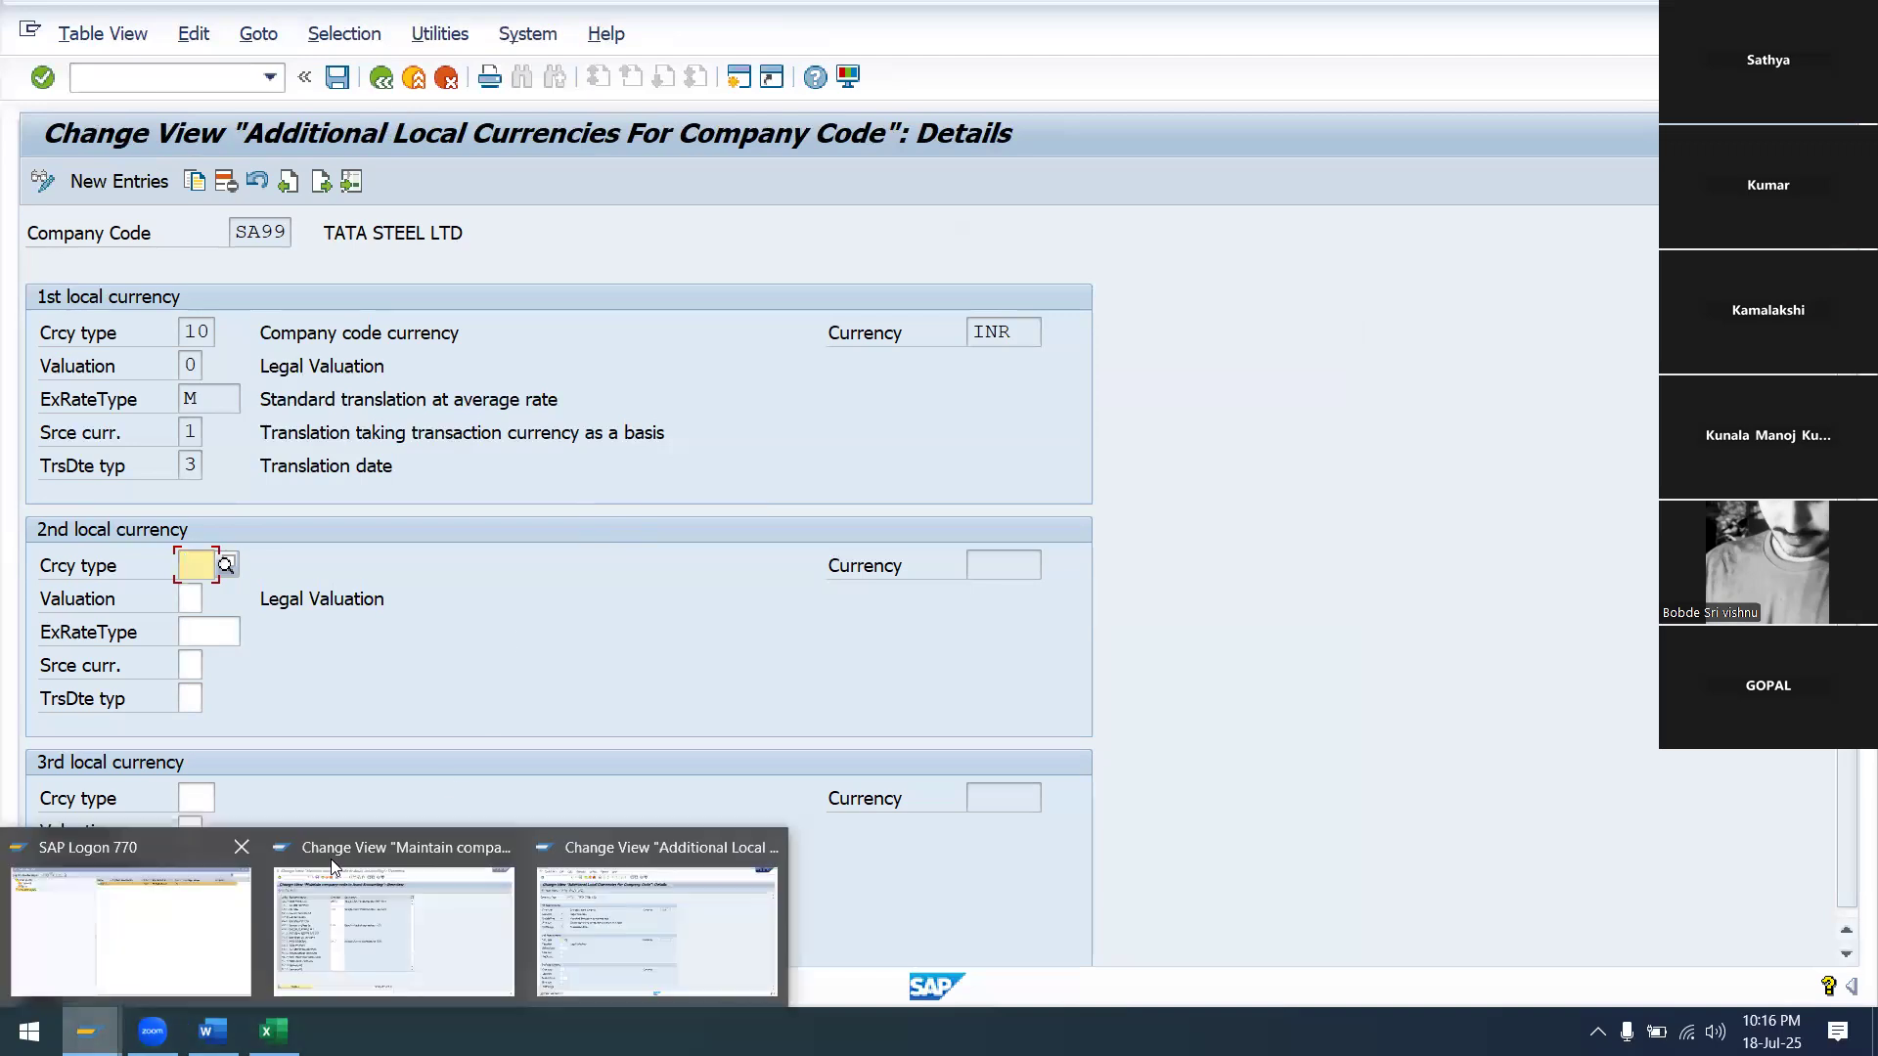
pyautogui.click(382, 867)
pyautogui.click(337, 77)
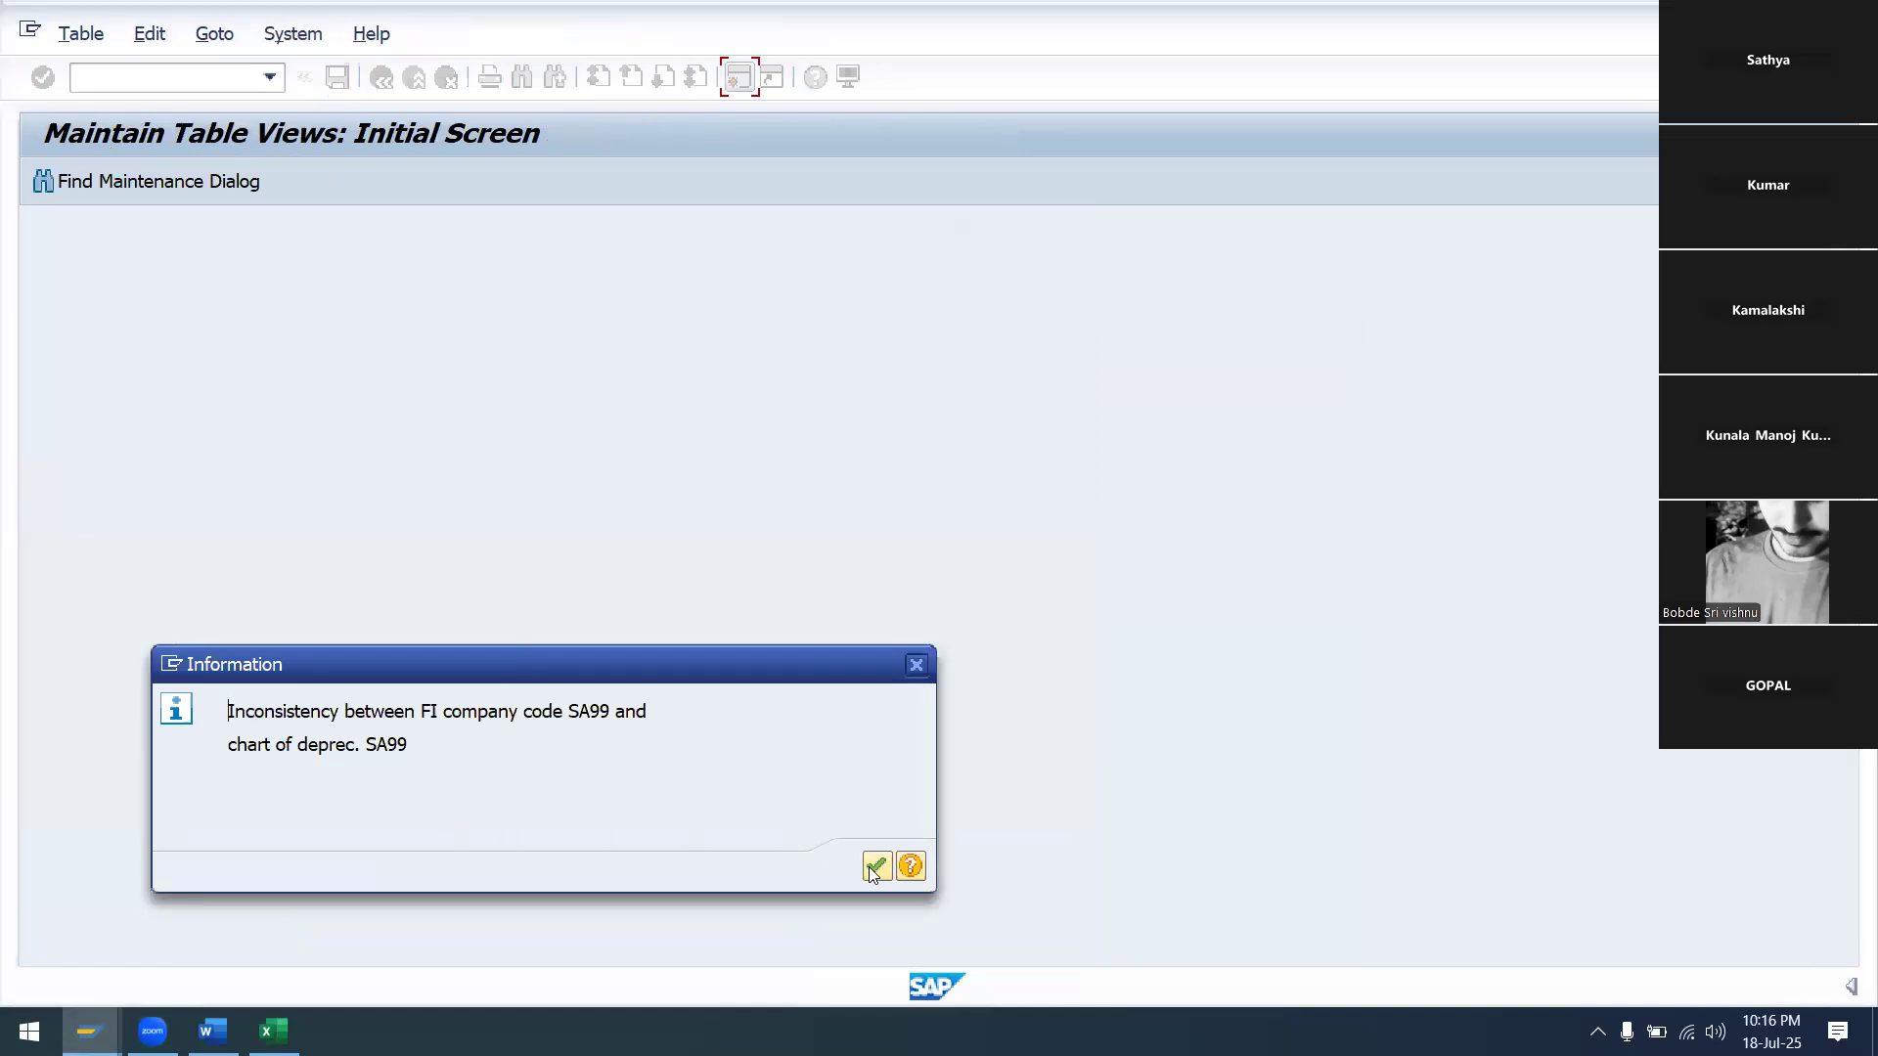
pyautogui.click(873, 866)
pyautogui.click(412, 78)
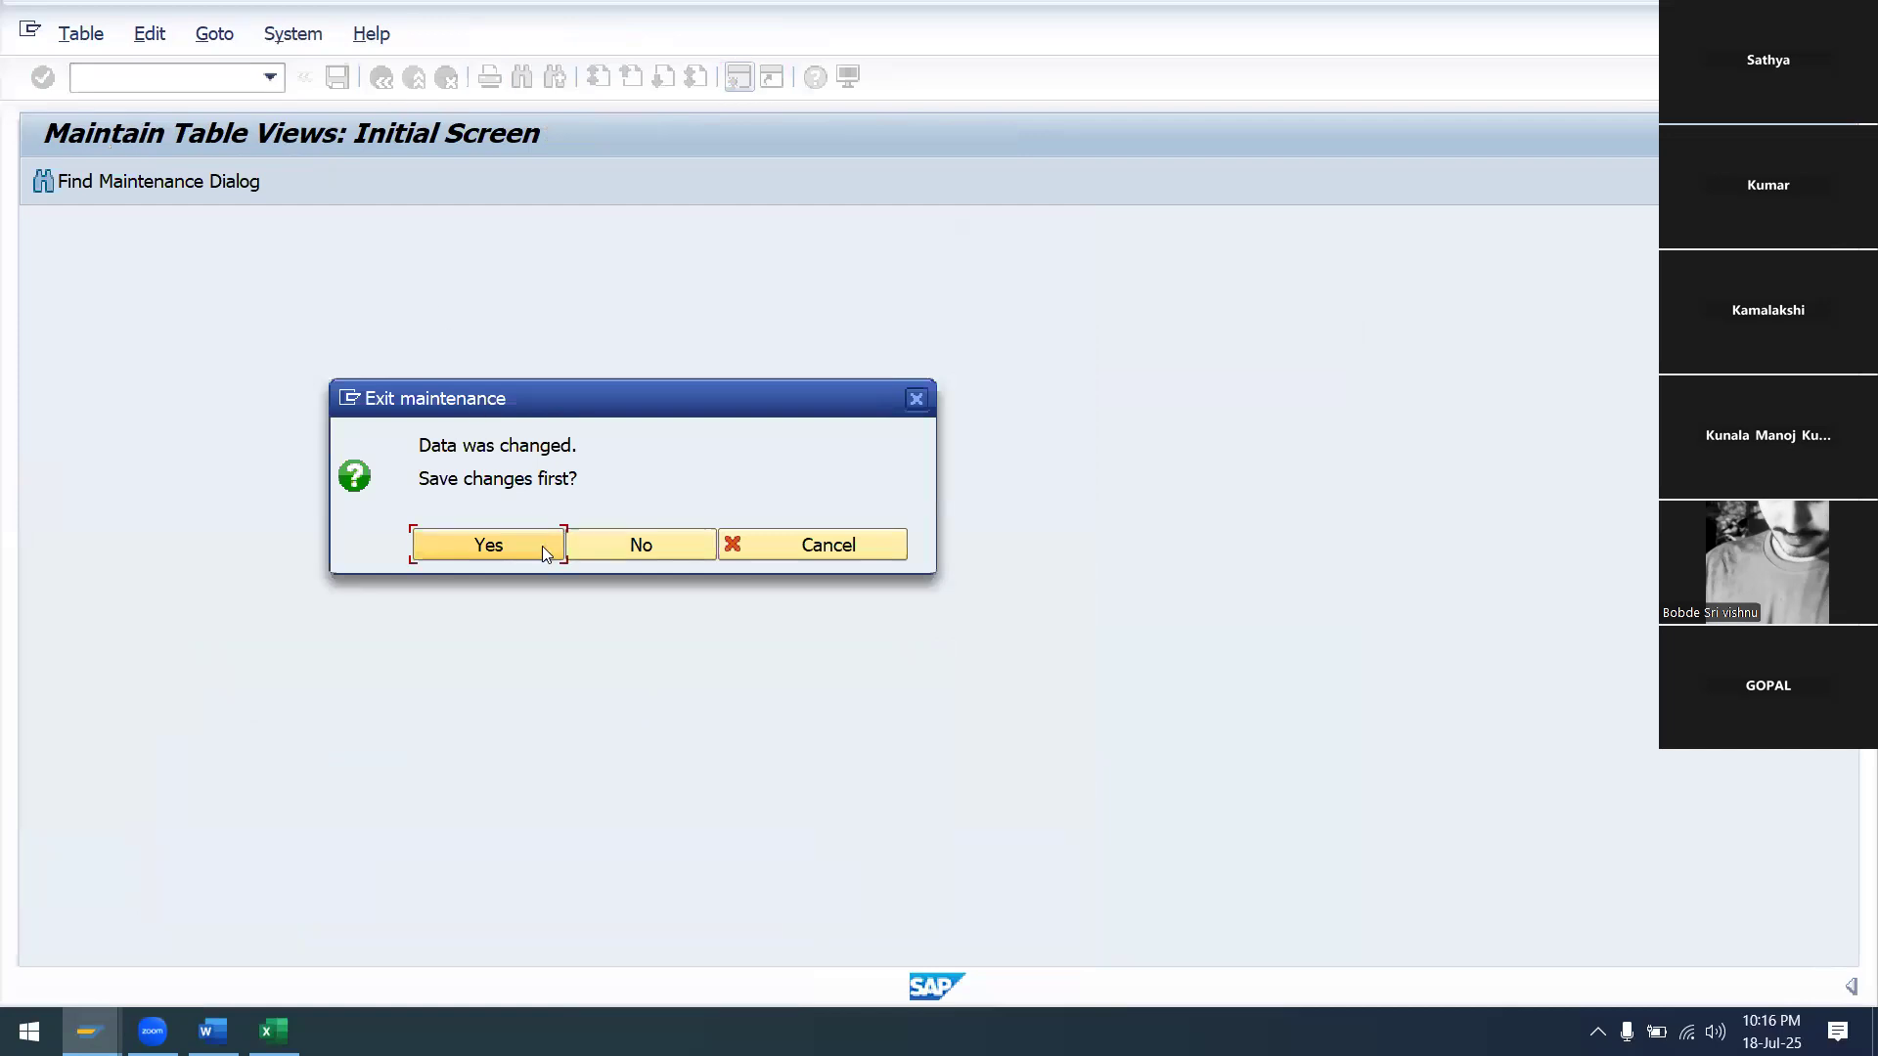
pyautogui.click(541, 546)
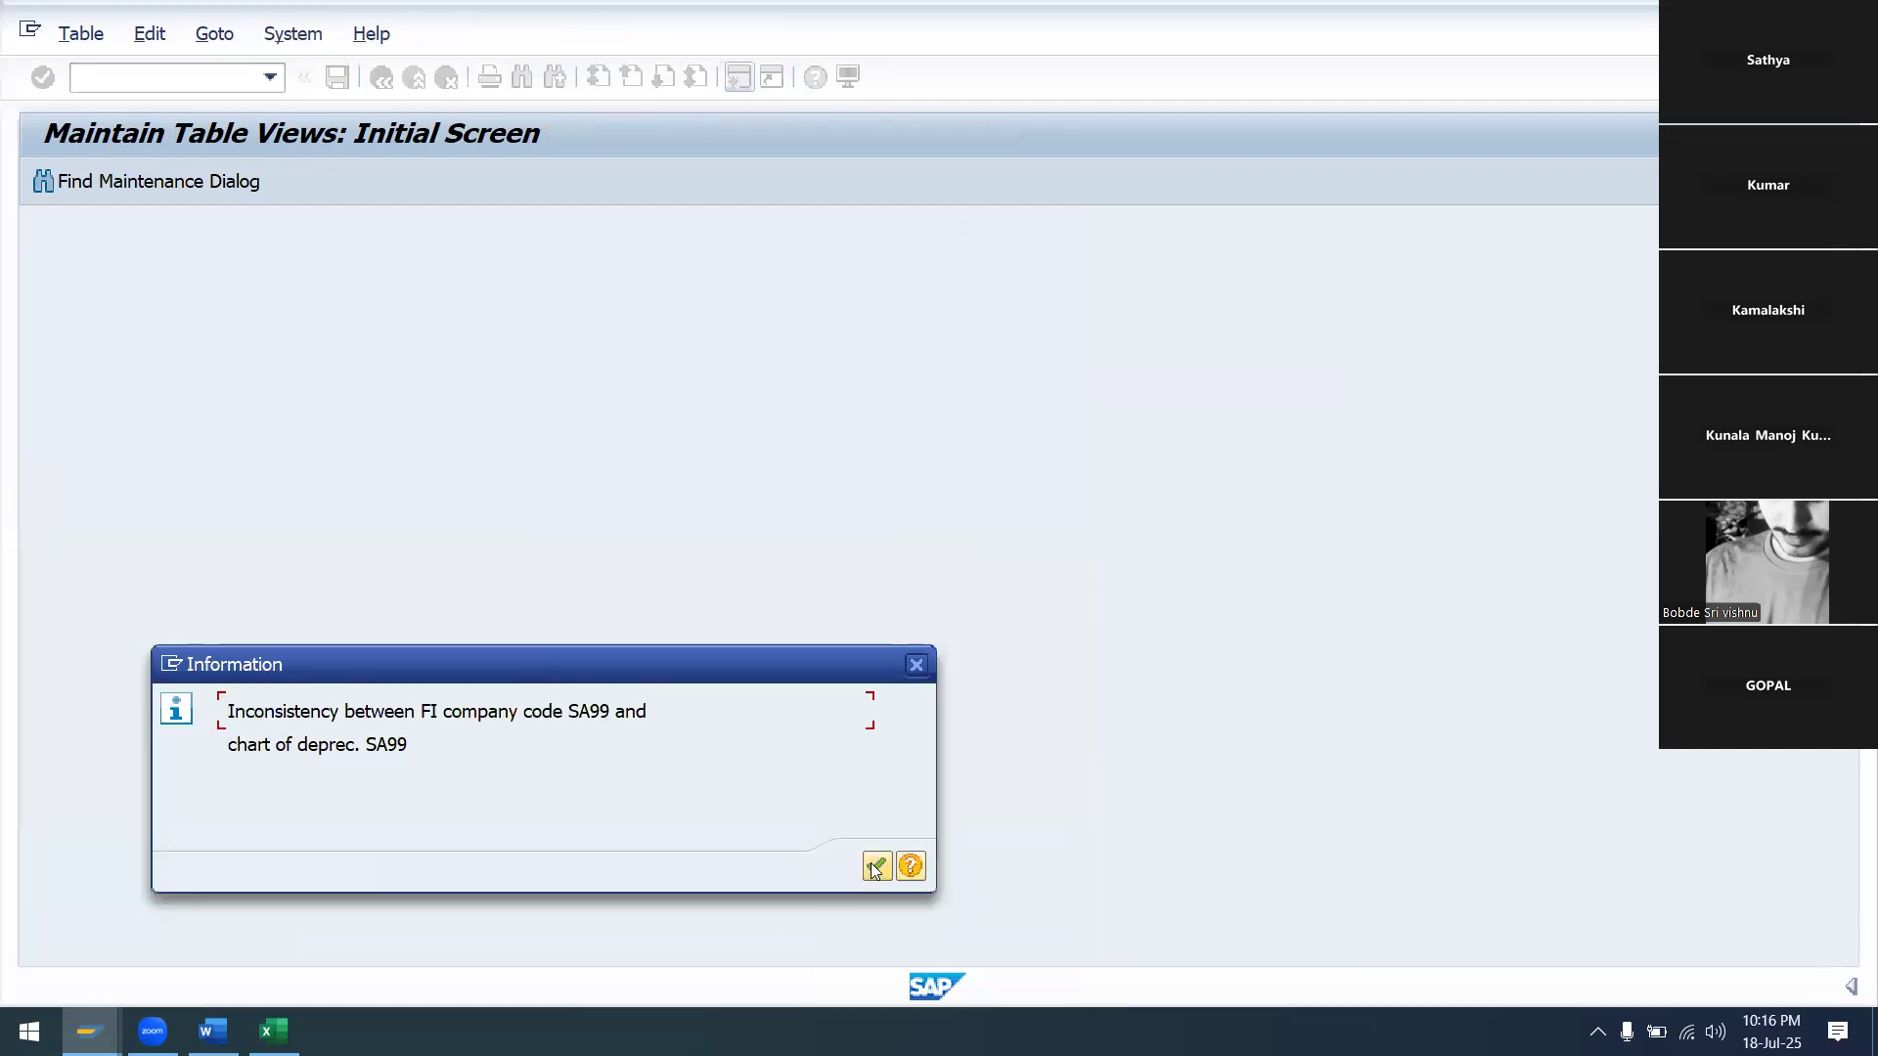
pyautogui.click(875, 867)
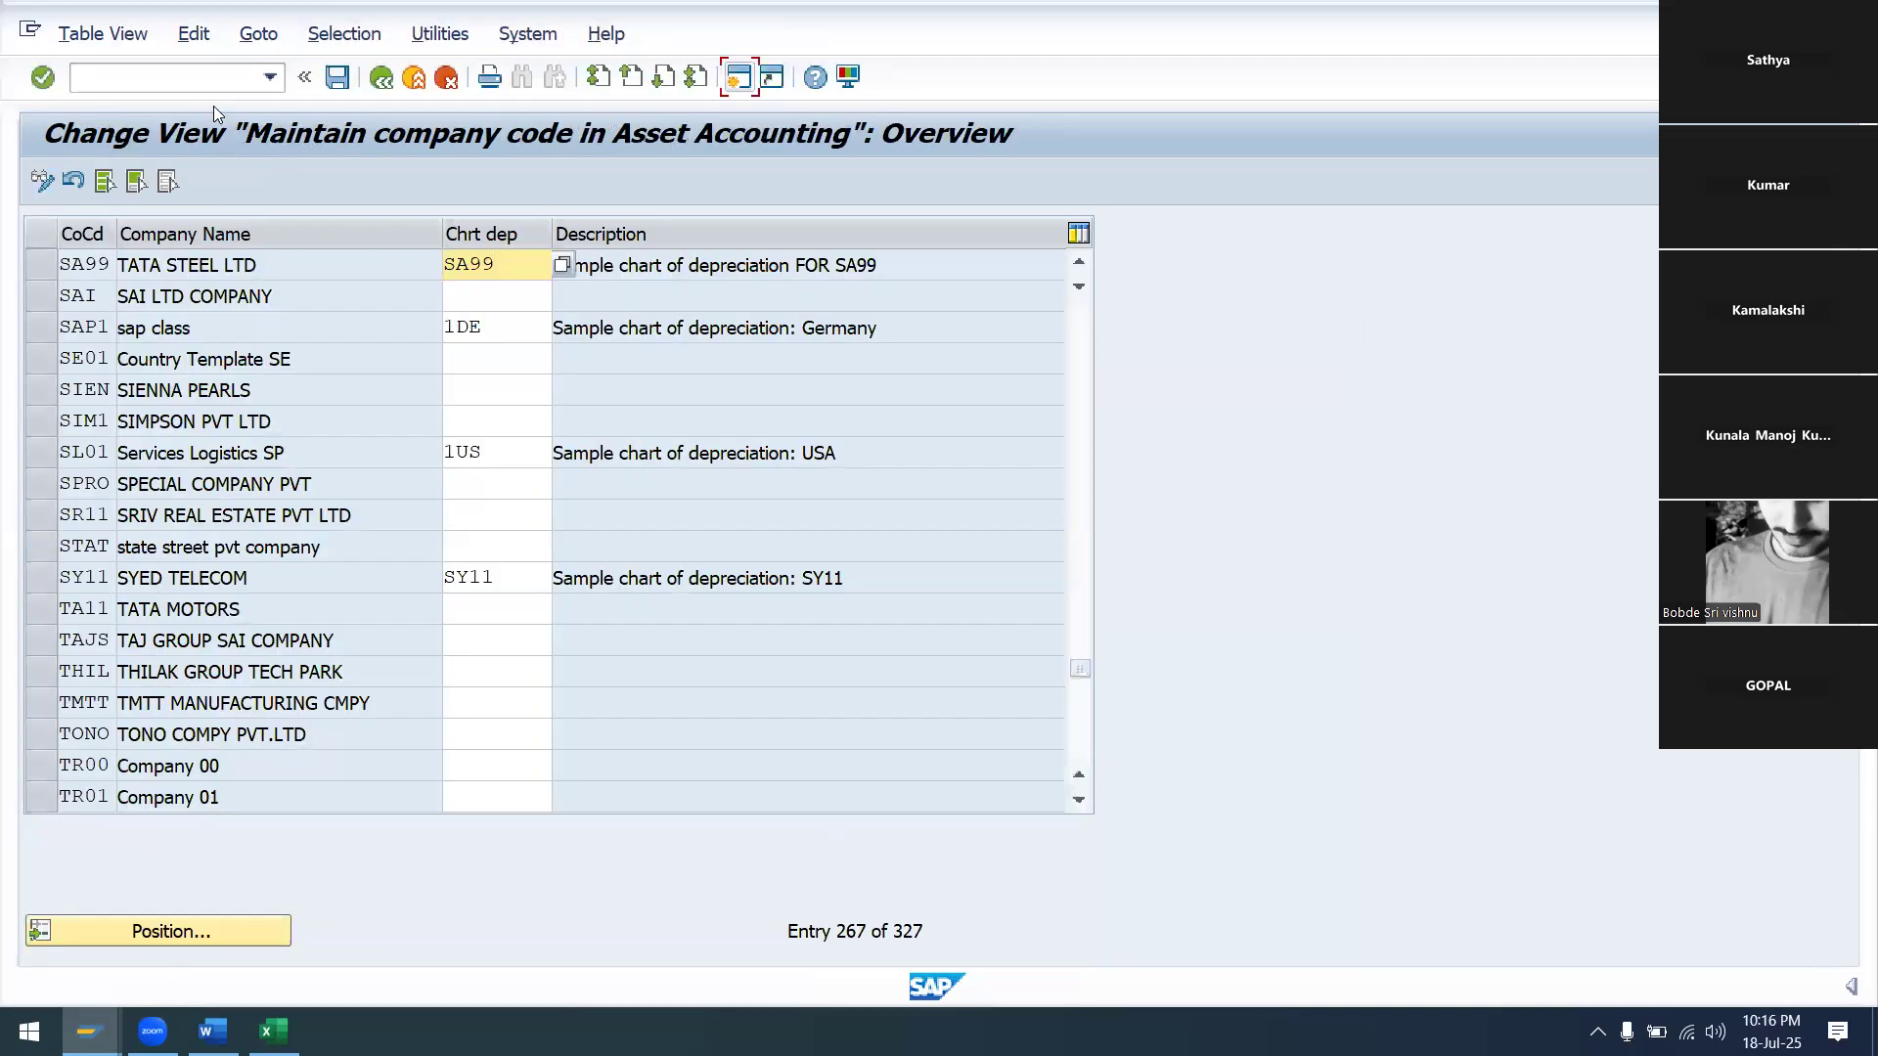
pyautogui.click(381, 77)
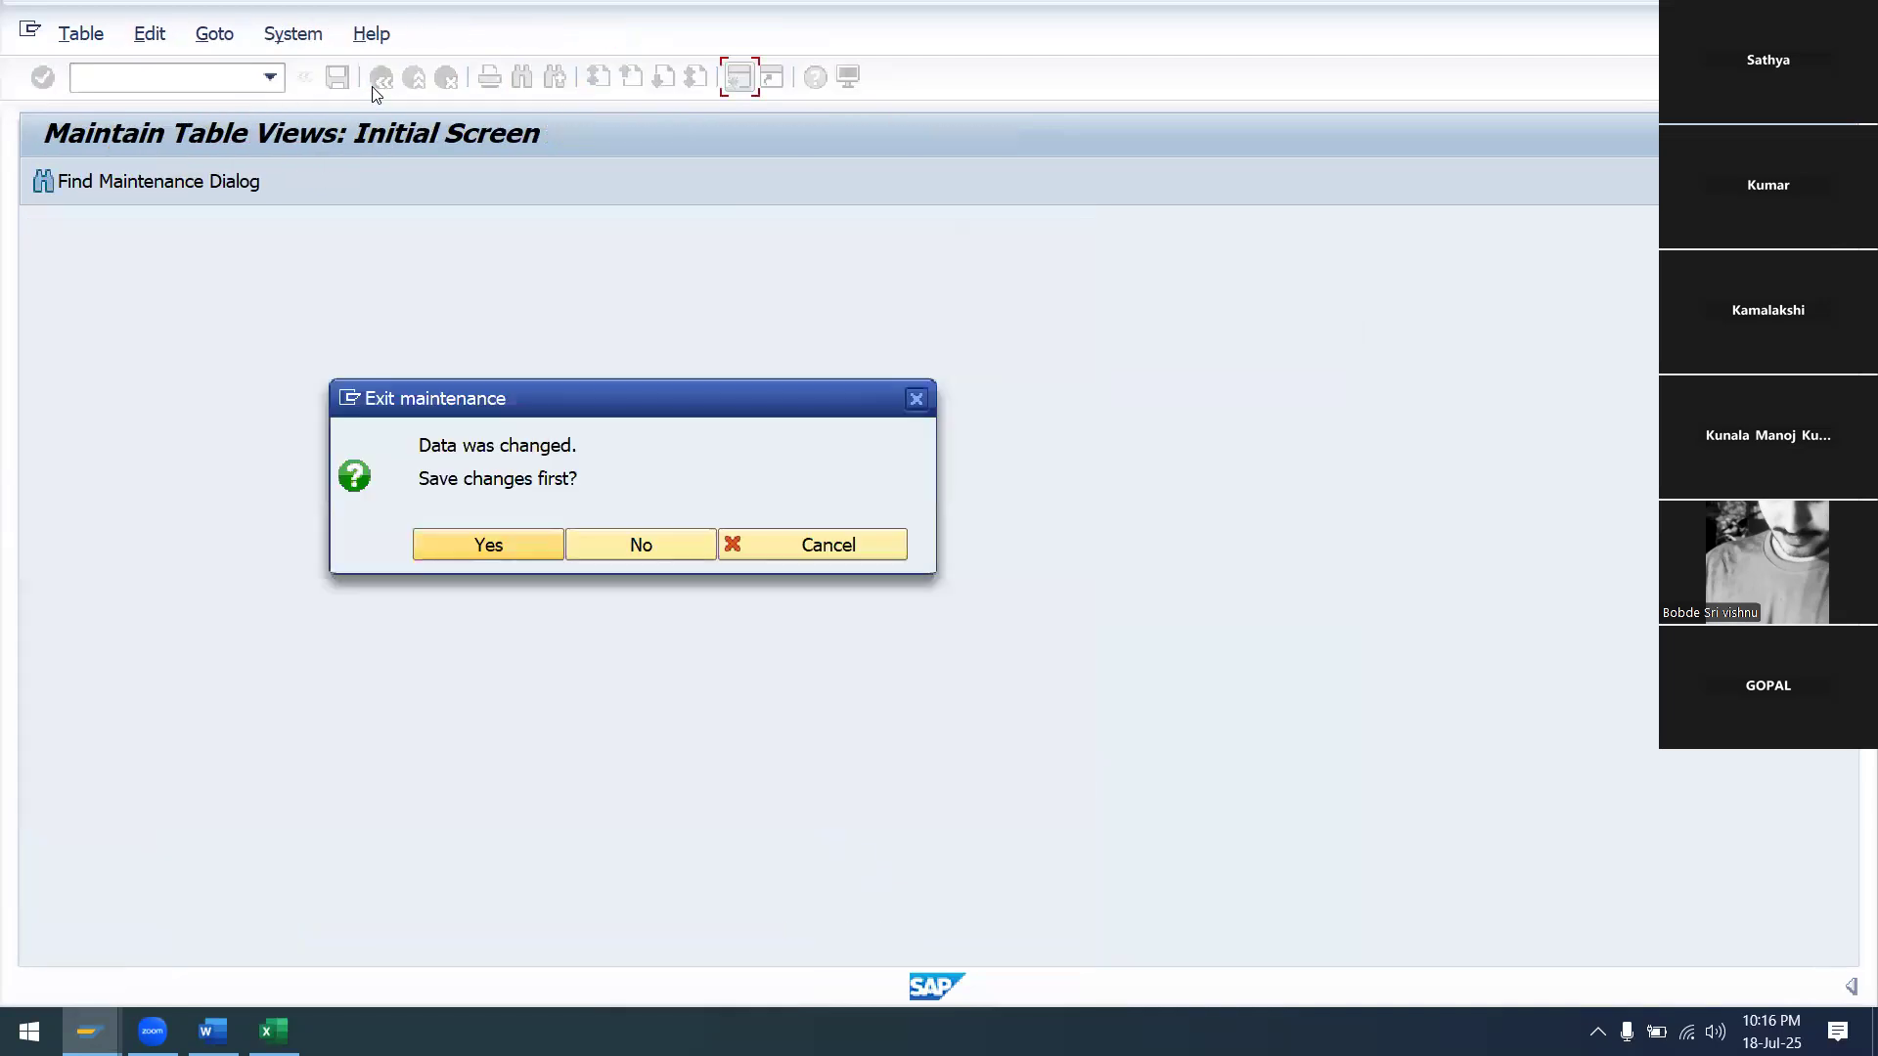
pyautogui.click(624, 550)
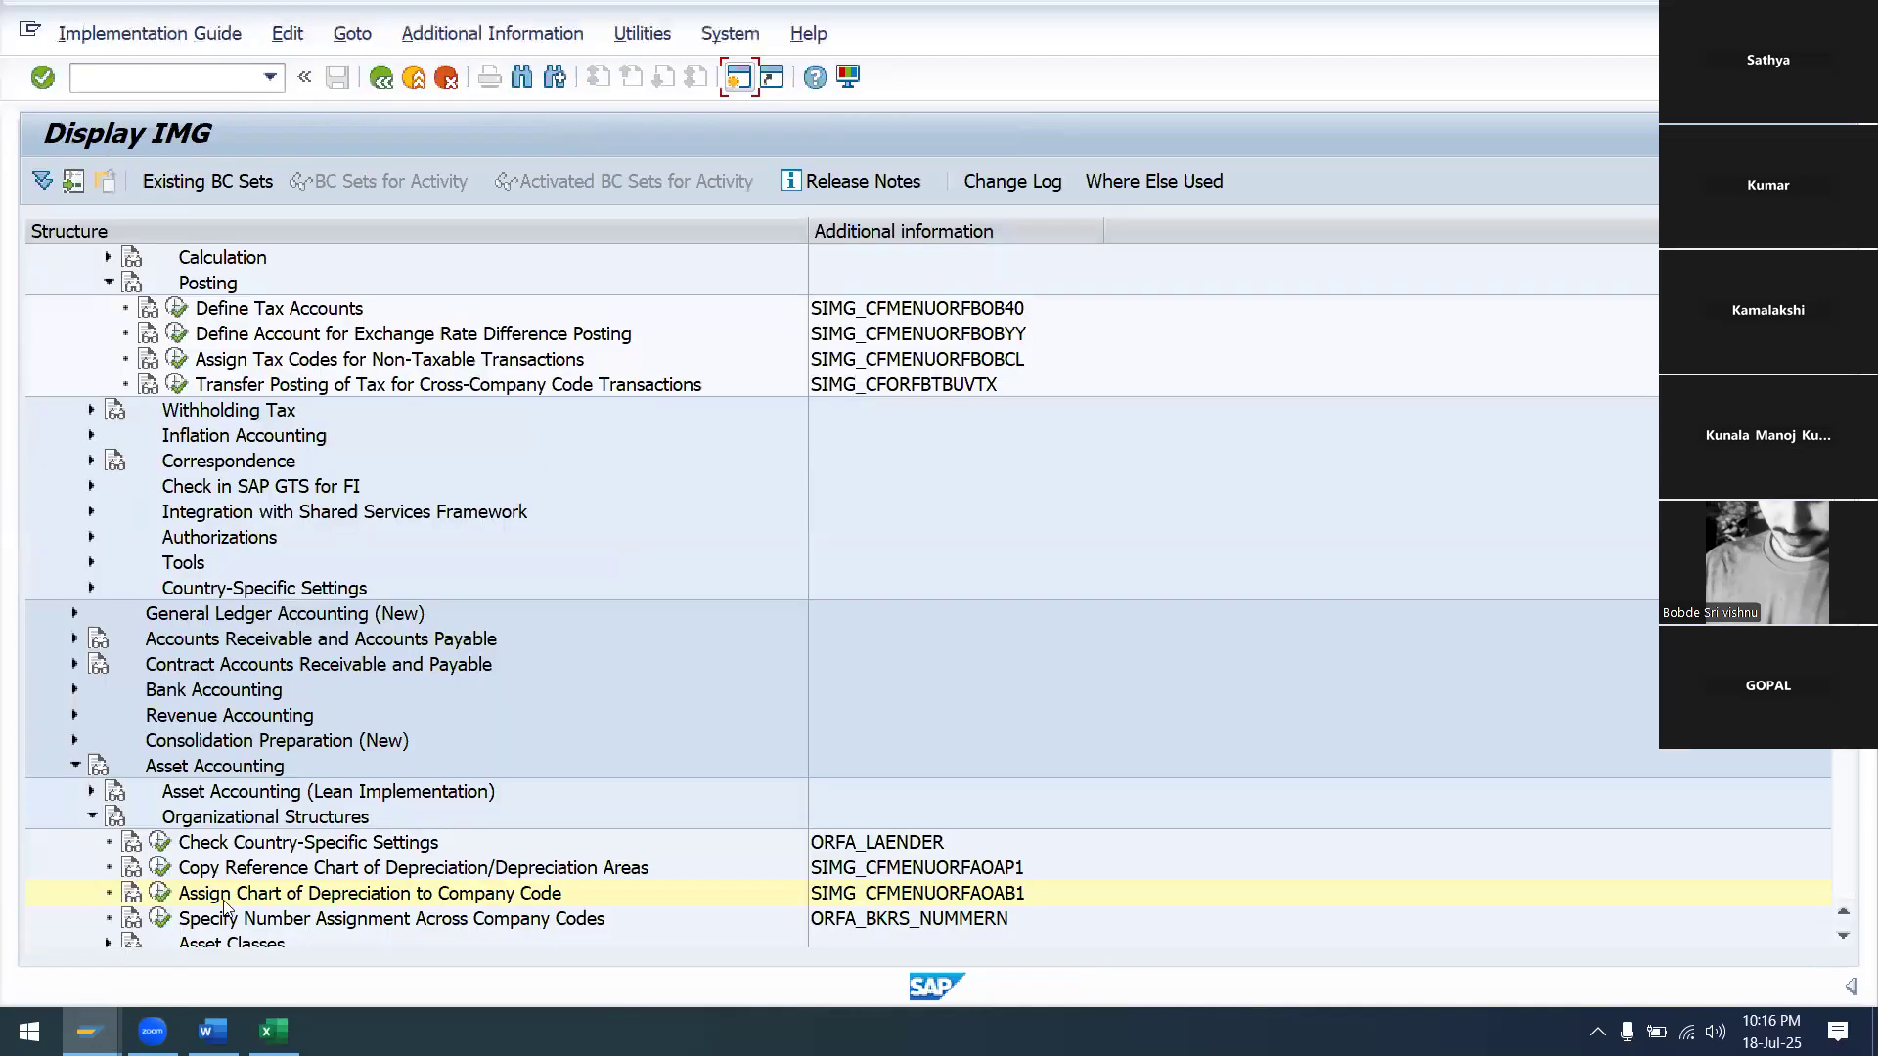
# Reopen the assignment, enter chart of depreciation SA99 for company code SA99, and save under the request
pyautogui.click(158, 896)
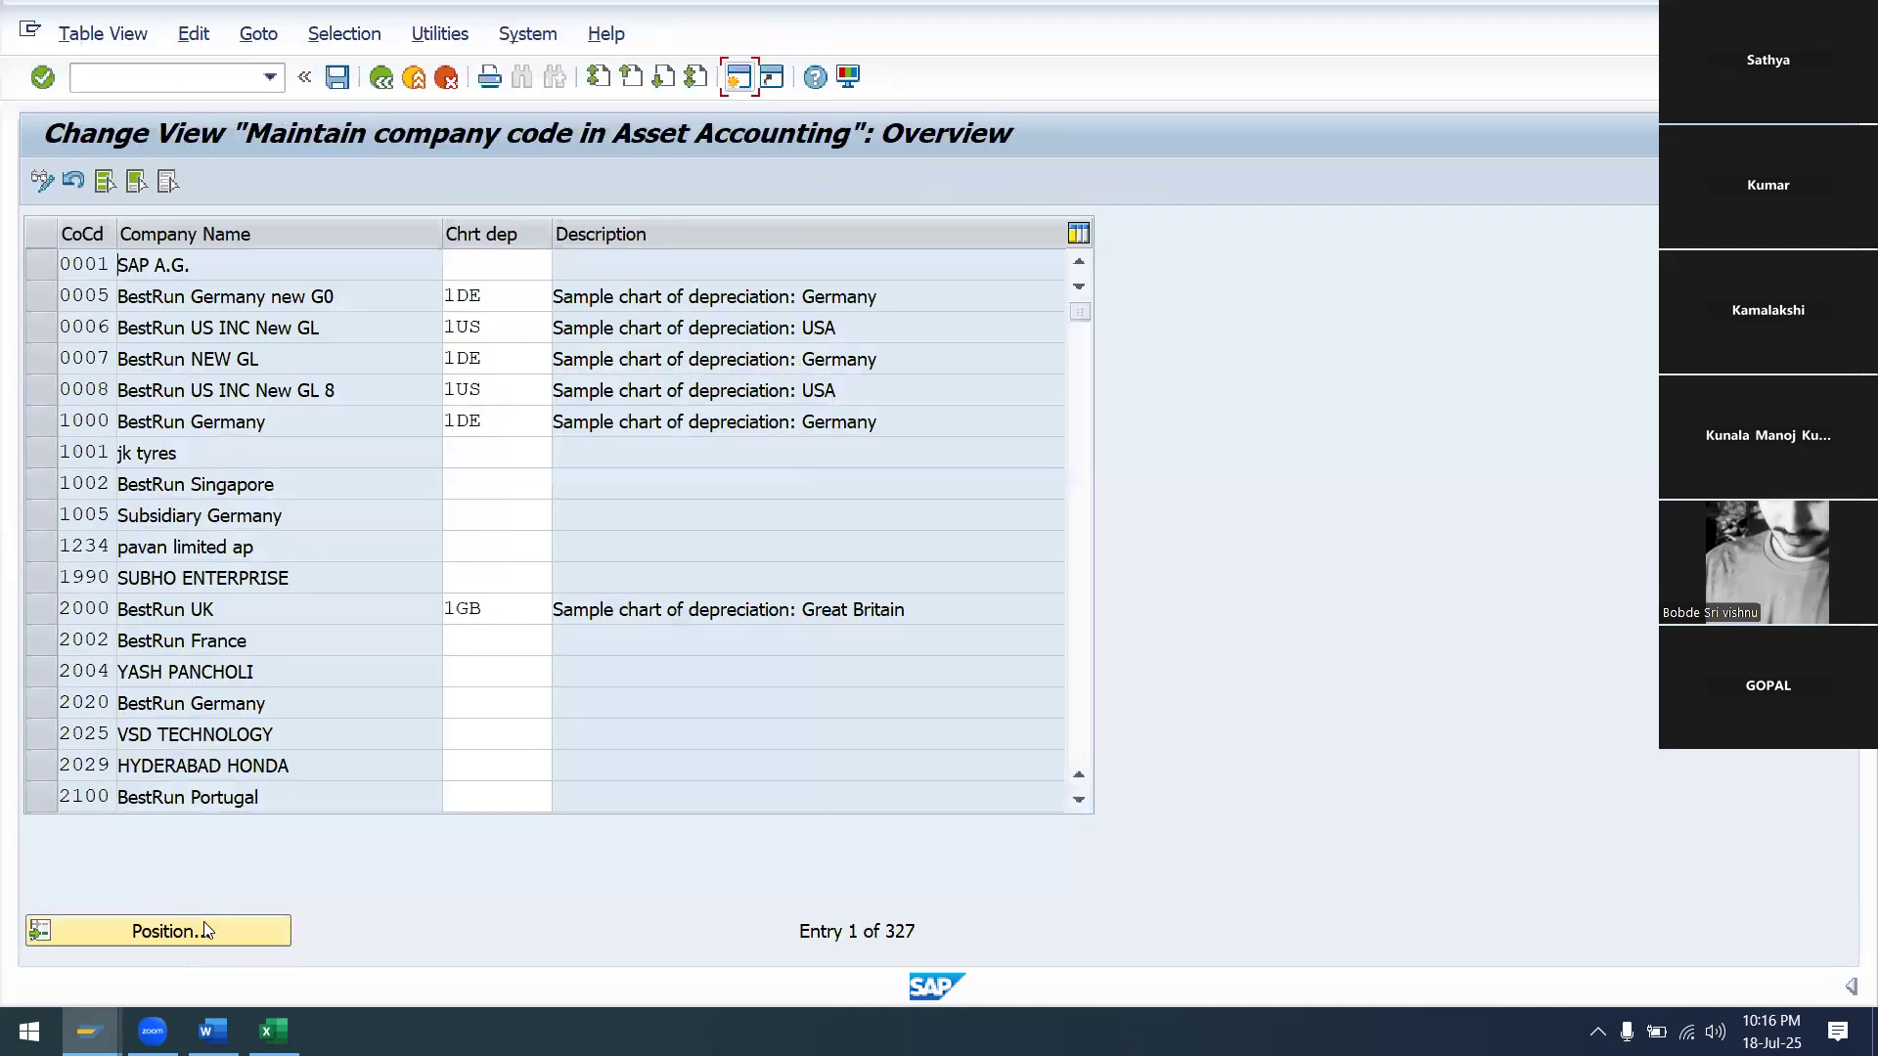
pyautogui.write('SA')
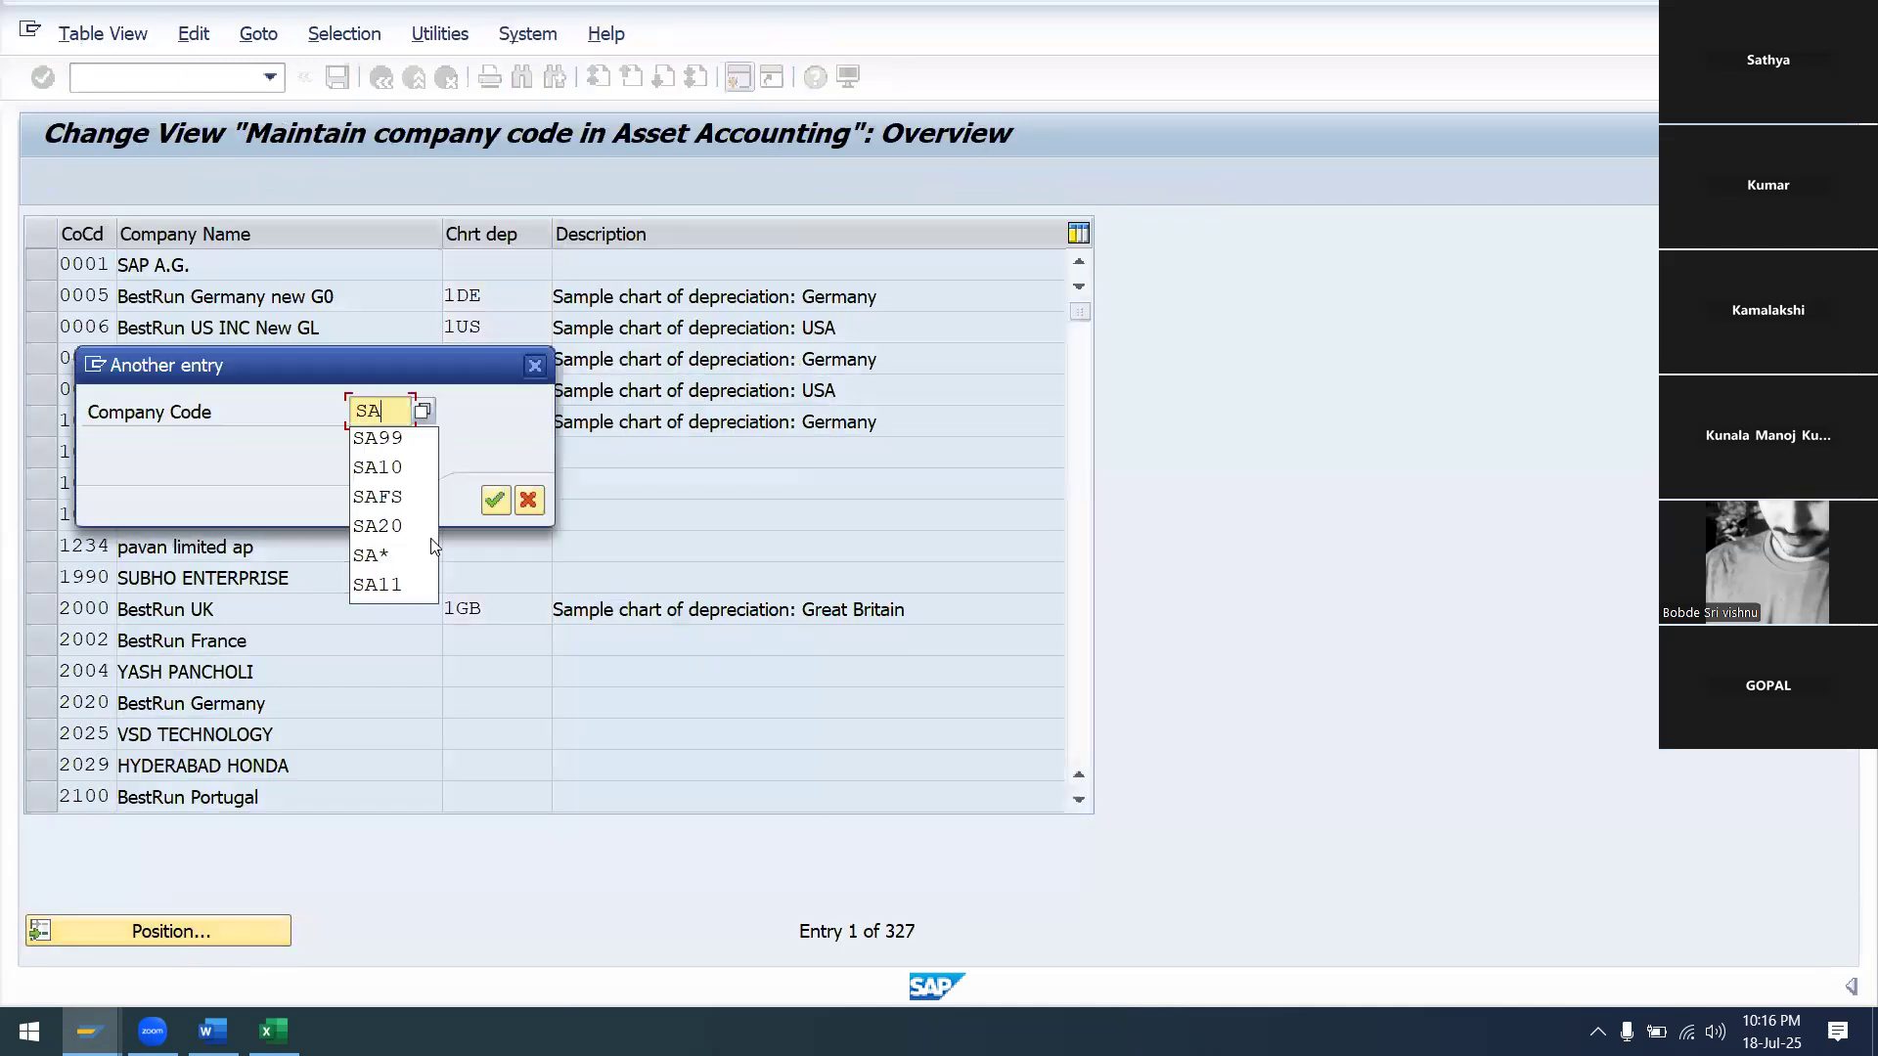
pyautogui.click(416, 433)
pyautogui.click(495, 499)
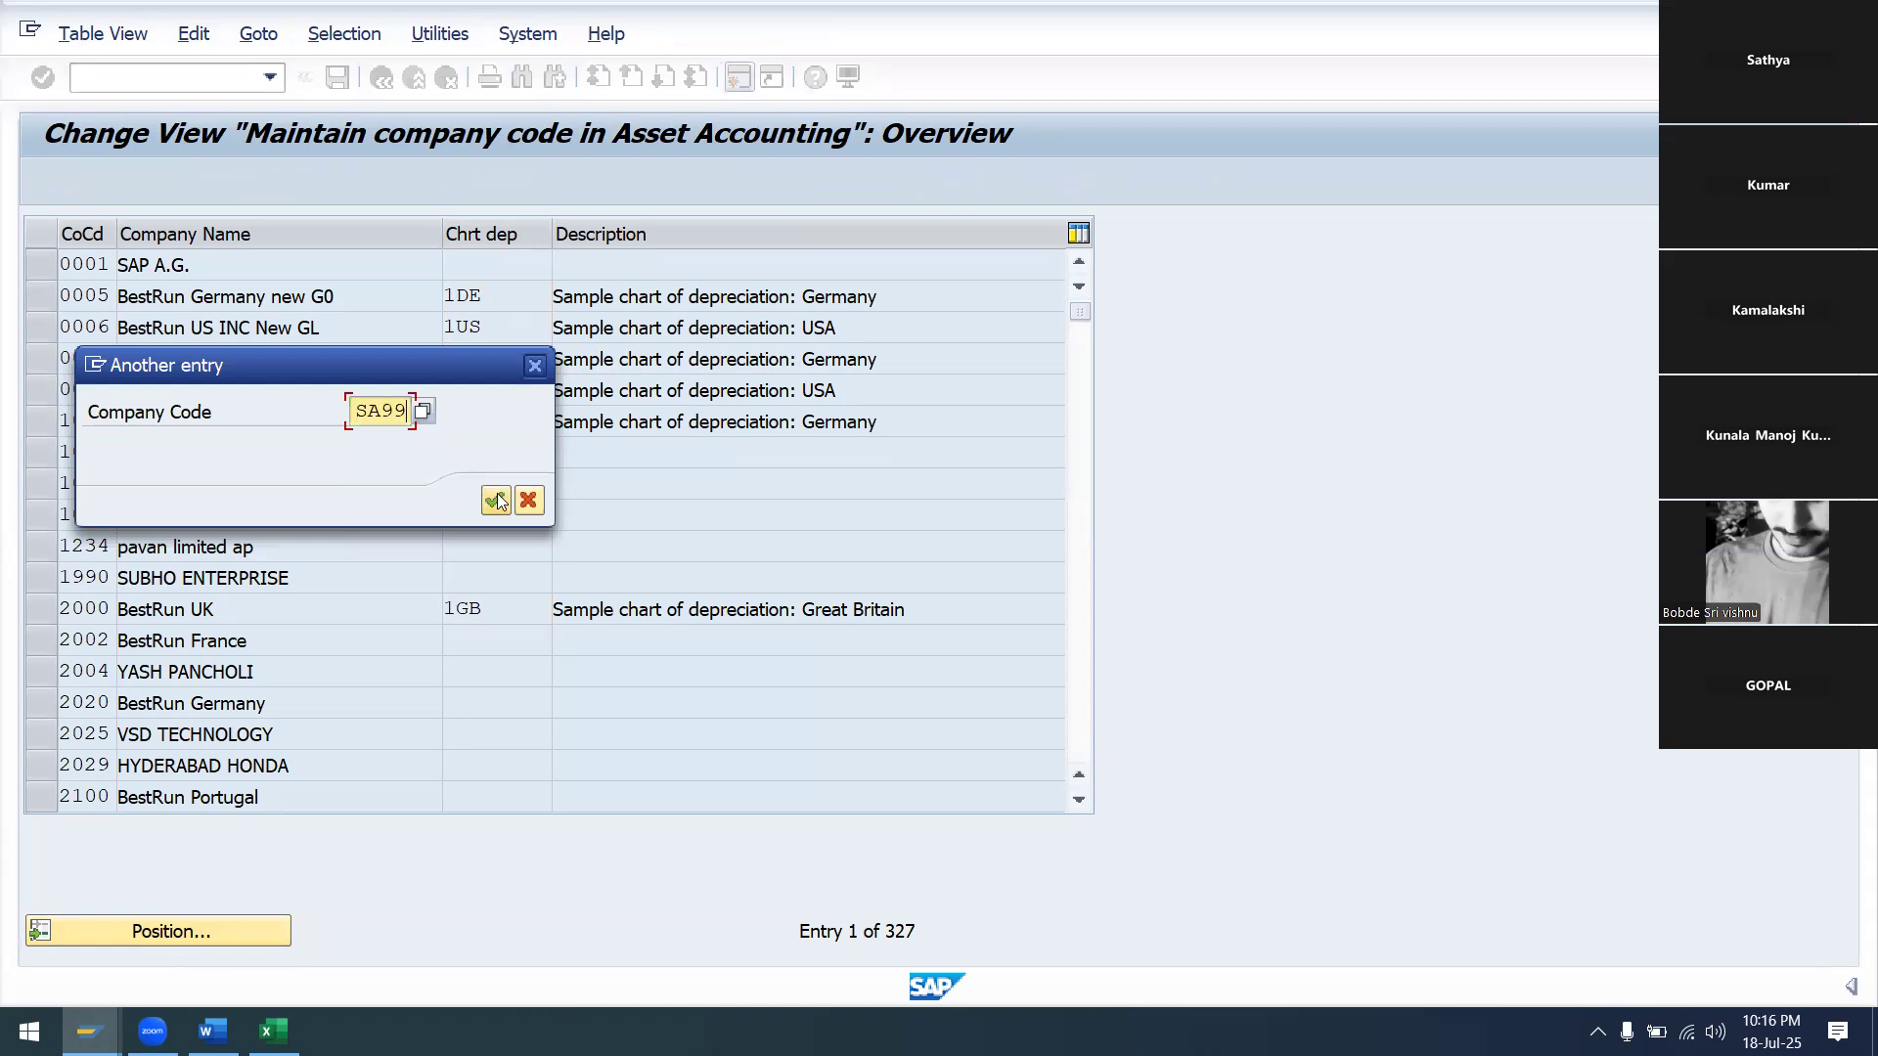
pyautogui.click(497, 274)
pyautogui.write('SA')
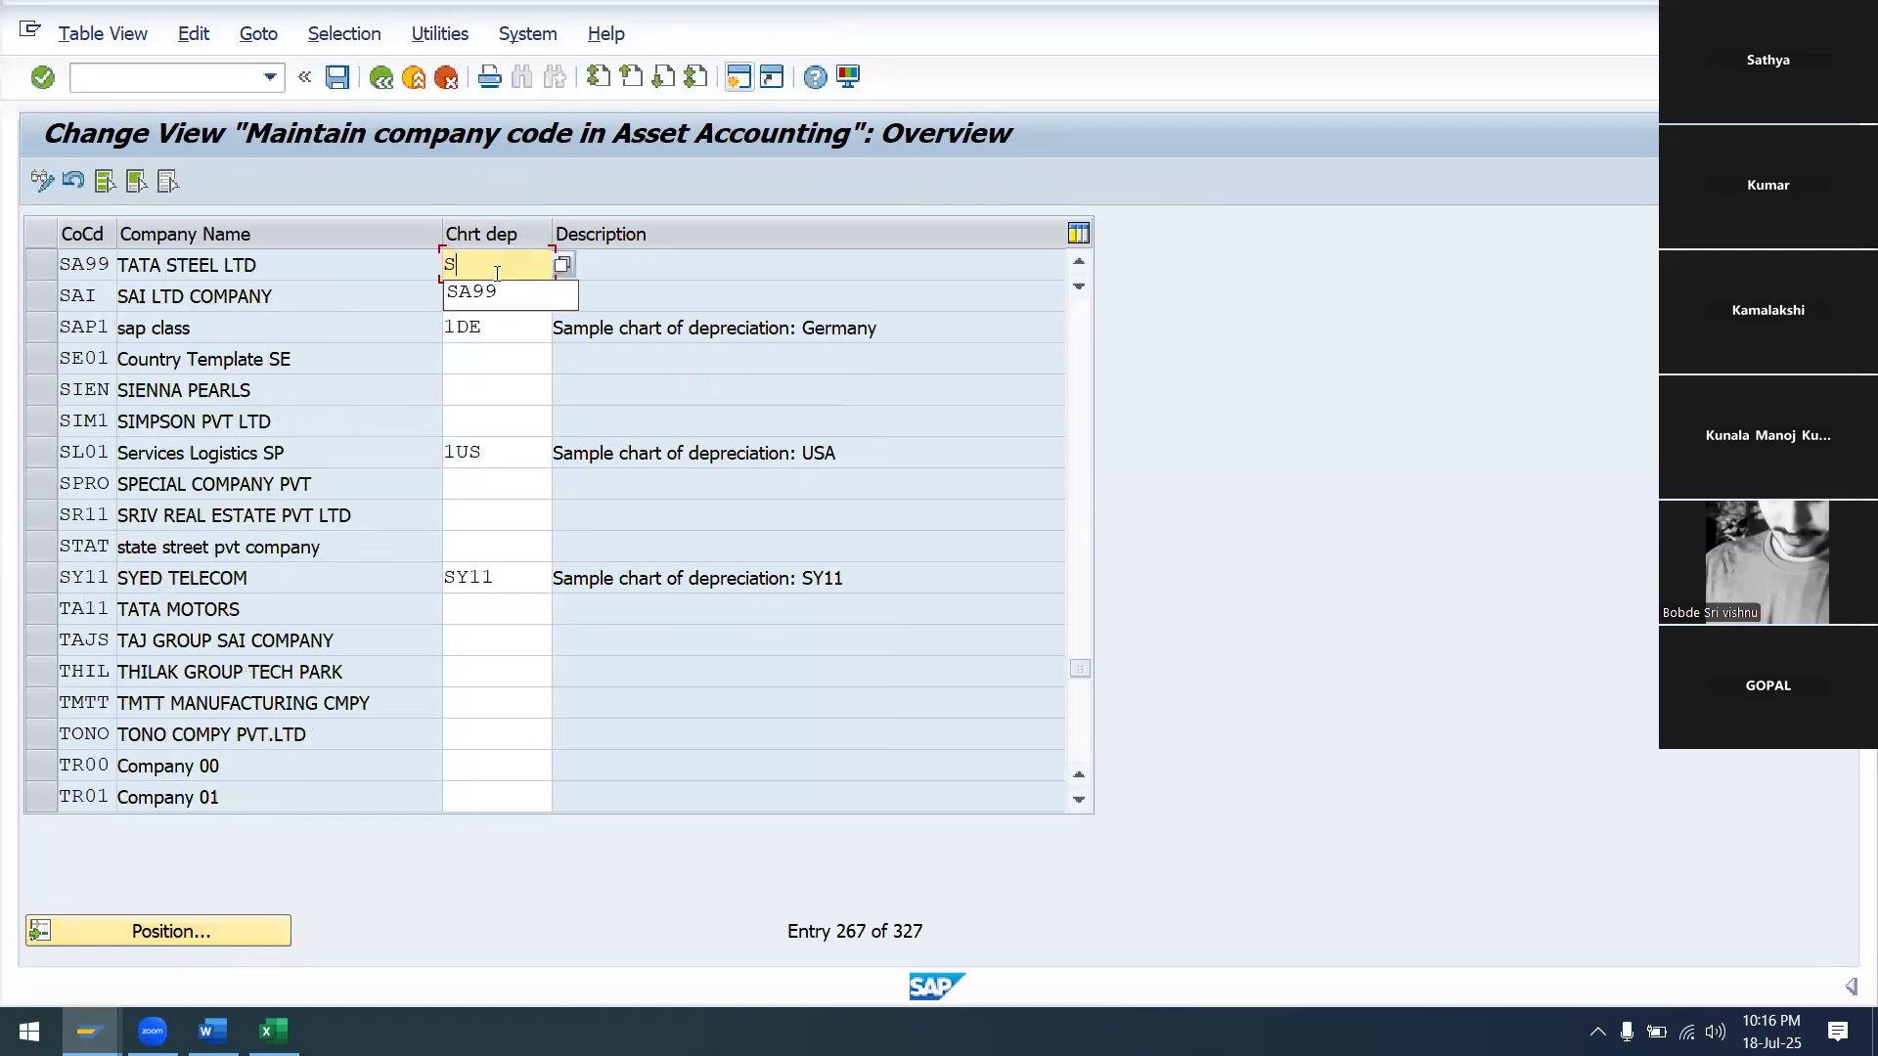
pyautogui.click(518, 293)
pyautogui.press('Return')
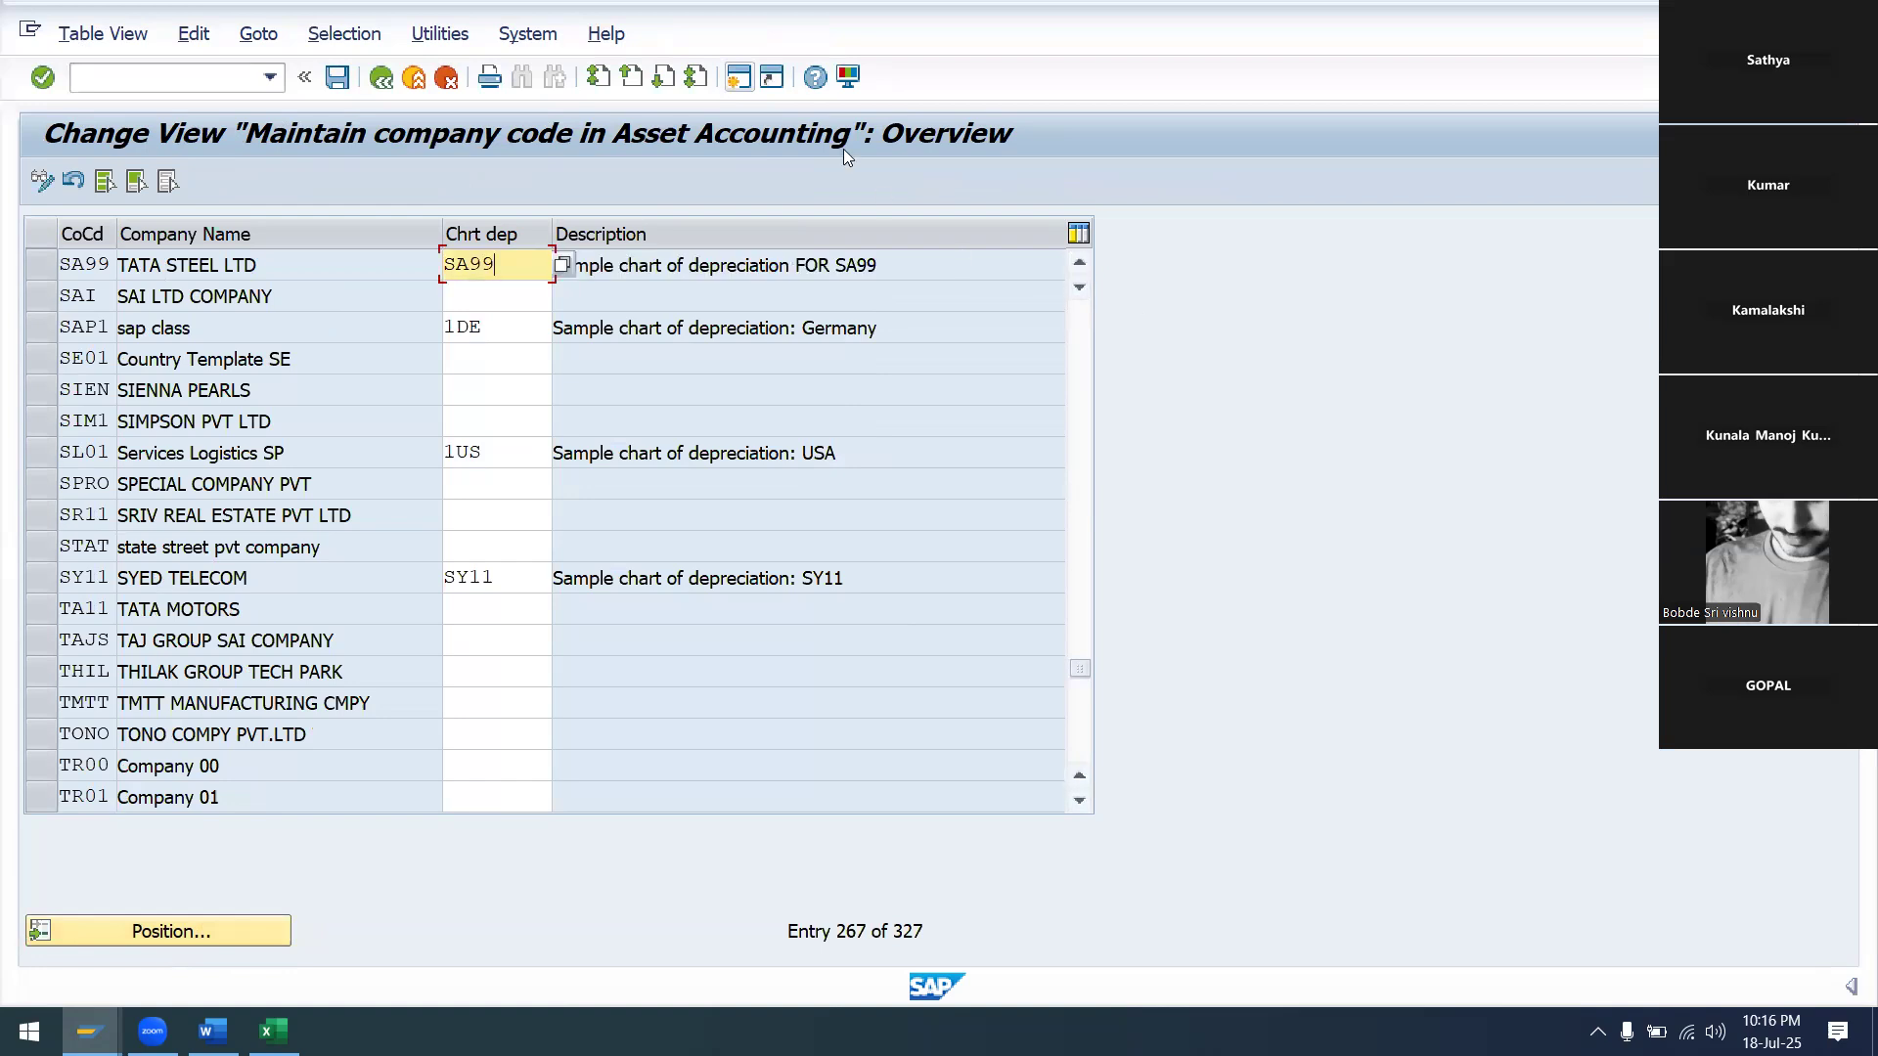
pyautogui.click(379, 83)
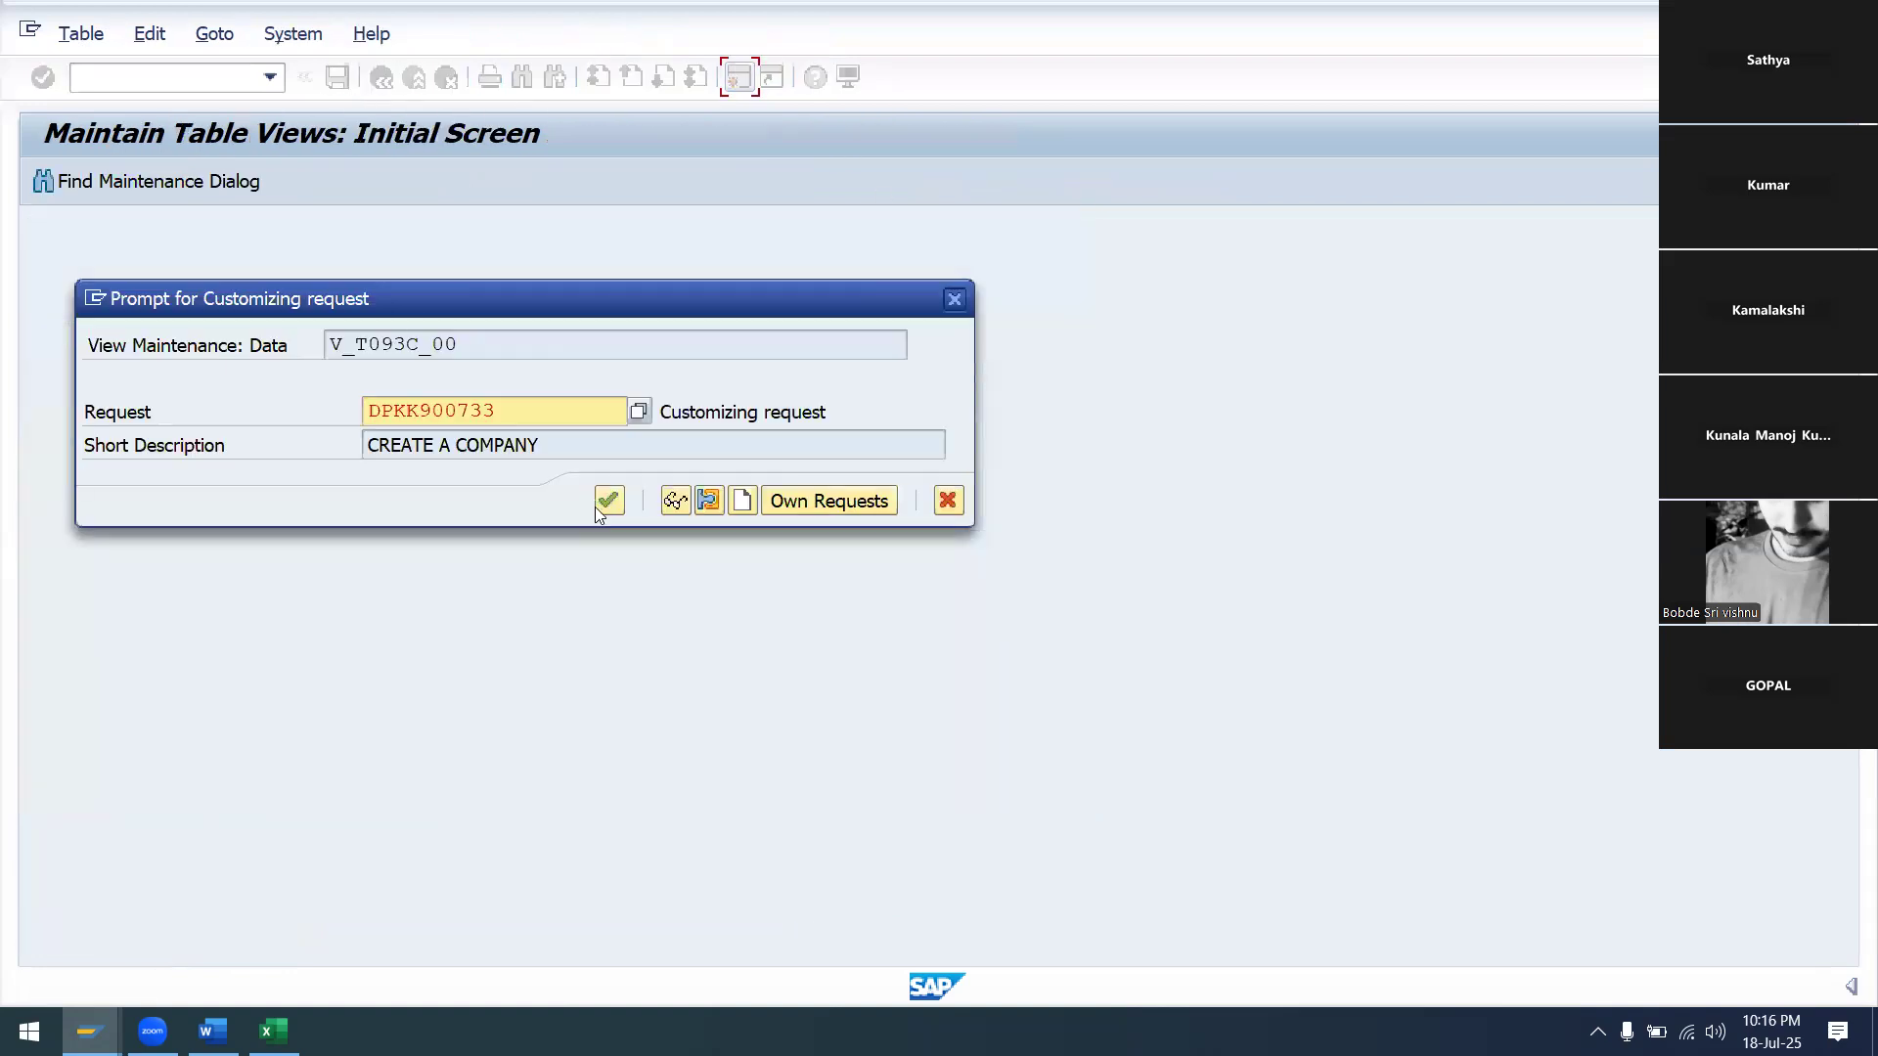
pyautogui.click(610, 501)
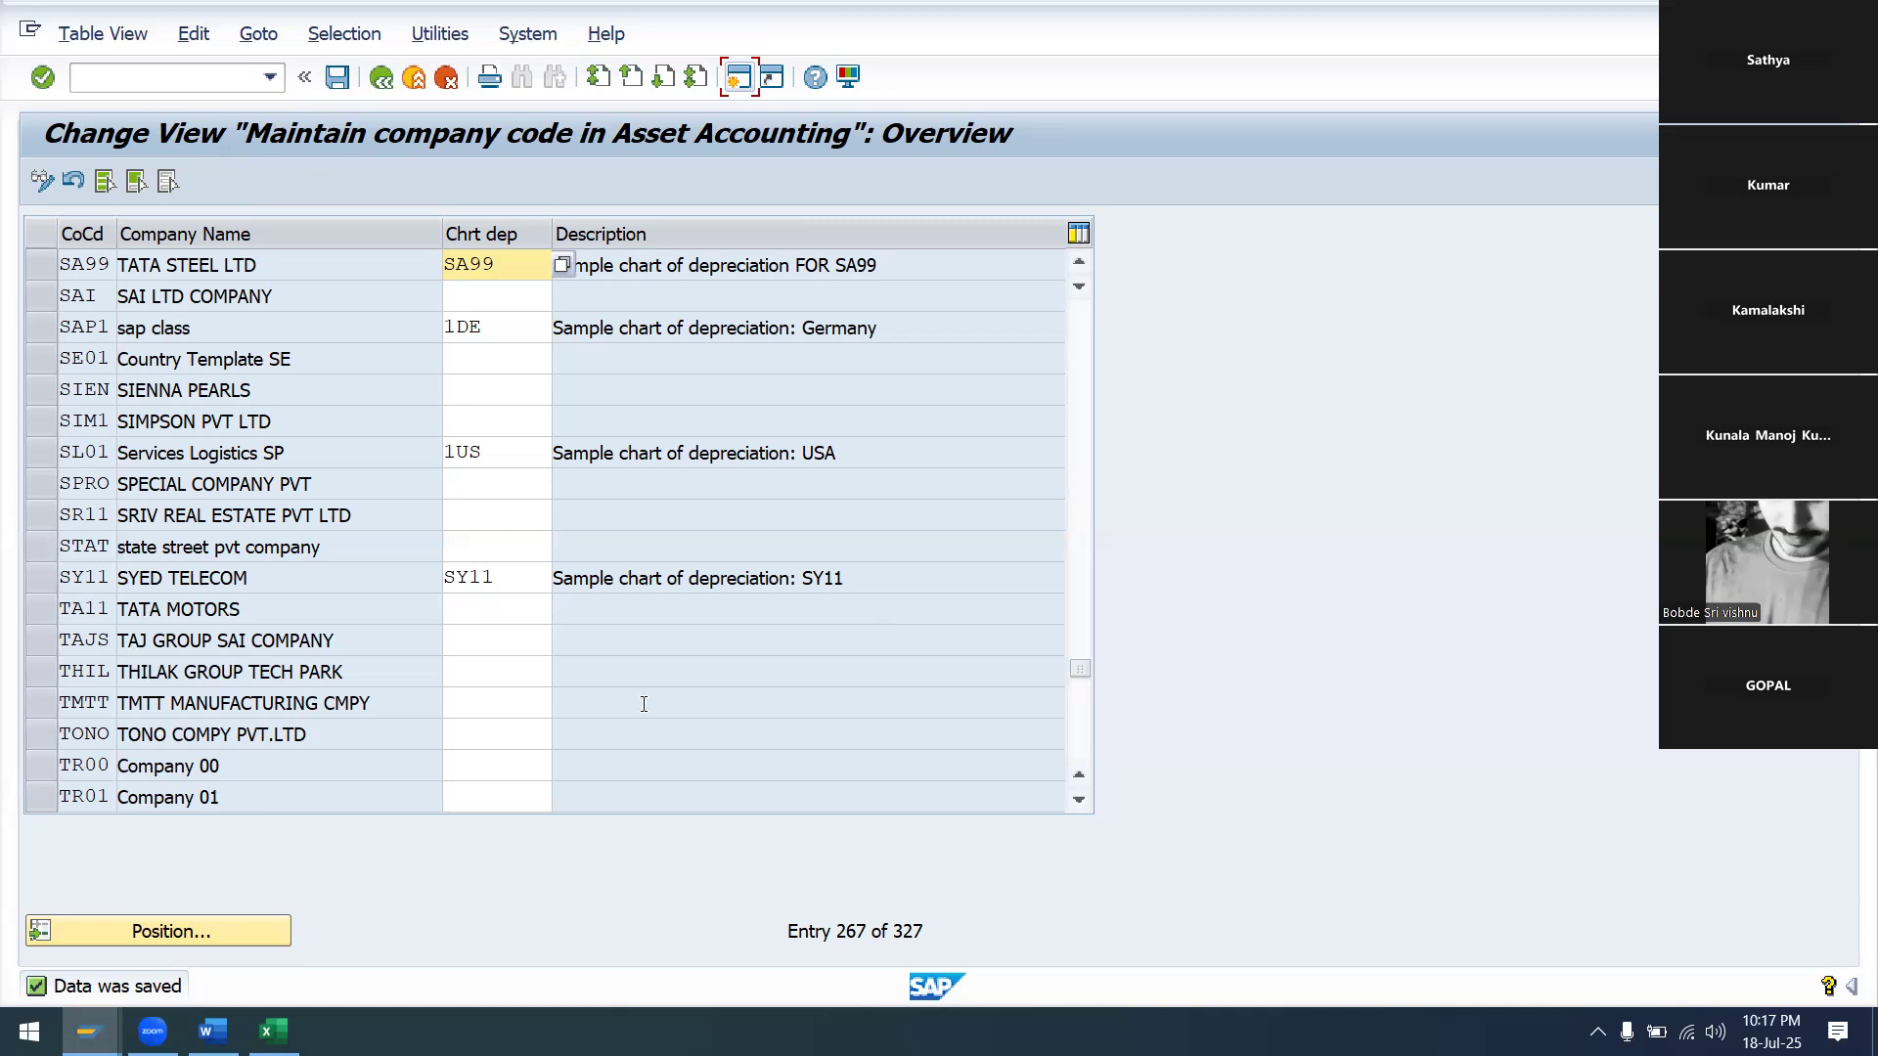
# In the steps workbook, select the Specify Account Determination step and its cell E27
pyautogui.moveTo(274, 1031)
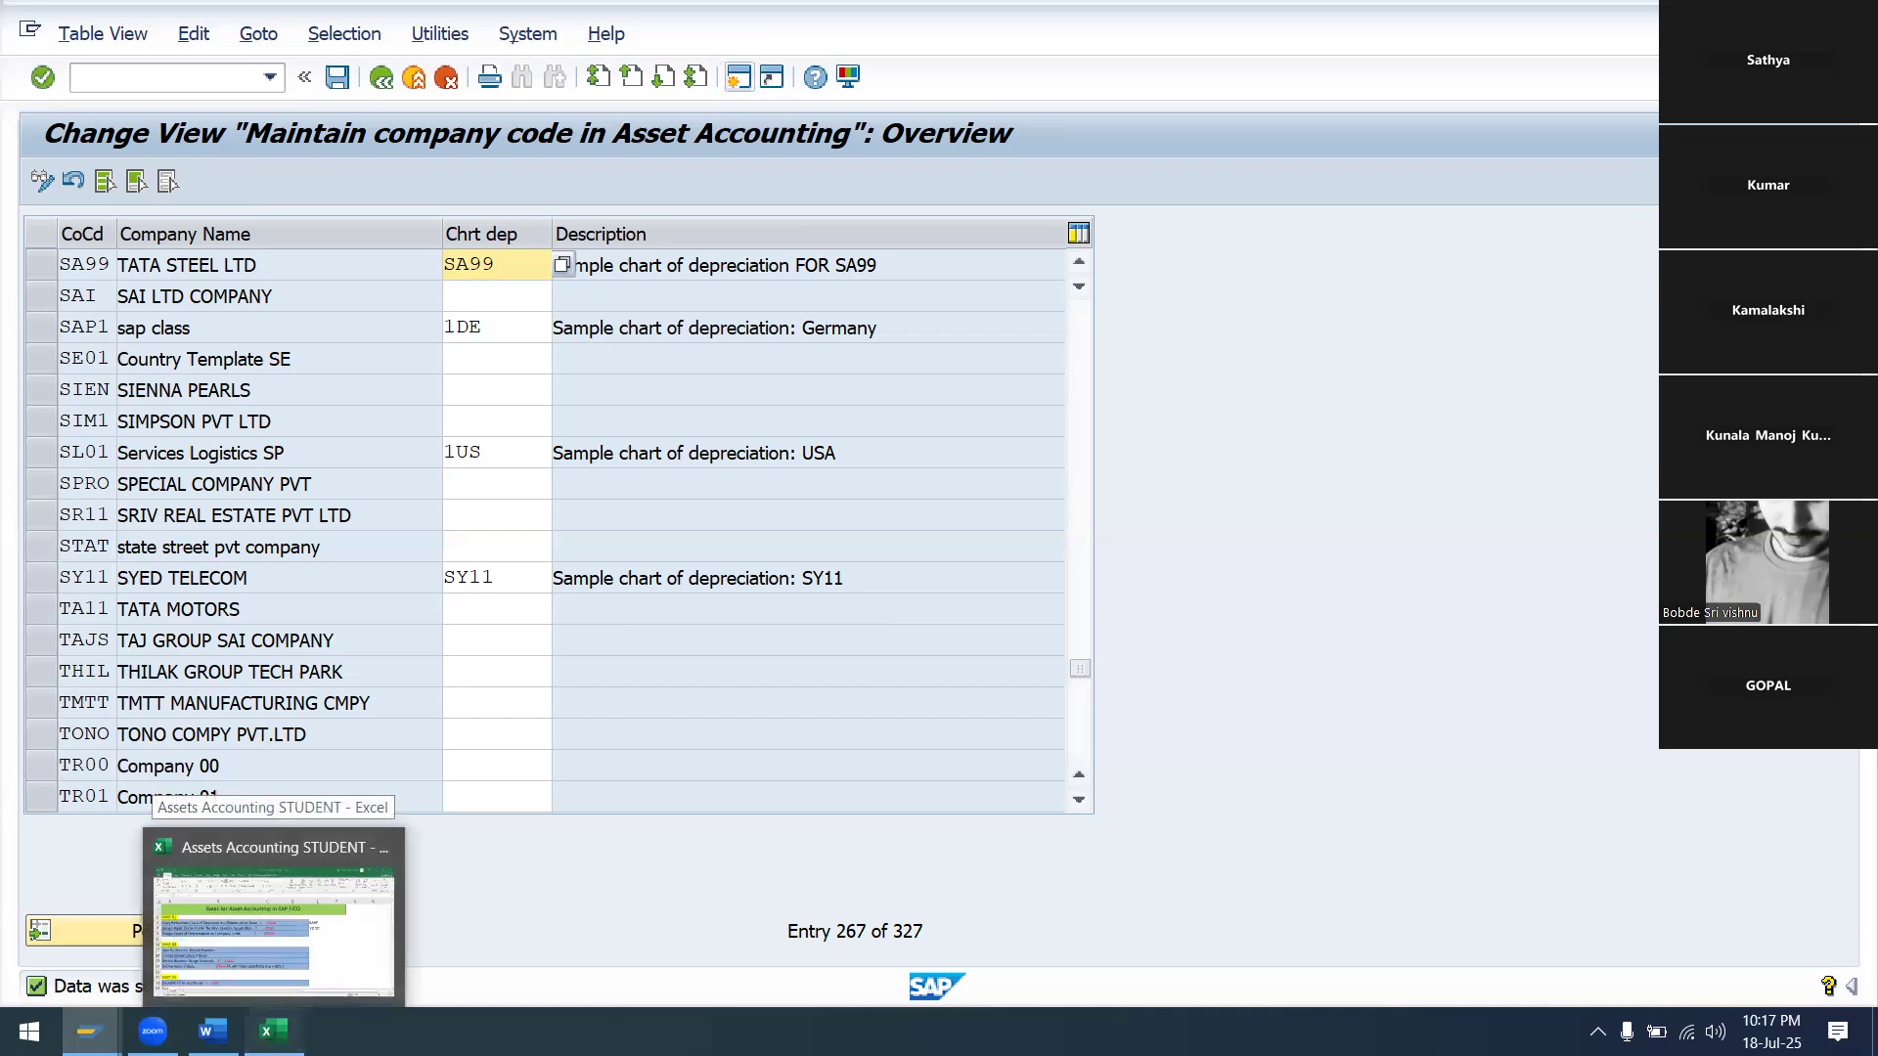
pyautogui.click(274, 861)
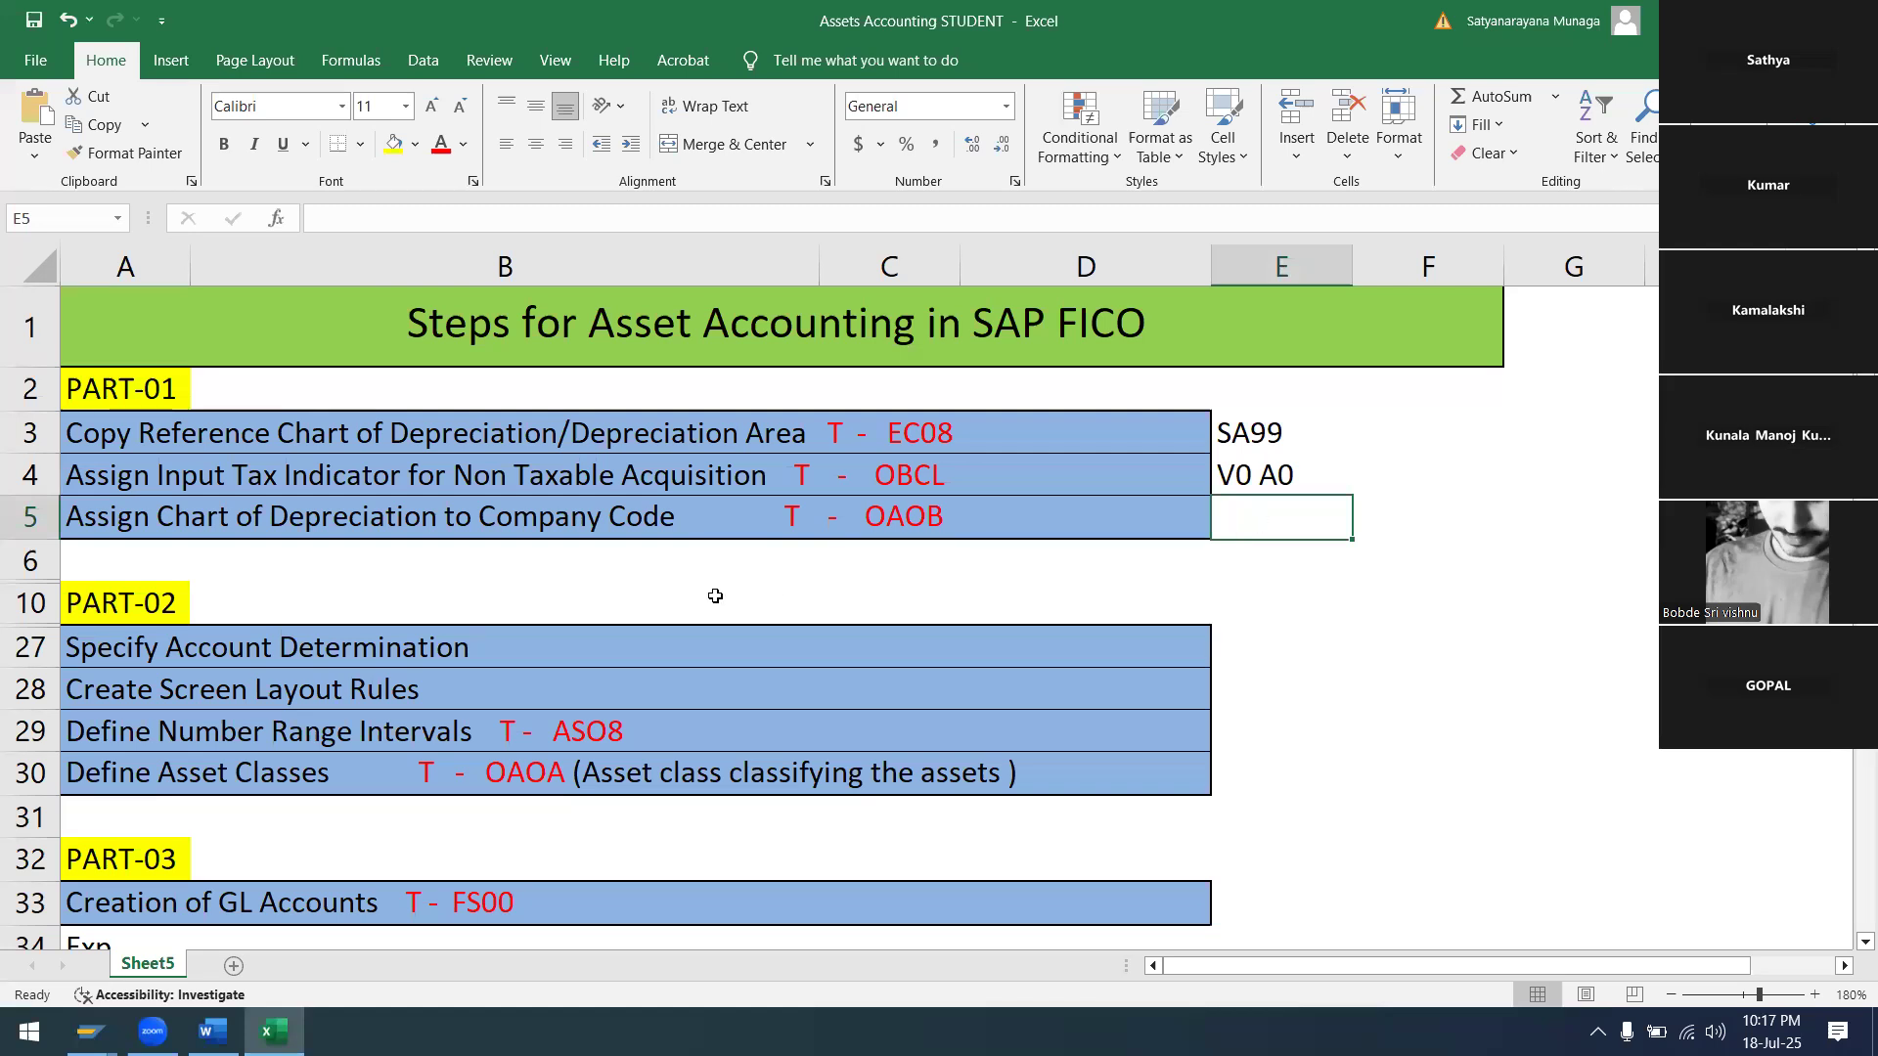
pyautogui.click(359, 653)
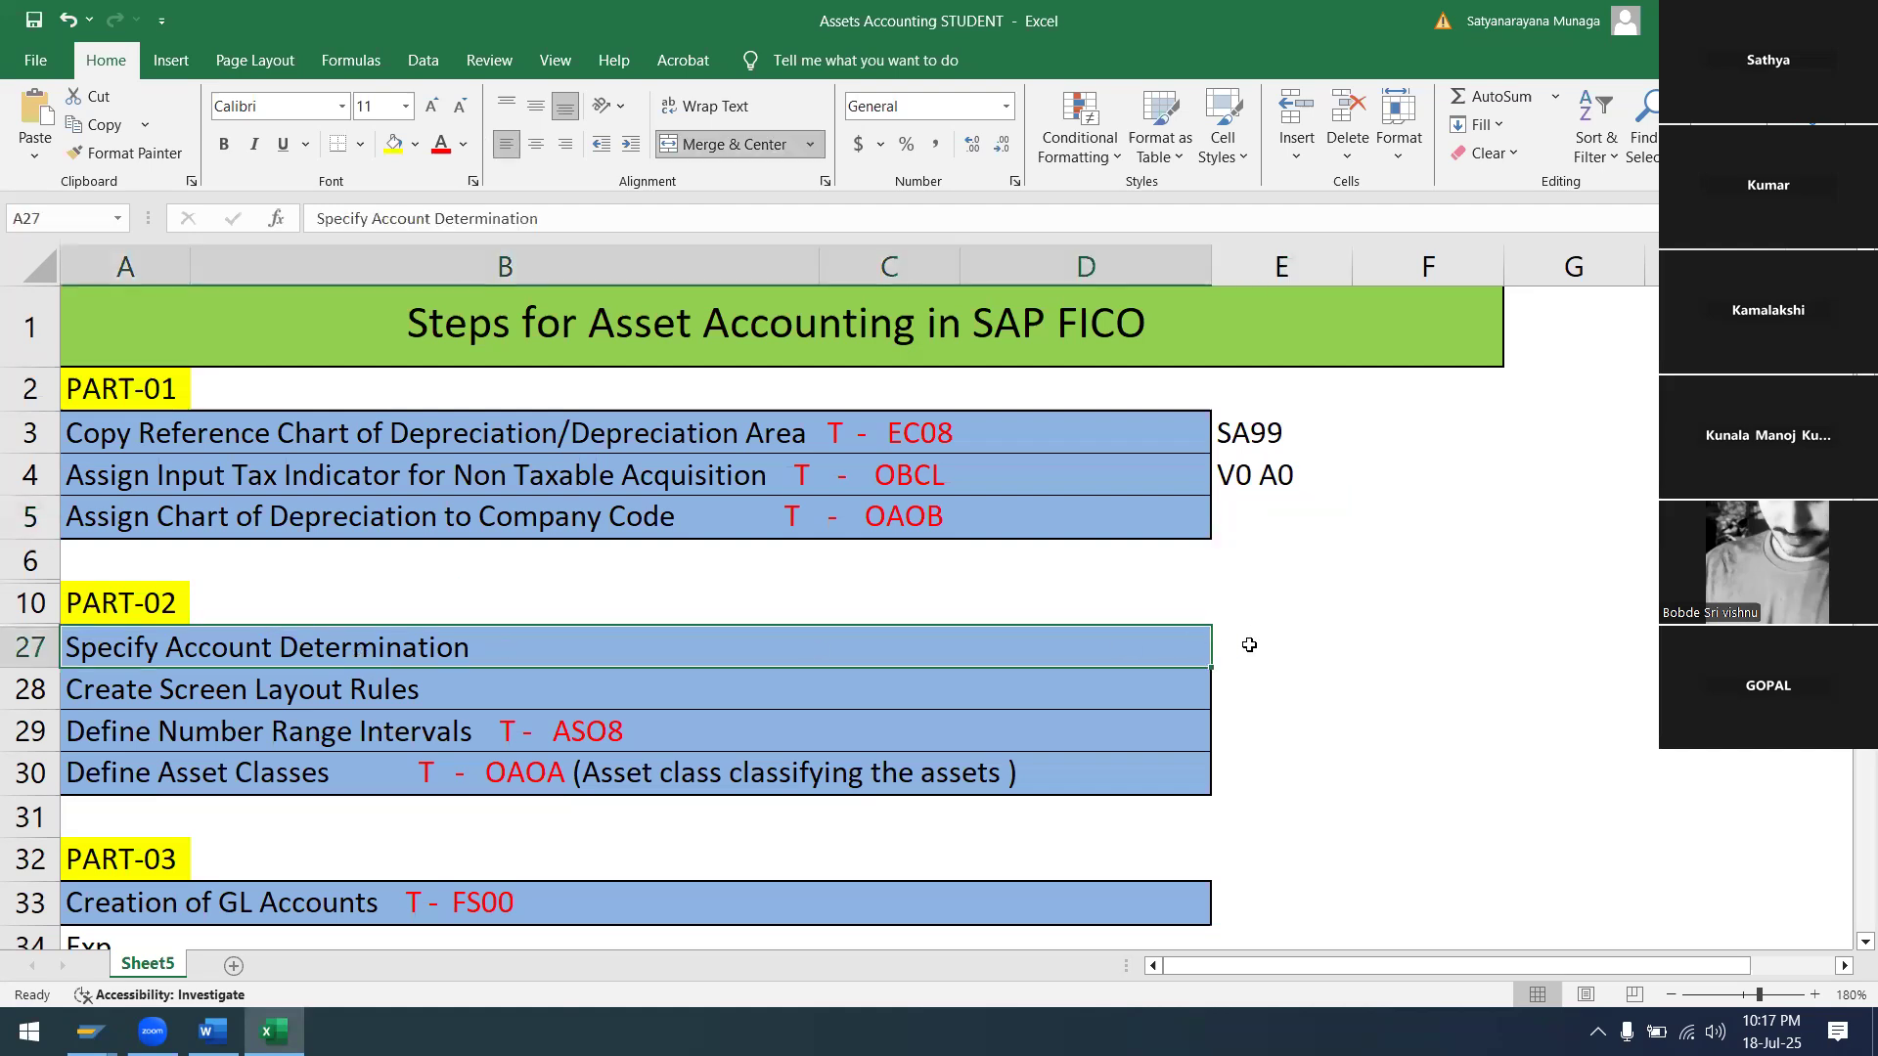
pyautogui.click(1249, 645)
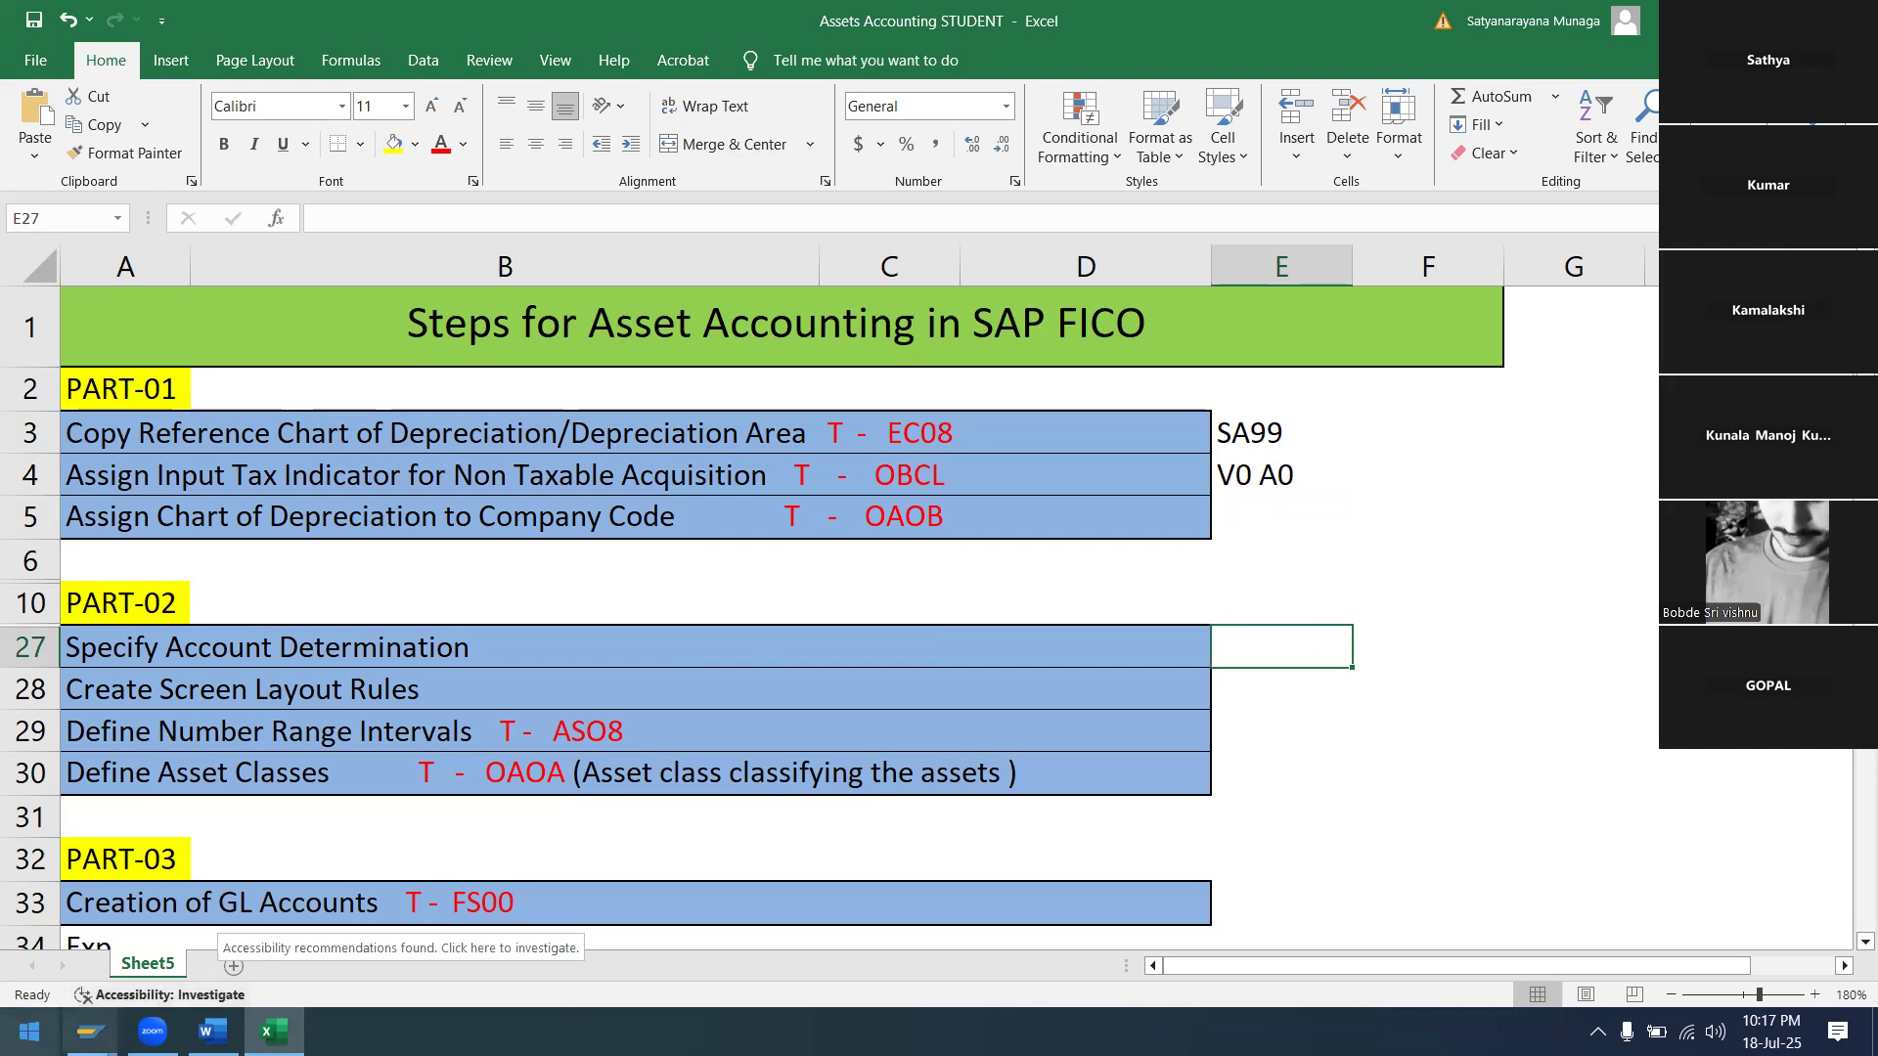
# Close the Additional Local Currencies SAP session and return to the company code assignment session
pyautogui.moveTo(90, 1032)
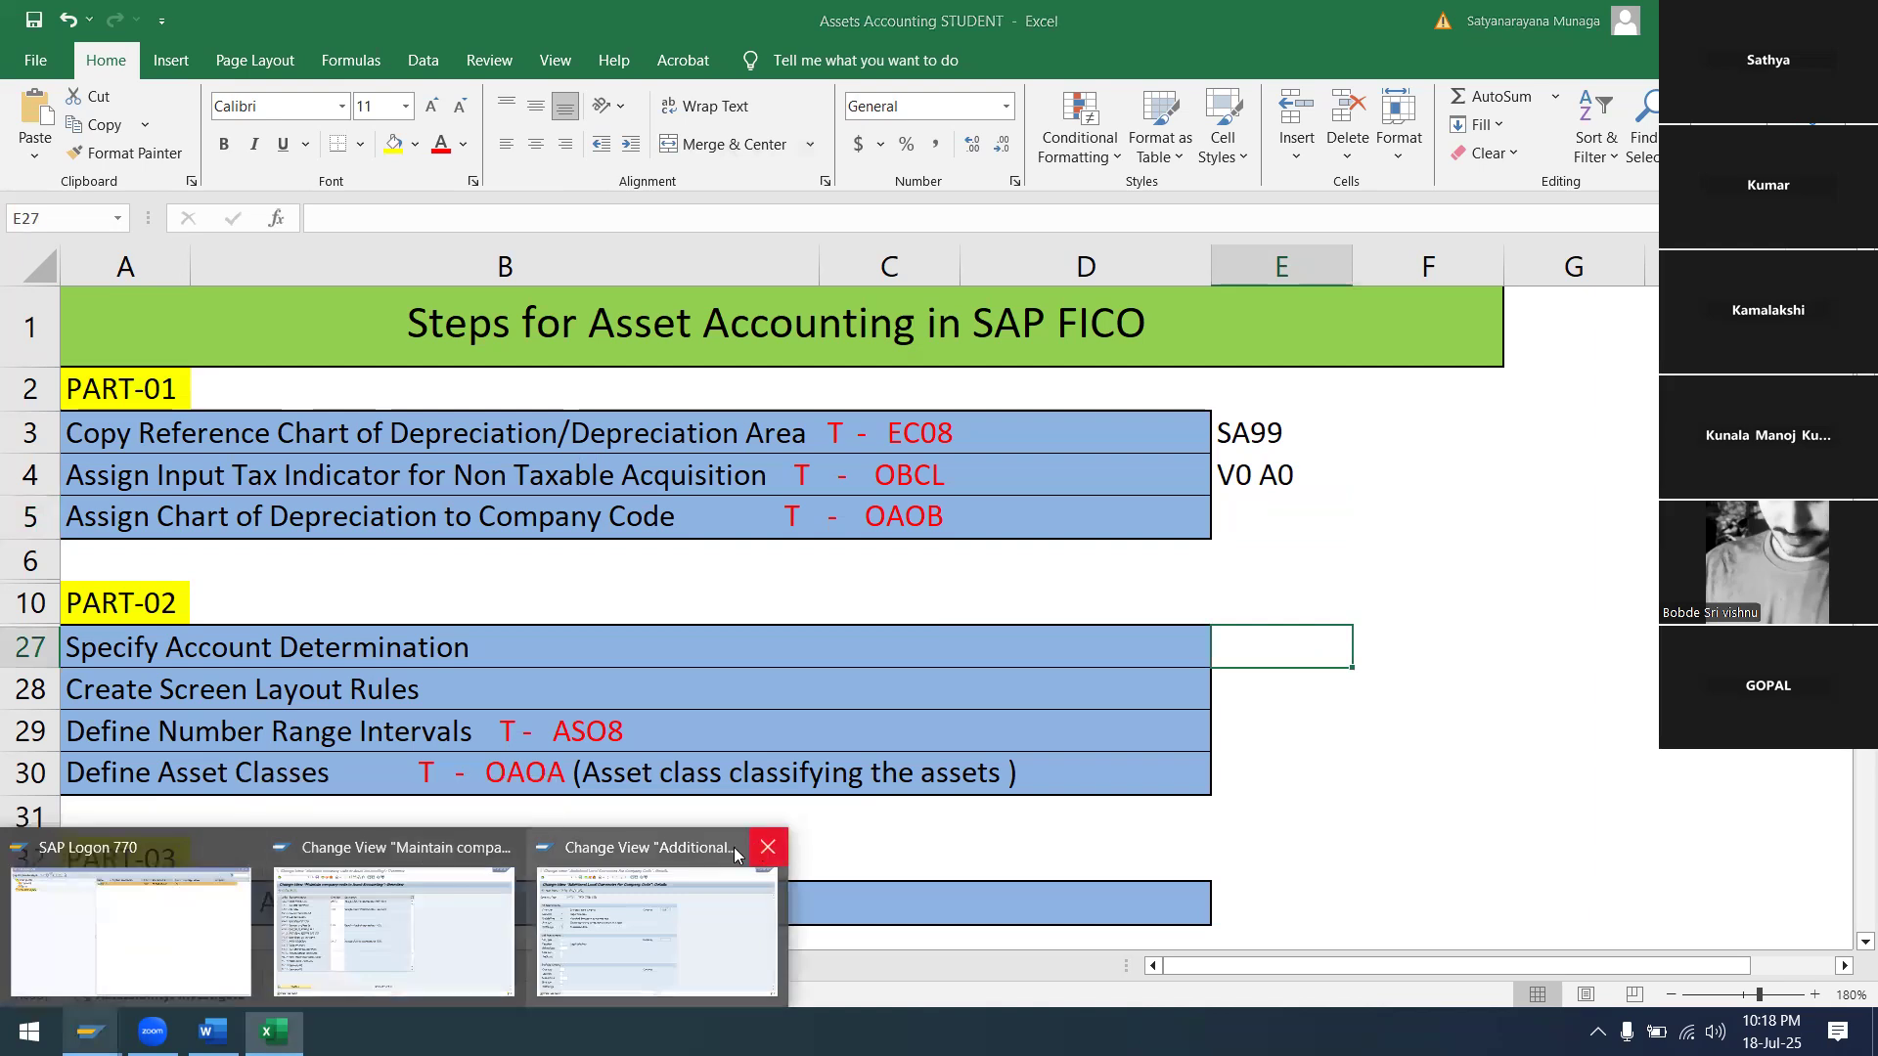
pyautogui.click(765, 848)
pyautogui.click(460, 846)
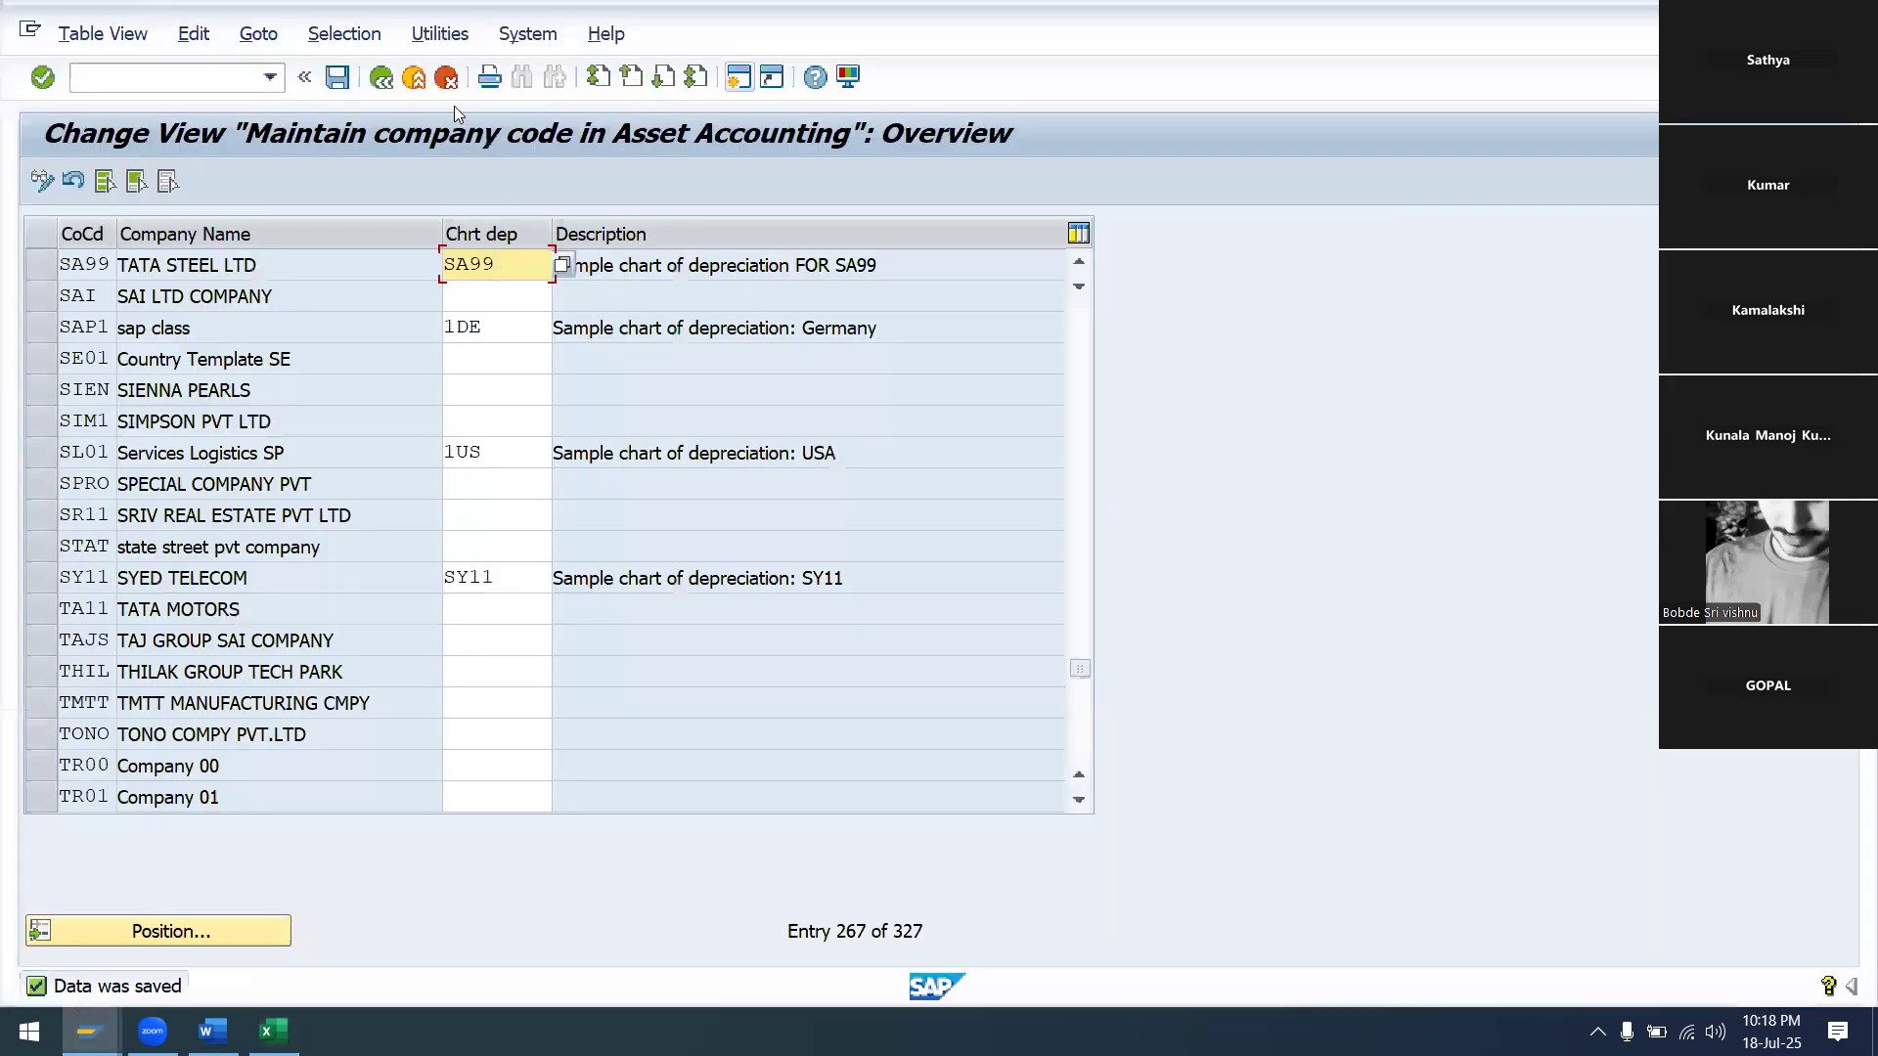
# Back in the IMG, run Specify Account Determination under Asset Classes to list existing determinations
pyautogui.click(381, 78)
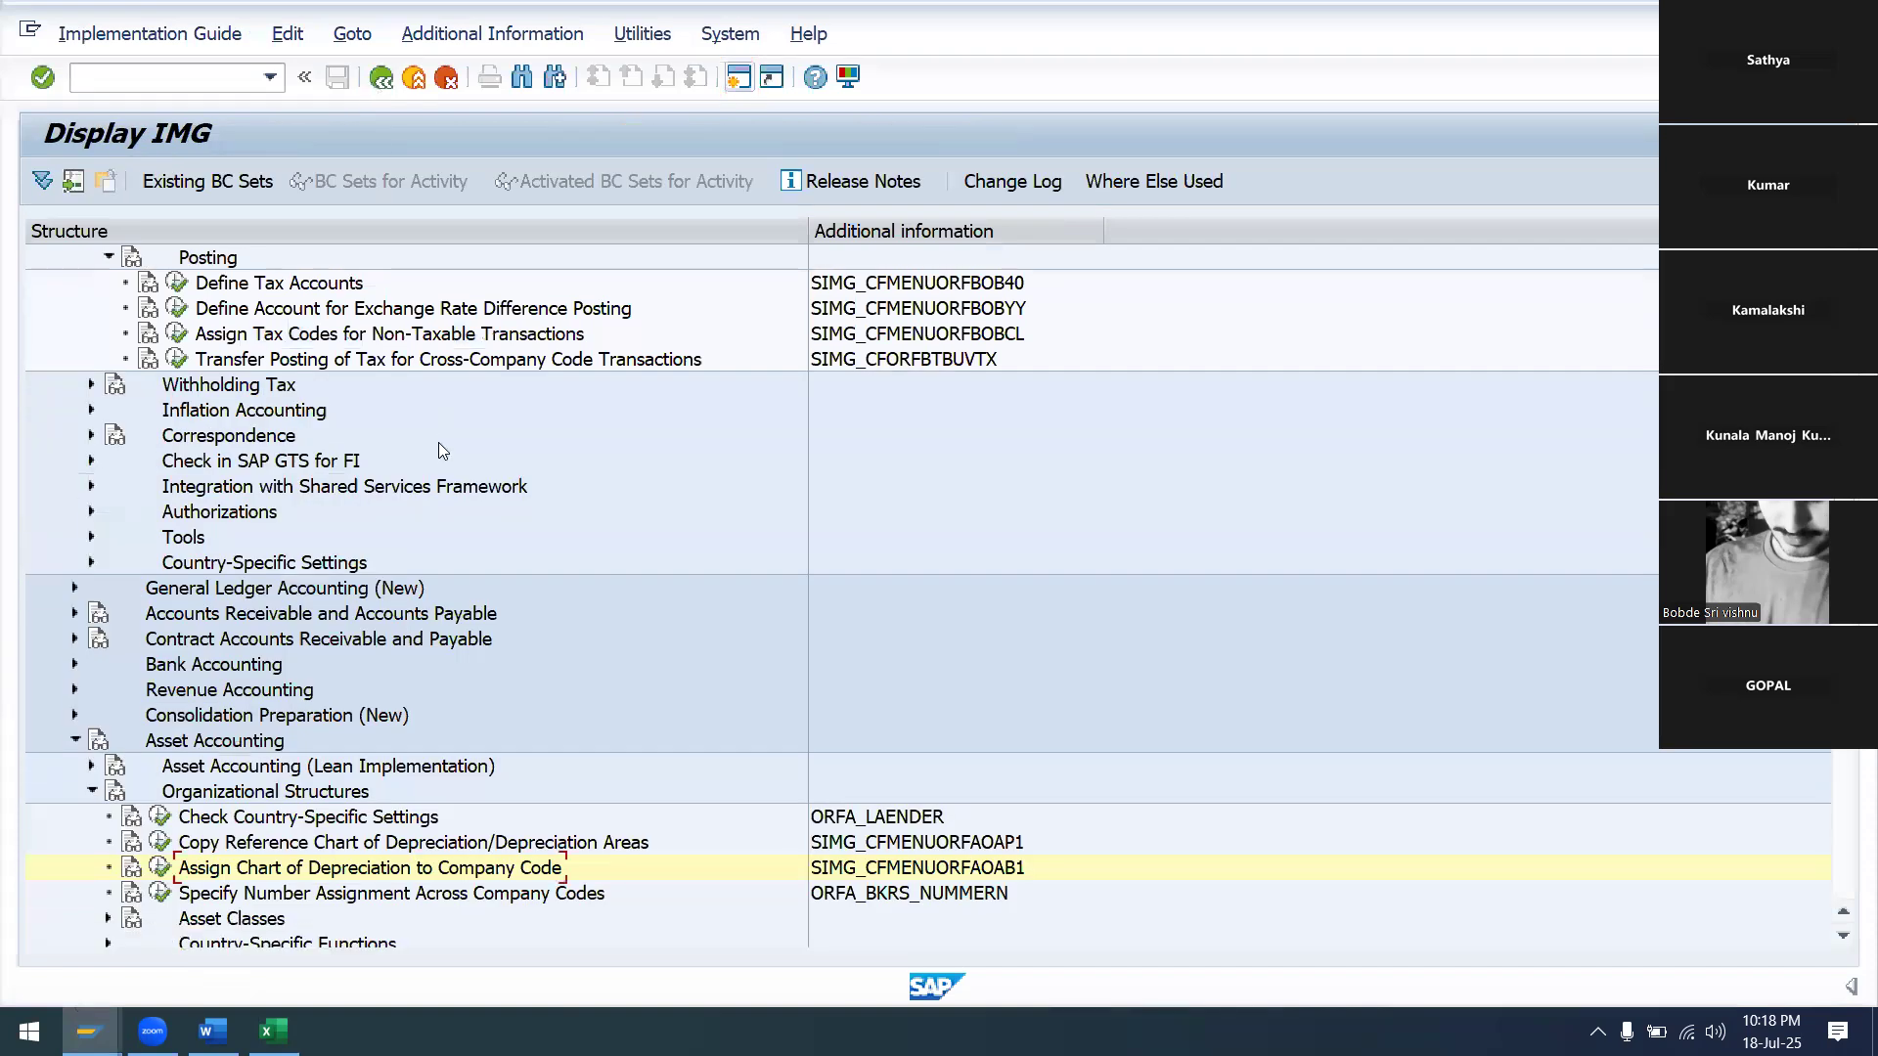
pyautogui.scroll(-2, 439, 442)
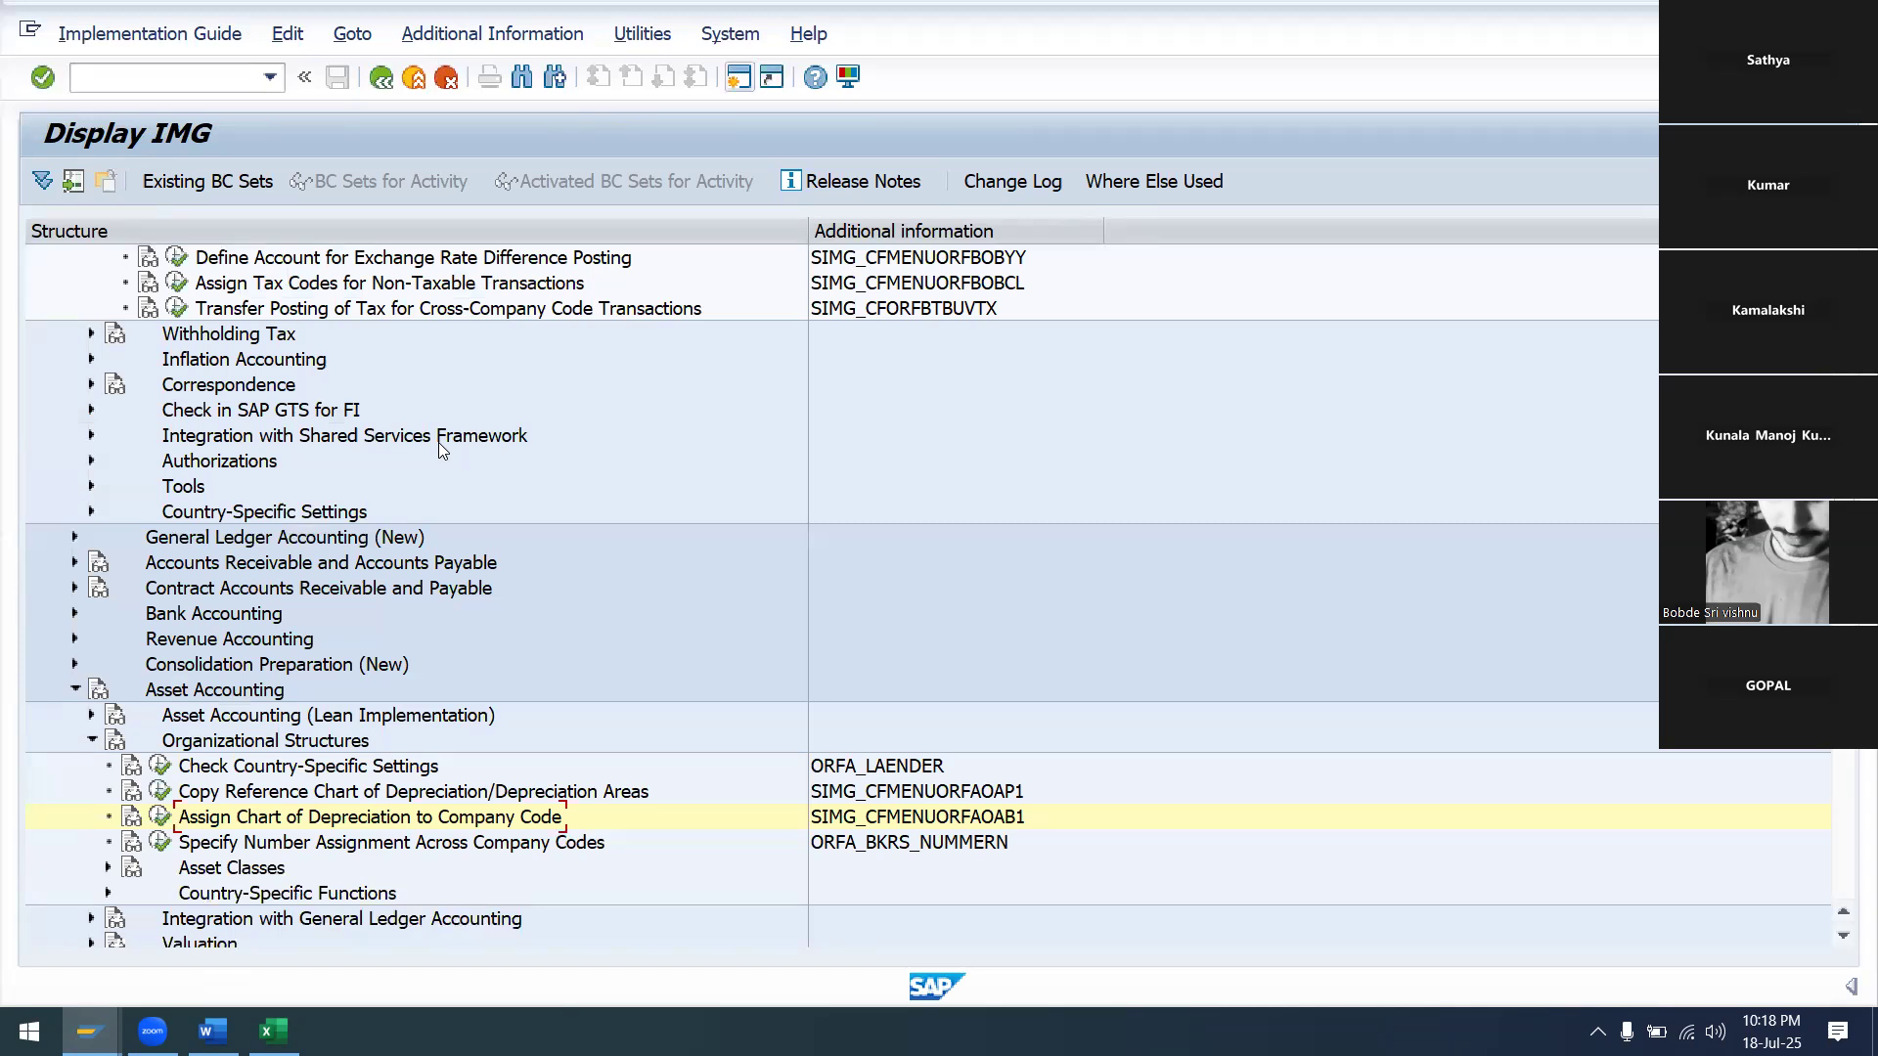
pyautogui.click(109, 868)
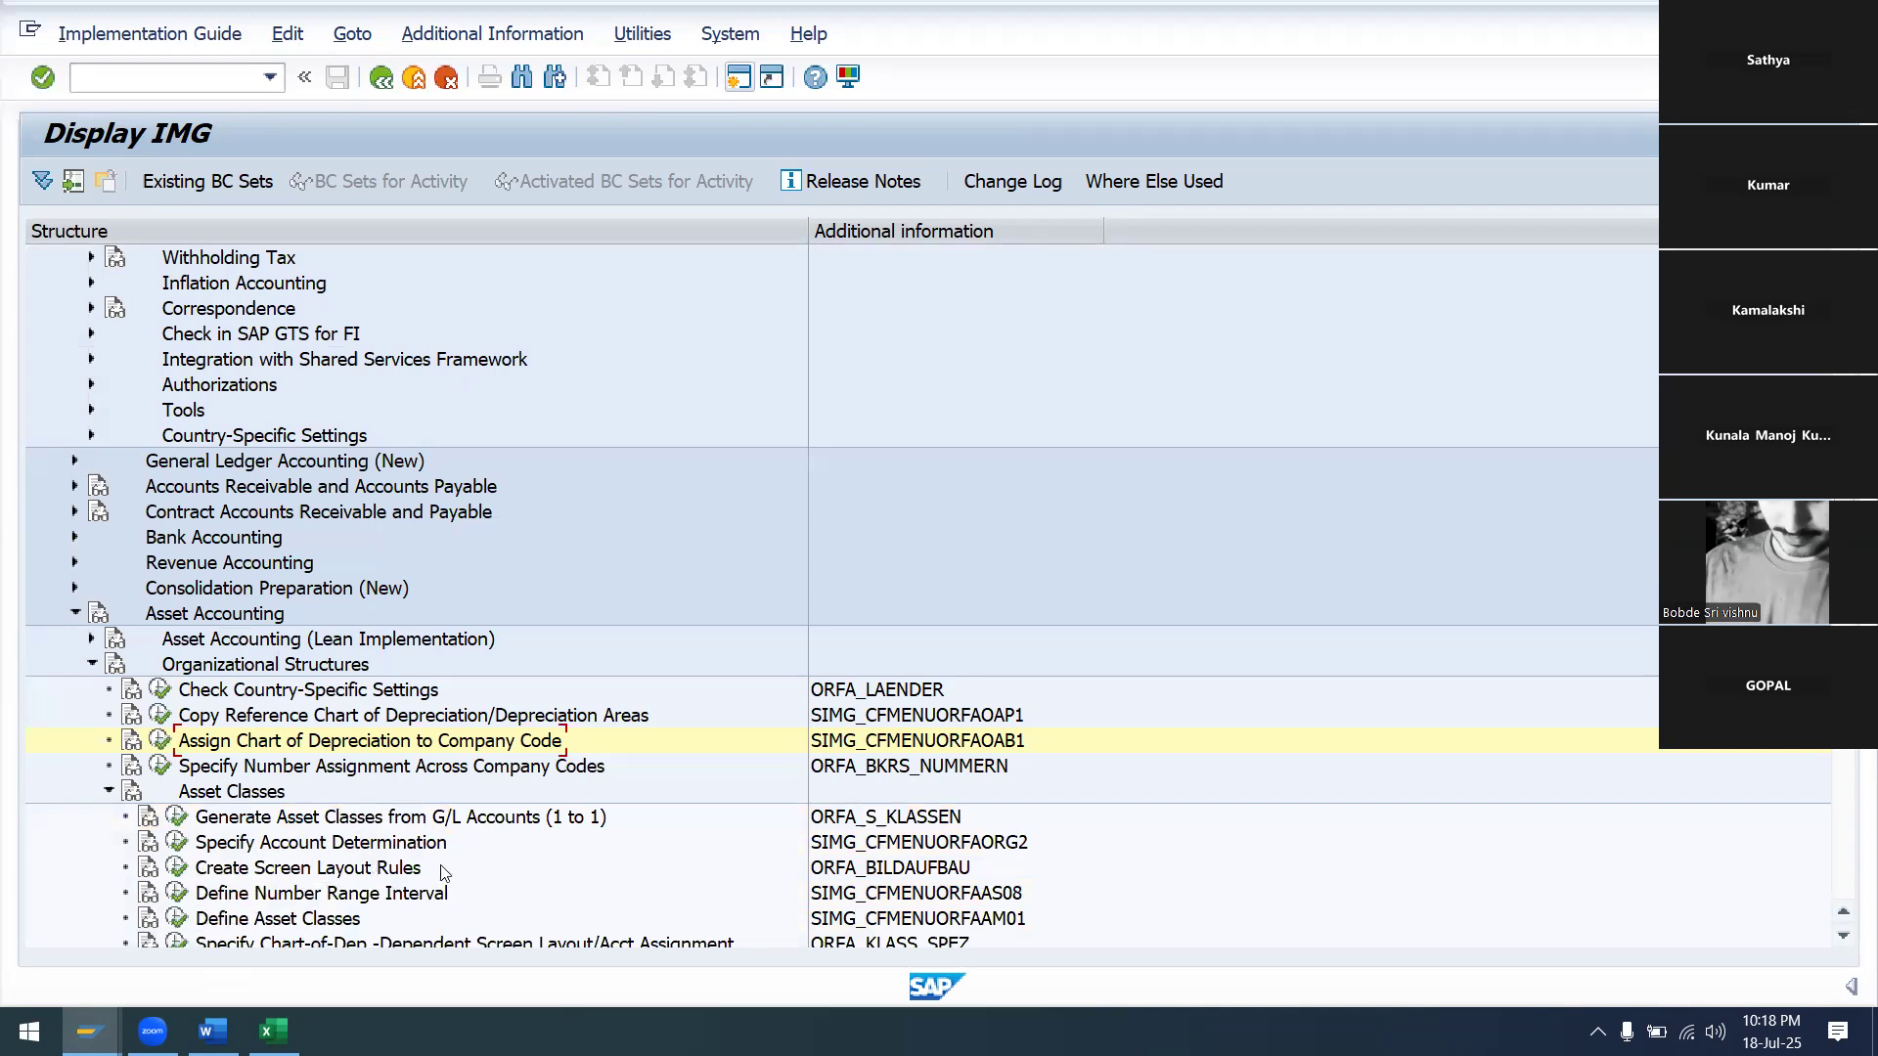
pyautogui.click(177, 842)
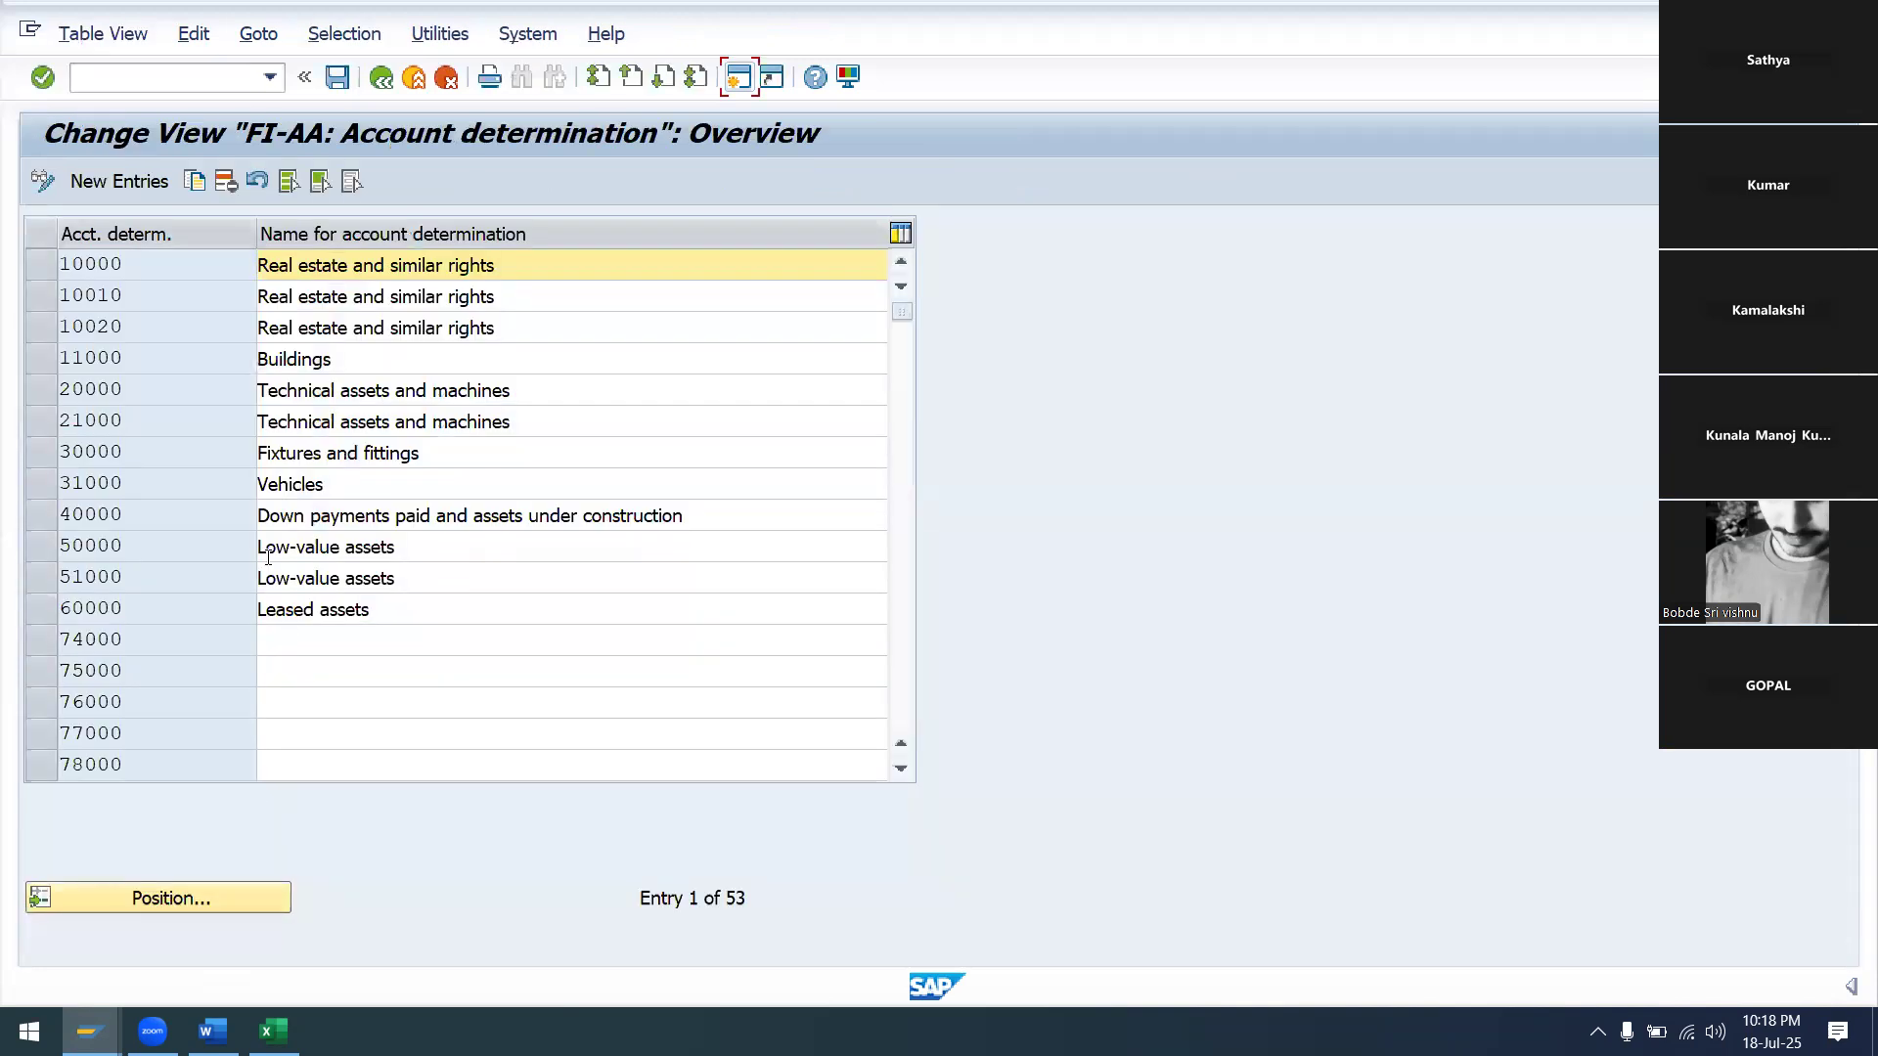
# Create a new account determination entry with the key SA99P&M
pyautogui.click(146, 182)
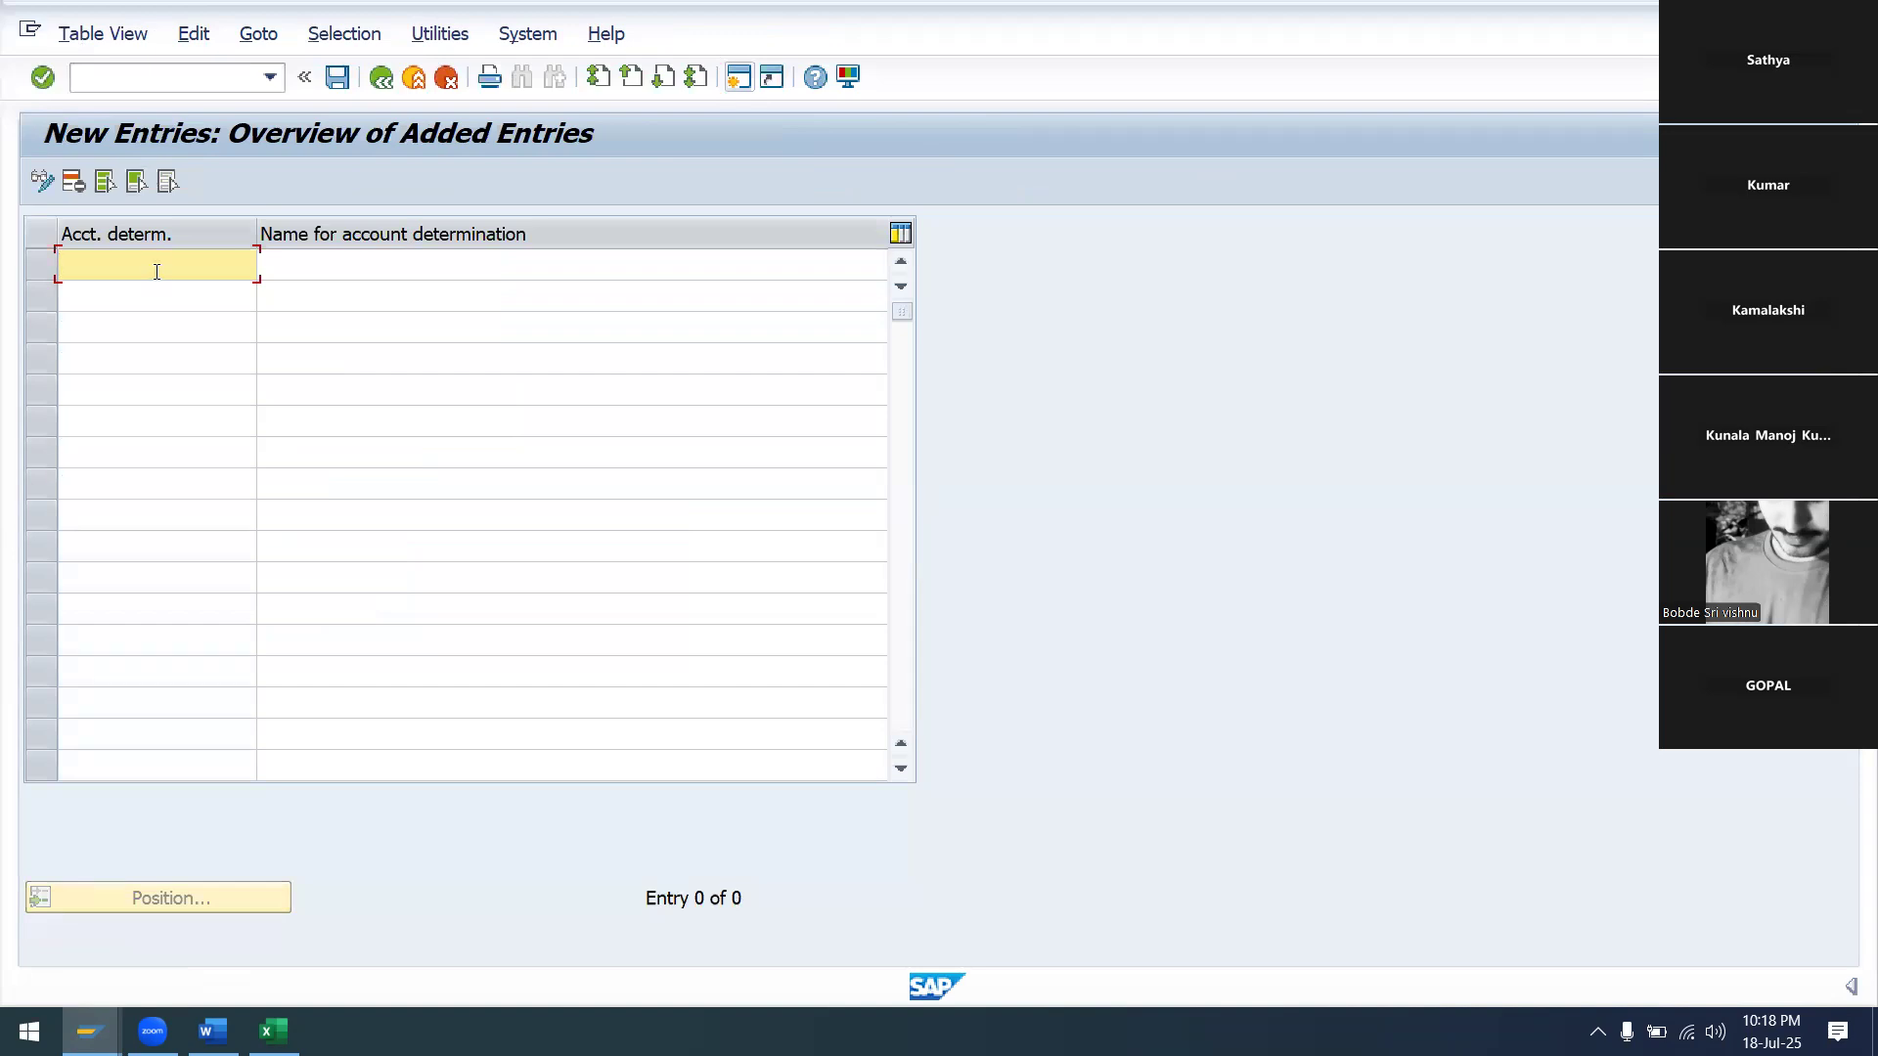
pyautogui.write('SA99')
pyautogui.press('Tab')
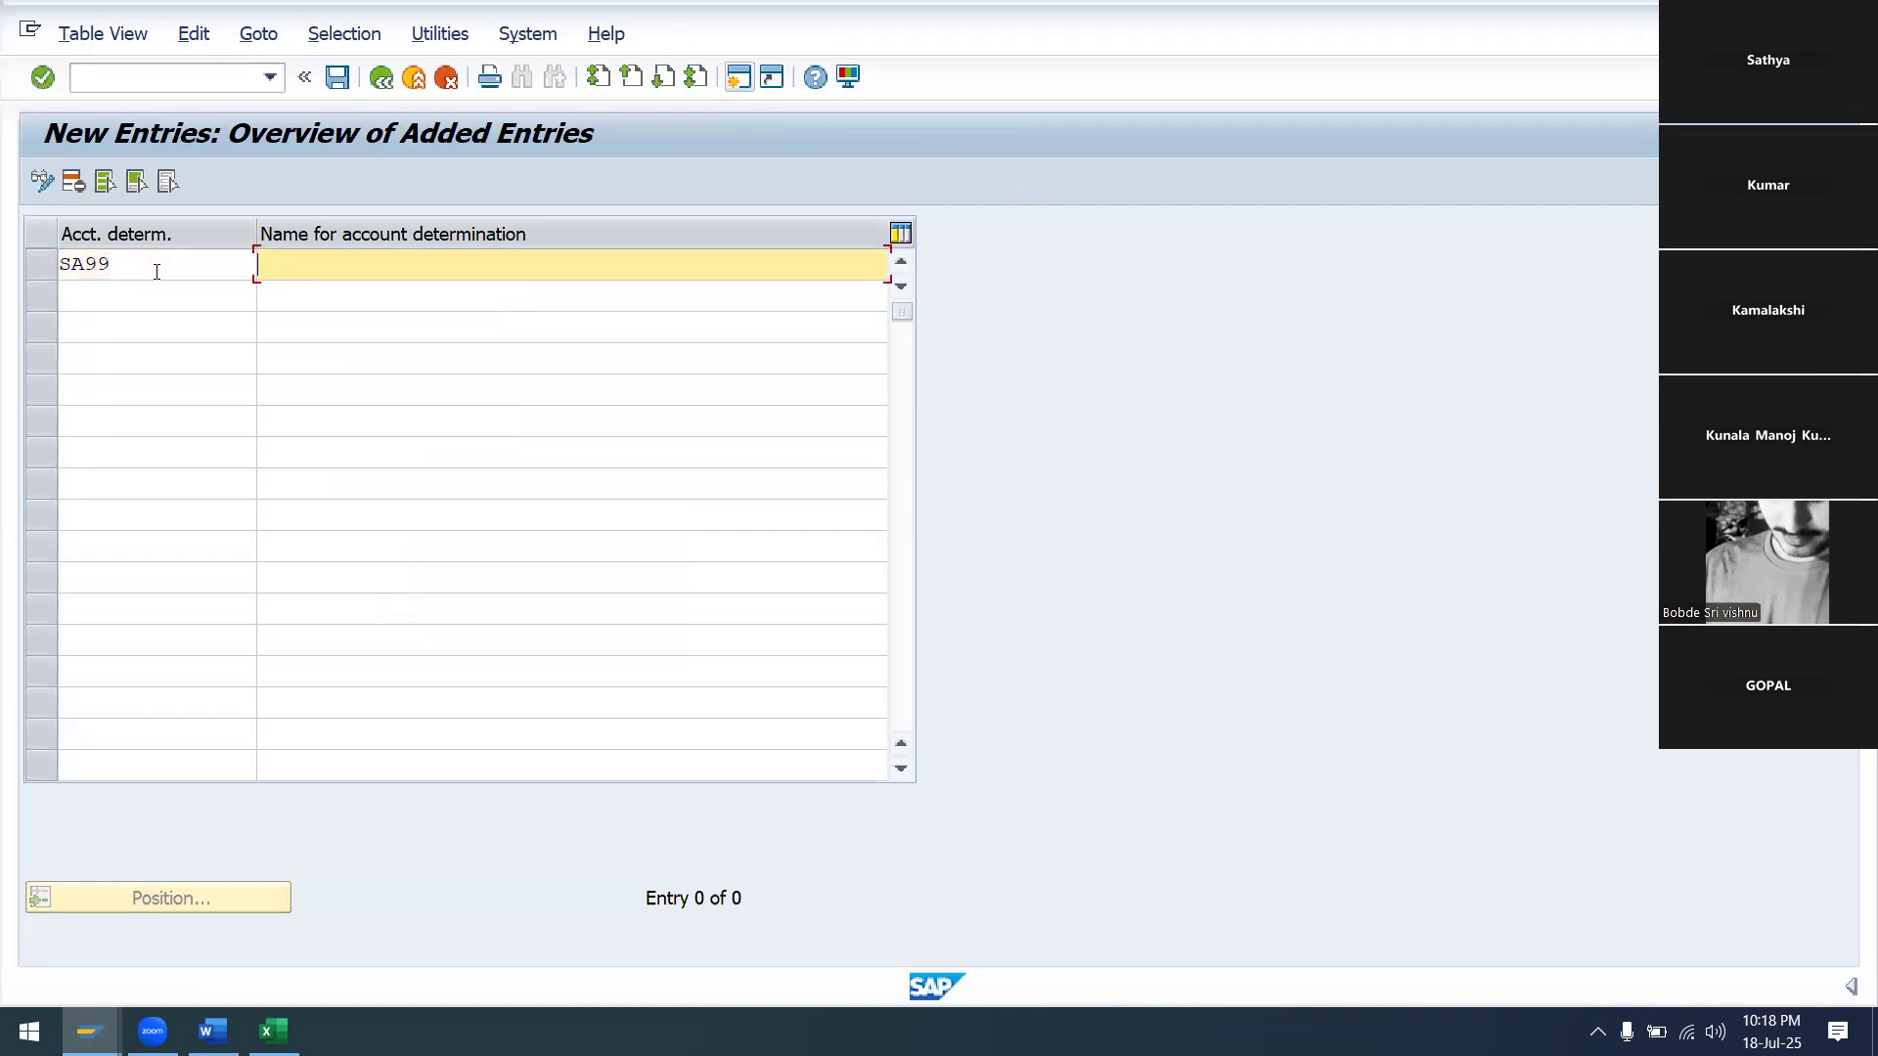
pyautogui.write('P')
pyautogui.click(155, 272)
pyautogui.write('P')
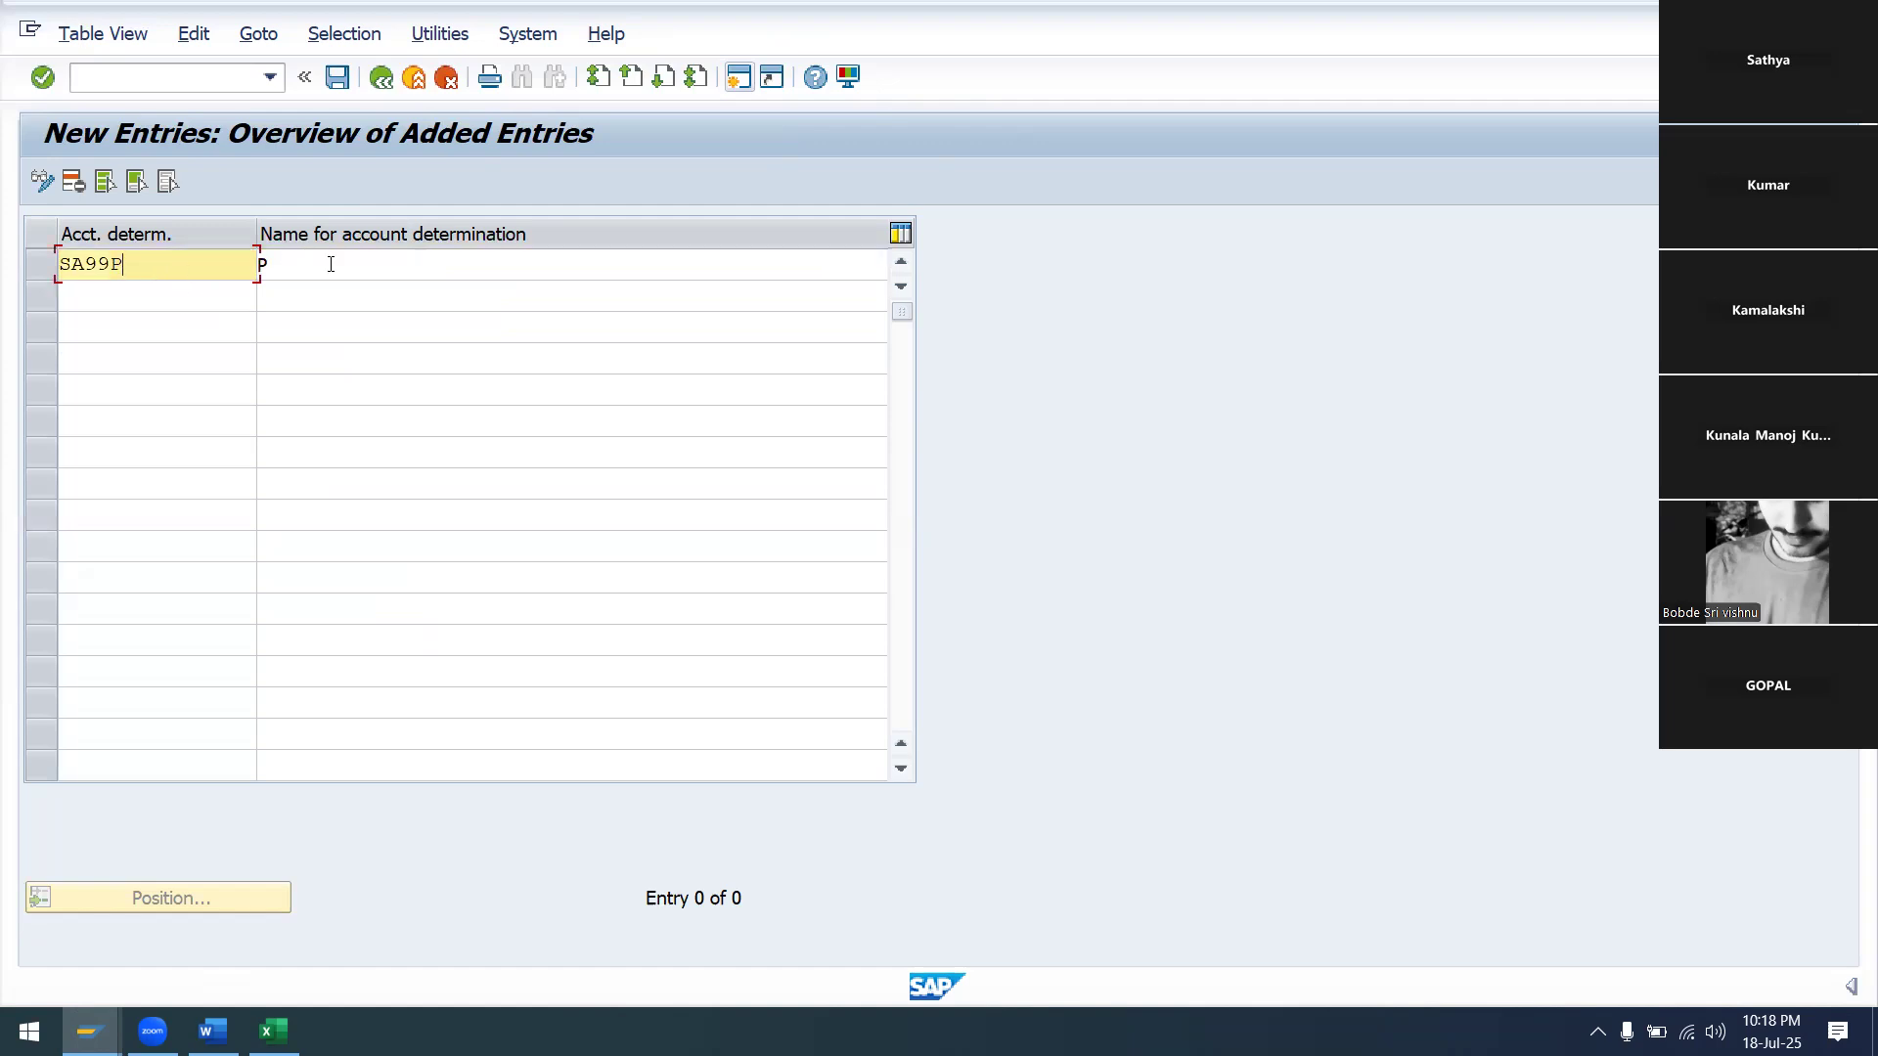
pyautogui.click(330, 264)
pyautogui.press('BackSpace')
pyautogui.click(170, 270)
pyautogui.write('&M')
# Name it 'ACCOUNT DETERMISATION OF PLANT&MACHIONARY SA99' and save under the customizing request
pyautogui.click(309, 272)
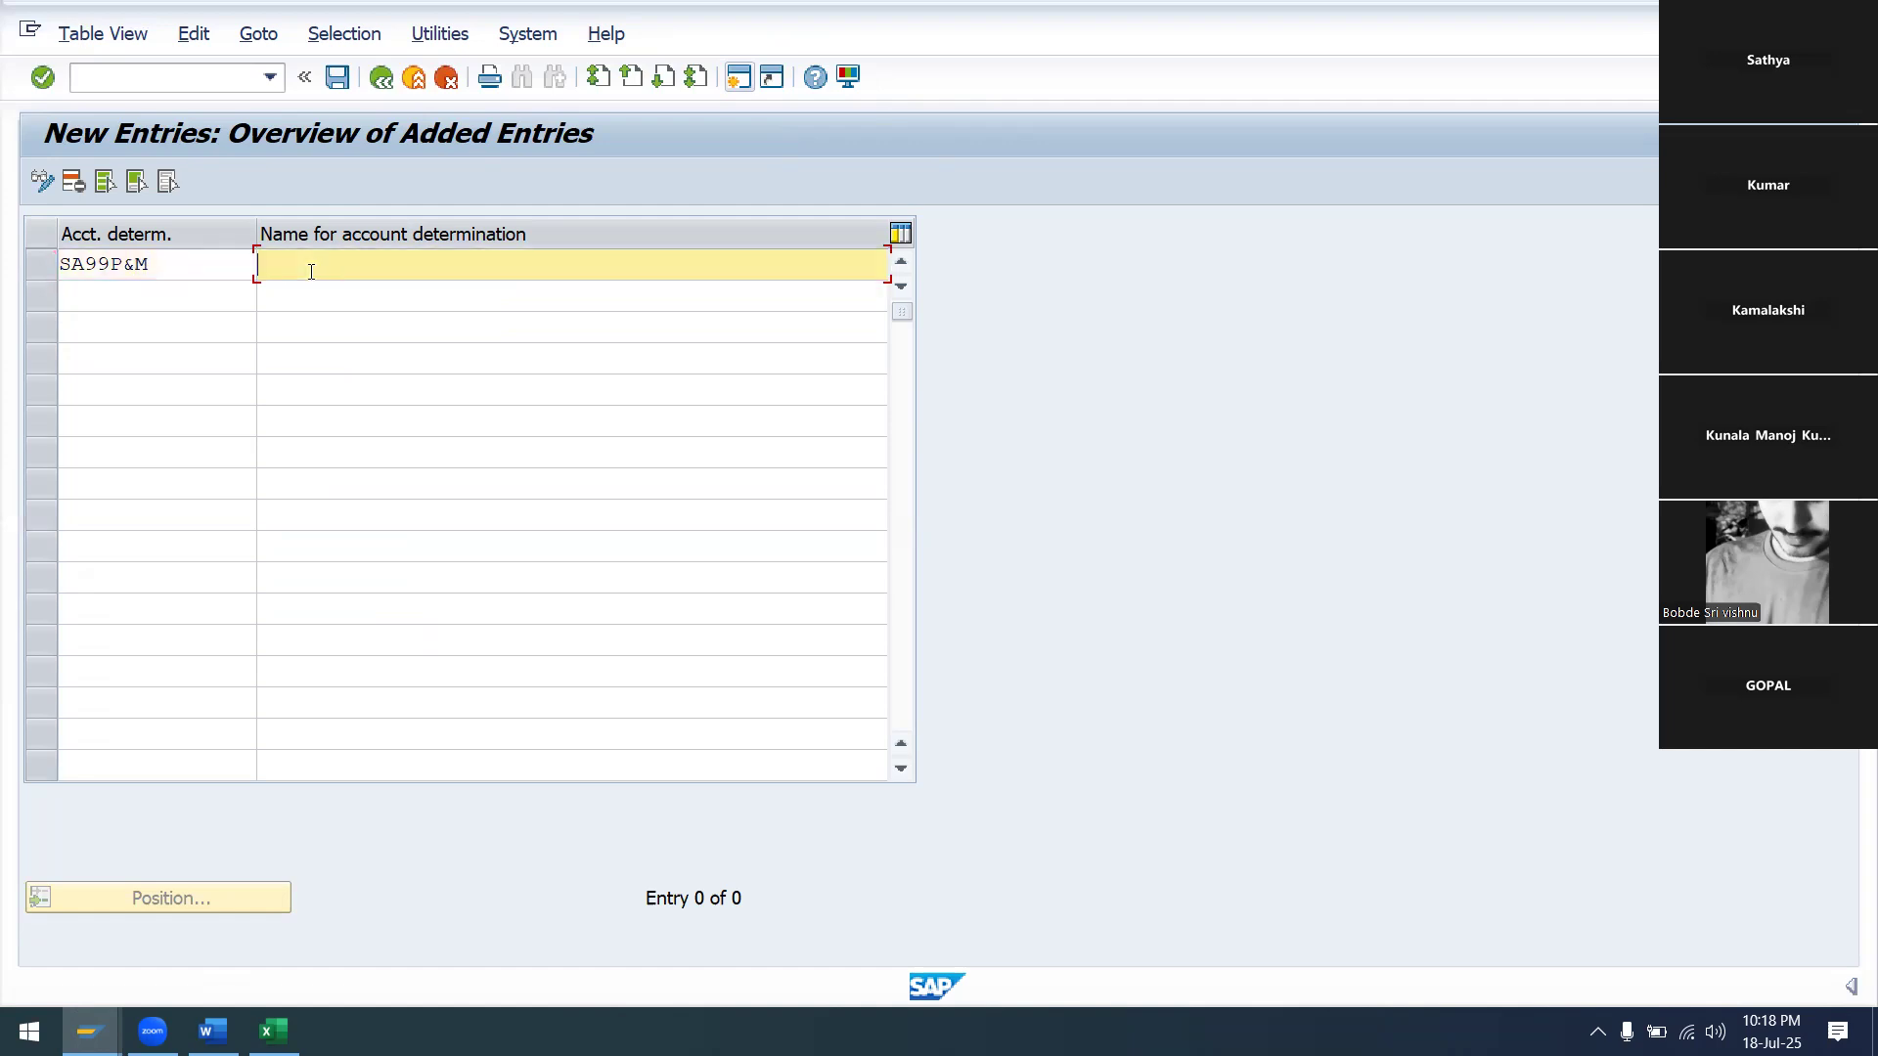
pyautogui.write('ACC')
pyautogui.write('OUNY')
pyautogui.press('BackSpace')
pyautogui.press('BackSpace')
pyautogui.write('T DETERMISAT')
pyautogui.press('BackSpace')
pyautogui.write('TION ')
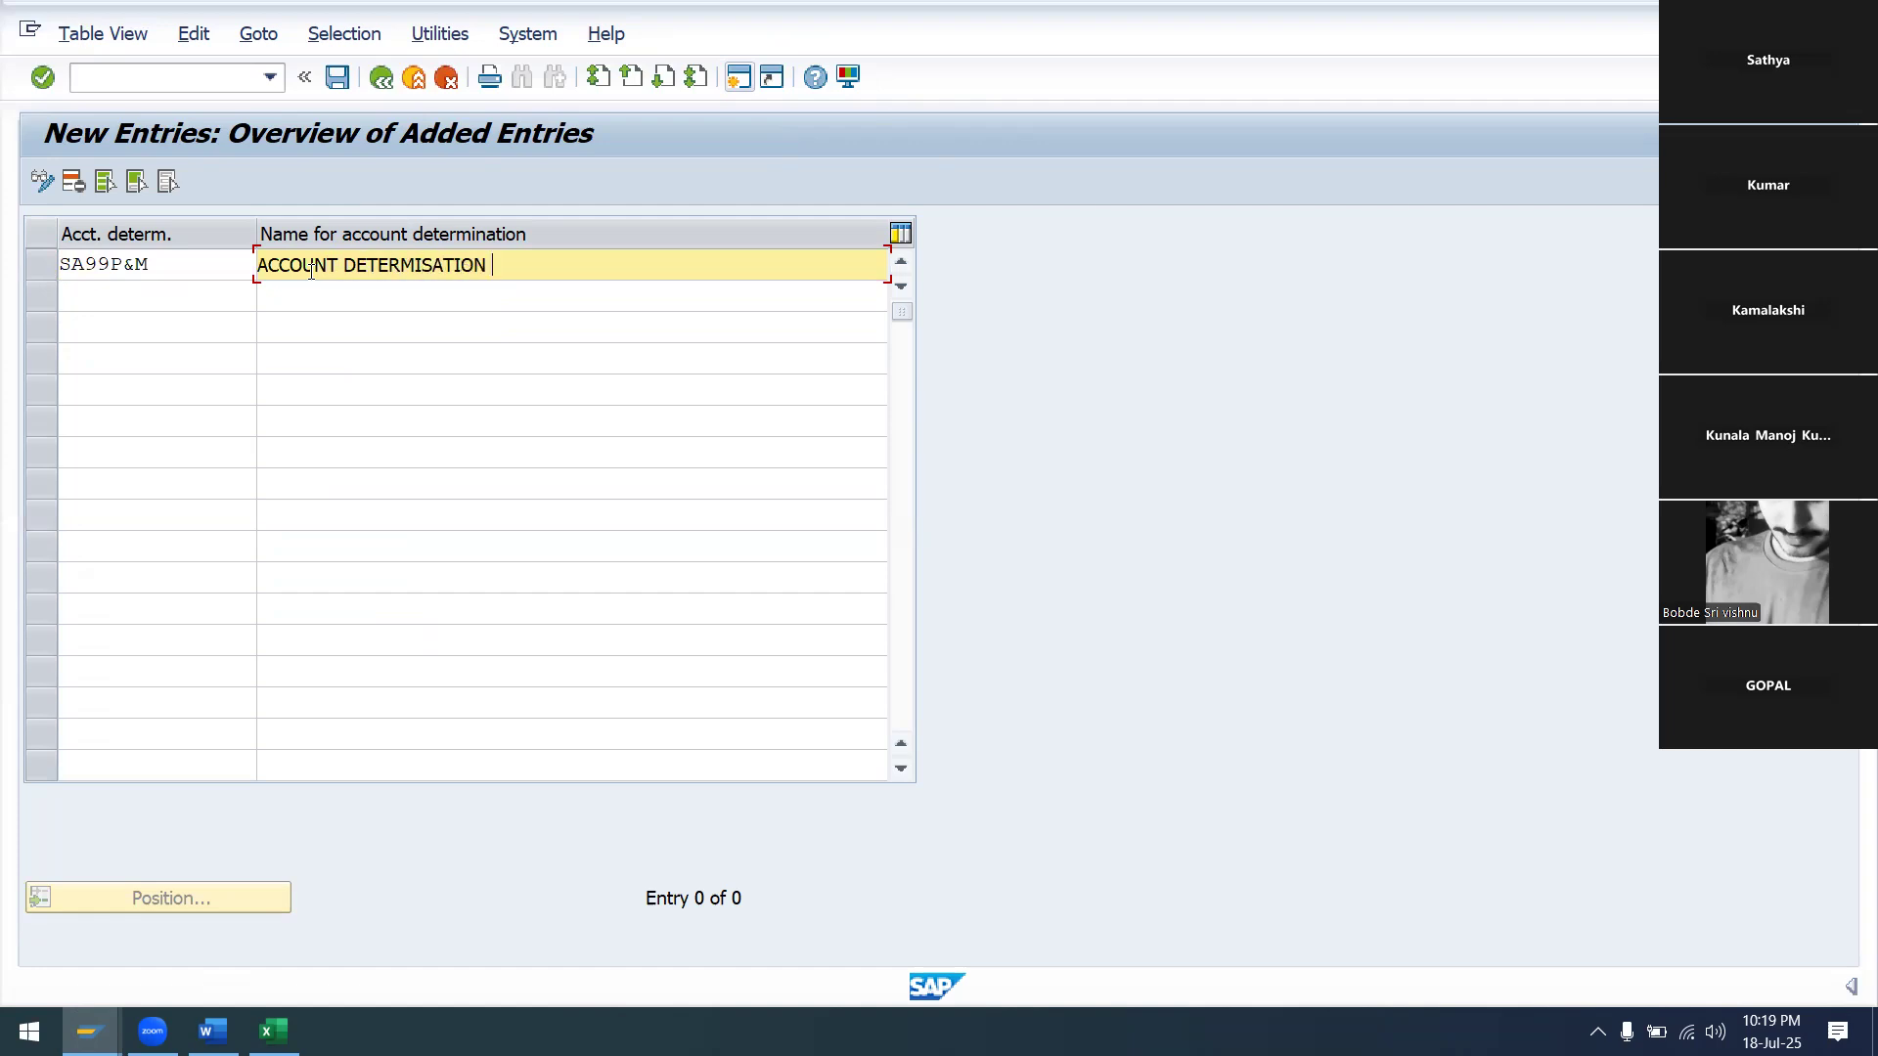
pyautogui.write('OF PLANT&MACHIONAR')
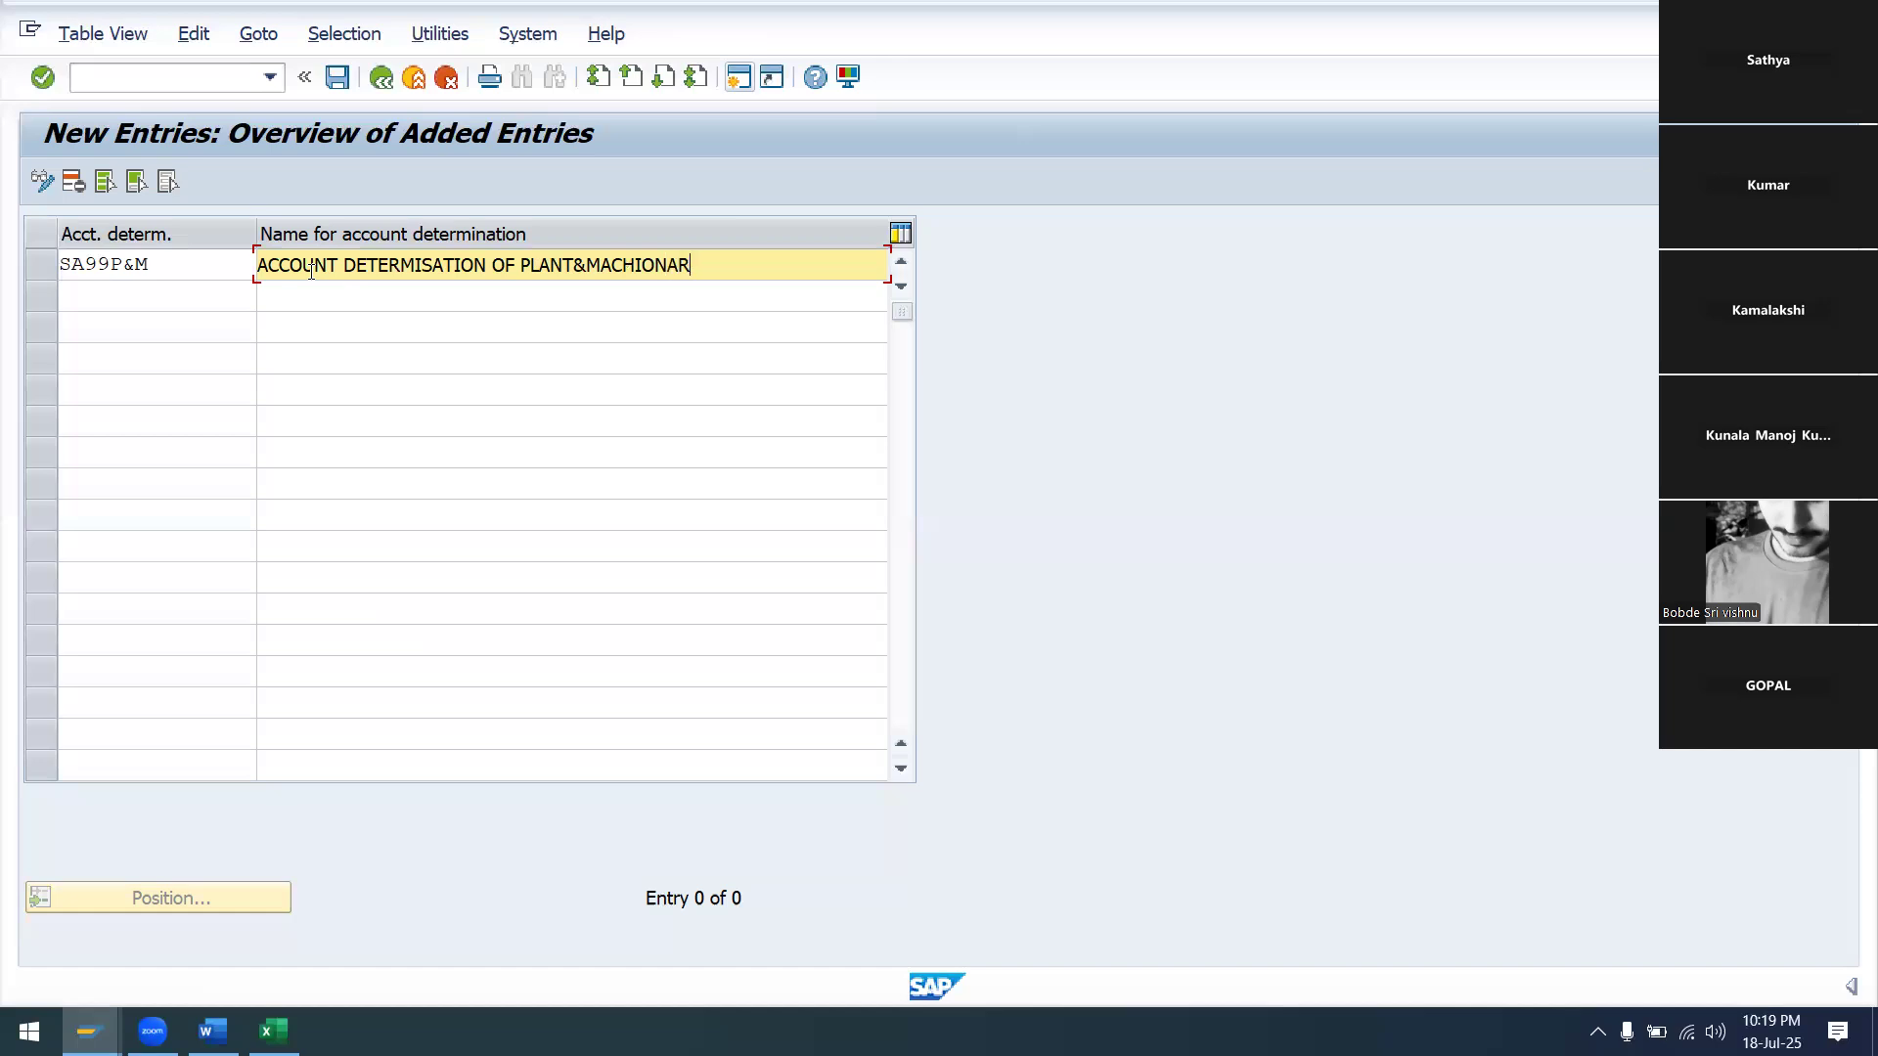
pyautogui.write('Y SA99')
pyautogui.click(338, 78)
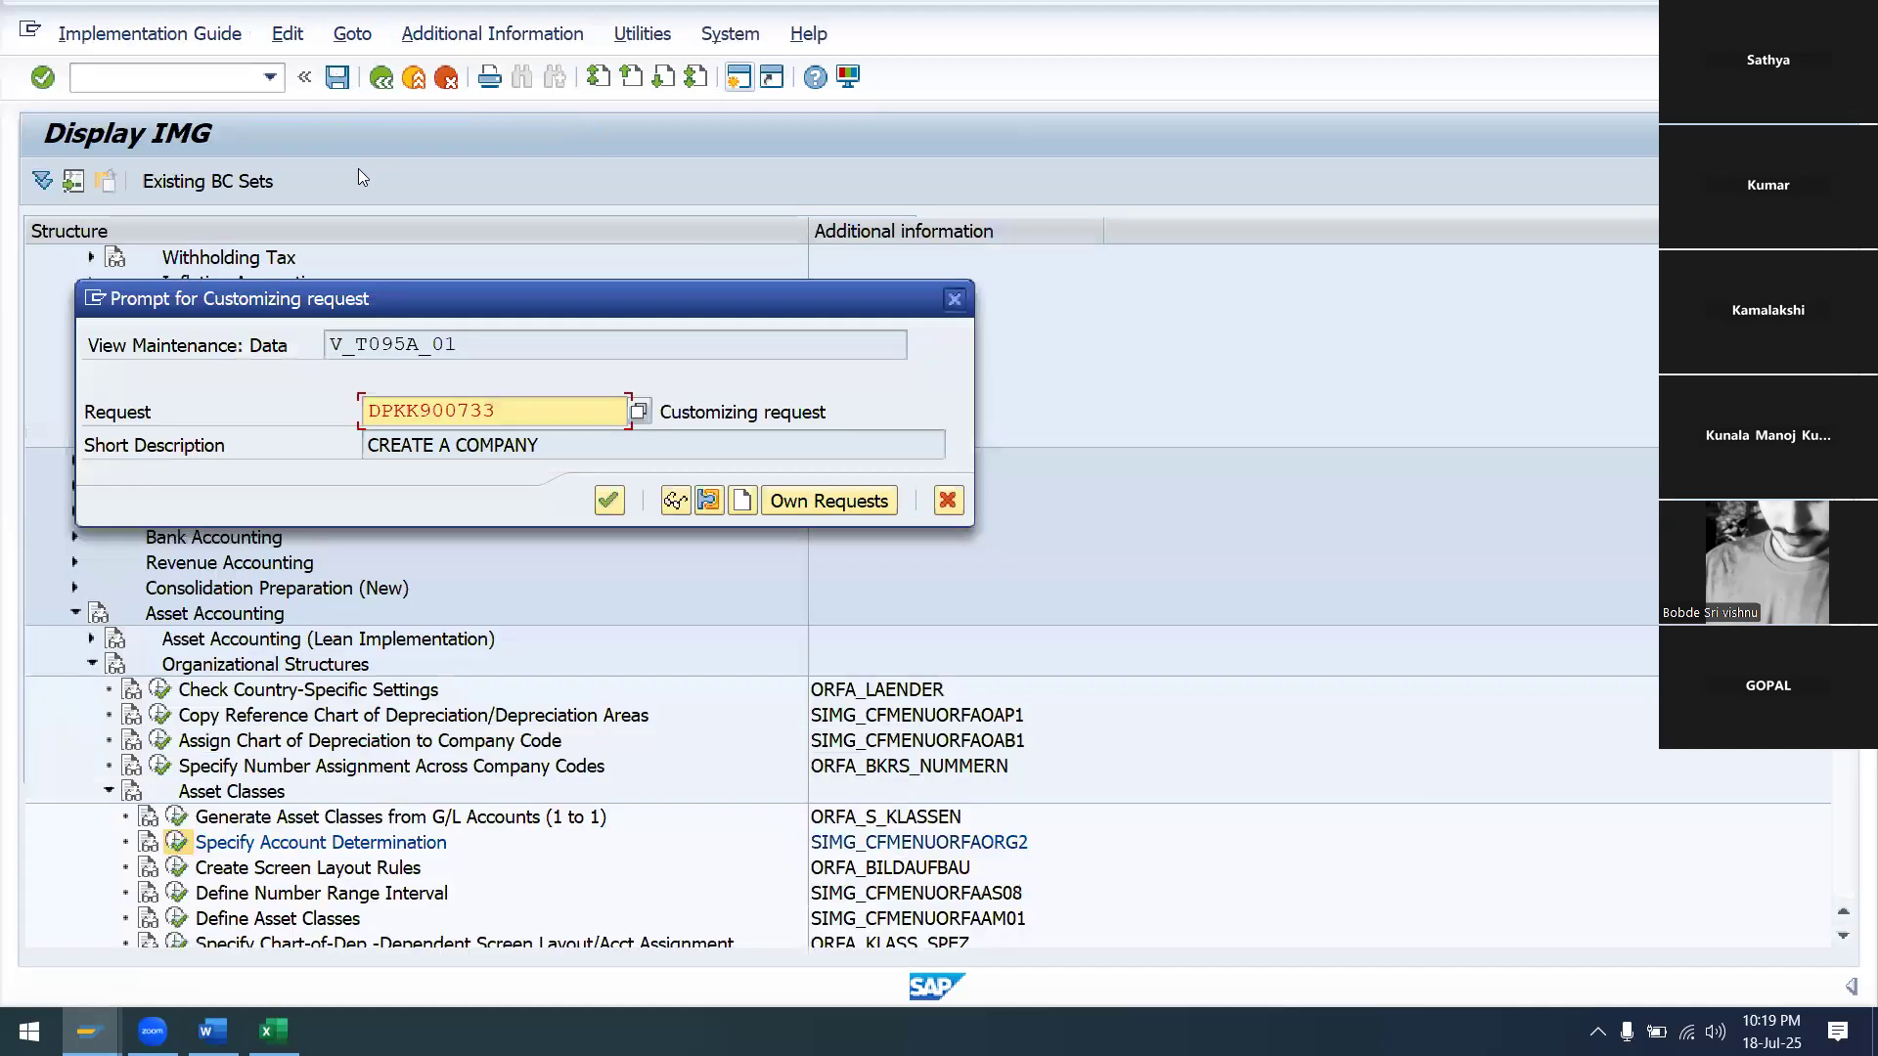
pyautogui.click(612, 501)
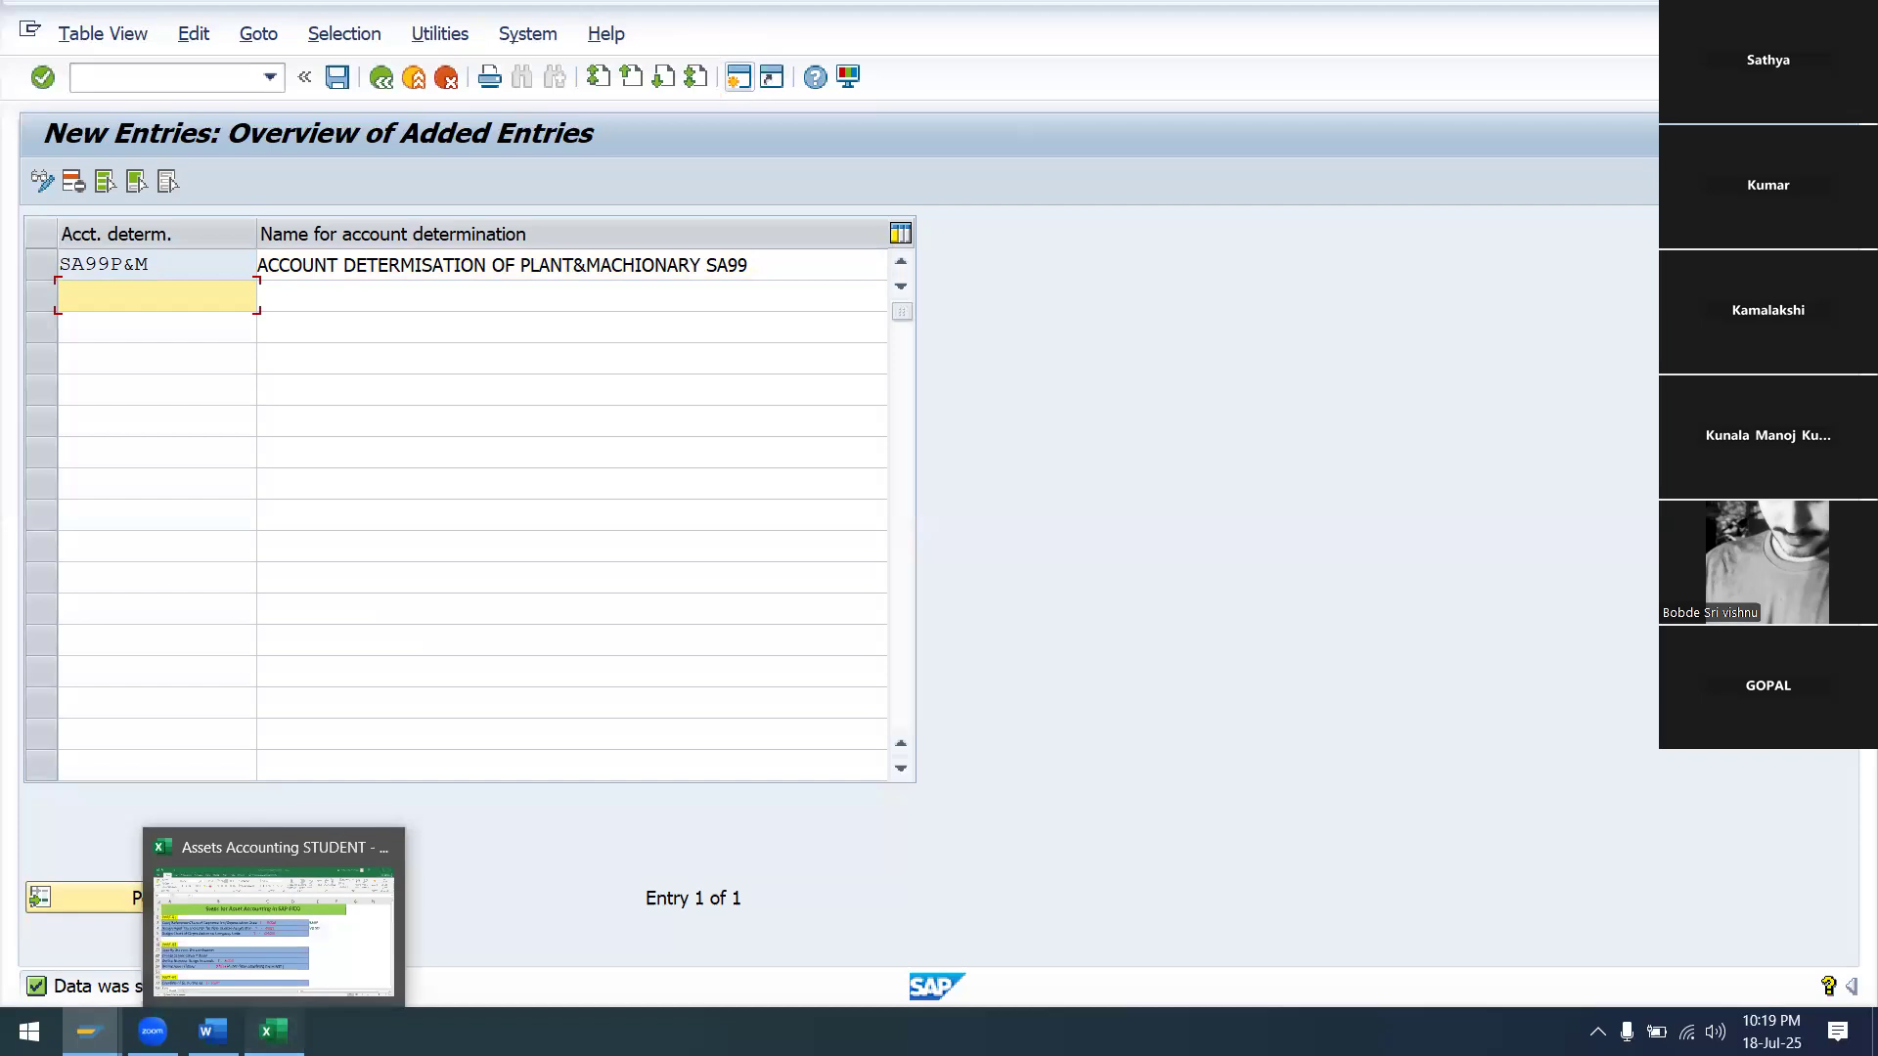
# Record SA99P&M in cell E27 of the Excel steps sheet, then return to SAP
pyautogui.click(273, 1031)
pyautogui.write('SA99')
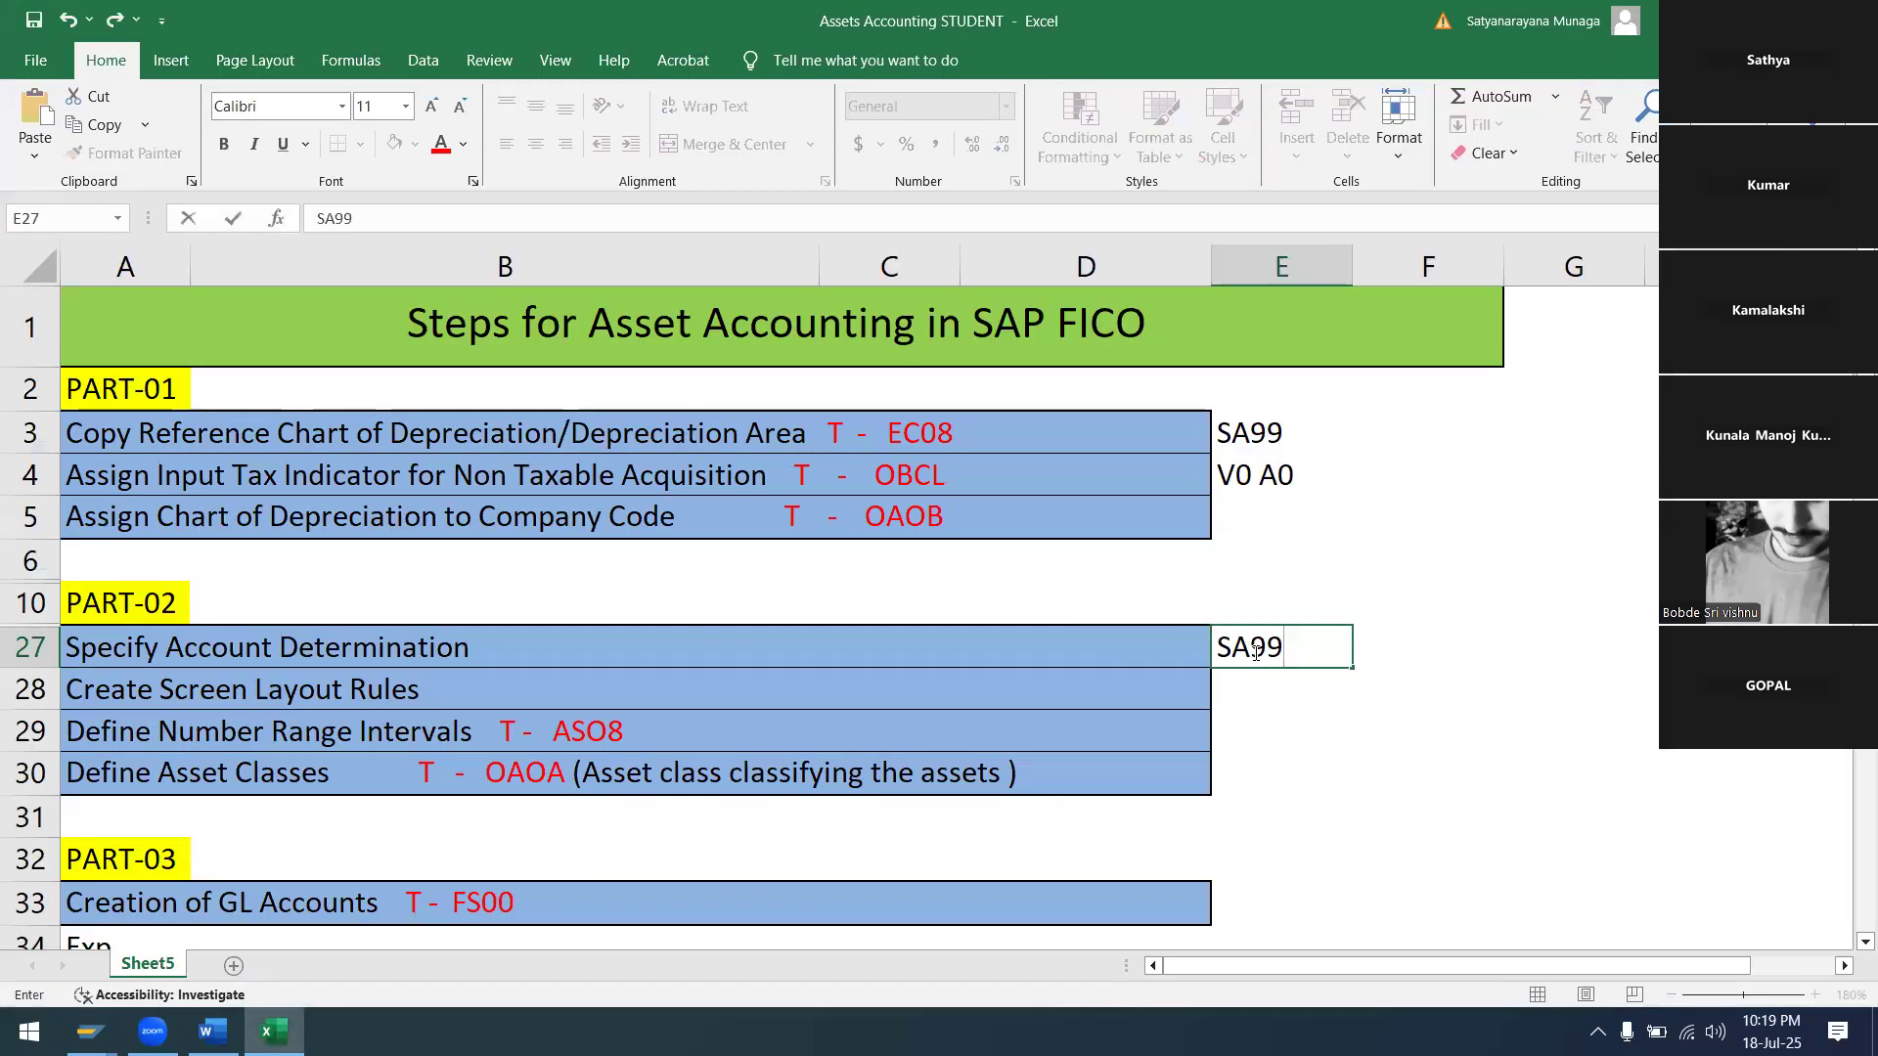
pyautogui.write('p')
pyautogui.press('BackSpace')
pyautogui.write('P&M')
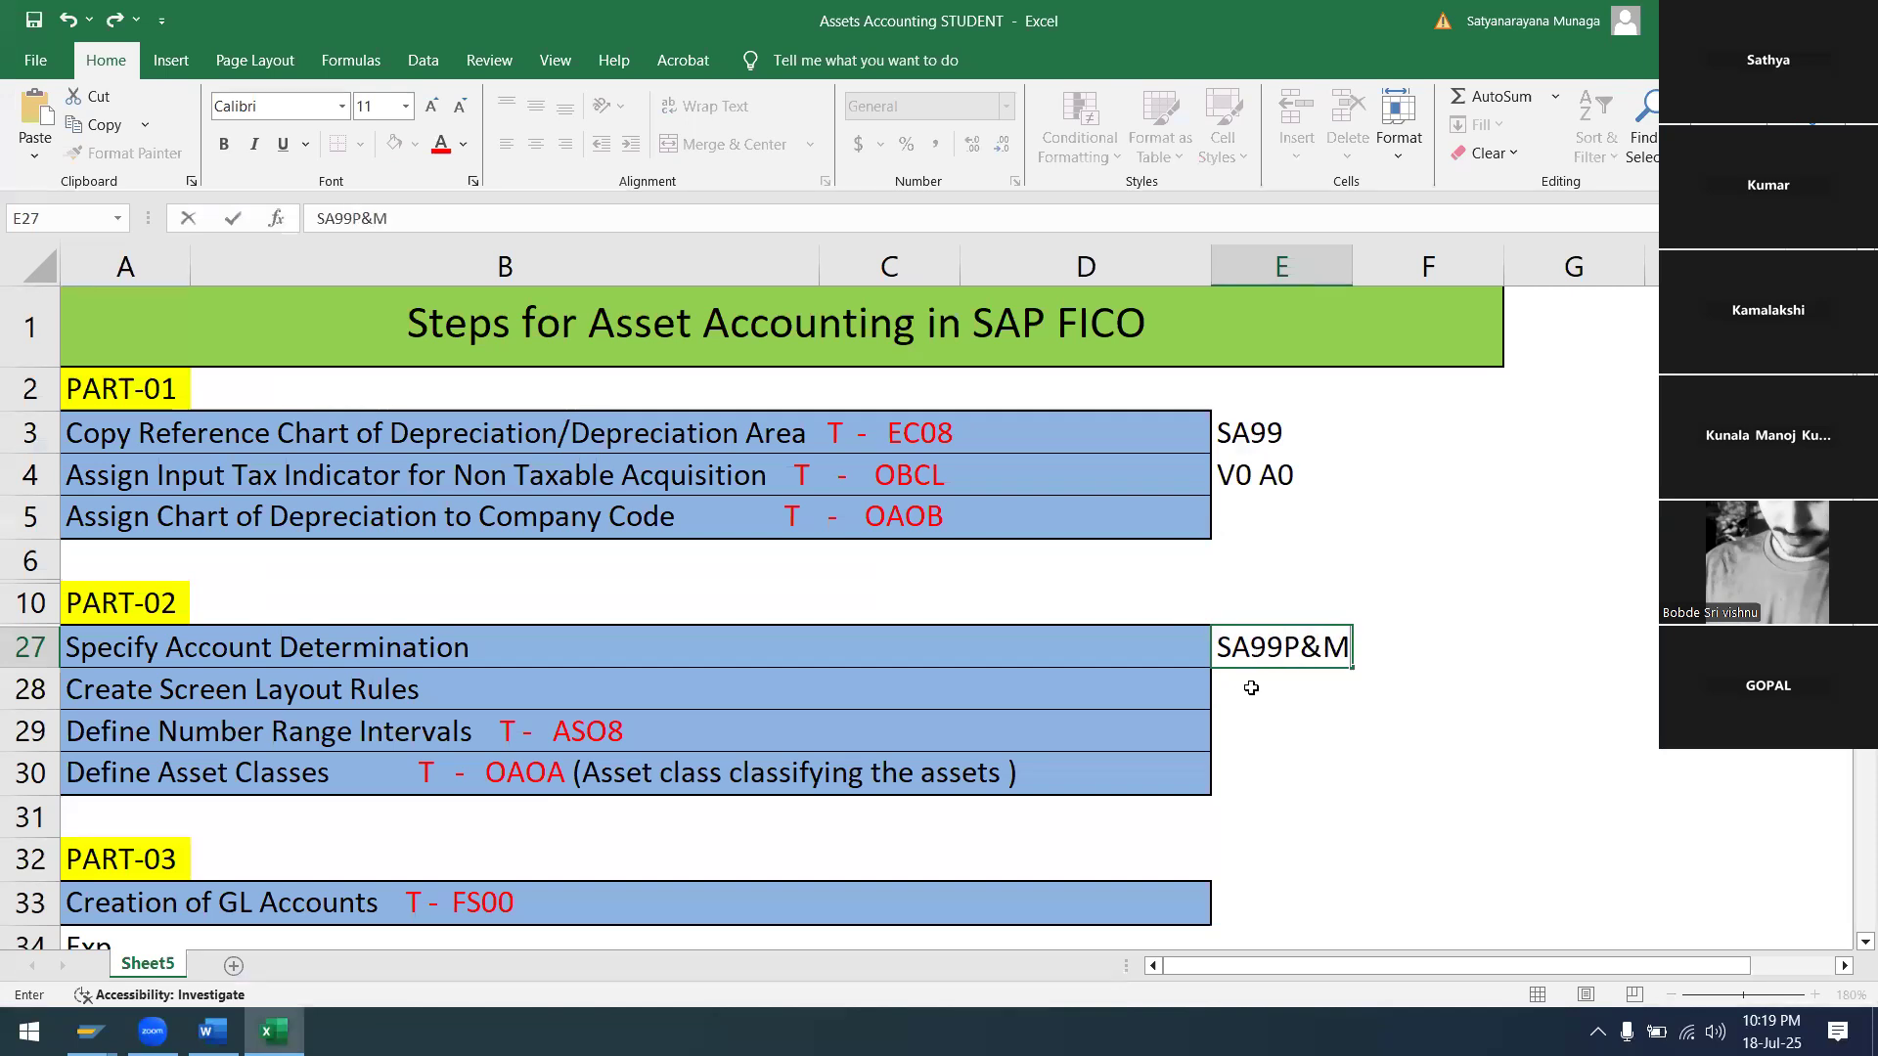
pyautogui.press('Return')
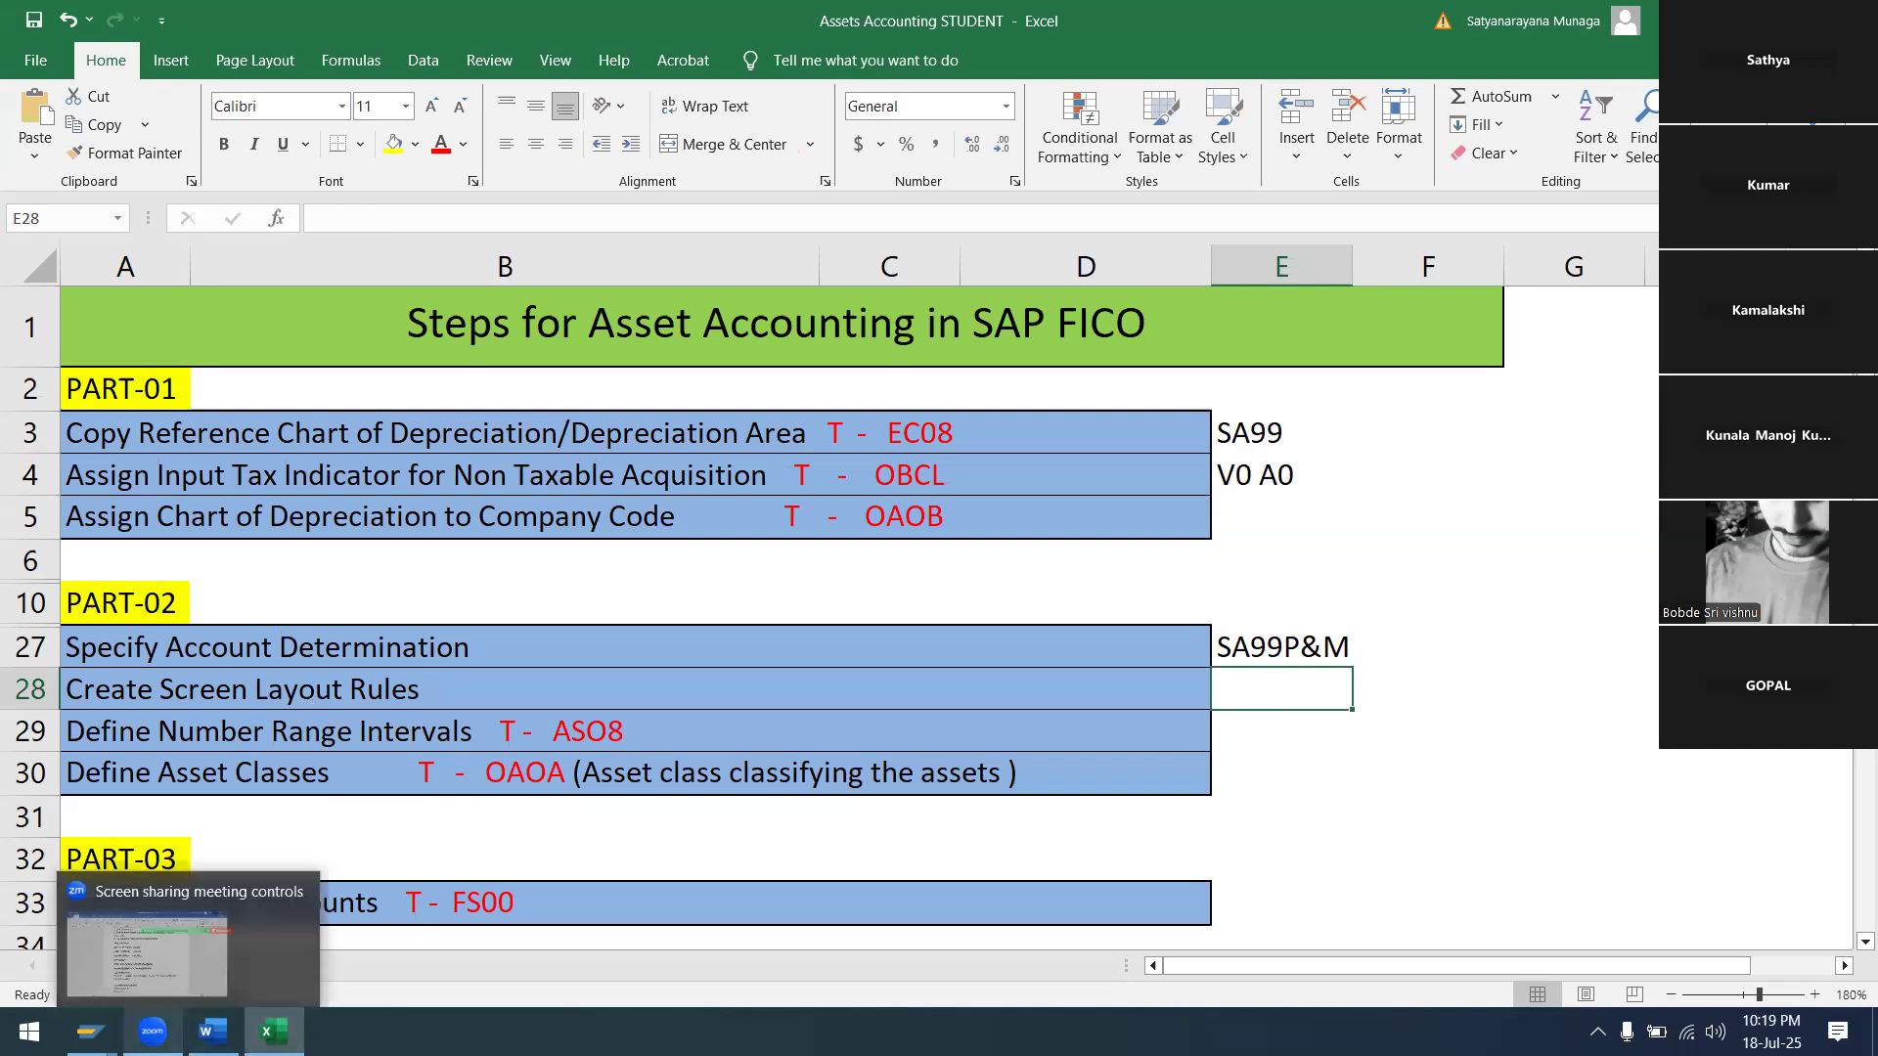
pyautogui.moveTo(90, 1031)
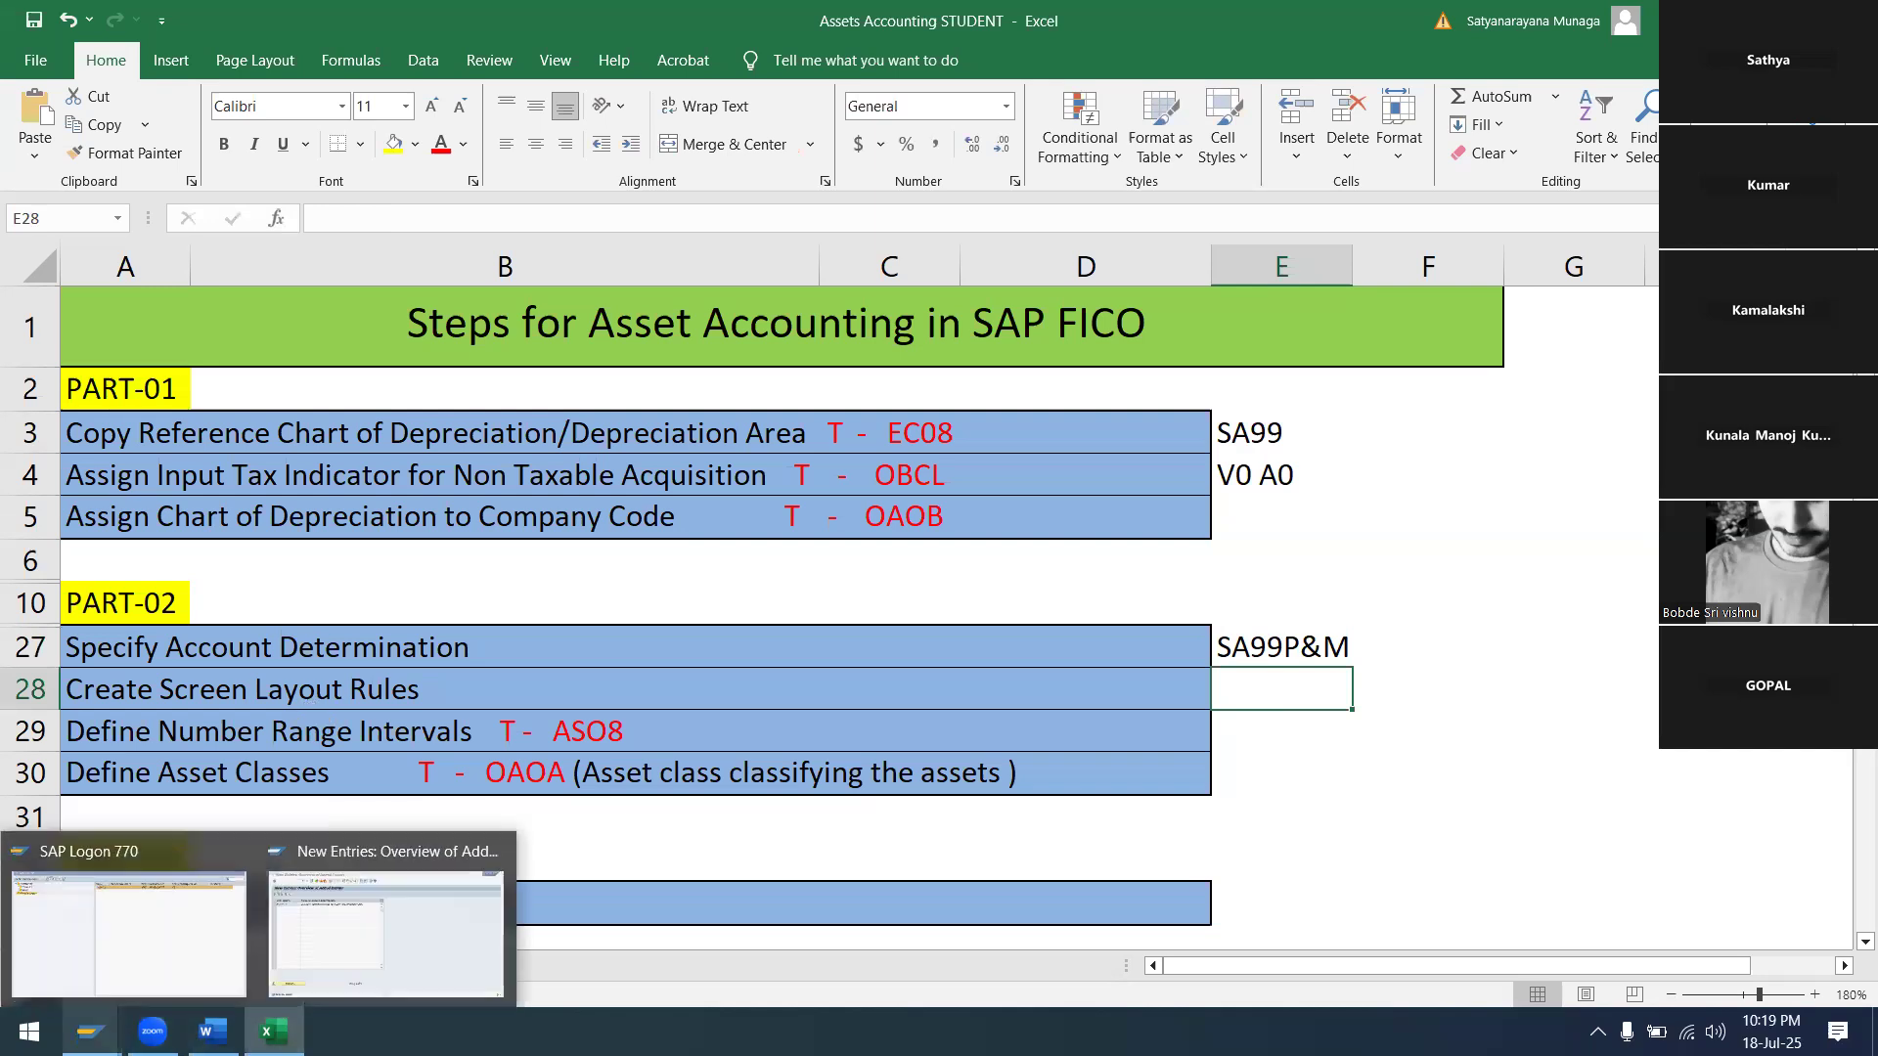
pyautogui.click(334, 852)
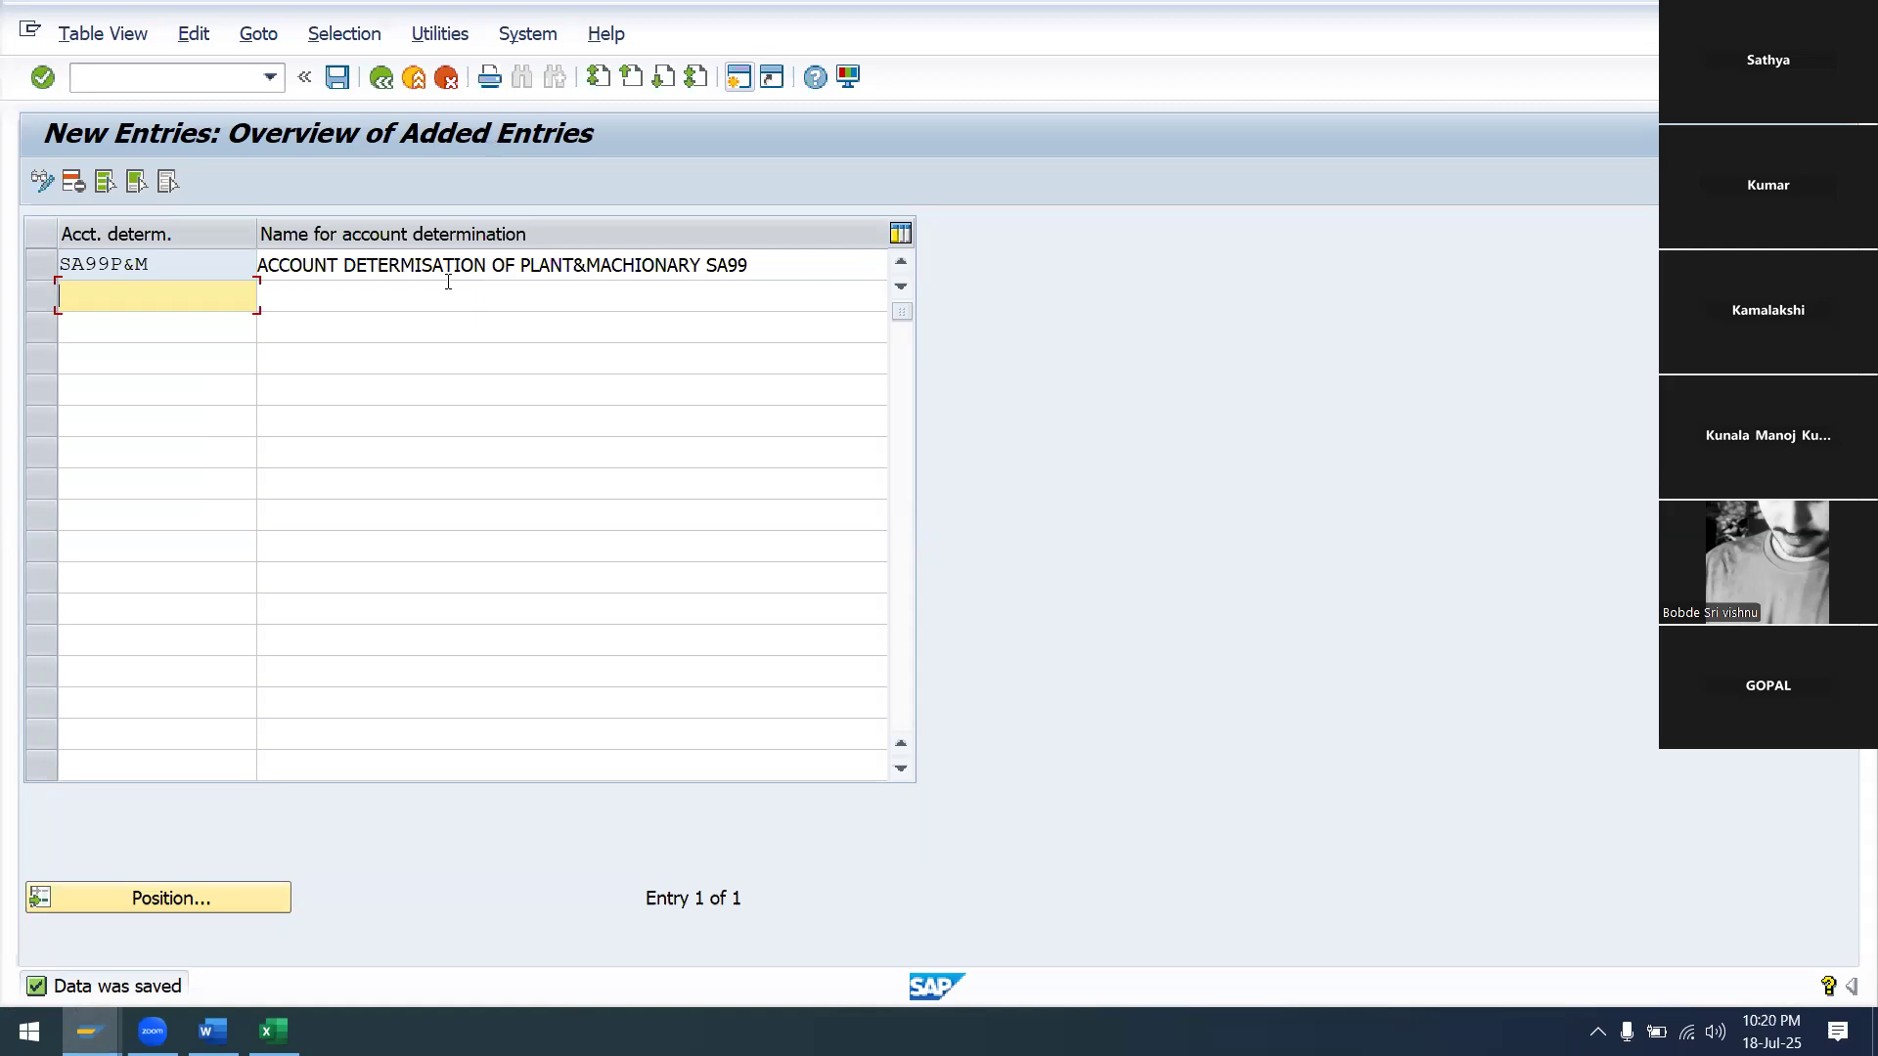
# Return to the IMG tree and run Create Screen Layout Rules under Asset Classes
pyautogui.click(380, 78)
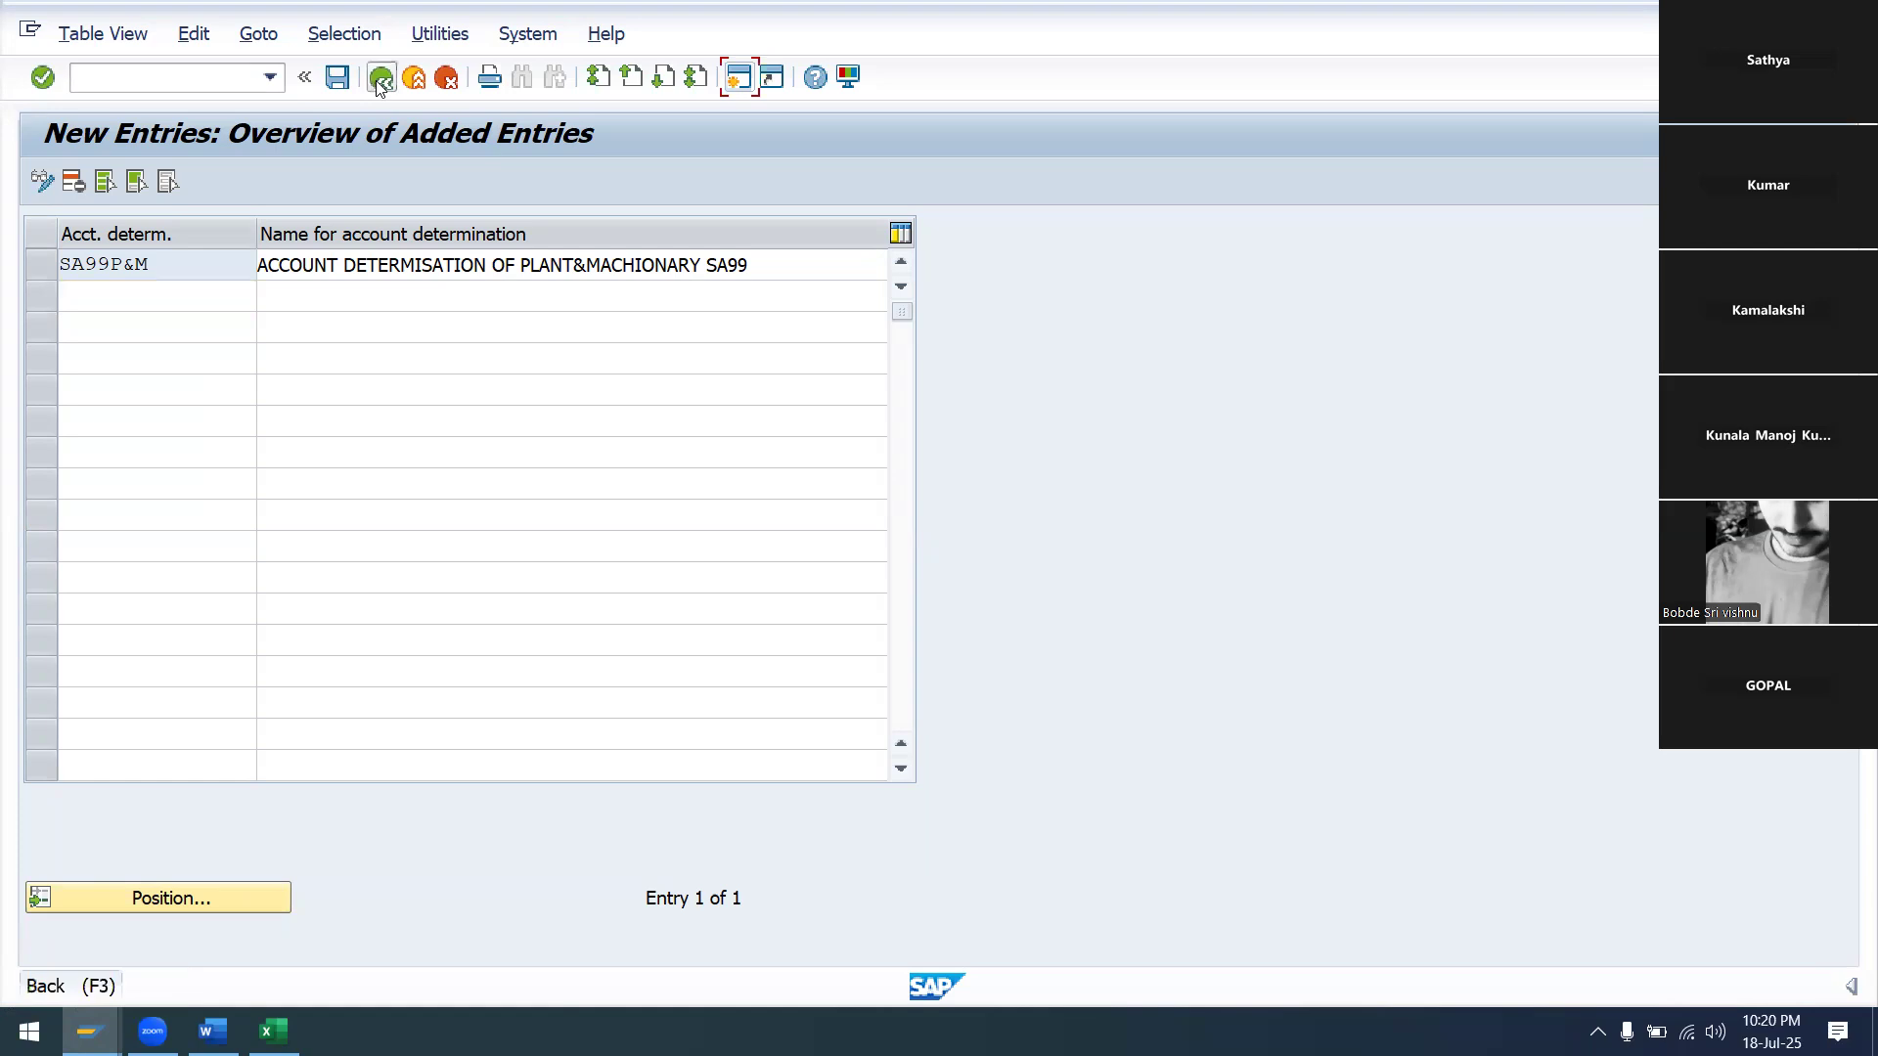
pyautogui.click(381, 80)
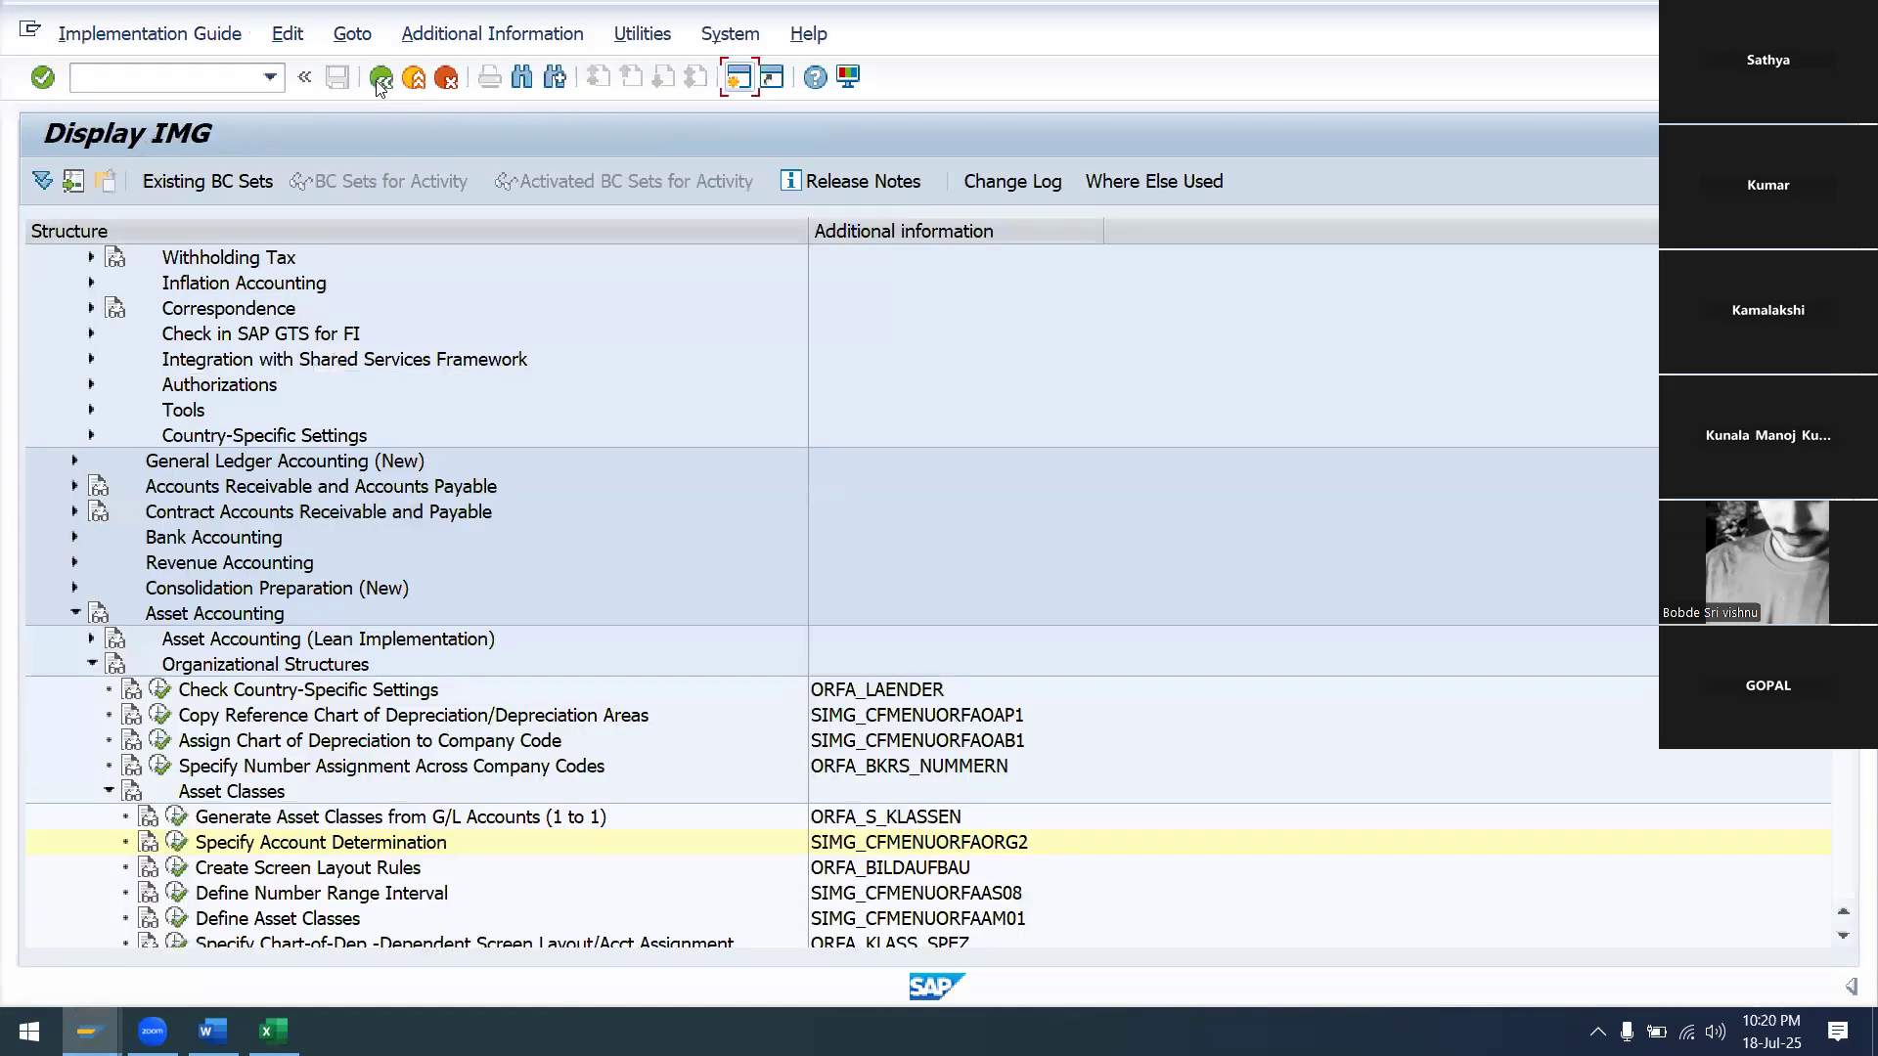
pyautogui.scroll(-1, 309, 853)
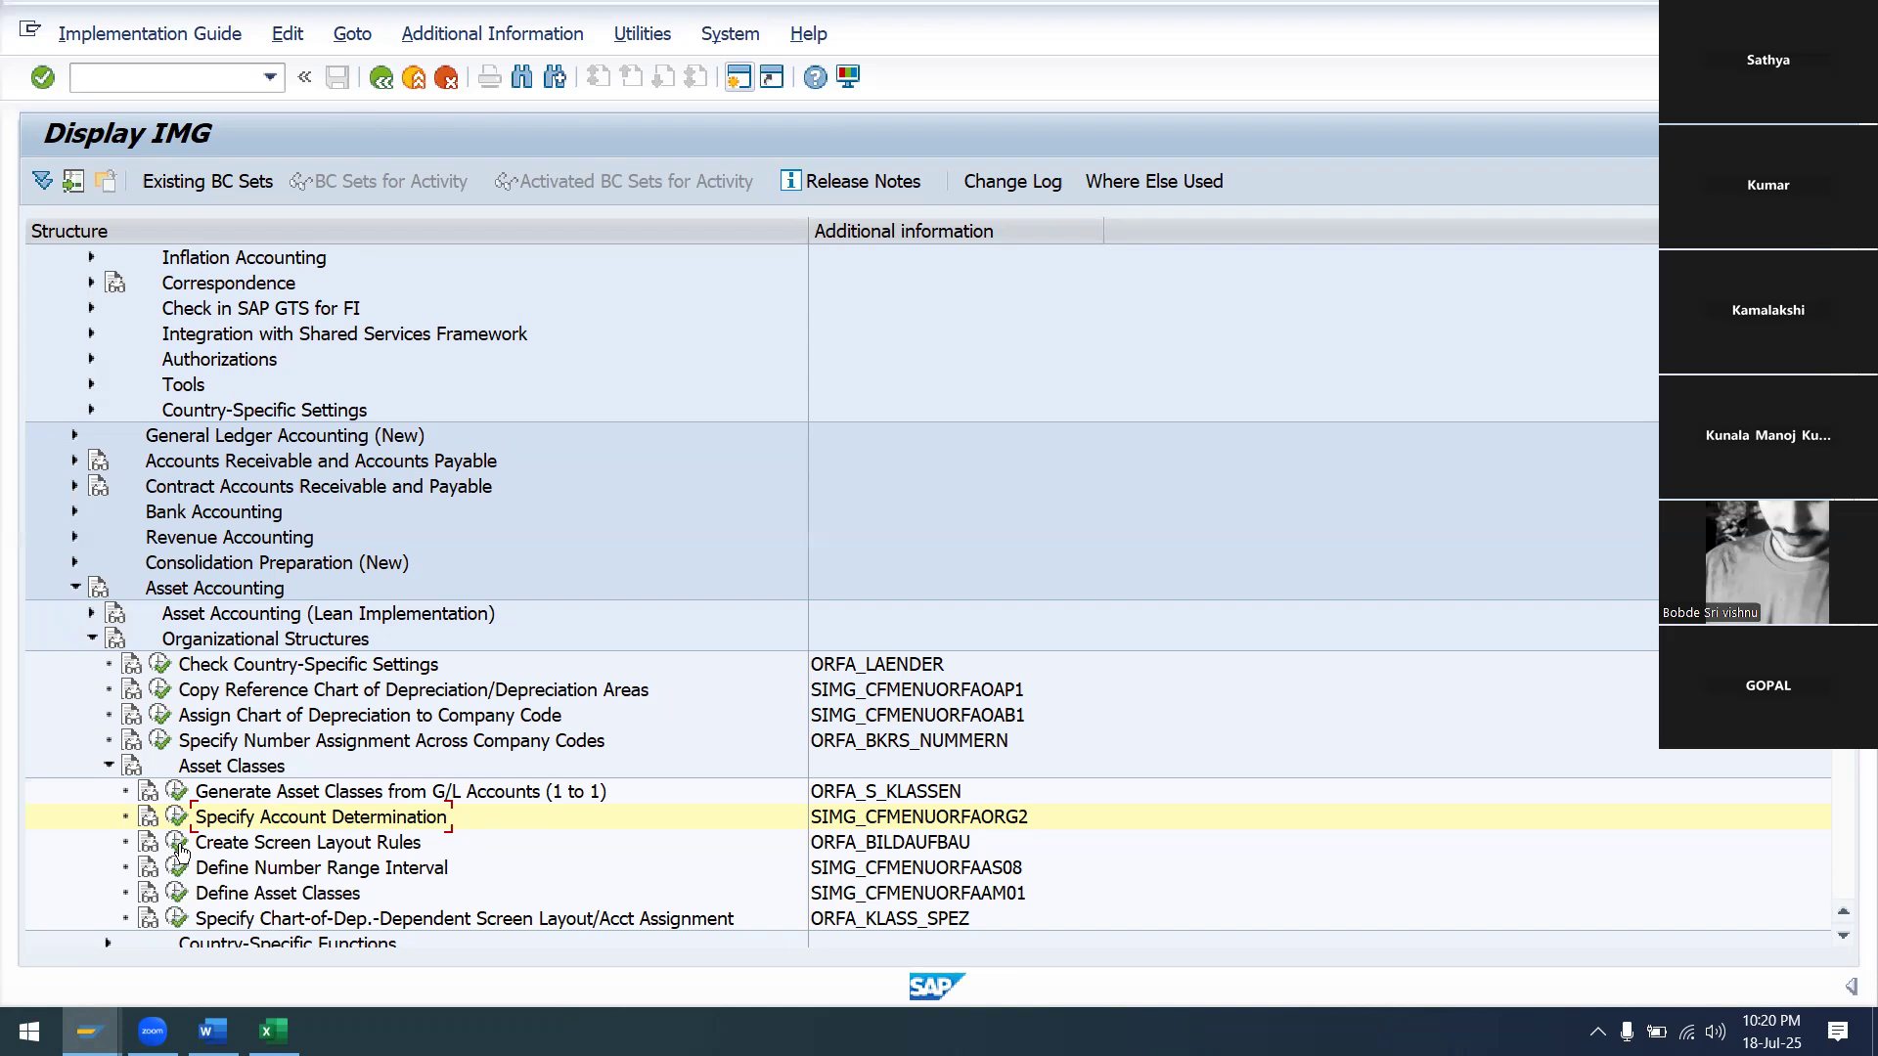
pyautogui.click(177, 843)
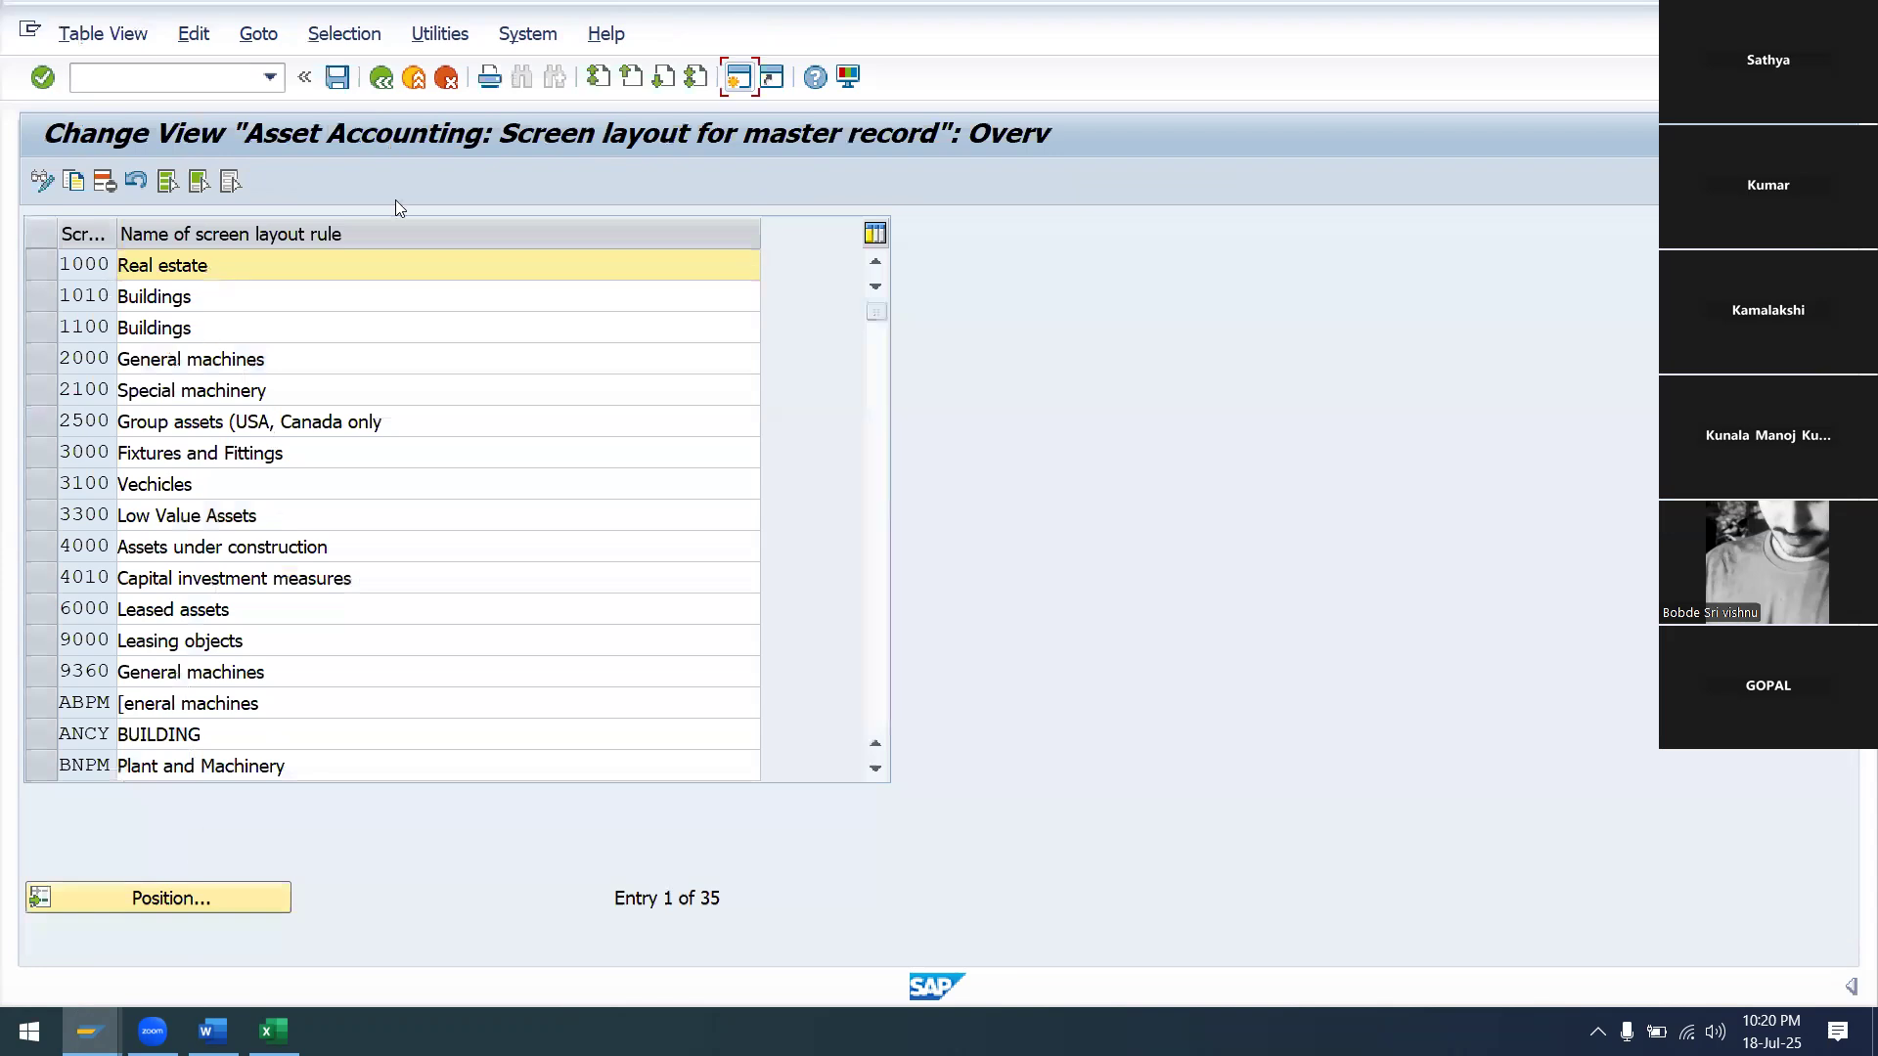
pyautogui.click(382, 82)
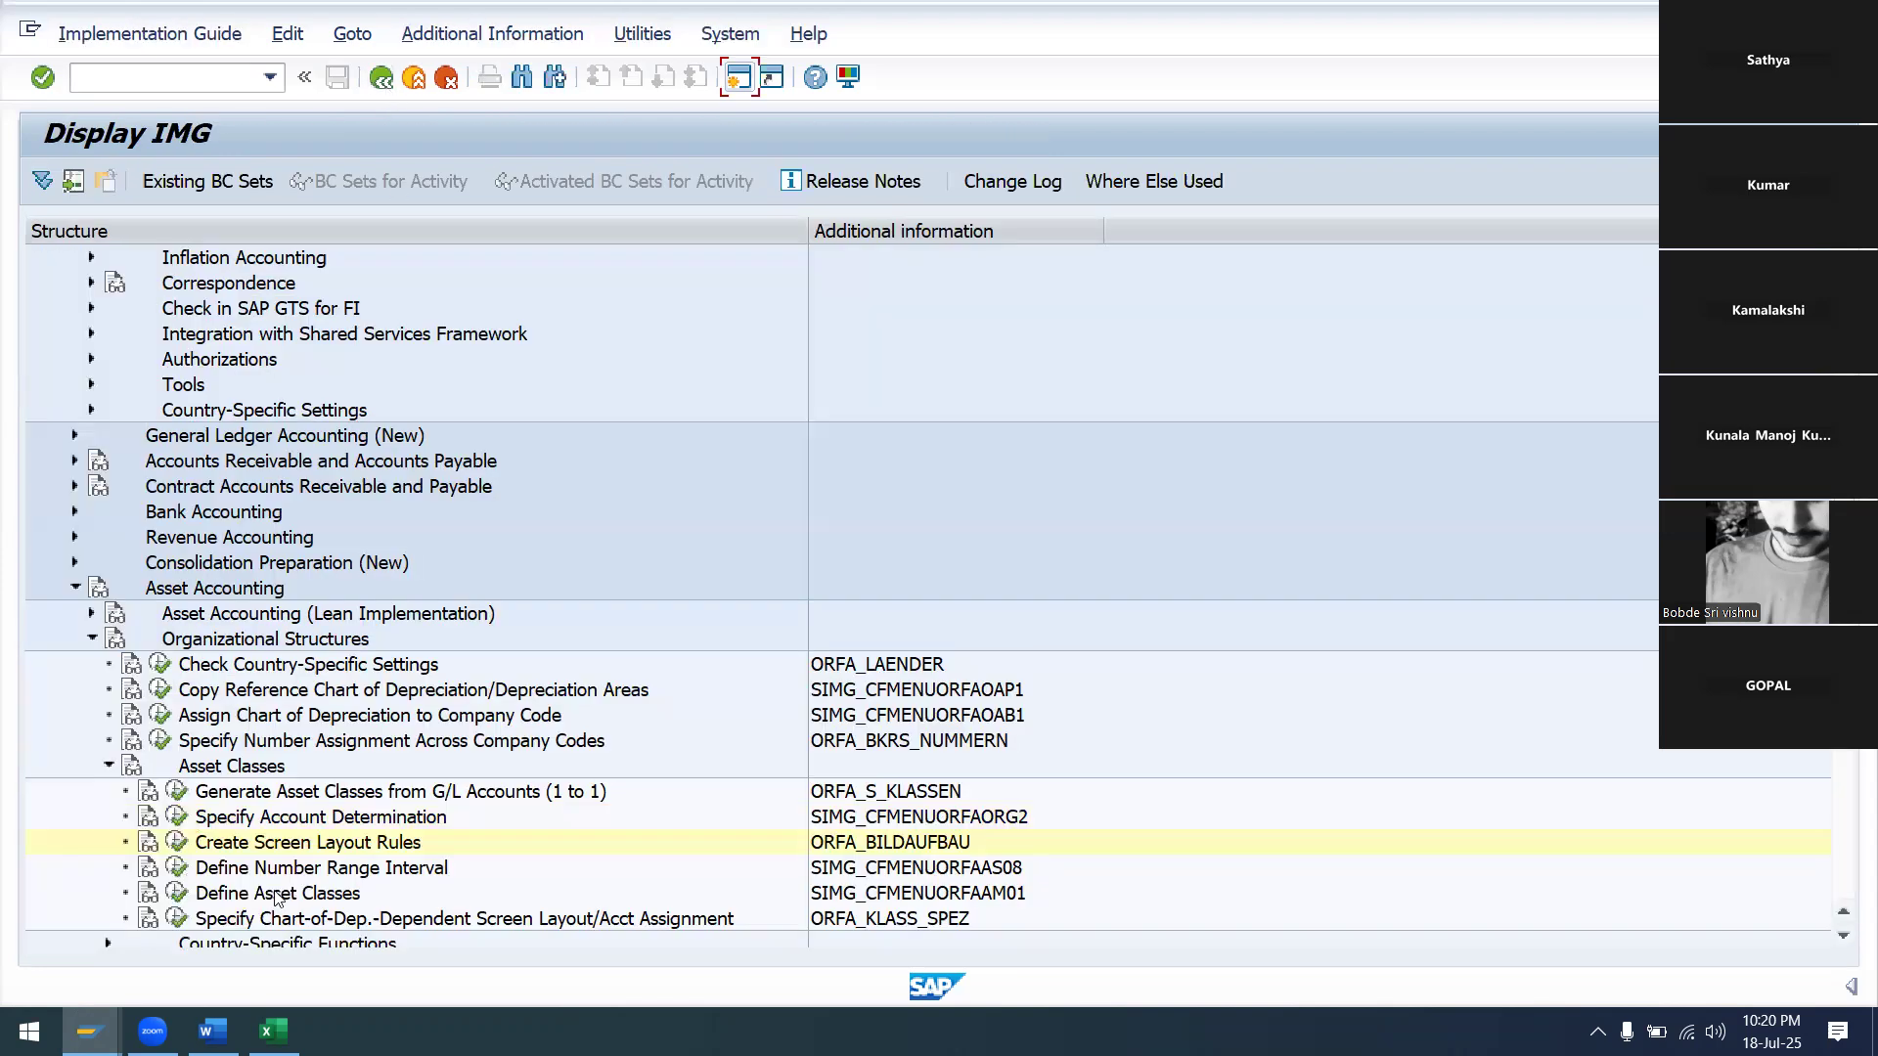
pyautogui.click(175, 843)
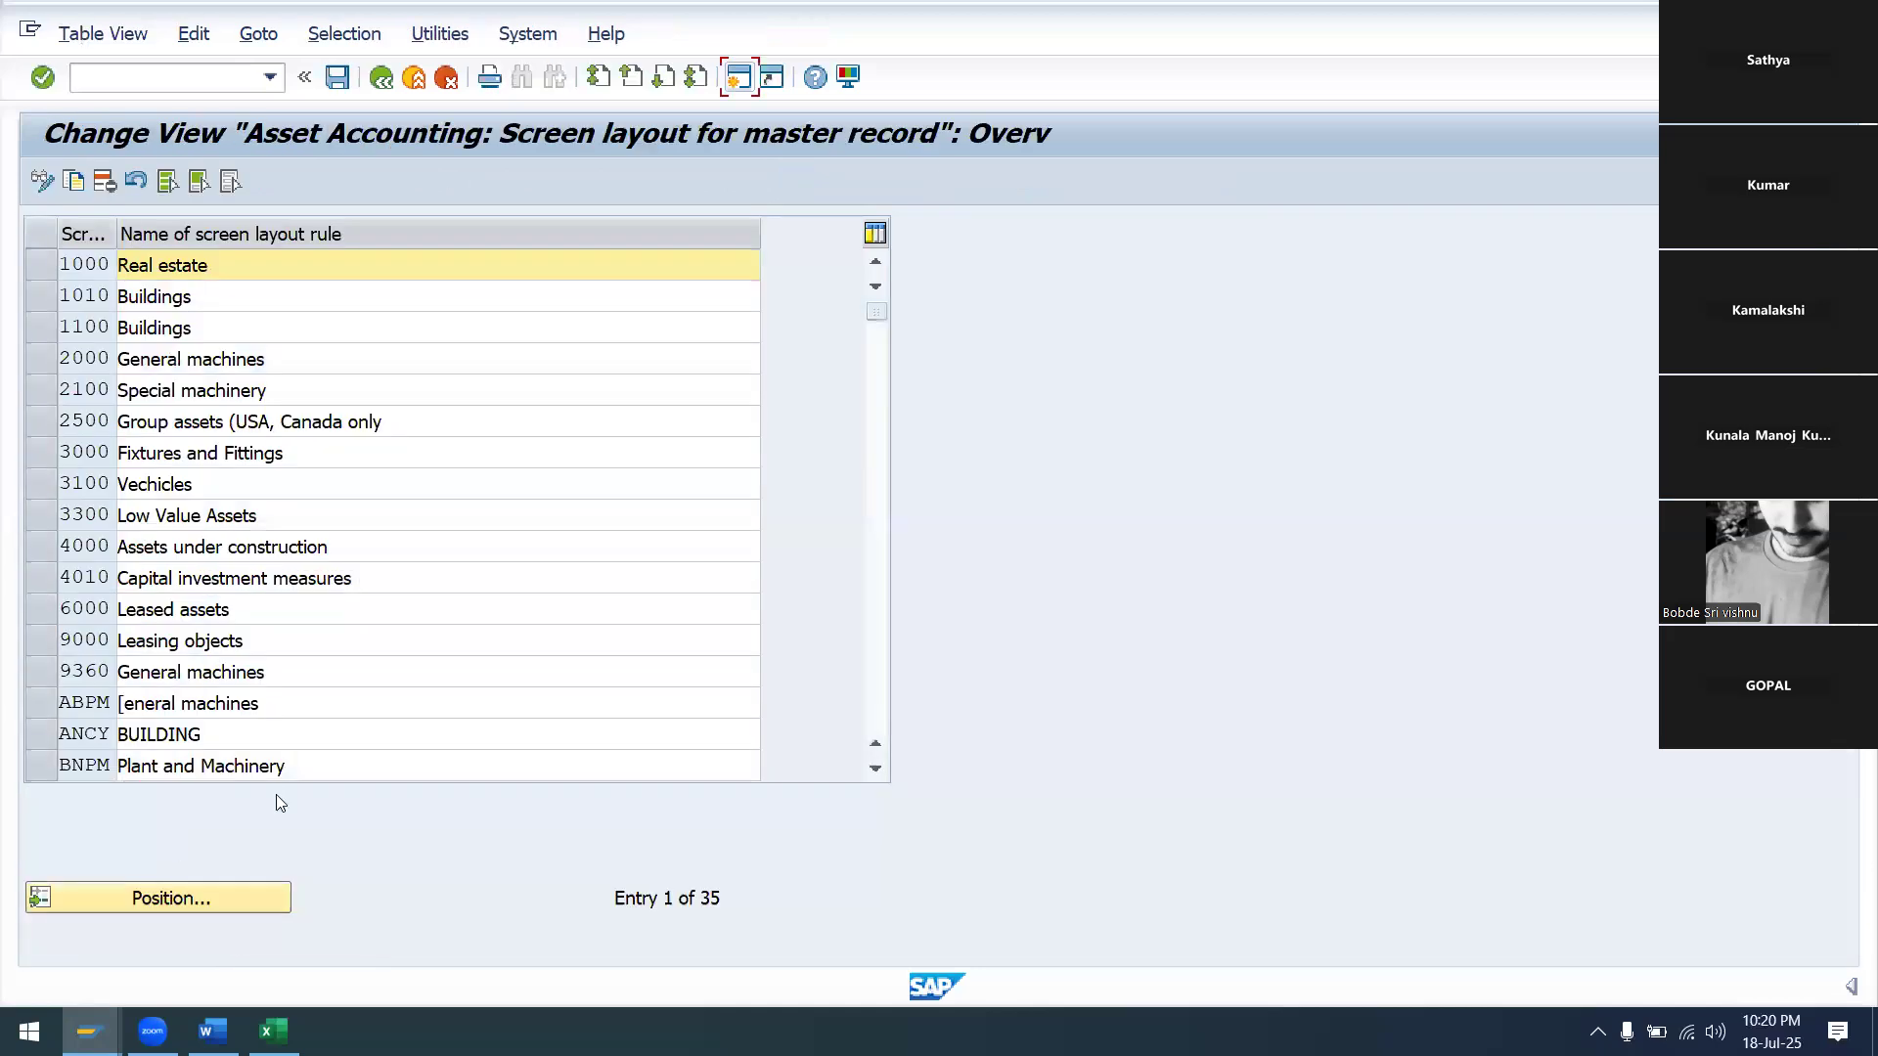
# Locate the General machines rule 2000 and copy it under the new key SAPM
pyautogui.click(142, 897)
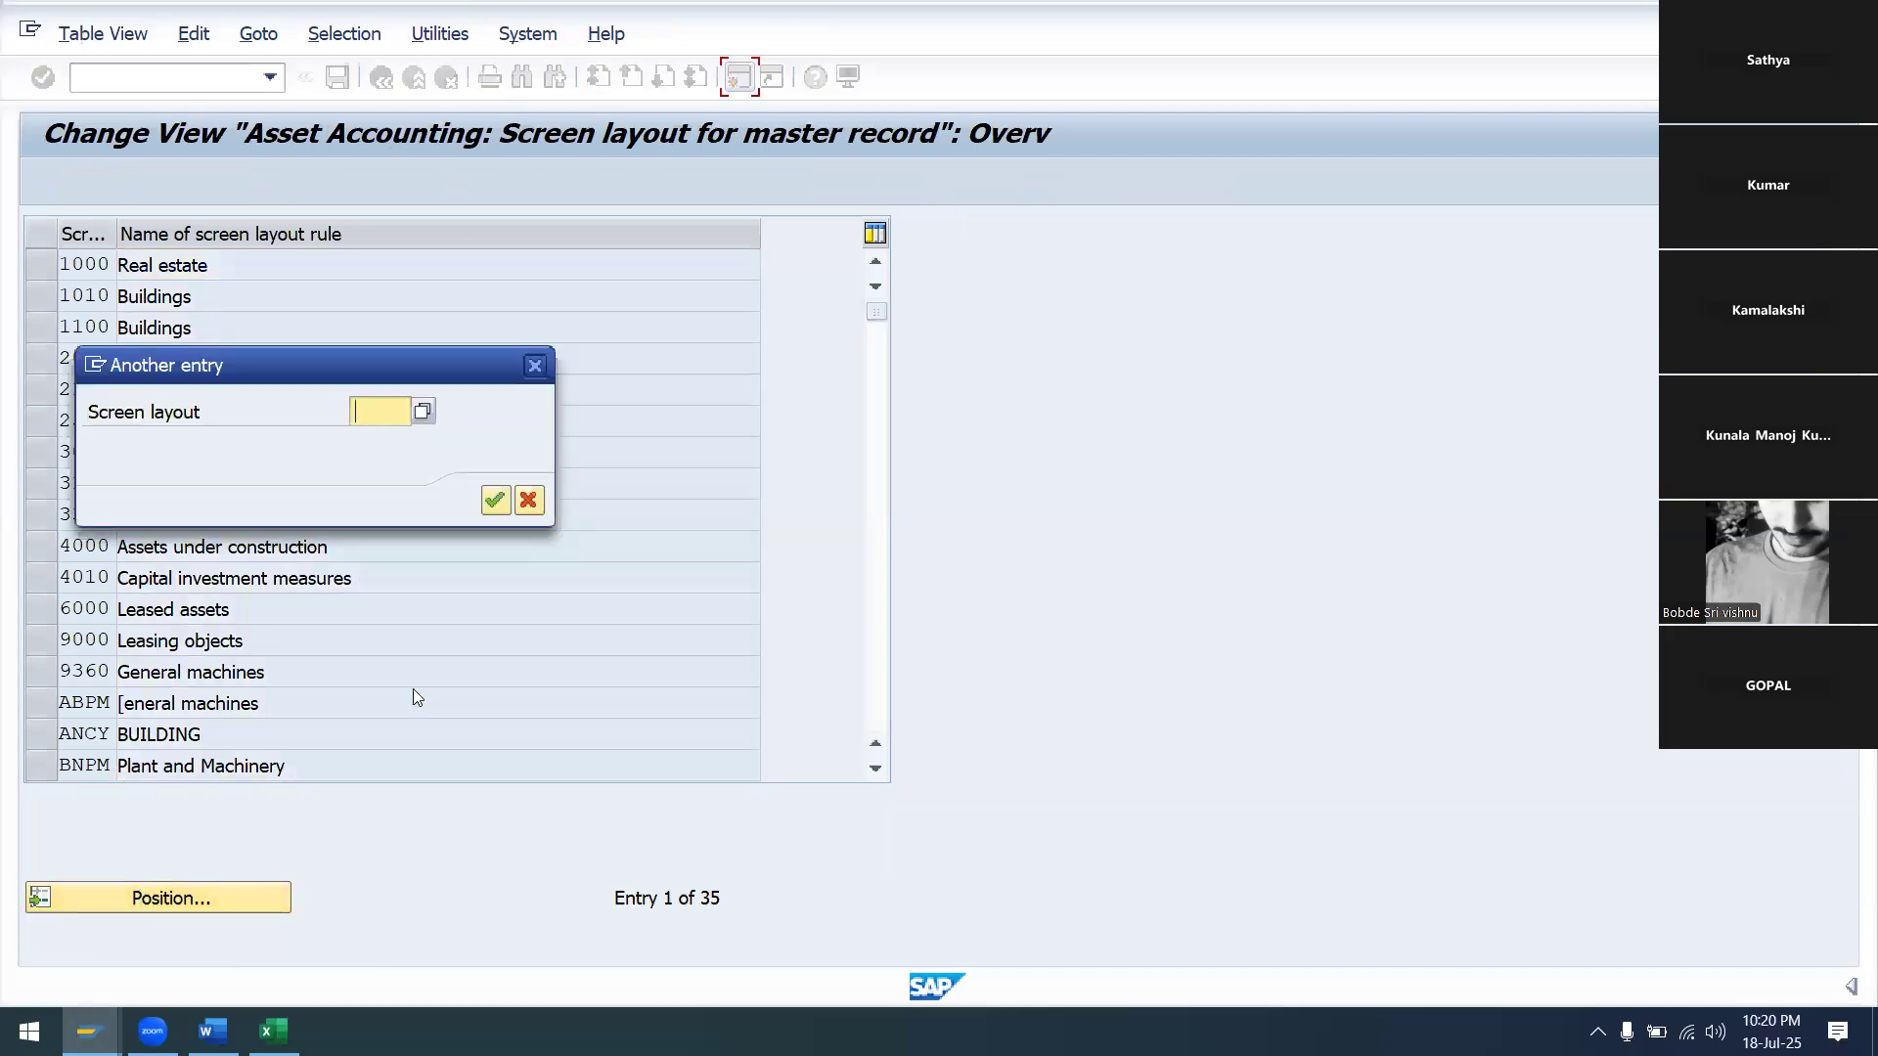
pyautogui.write('2000')
pyautogui.click(496, 500)
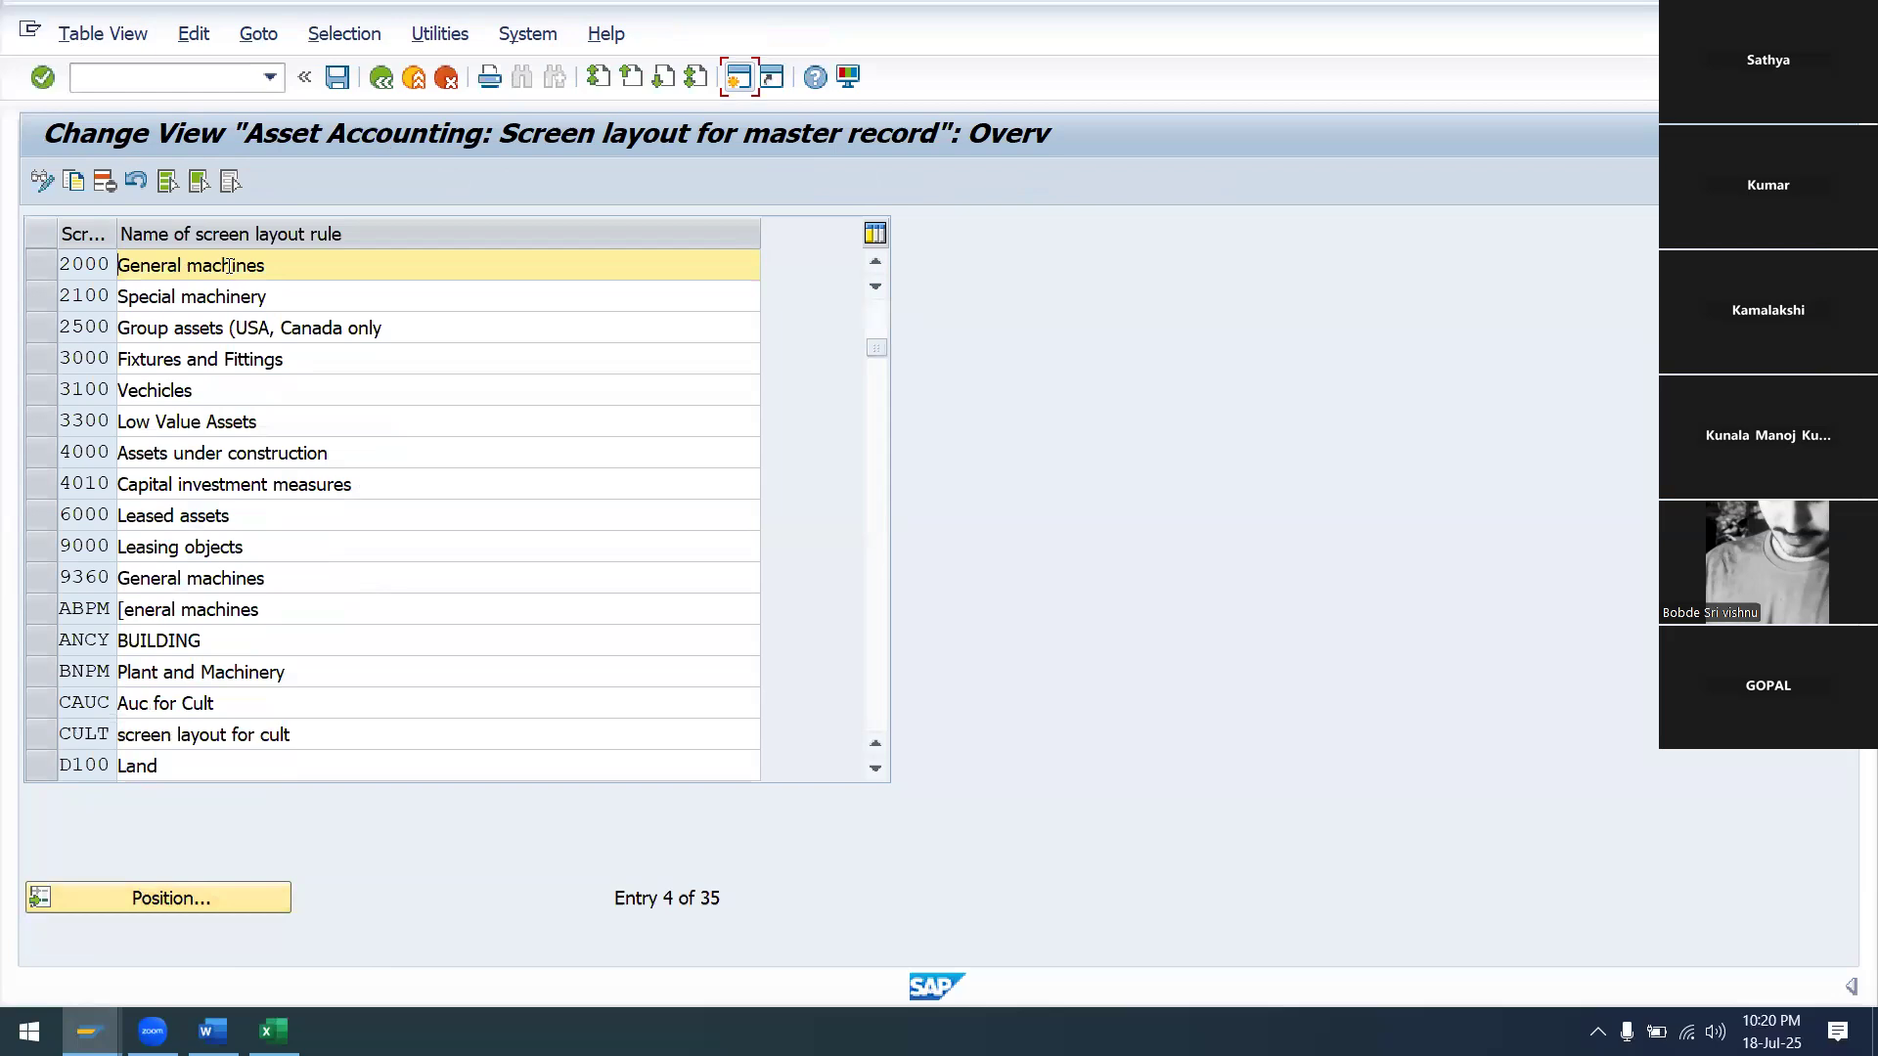
pyautogui.click(43, 276)
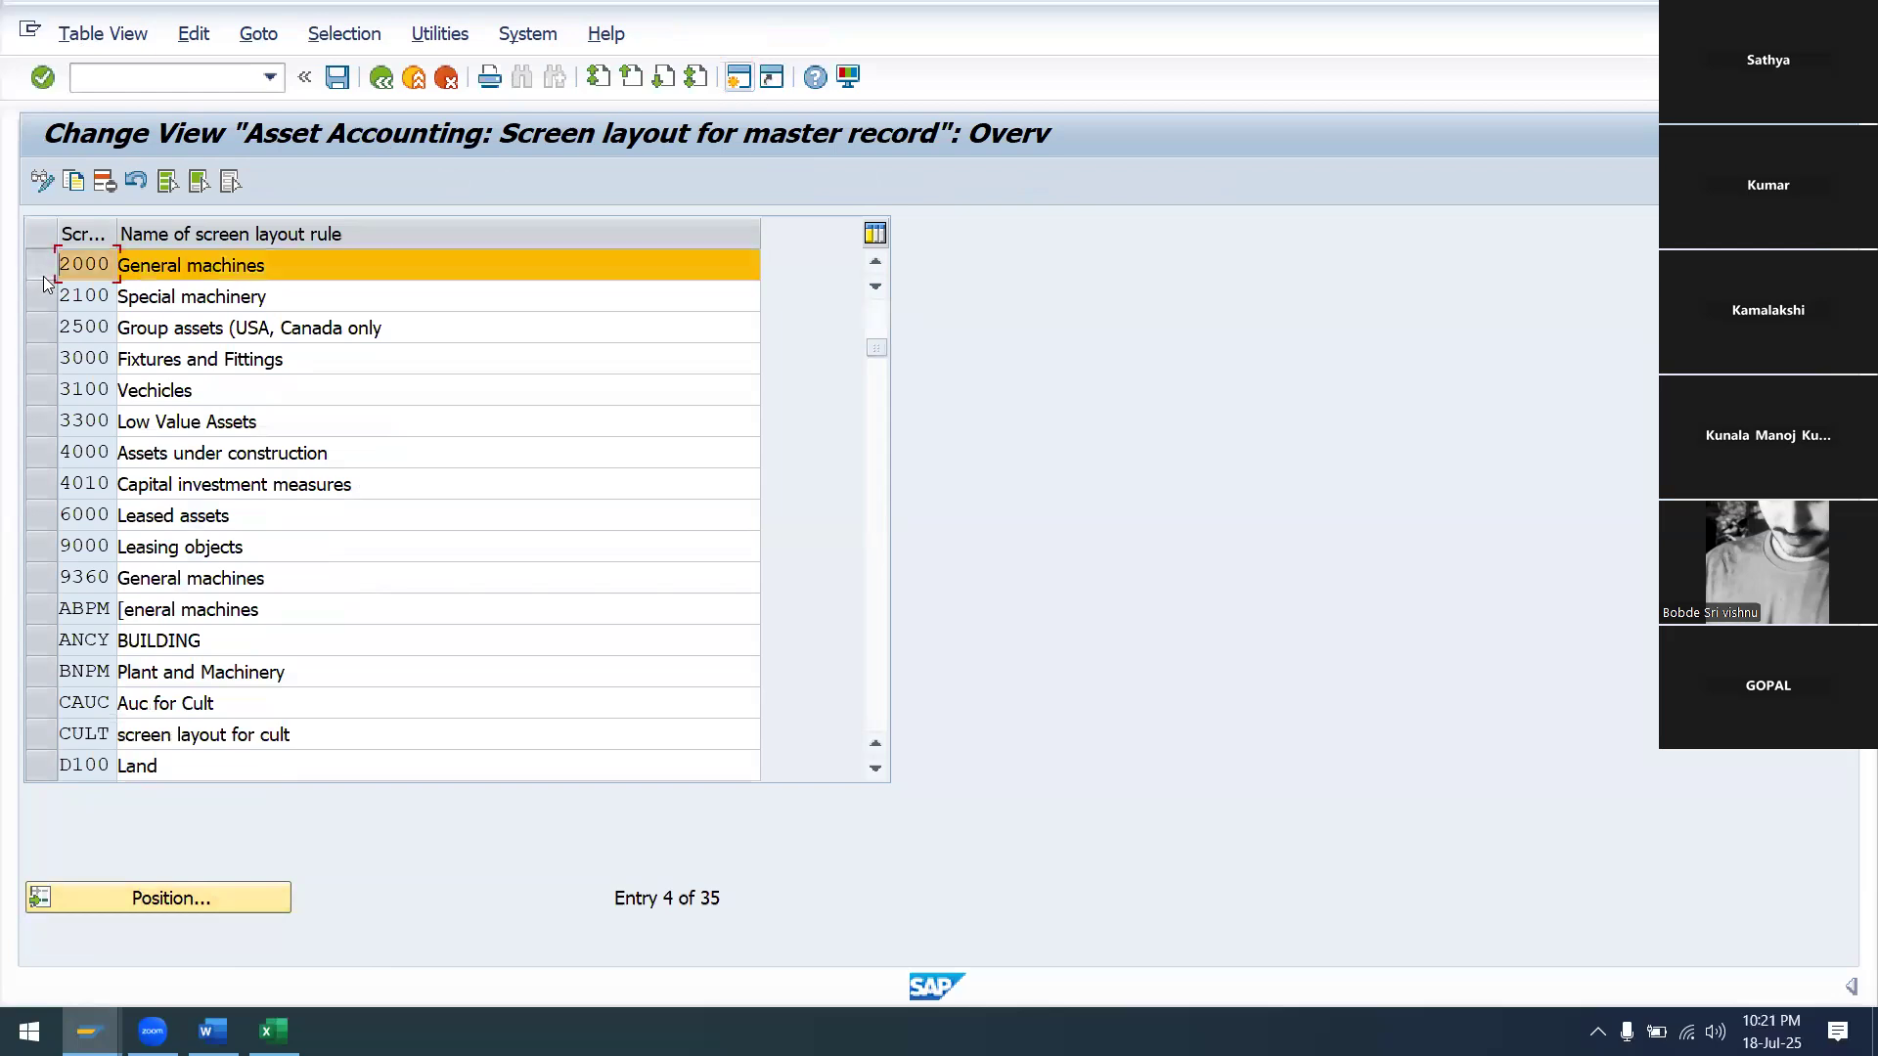
pyautogui.click(67, 182)
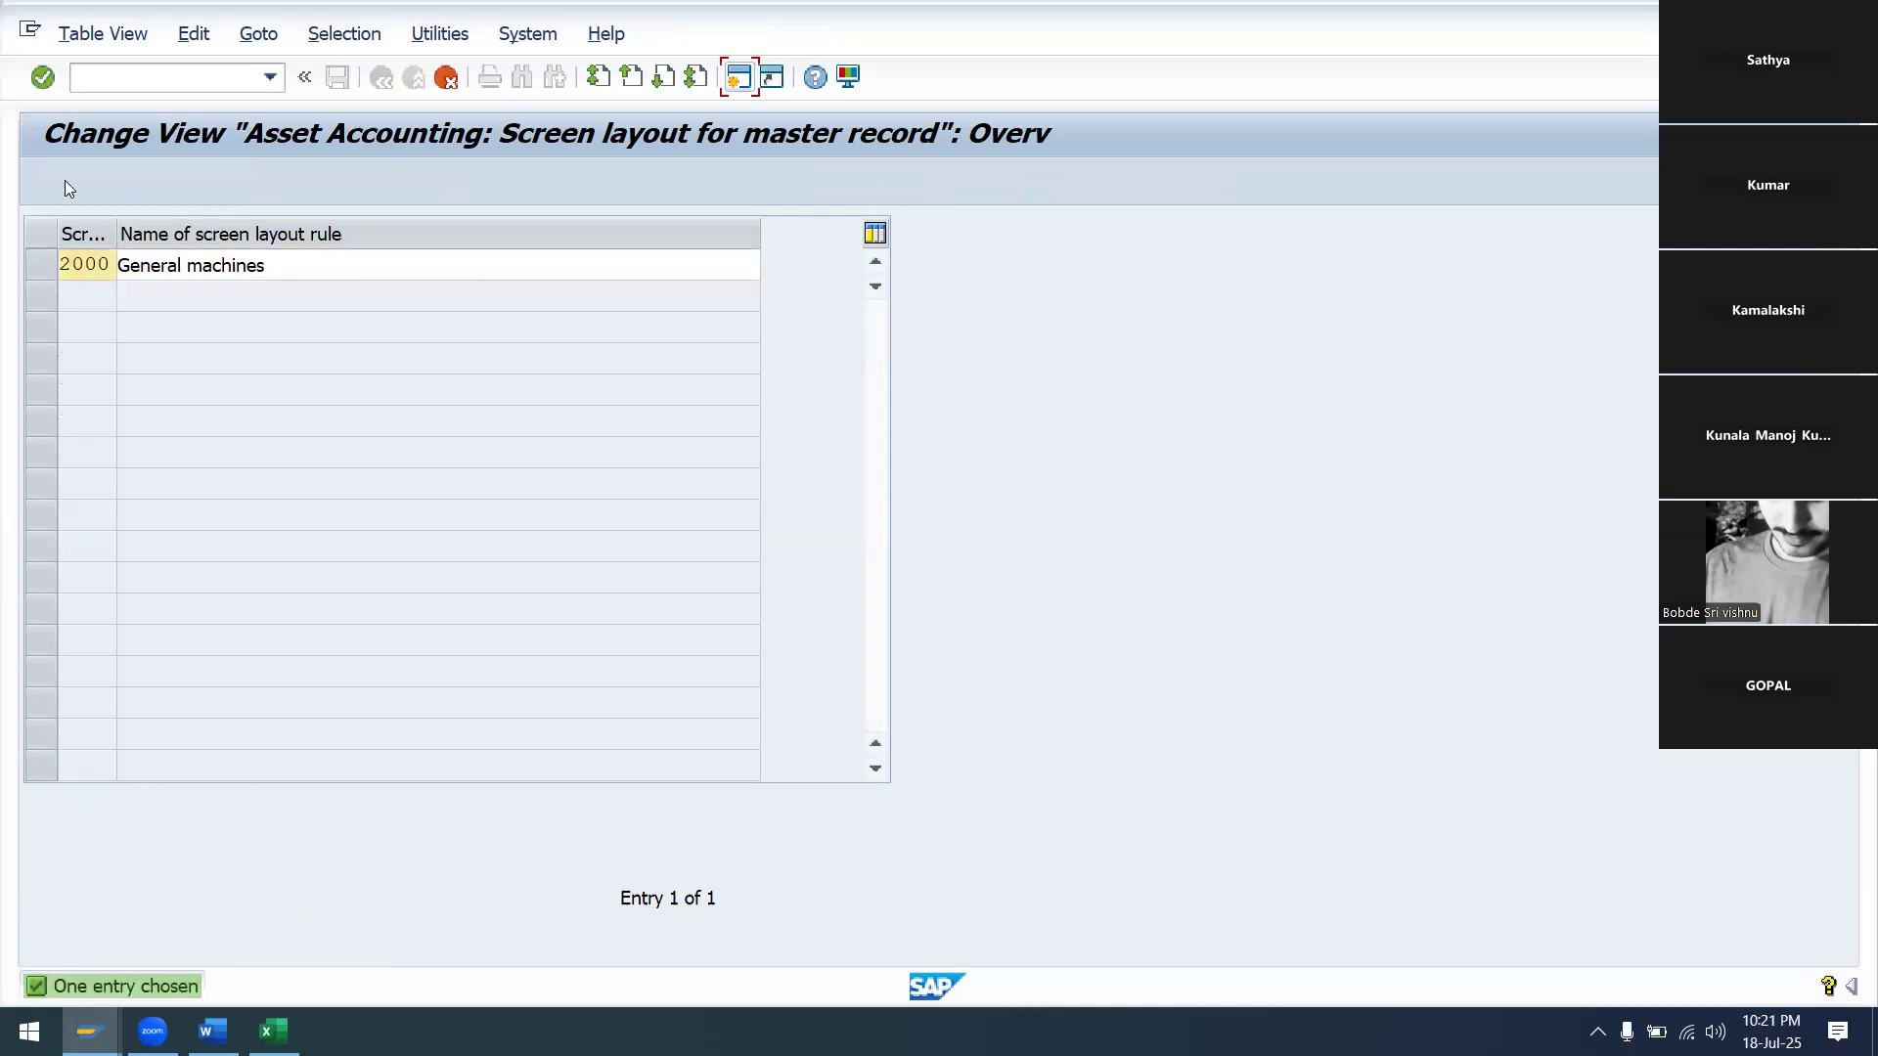
pyautogui.click(110, 267)
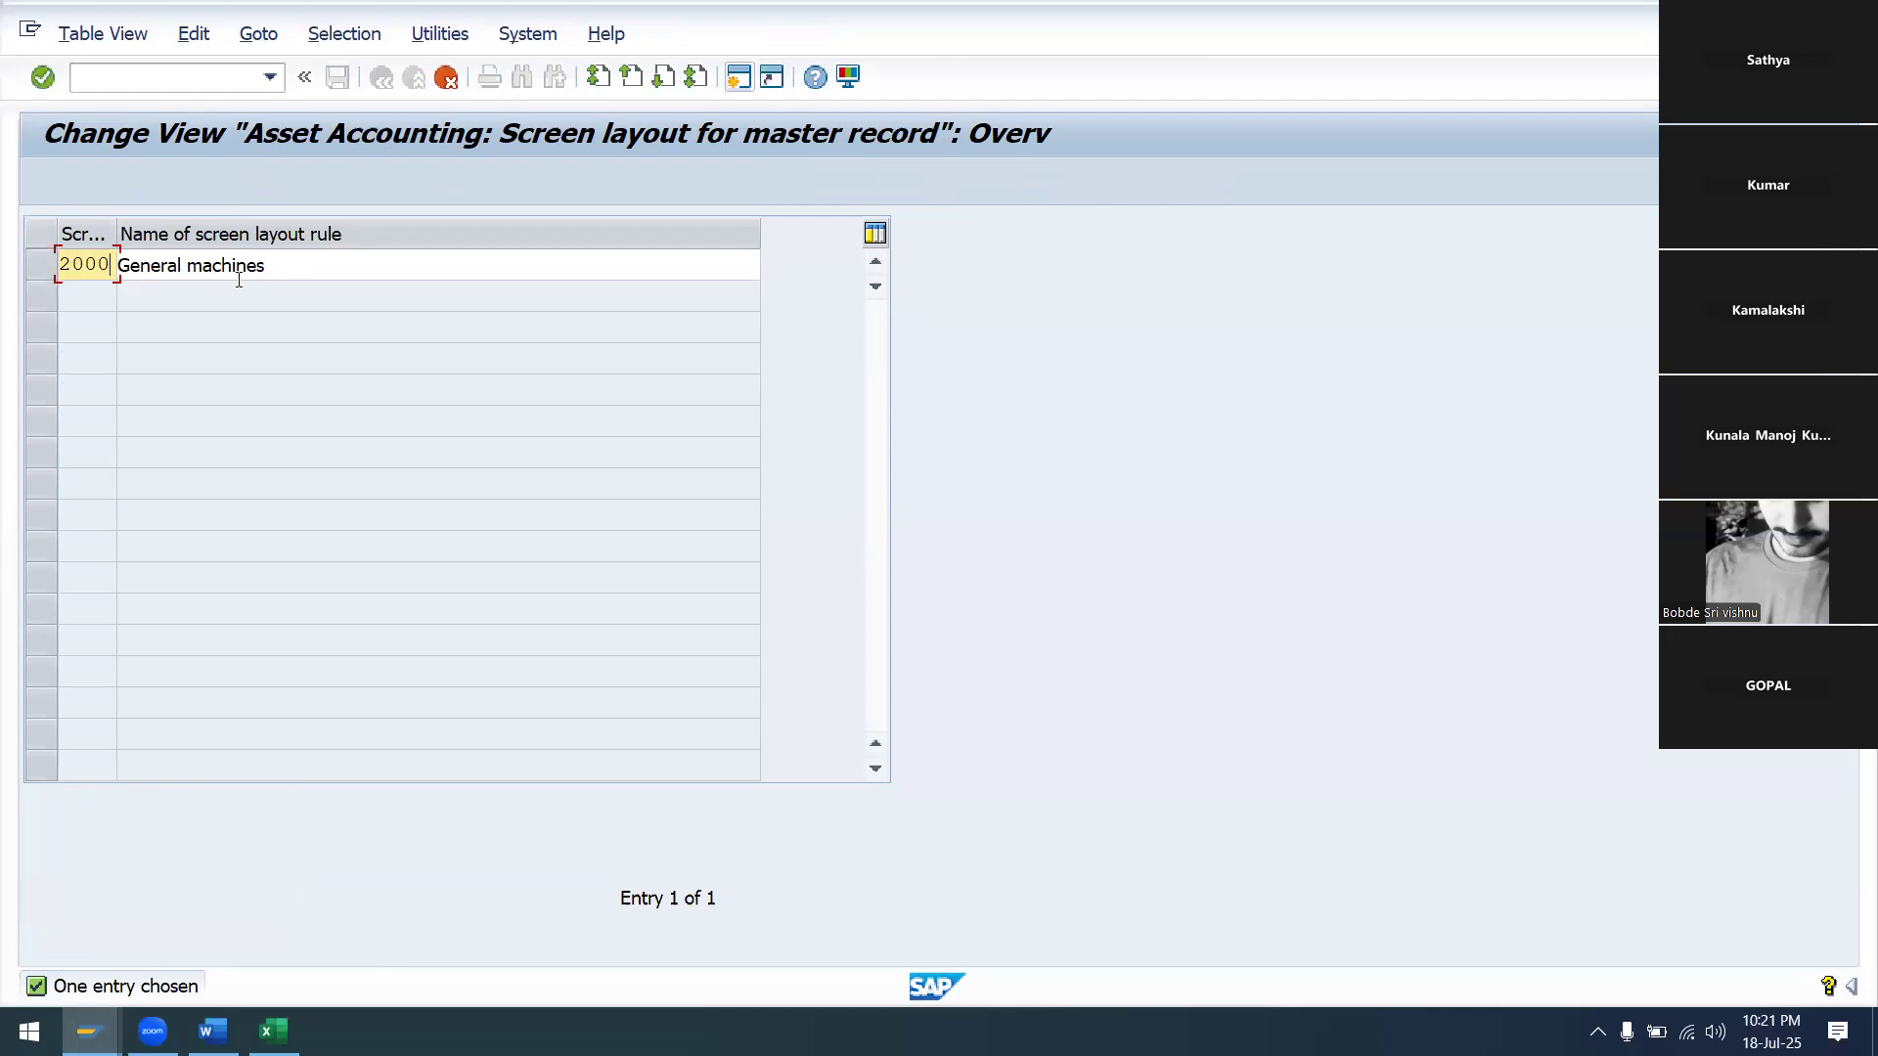
pyautogui.press('BackSpace')
pyautogui.press('BackSpace')
pyautogui.press('BackSpace')
pyautogui.press('BackSpace')
pyautogui.write('SAPM')
# Name the SAPM rule 'PLANT & MACHIONARY SA99' and save it under the customizing request
pyautogui.click(299, 266)
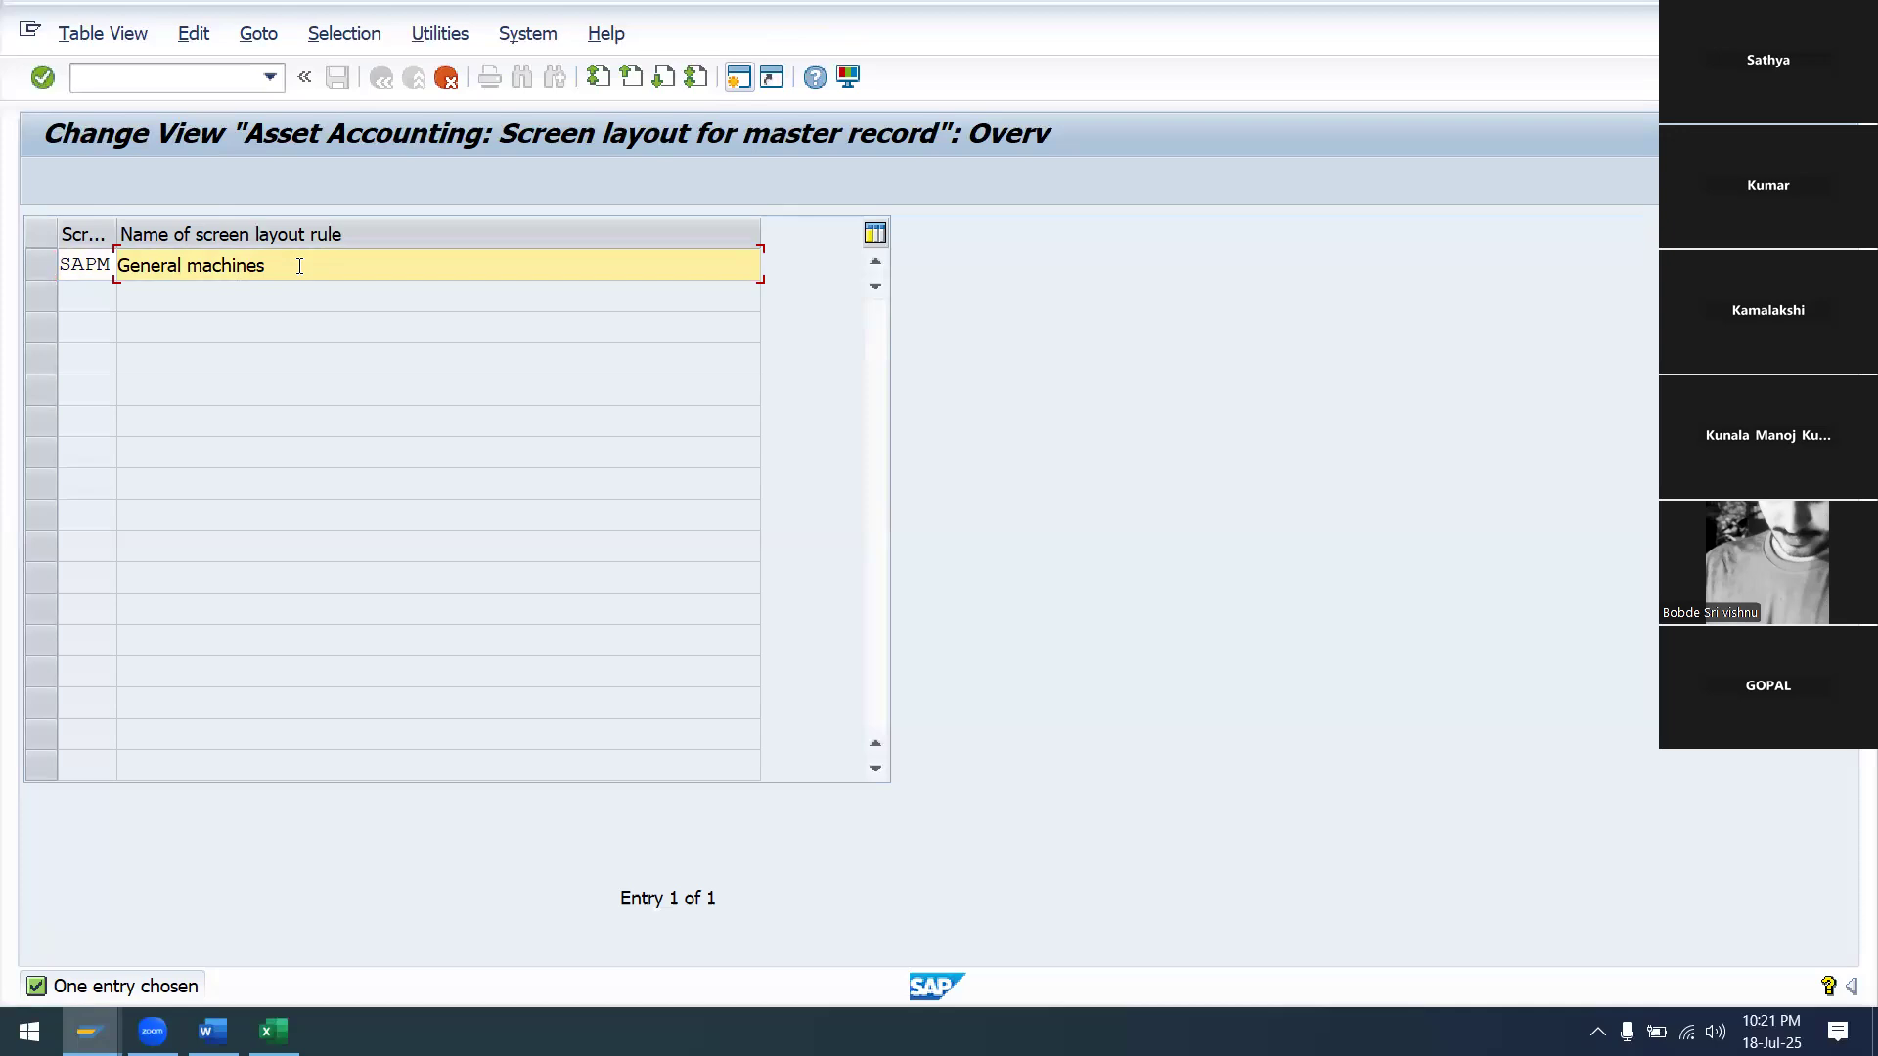
pyautogui.write('p=')
pyautogui.press('BackSpace')
pyautogui.press('BackSpace')
pyautogui.write('PLANT&MACHION')
pyautogui.press('BackSpace')
pyautogui.press('BackSpace')
pyautogui.press('BackSpace')
pyautogui.press('BackSpace')
pyautogui.press('BackSpace')
pyautogui.press('BackSpace')
pyautogui.press('BackSpace')
pyautogui.press('BackSpace')
pyautogui.press('BackSpace')
pyautogui.press('BackSpace')
pyautogui.press('BackSpace')
pyautogui.press('BackSpace')
pyautogui.press('BackSpace')
pyautogui.press('BackSpace')
pyautogui.press('BackSpace')
pyautogui.press('BackSpace')
pyautogui.press('BackSpace')
pyautogui.press('BackSpace')
pyautogui.press('BackSpace')
pyautogui.press('BackSpace')
pyautogui.press('BackSpace')
pyautogui.press('BackSpace')
pyautogui.press('BackSpace')
pyautogui.press('BackSpace')
pyautogui.press('BackSpace')
pyautogui.press('BackSpace')
pyautogui.press('BackSpace')
pyautogui.press('BackSpace')
pyautogui.press('BackSpace')
pyautogui.press('BackSpace')
pyautogui.write('PLANT & MACHIONARY ')
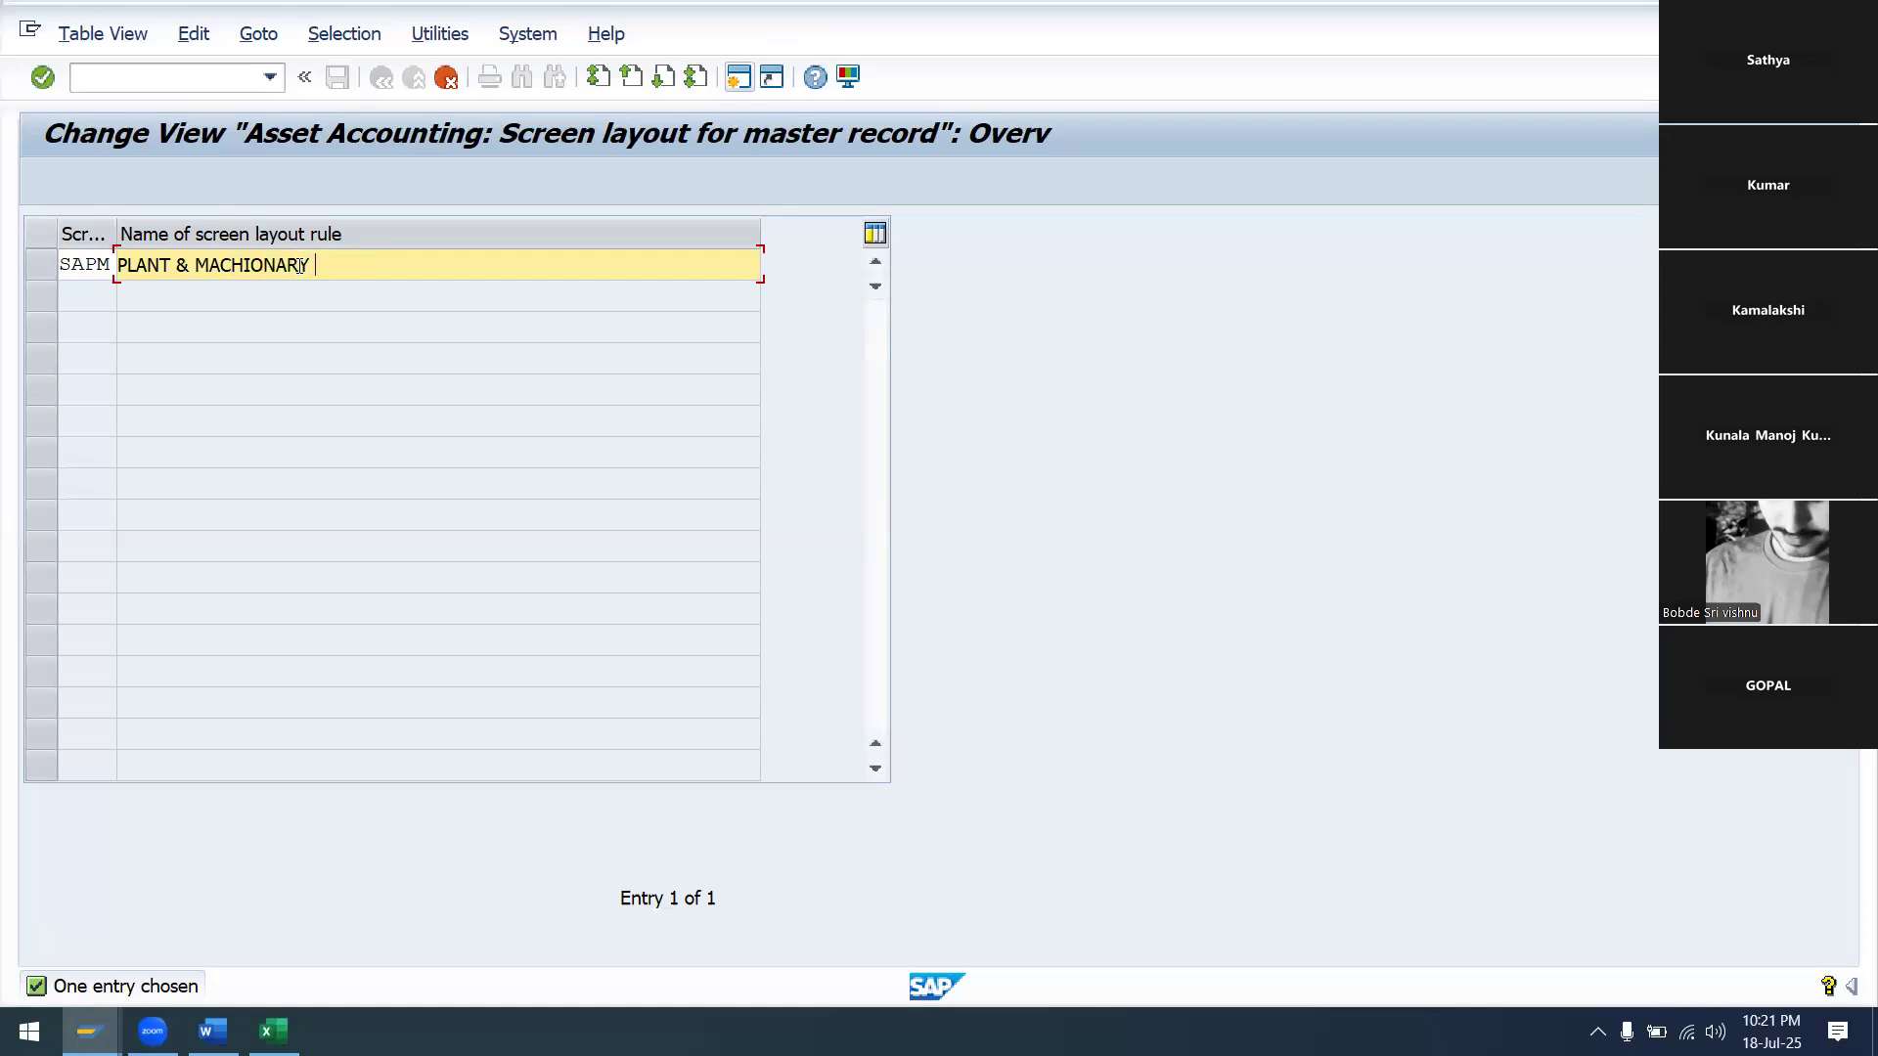
pyautogui.write('SA99')
pyautogui.press('Return')
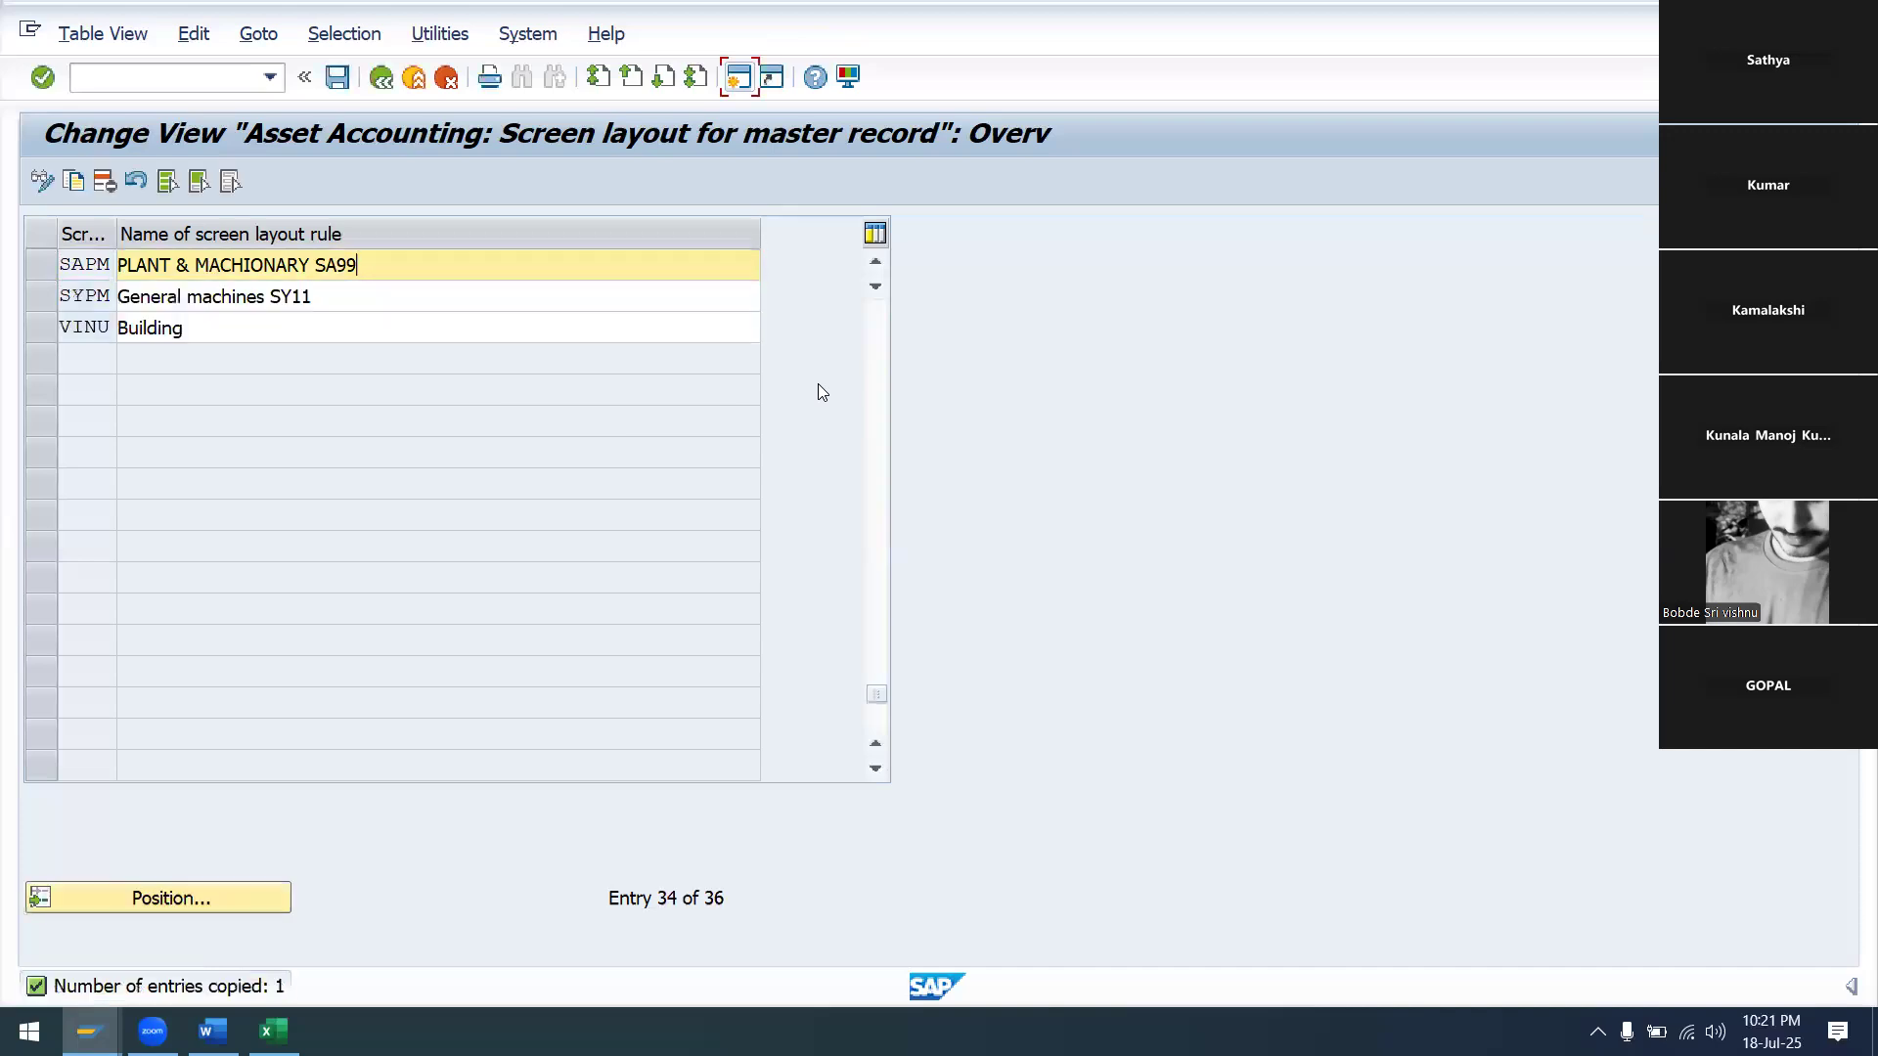
pyautogui.click(338, 81)
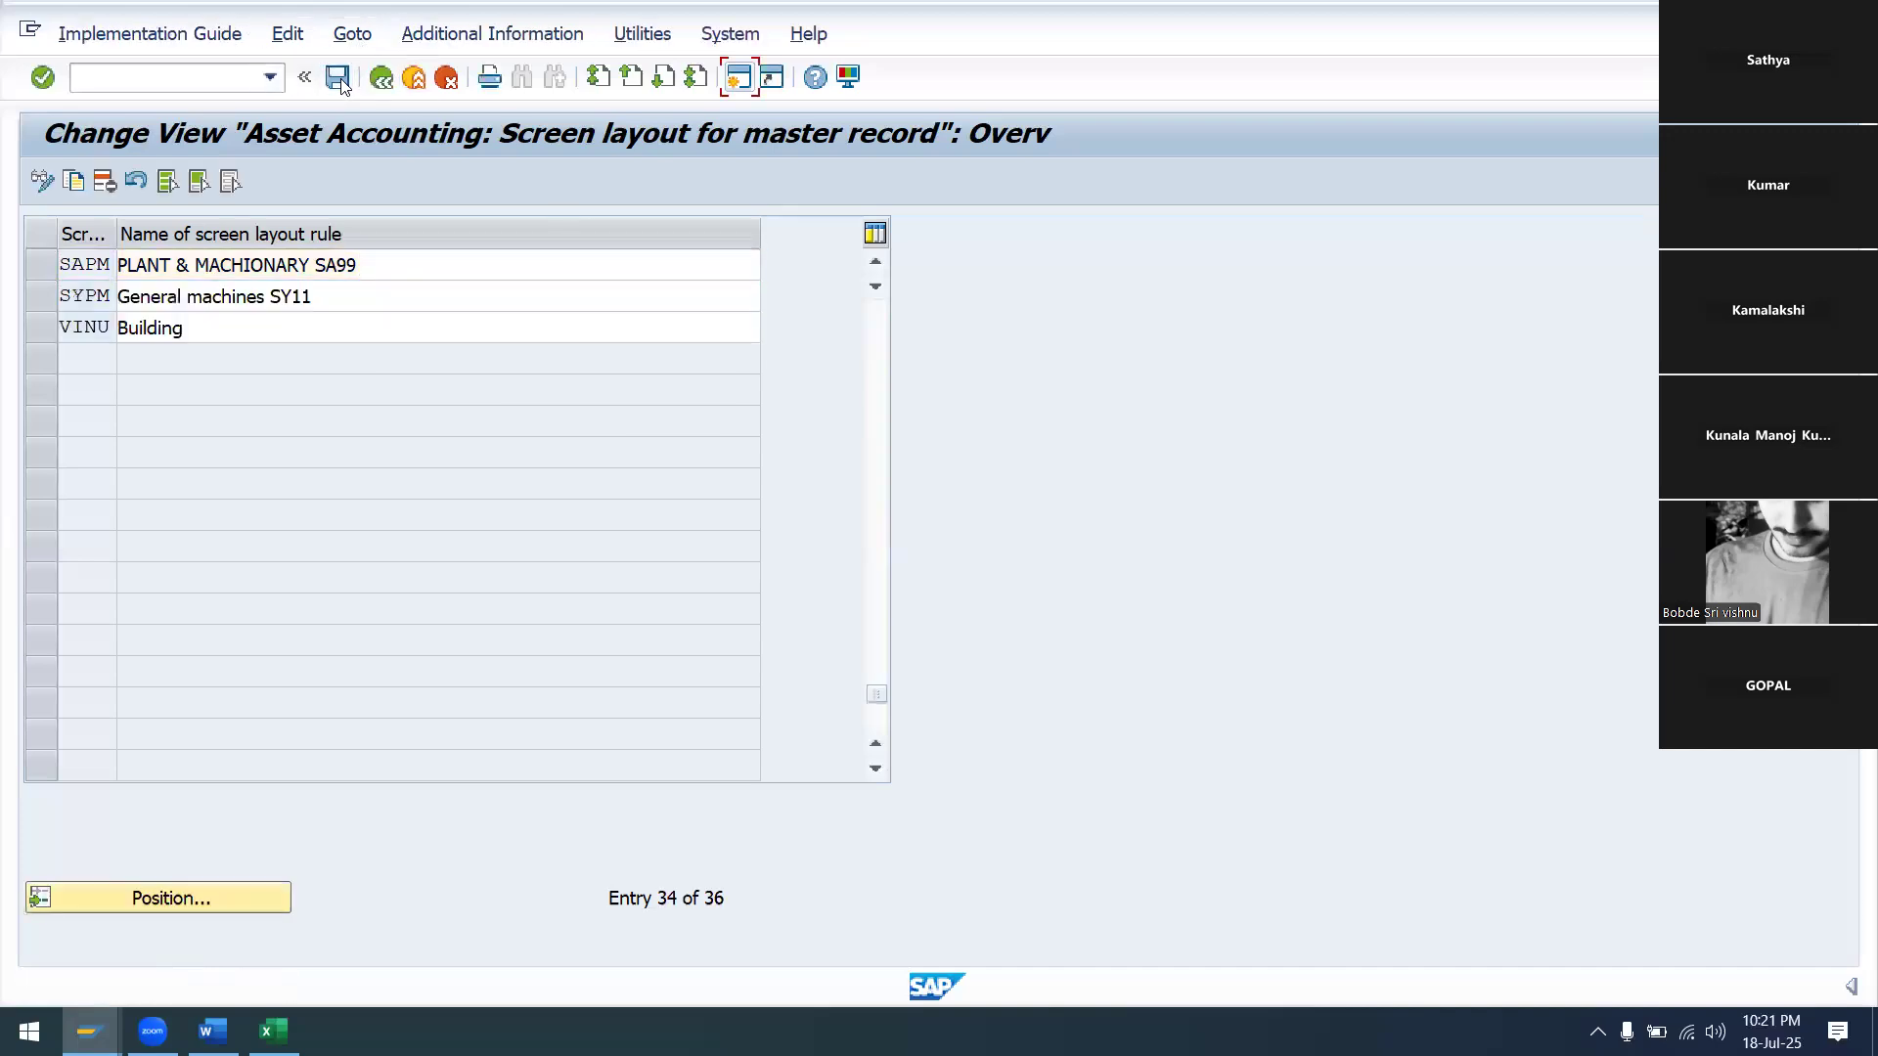
pyautogui.click(606, 507)
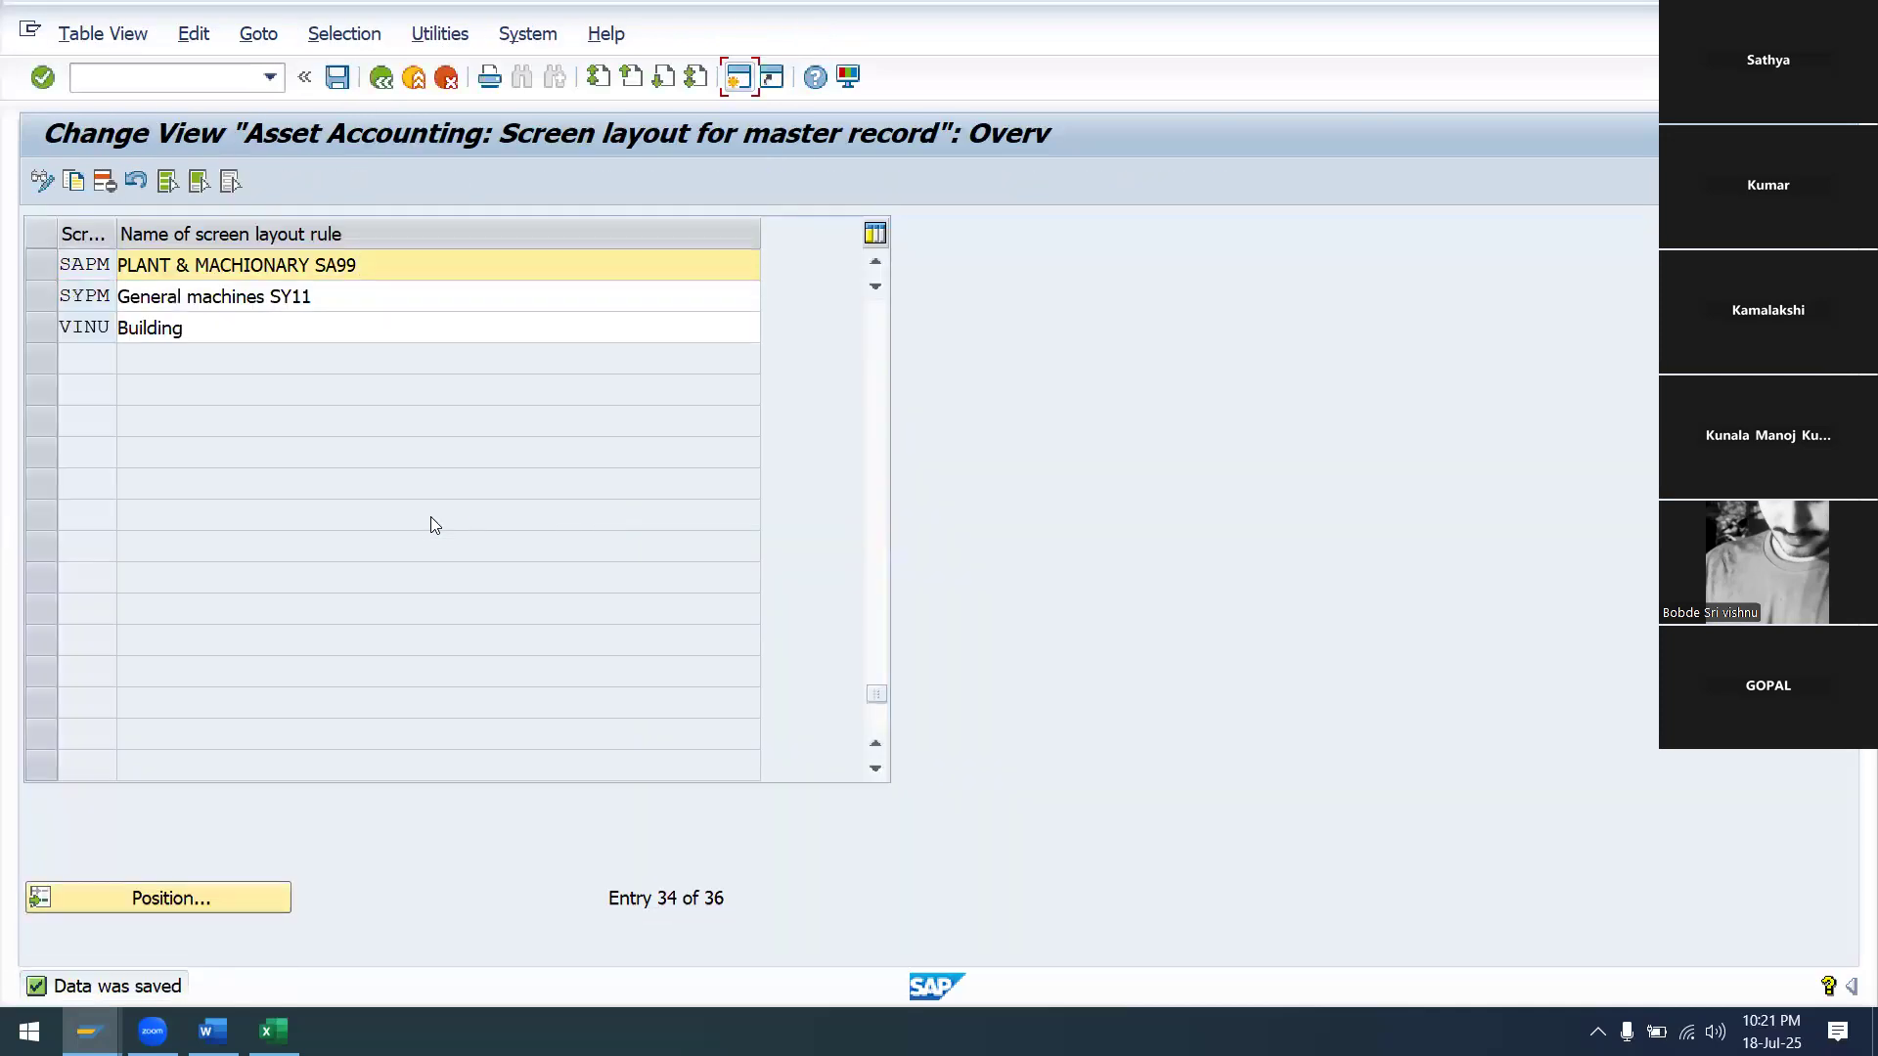
# Enter SAPM in cell E28 beside Create Screen Layout Rules in the Excel sheet
pyautogui.moveTo(274, 1031)
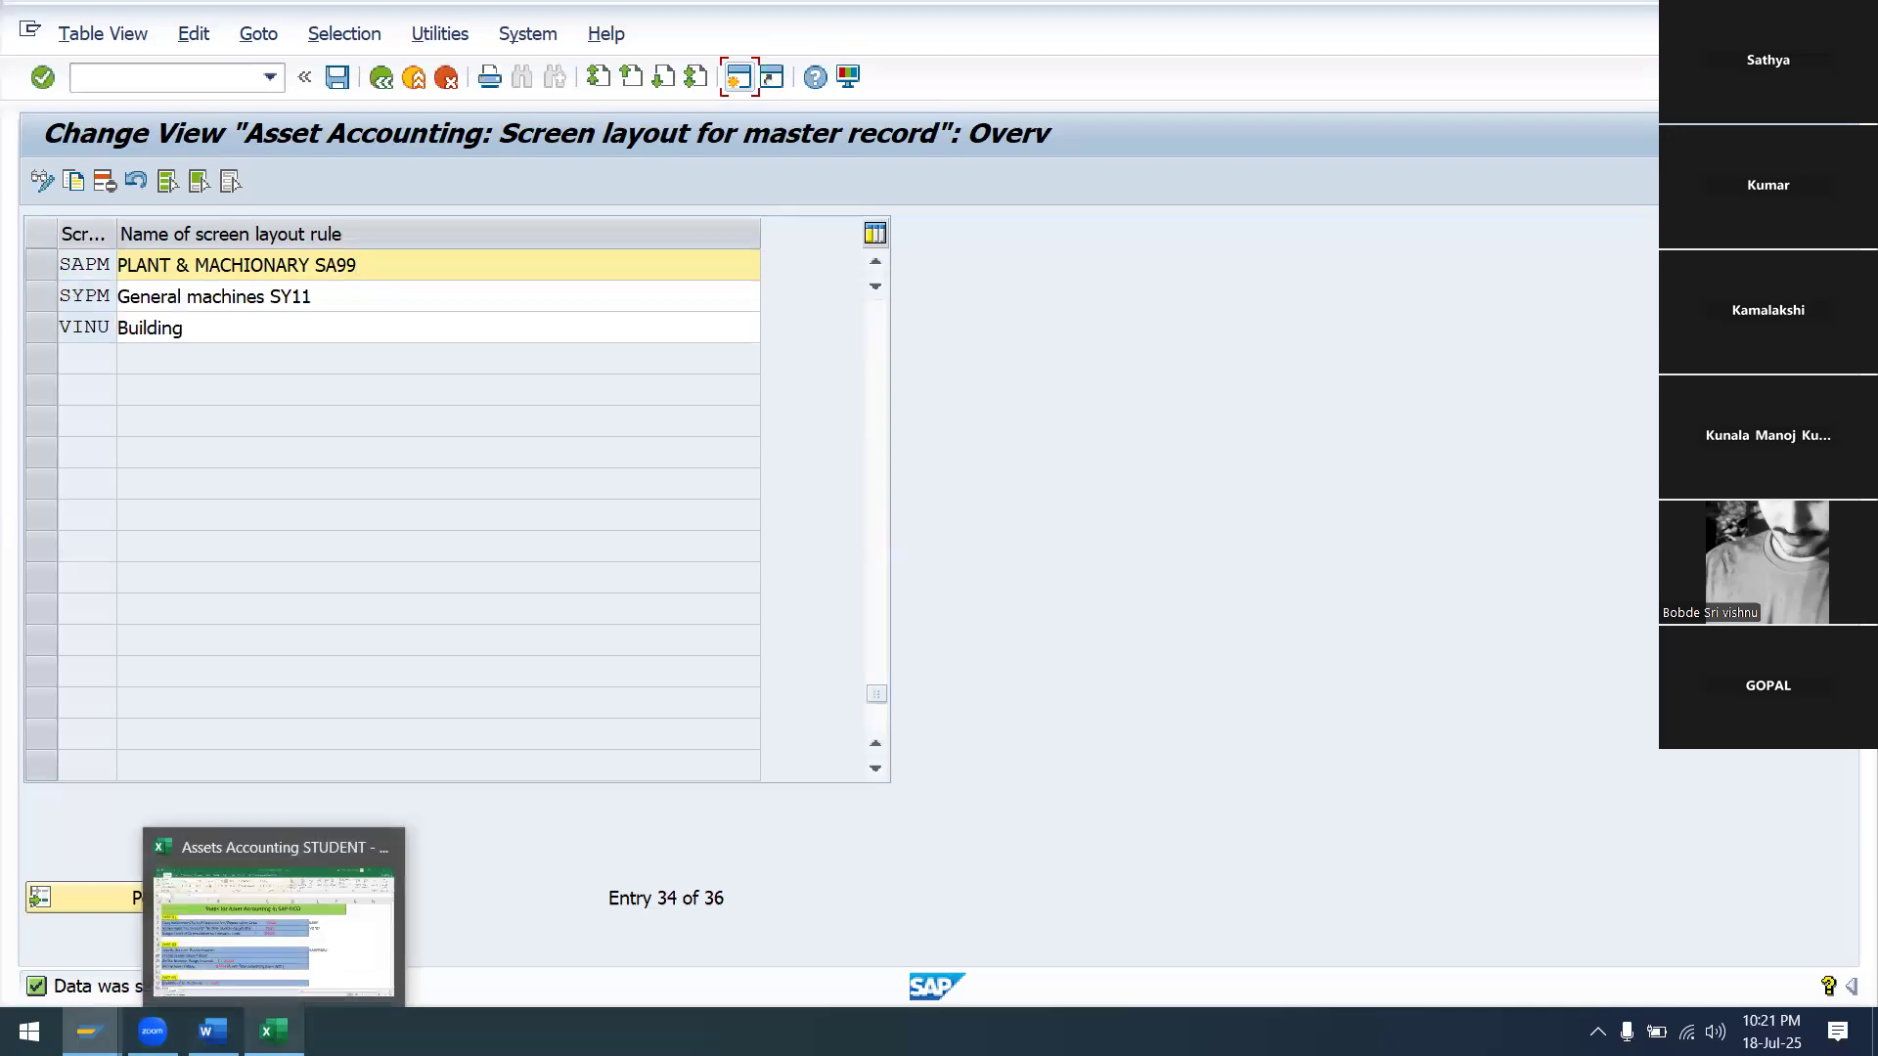
pyautogui.click(292, 845)
pyautogui.click(1260, 701)
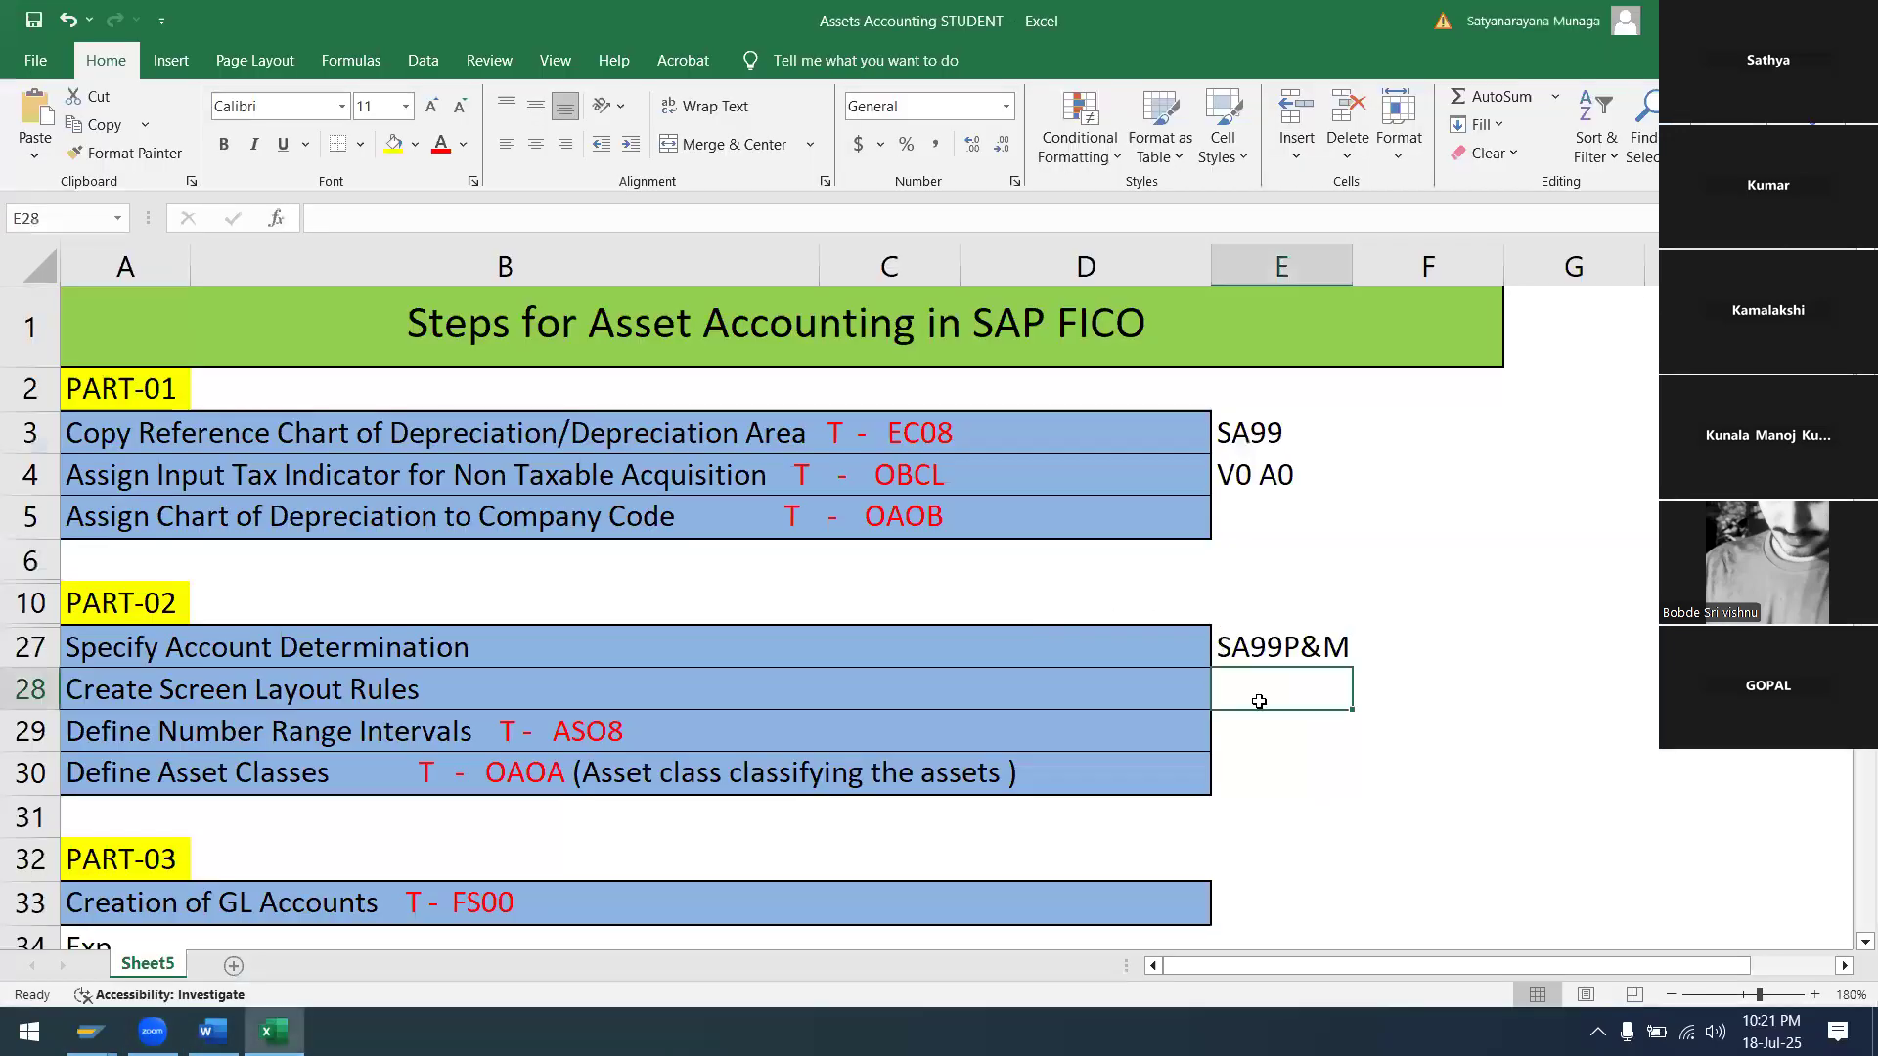
pyautogui.write('SA')
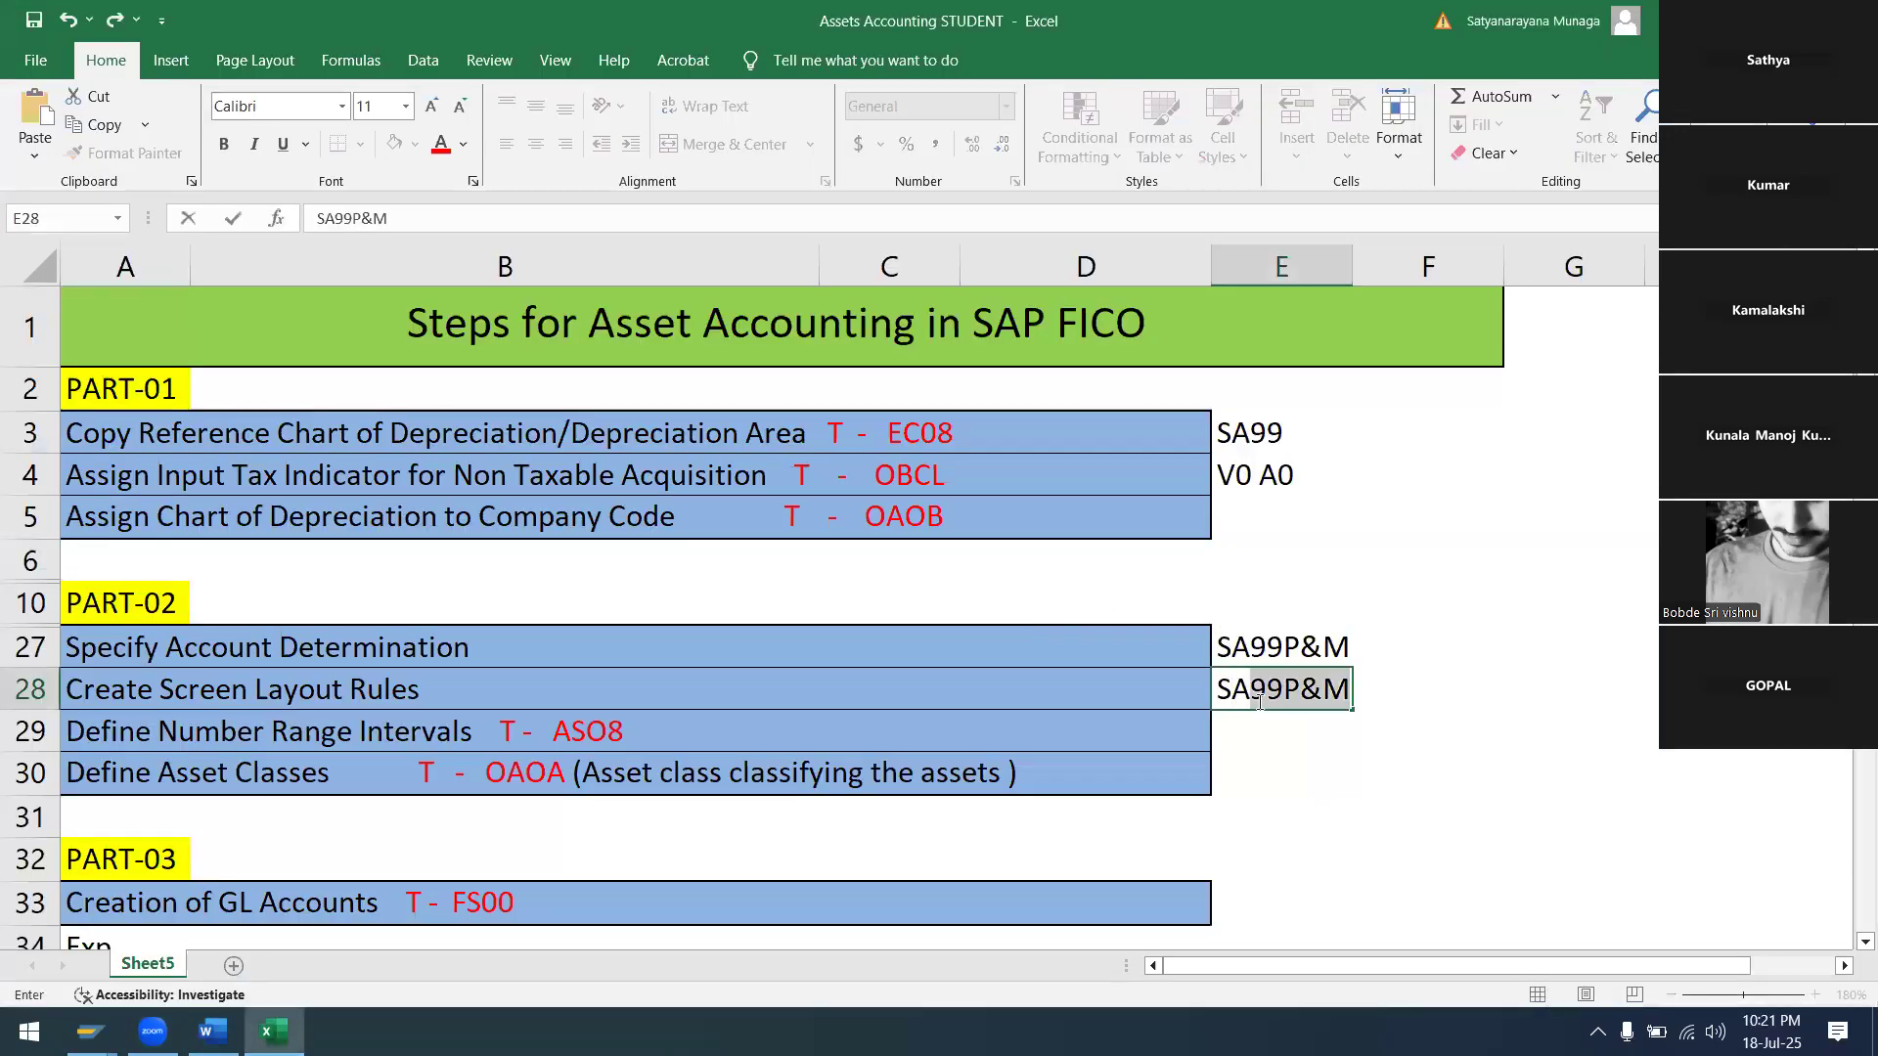
pyautogui.write('PM')
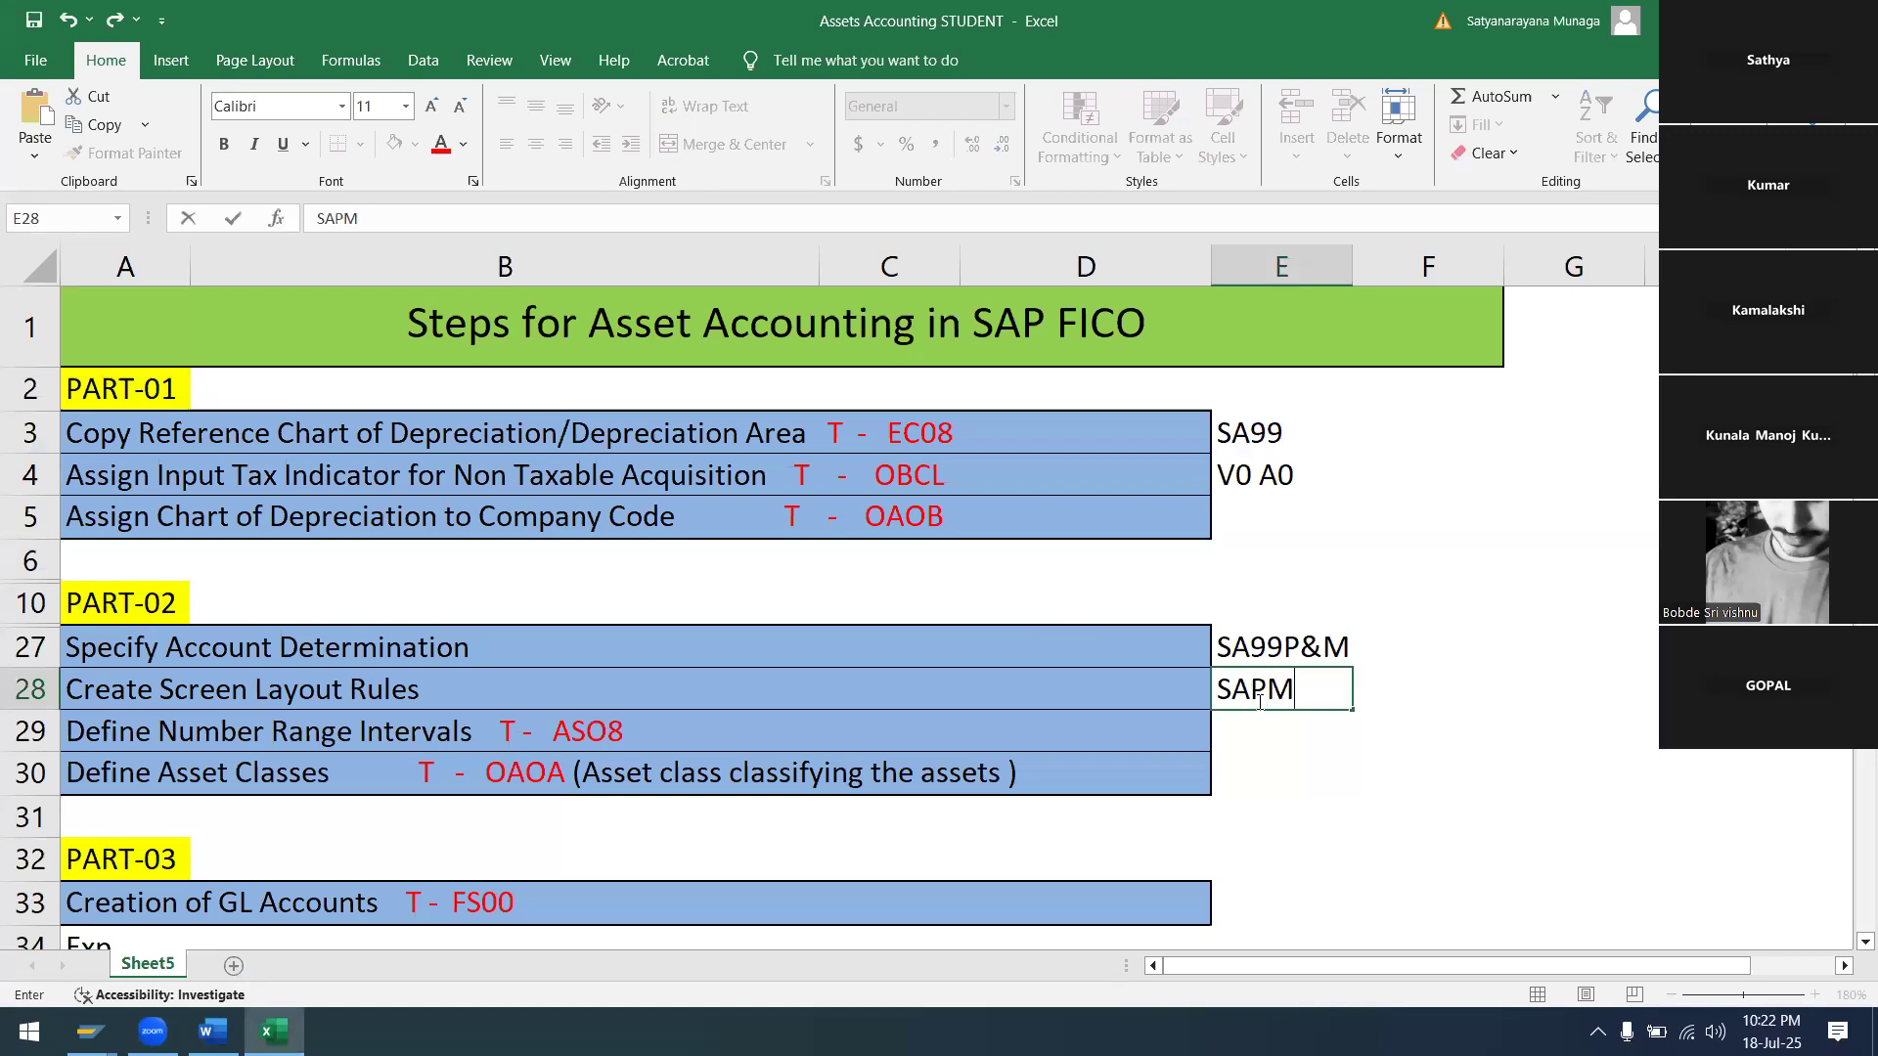
pyautogui.press('Return')
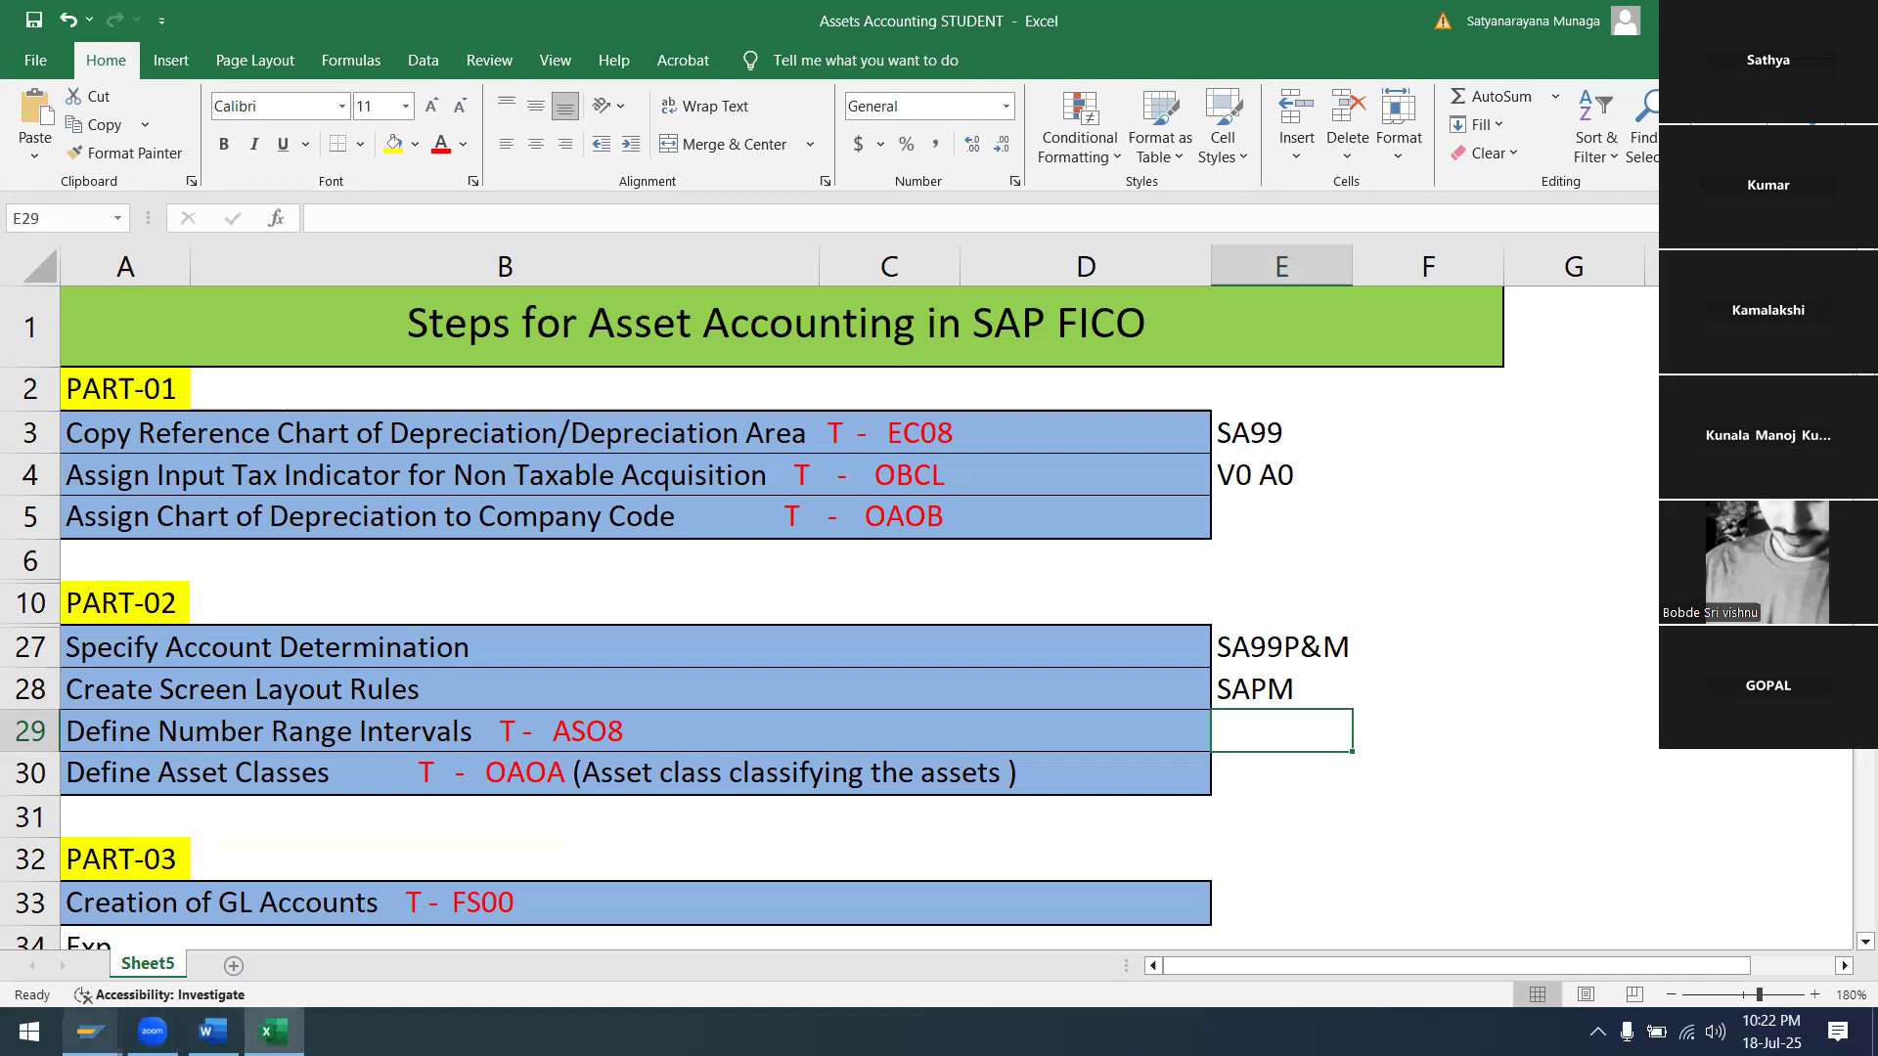
# Back in SAP, run Define Number Range Interval and enter company code SA99
pyautogui.moveTo(90, 1031)
pyautogui.click(433, 854)
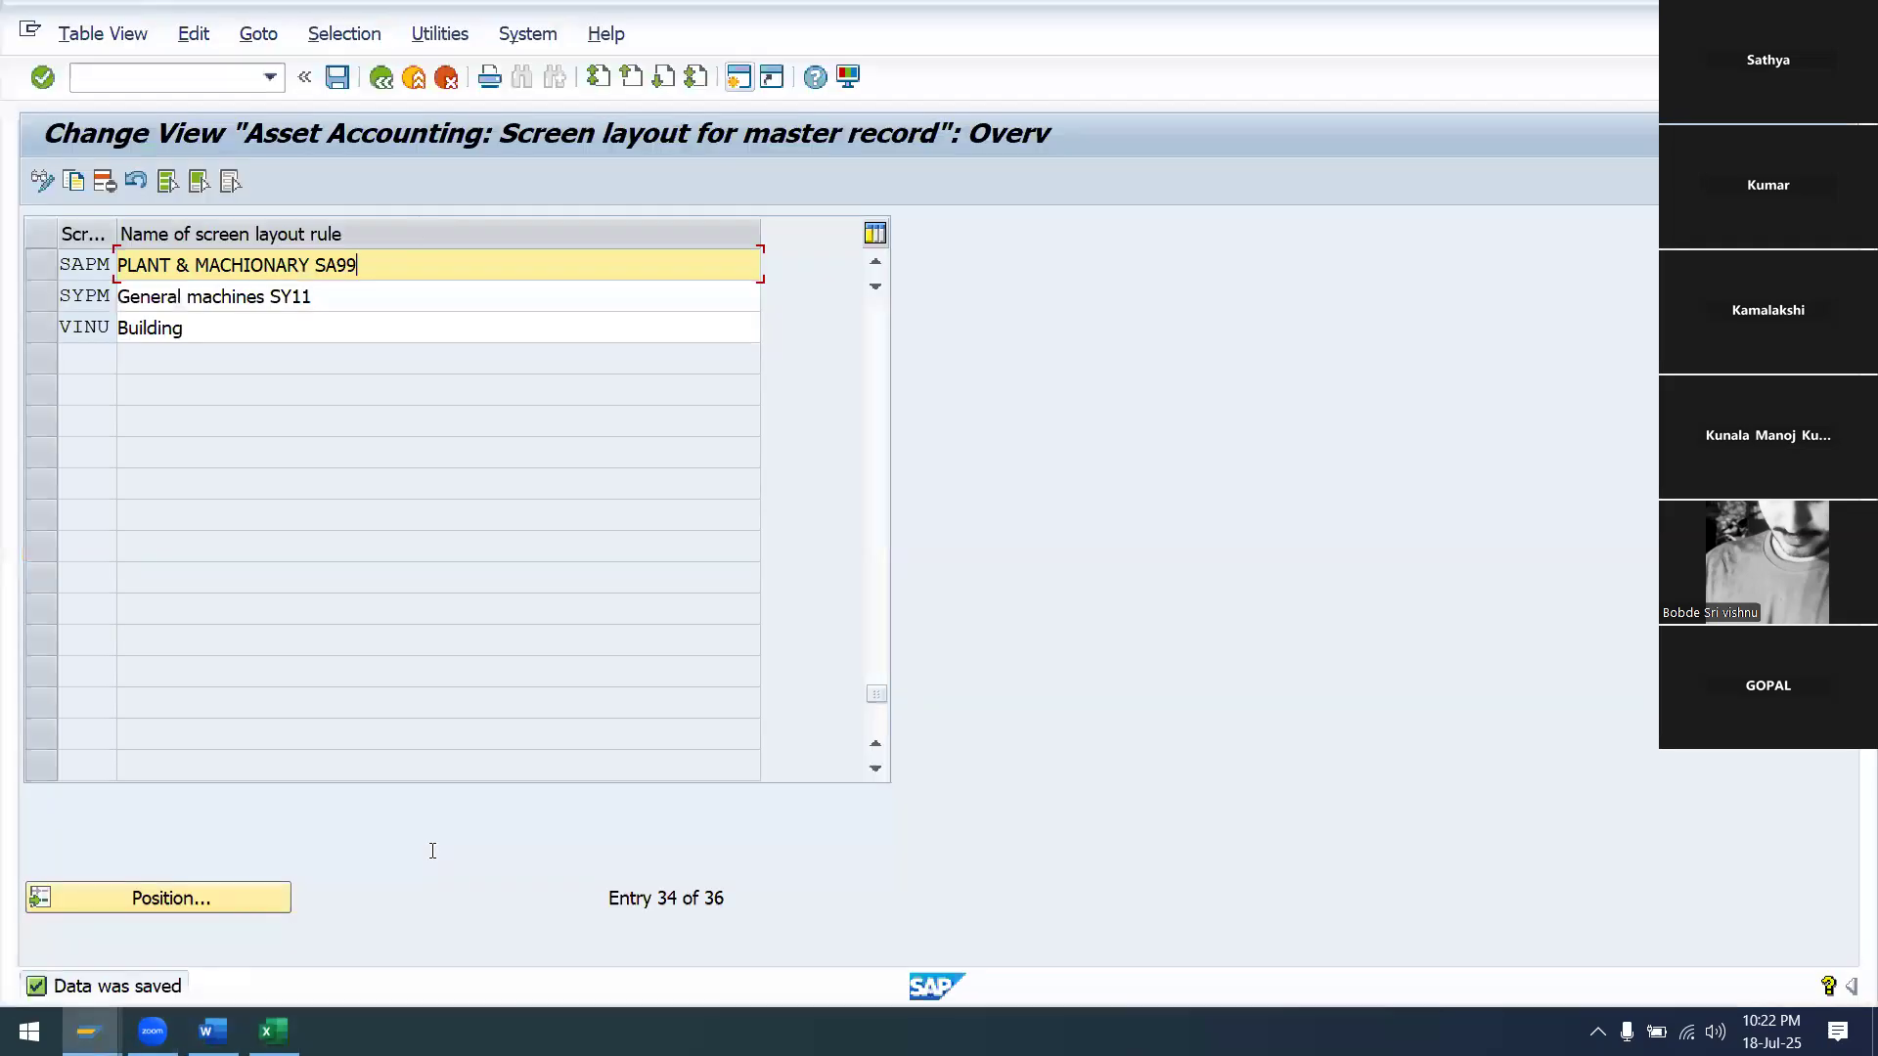
pyautogui.click(382, 82)
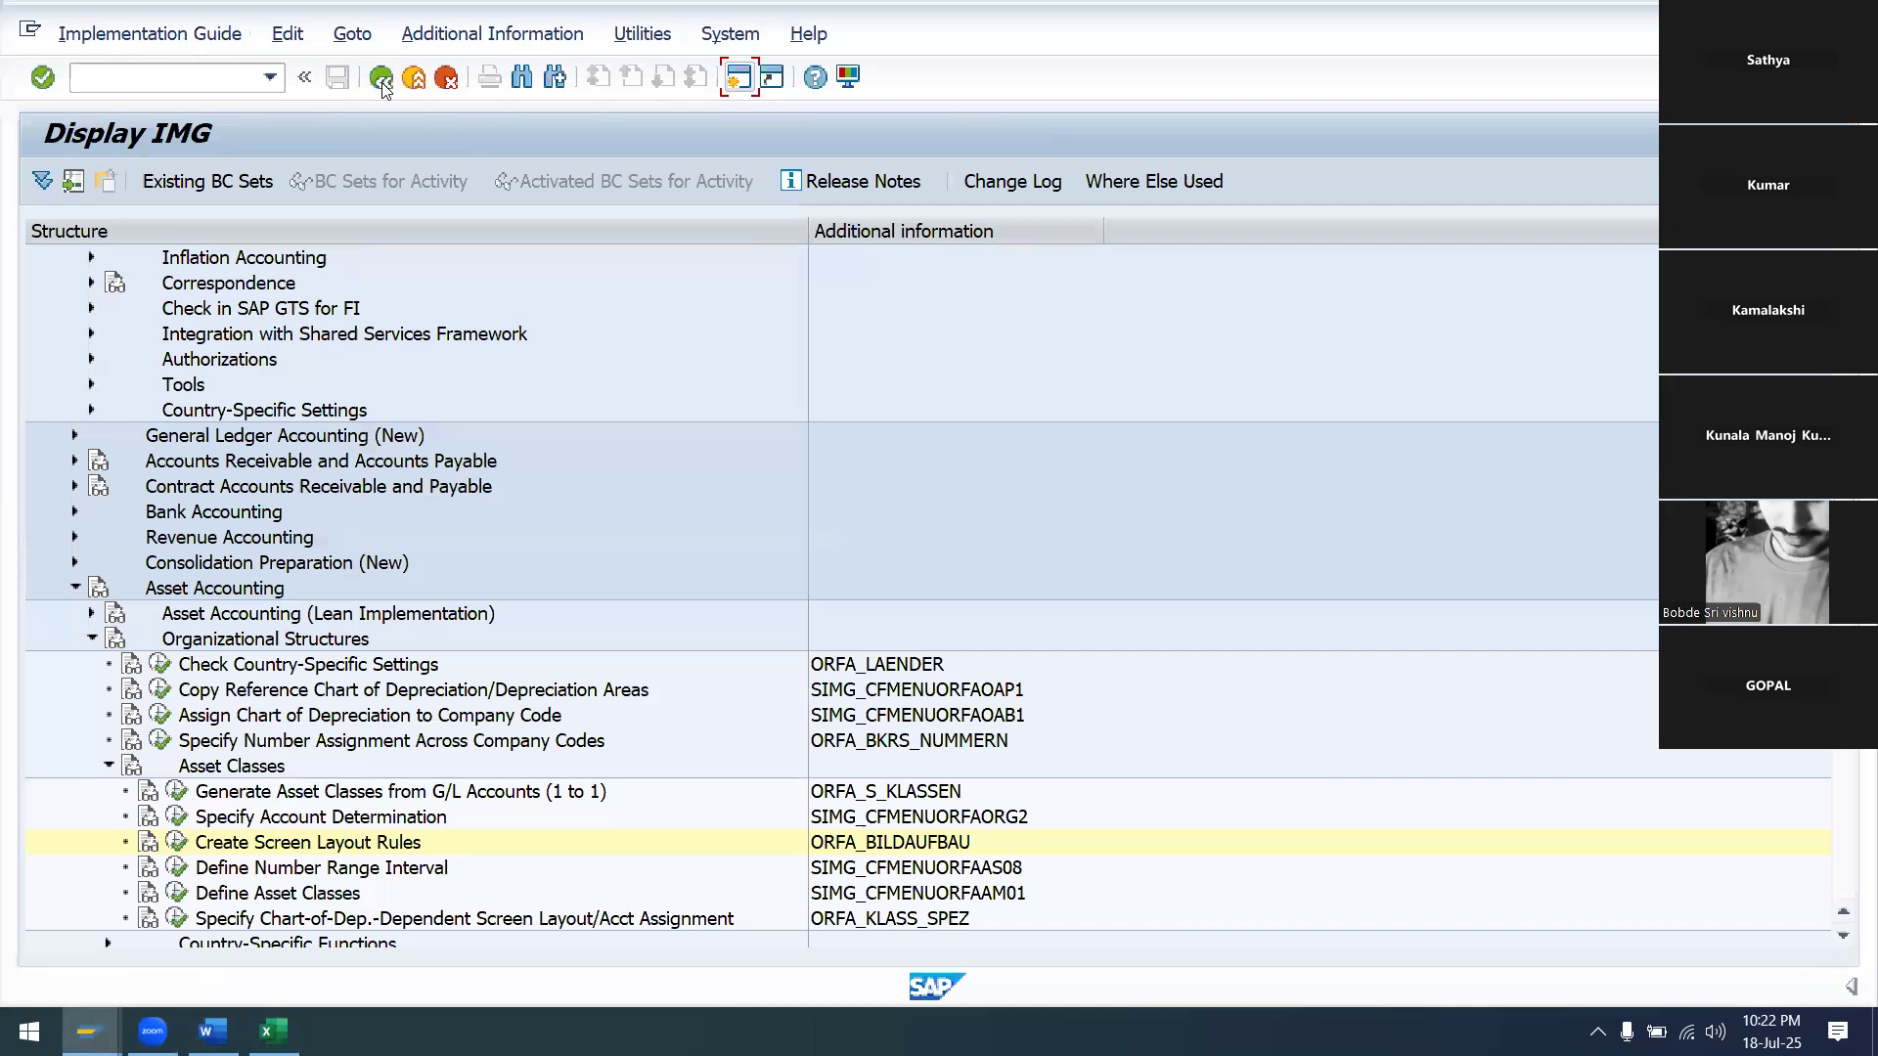
pyautogui.scroll(-1, 482, 515)
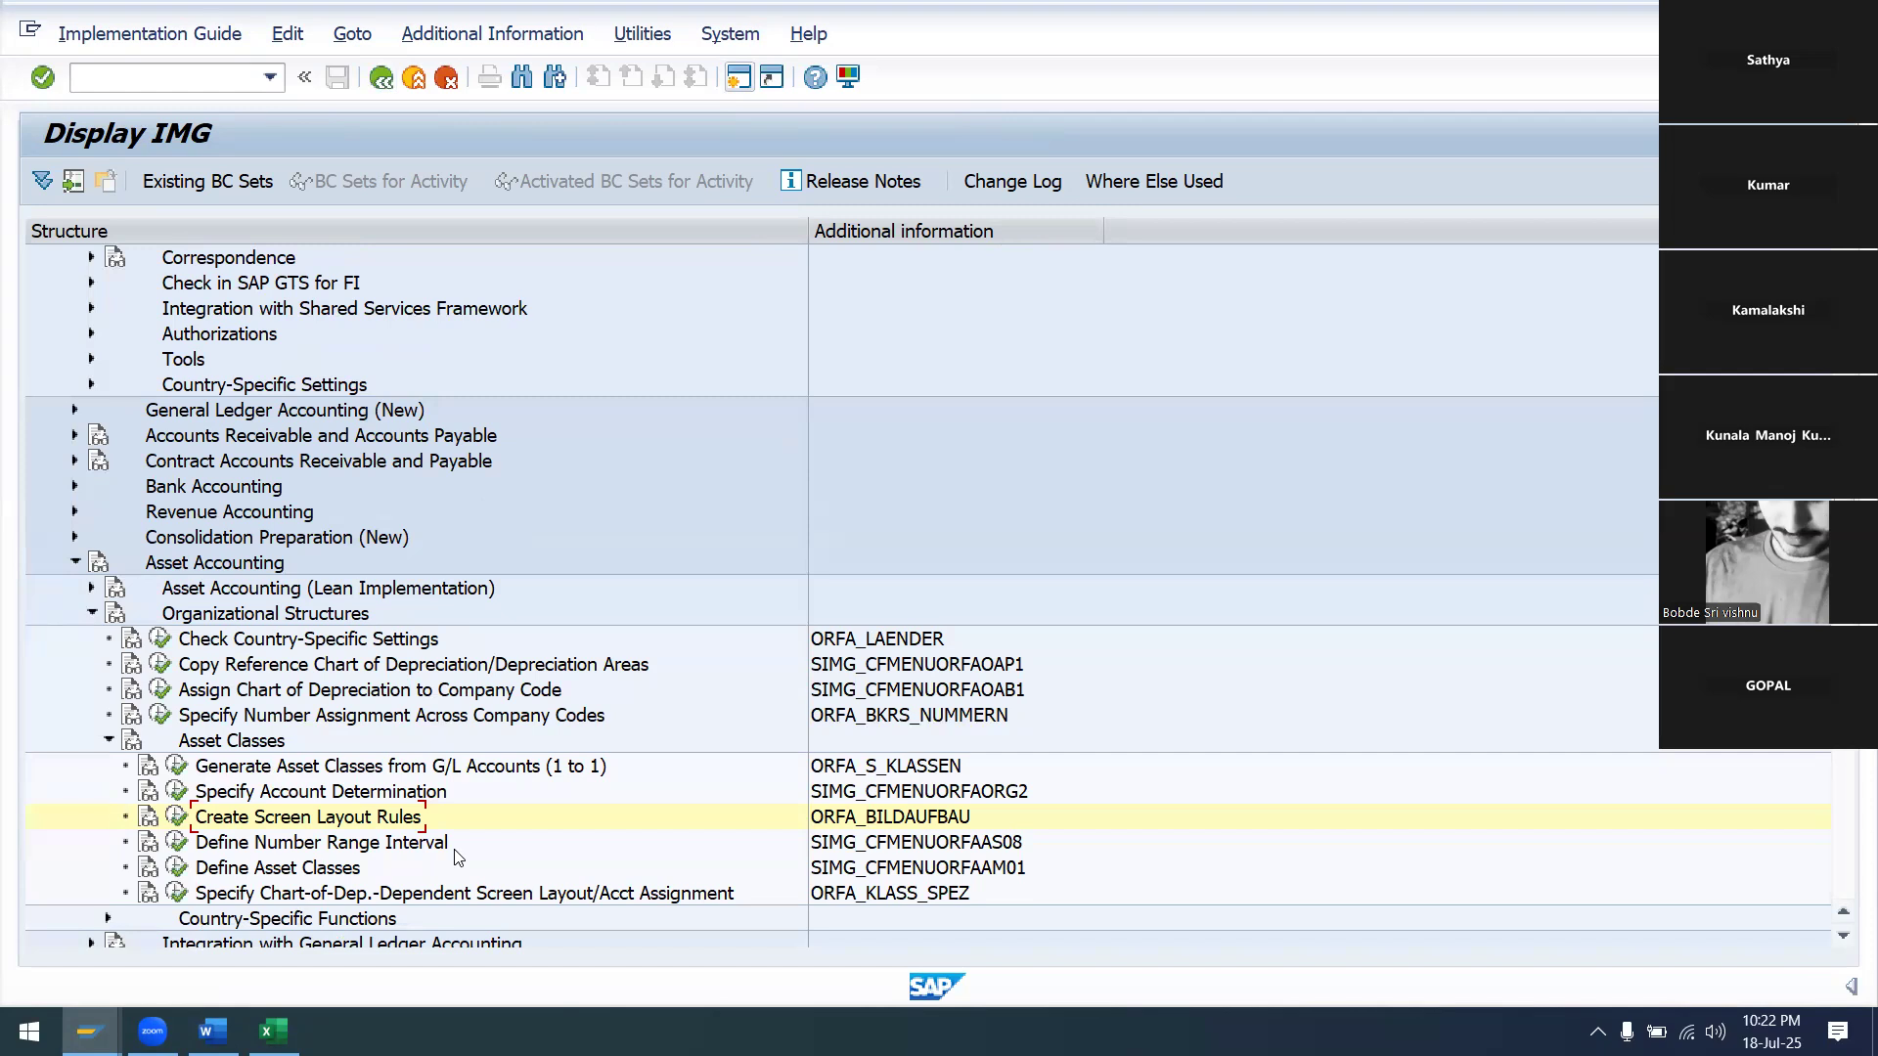
pyautogui.click(176, 843)
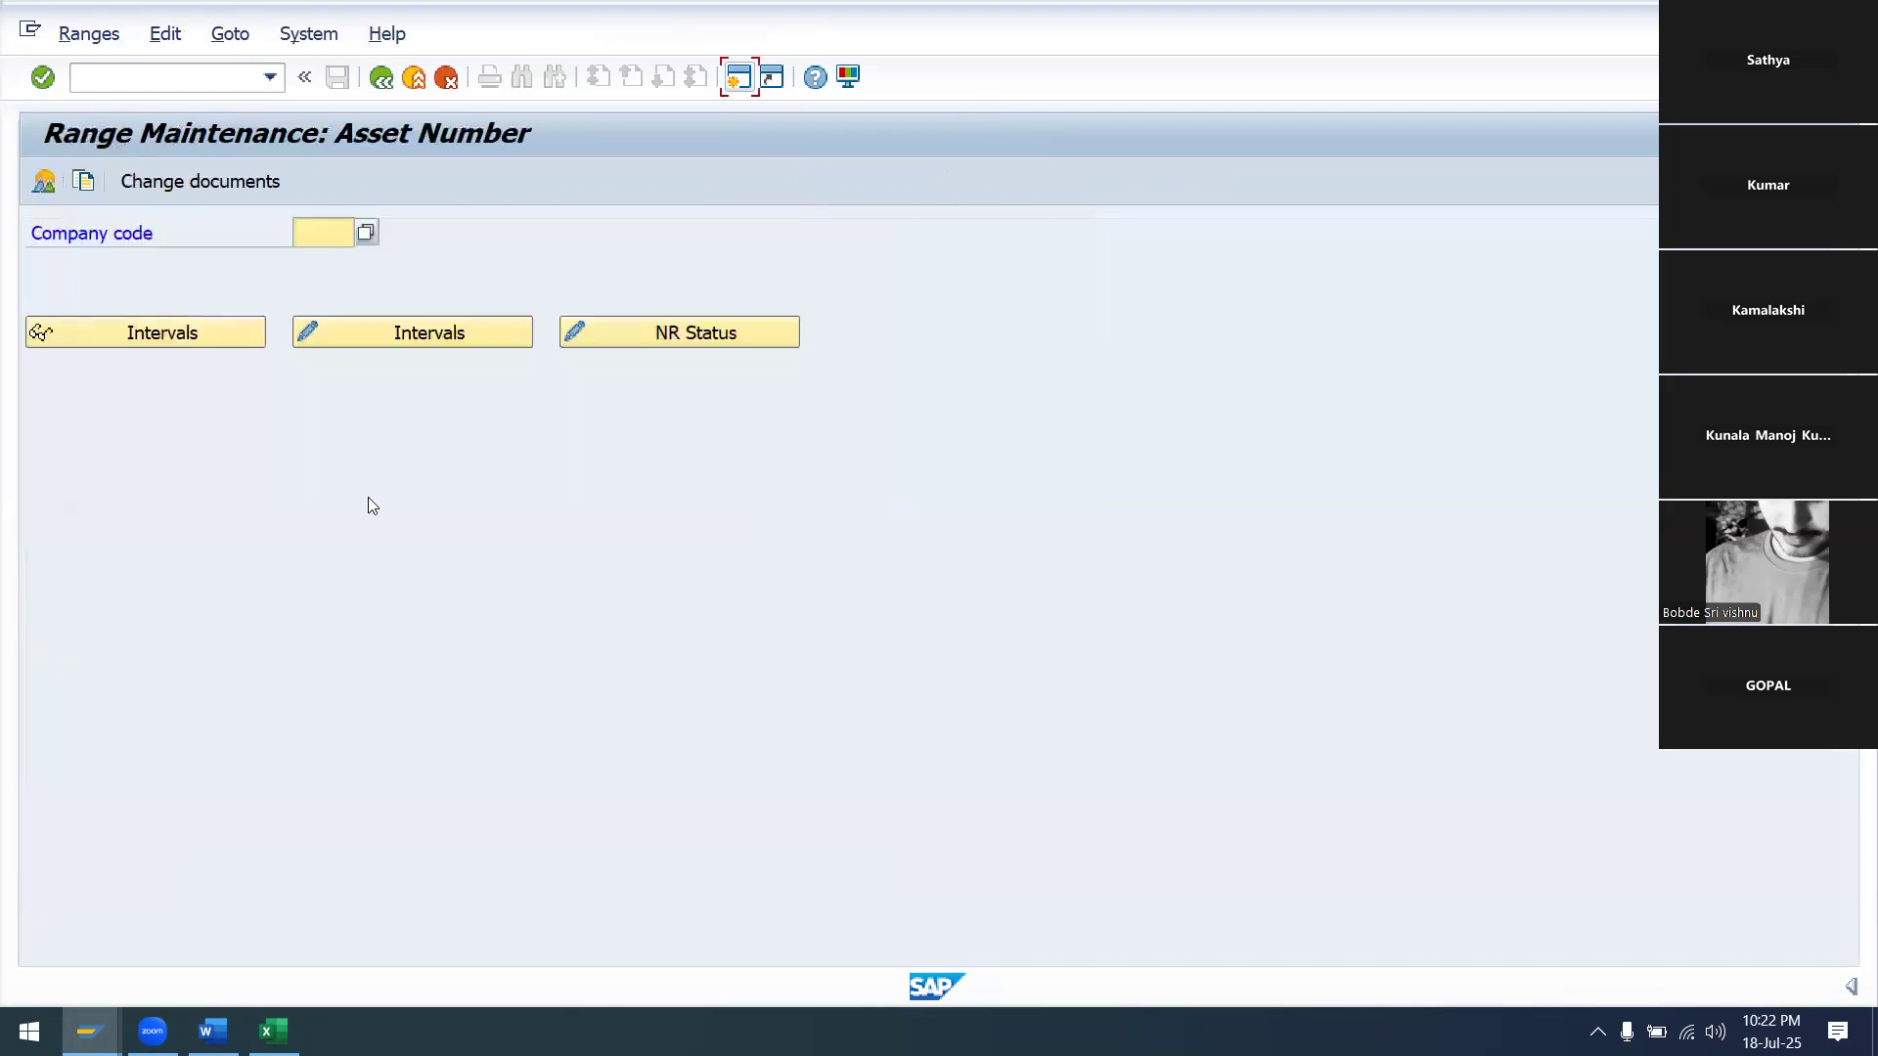
pyautogui.write('SA99')
# Add interval 01 from 100 to 1000 for SA99 and save it past the transport notice
pyautogui.click(361, 334)
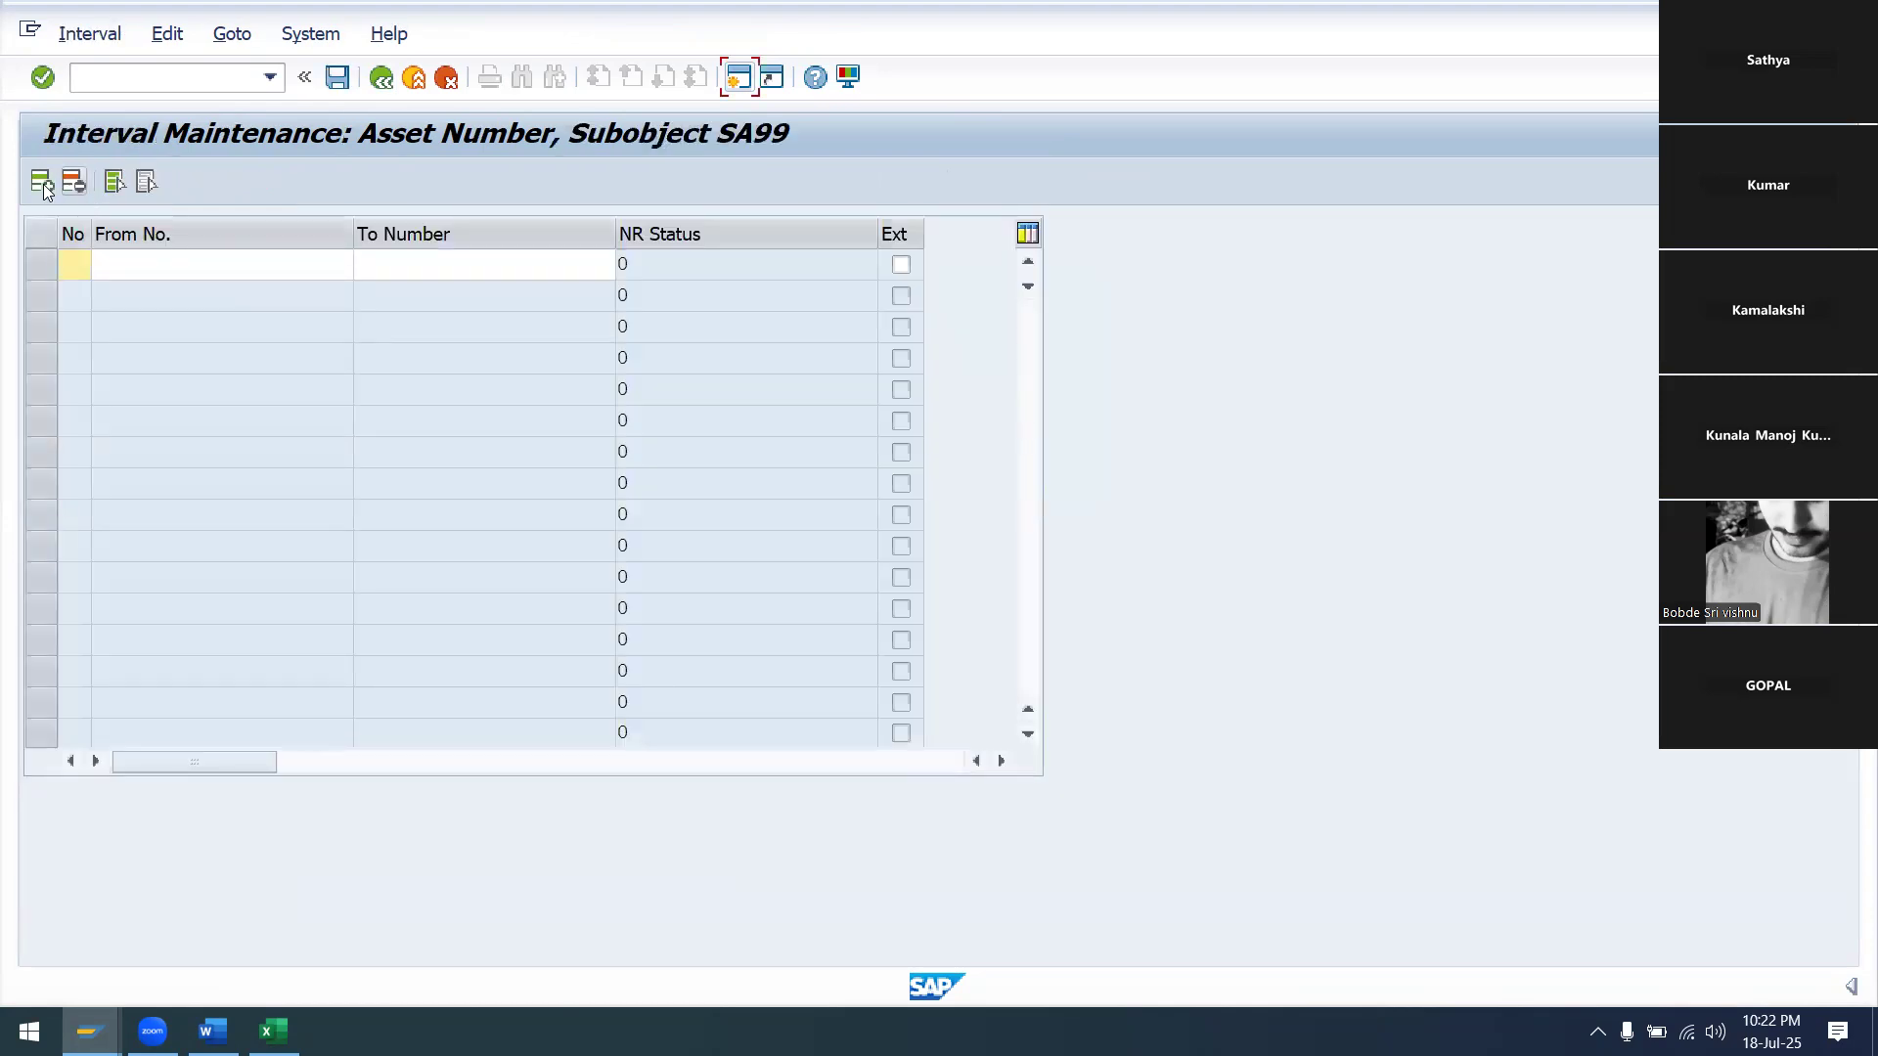
pyautogui.write('01')
pyautogui.press('Tab')
pyautogui.write('100')
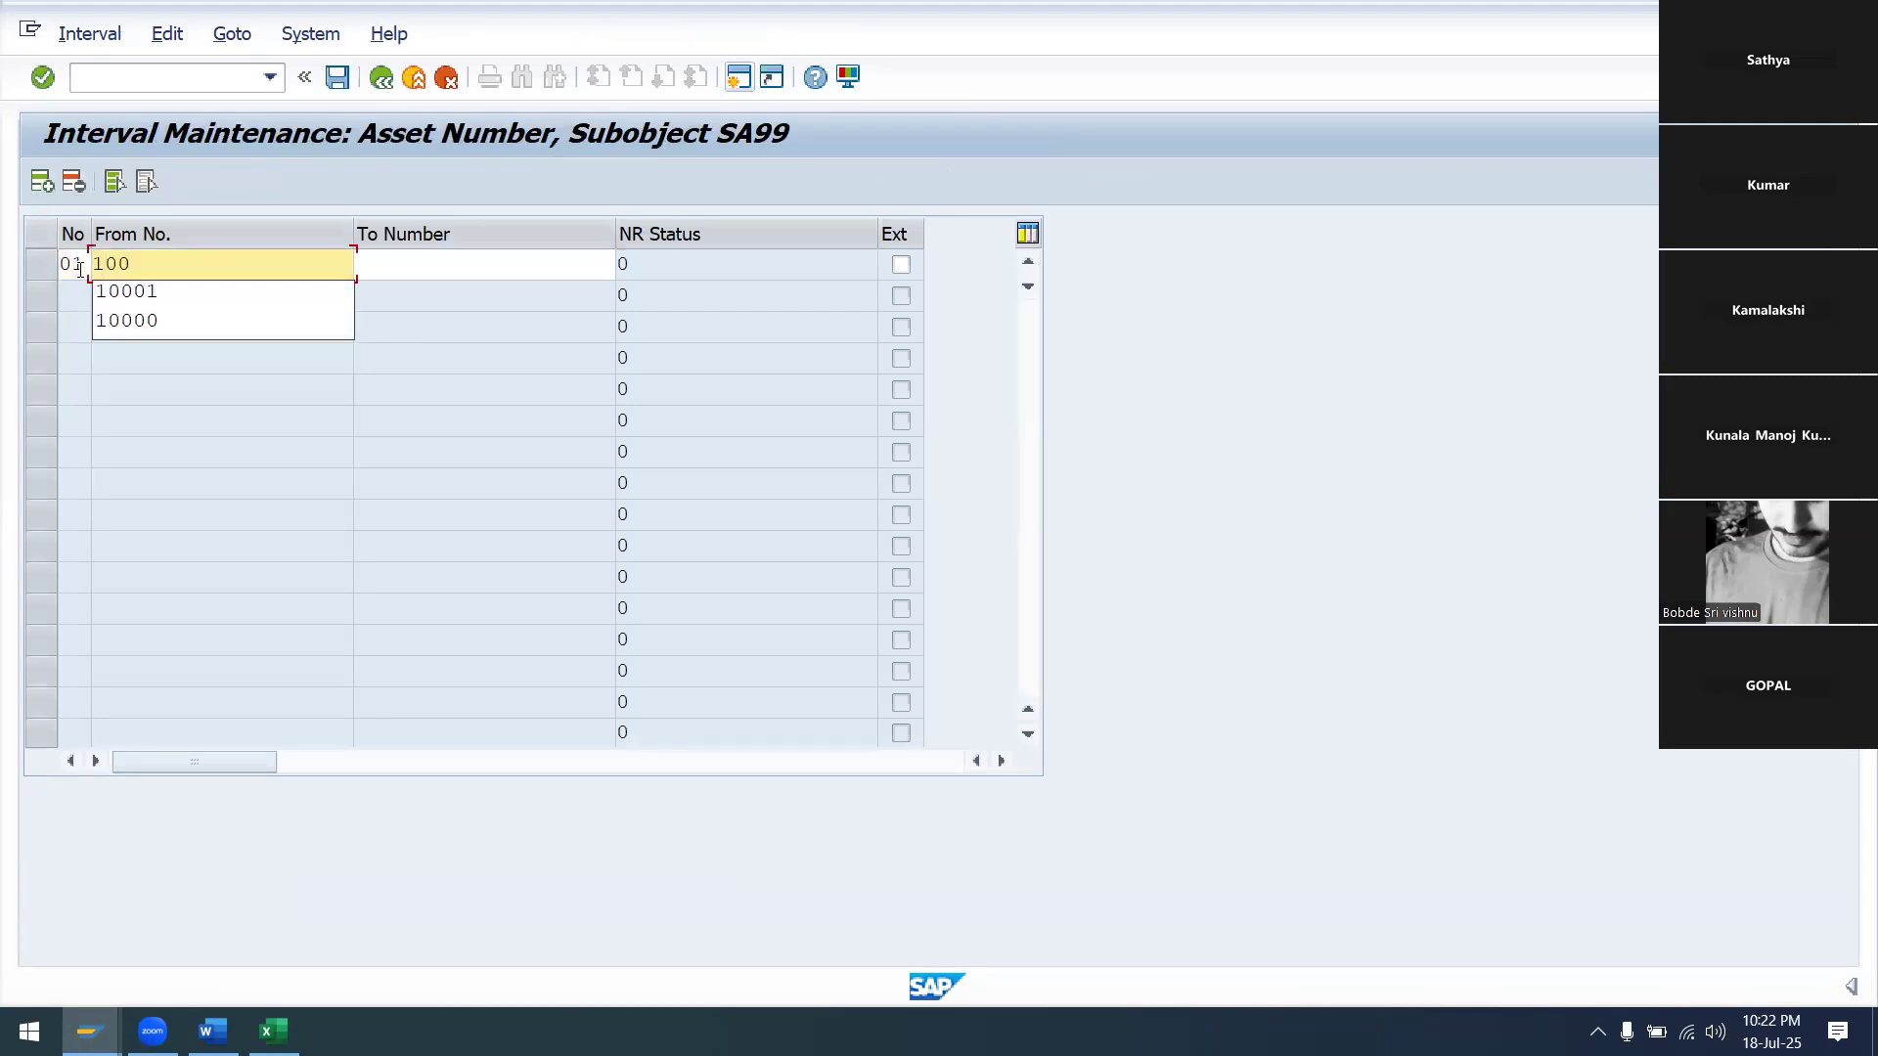
pyautogui.press('Tab')
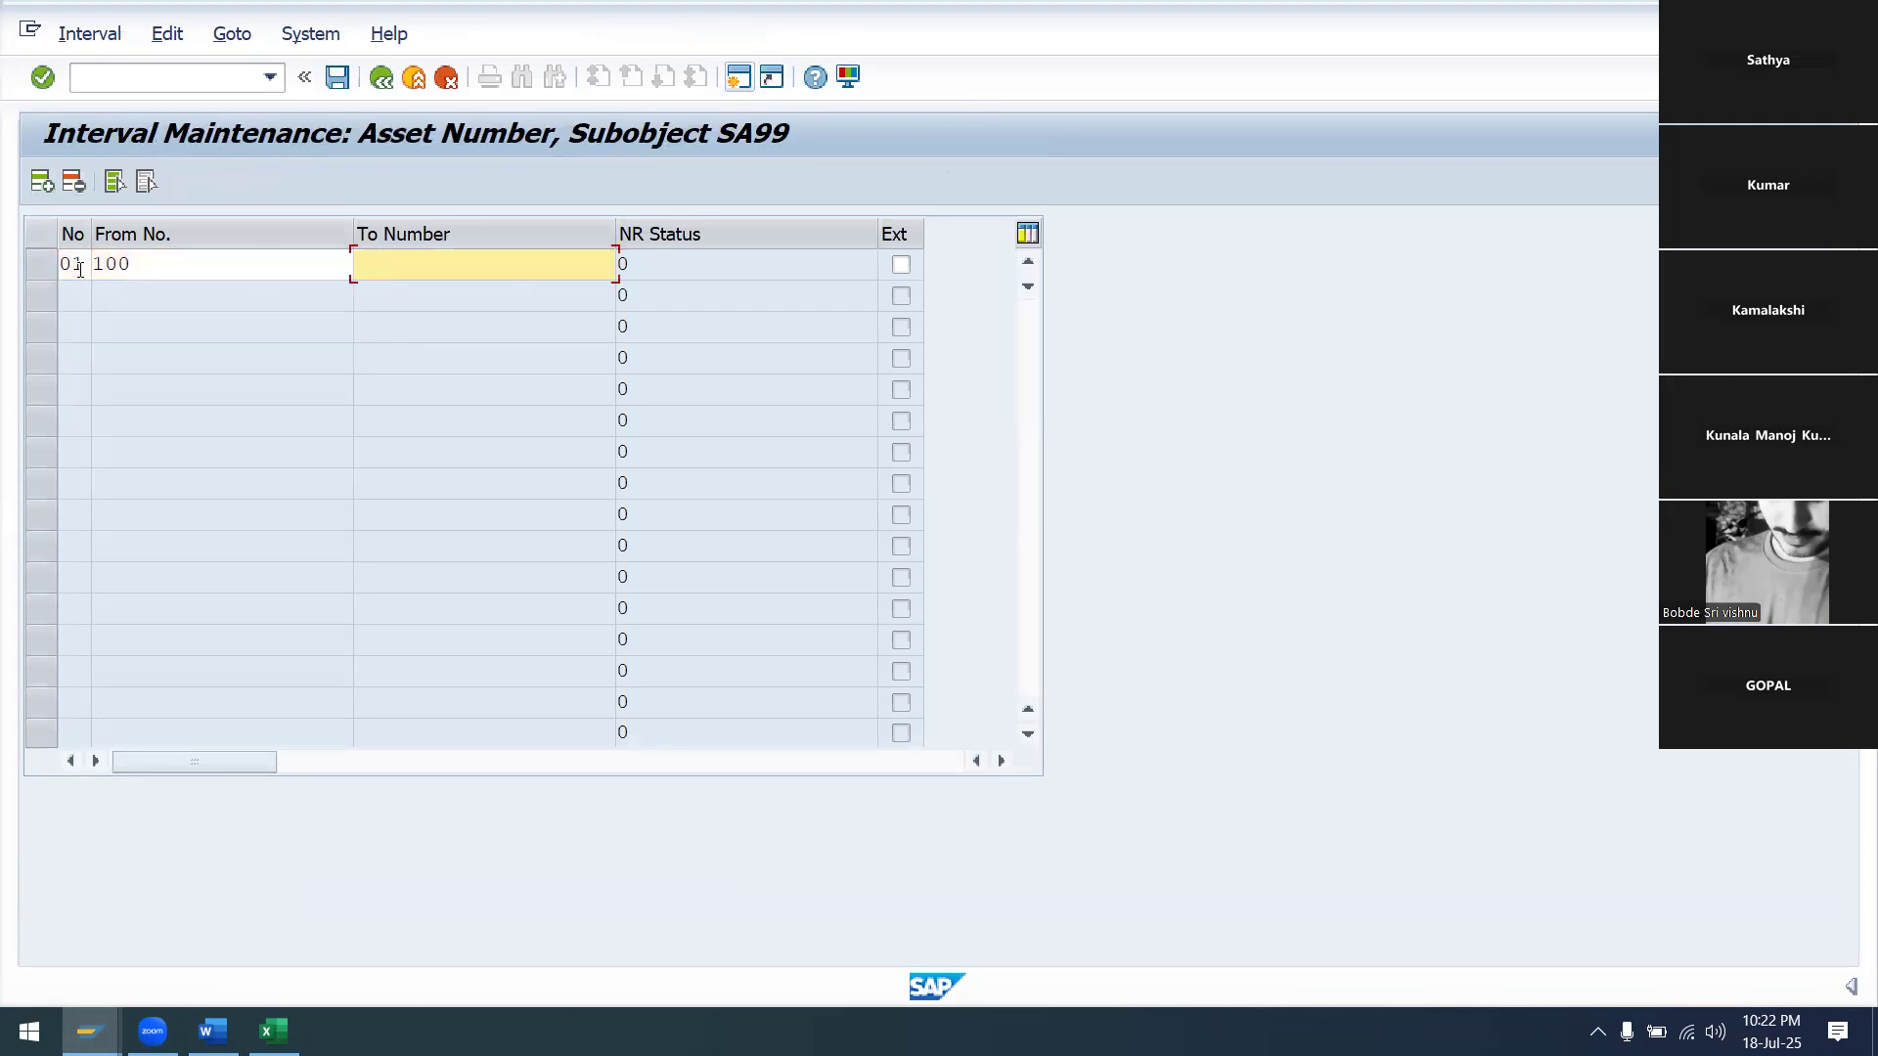
pyautogui.write('1000')
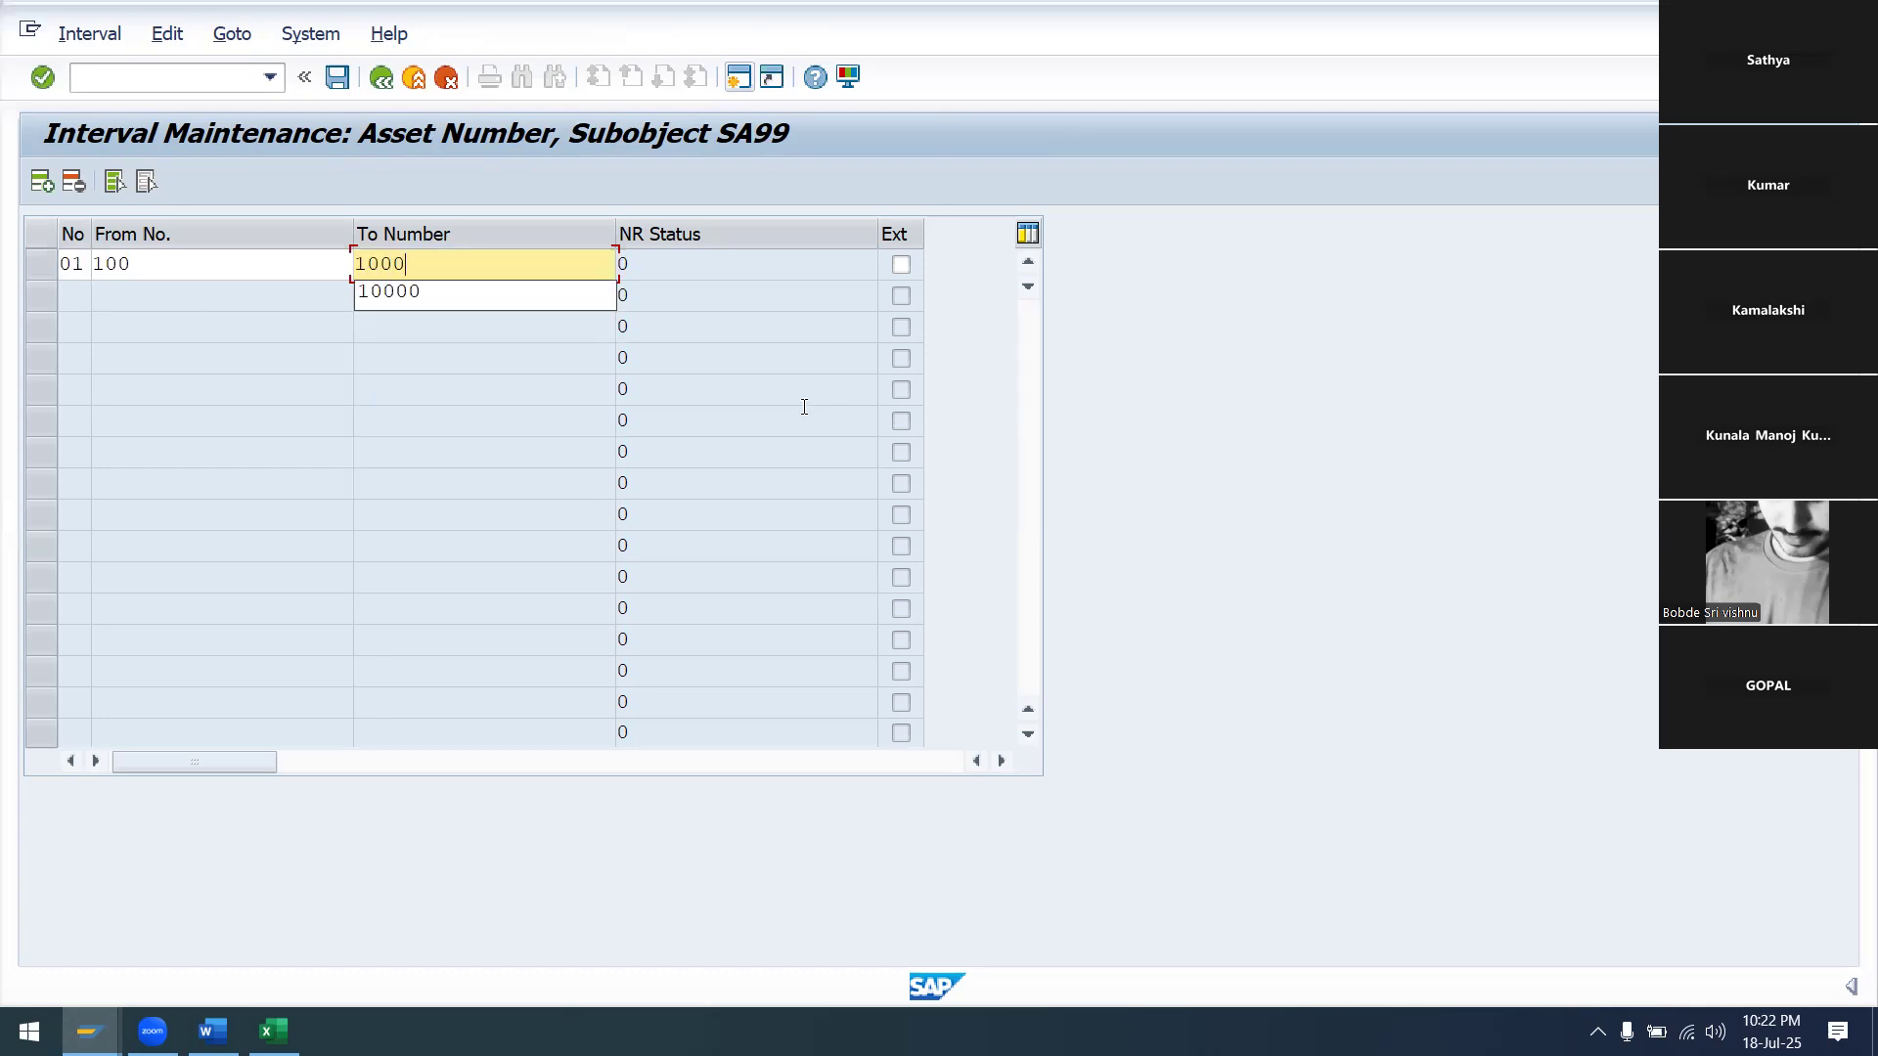
pyautogui.press('Escape')
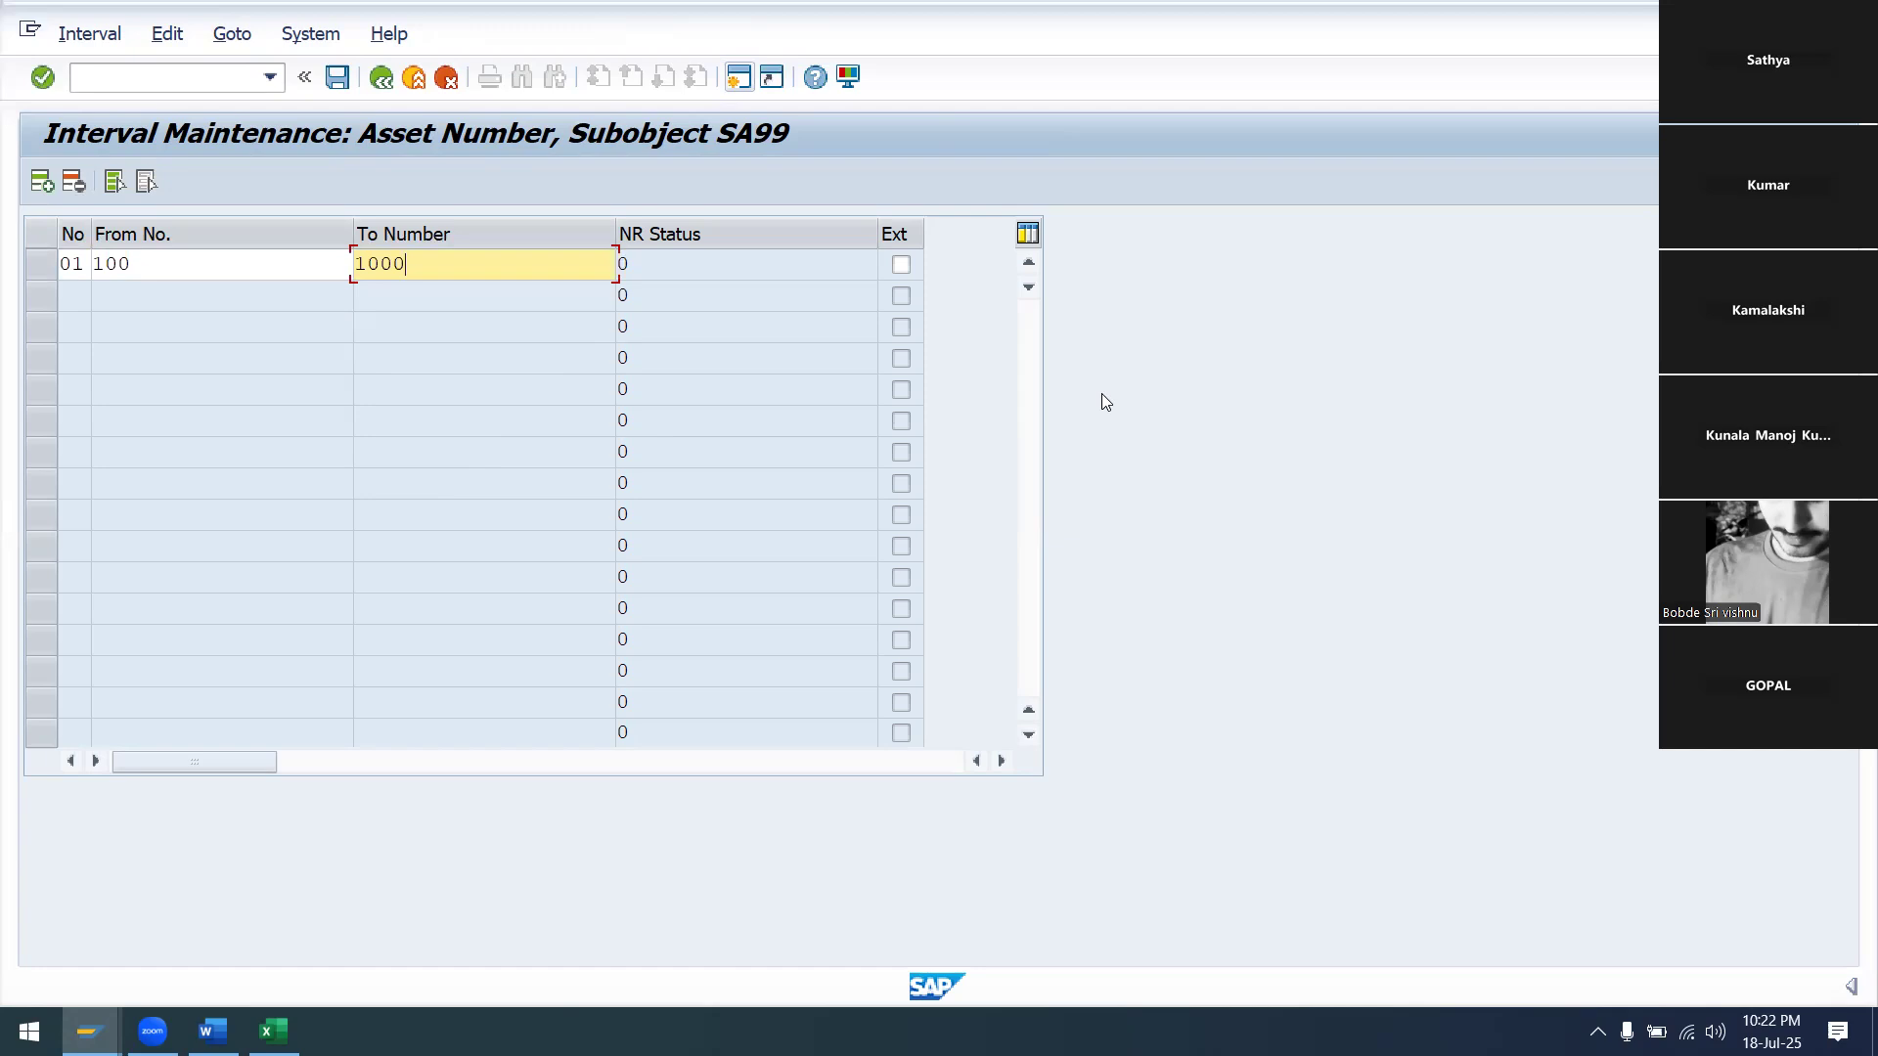
pyautogui.press('Return')
pyautogui.click(336, 84)
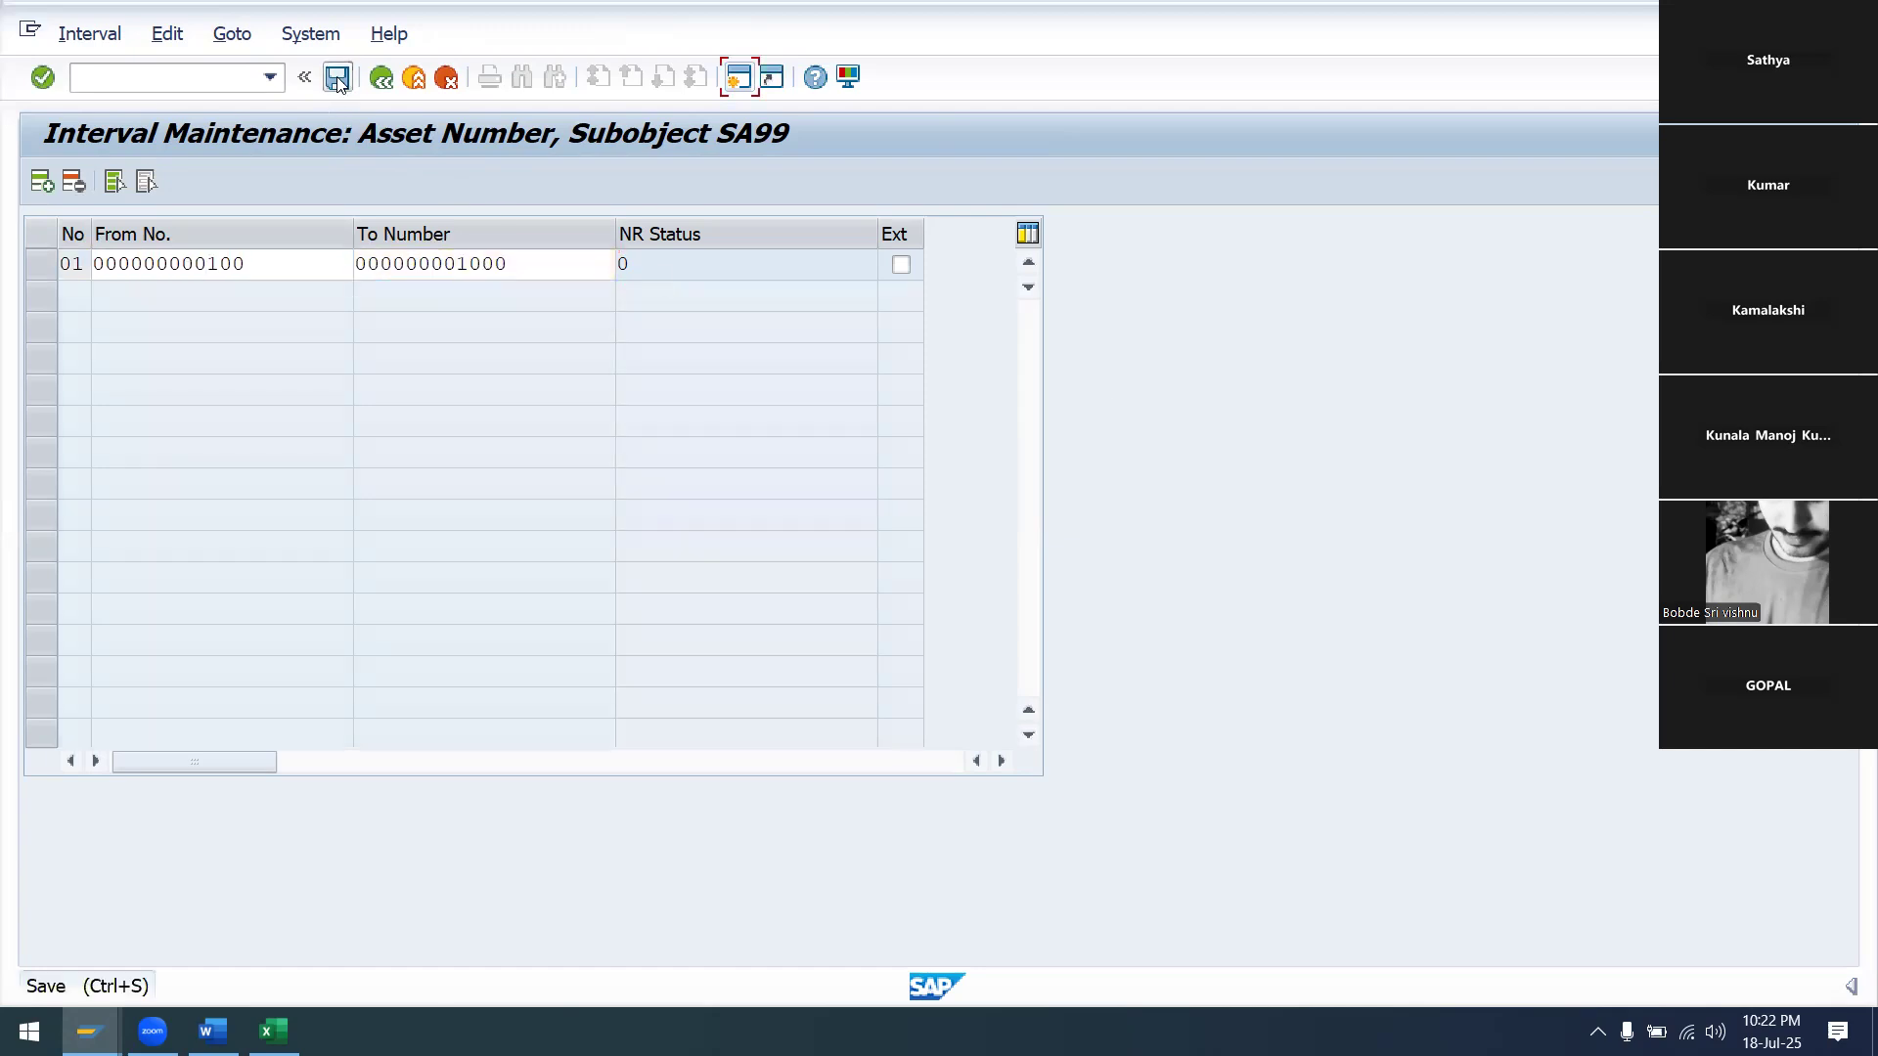
pyautogui.click(1041, 896)
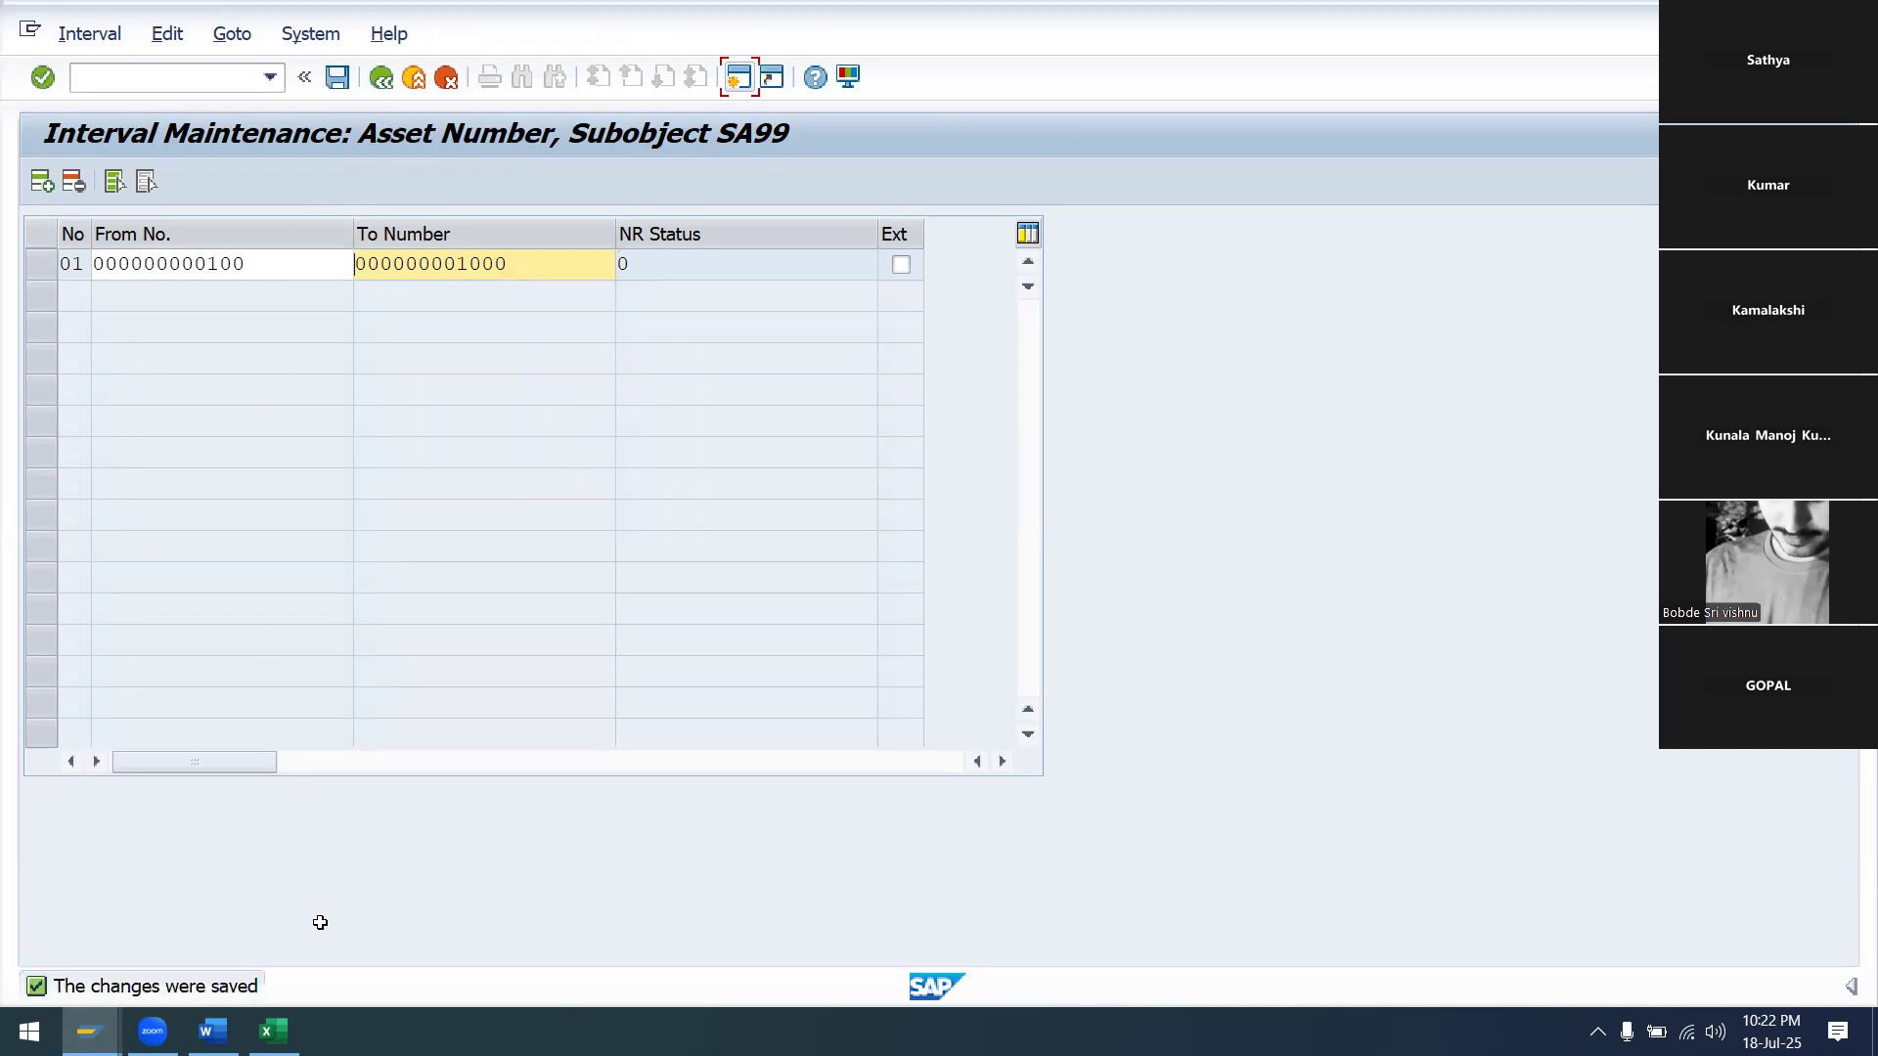
pyautogui.moveTo(274, 1031)
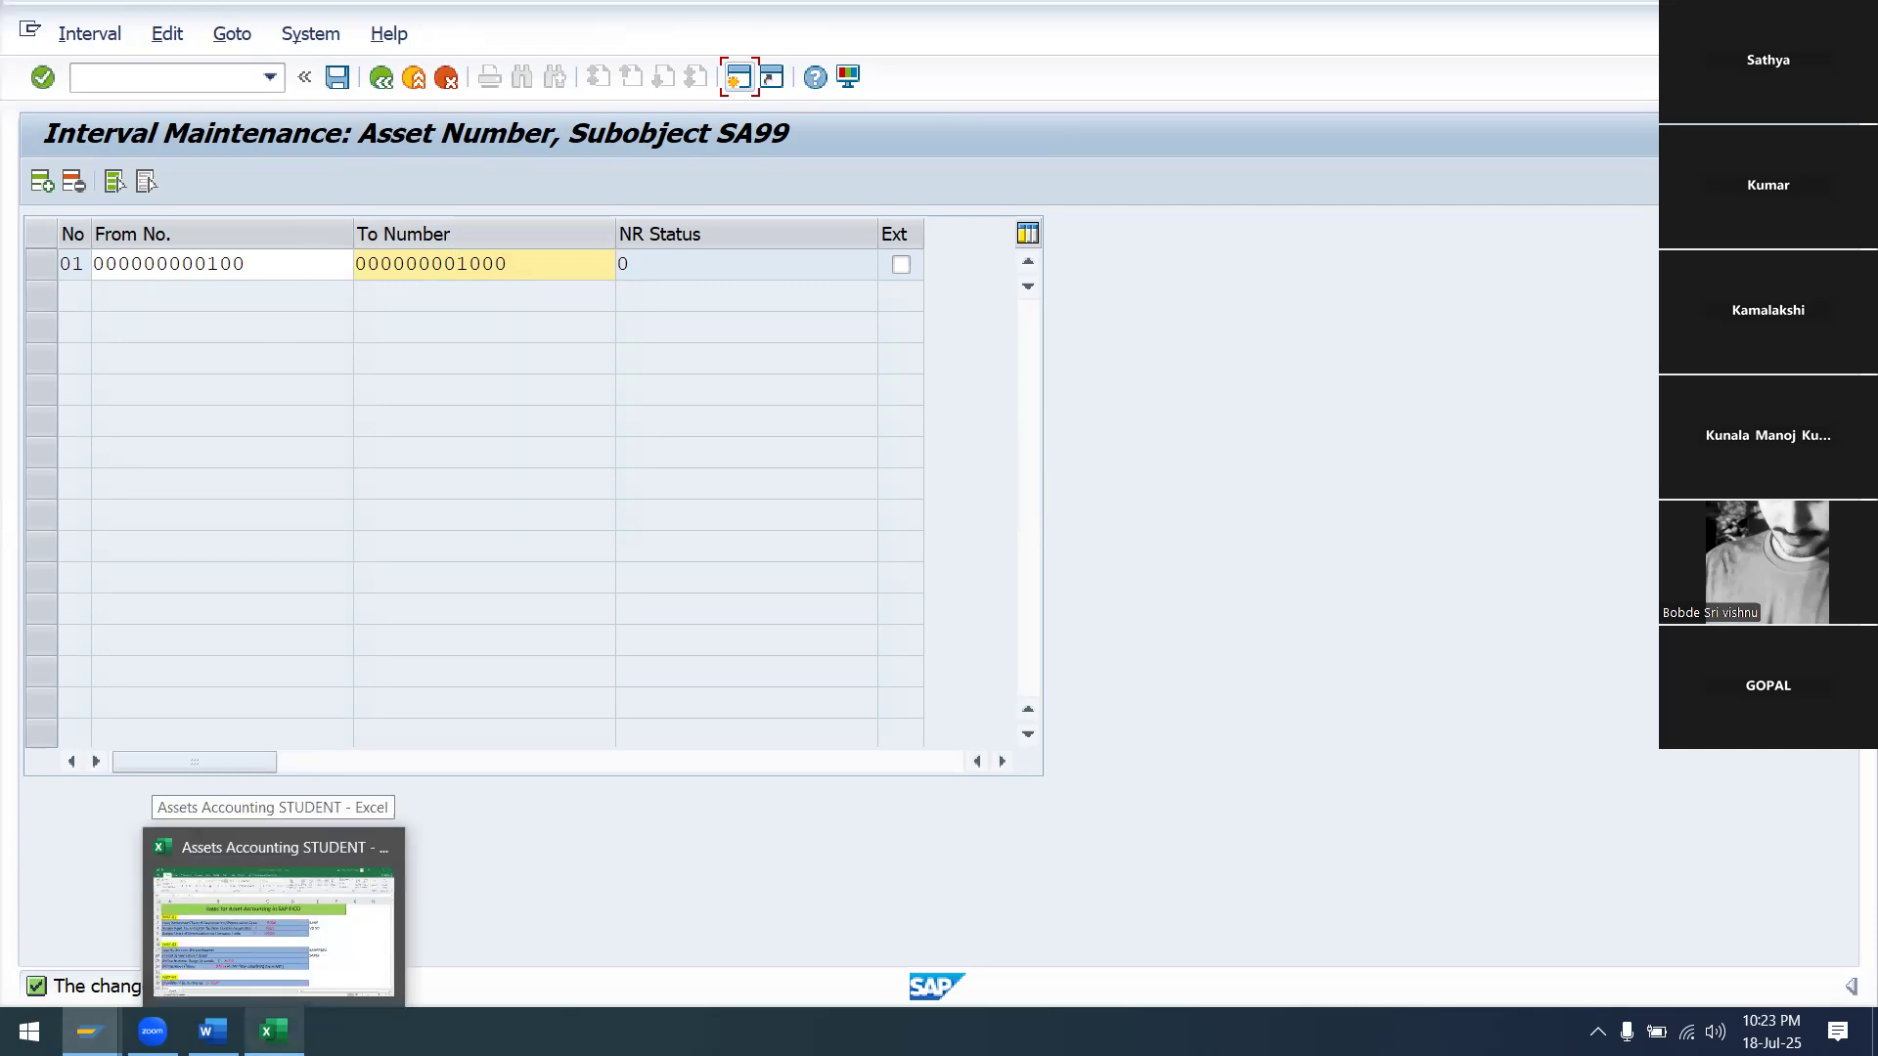
# Record '100 - 1000' in cell E29 of the Excel sheet, then return to SAP
pyautogui.click(274, 1031)
pyautogui.click(1231, 724)
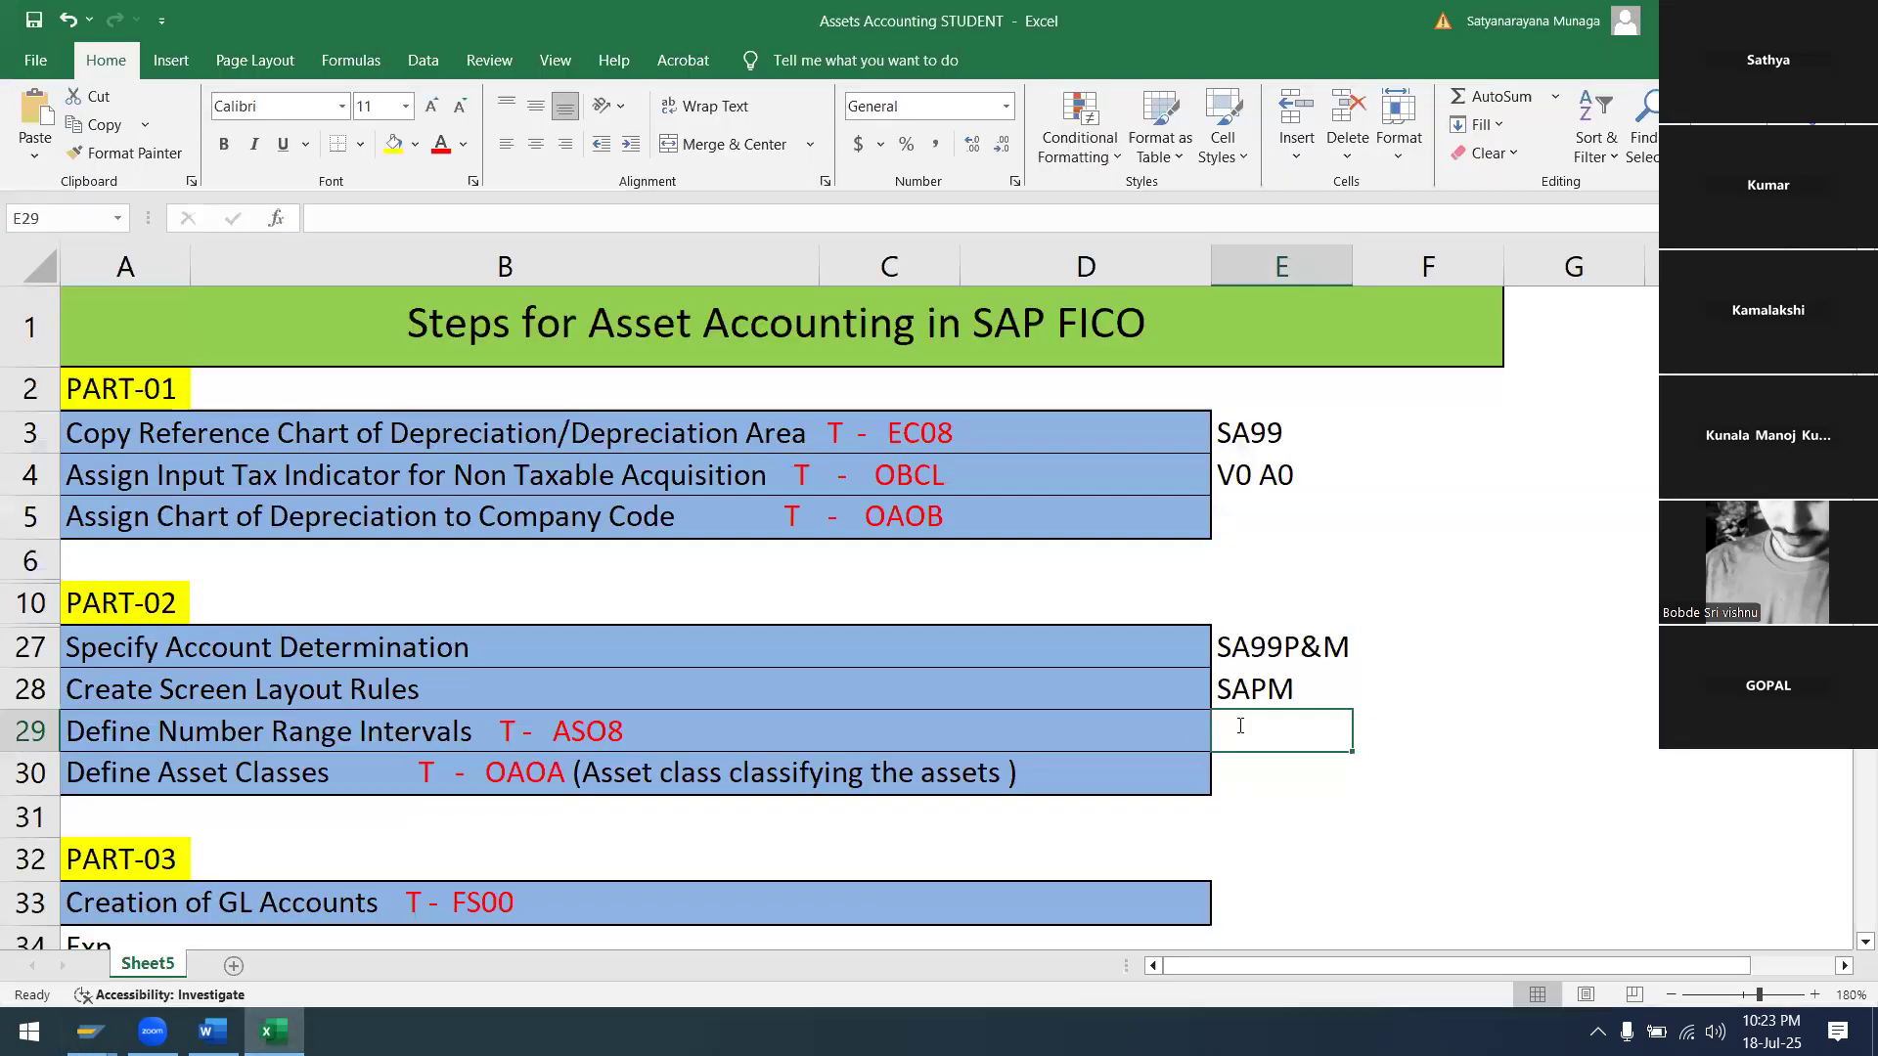
pyautogui.write('100 - 10')
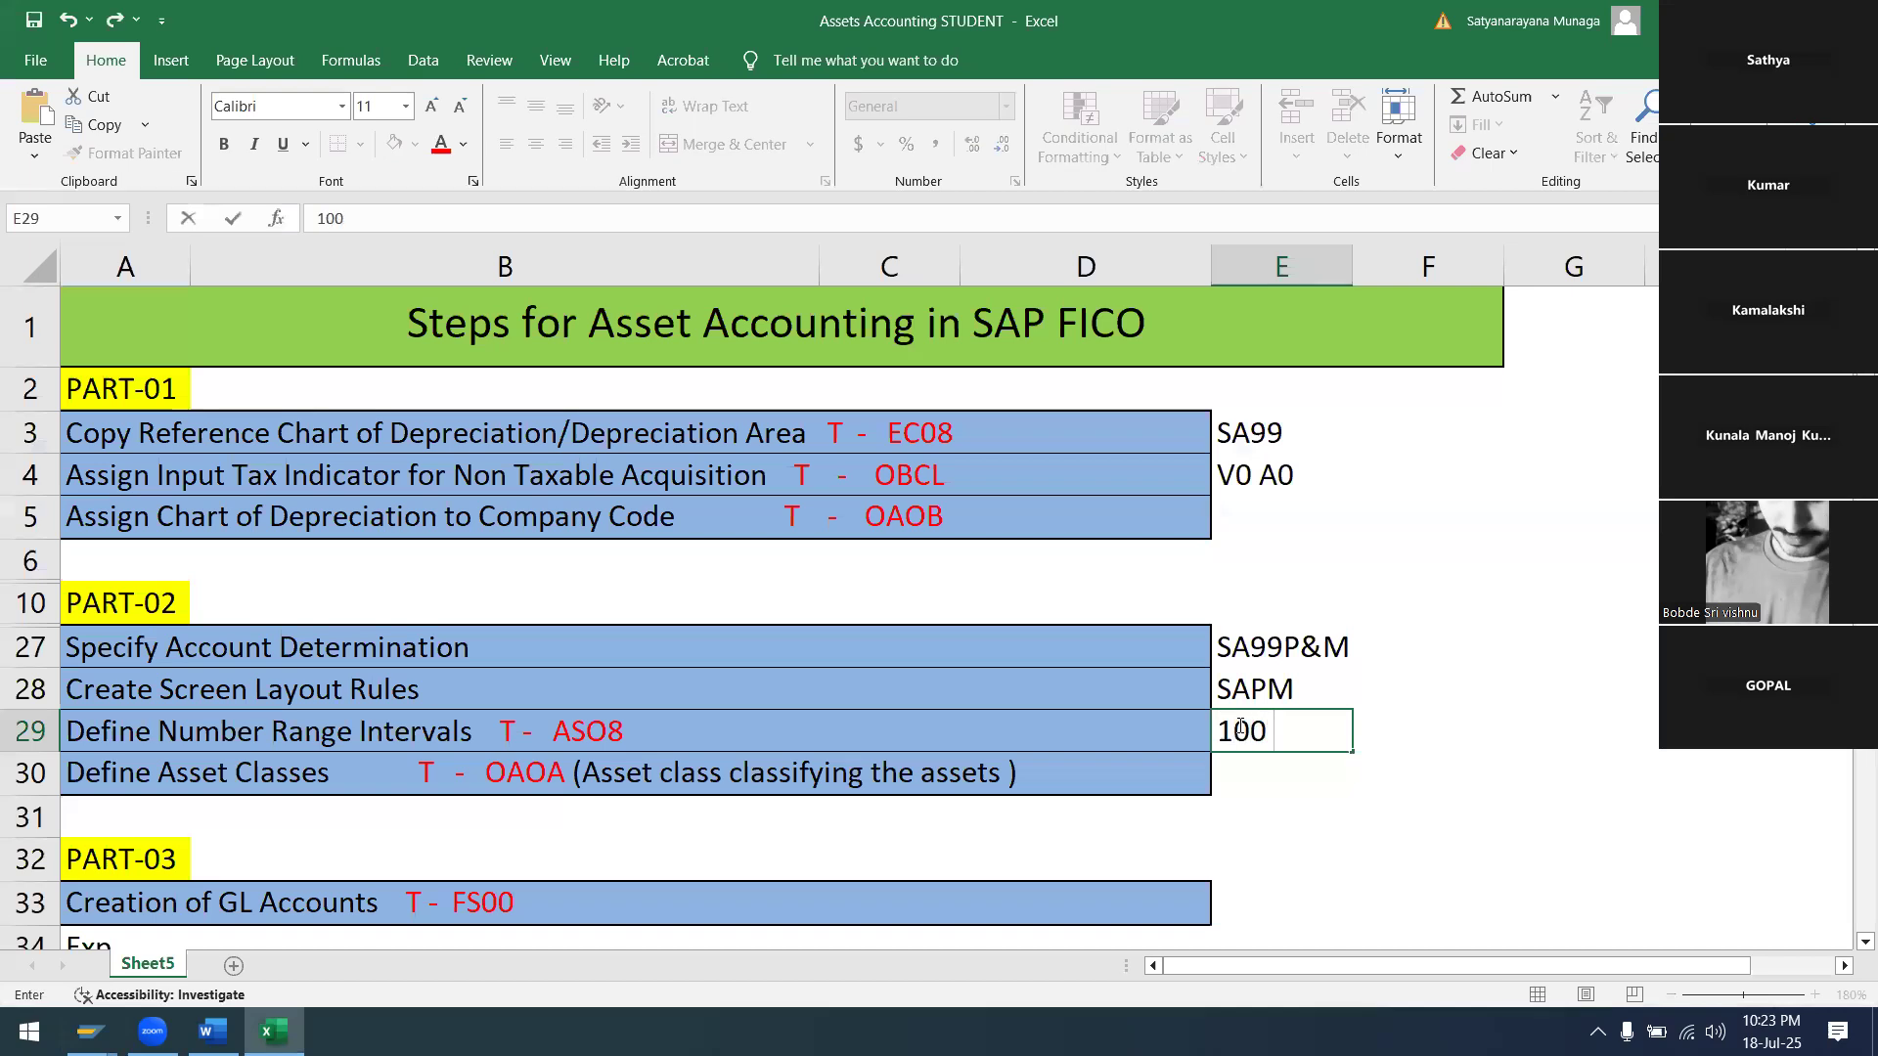
pyautogui.write('00')
pyautogui.click(1233, 785)
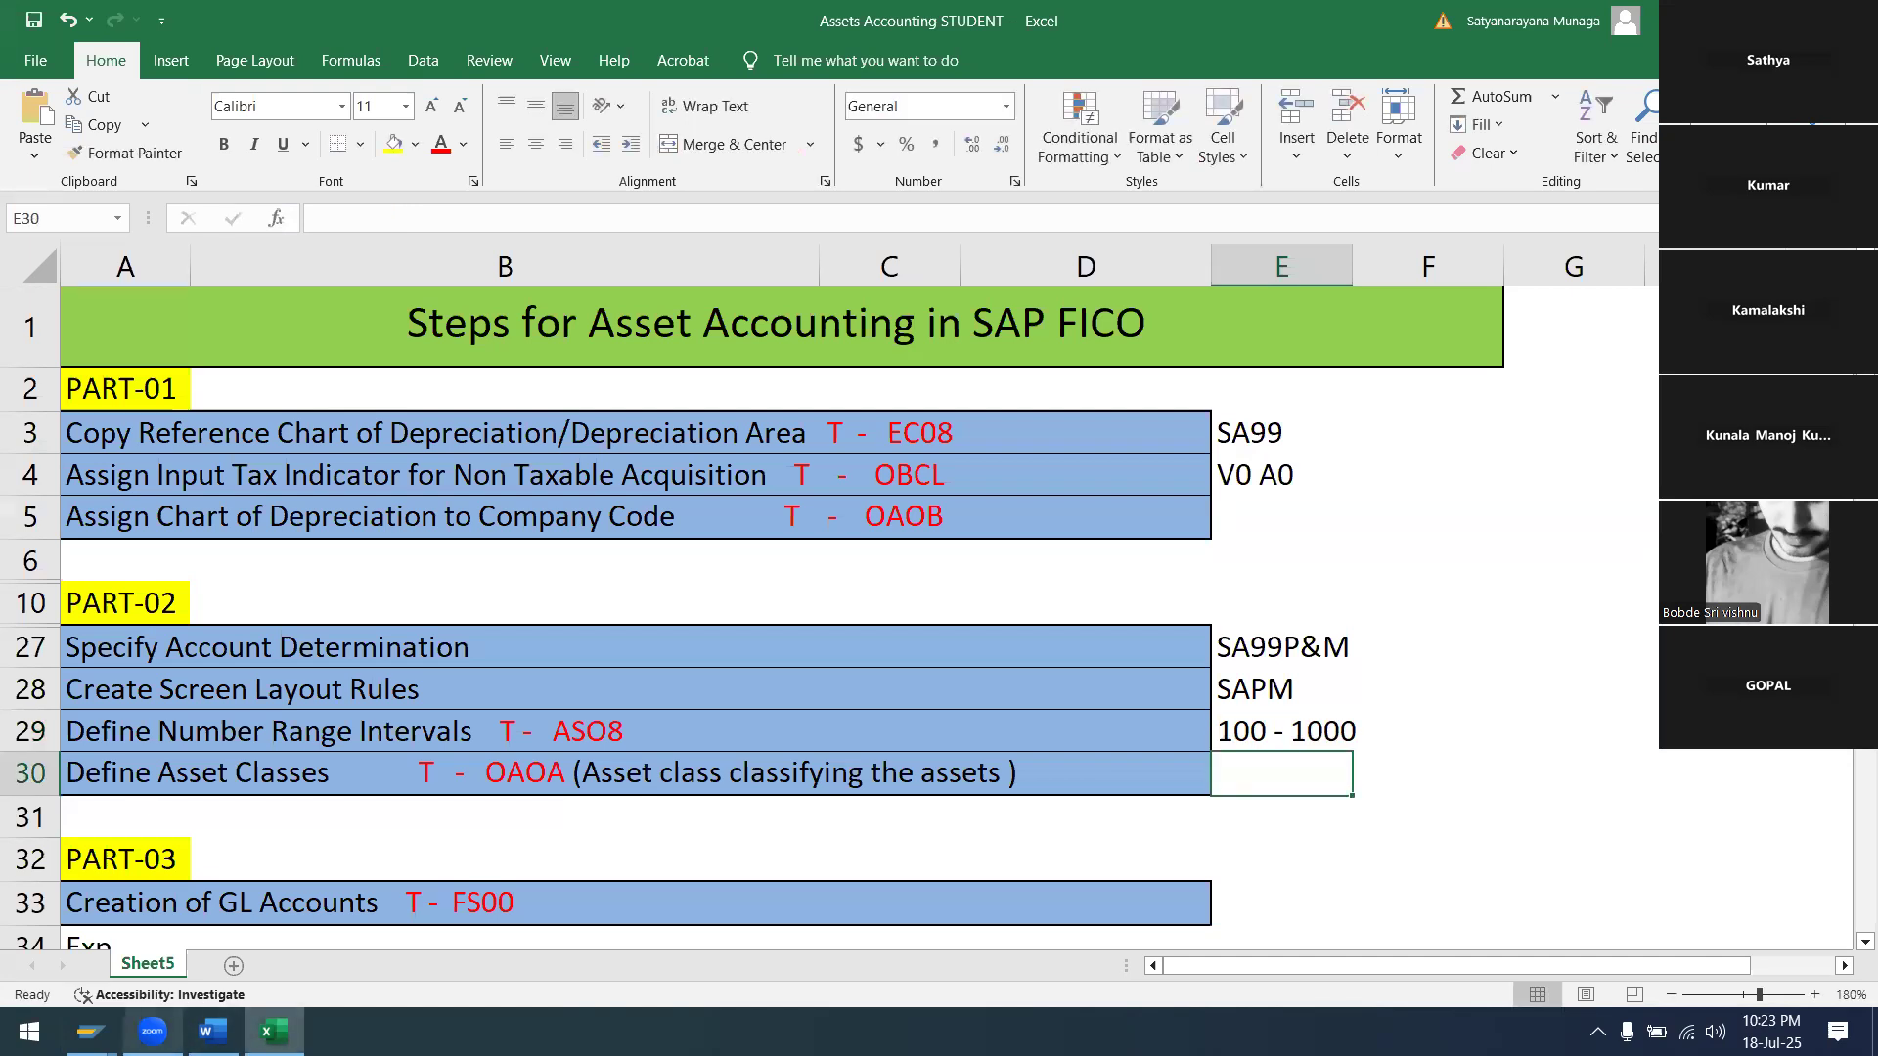
pyautogui.moveTo(90, 1032)
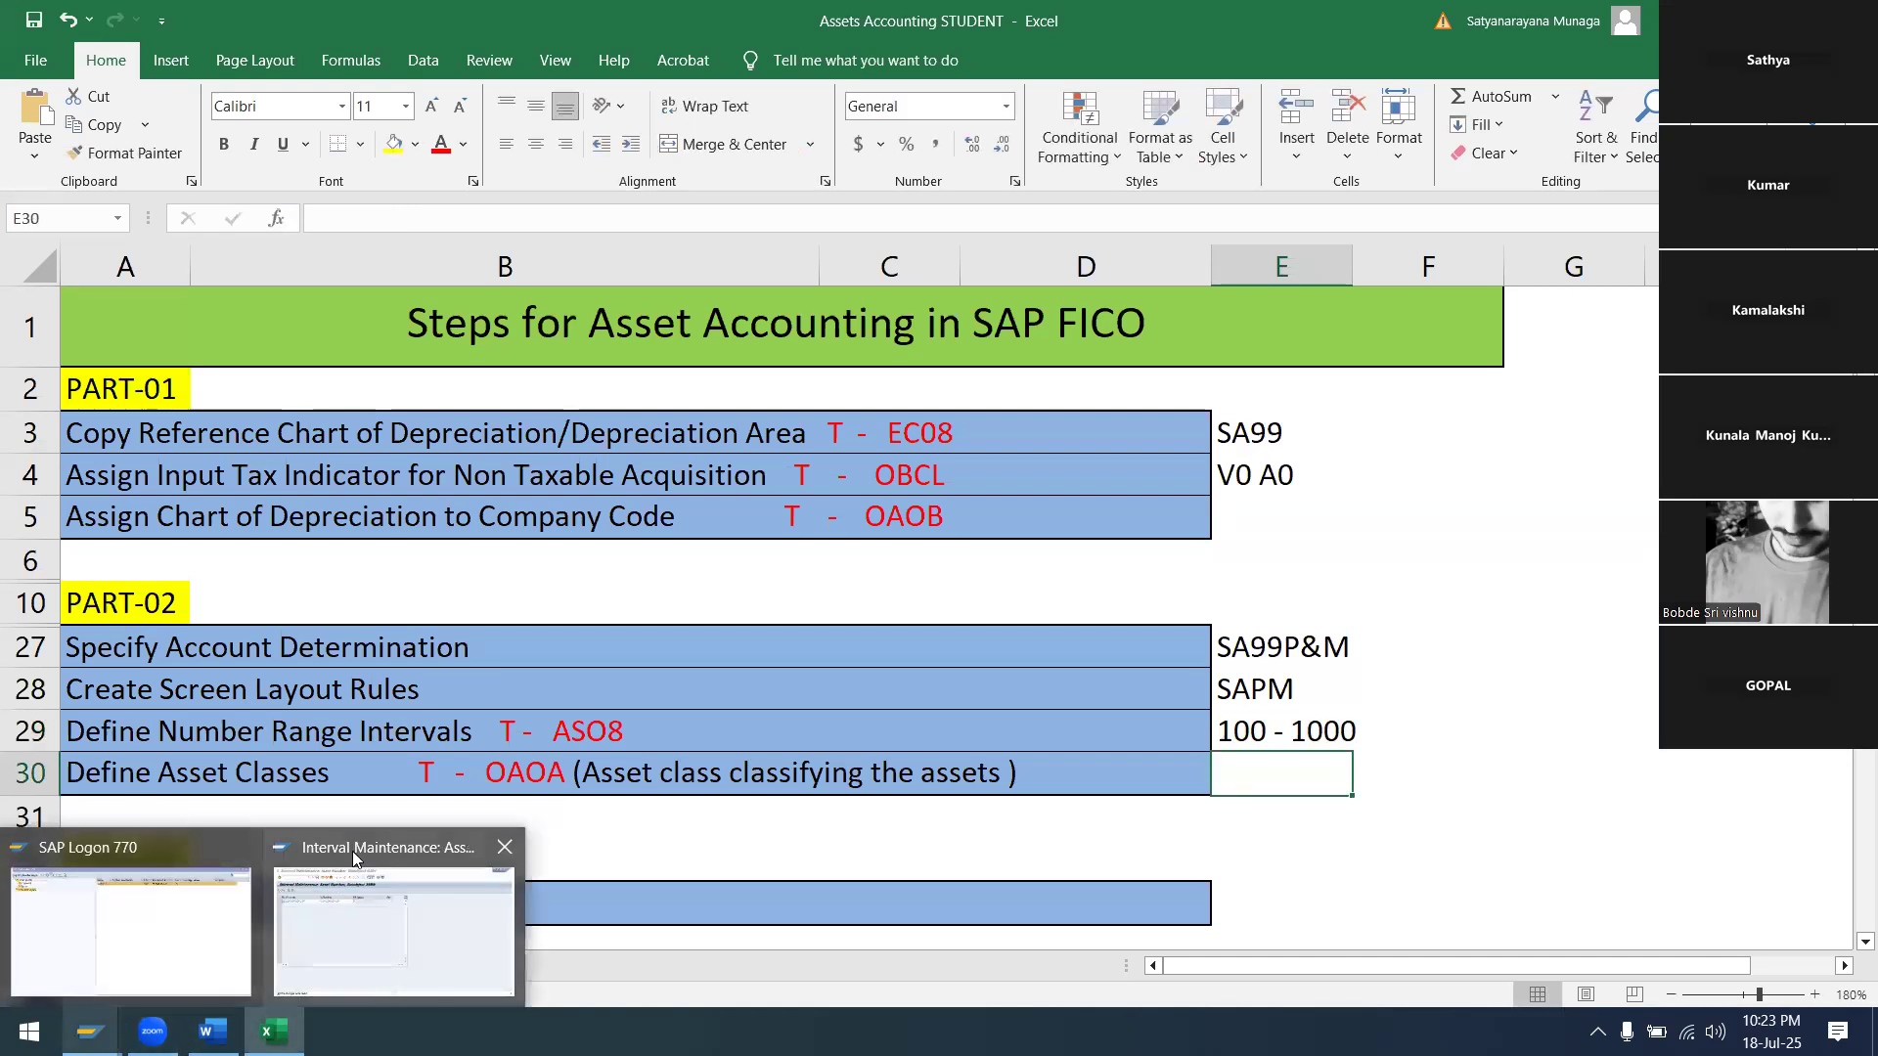
pyautogui.click(352, 851)
# Go back to the IMG, run Define Asset Classes, and start a new asset class entry
pyautogui.click(392, 79)
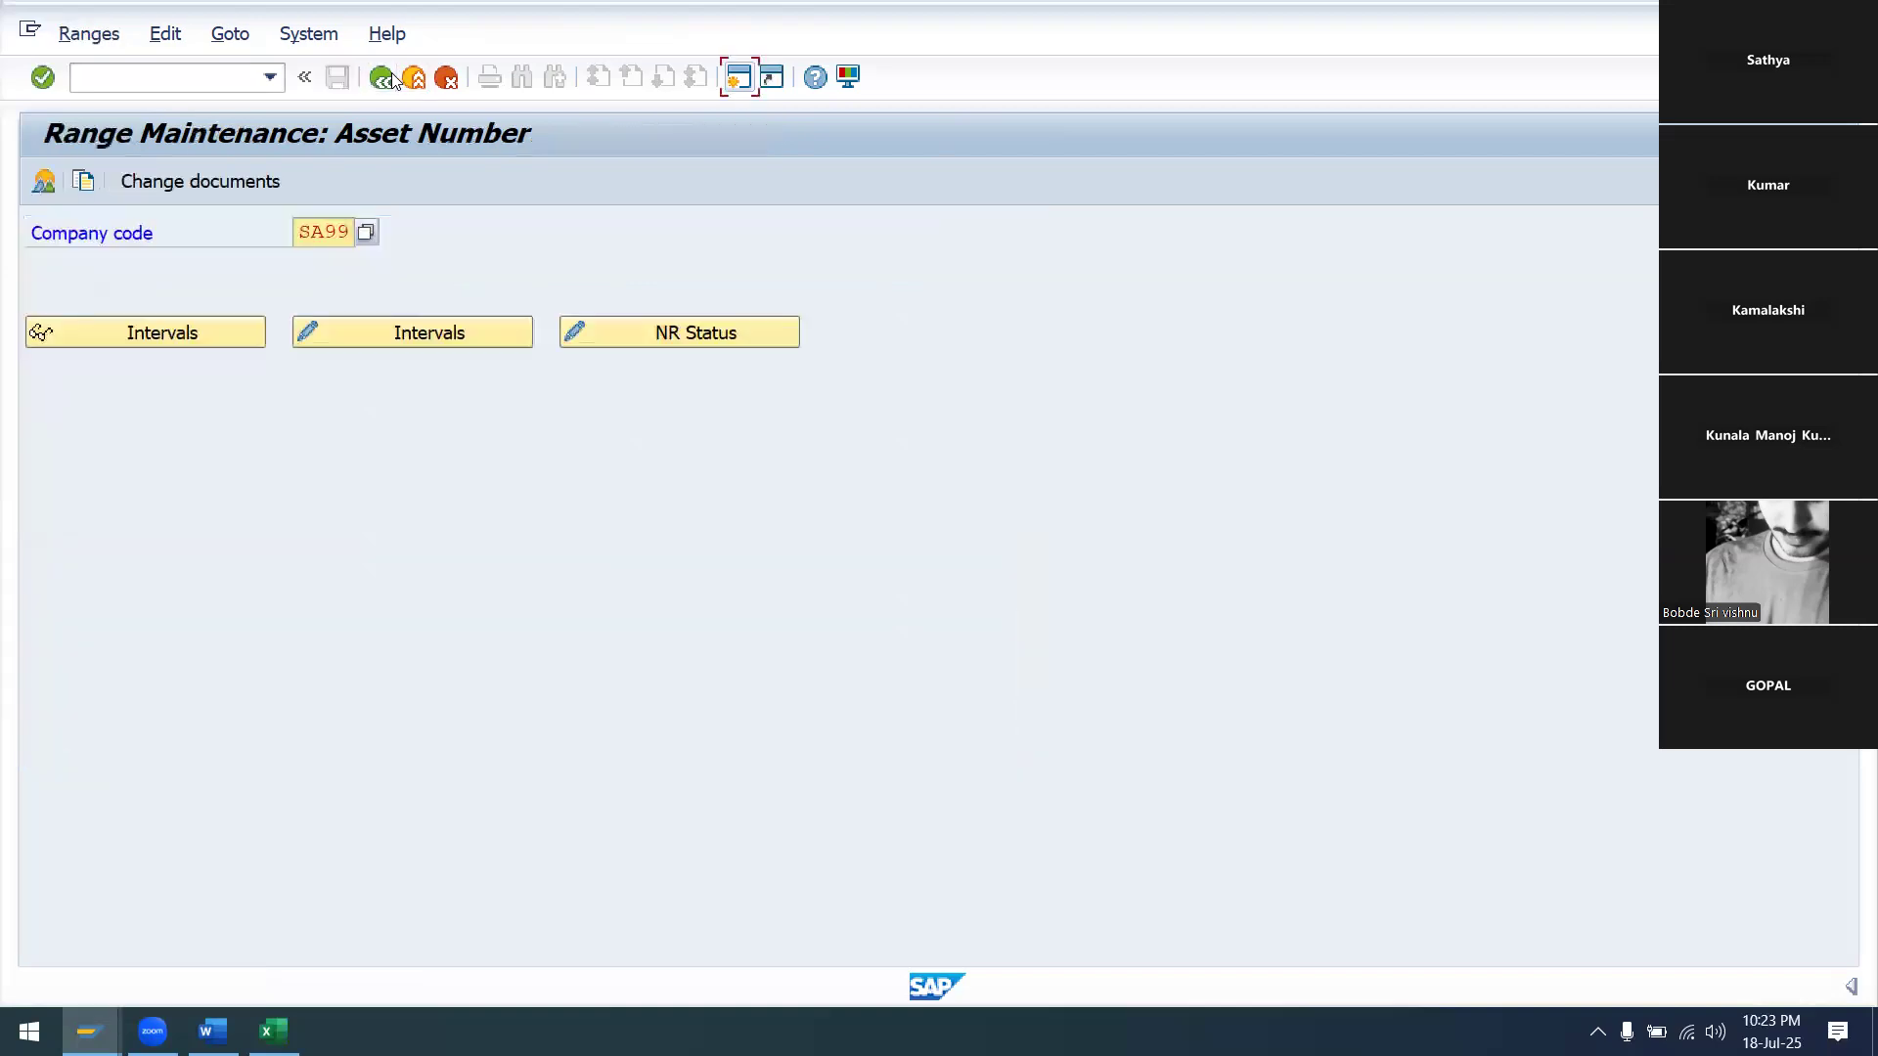
pyautogui.click(392, 79)
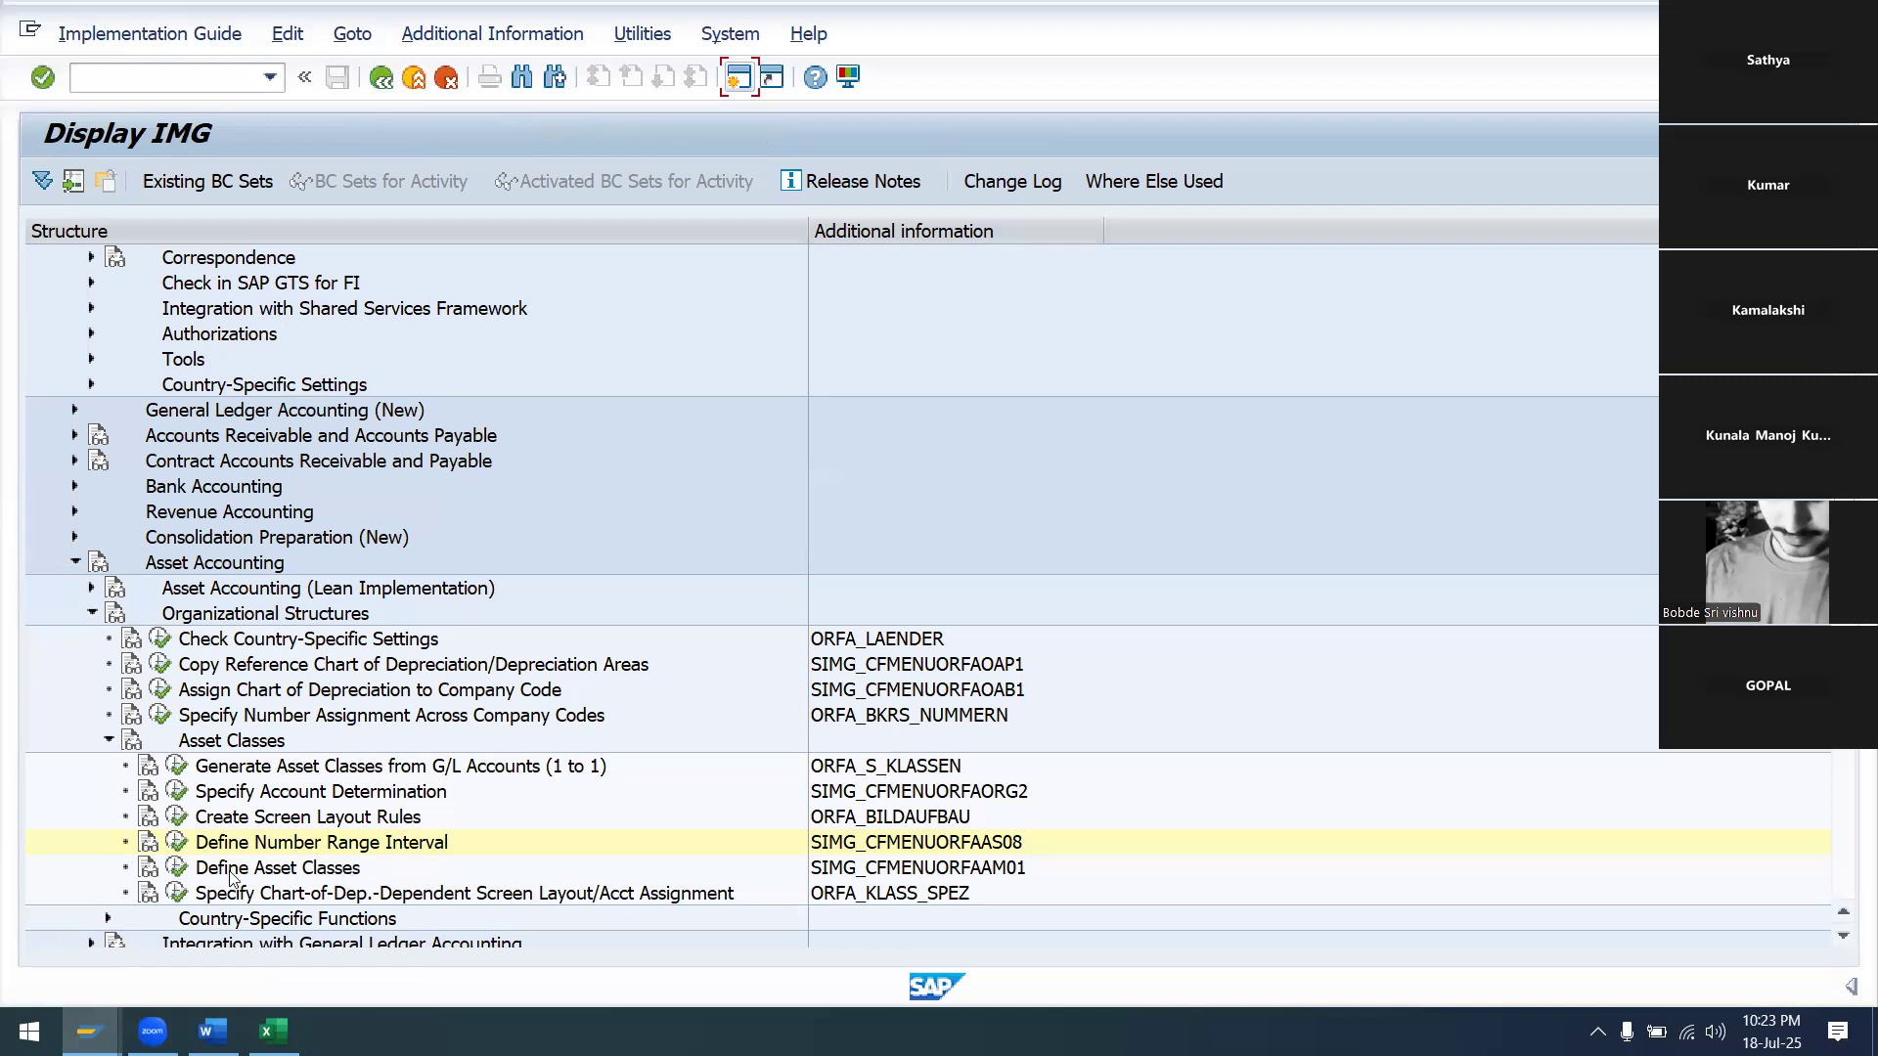
pyautogui.click(177, 868)
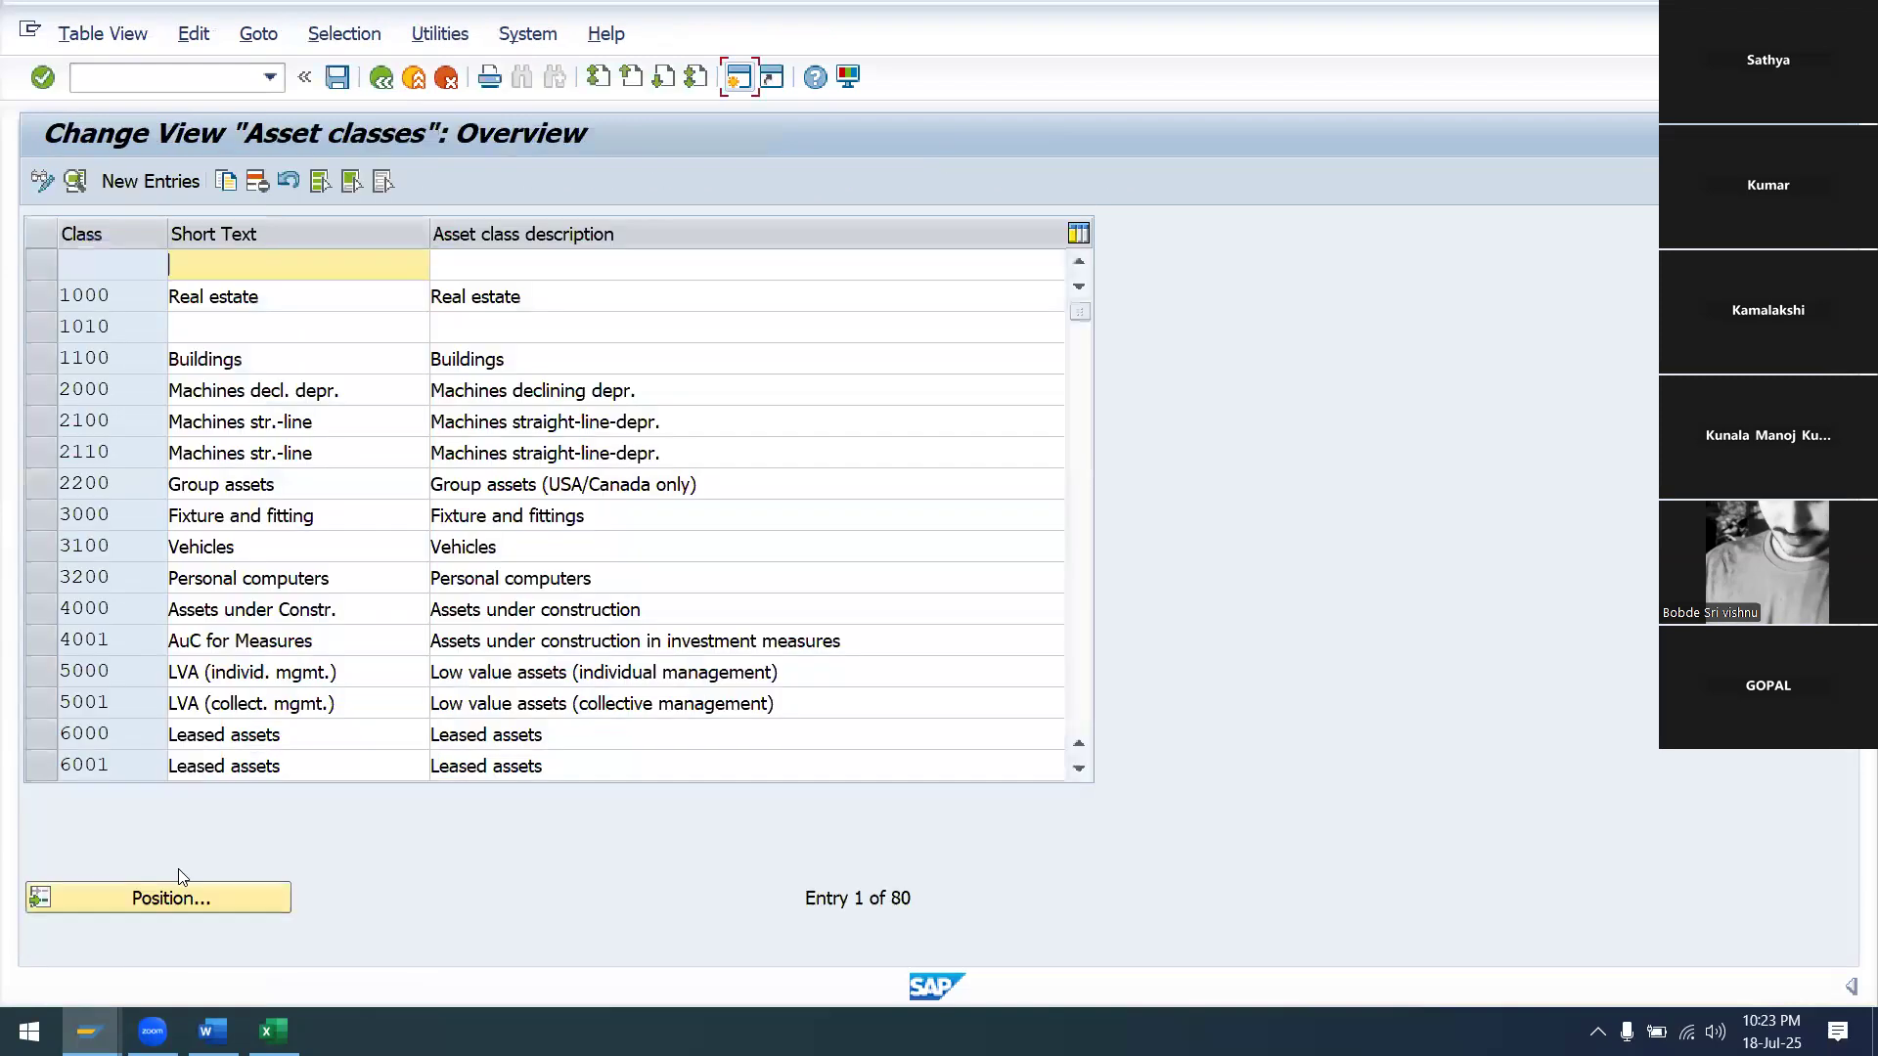
pyautogui.click(168, 186)
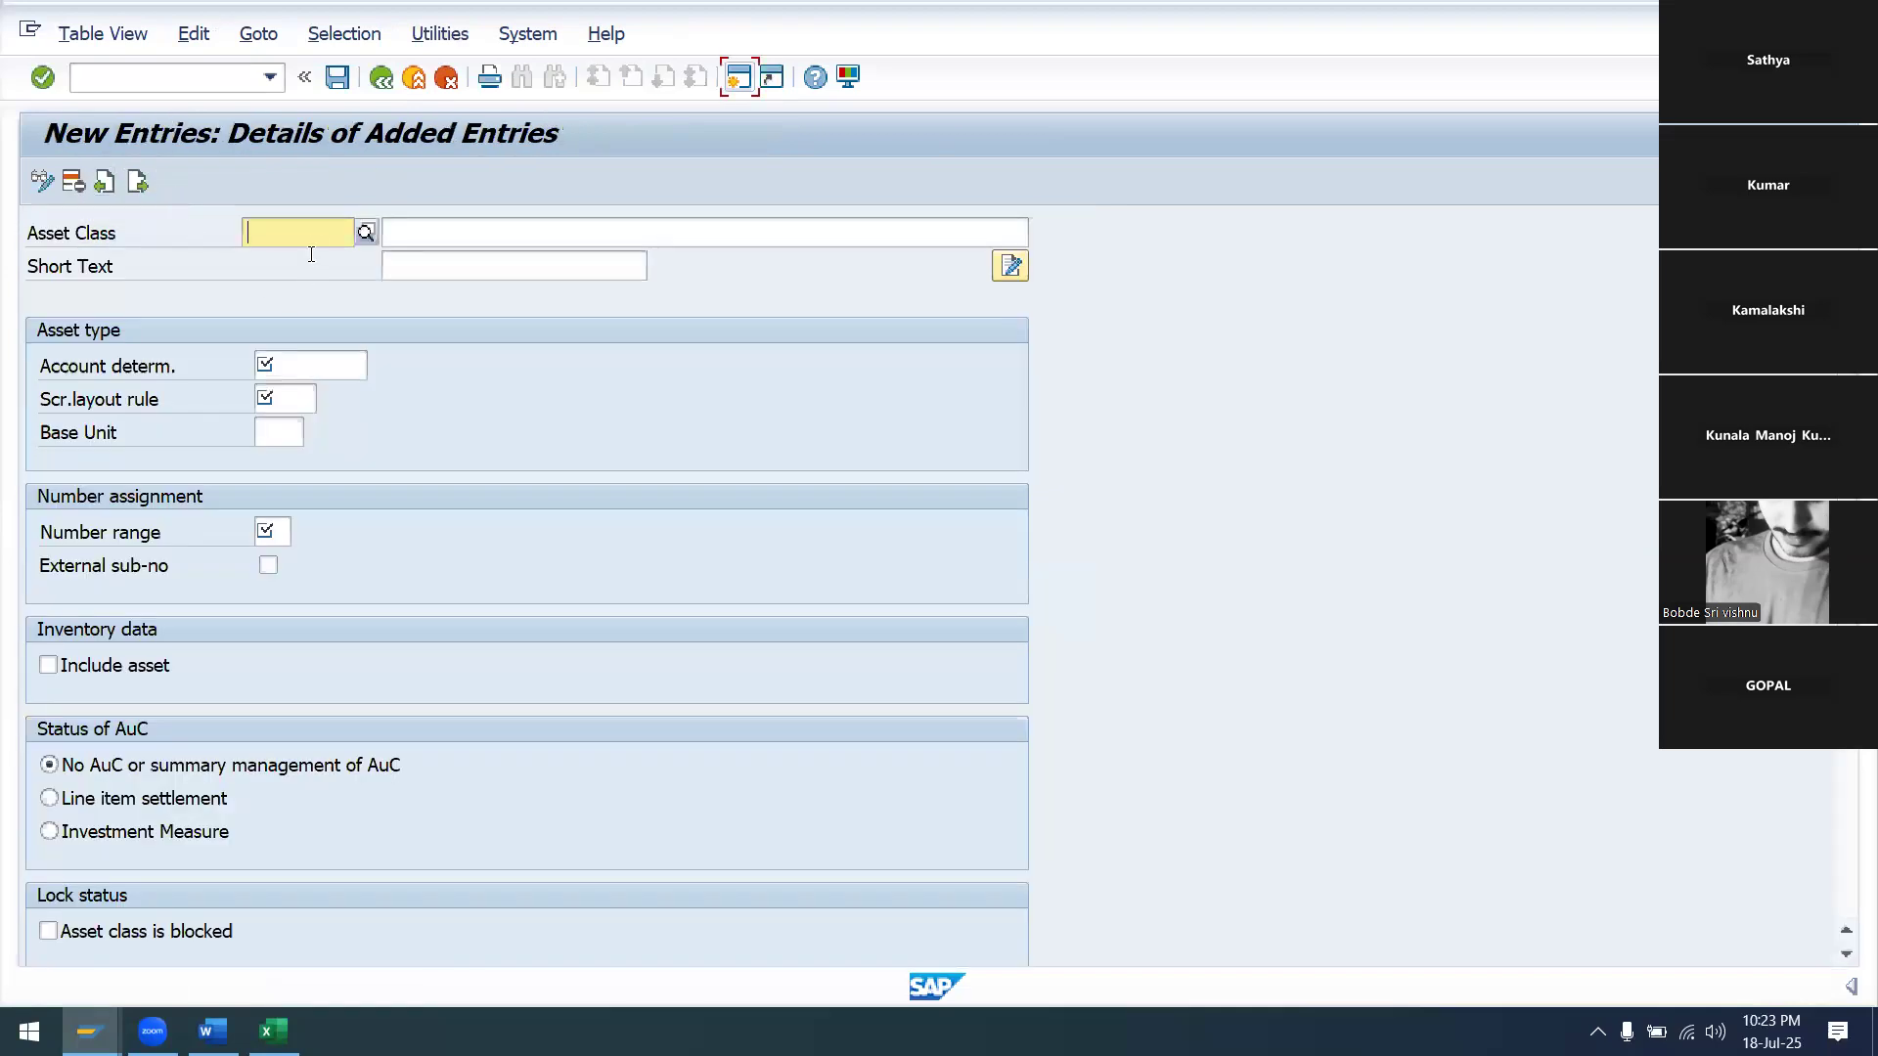
pyautogui.click(315, 244)
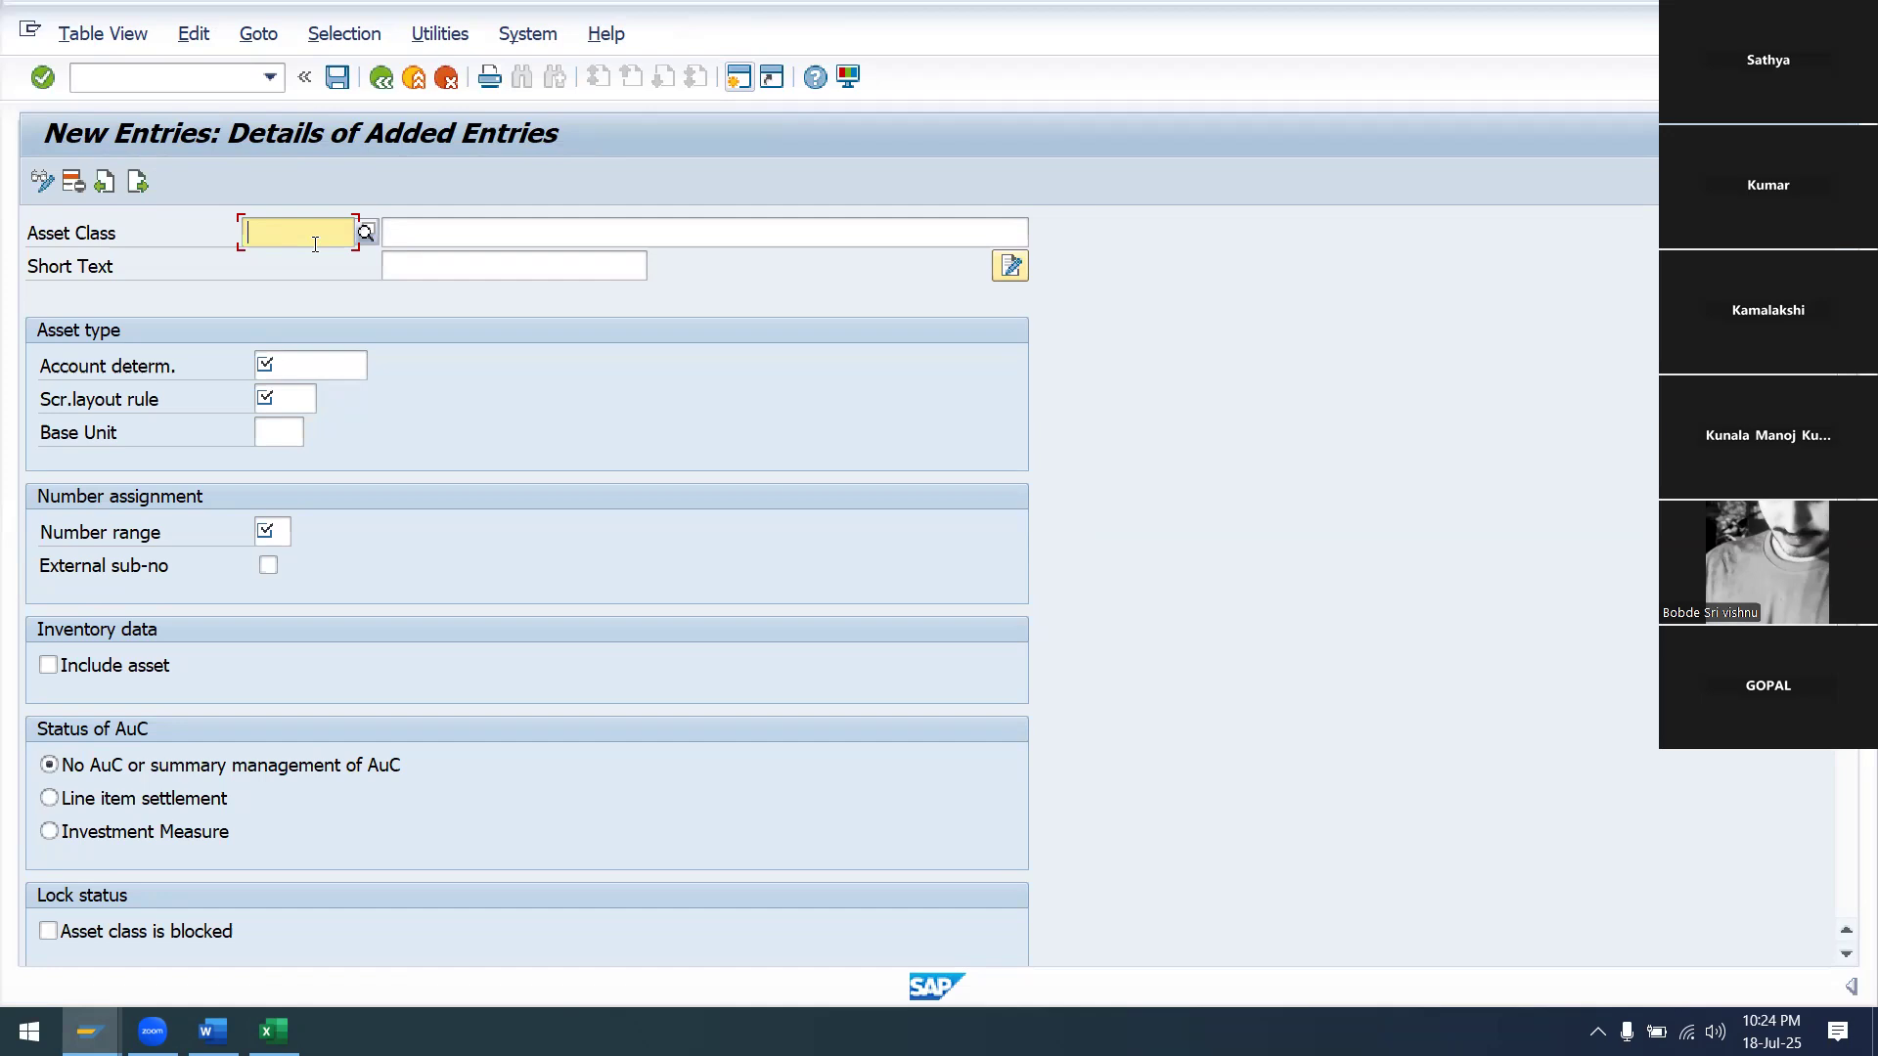
# Enter asset class code SA9PM with the description 'HEAVY PLANT&MACHIONARY SA99'
pyautogui.write('SA99')
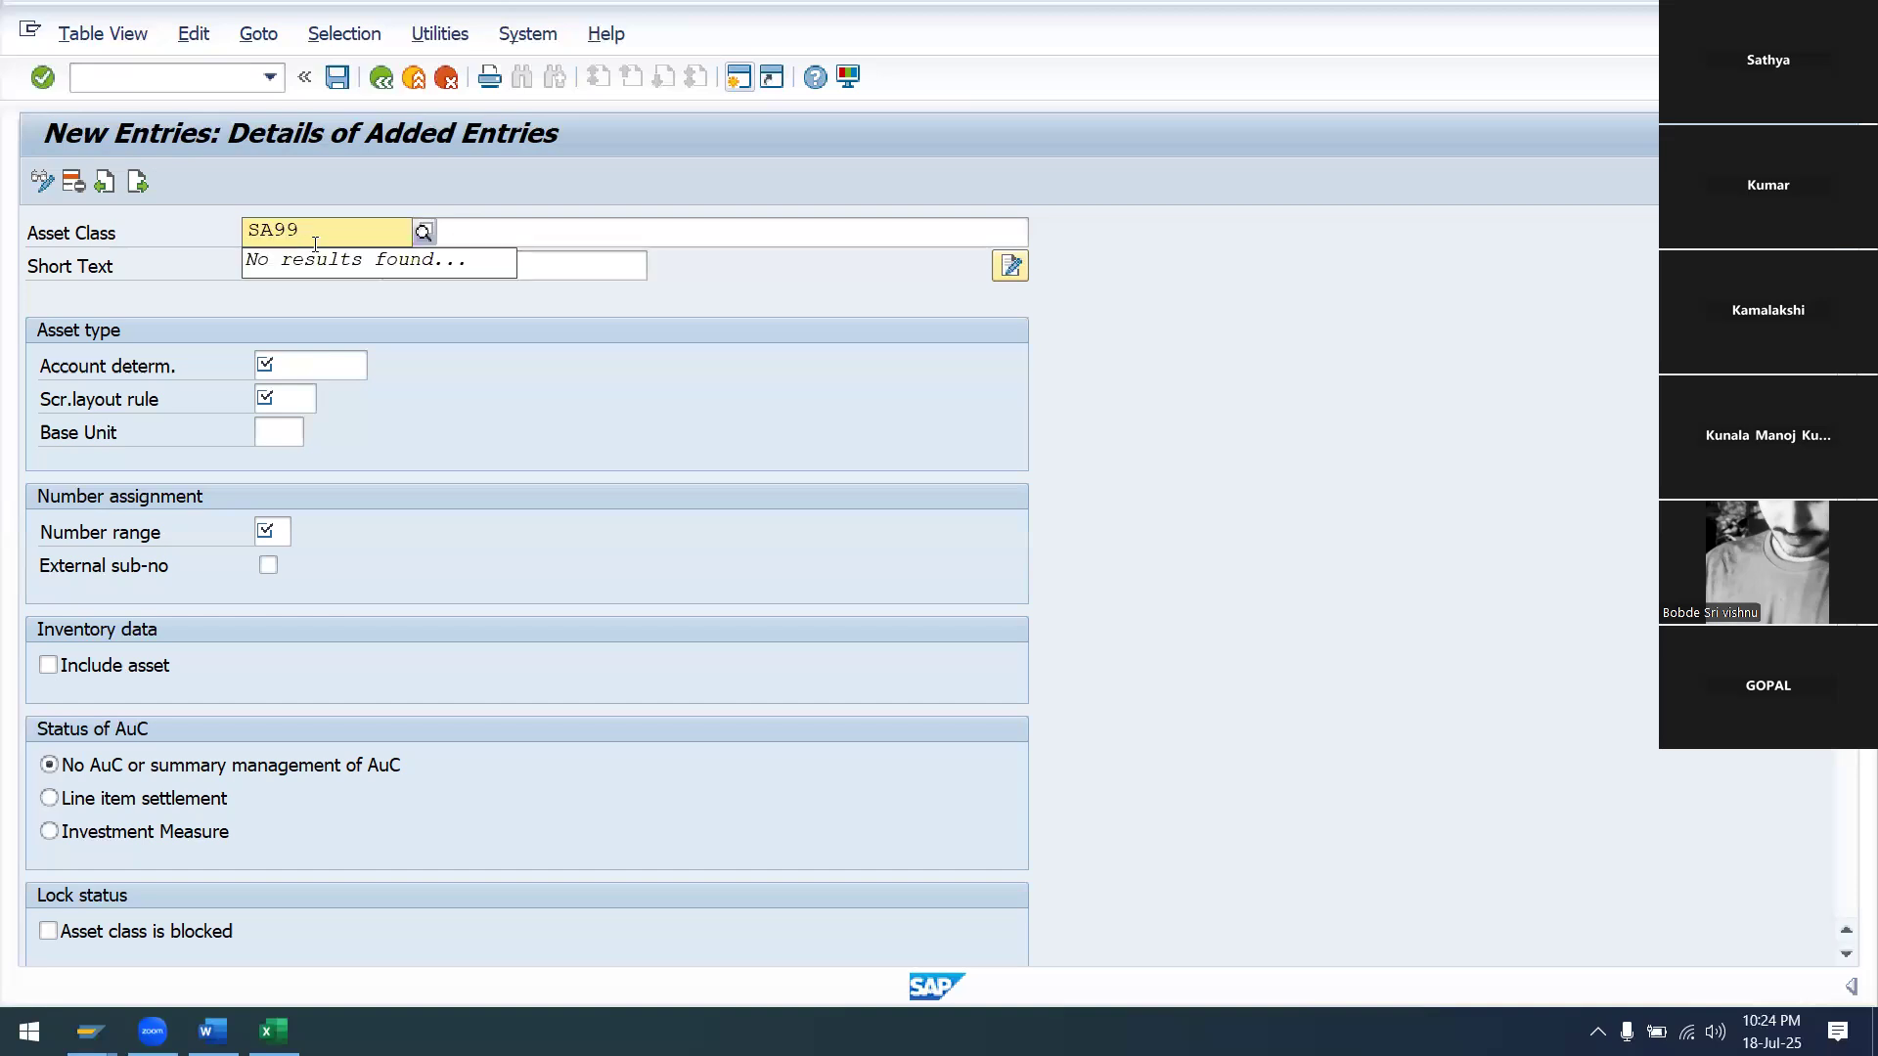
pyautogui.write('PM')
pyautogui.press('BackSpace')
pyautogui.press('BackSpace')
pyautogui.press('BackSpace')
pyautogui.write('PM')
pyautogui.click(605, 231)
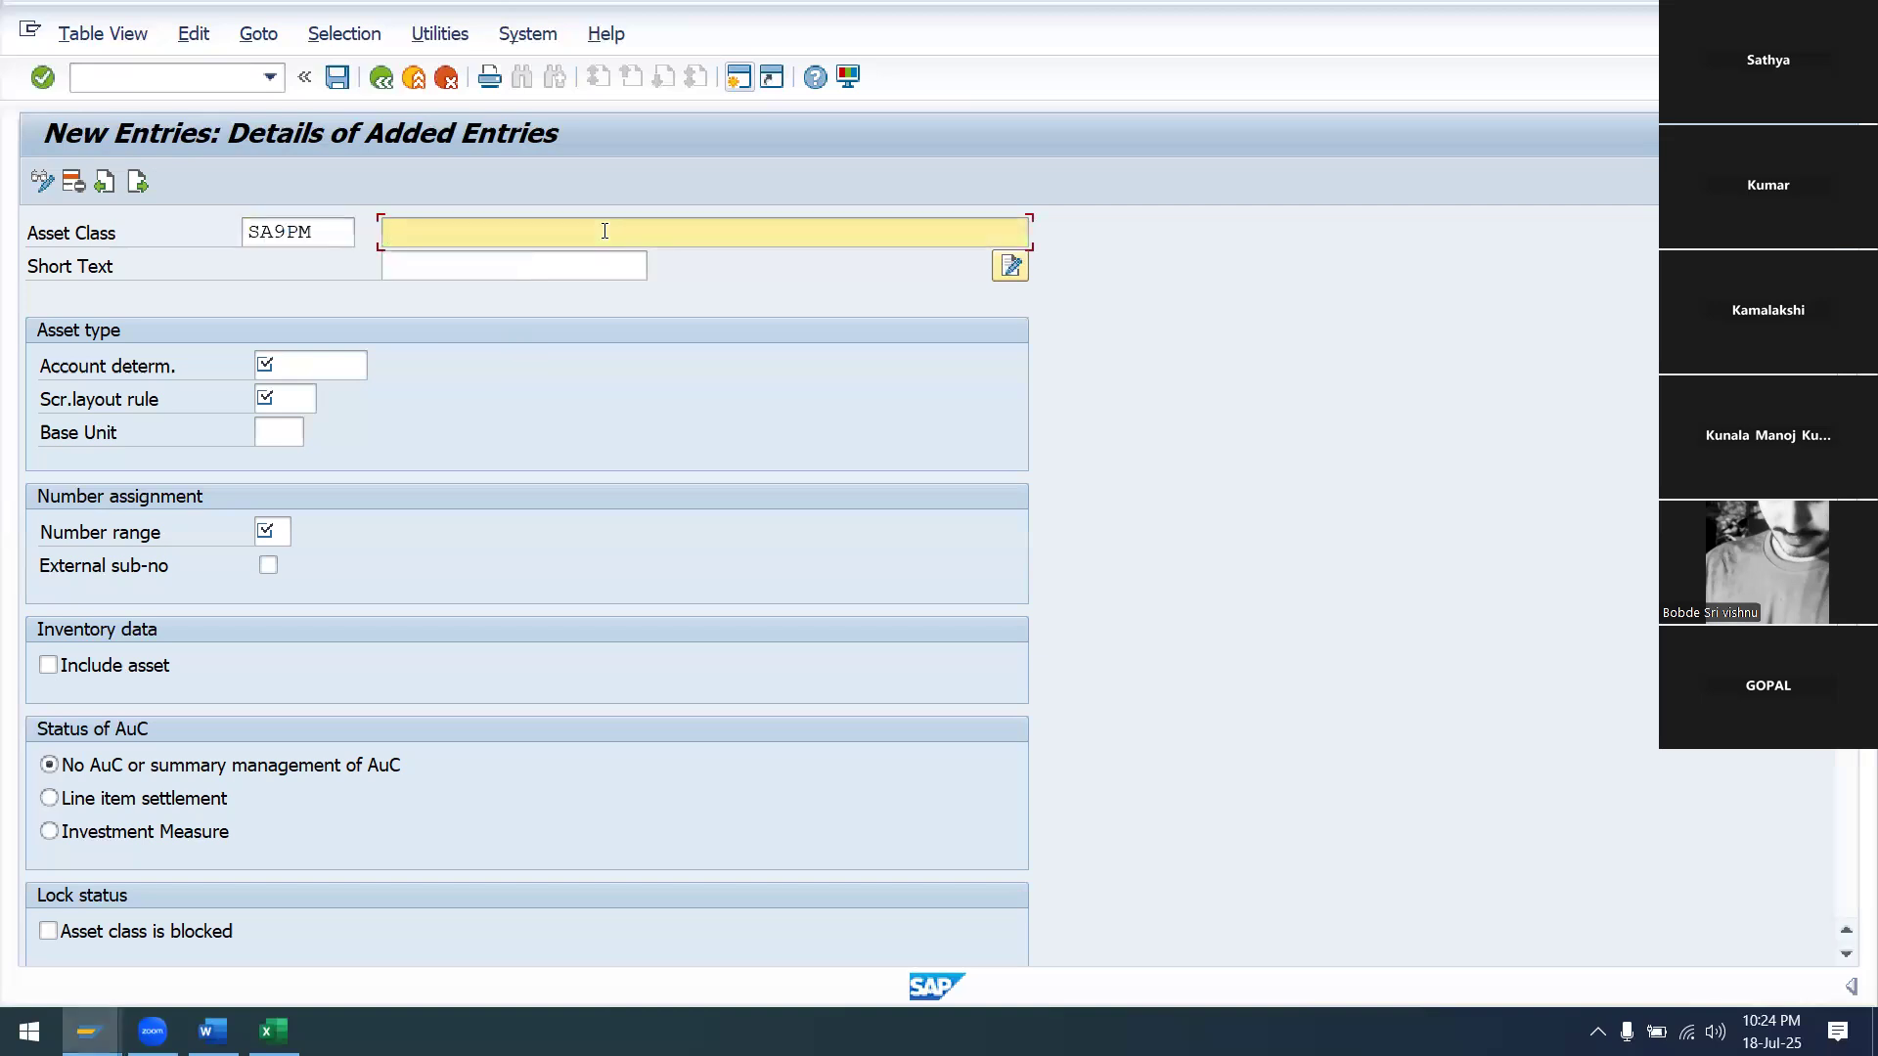
pyautogui.write('HEAVY&')
pyautogui.press('BackSpace')
pyautogui.write('PLANT&MACHIONART')
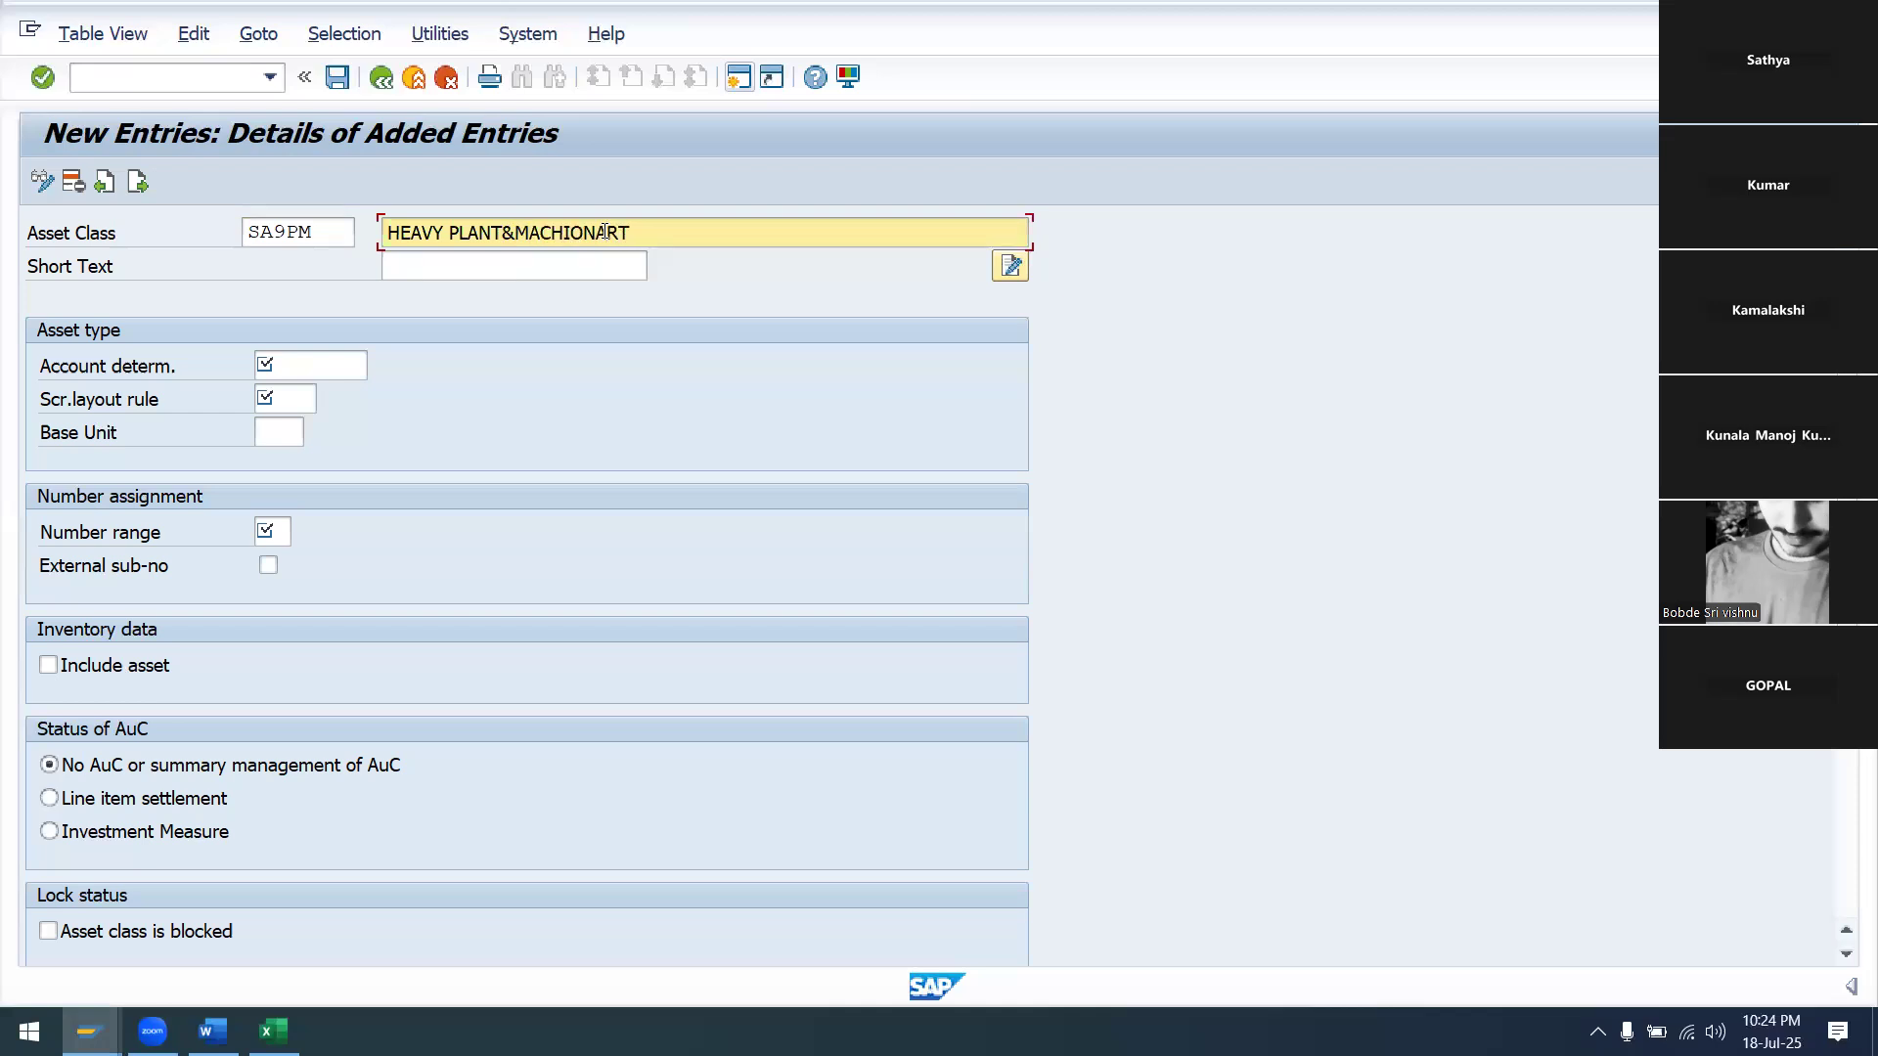
pyautogui.press('BackSpace')
pyautogui.write('Y SA99')
pyautogui.click(301, 369)
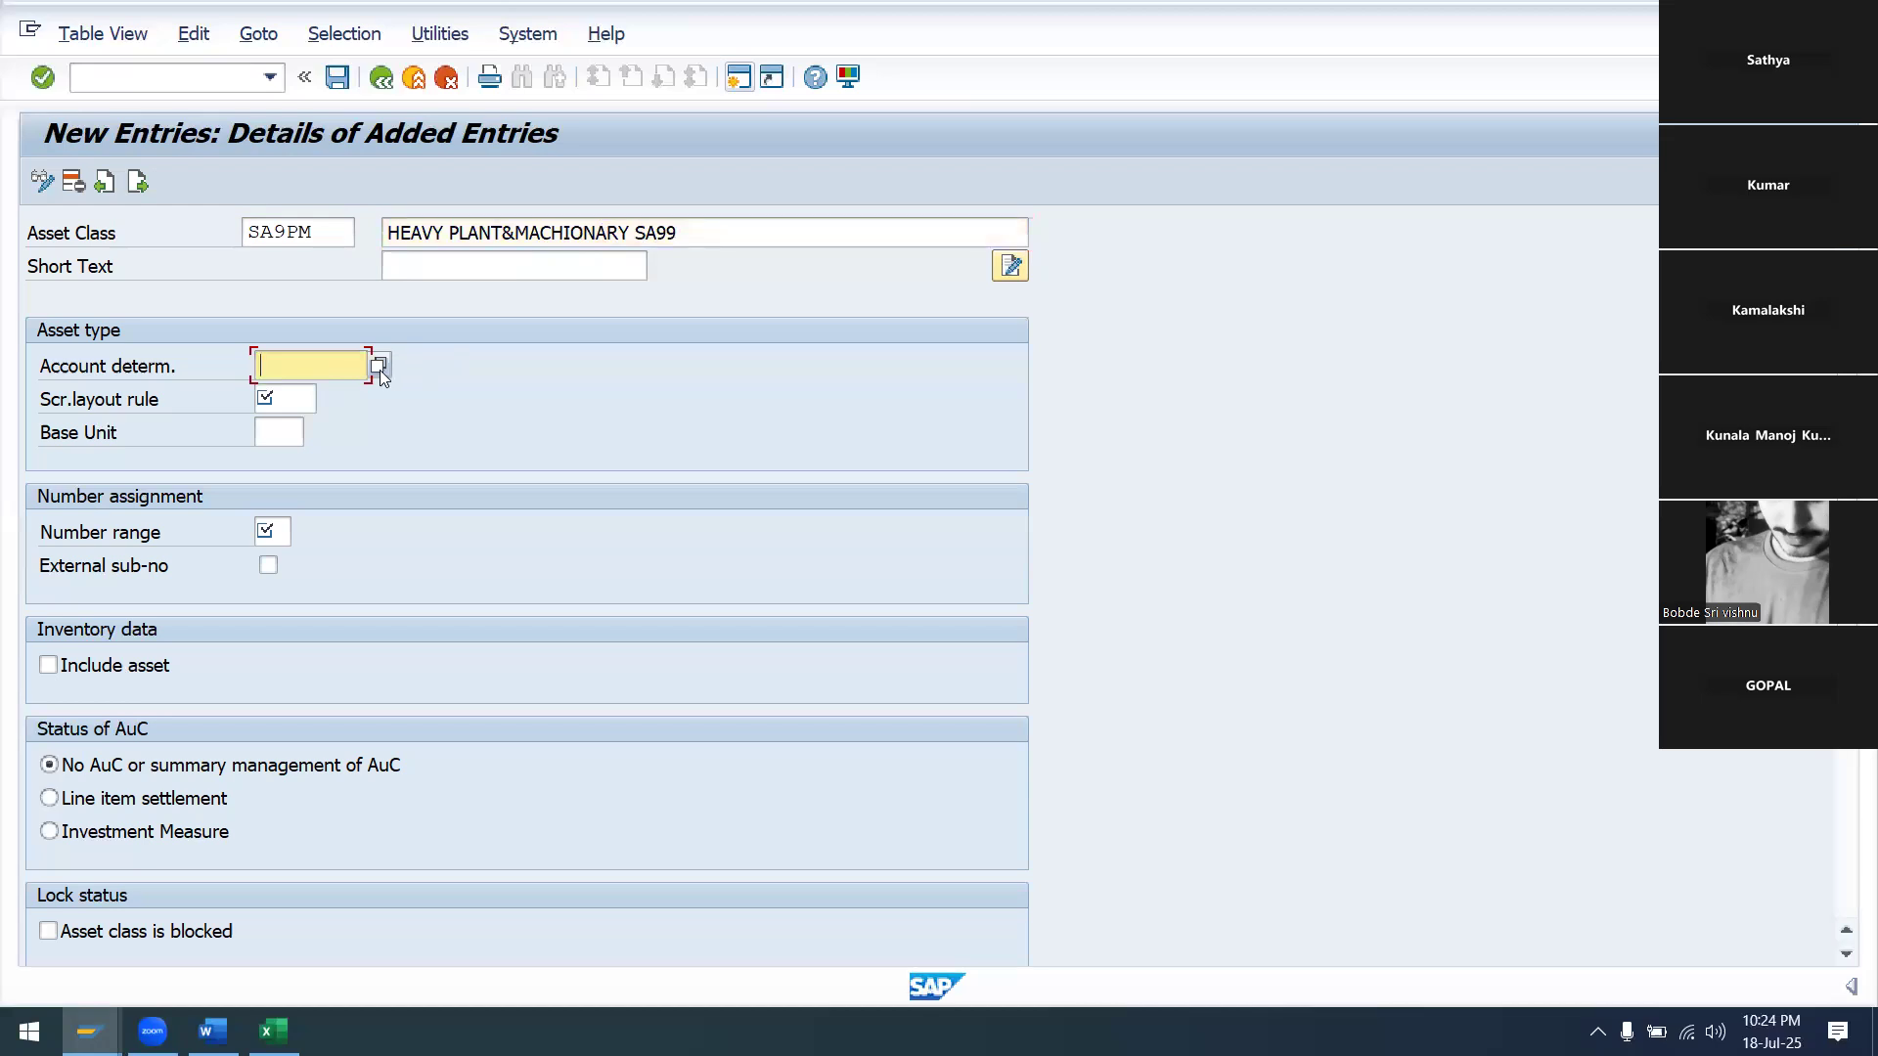
# Set the account determination to SA99P&M from its value list
pyautogui.click(379, 368)
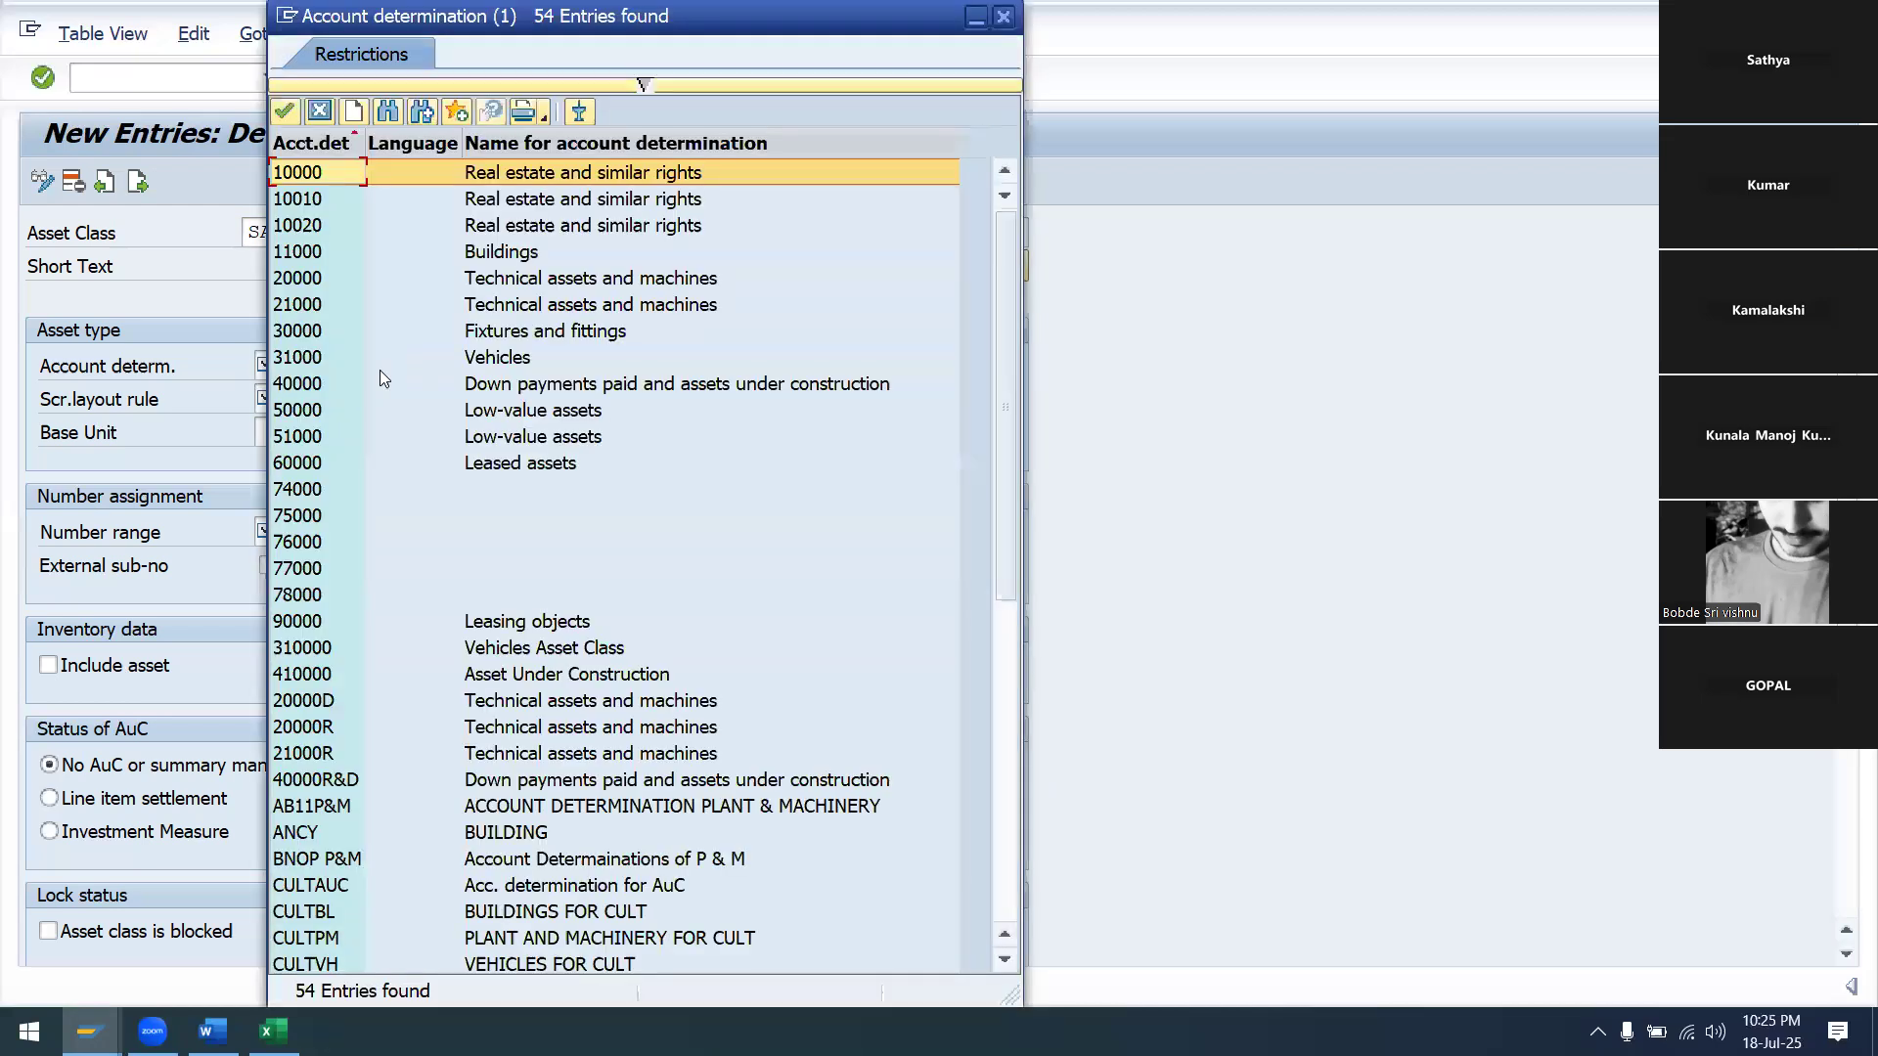
pyautogui.scroll(-8, 381, 371)
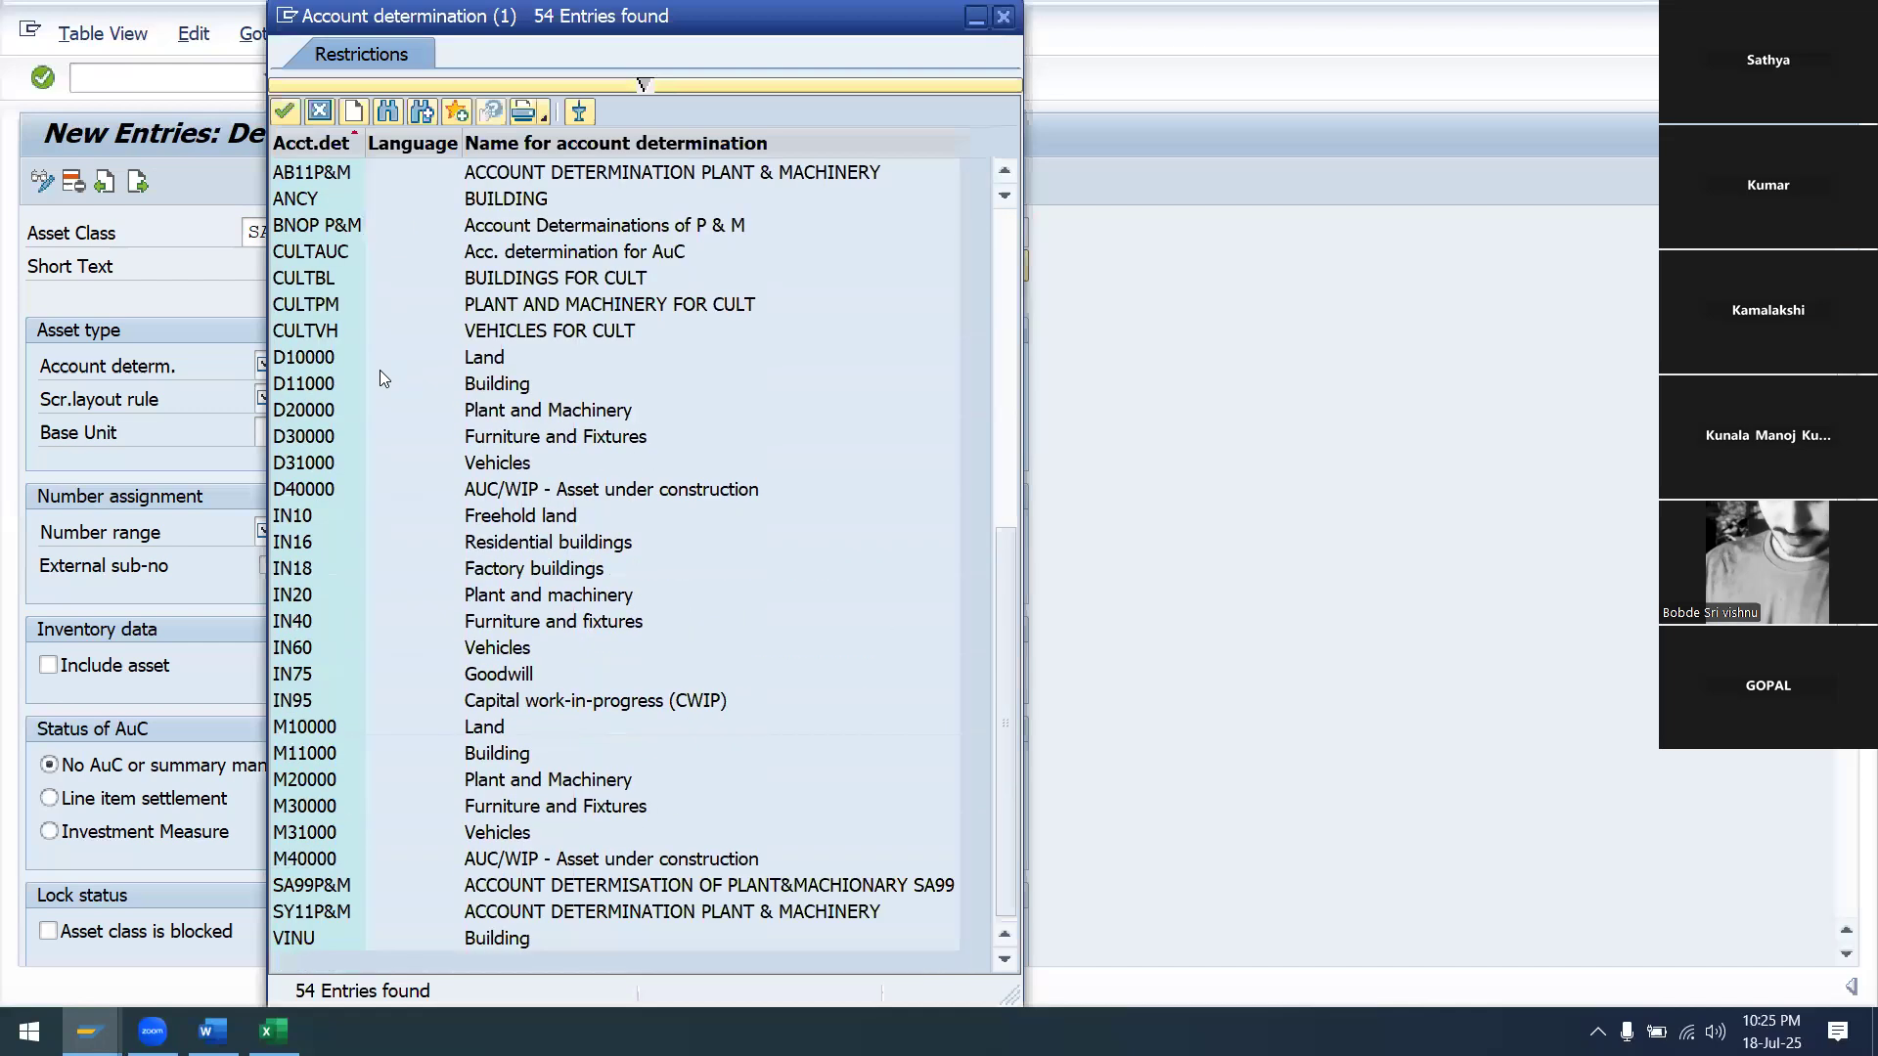
pyautogui.click(348, 889)
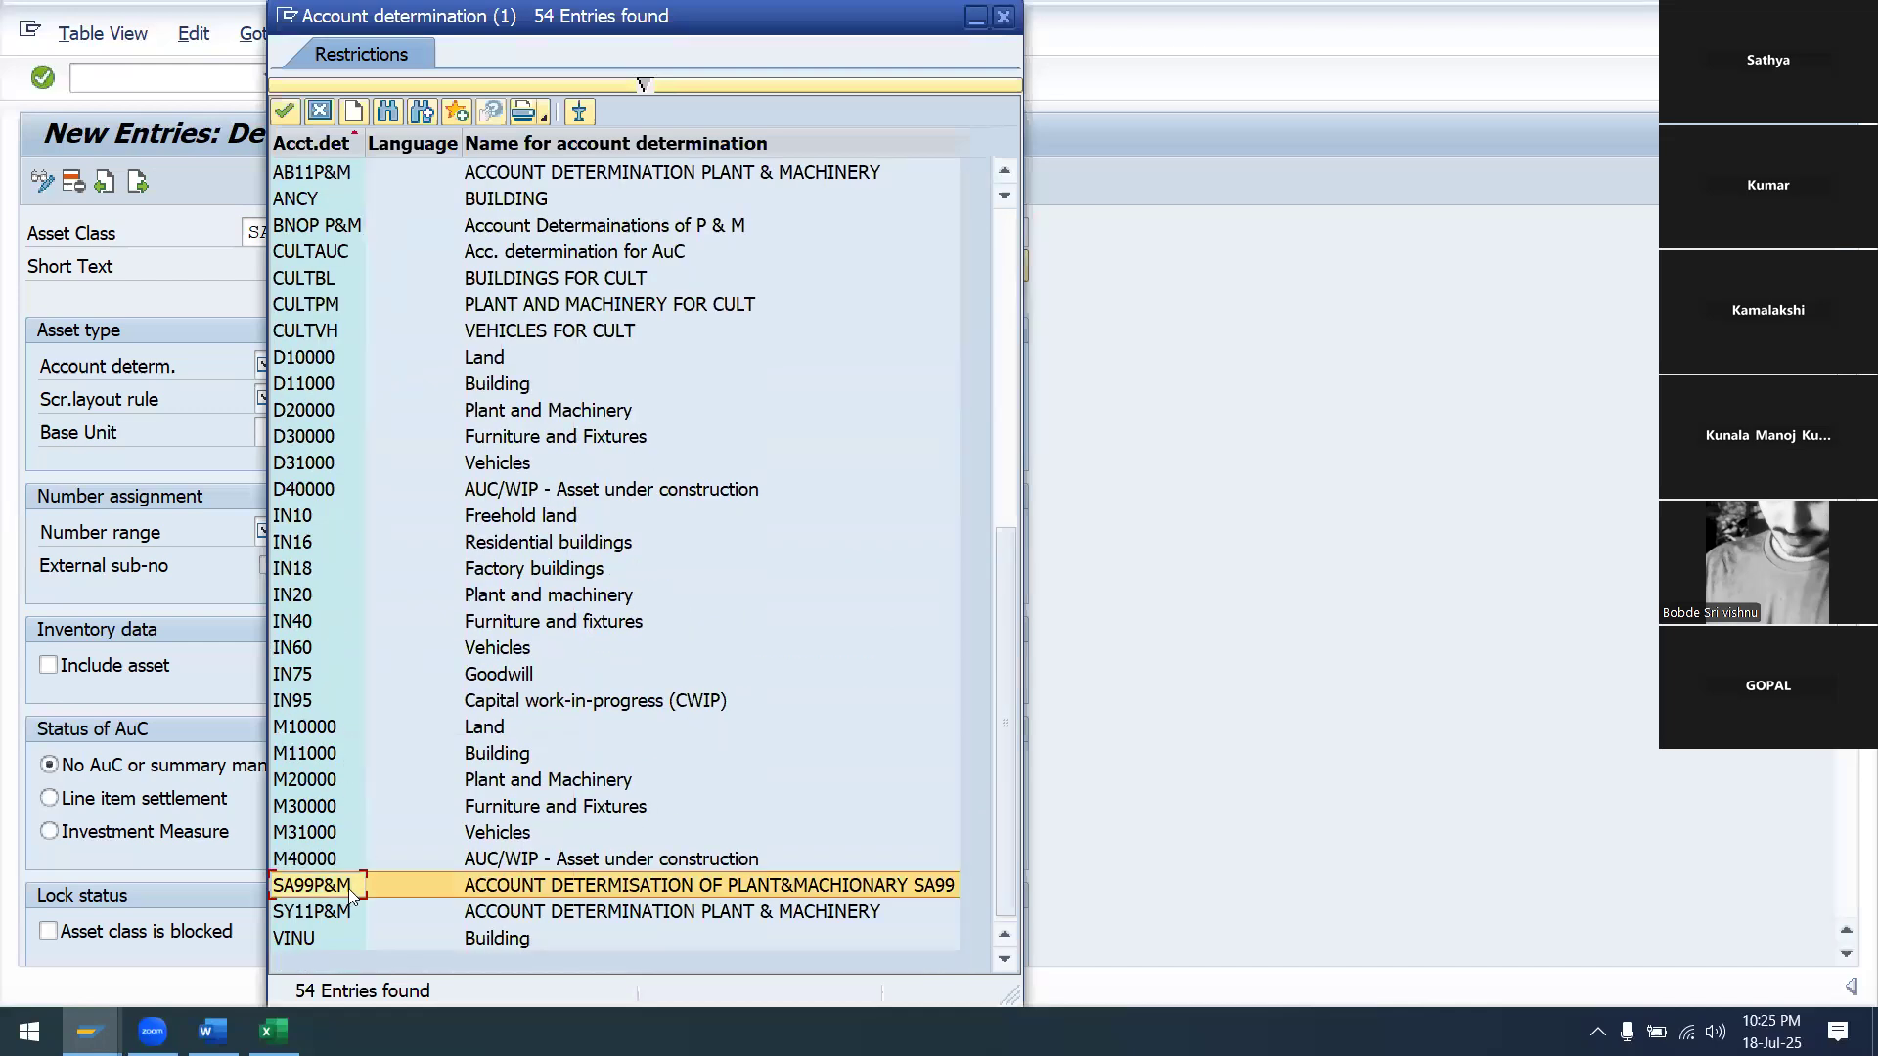
pyautogui.click(285, 111)
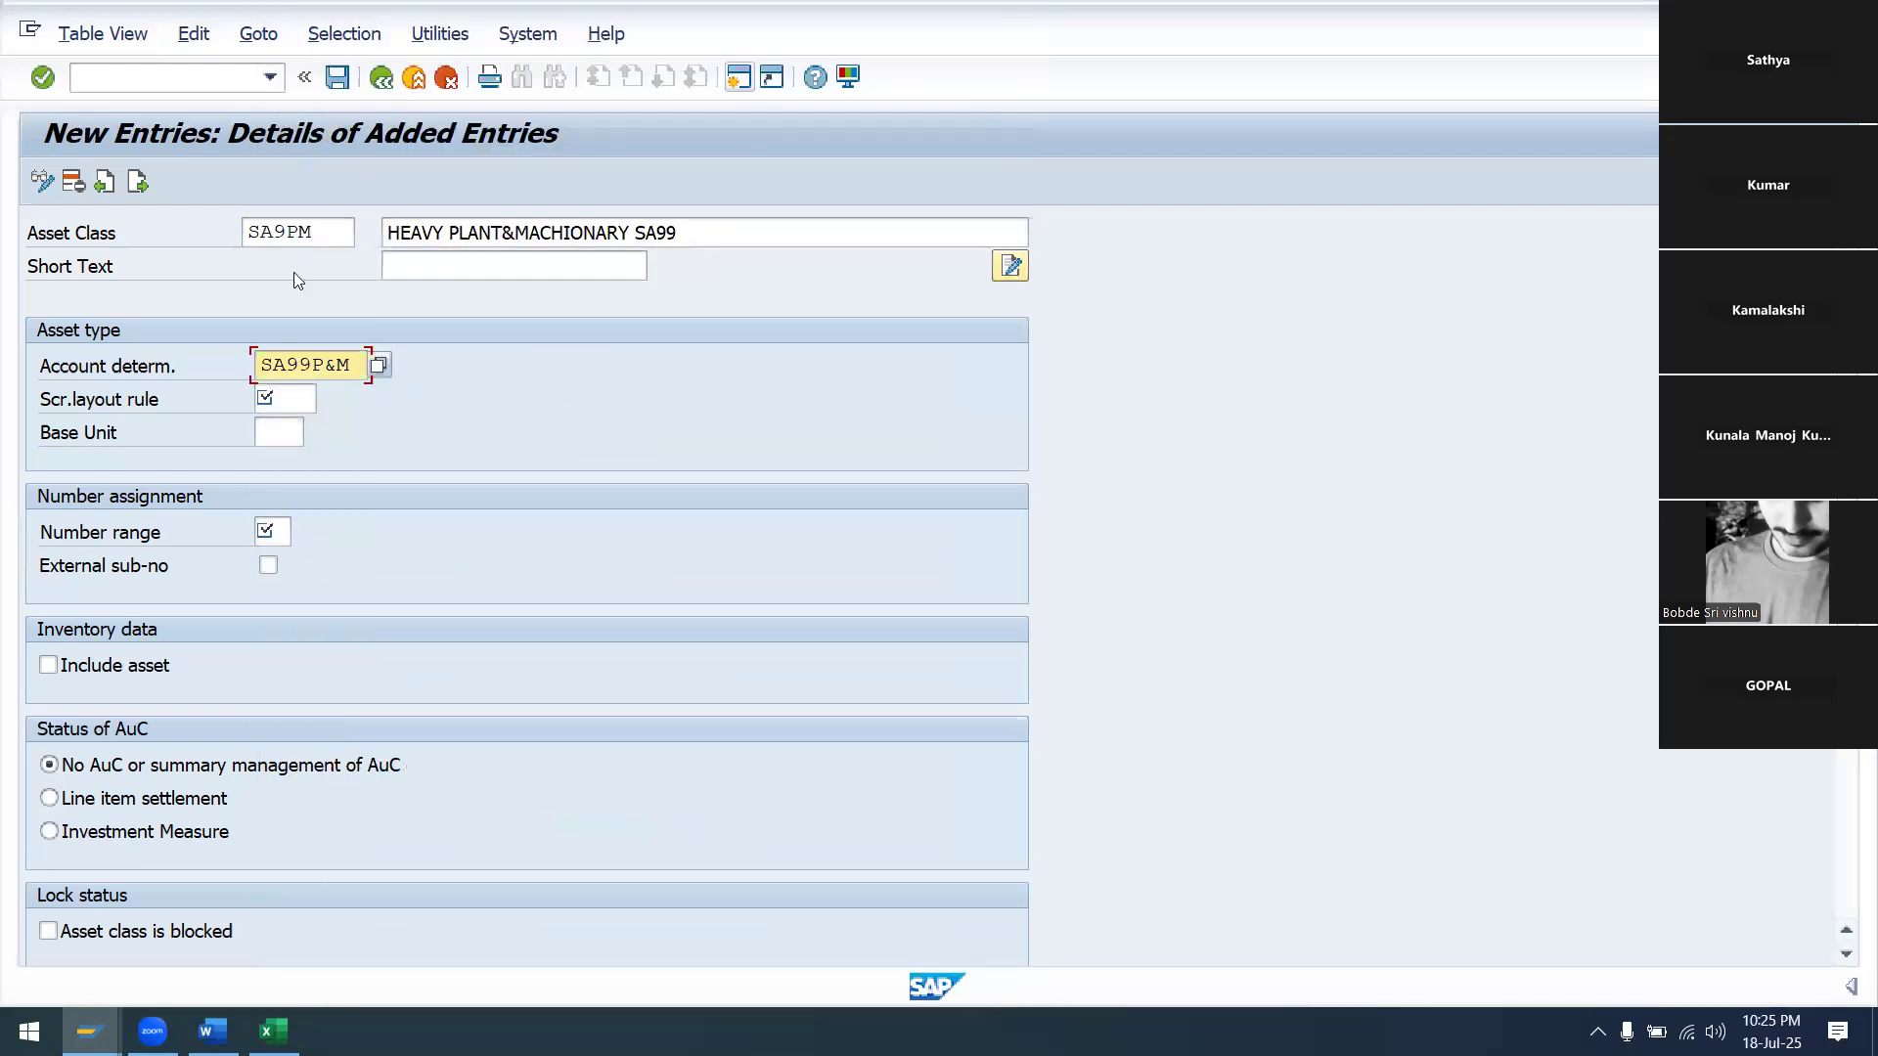
# Search the screen layout rules for 'SA' and assign rule SAPM
pyautogui.click(297, 404)
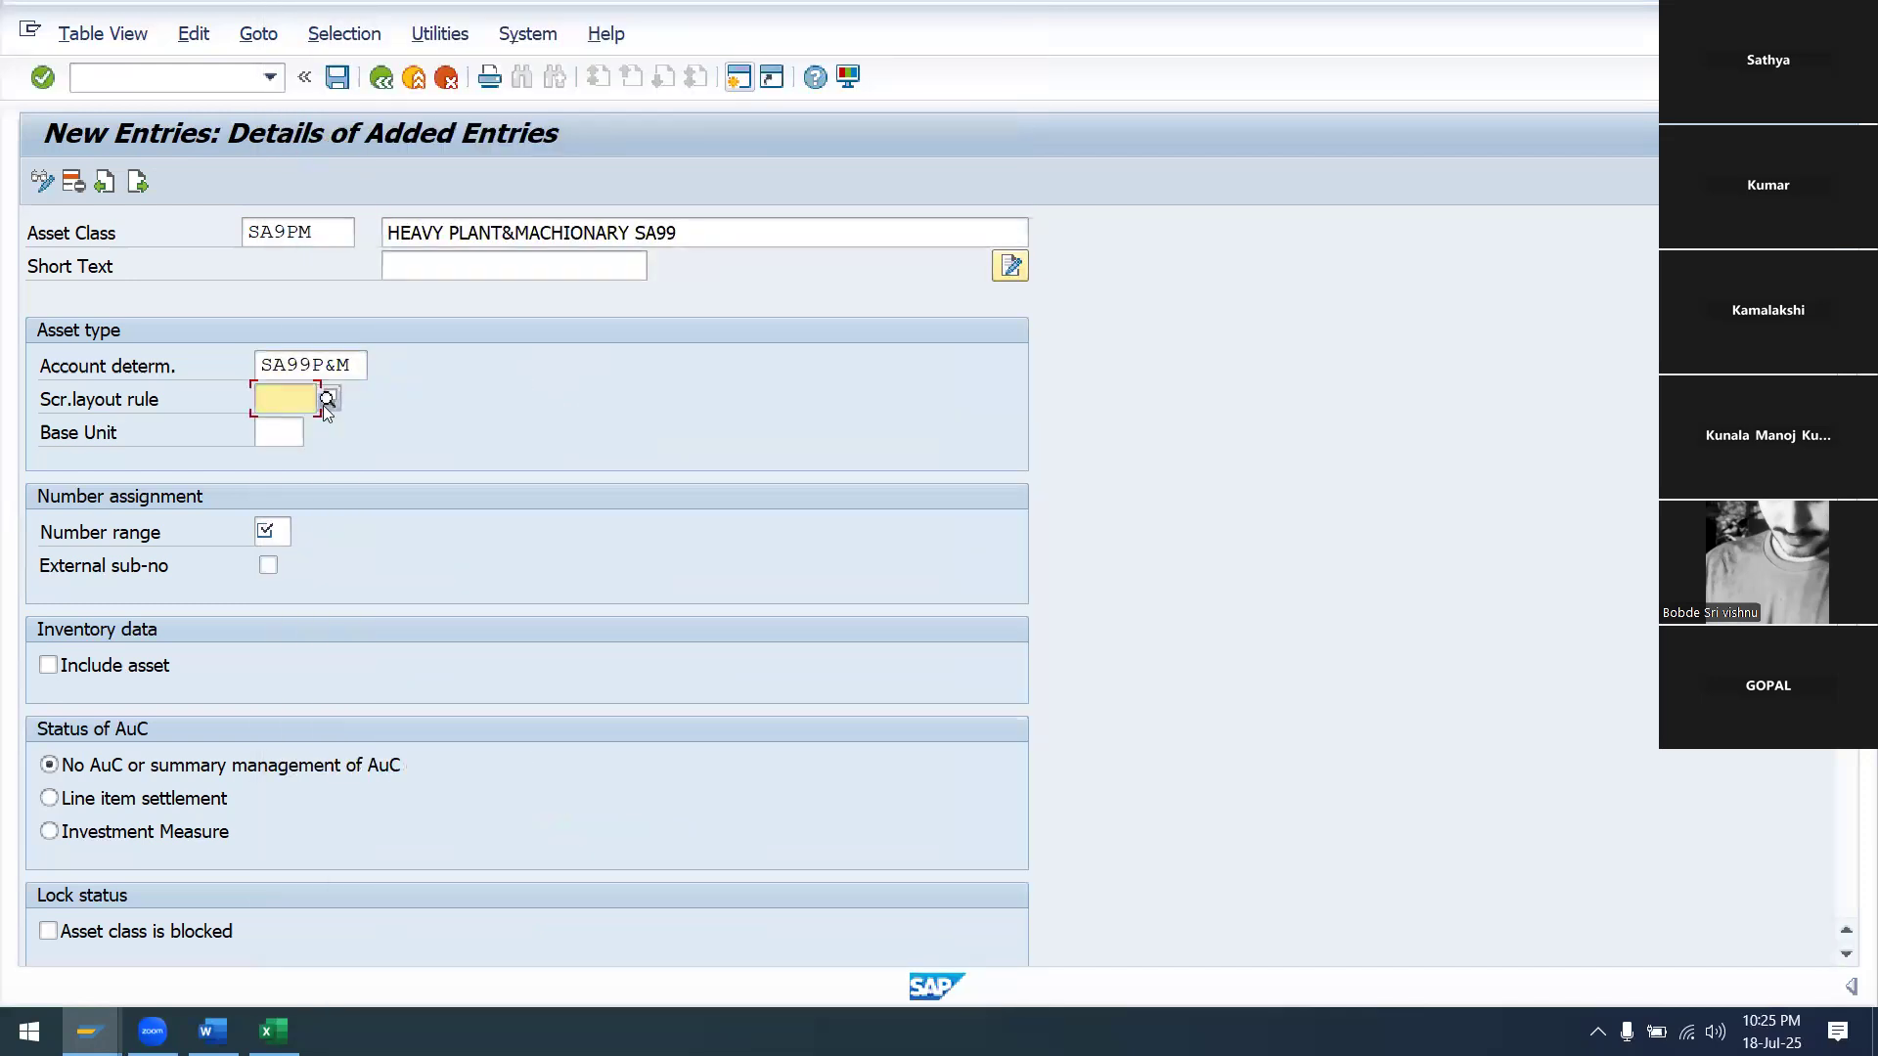
pyautogui.click(323, 405)
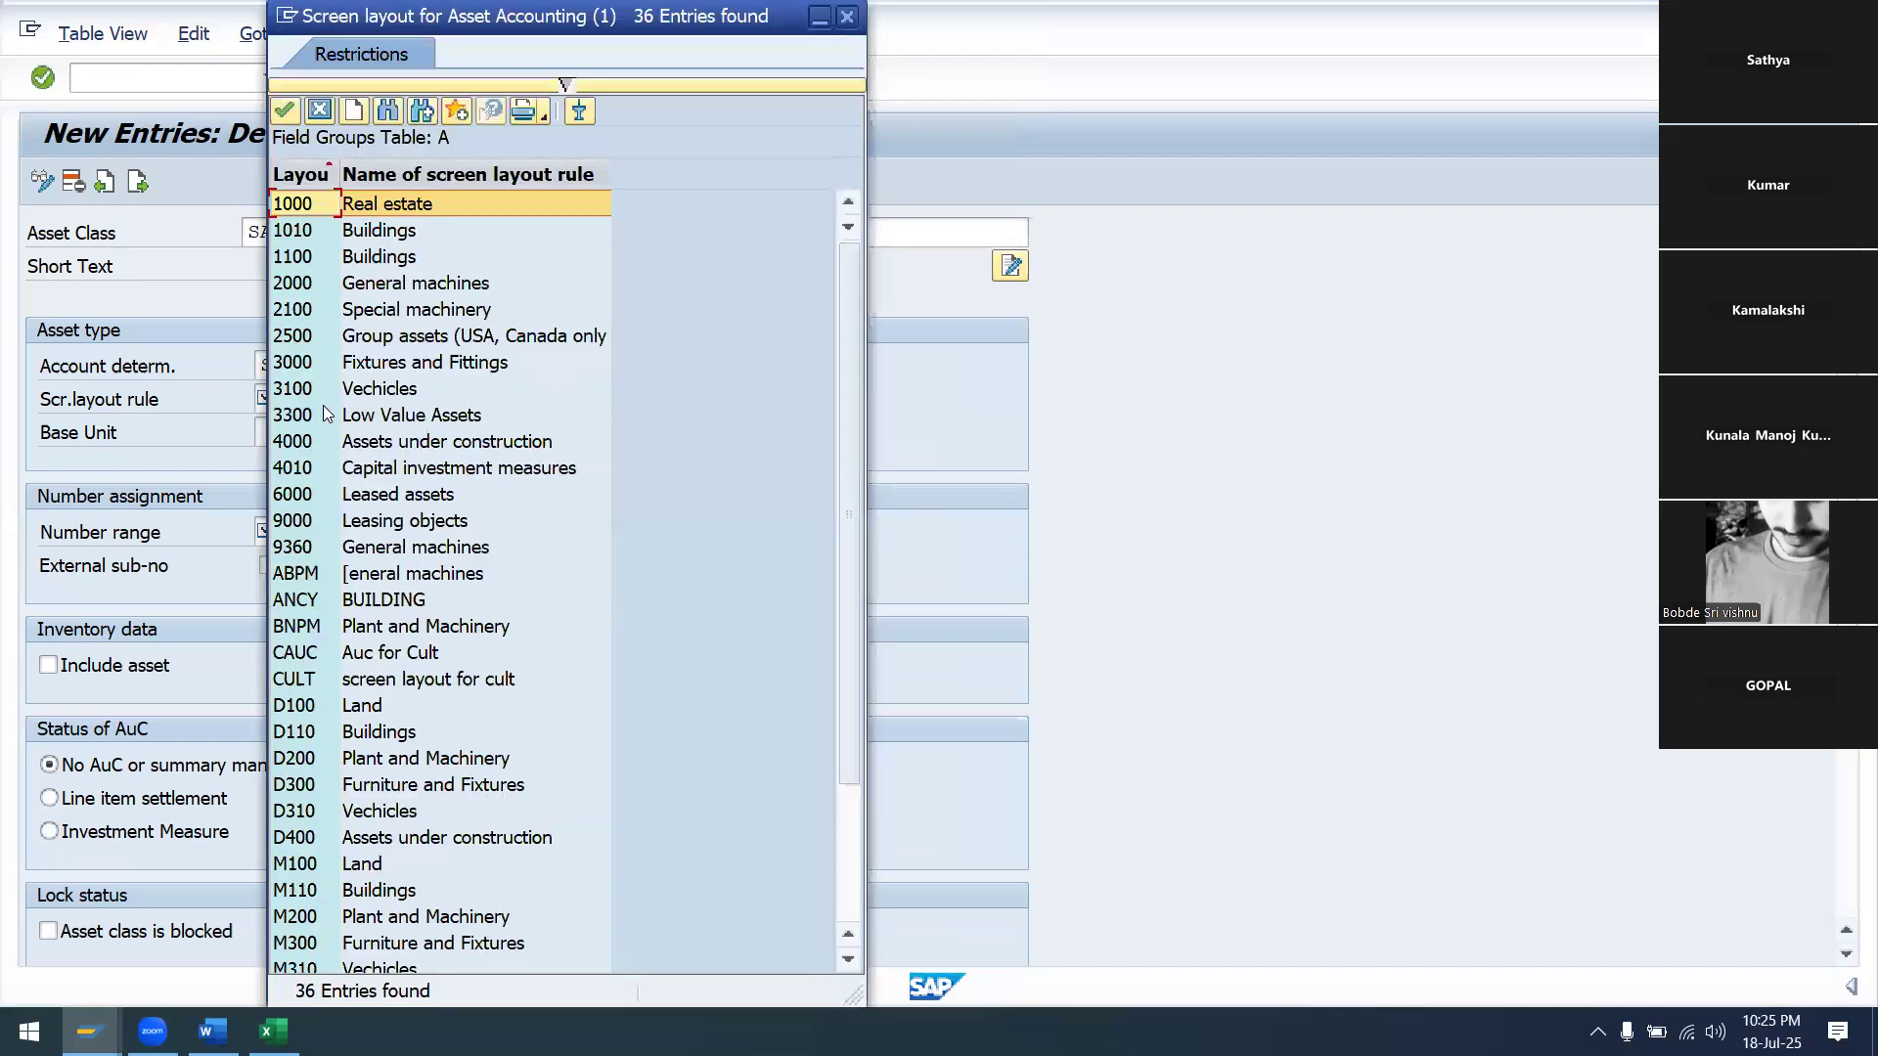
pyautogui.click(385, 112)
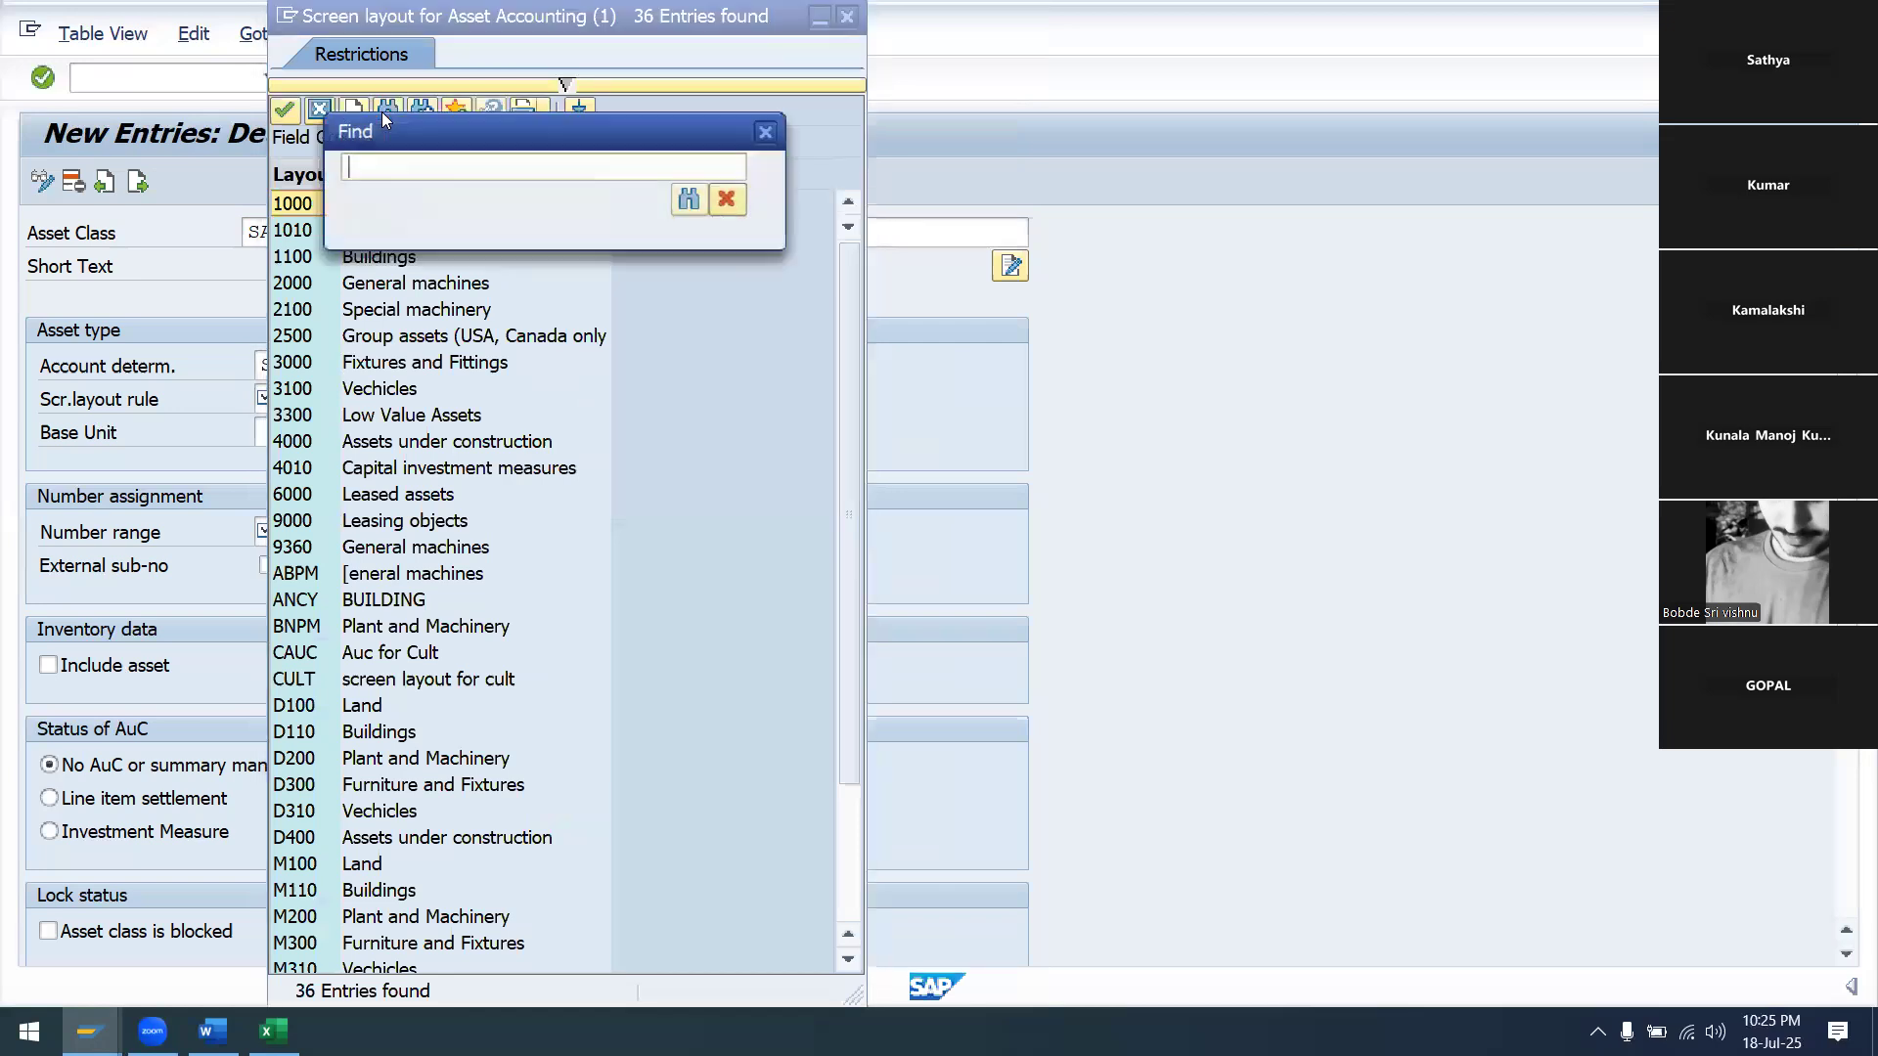
pyautogui.write('SA')
pyautogui.click(689, 200)
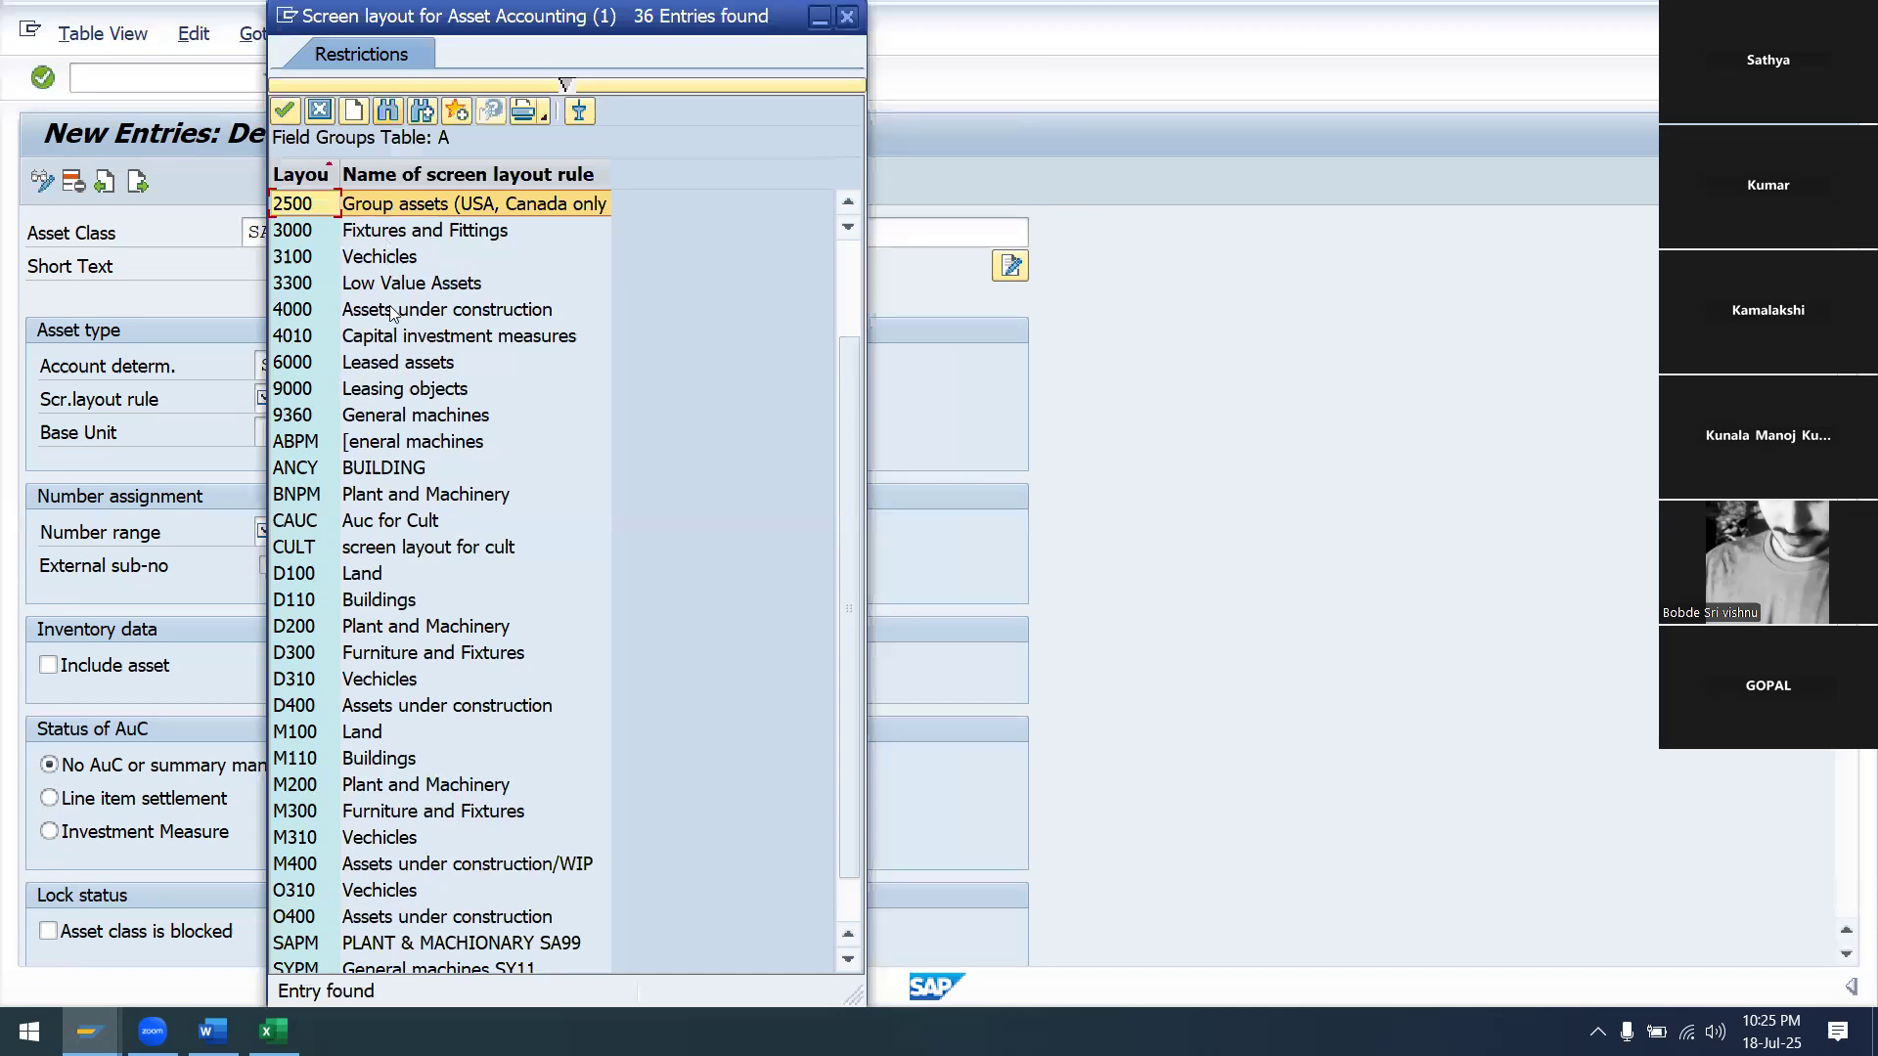
pyautogui.scroll(-1, 358, 545)
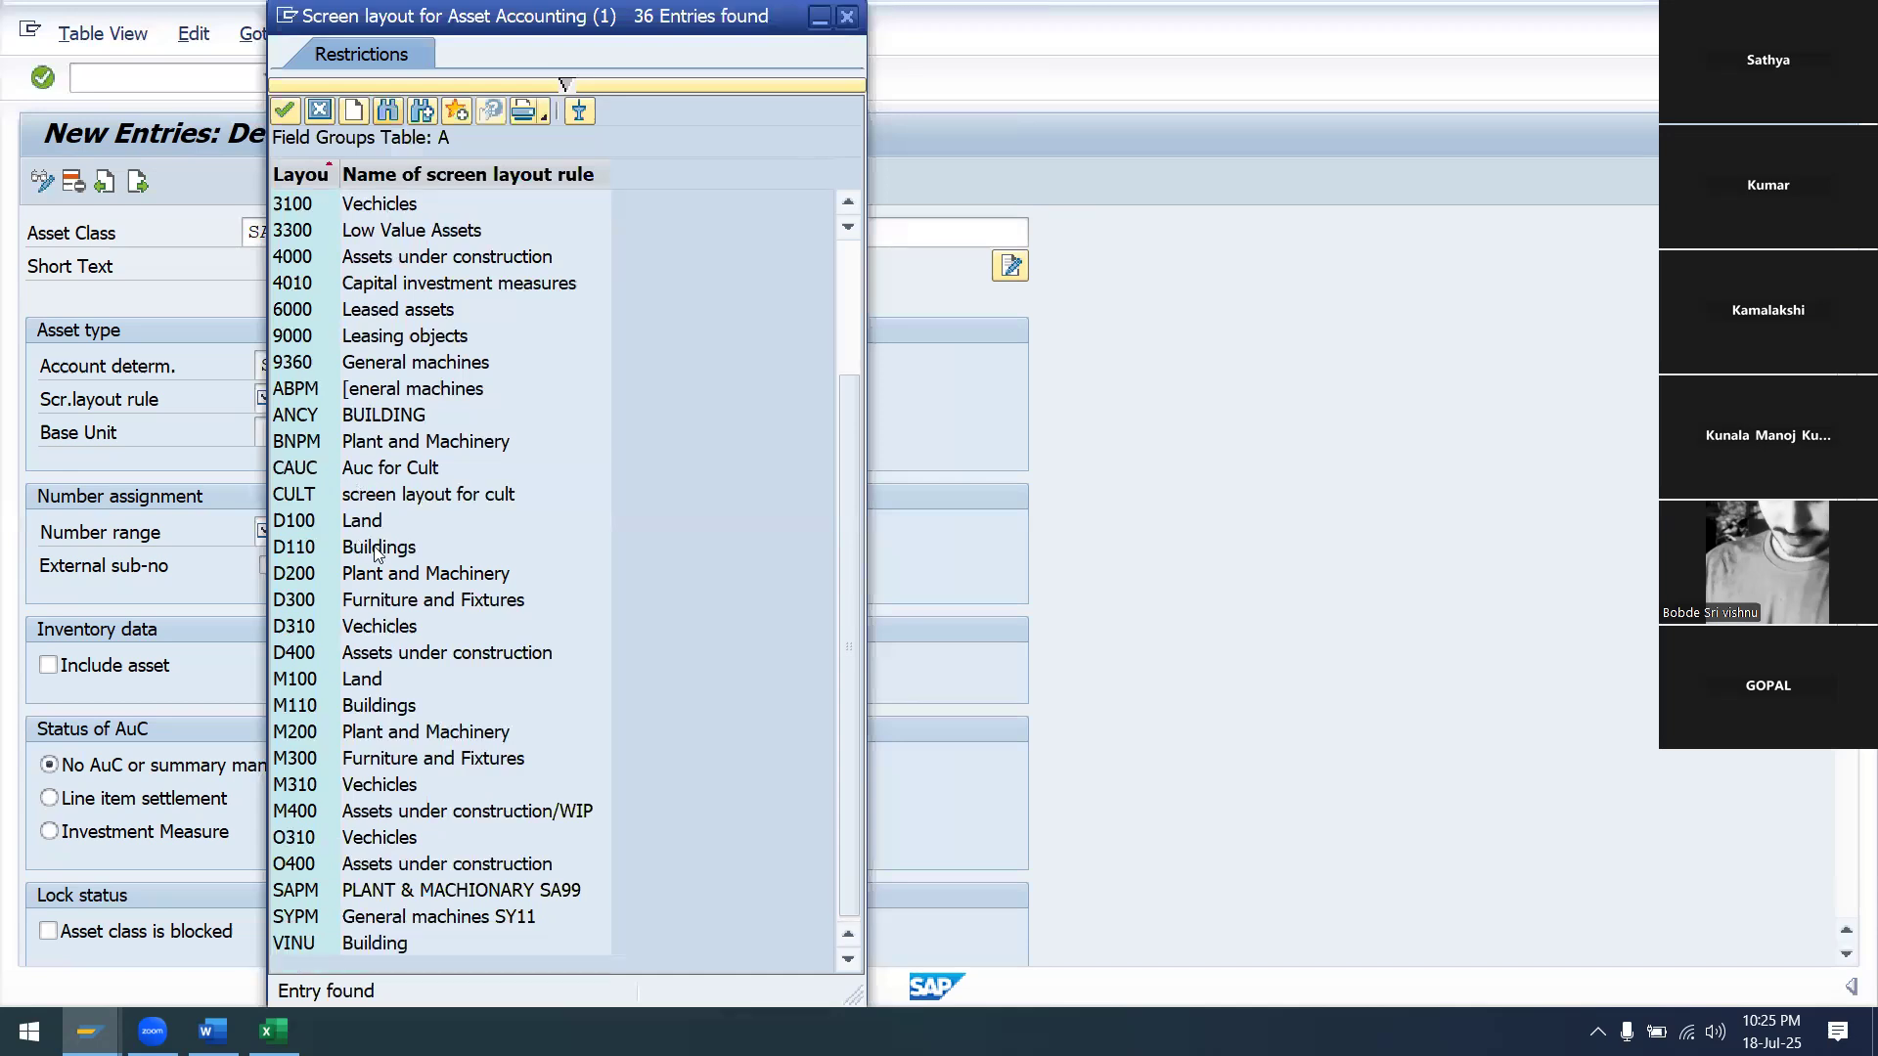
pyautogui.click(460, 892)
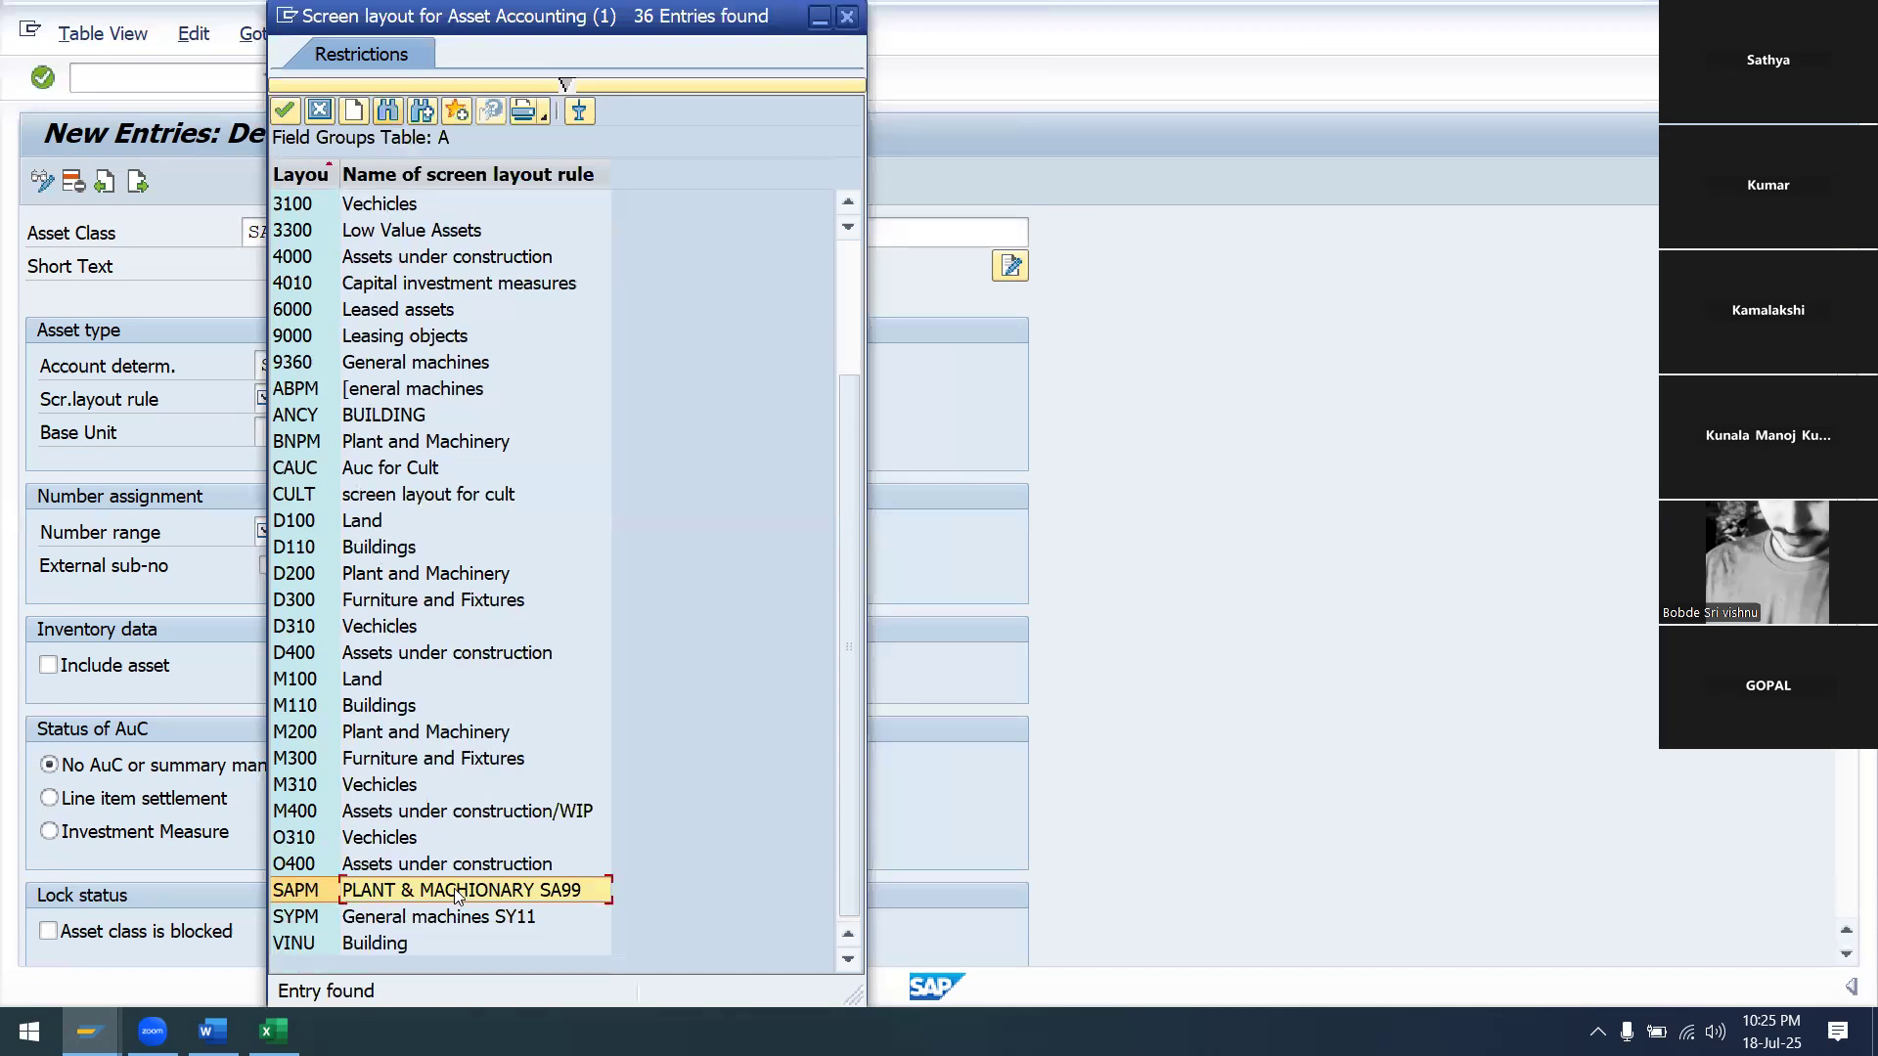
pyautogui.click(284, 111)
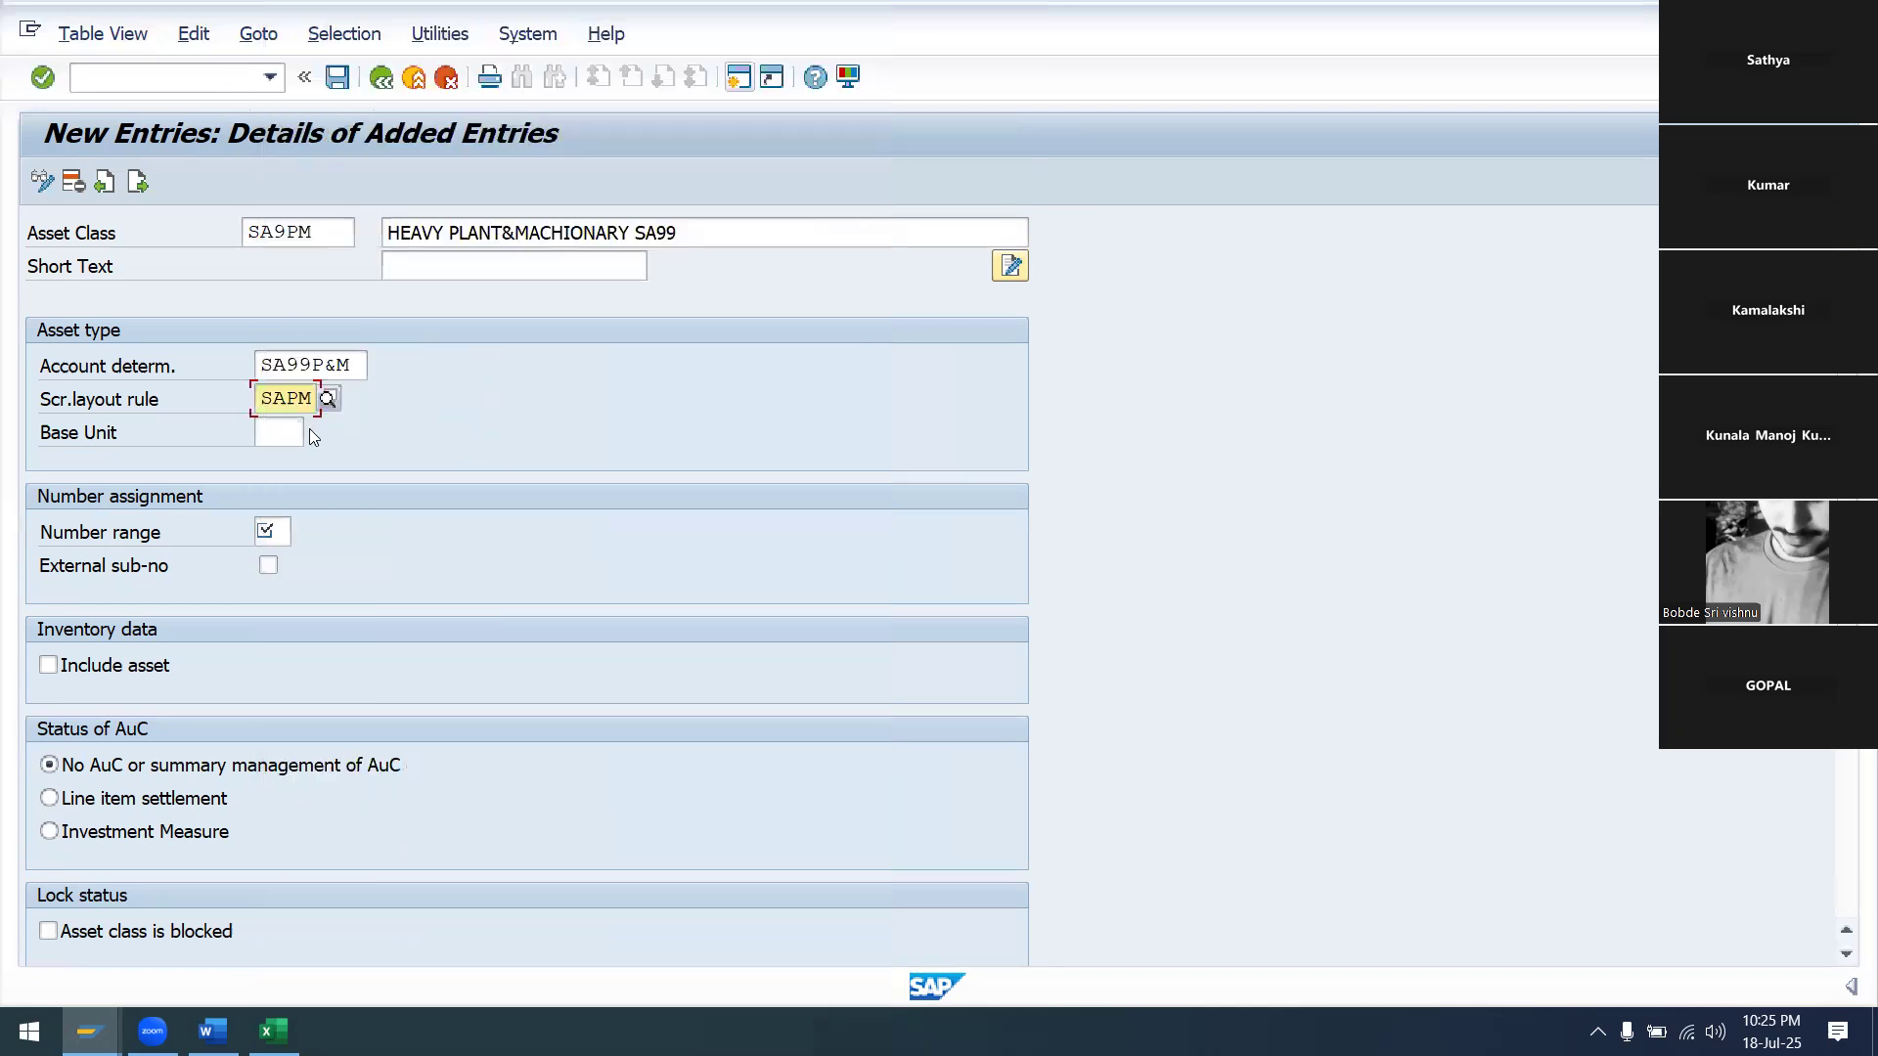
# Assign number range 01 of company code SA99 (100–1000) to asset class SA9PM
pyautogui.click(274, 534)
pyautogui.click(299, 532)
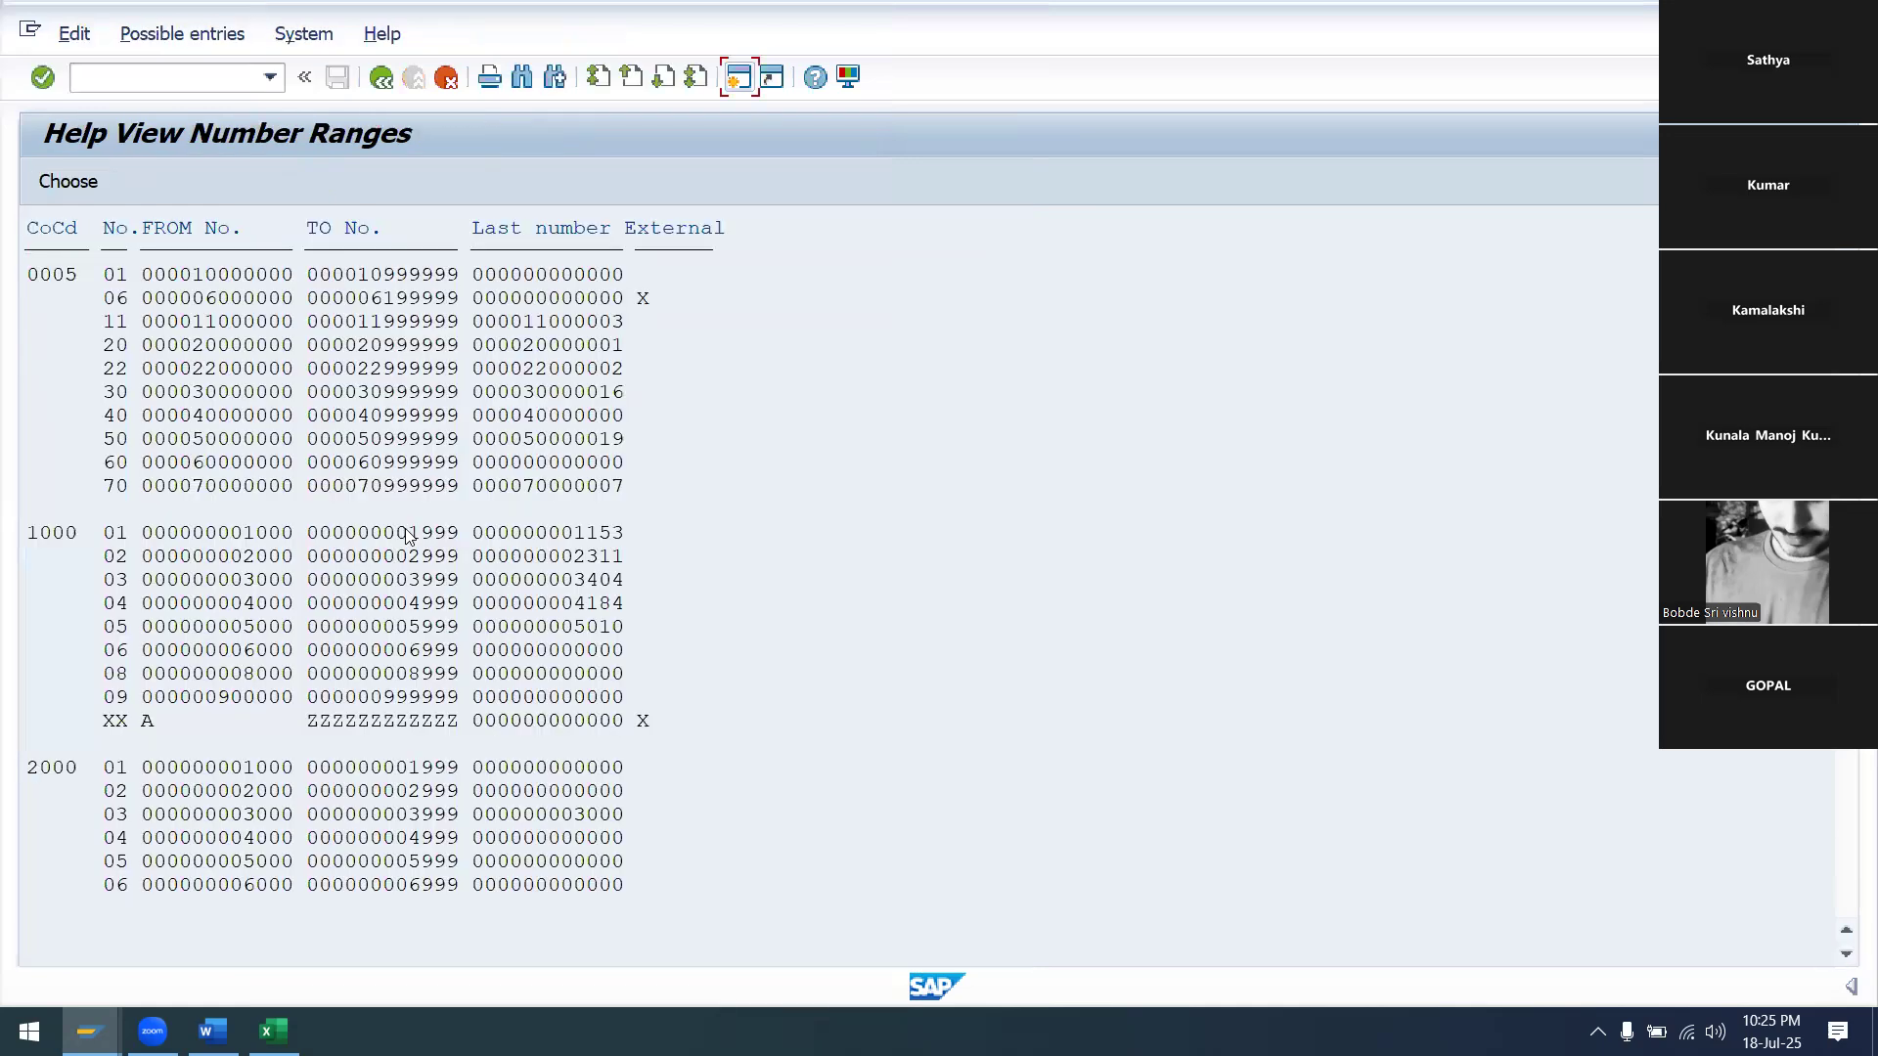
pyautogui.scroll(-4, 191, 532)
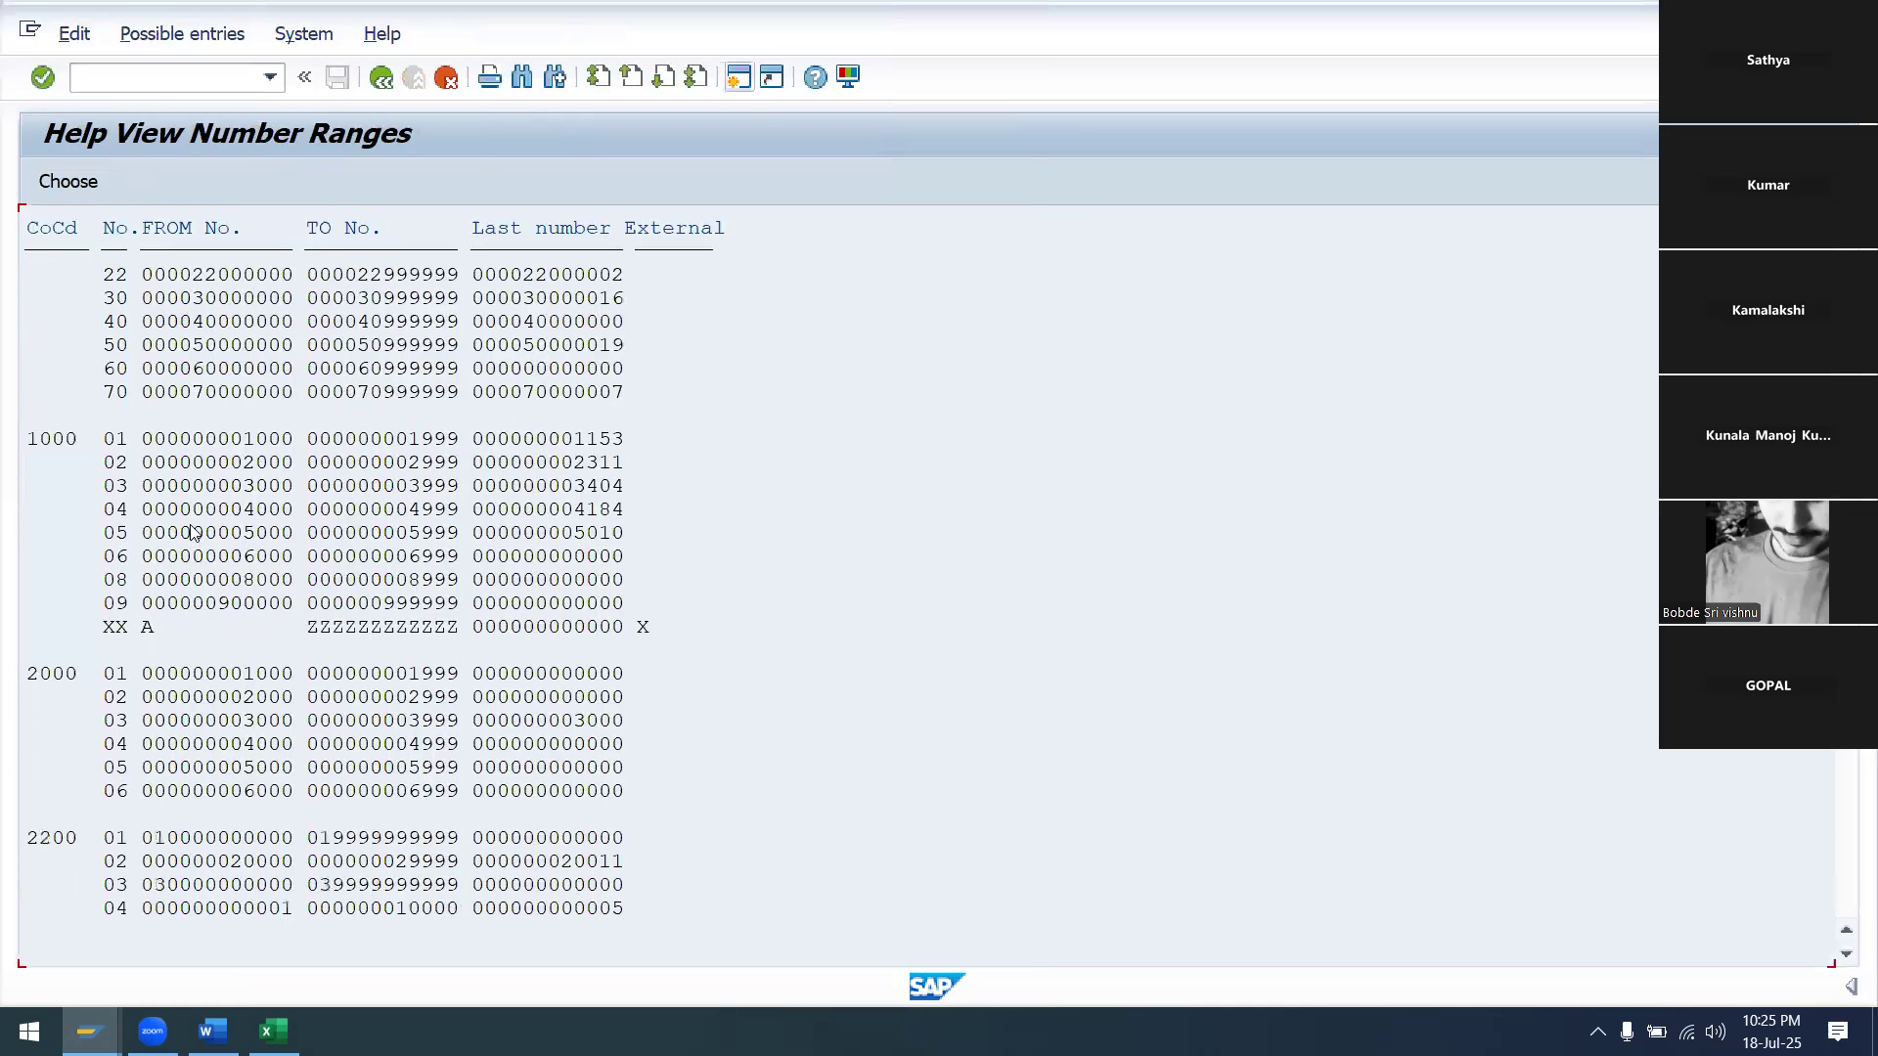
pyautogui.scroll(-4, 192, 532)
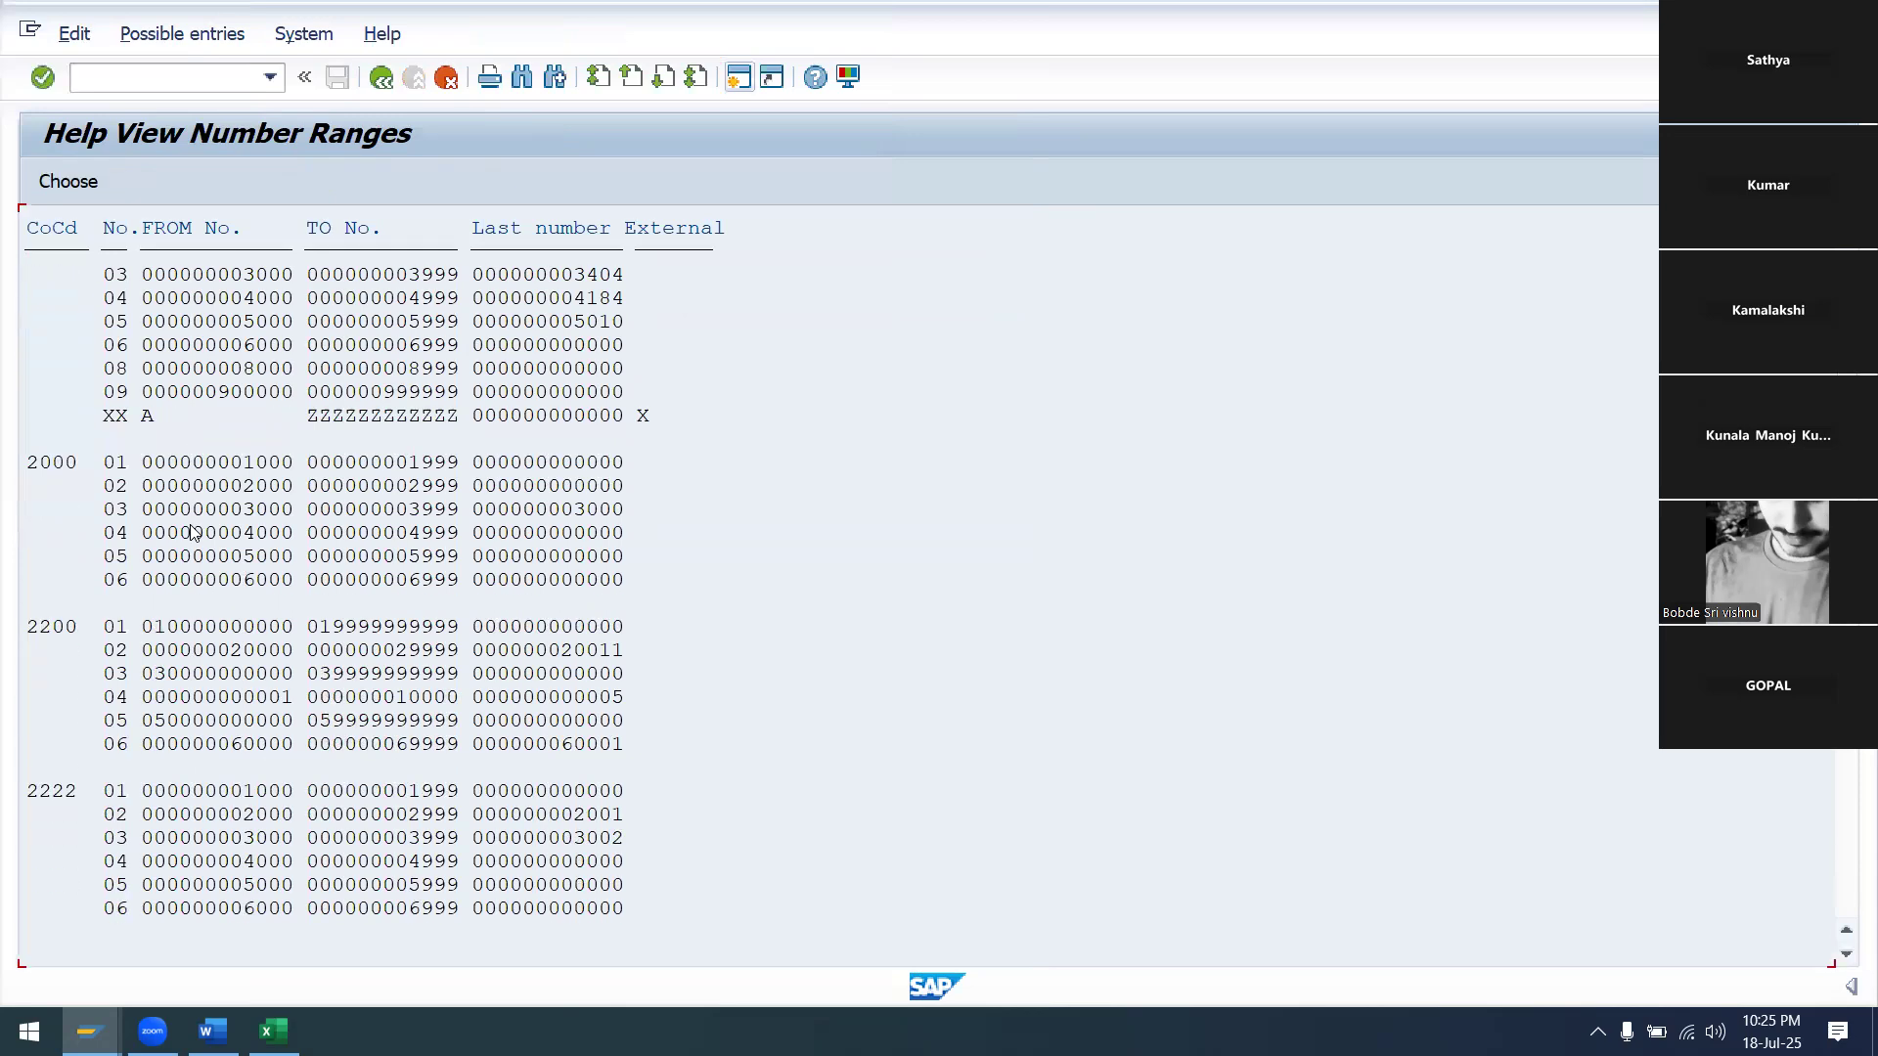
pyautogui.scroll(-4, 192, 532)
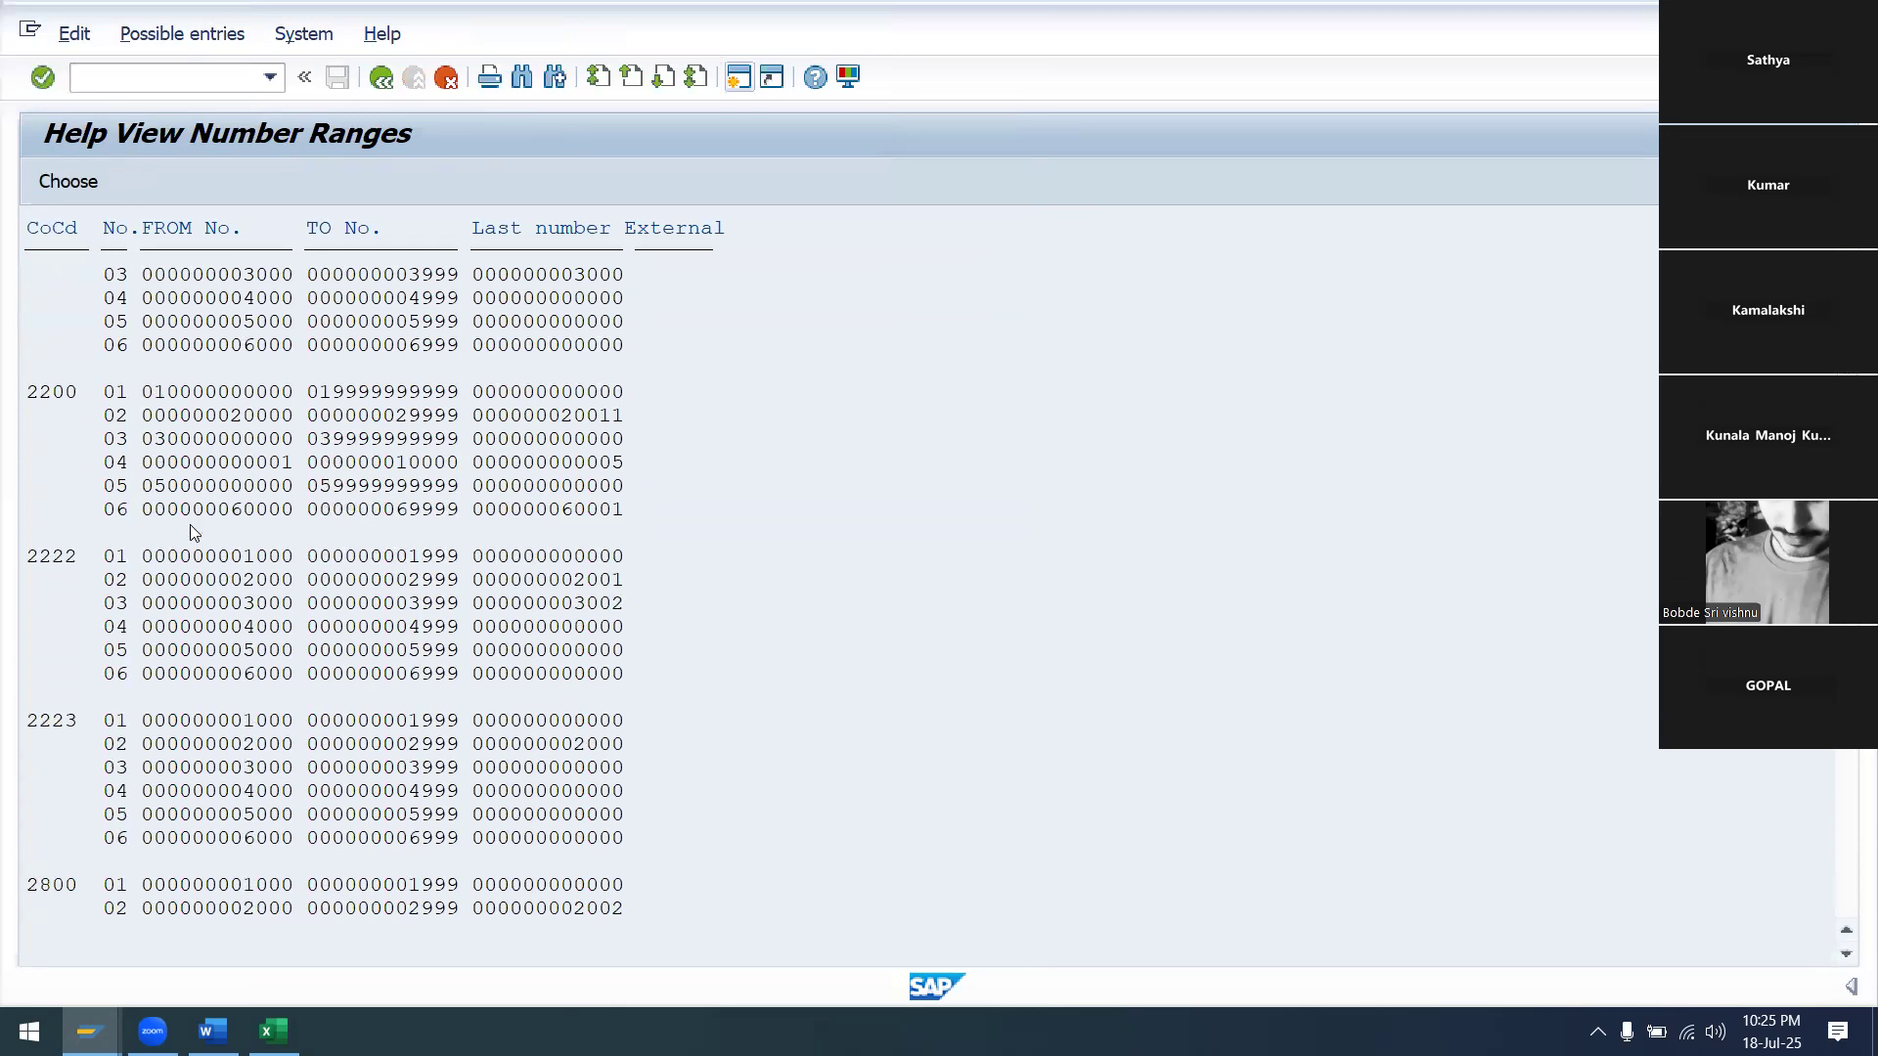
pyautogui.scroll(-2, 193, 532)
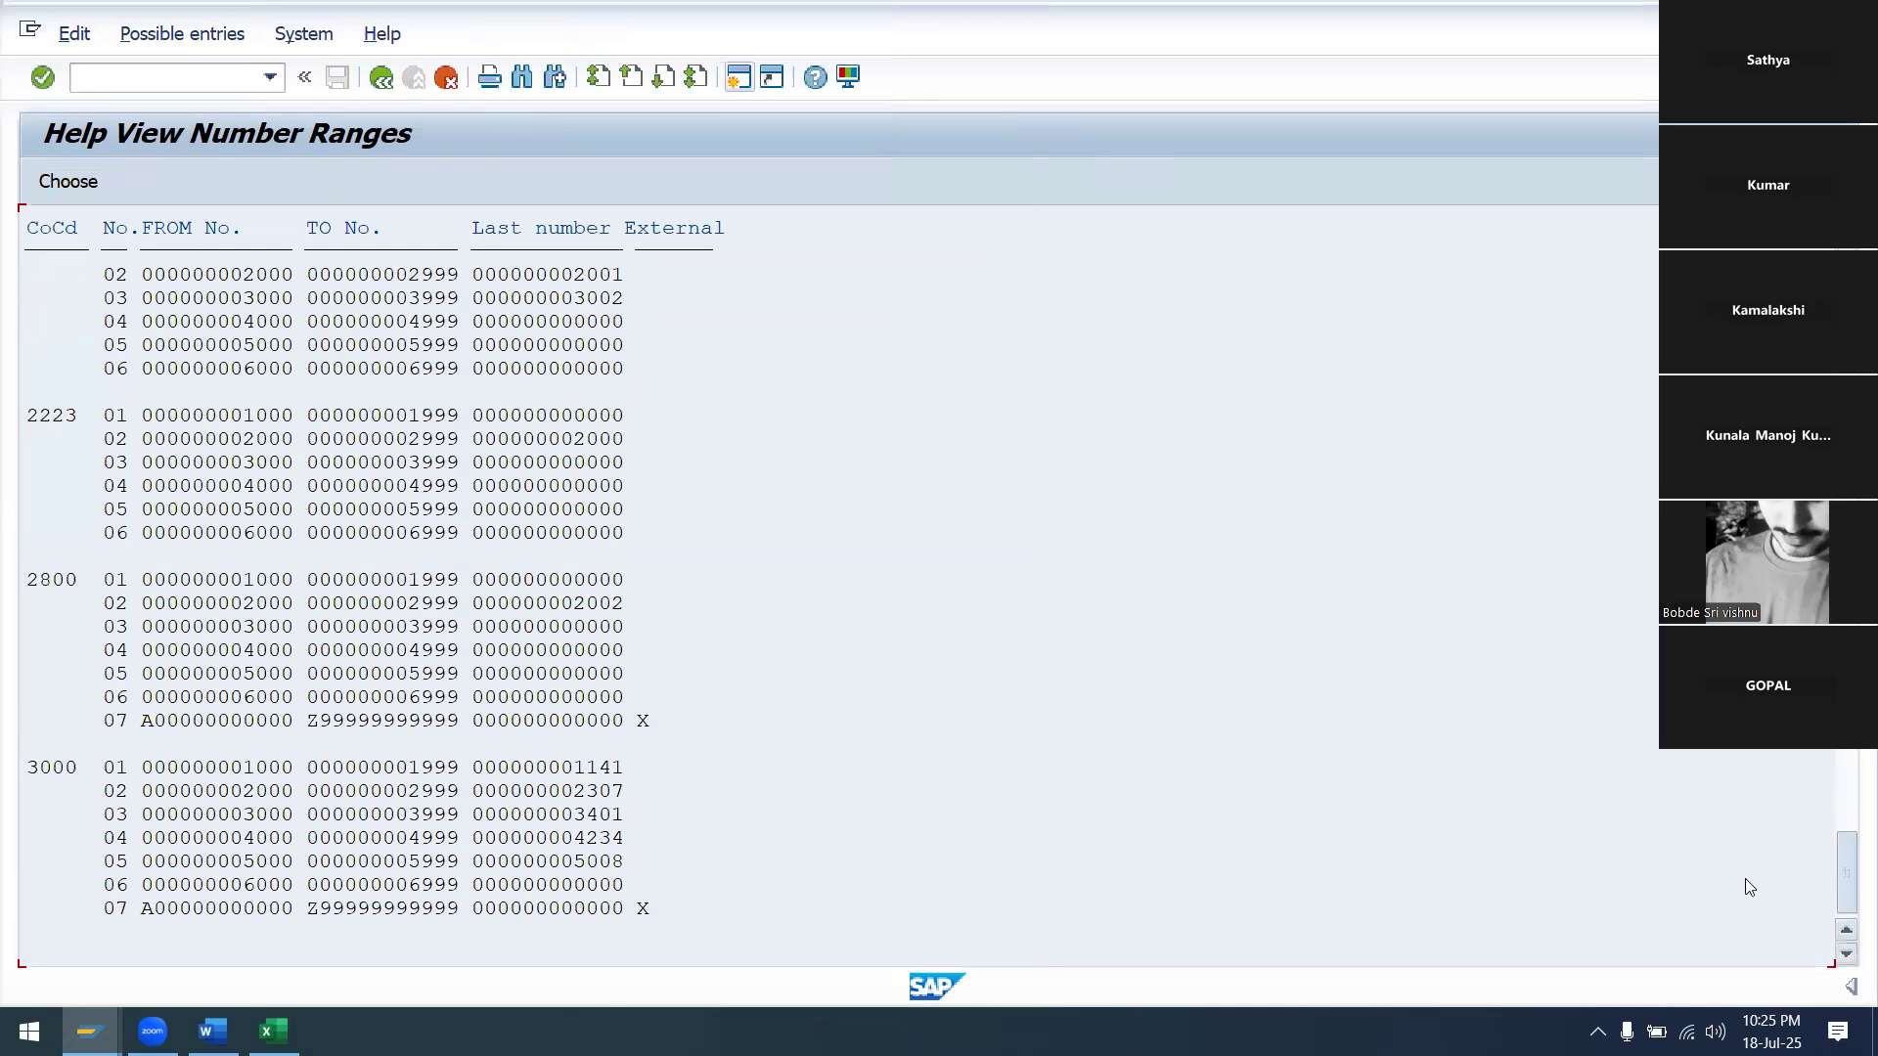
pyautogui.scroll(-10, 1749, 888)
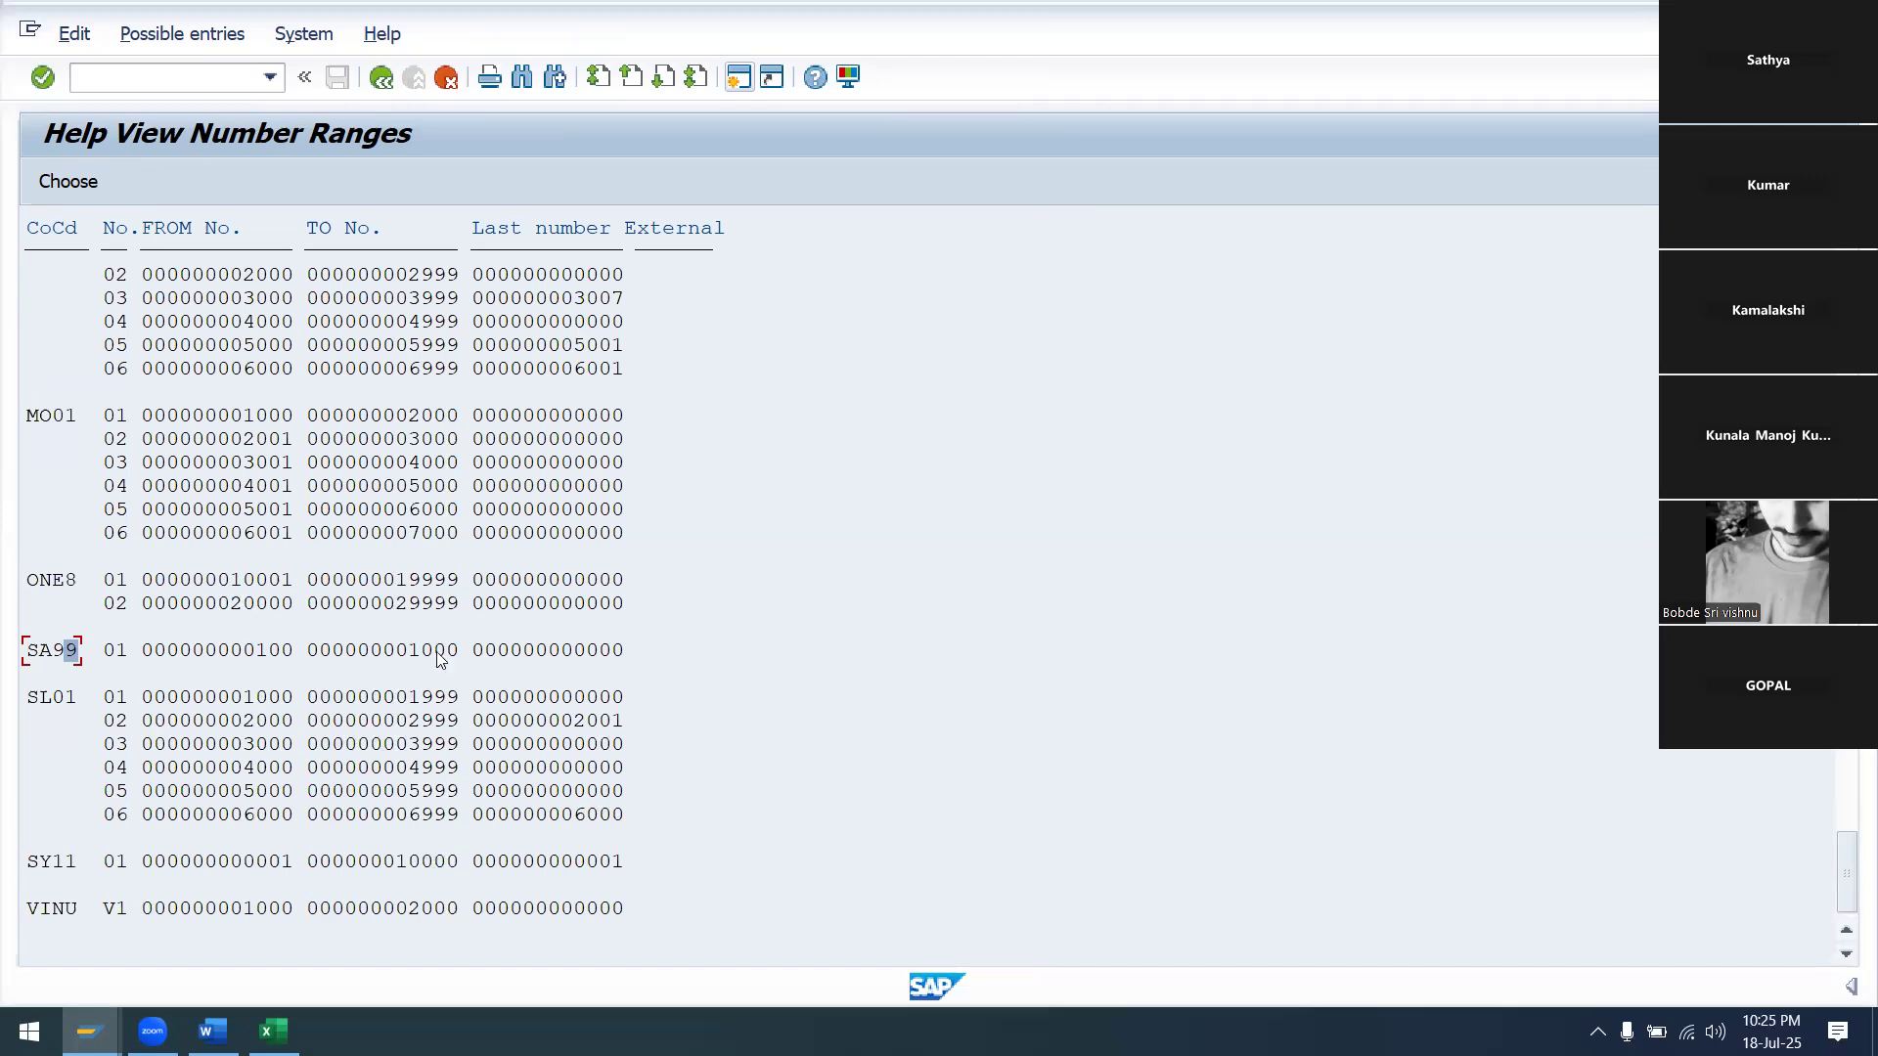
pyautogui.doubleClick(114, 657)
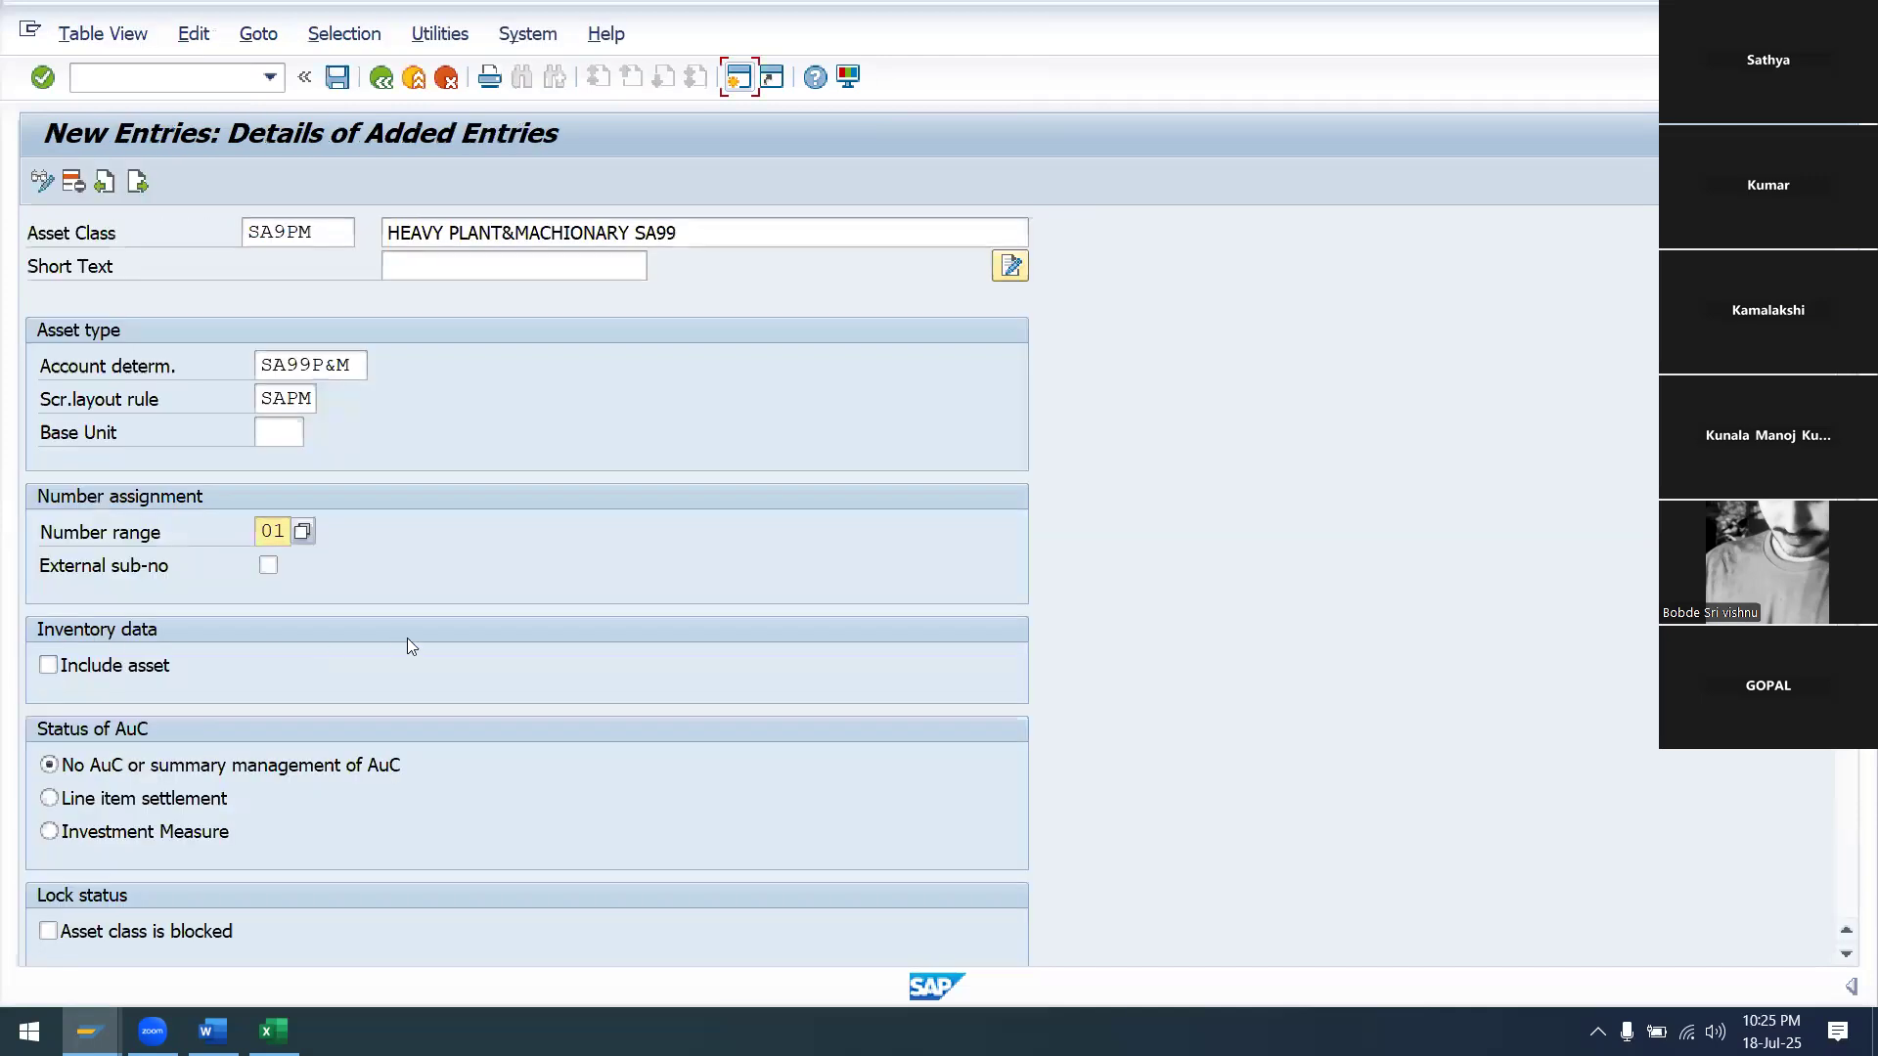
# Include the class's assets in inventory and check the entries
pyautogui.click(110, 667)
pyautogui.scroll(-5, 495, 524)
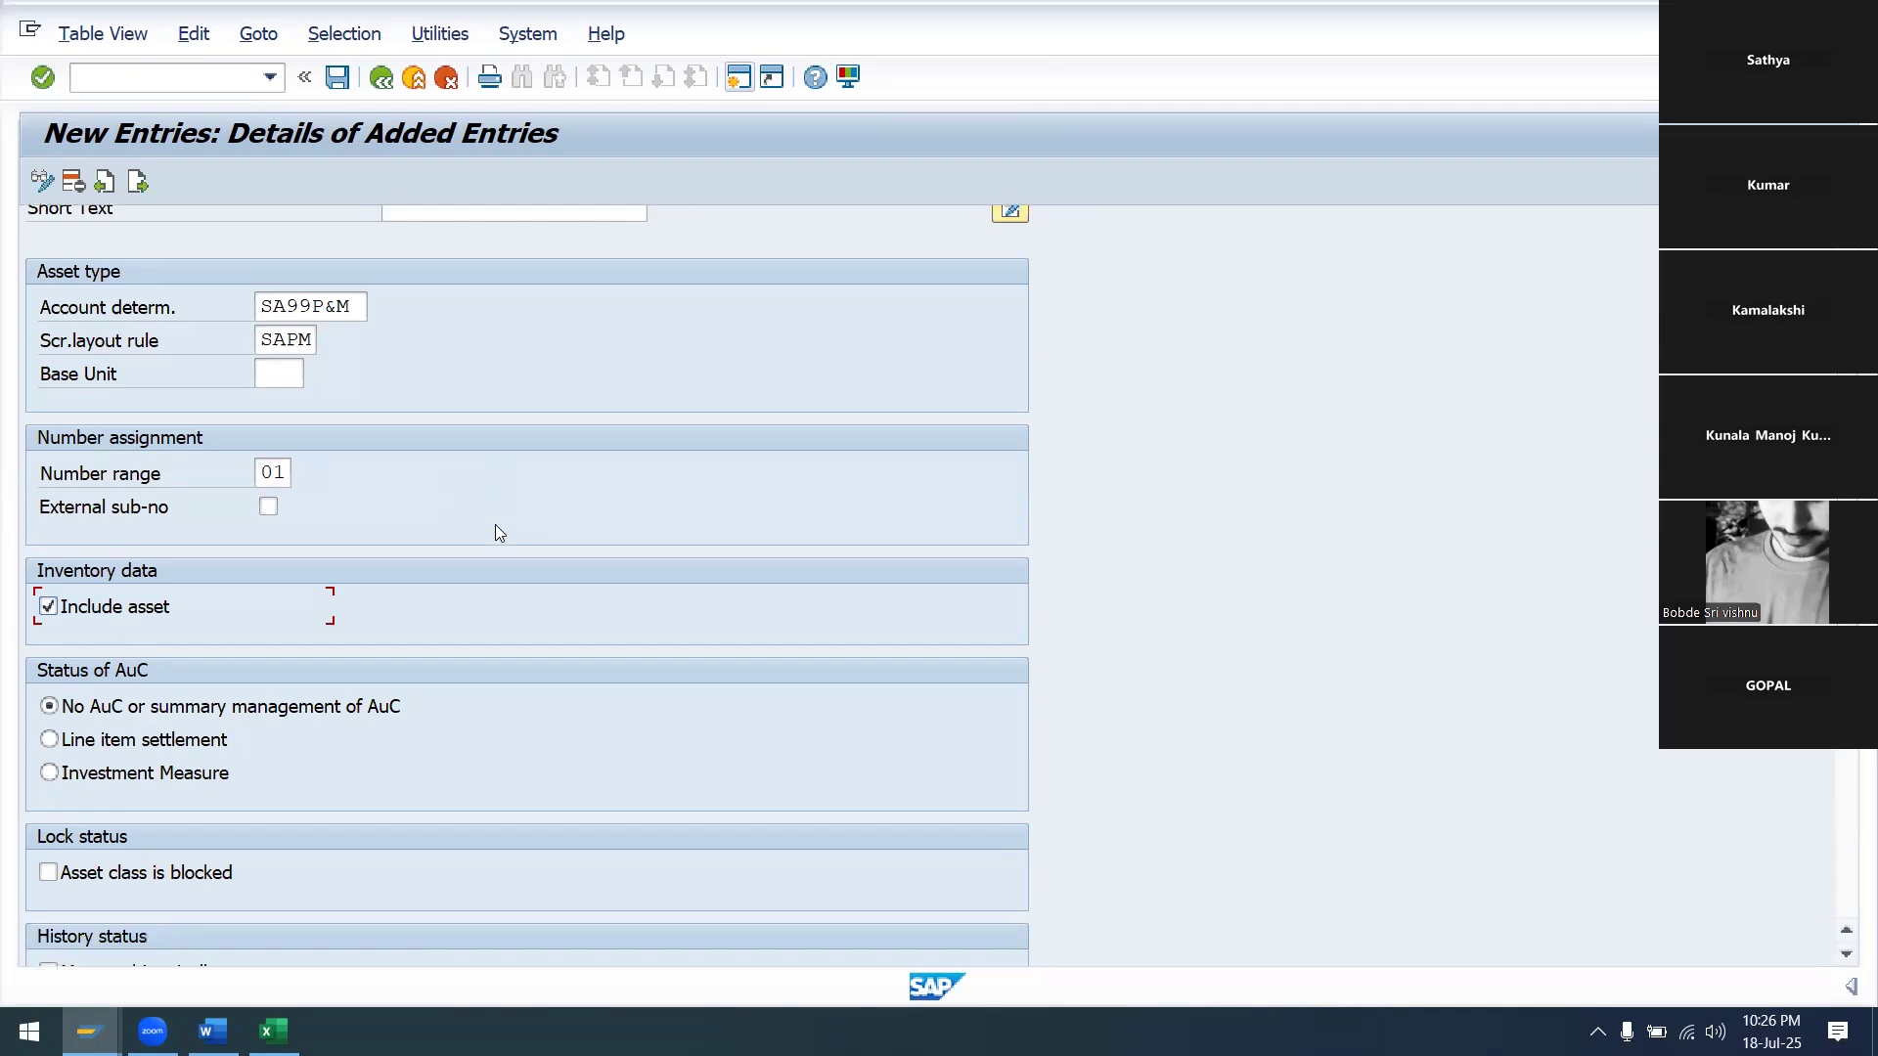
pyautogui.scroll(-1, 499, 532)
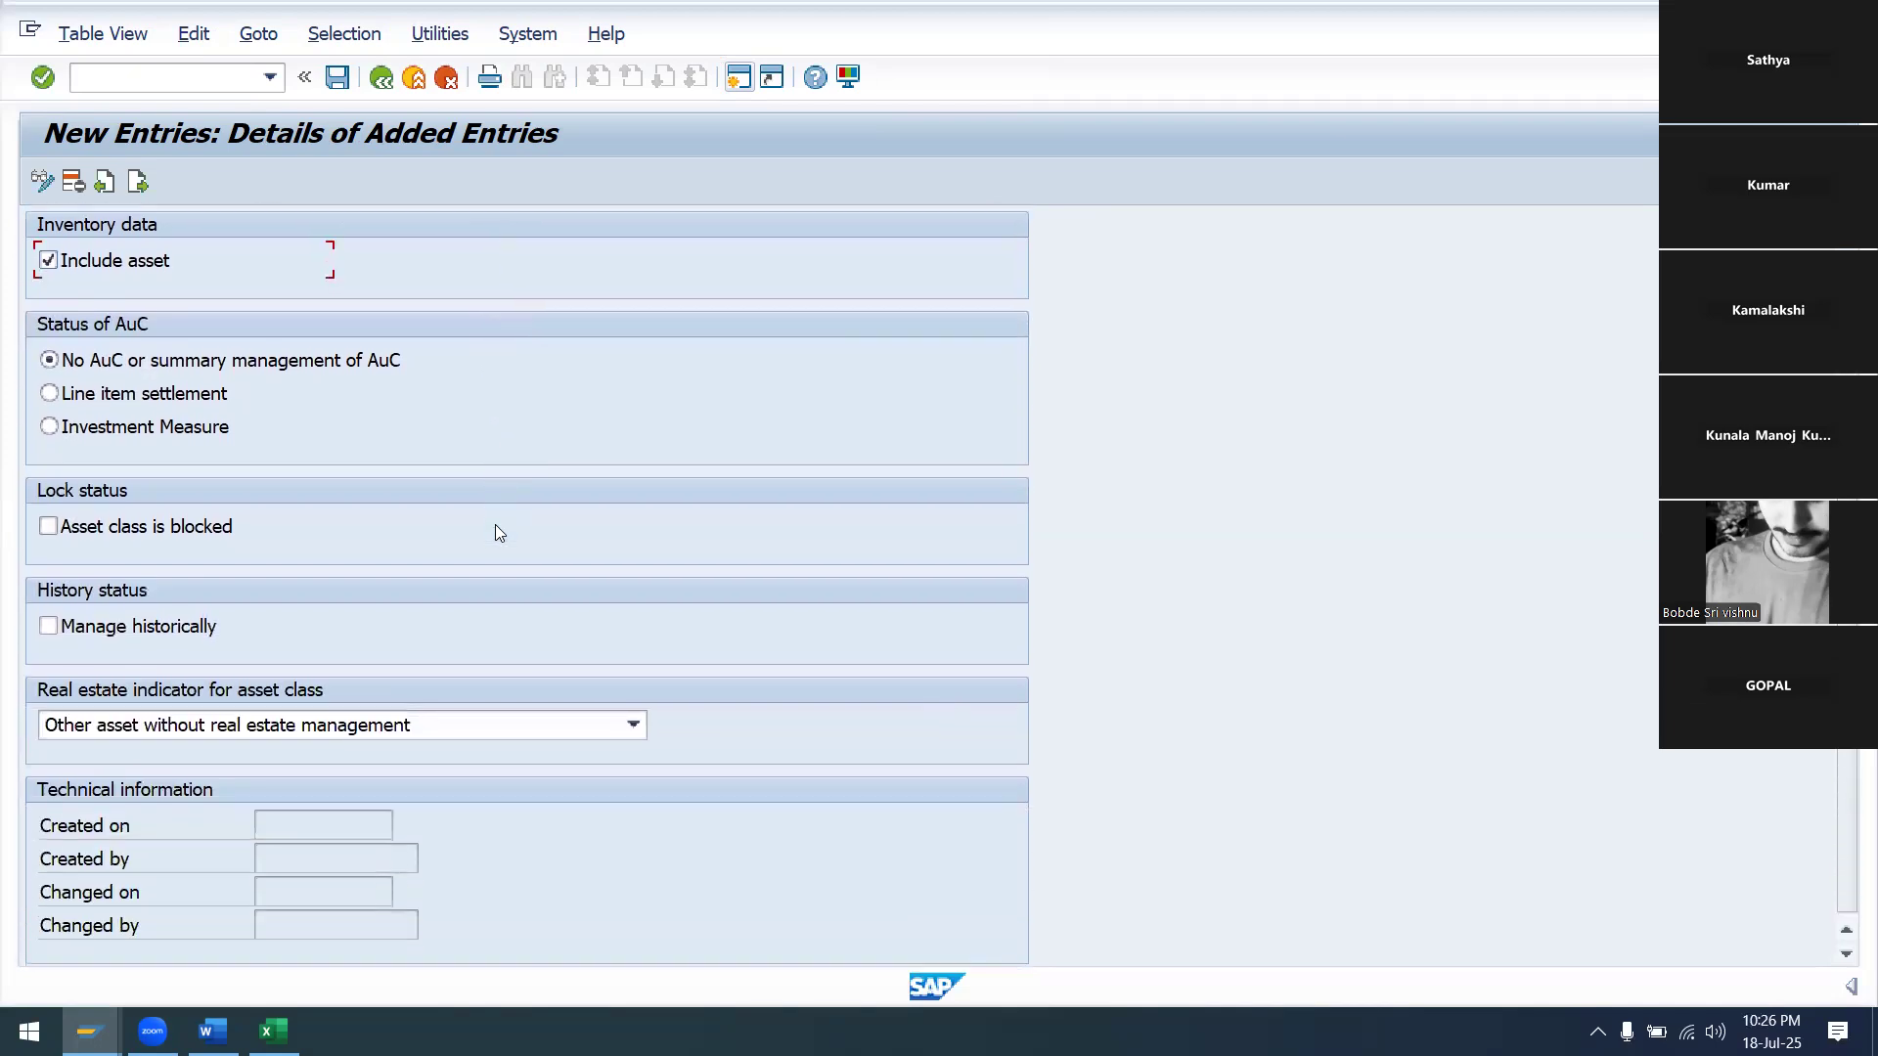
pyautogui.scroll(5, 499, 533)
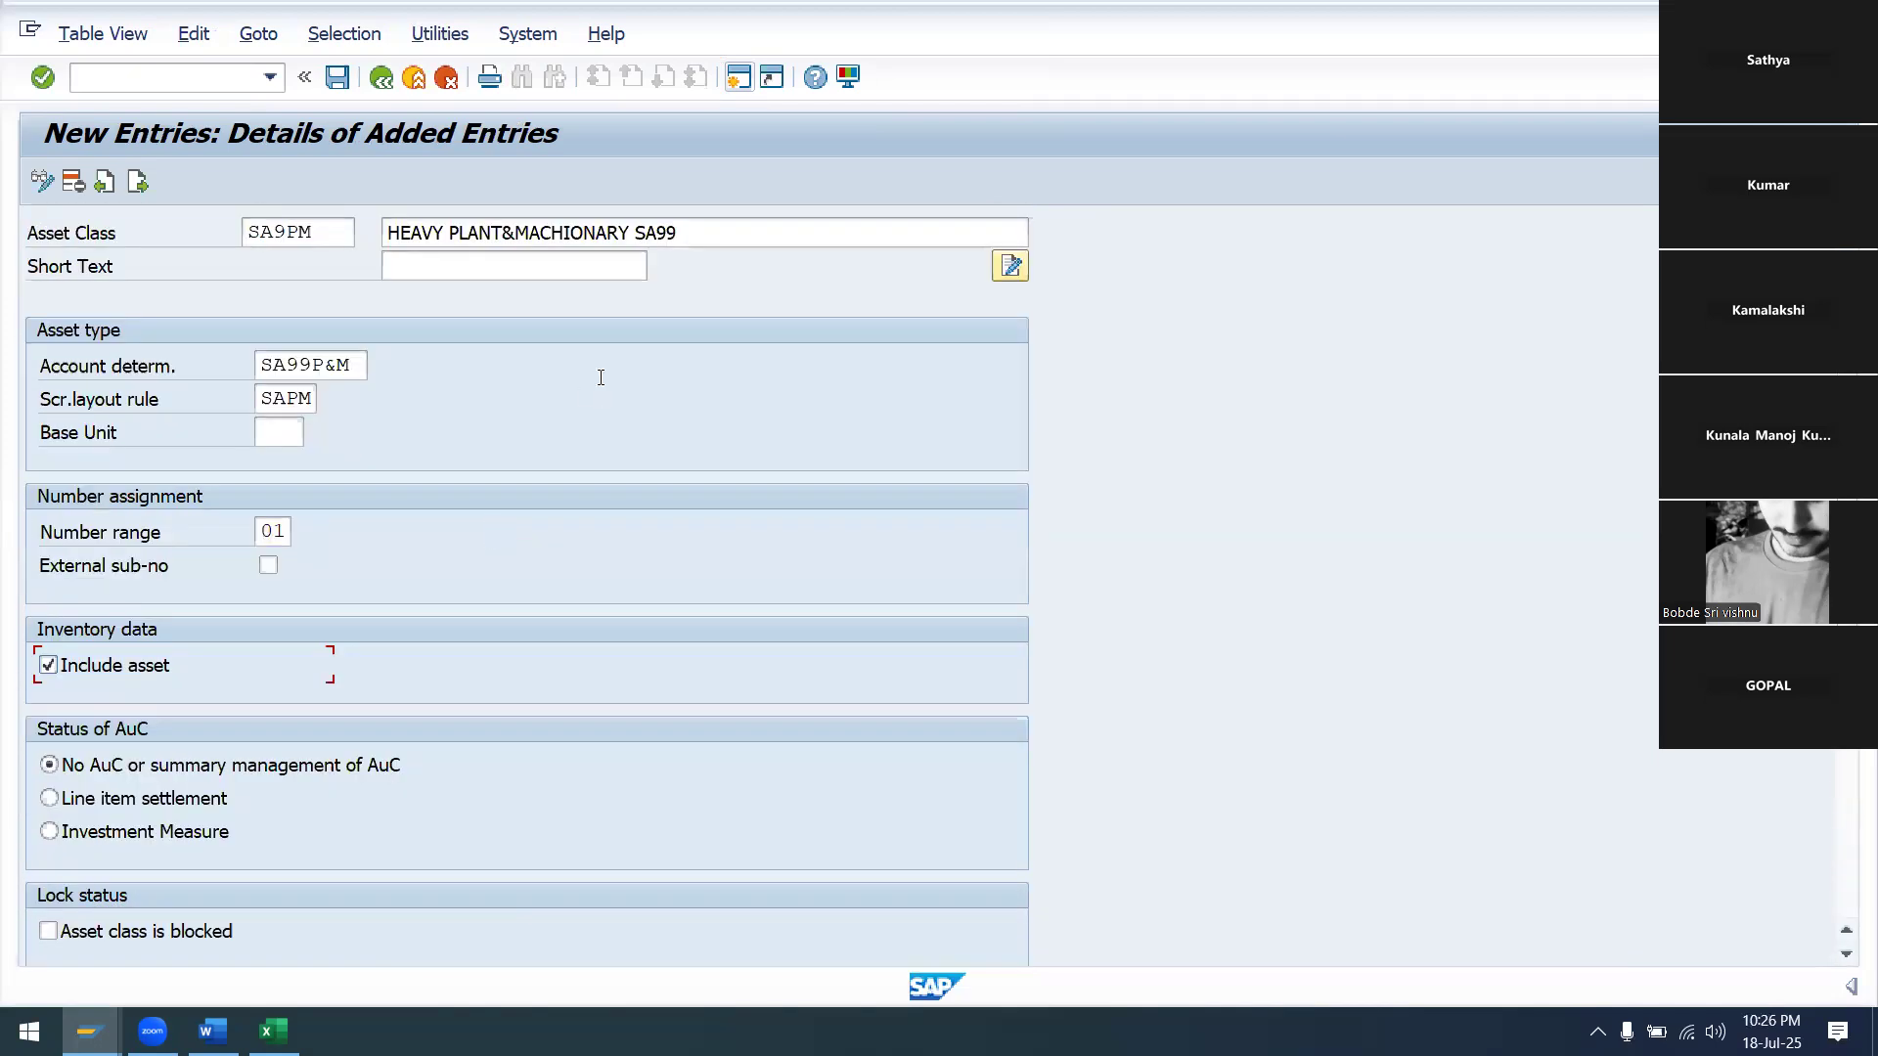
pyautogui.press('Return')
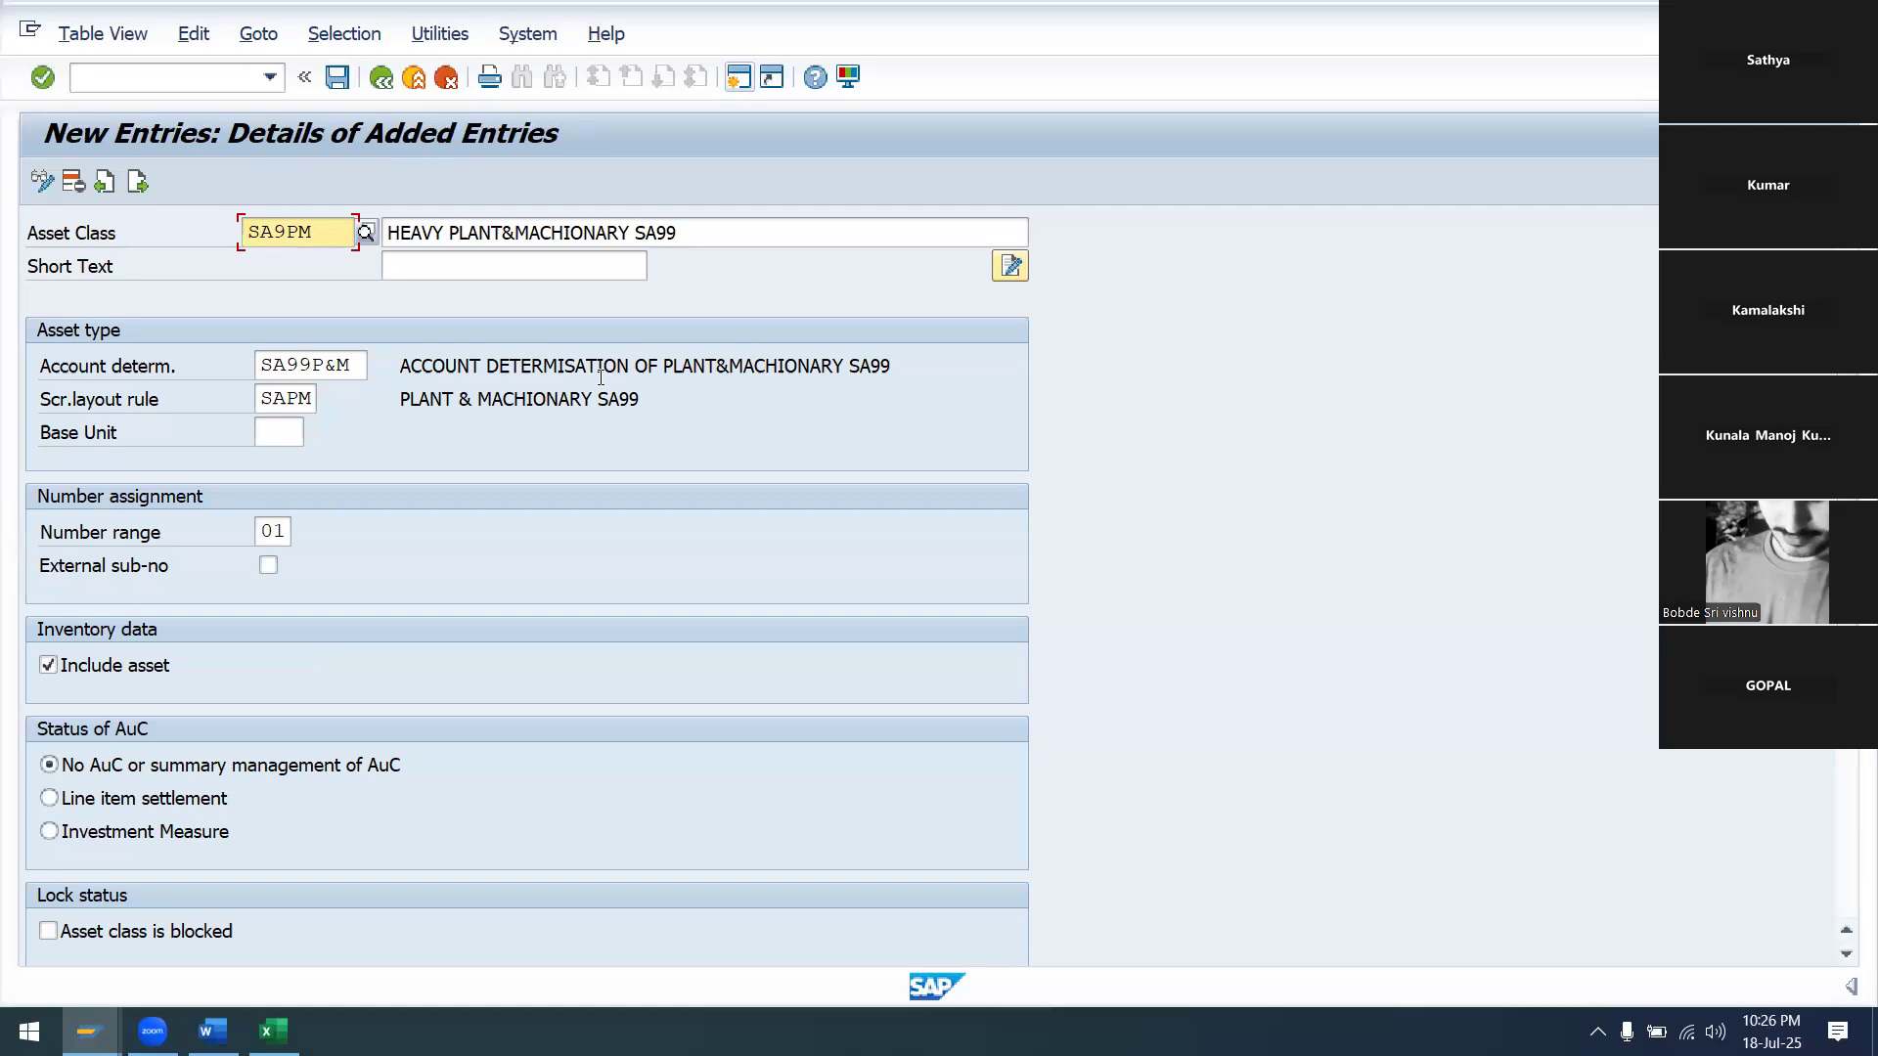
# Save asset class SA9PM under the customizing request and bring up the Excel checklist
pyautogui.click(336, 77)
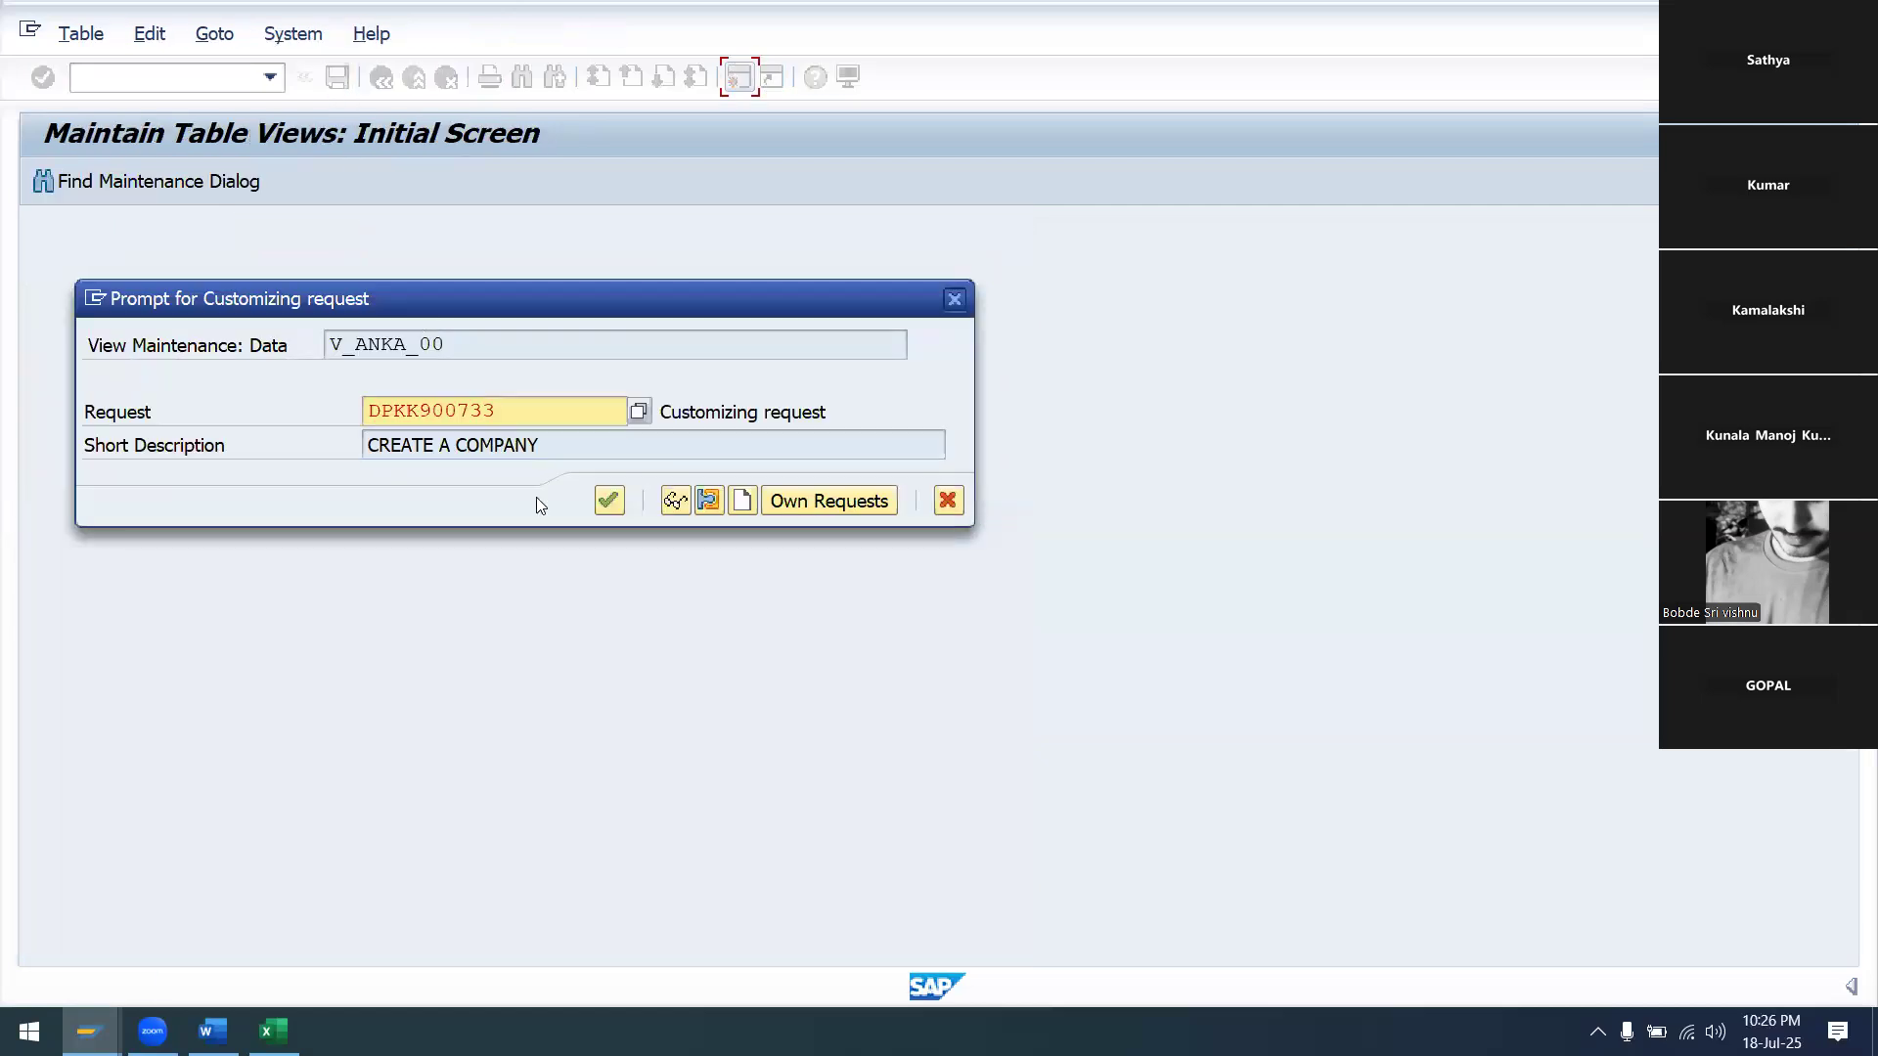
pyautogui.click(598, 499)
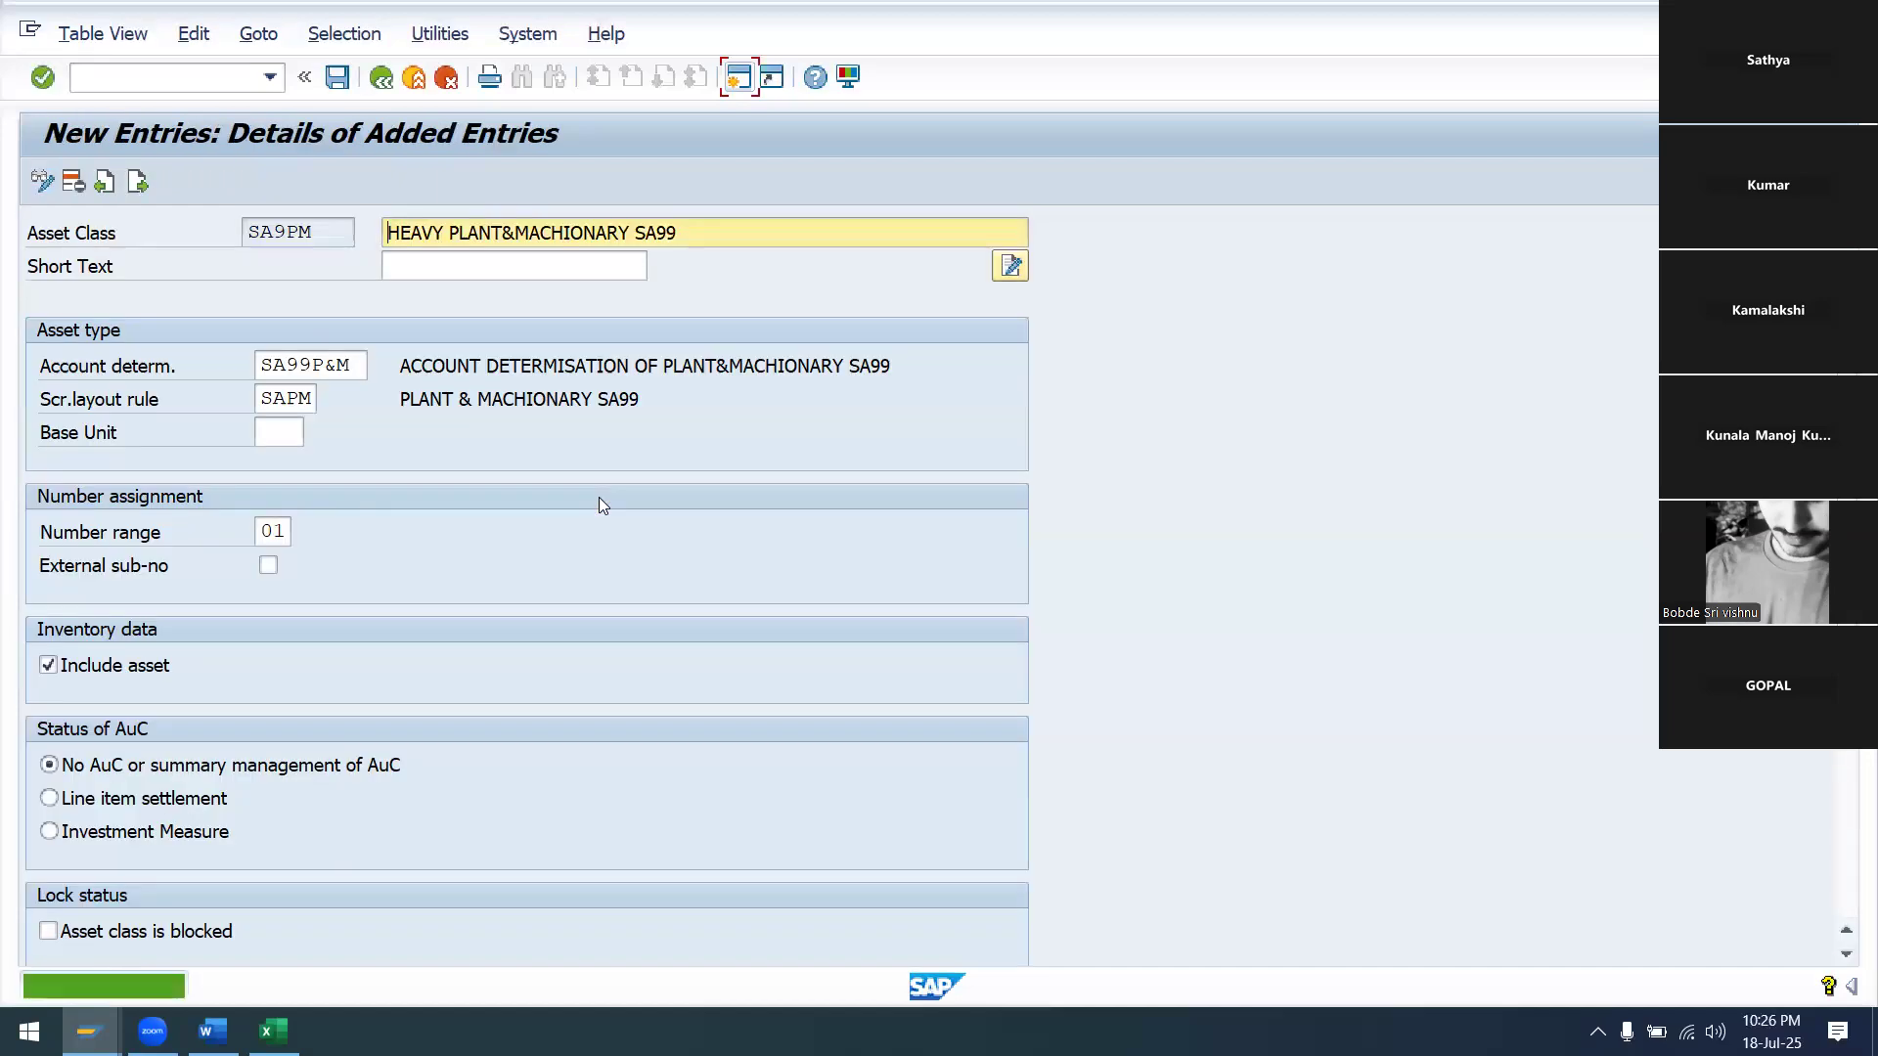
pyautogui.click(273, 1031)
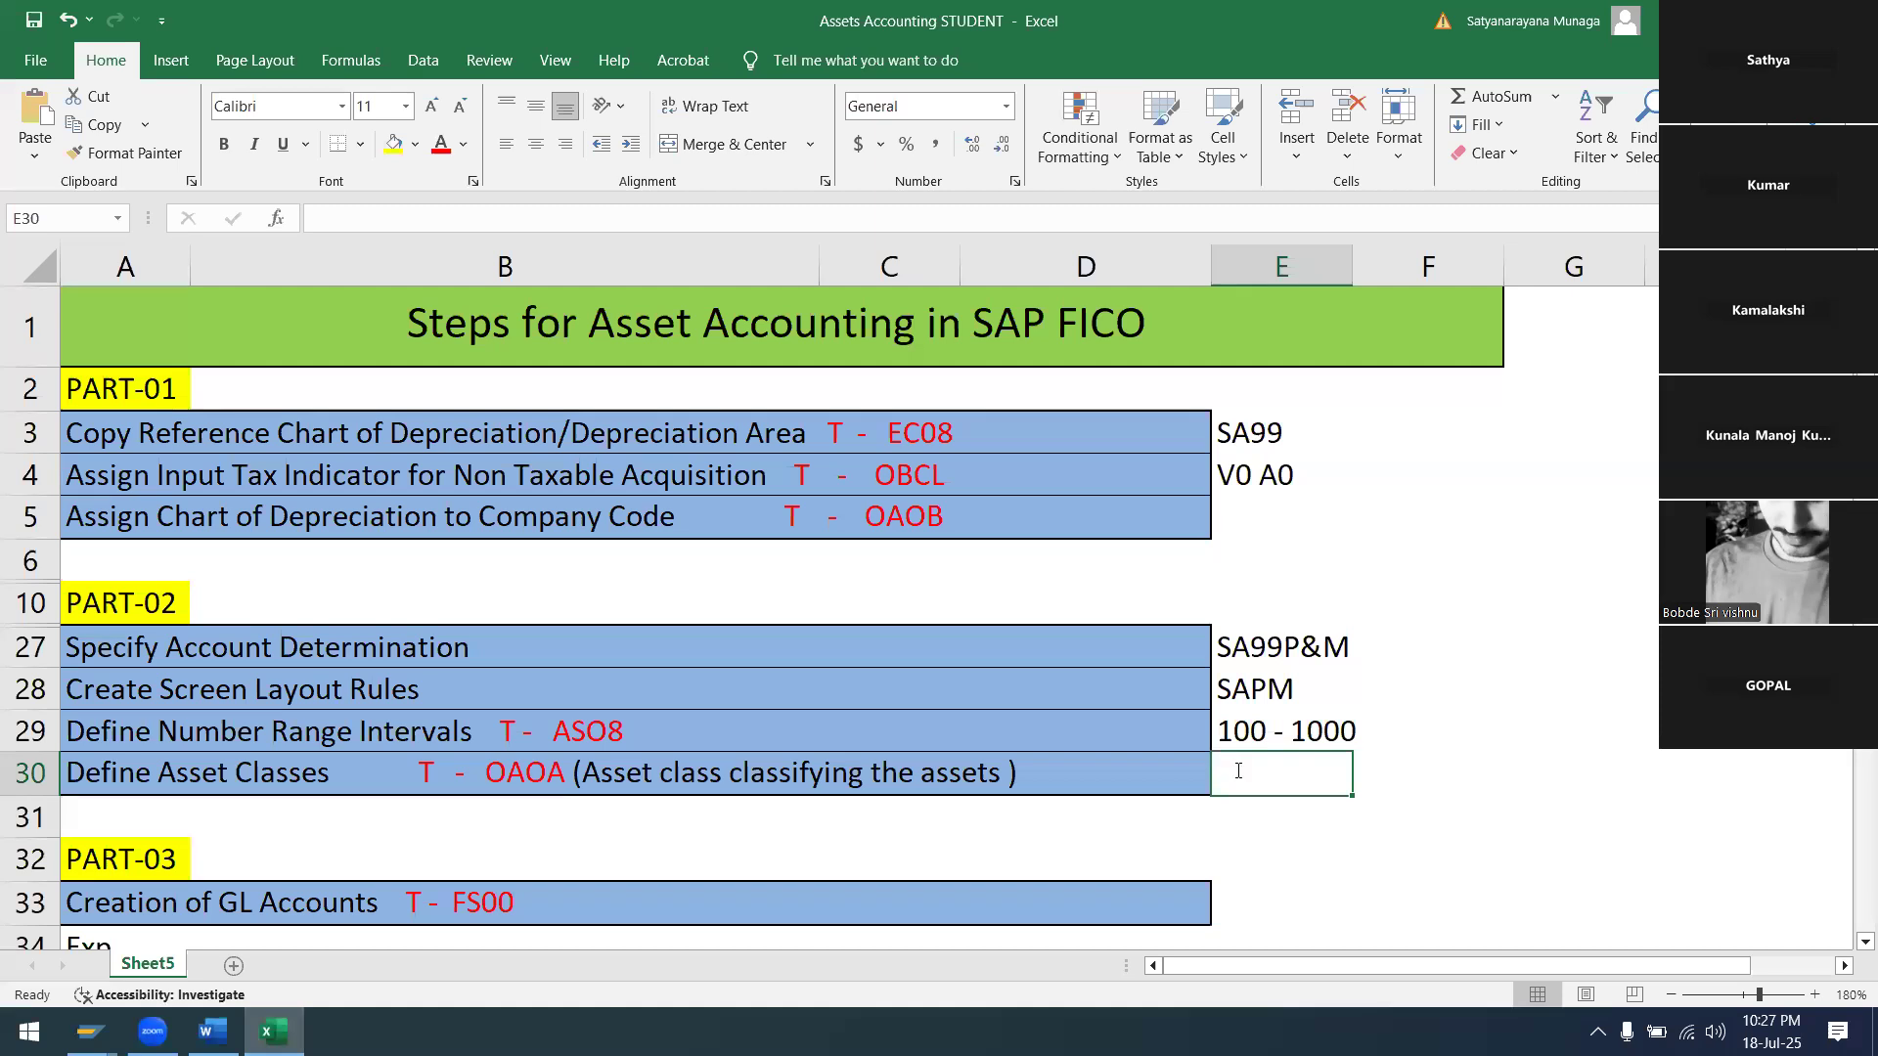
# Record SA9PM in cell E30 beside Define Asset Classes, then save and close the workbook
pyautogui.write('SA9PM')
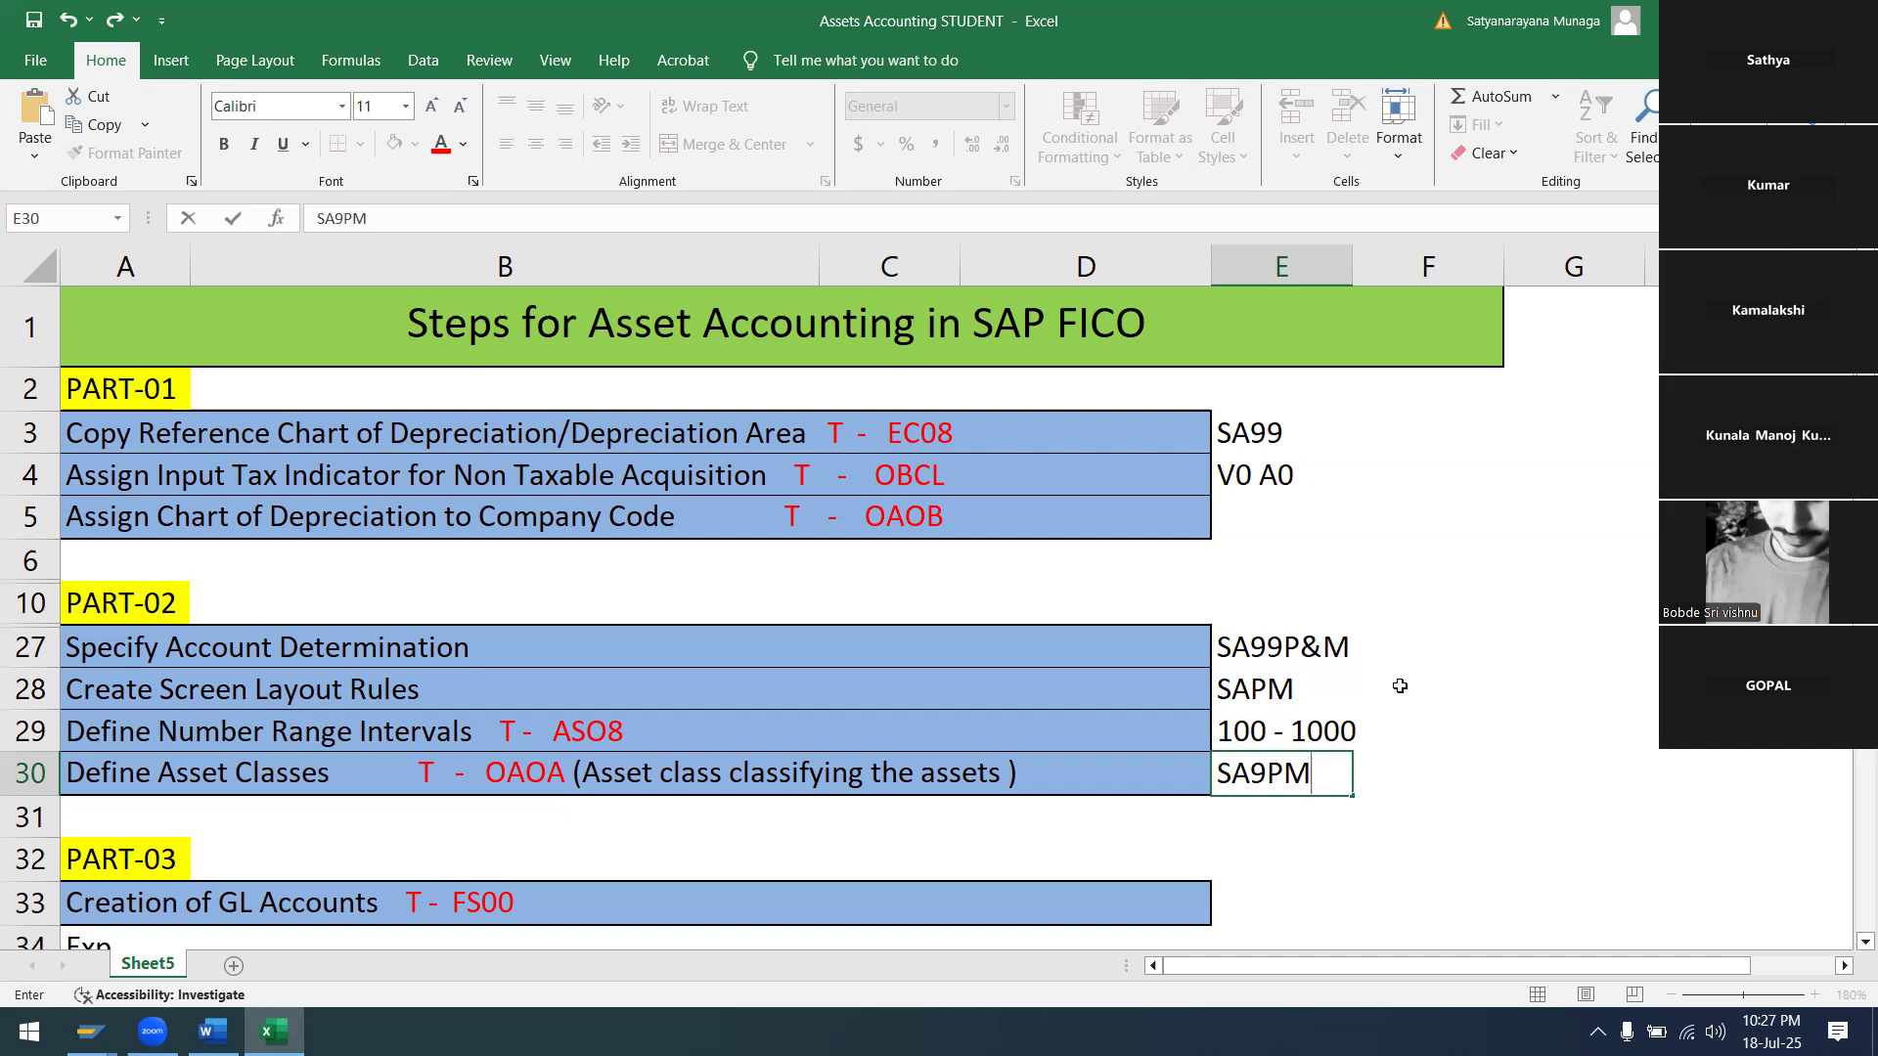
pyautogui.click(1443, 628)
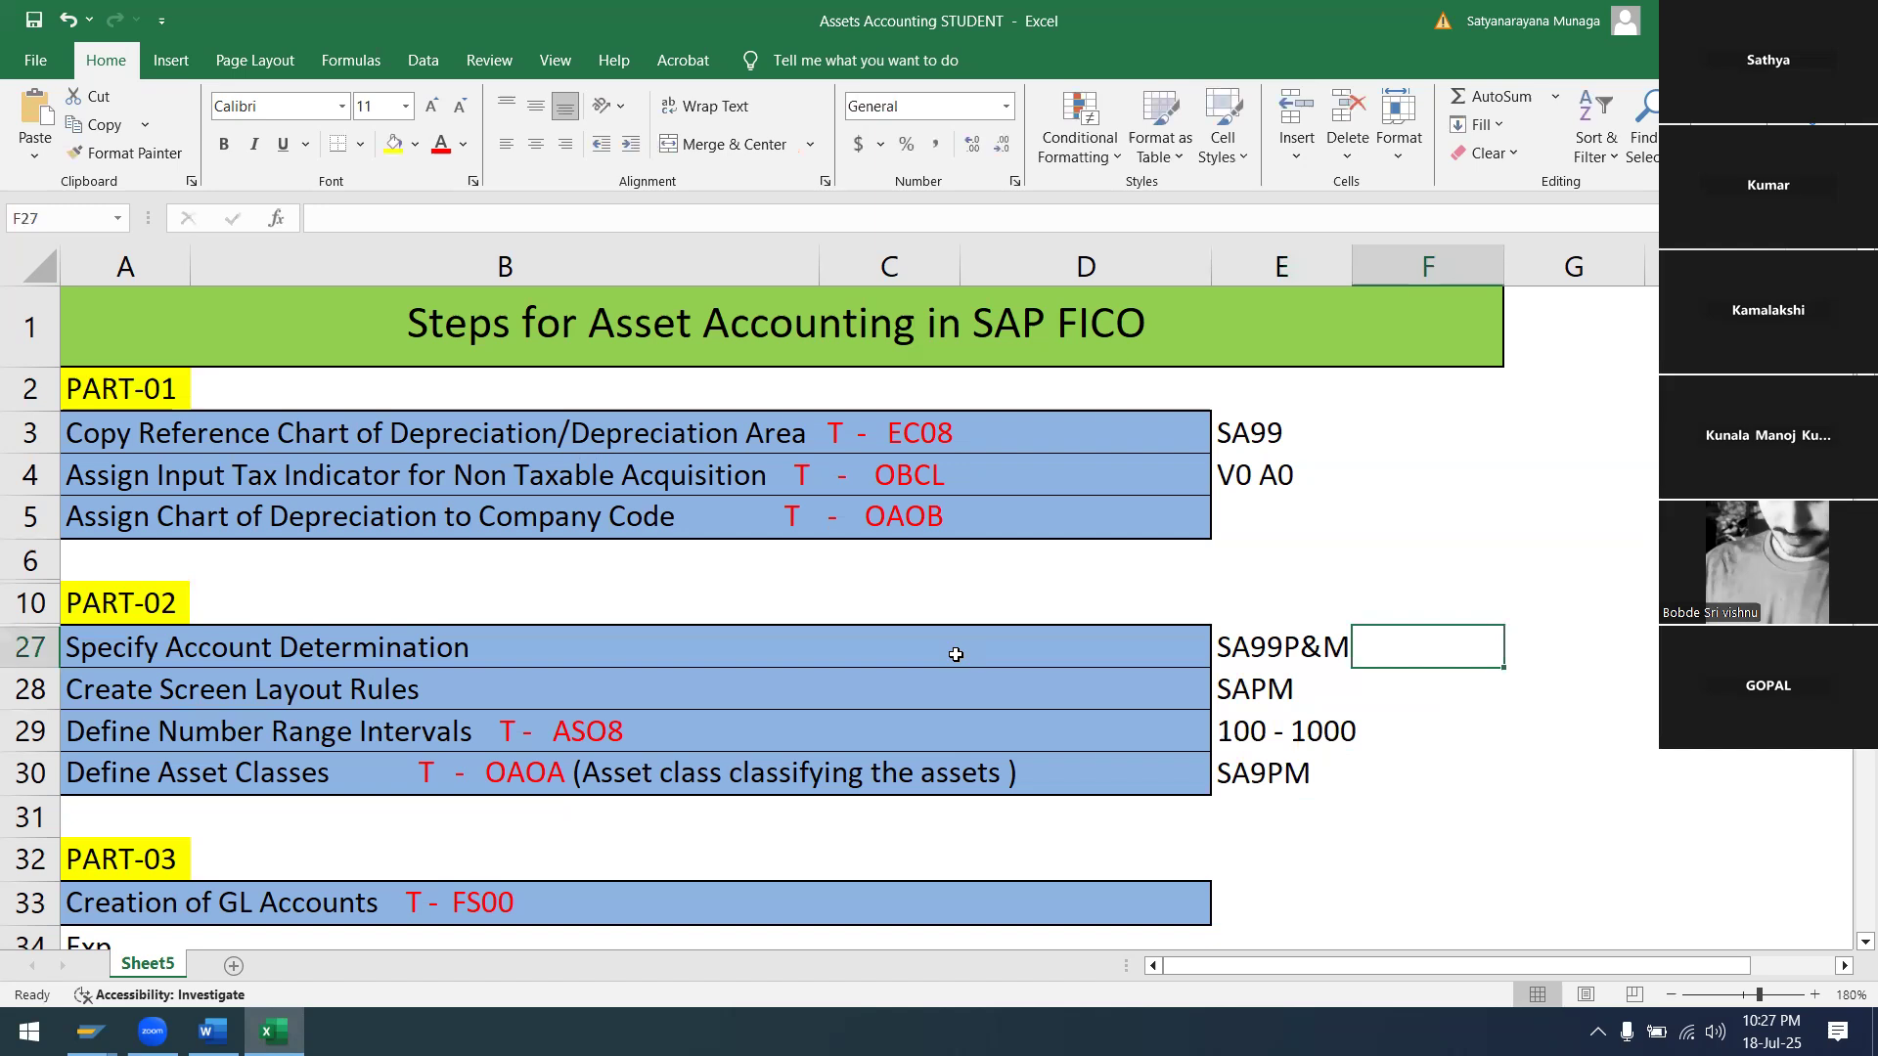
pyautogui.scroll(-3, 955, 654)
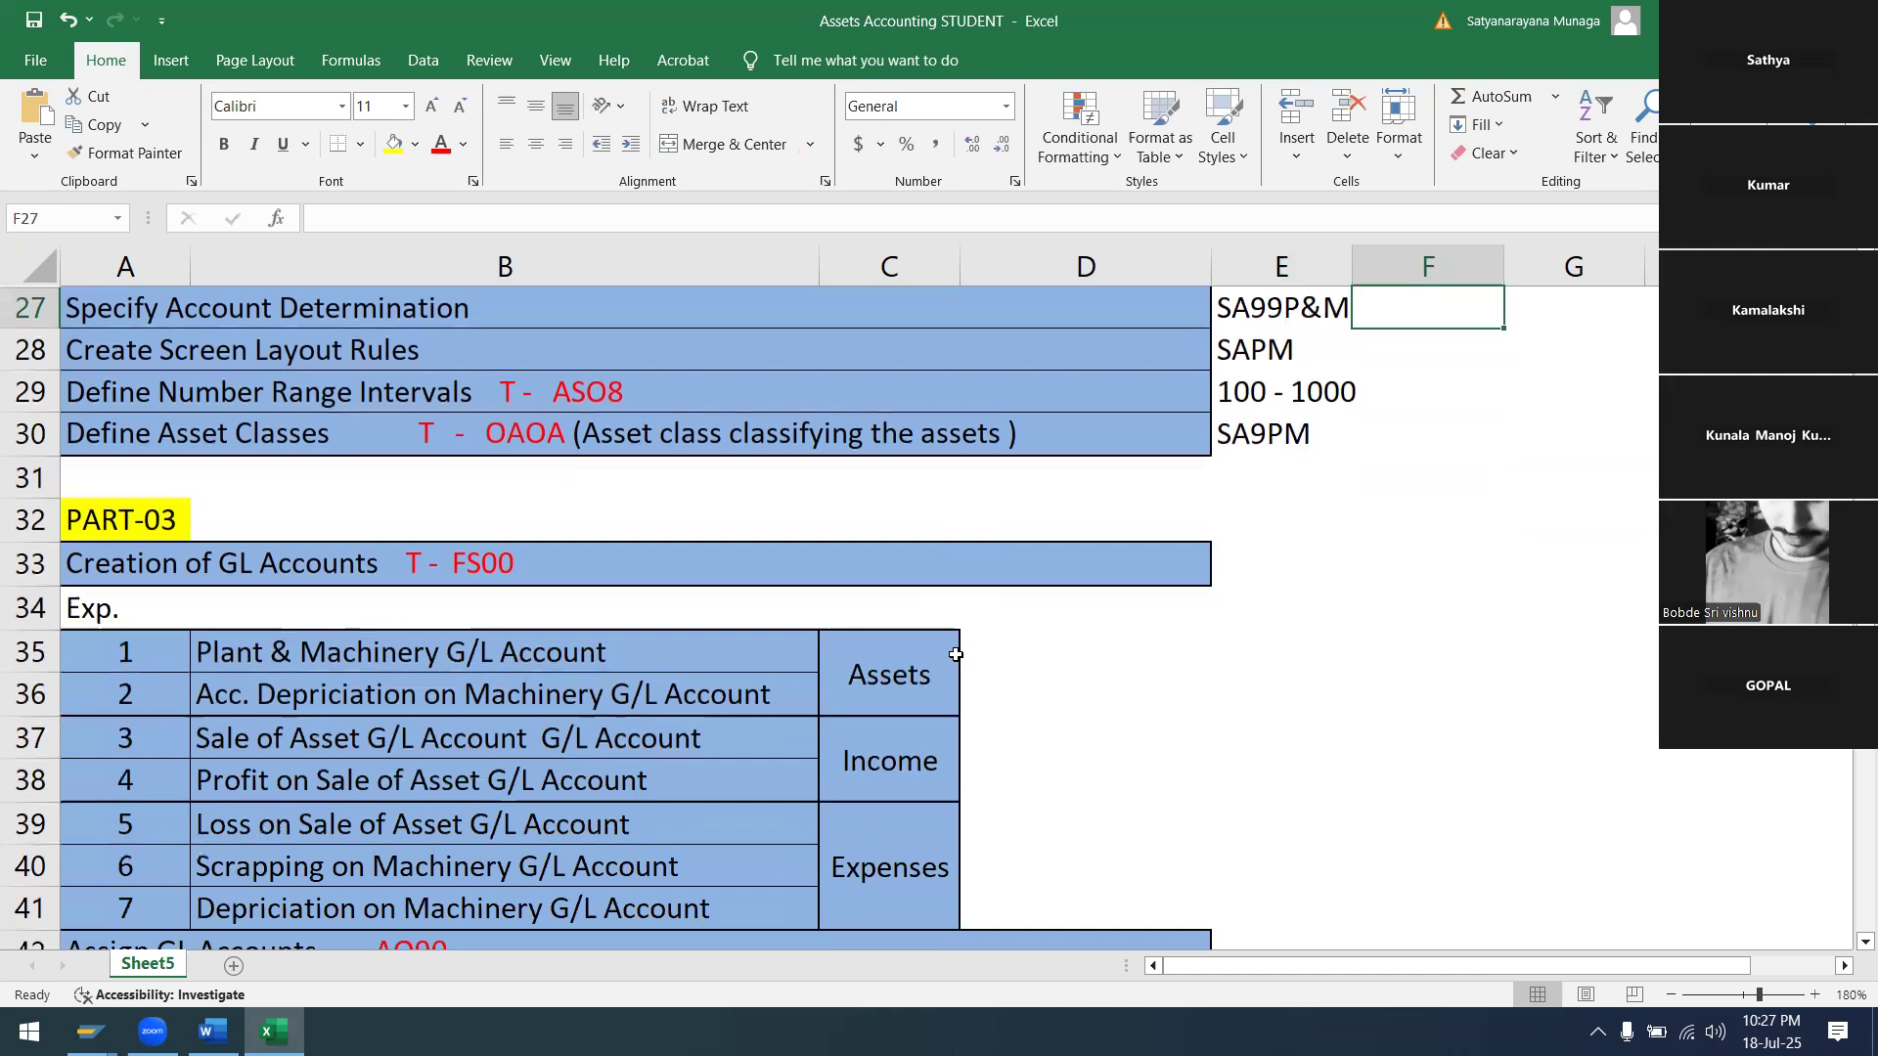
pyautogui.scroll(-2, 550, 677)
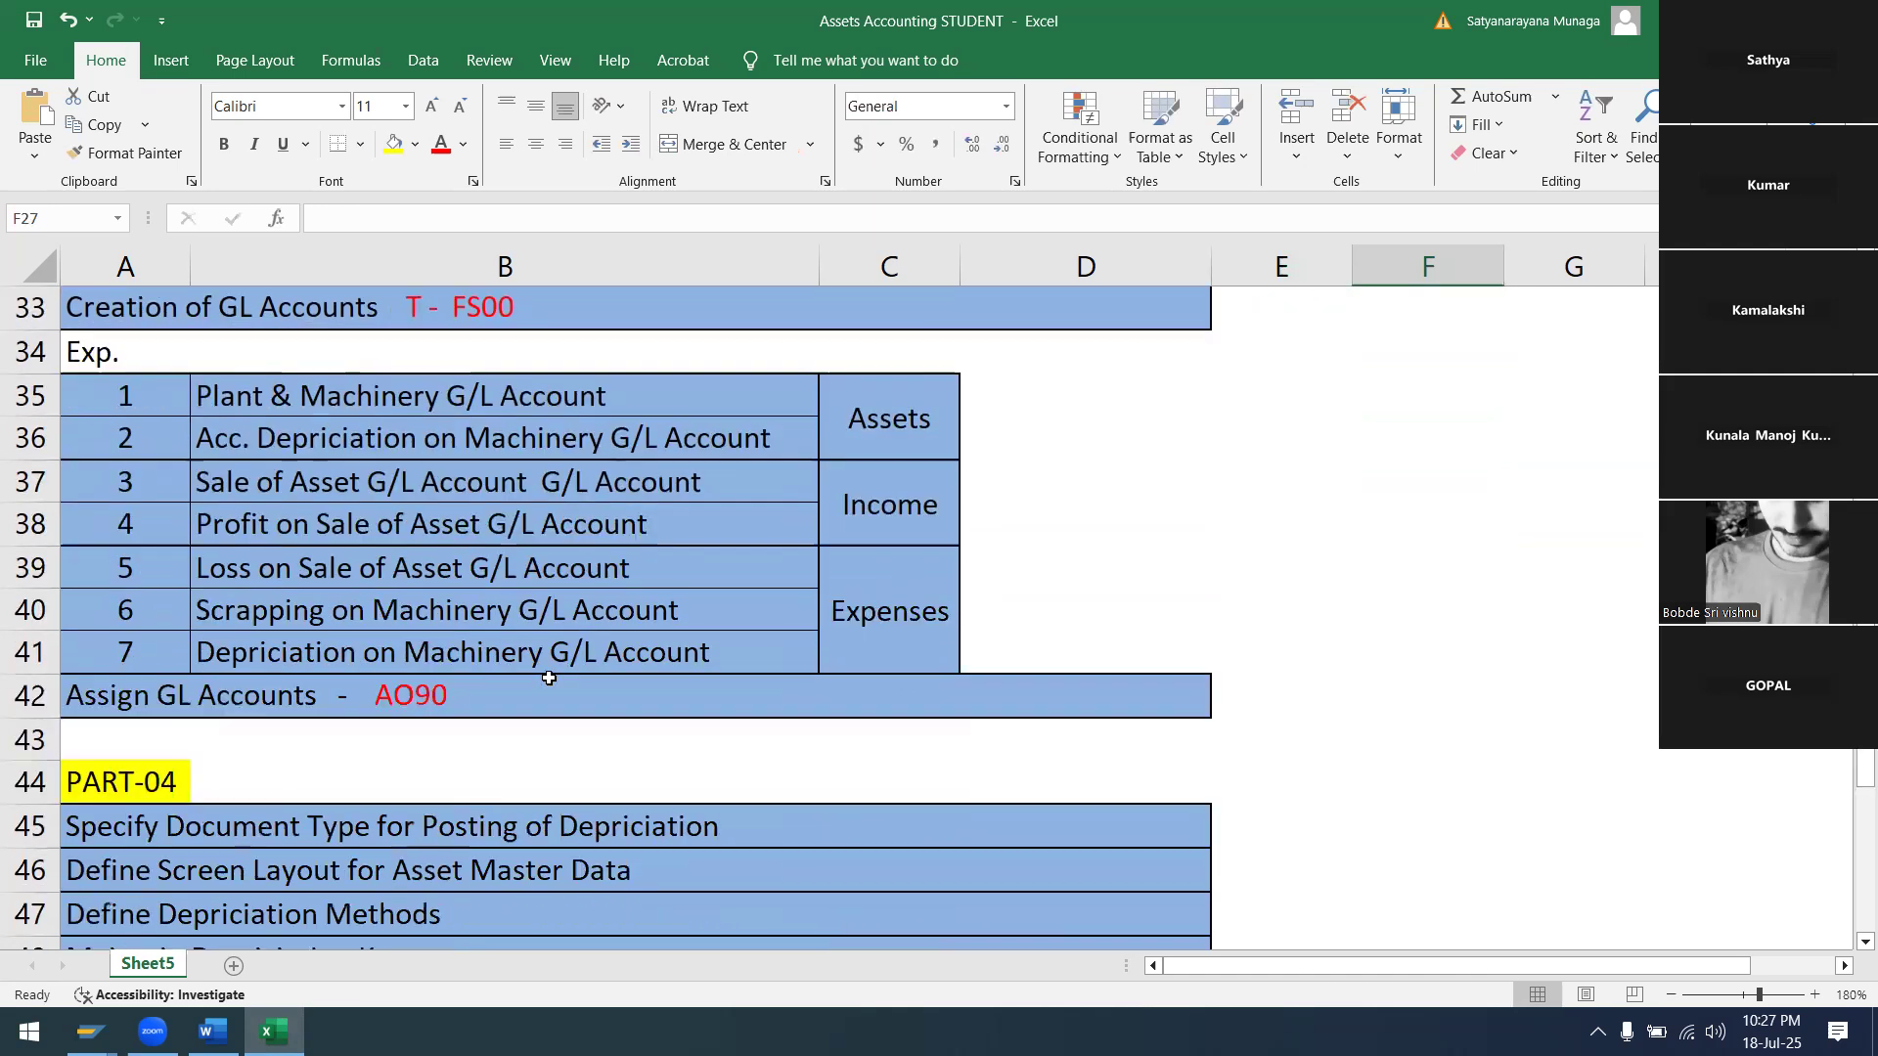
pyautogui.scroll(5, 590, 610)
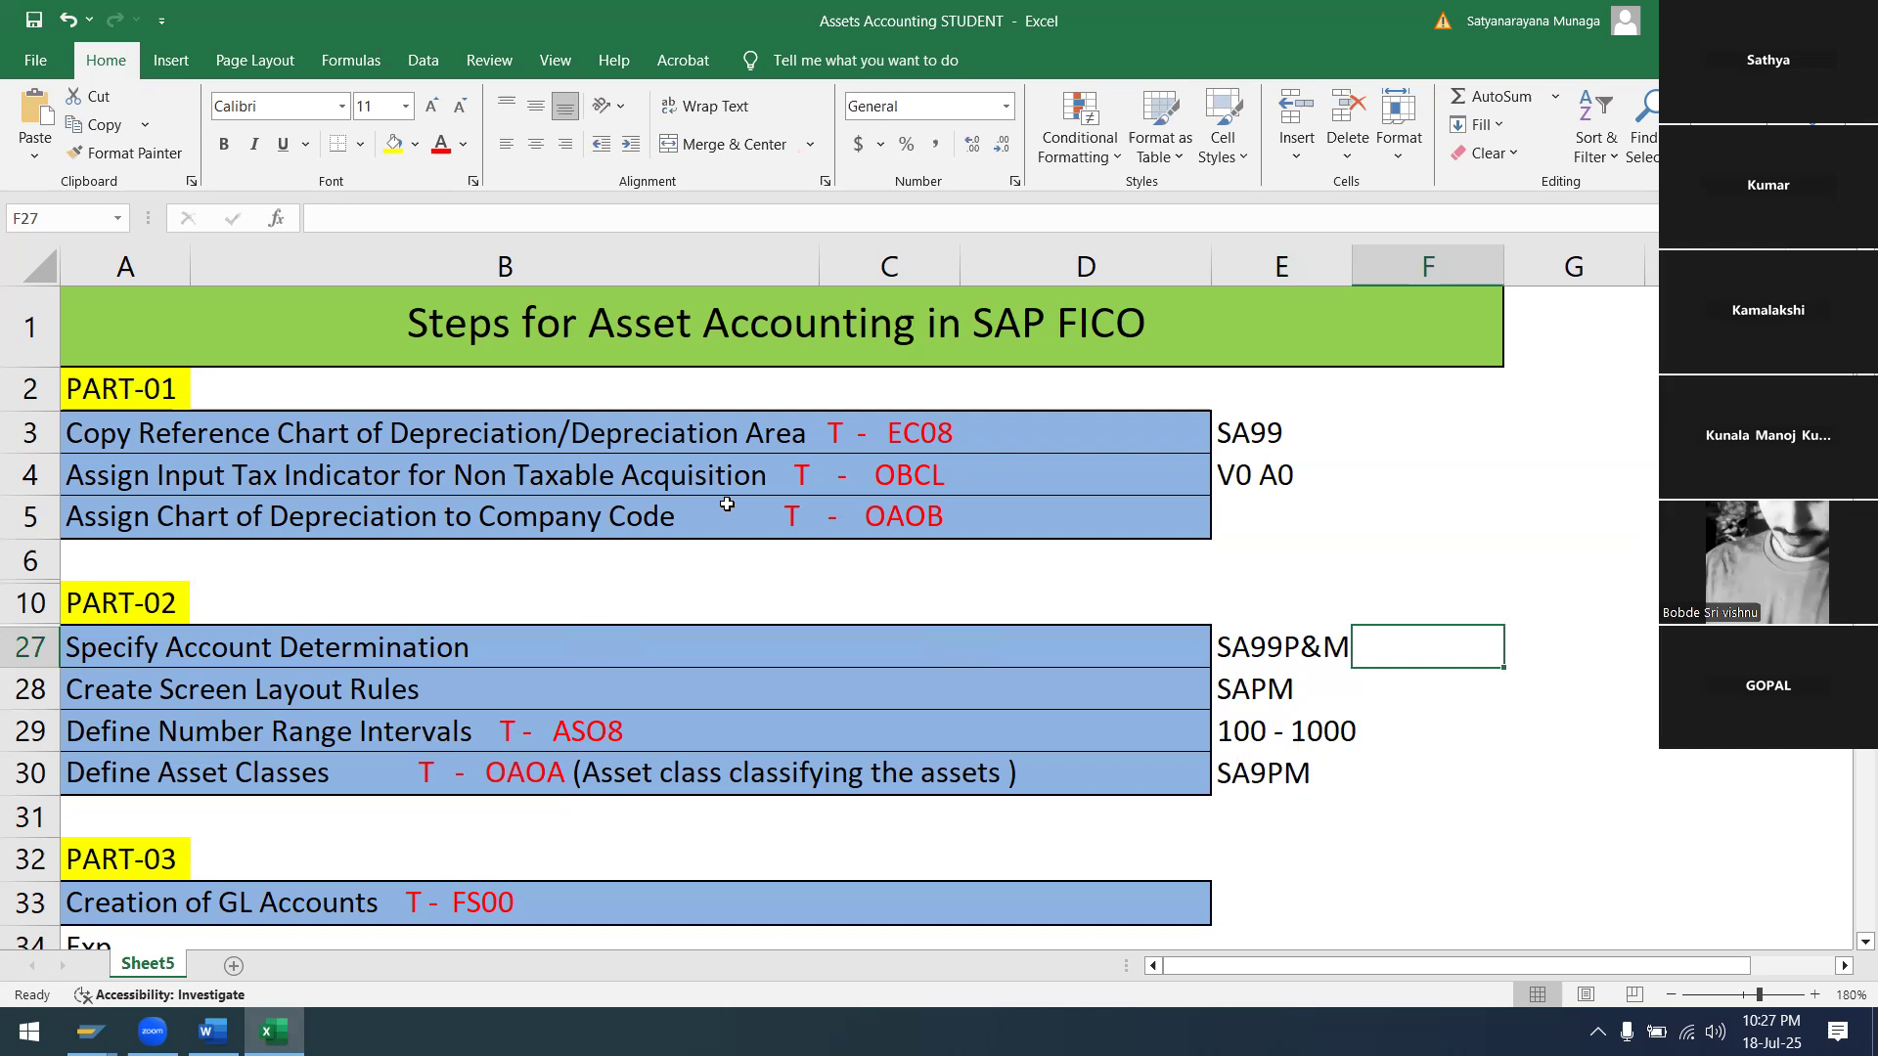
pyautogui.scroll(-5, 727, 504)
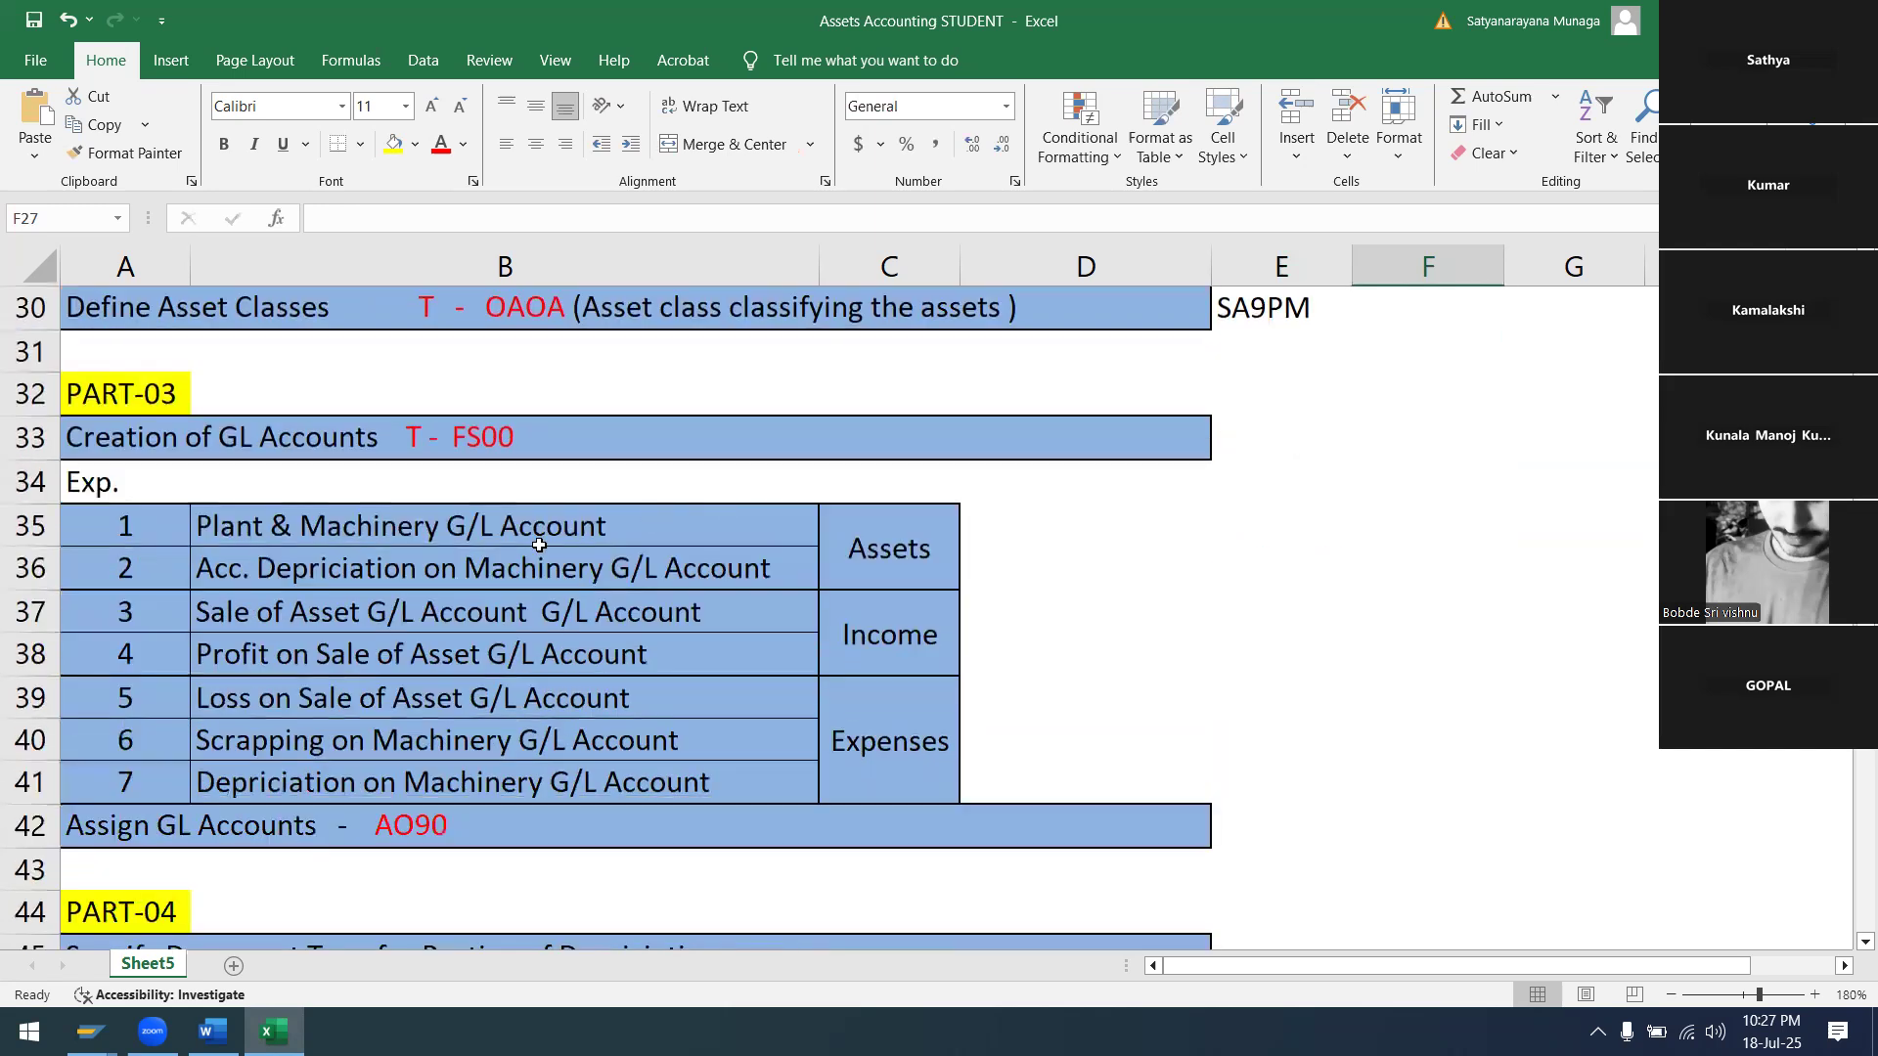
pyautogui.scroll(3, 246, 489)
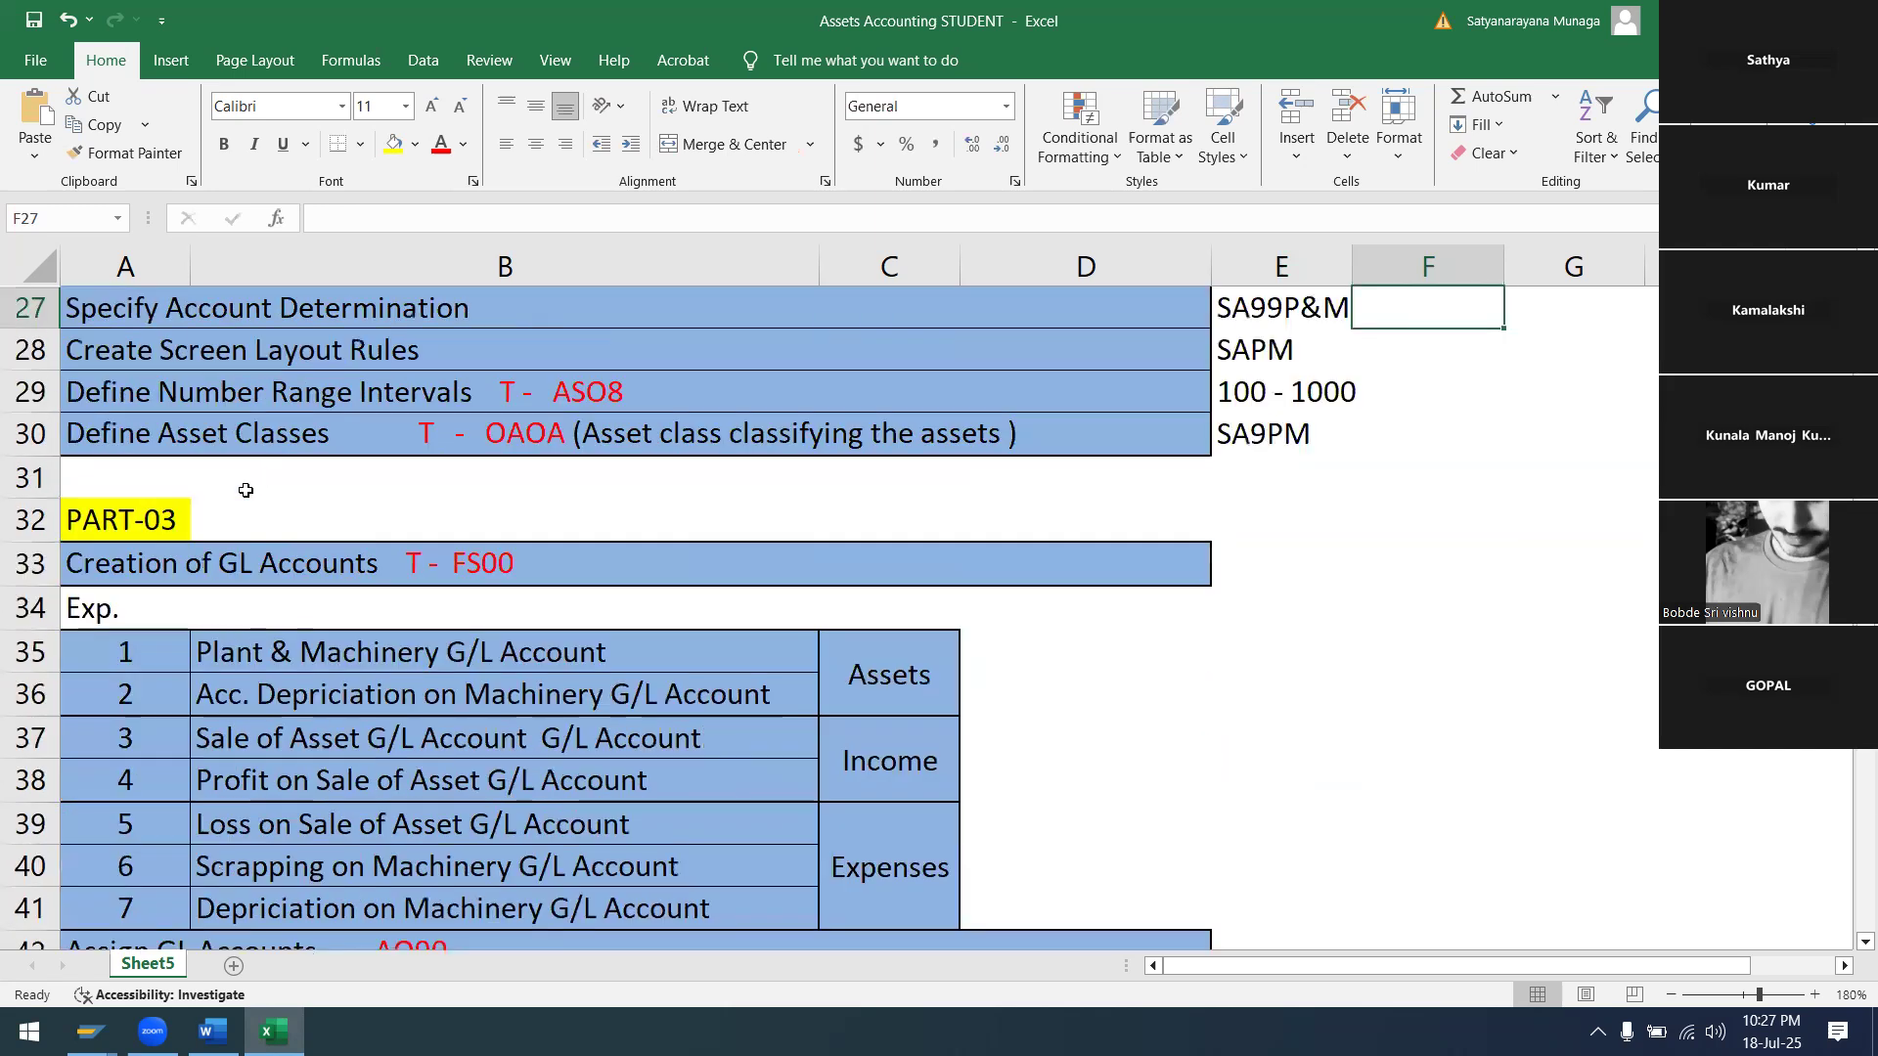
pyautogui.scroll(-5, 396, 518)
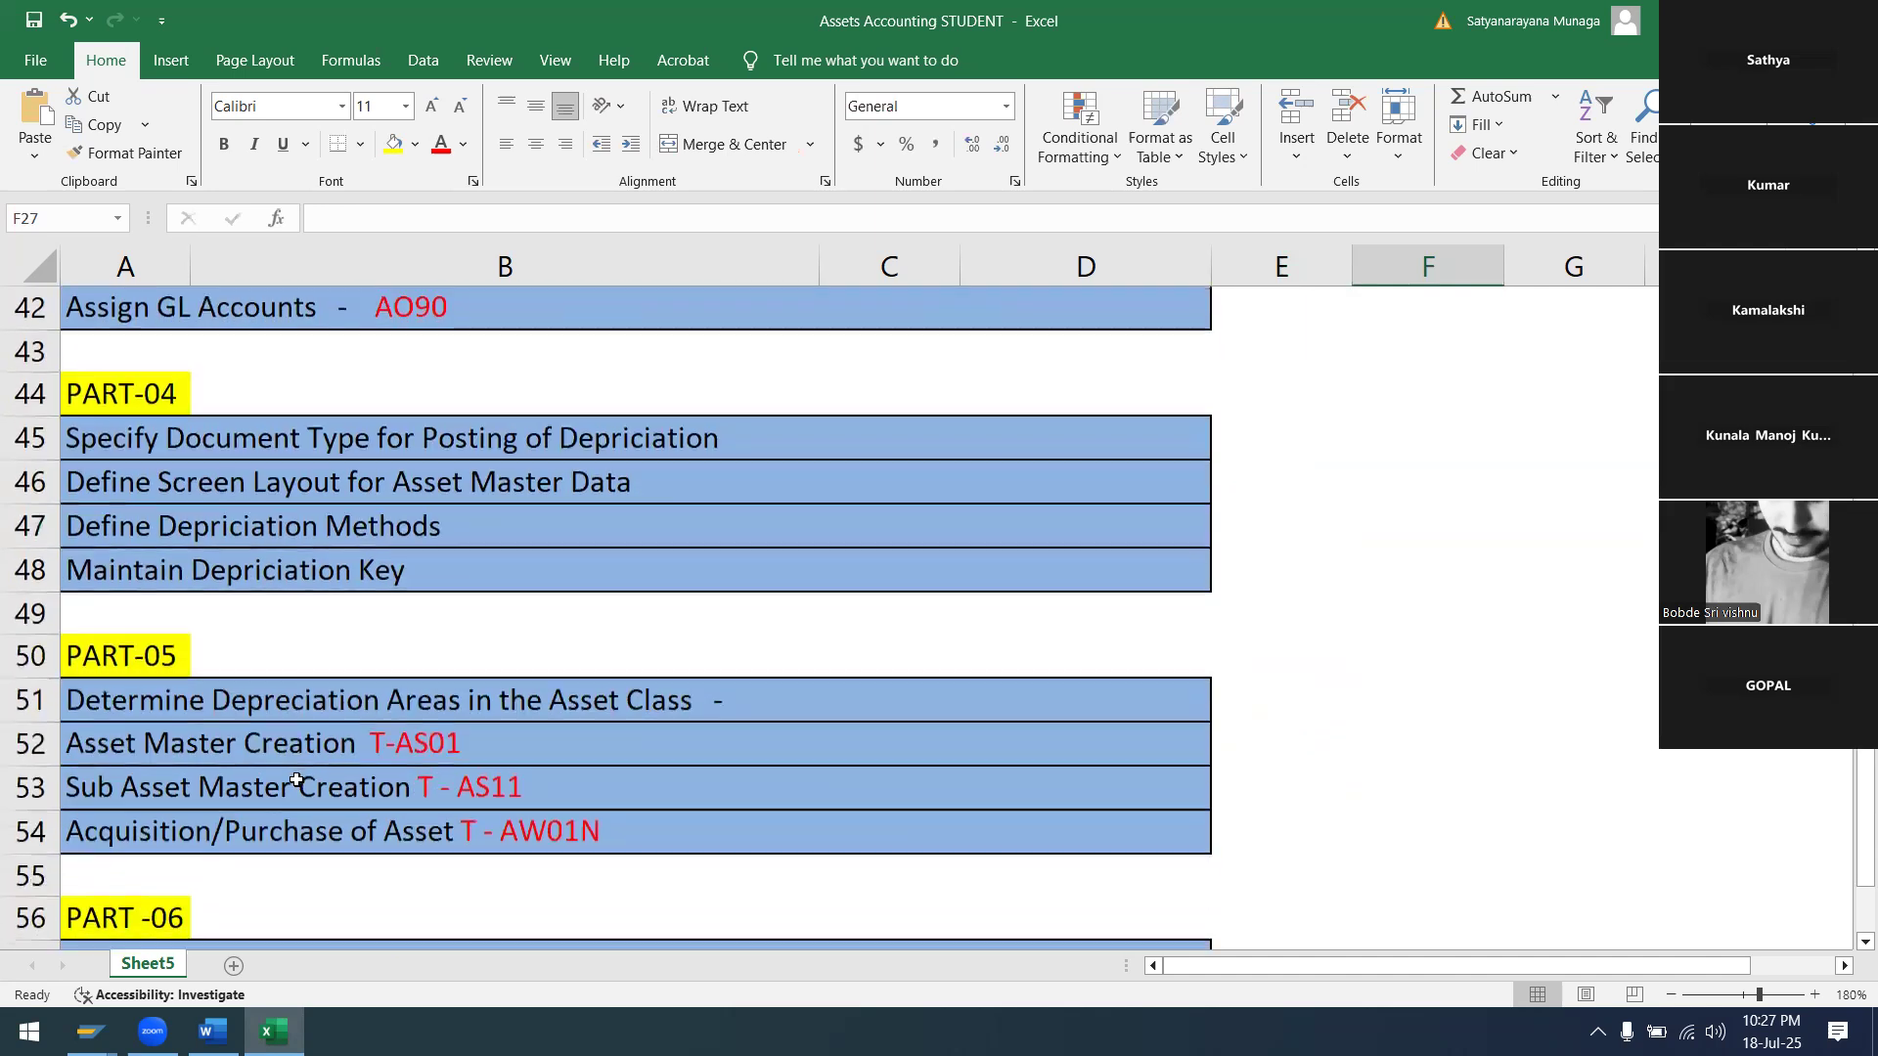
pyautogui.scroll(4, 296, 684)
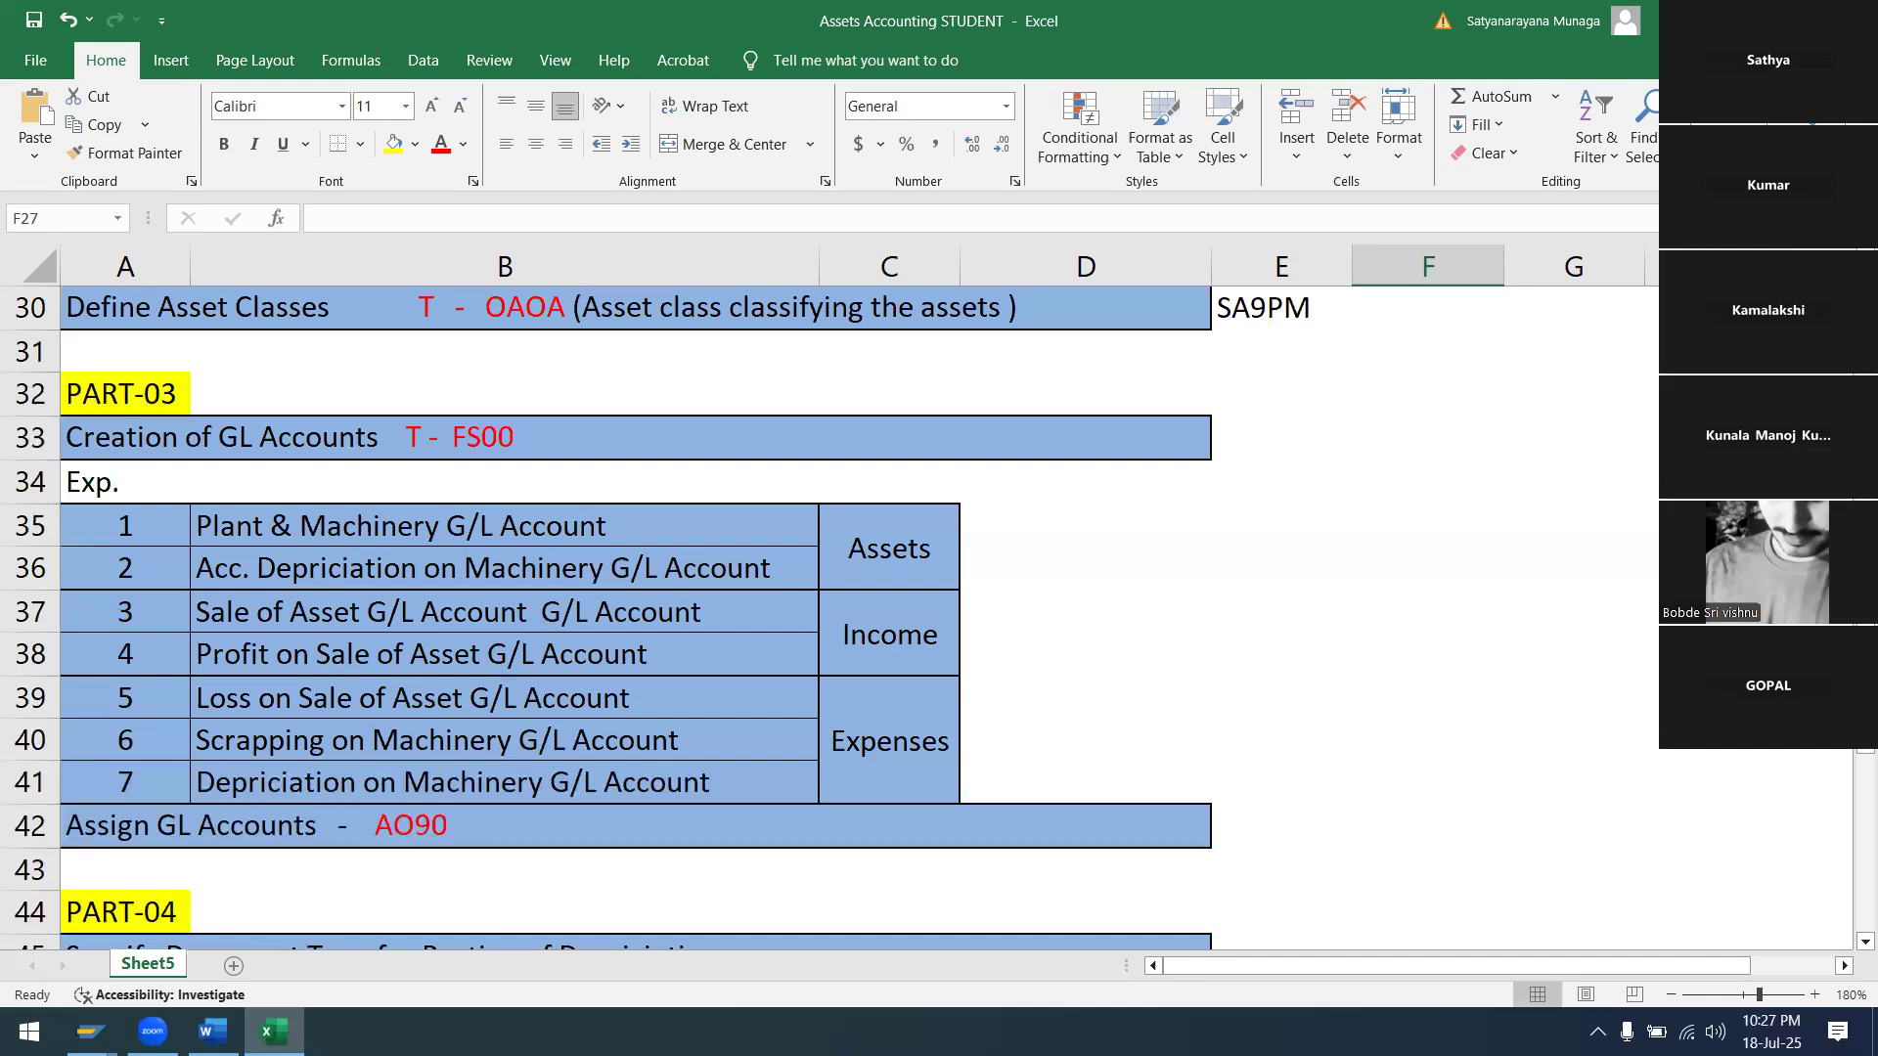
pyautogui.scroll(-3, 981, 578)
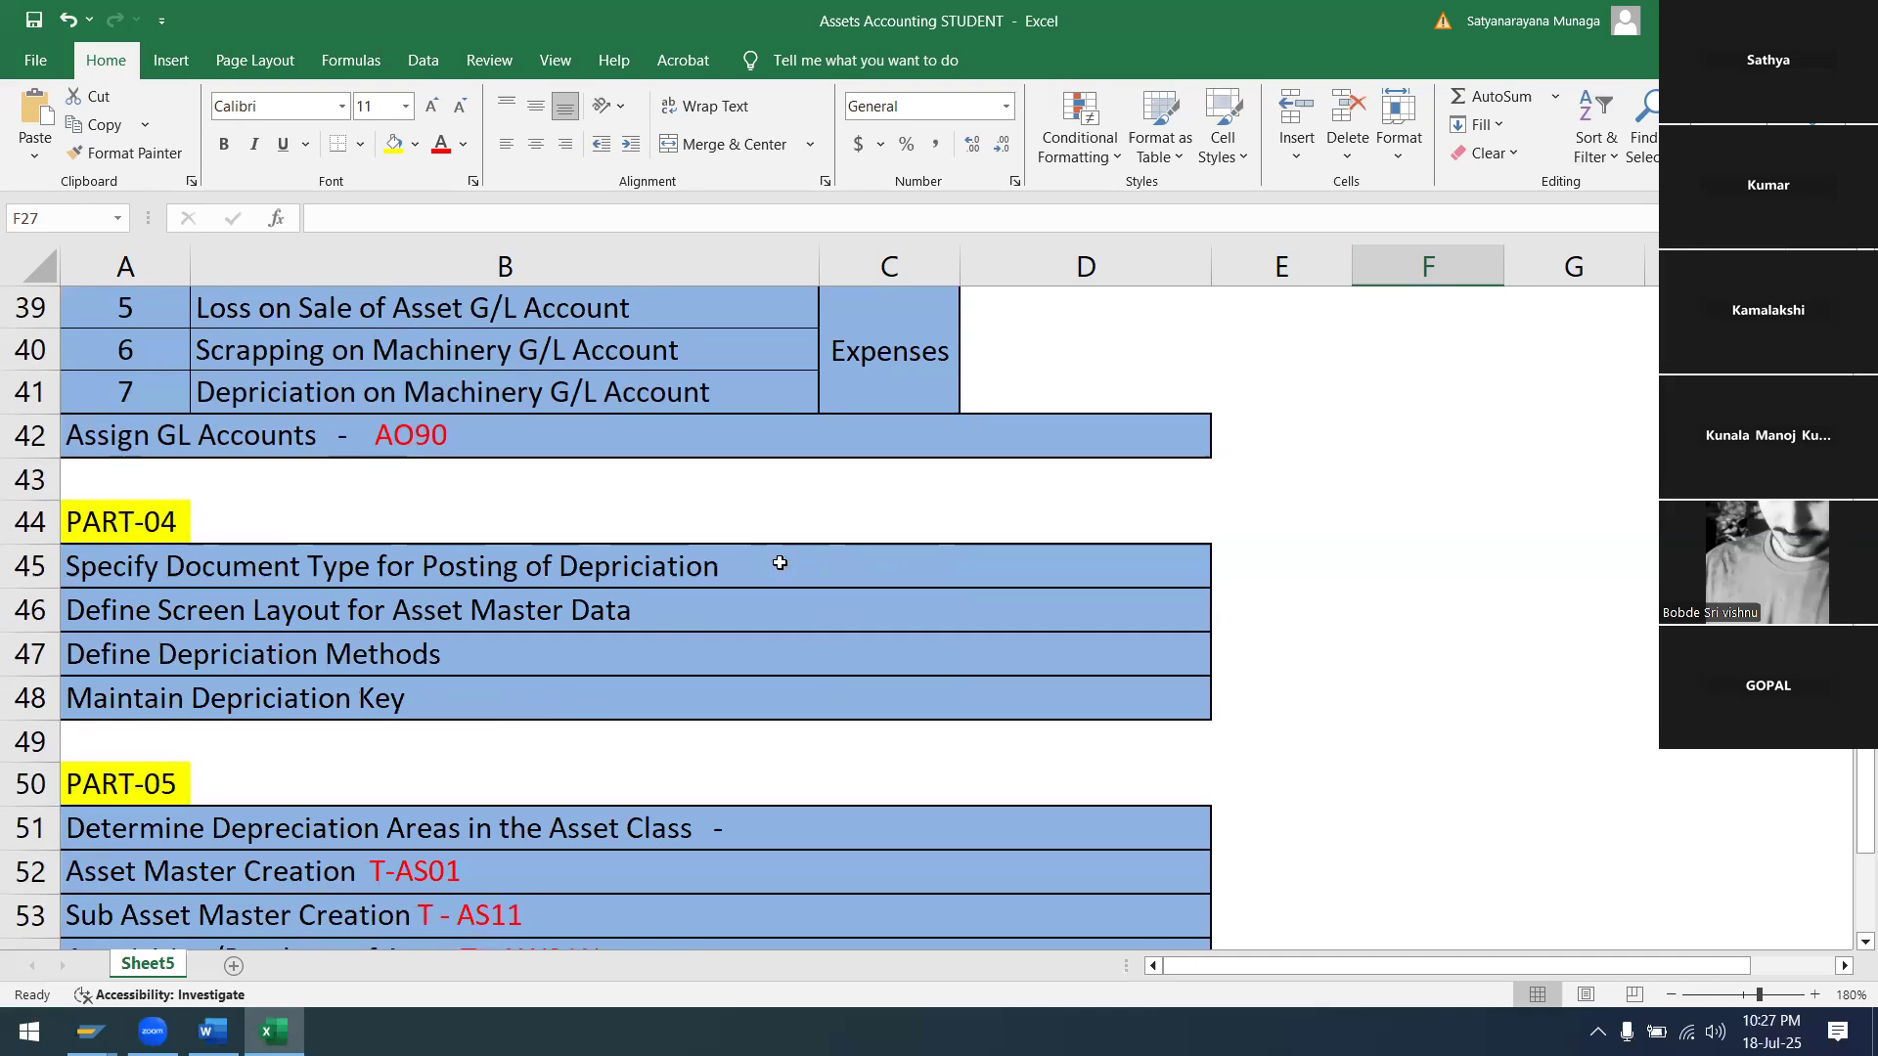
pyautogui.scroll(-2, 779, 563)
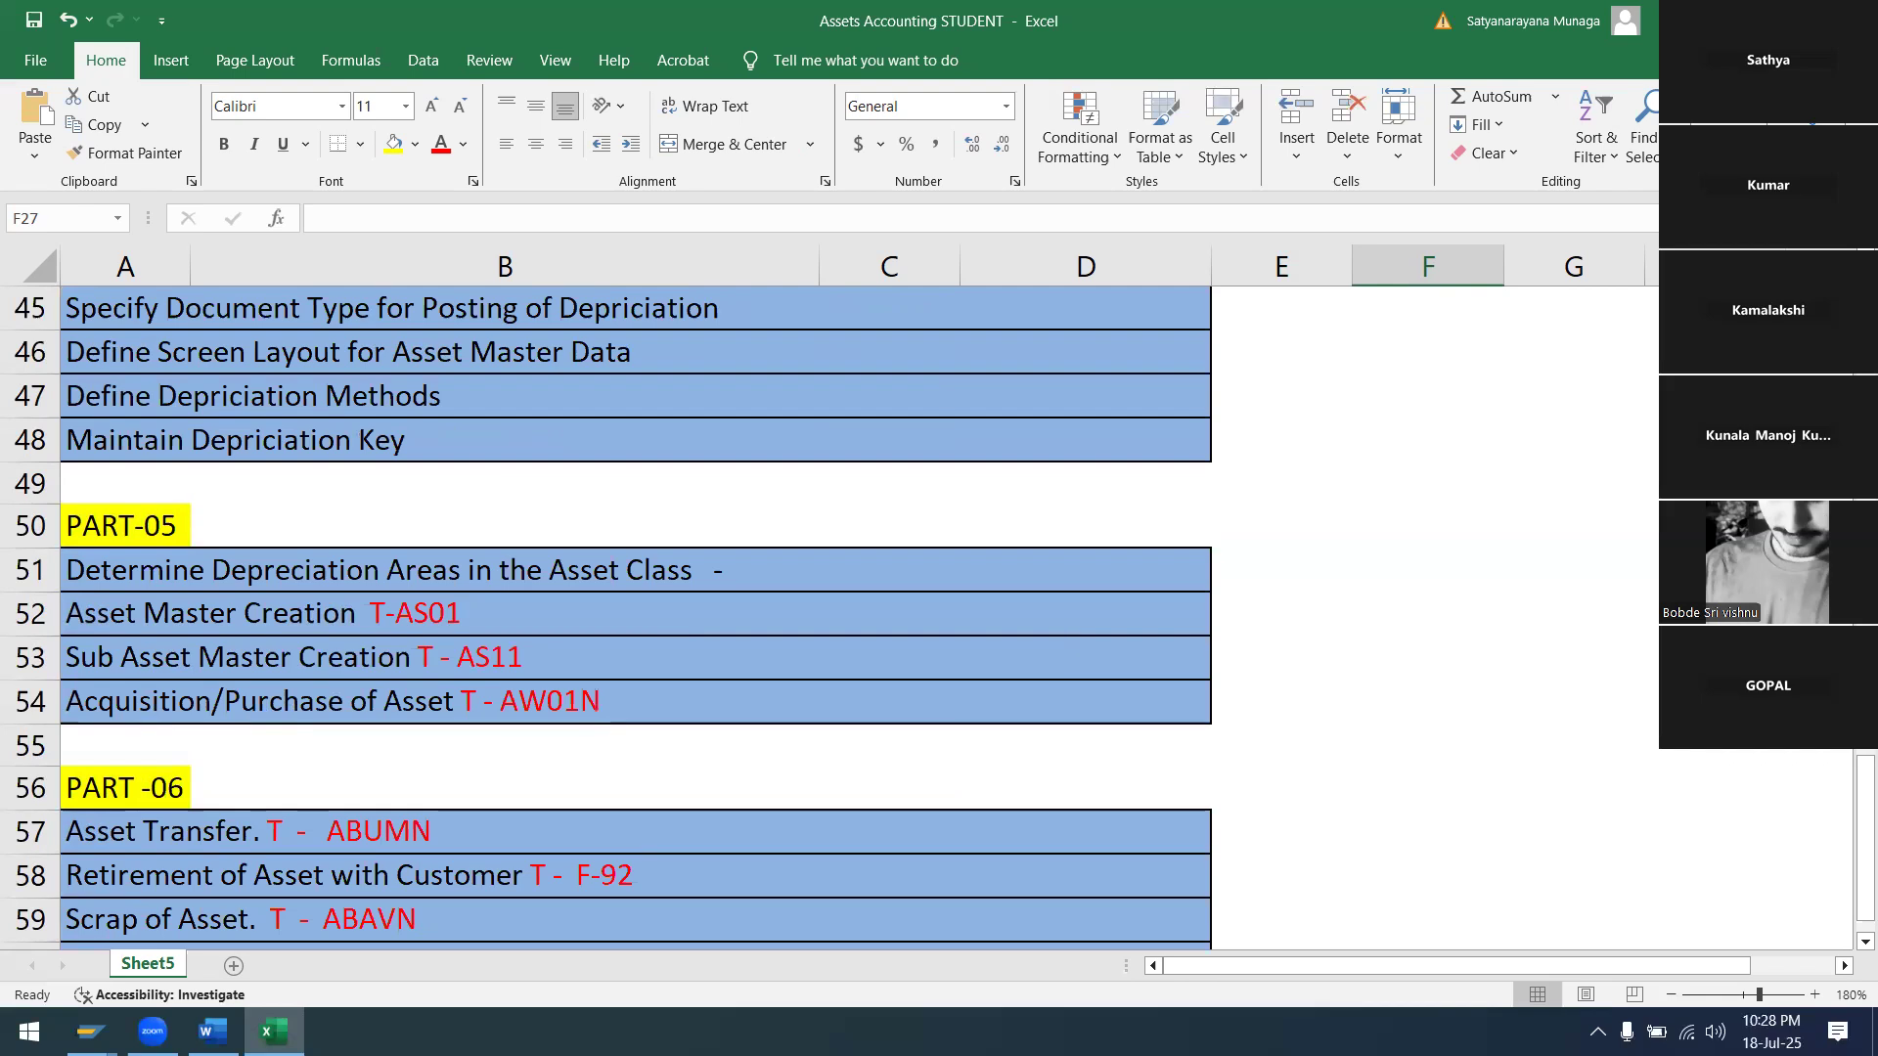
pyautogui.click(1855, 20)
pyautogui.click(978, 563)
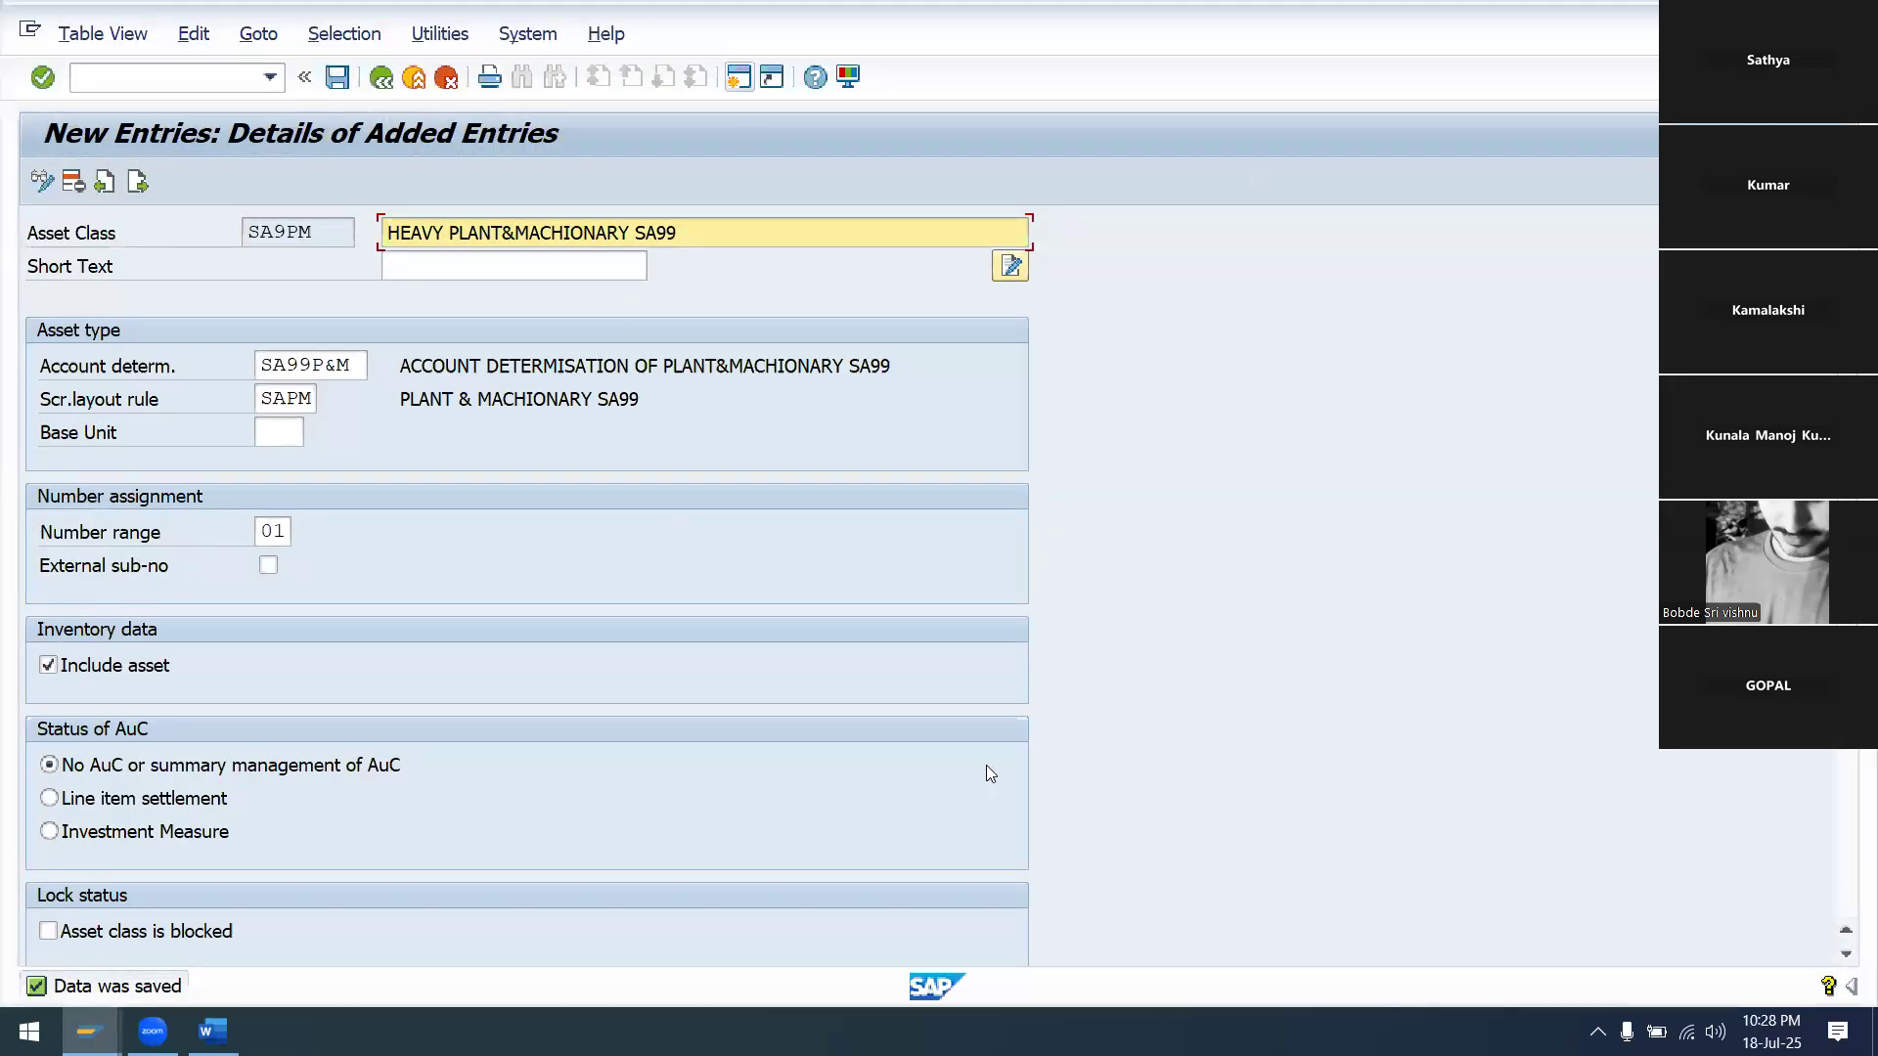
# Close the open Word document, saving its changes
pyautogui.moveTo(214, 1031)
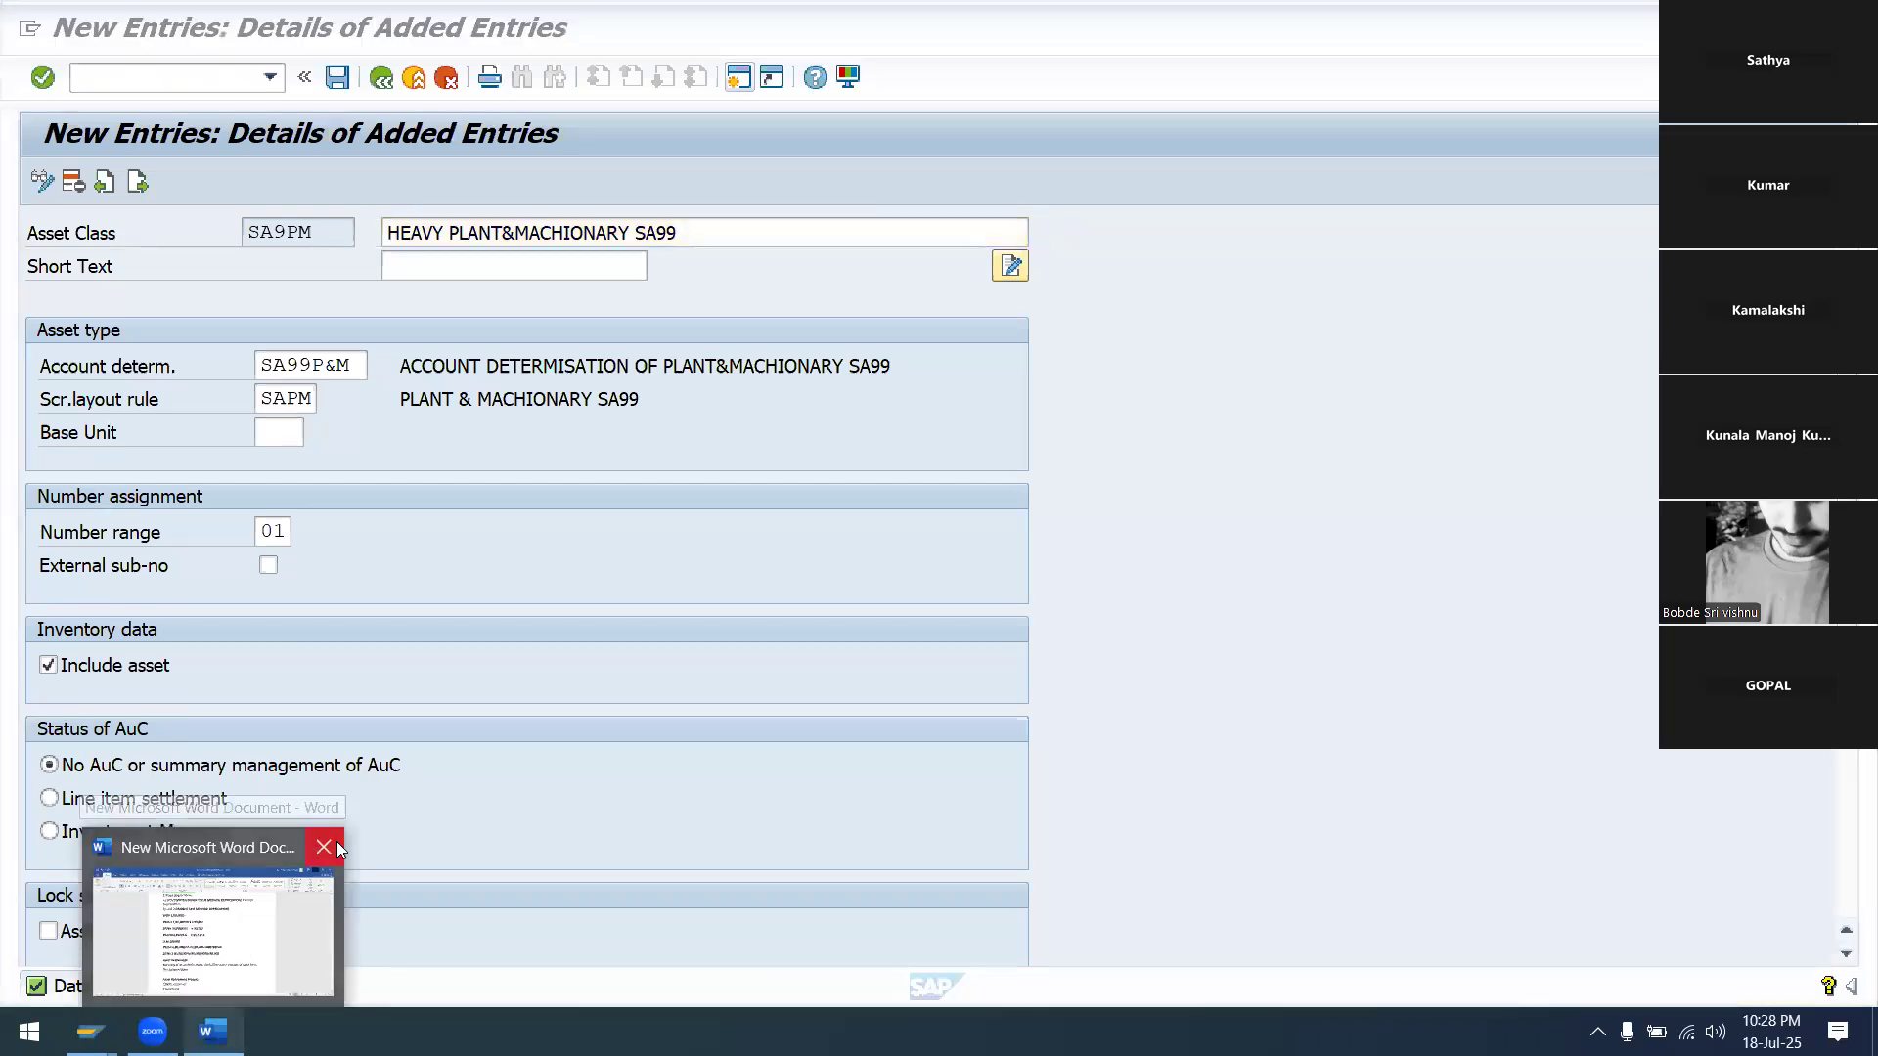
pyautogui.click(324, 847)
pyautogui.click(957, 565)
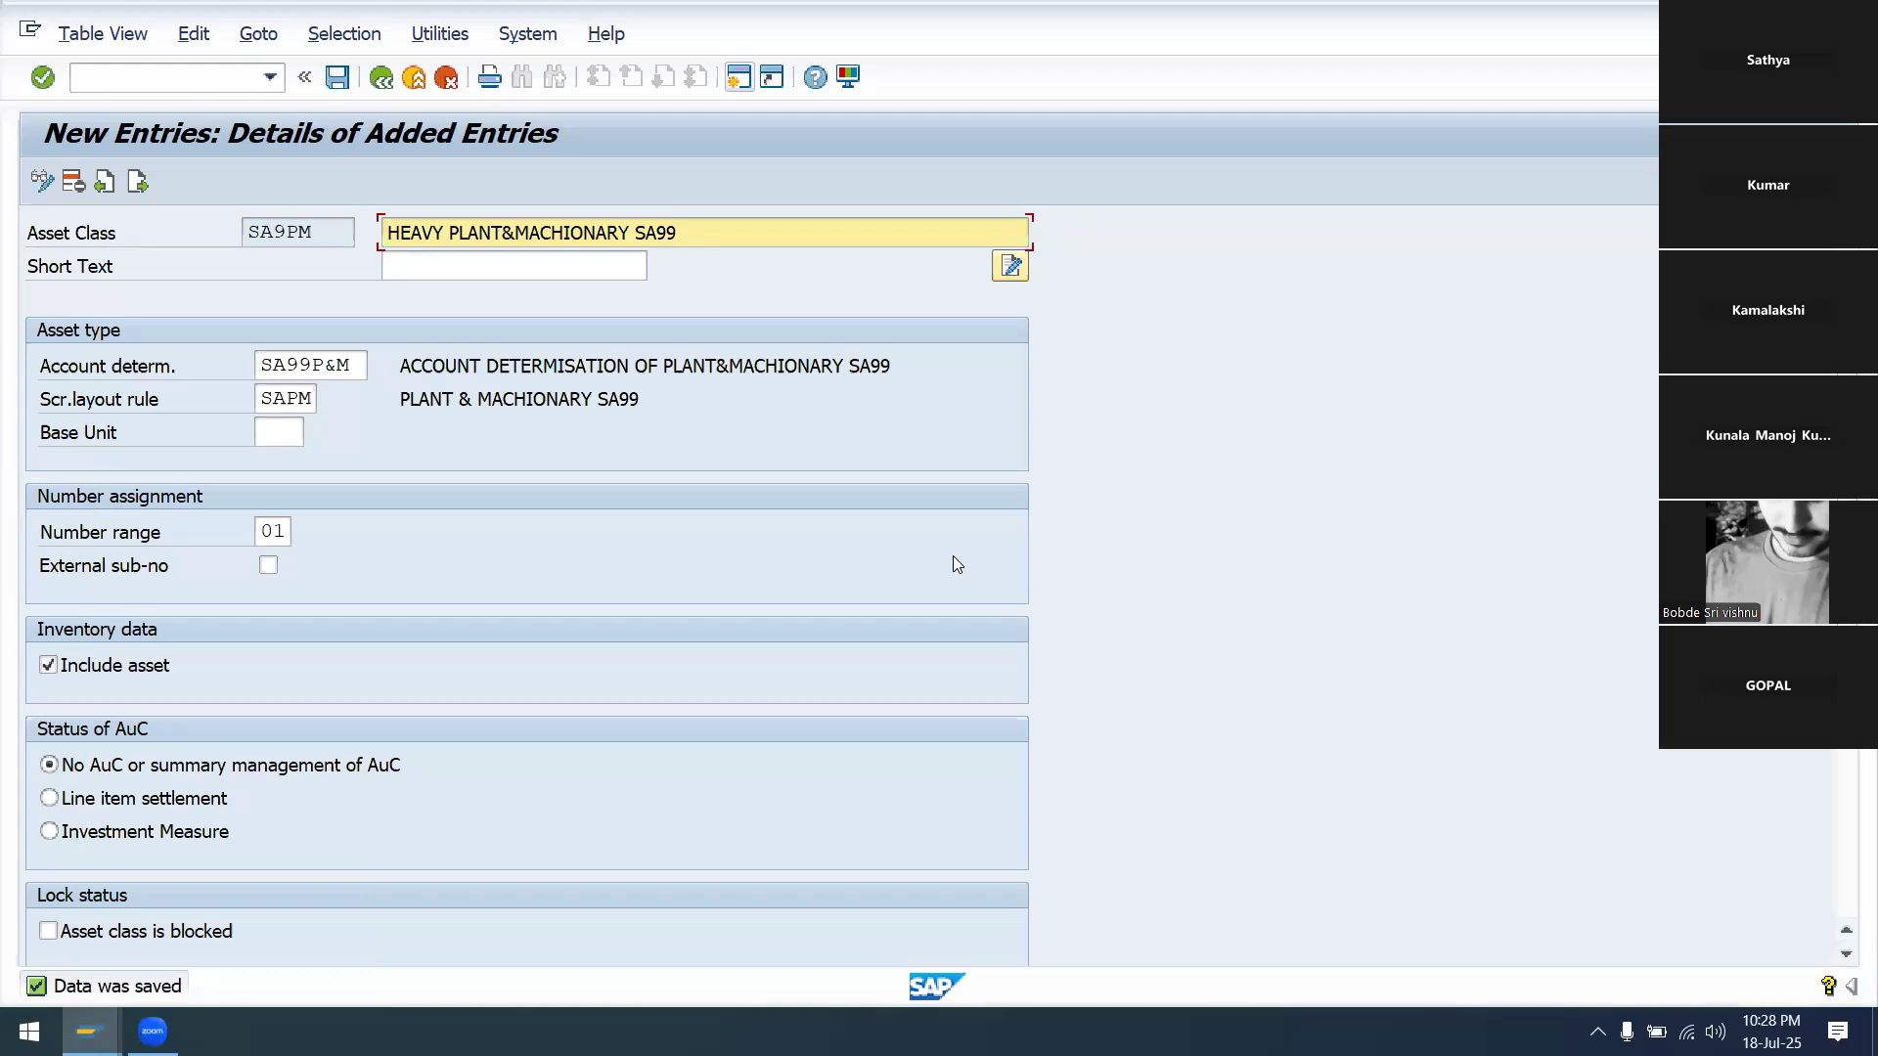
pyautogui.moveTo(89, 1031)
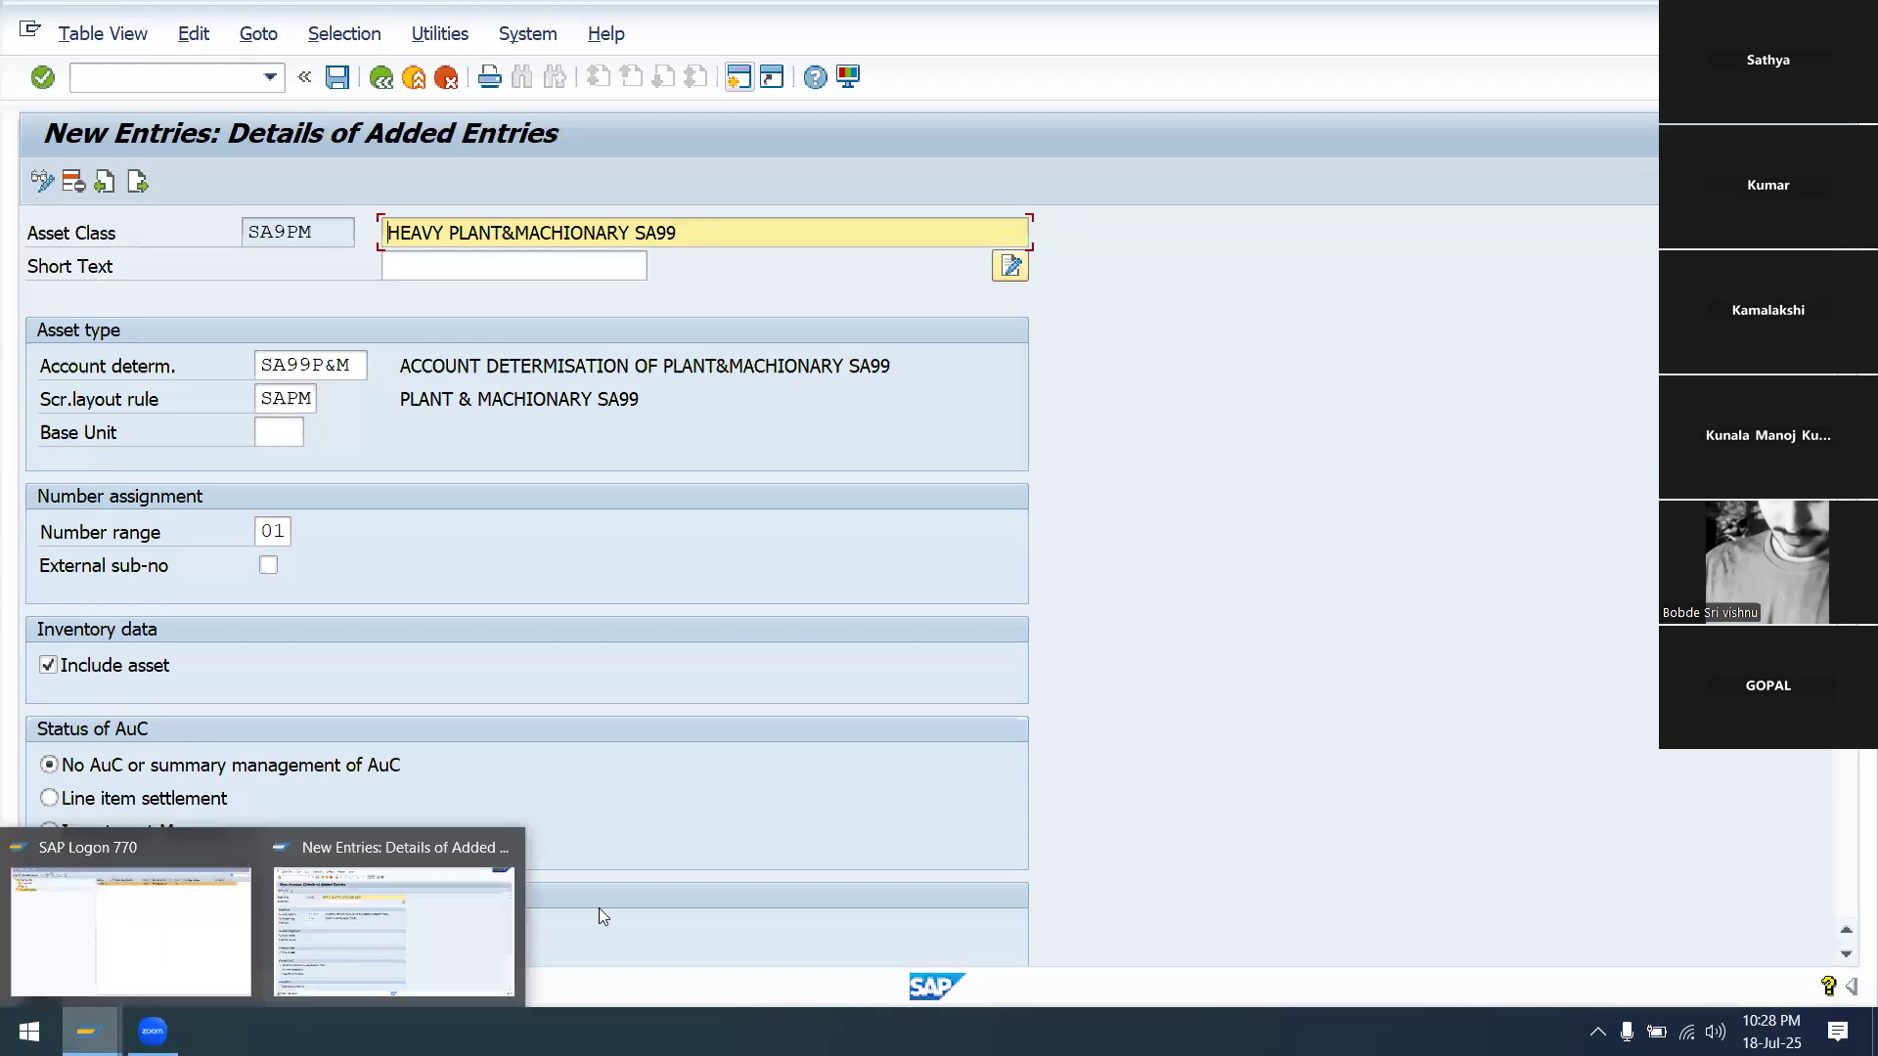